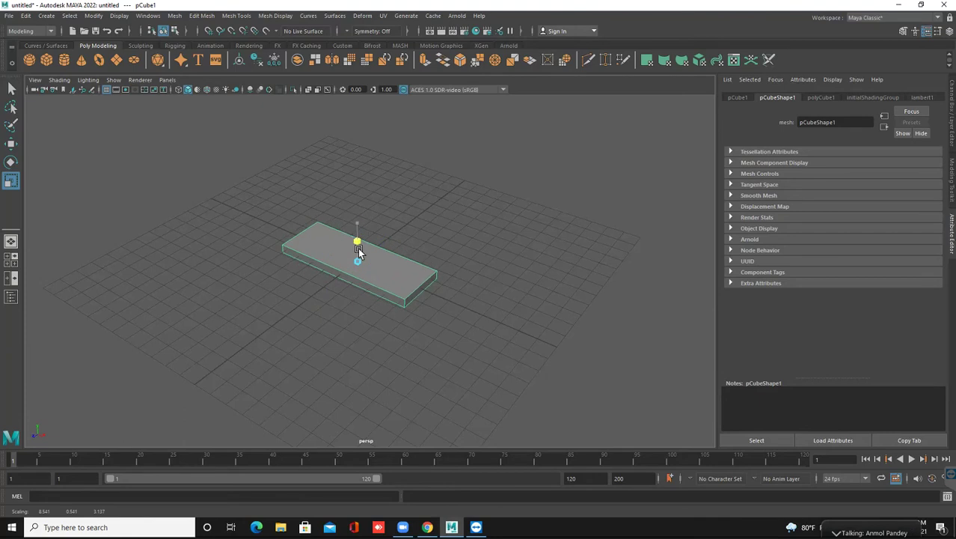
# Shape the cube into a flat plank about 16.8 long and 1.8 wide, and move it to the grid's edge near Z -10.6.
pyautogui.press('w')
pyautogui.keyDown('alt'); pyautogui.moveTo(390, 293); pyautogui.dragTo(376, 270); pyautogui.keyUp('alt')
pyautogui.press('r')
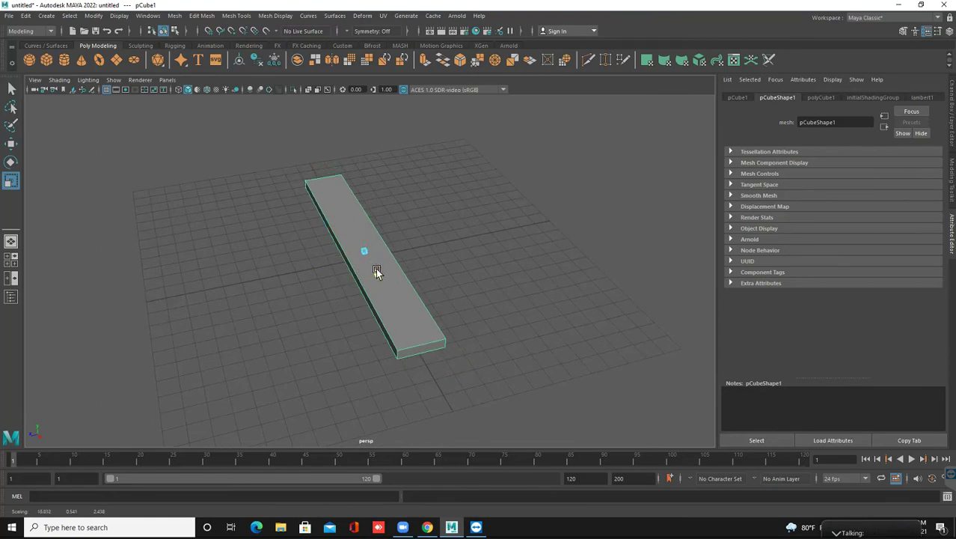
pyautogui.moveTo(336, 258); pyautogui.dragTo(558, 244)
pyautogui.press('w')
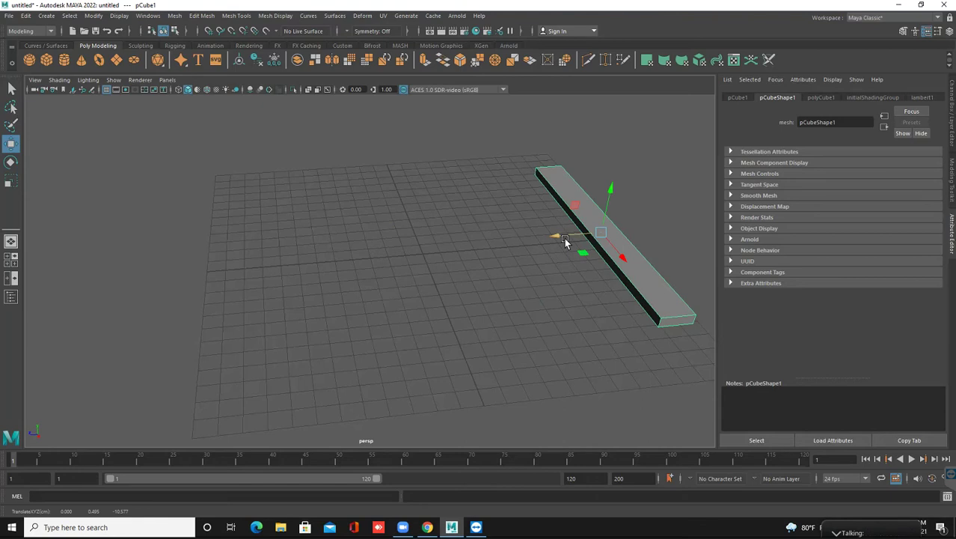
# Duplicate the plank alongside itself with a narrow gap, repeating the offset copy until the deck has 13 planks.
pyautogui.keyDown('shift'); pyautogui.click(564, 238); pyautogui.keyUp('shift')
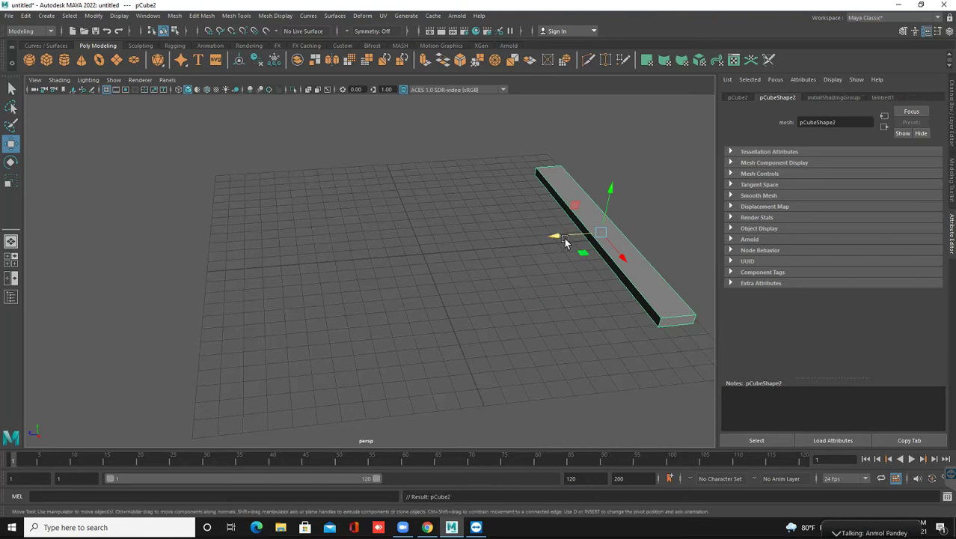
pyautogui.moveTo(555, 235); pyautogui.dragTo(528, 248)
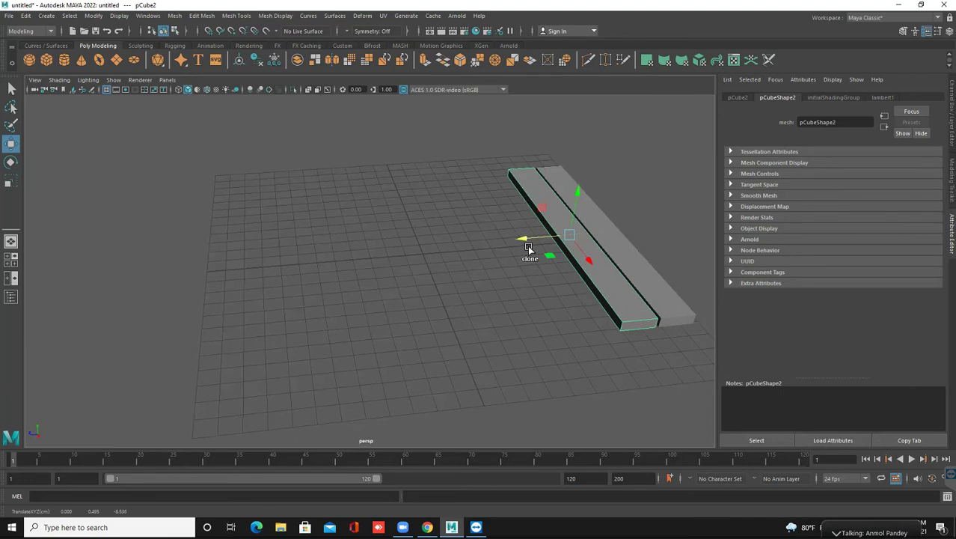
pyautogui.hotkey('shift', 'd')
pyautogui.hotkey('shift', 'd')
pyautogui.hotkey('shift', 'd')
pyautogui.hotkey('shift', 'd')
pyautogui.hotkey('shift', 'd')
pyautogui.hotkey('shift', 'd')
pyautogui.hotkey('shift', 'd')
pyautogui.hotkey('shift', 'd')
pyautogui.hotkey('shift', 'd')
pyautogui.hotkey('shift', 'd')
pyautogui.hotkey('shift', 'd')
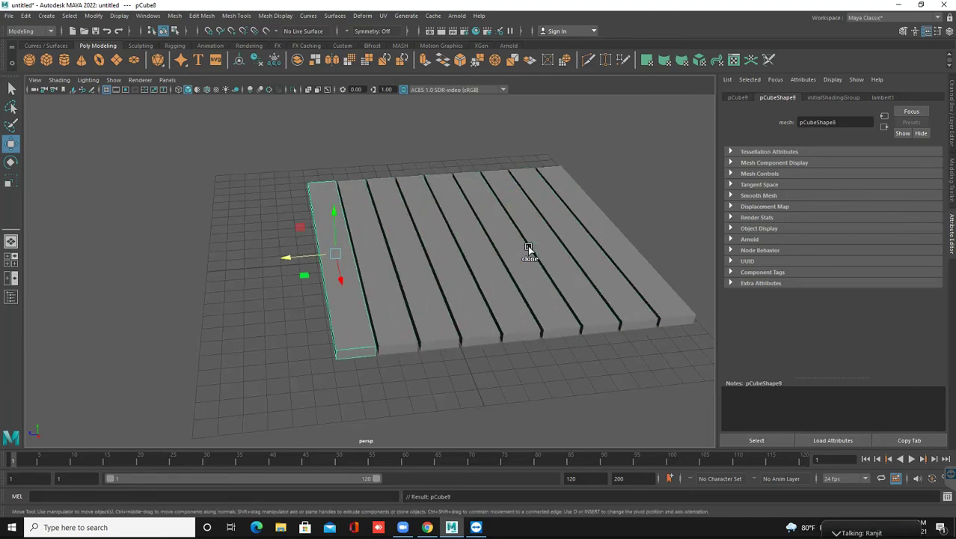
pyautogui.scroll(-3, 433, 282)
pyautogui.keyDown('alt'); pyautogui.moveTo(433, 282); pyautogui.dragTo(477, 307); pyautogui.keyUp('alt')
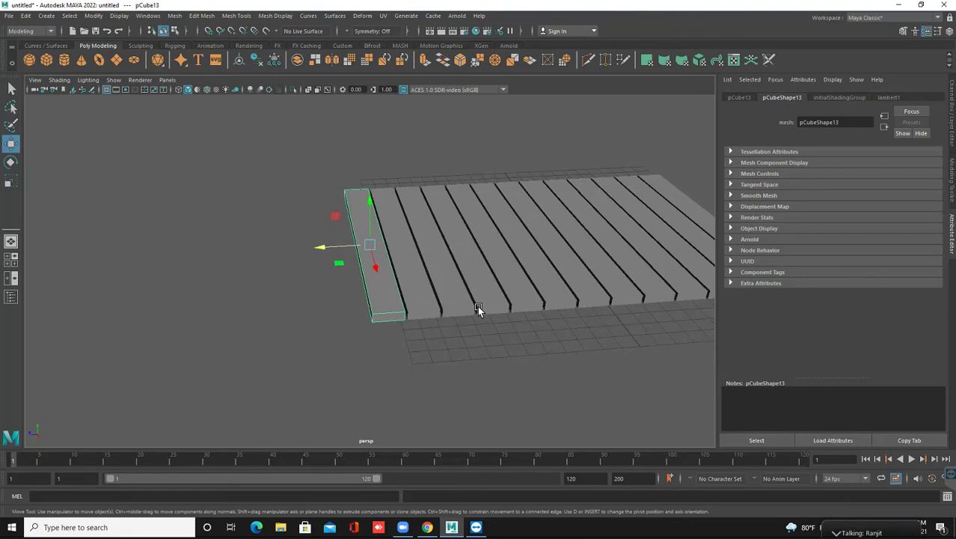
# Duplicate the last plank and place the copy directly on top of it at about Y 1.08, Z 12.6.
pyautogui.hotkey('shift', 'd')
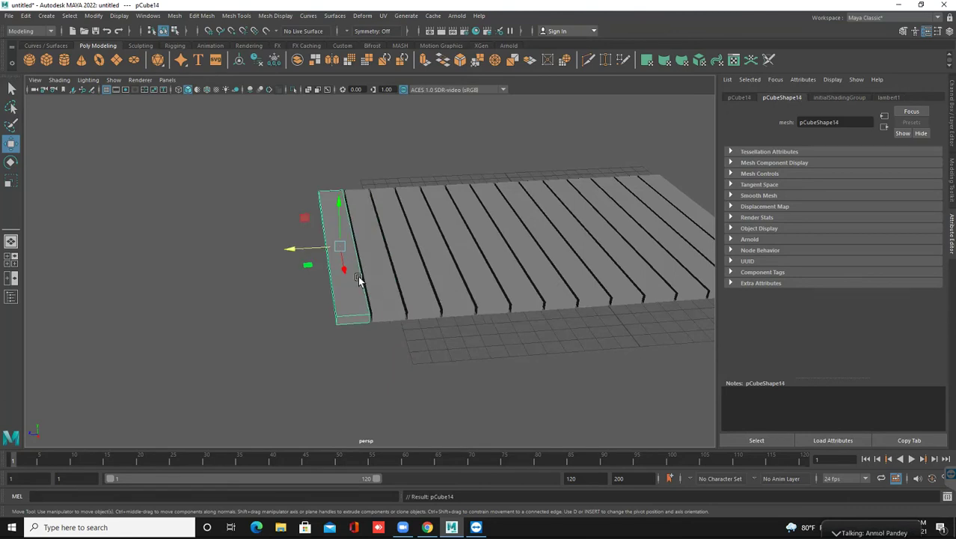
pyautogui.moveTo(314, 249); pyautogui.dragTo(346, 248)
pyautogui.moveTo(371, 215); pyautogui.dragTo(373, 208)
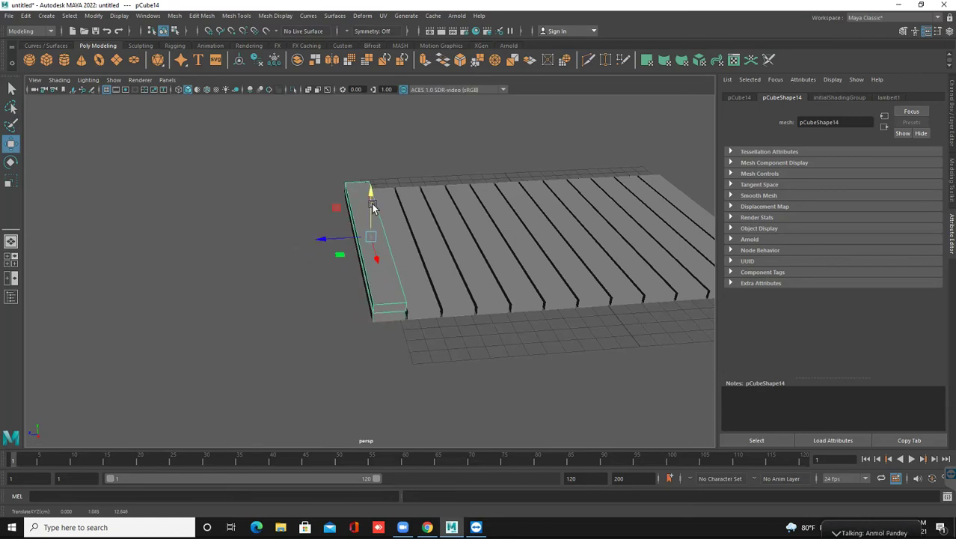
# Rotate the raised plank across the deck by setting its Y rotation to 90.
pyautogui.press('e')
pyautogui.moveTo(383, 253); pyautogui.dragTo(542, 221)
pyautogui.moveTo(372, 253); pyautogui.dragTo(403, 251)
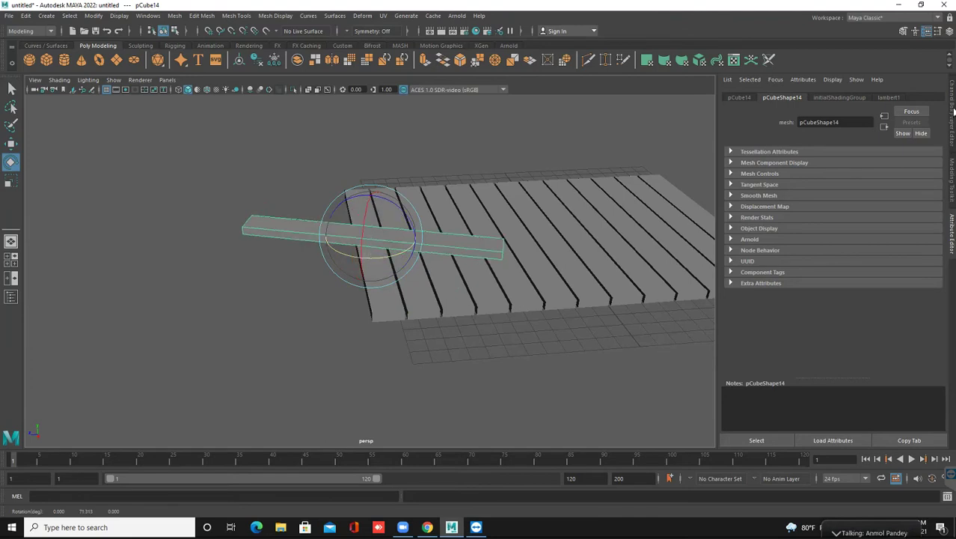
pyautogui.click(952, 120)
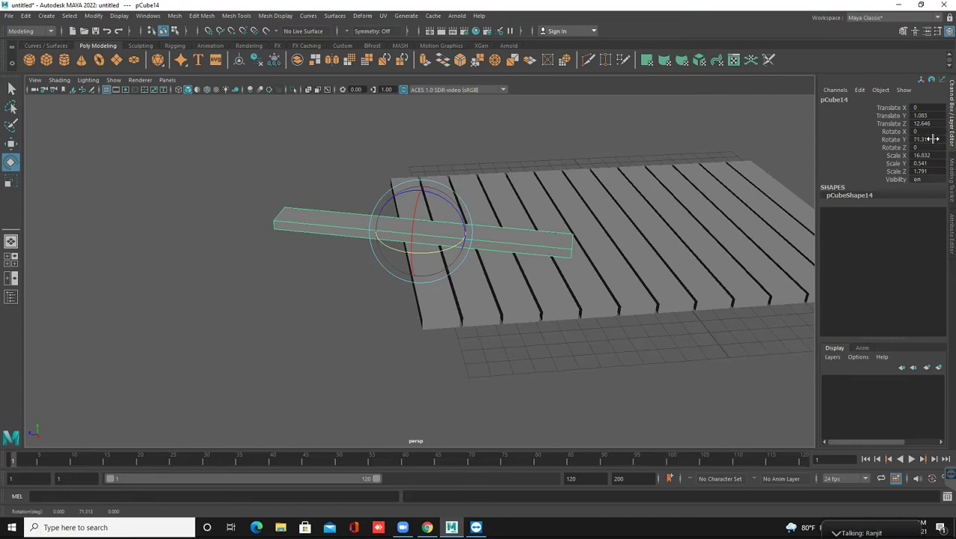
pyautogui.doubleClick(926, 139)
pyautogui.press('Return')
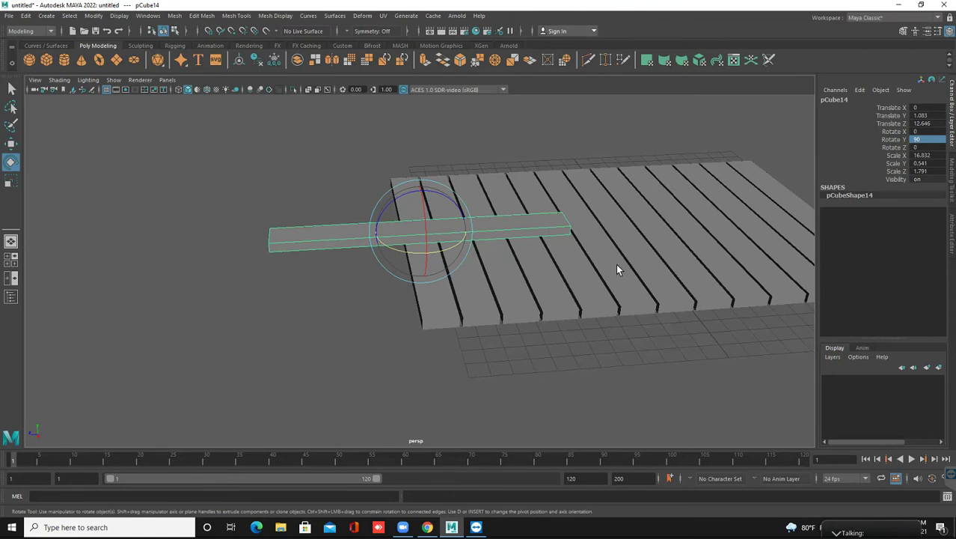
# Move the rotated plank onto the side of the deck so it lies across the ends of the planks.
pyautogui.press('w')
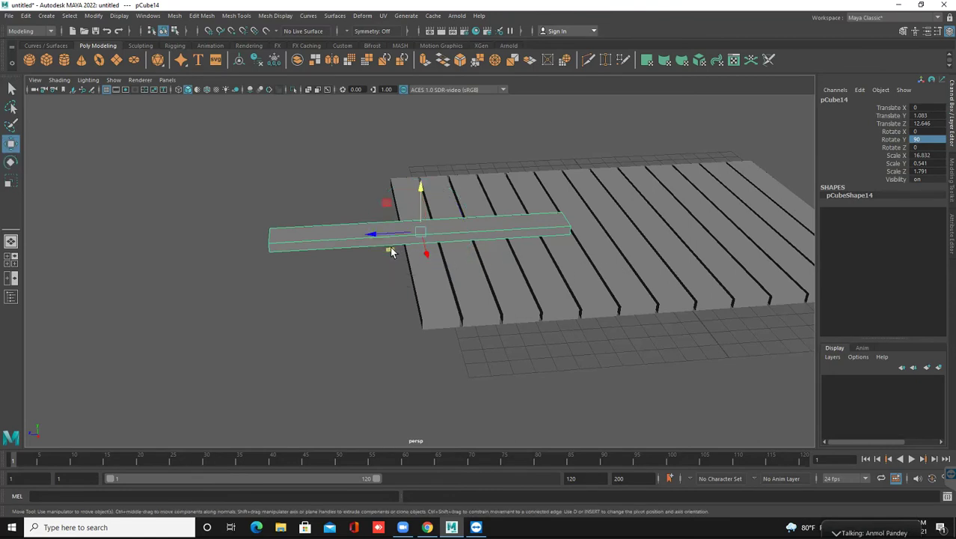
pyautogui.moveTo(390, 249); pyautogui.dragTo(413, 258)
pyautogui.moveTo(323, 218); pyautogui.dragTo(324, 219)
# Extend the cross plank's end face until it meets the far end of the deck.
pyautogui.keyDown('alt'); pyautogui.moveTo(386, 310); pyautogui.dragTo(391, 300); pyautogui.keyUp('alt')
pyautogui.moveTo(412, 272); pyautogui.dragTo(427, 282, button='right')
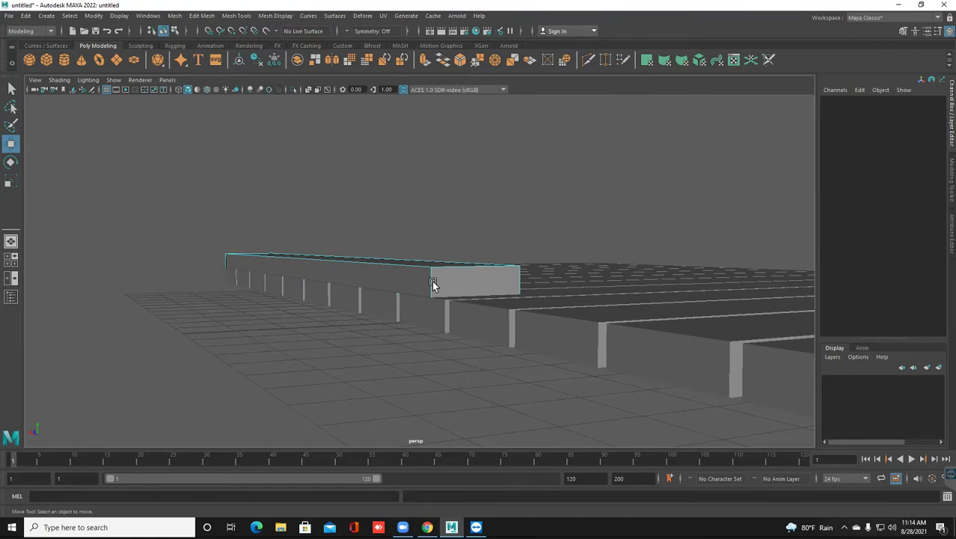
pyautogui.click(454, 280)
pyautogui.keyDown('alt'); pyautogui.moveTo(455, 292); pyautogui.dragTo(454, 322); pyautogui.keyUp('alt')
pyautogui.moveTo(495, 359); pyautogui.dragTo(497, 363)
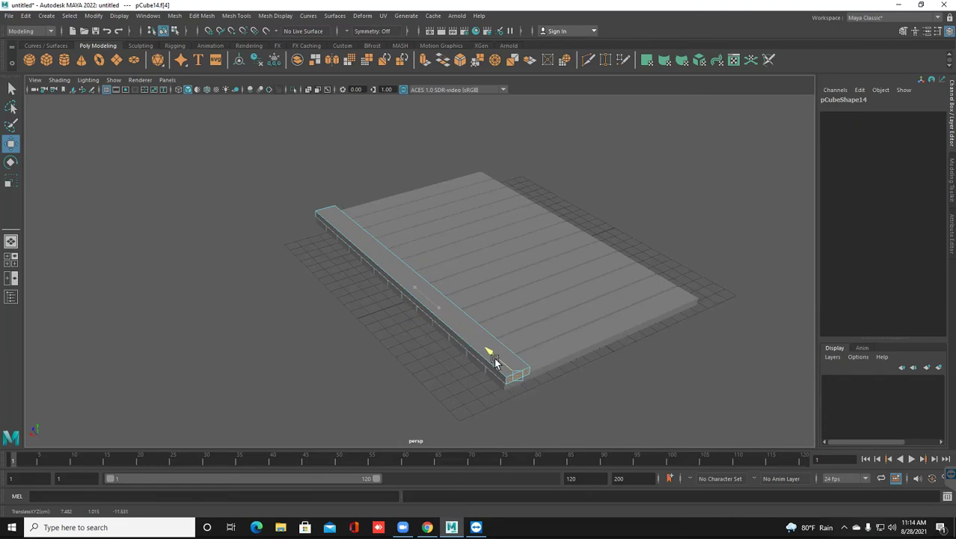
pyautogui.press('f')
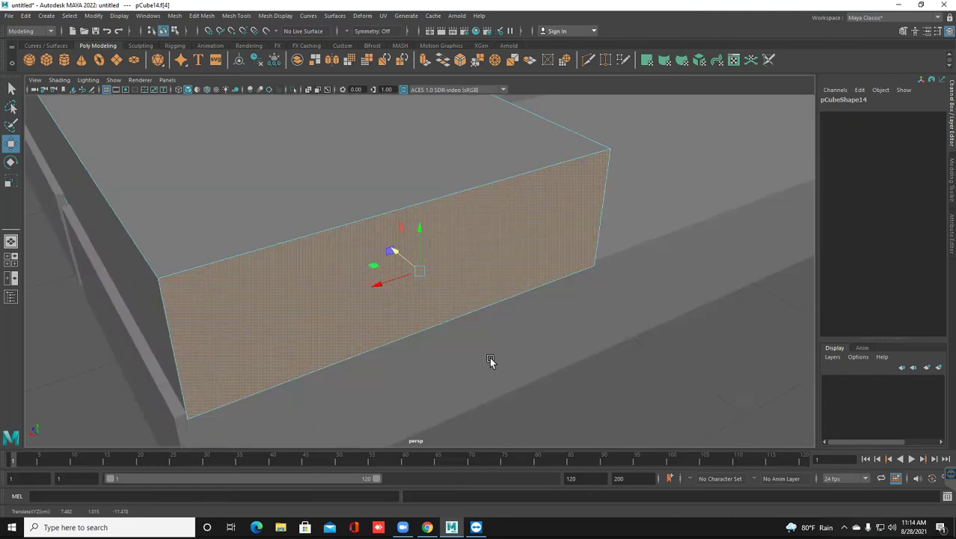
pyautogui.scroll(-3, 336, 330)
pyautogui.keyDown('alt'); pyautogui.moveTo(336, 342); pyautogui.dragTo(387, 262); pyautogui.keyUp('alt')
# Return to object selection and duplicate the cross plank onto the opposite side of the deck.
pyautogui.moveTo(299, 247); pyautogui.dragTo(359, 196, button='right')
pyautogui.click(502, 342)
pyautogui.keyDown('alt'); pyautogui.moveTo(504, 341); pyautogui.dragTo(426, 292); pyautogui.keyUp('alt')
pyautogui.click(412, 263)
pyautogui.scroll(-5, 404, 296)
pyautogui.keyDown('alt'); pyautogui.moveTo(403, 298); pyautogui.dragTo(326, 310, button='middle'); pyautogui.keyUp('alt')
pyautogui.keyDown('shift'); pyautogui.moveTo(287, 192); pyautogui.dragTo(490, 199); pyautogui.keyUp('shift')
pyautogui.click(637, 223)
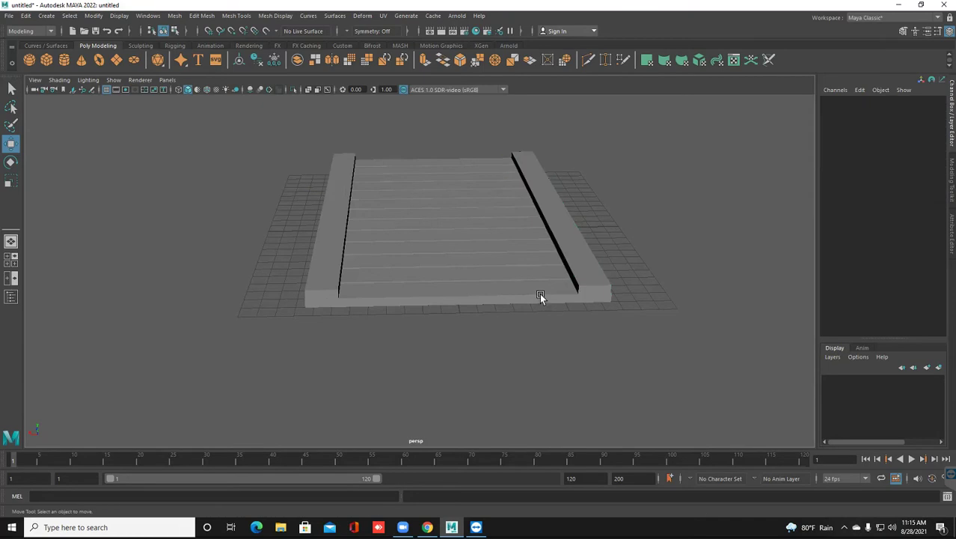
# Create a polygon cylinder and place it beside the deck at about X -11.4, Z 5.1.
pyautogui.scroll(-1, 532, 297)
pyautogui.scroll(-2, 530, 297)
pyautogui.keyDown('alt'); pyautogui.moveTo(468, 306); pyautogui.dragTo(521, 314); pyautogui.keyUp('alt')
pyautogui.scroll(-3, 522, 314)
pyautogui.keyDown('alt'); pyautogui.moveTo(521, 314); pyautogui.dragTo(418, 296, button='middle'); pyautogui.keyUp('alt')
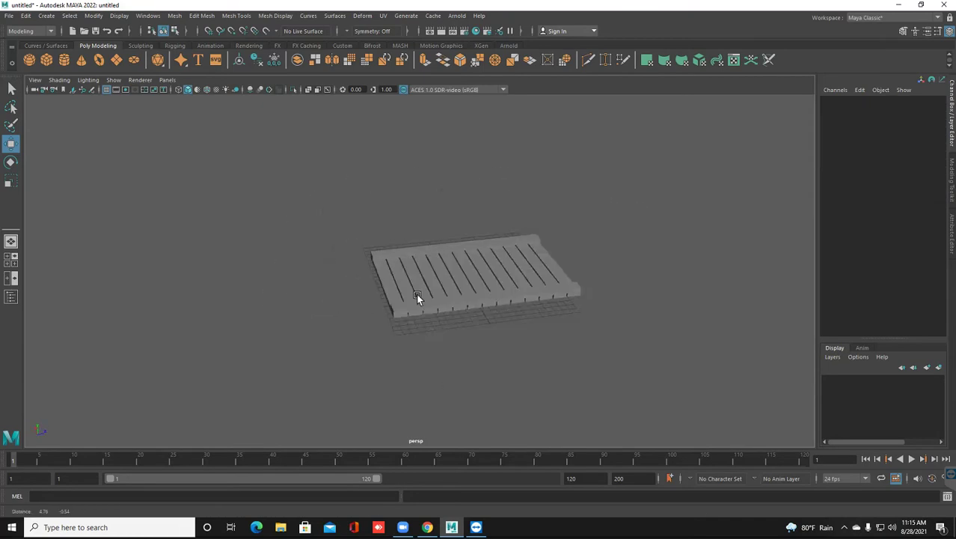
pyautogui.keyDown('alt'); pyautogui.moveTo(446, 324); pyautogui.dragTo(431, 317); pyautogui.keyUp('alt')
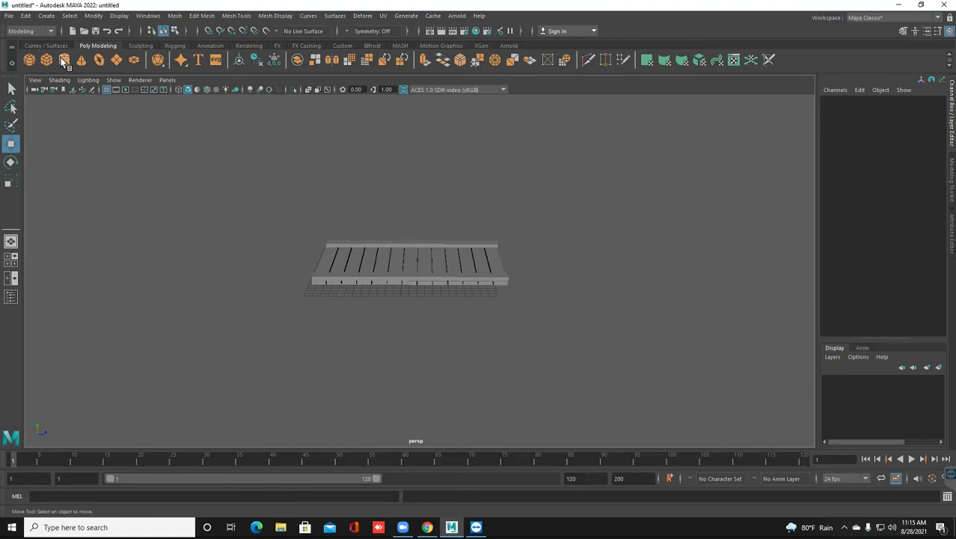
pyautogui.scroll(4, 401, 286)
pyautogui.keyDown('alt'); pyautogui.moveTo(401, 286); pyautogui.dragTo(472, 307); pyautogui.keyUp('alt')
pyautogui.scroll(-3, 397, 304)
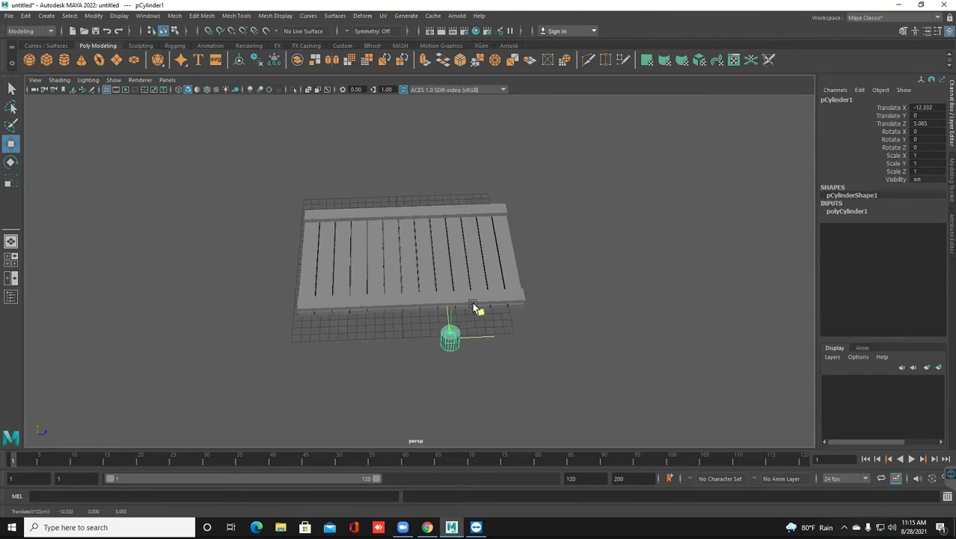
pyautogui.keyDown('alt'); pyautogui.moveTo(422, 369); pyautogui.dragTo(478, 335); pyautogui.keyUp('alt')
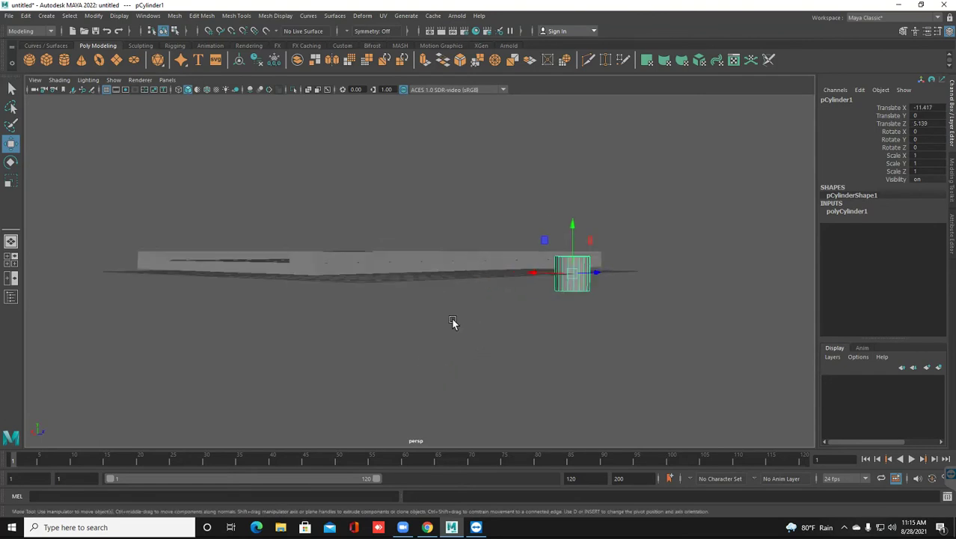
pyautogui.keyDown('alt'); pyautogui.moveTo(453, 322); pyautogui.dragTo(406, 318, button='middle'); pyautogui.keyUp('alt')
pyautogui.keyDown('alt'); pyautogui.moveTo(406, 318); pyautogui.dragTo(416, 336); pyautogui.keyUp('alt')
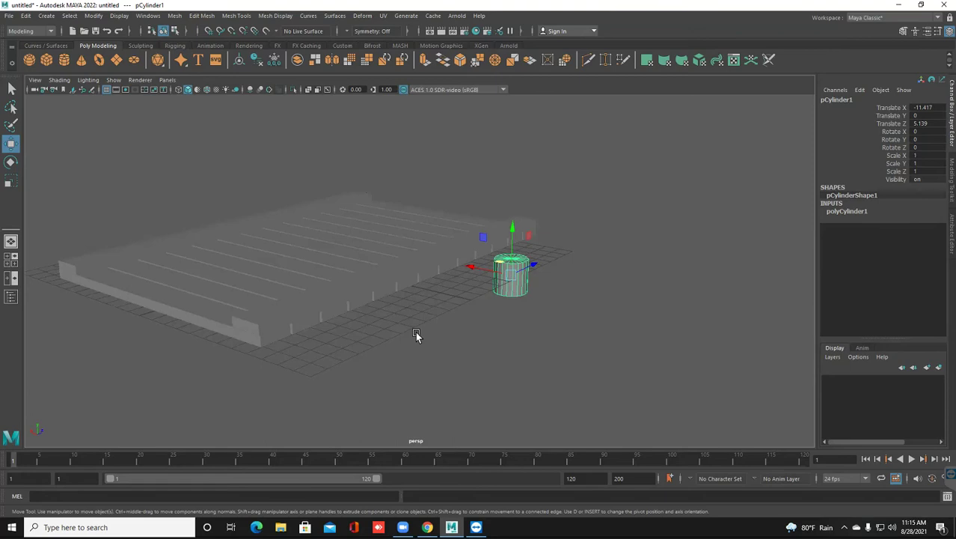
# Scale the cylinder into a slim upright post, about 0.353 in X and Z and 2.059 in Y.
pyautogui.press('r')
pyautogui.moveTo(504, 268); pyautogui.dragTo(512, 271)
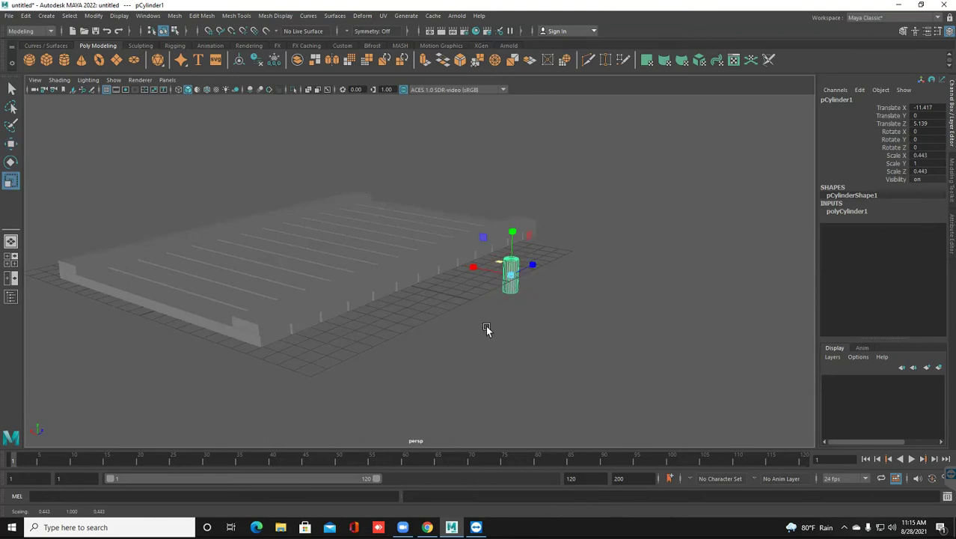
pyautogui.scroll(3, 486, 325)
pyautogui.moveTo(546, 236); pyautogui.dragTo(549, 193)
pyautogui.keyDown('alt'); pyautogui.moveTo(534, 289); pyautogui.dragTo(540, 305); pyautogui.keyUp('alt')
pyautogui.moveTo(536, 268); pyautogui.dragTo(516, 291)
pyautogui.scroll(-3, 520, 299)
pyautogui.scroll(5, 505, 288)
pyautogui.scroll(3, 517, 287)
pyautogui.keyDown('alt'); pyautogui.moveTo(517, 288); pyautogui.dragTo(438, 304, button='middle'); pyautogui.keyUp('alt')
pyautogui.scroll(3, 493, 312)
pyautogui.keyDown('alt'); pyautogui.moveTo(494, 312); pyautogui.dragTo(476, 307, button='middle'); pyautogui.keyUp('alt')
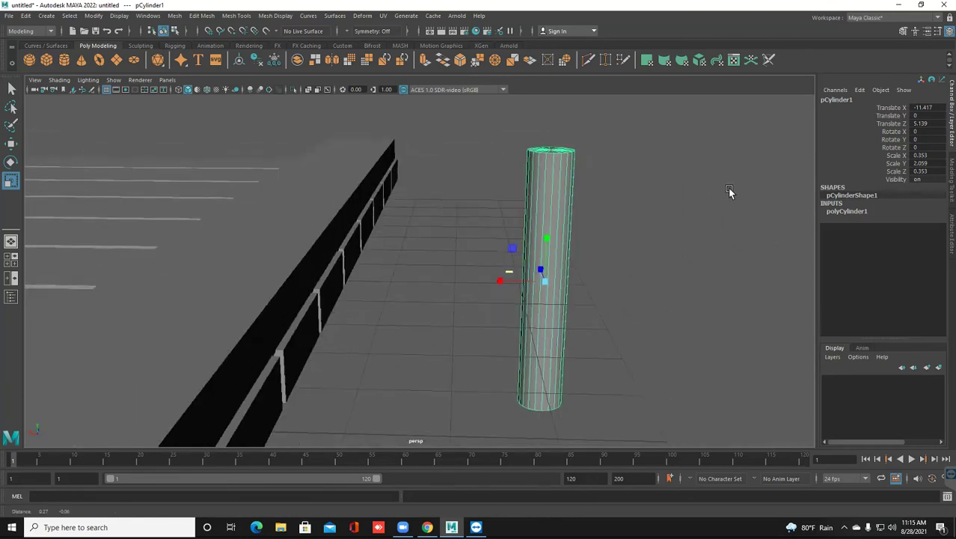
# Set the cylinder's cap subdivisions to 0.
pyautogui.click(847, 212)
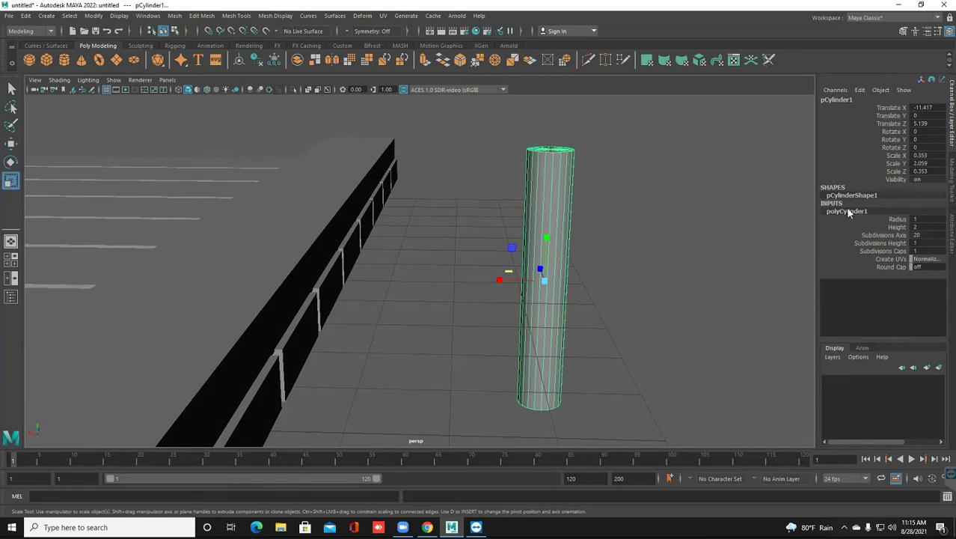
pyautogui.keyDown('alt'); pyautogui.moveTo(707, 234); pyautogui.dragTo(708, 237); pyautogui.keyUp('alt')
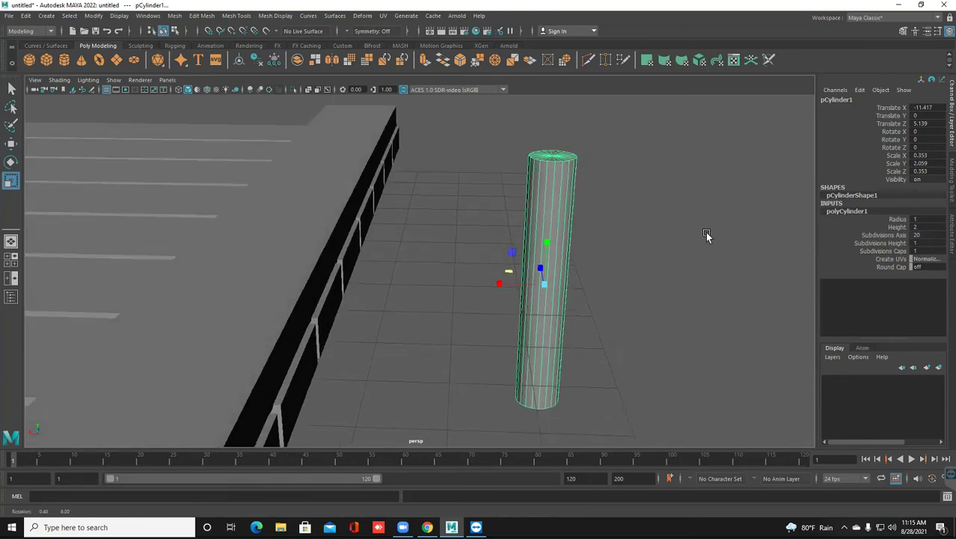
pyautogui.click(883, 252)
pyautogui.moveTo(707, 231); pyautogui.dragTo(672, 227, button='middle')
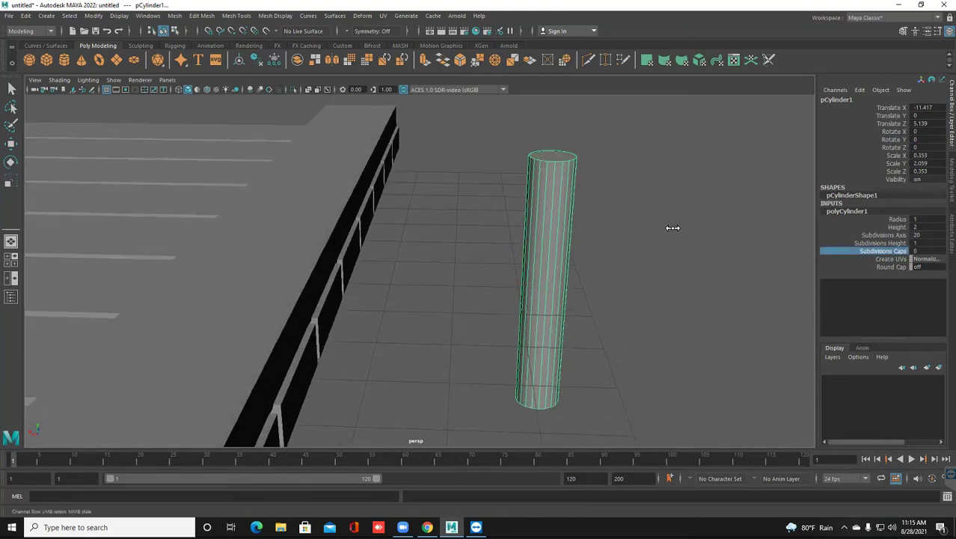
pyautogui.keyDown('alt'); pyautogui.moveTo(643, 234); pyautogui.dragTo(671, 238); pyautogui.keyUp('alt')
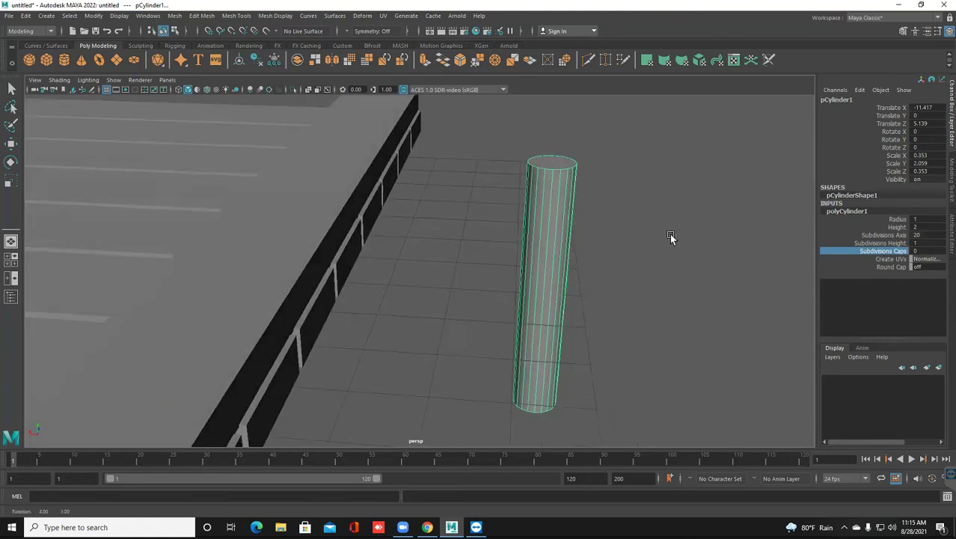
# Set the cylinder's height subdivisions to 13 and its axis subdivisions to 28.
pyautogui.click(875, 243)
pyautogui.moveTo(678, 233); pyautogui.dragTo(723, 230, button='middle')
pyautogui.scroll(4, 532, 255)
pyautogui.moveTo(532, 254)
pyautogui.keyDown('alt'); pyautogui.mouseDown()
pyautogui.moveTo(534, 277)
pyautogui.moveTo(525, 243)
pyautogui.mouseUp(); pyautogui.keyUp('alt')
pyautogui.click(854, 235)
pyautogui.moveTo(647, 217); pyautogui.dragTo(653, 242, button='middle')
# Move the post onto the deck's side rail at about X -7.4, Y 3.36, Z 2.2.
pyautogui.scroll(-8, 541, 281)
pyautogui.keyDown('alt'); pyautogui.moveTo(494, 304); pyautogui.dragTo(482, 223); pyautogui.keyUp('alt')
pyautogui.scroll(-3, 452, 314)
pyautogui.keyDown('alt'); pyautogui.moveTo(451, 314); pyautogui.dragTo(525, 299); pyautogui.keyUp('alt')
pyautogui.press('w')
pyautogui.moveTo(480, 249); pyautogui.dragTo(418, 260)
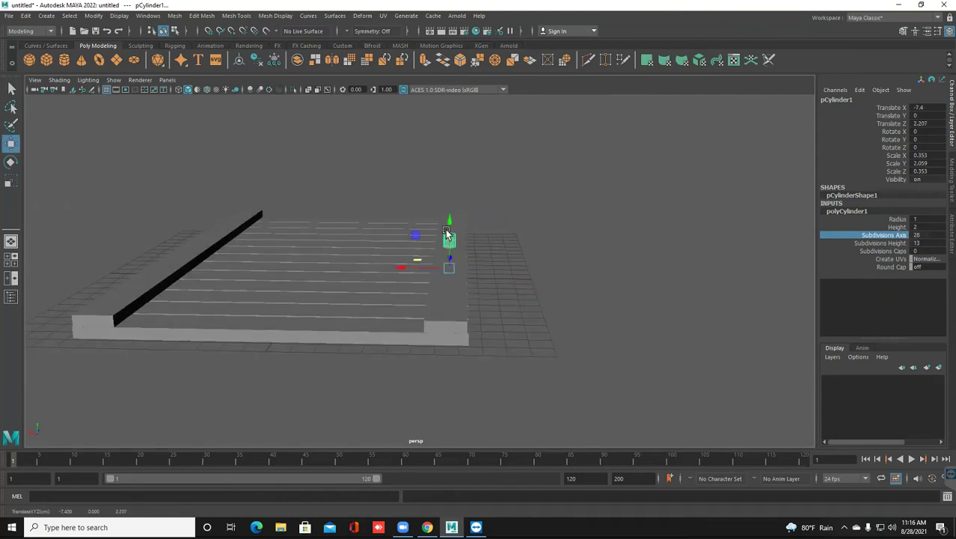
pyautogui.moveTo(447, 229); pyautogui.dragTo(443, 168)
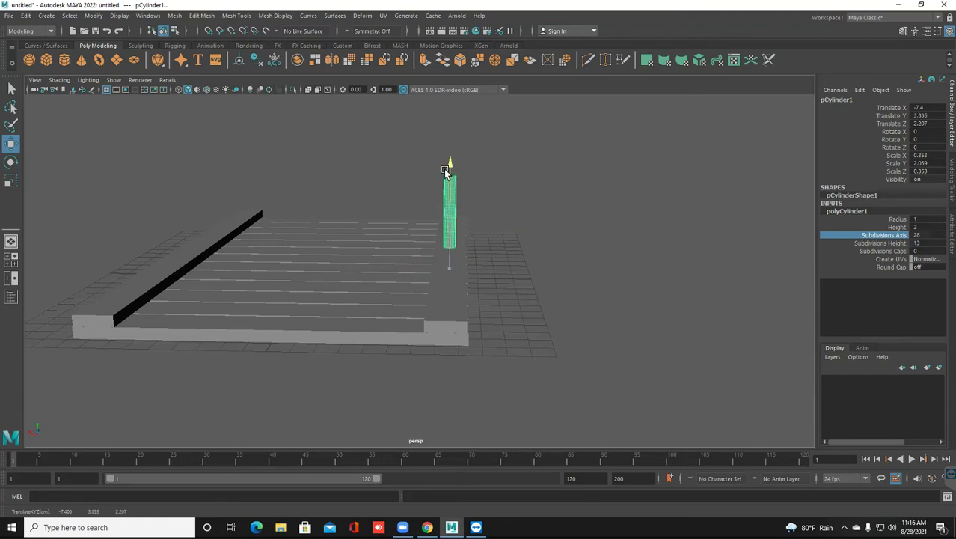
# Bend the post outward by shifting its top vertices with Soft Select enabled, and reselect the post as an object.
pyautogui.keyDown('alt'); pyautogui.moveTo(420, 260); pyautogui.dragTo(644, 234); pyautogui.keyUp('alt')
pyautogui.moveTo(321, 175); pyautogui.dragTo(418, 222)
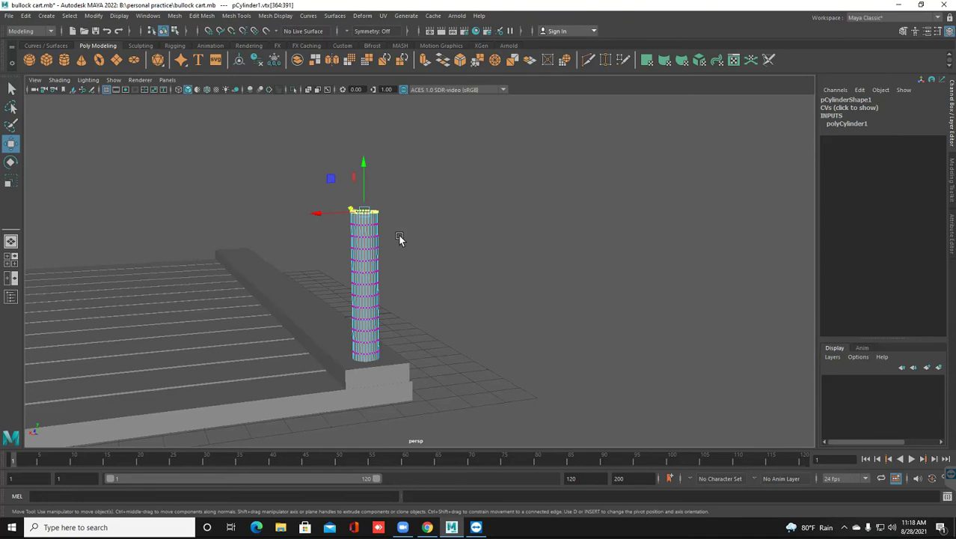
pyautogui.press('b')
pyautogui.scroll(-3, 347, 236)
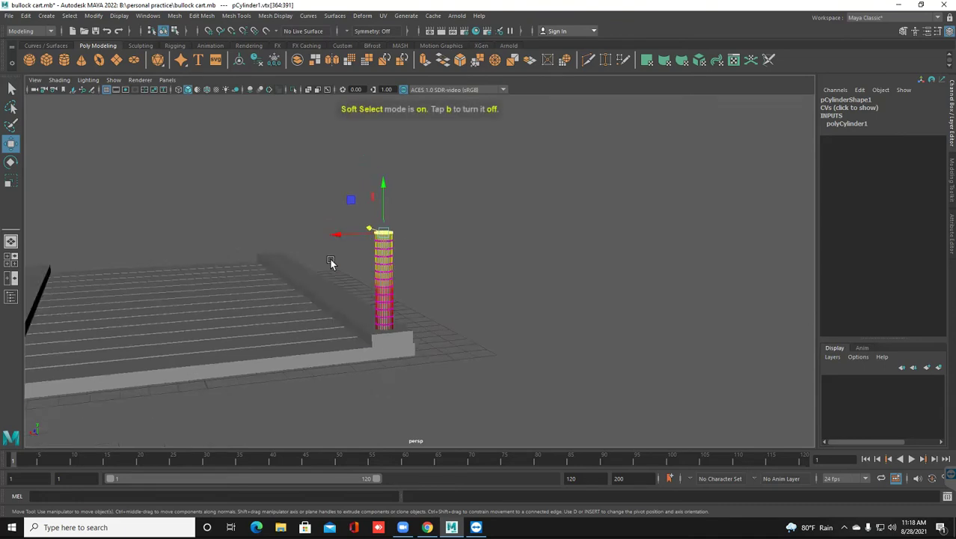
pyautogui.keyDown('alt'); pyautogui.moveTo(344, 261); pyautogui.dragTo(335, 264); pyautogui.keyUp('alt')
pyautogui.keyDown('alt'); pyautogui.moveTo(335, 265); pyautogui.dragTo(352, 263, button='middle'); pyautogui.keyUp('alt')
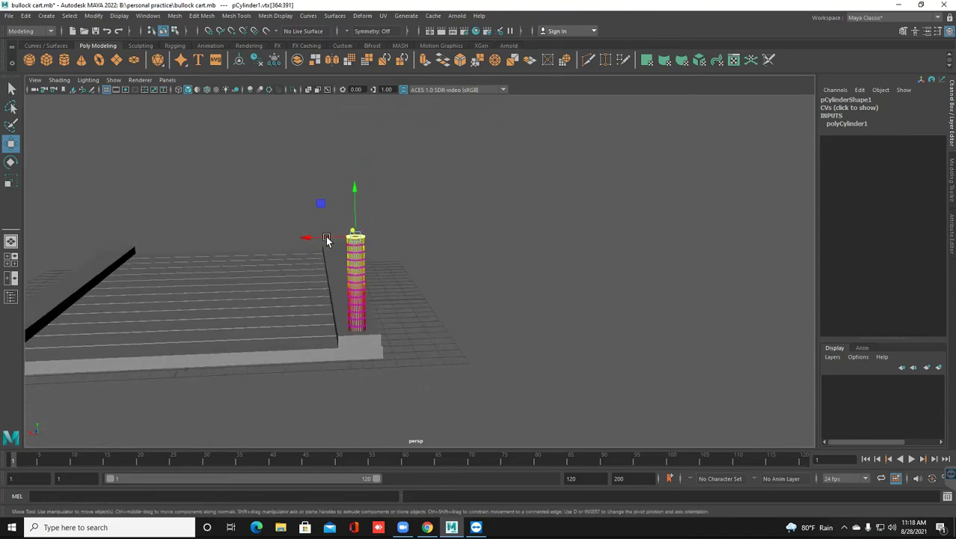
pyautogui.moveTo(327, 238); pyautogui.dragTo(363, 245)
pyautogui.moveTo(389, 247); pyautogui.dragTo(432, 236, button='right')
pyautogui.keyDown('alt'); pyautogui.moveTo(366, 290); pyautogui.dragTo(455, 280); pyautogui.keyUp('alt')
pyautogui.moveTo(576, 254); pyautogui.dragTo(605, 239, button='right')
pyautogui.rightClick(562, 259)
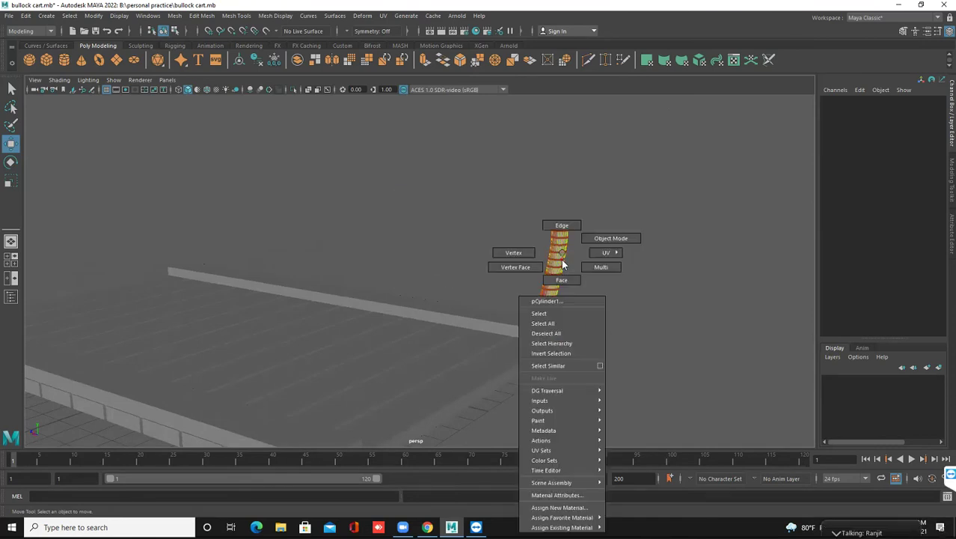
pyautogui.click(605, 239)
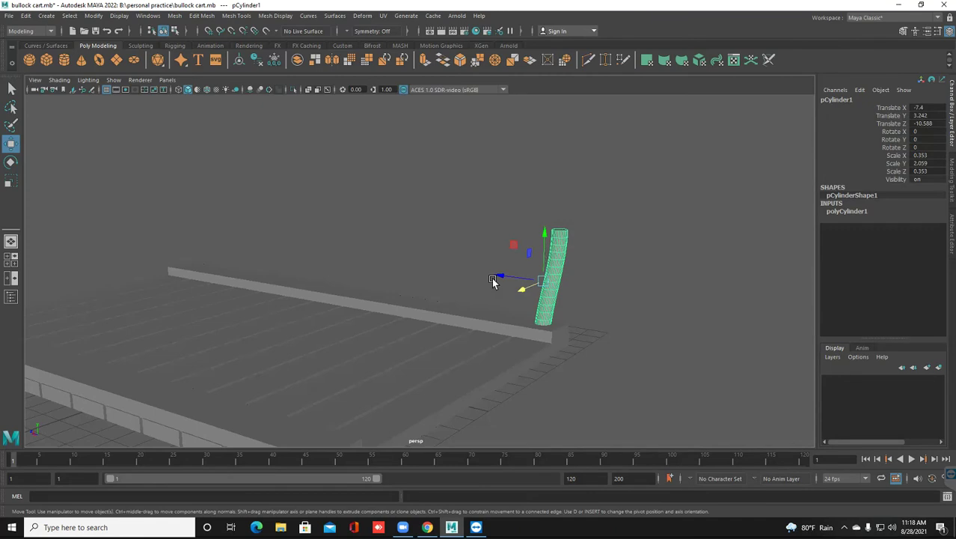
# Duplicate the bent post at an even spacing along the side rail, repeating the offset copy to build a row.
pyautogui.scroll(-3, 449, 296)
pyautogui.keyDown('alt'); pyautogui.moveTo(457, 319); pyautogui.dragTo(493, 285); pyautogui.keyUp('alt')
pyautogui.hotkey('shift', 'd')
pyautogui.hotkey('shift', 'd')
pyautogui.hotkey('shift', 'd')
pyautogui.hotkey('shift', 'd')
pyautogui.hotkey('shift', 'd')
pyautogui.hotkey('shift', 'd')
pyautogui.hotkey('shift', 'd')
pyautogui.hotkey('shift', 'd')
pyautogui.hotkey('shift', 'd')
pyautogui.hotkey('shift', 'd')
pyautogui.hotkey('shift', 'd')
pyautogui.hotkey('shift', 'd')
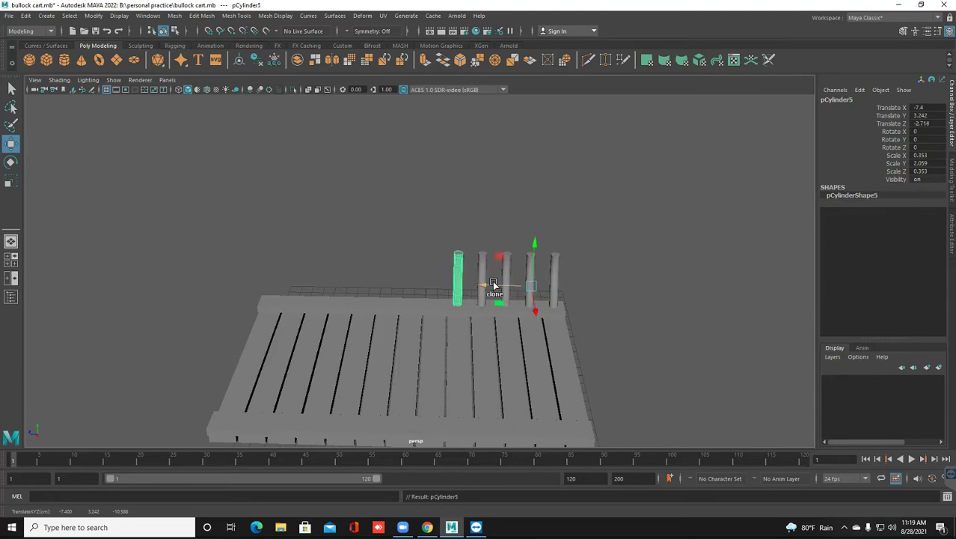
# Repeat the offset copy to continue the post row along the rail, and delete the two posts that overhang its end.
pyautogui.hotkey('shift', 'd')
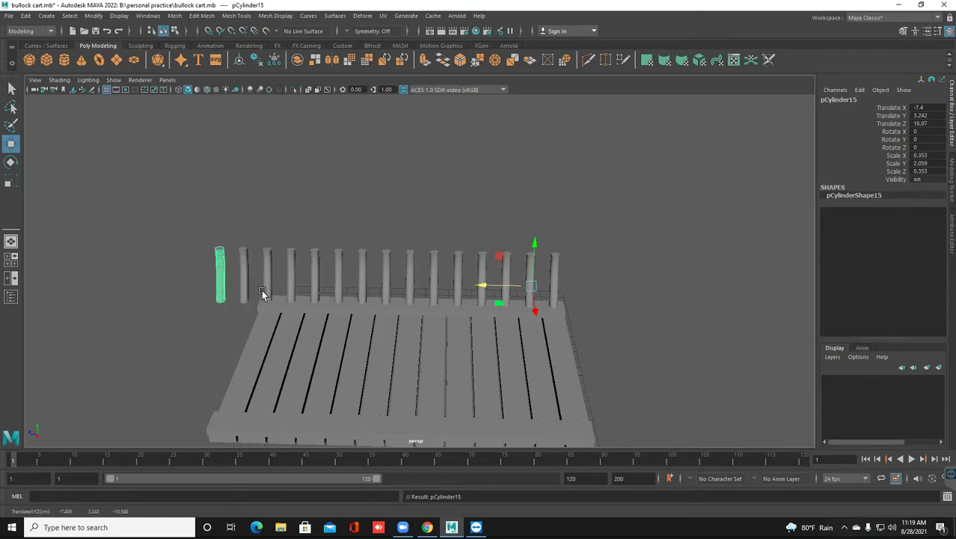
pyautogui.press('Delete')
pyautogui.click(240, 282)
pyautogui.press('Delete')
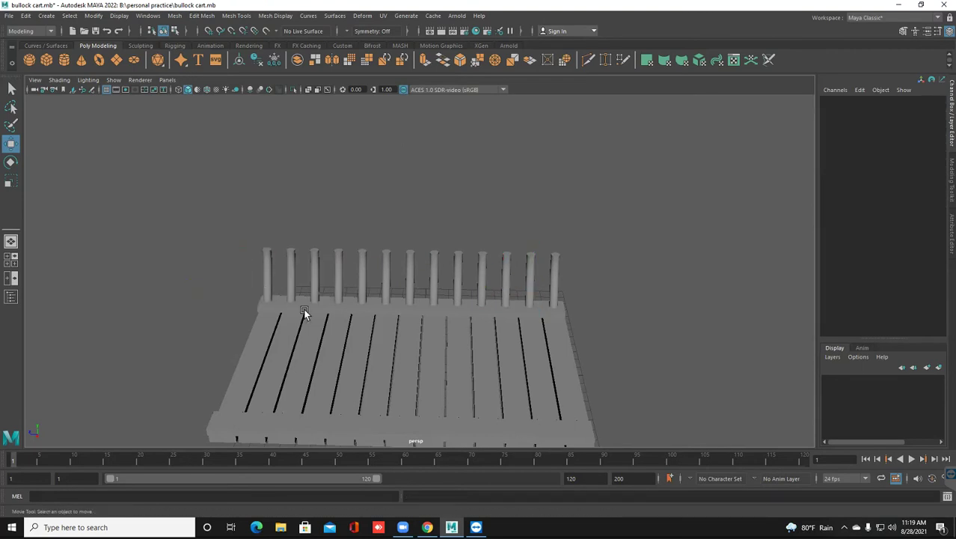
# Nudge the middle posts one after another along the rail to even out the spacing of the row.
pyautogui.click(317, 297)
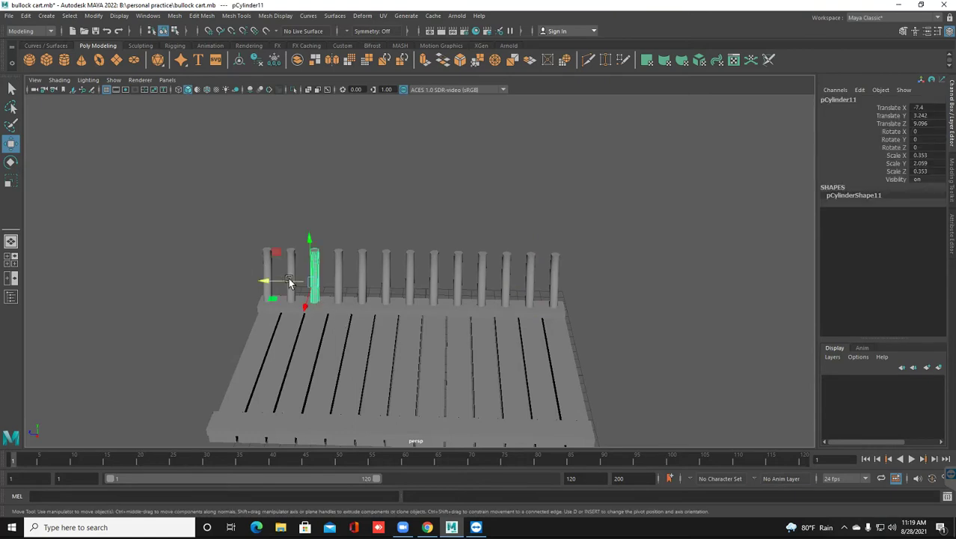
pyautogui.click(333, 288)
pyautogui.moveTo(329, 288); pyautogui.dragTo(356, 293)
pyautogui.click(360, 293)
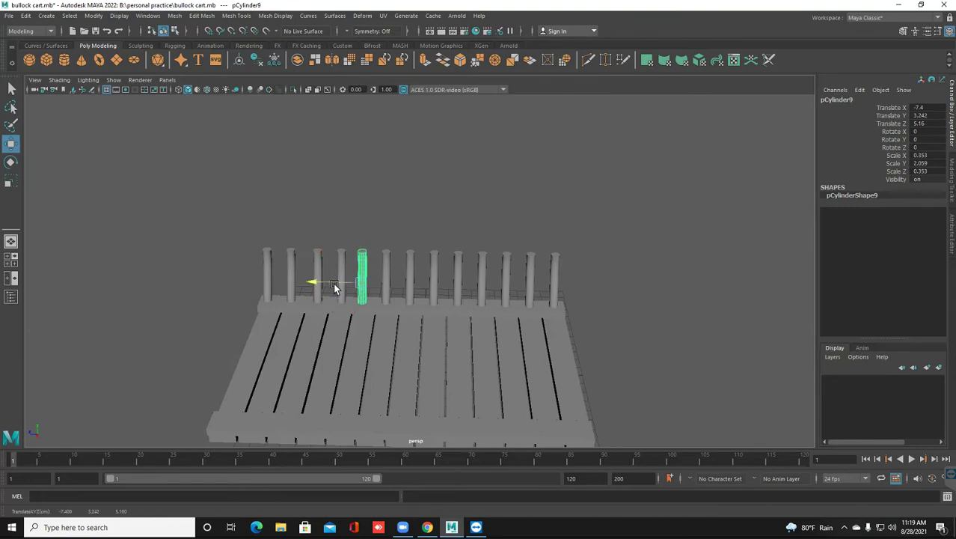
pyautogui.click(386, 290)
pyautogui.moveTo(360, 284); pyautogui.dragTo(362, 285)
pyautogui.click(408, 288)
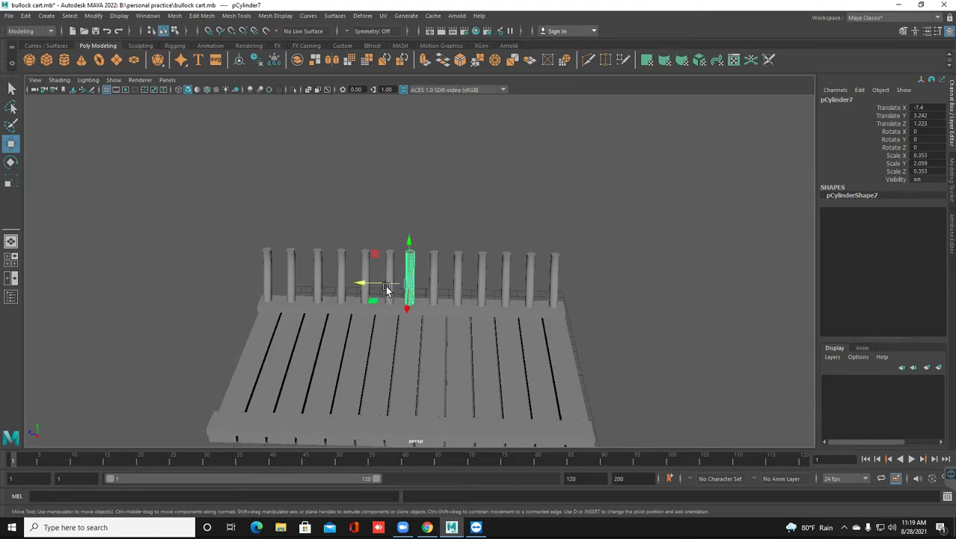
pyautogui.click(434, 293)
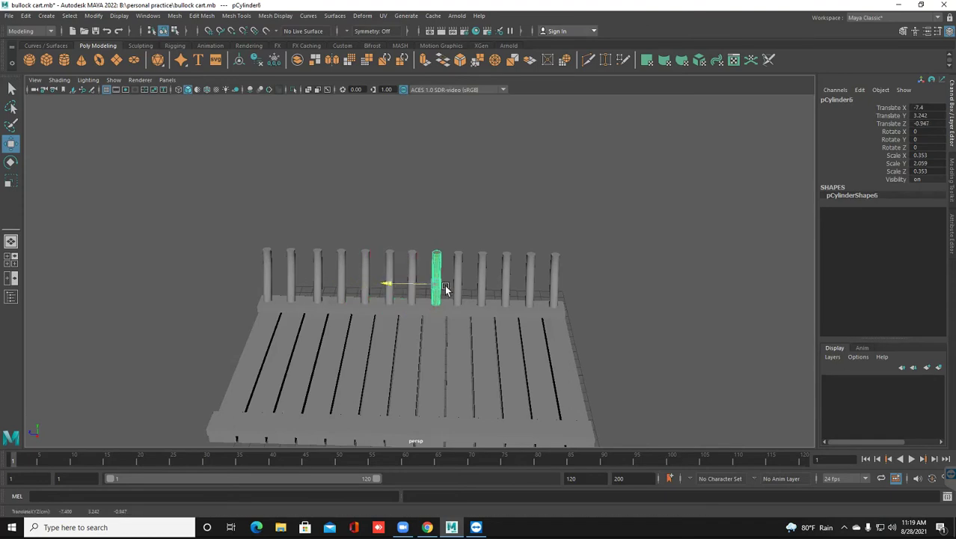
pyautogui.click(457, 291)
pyautogui.moveTo(435, 284); pyautogui.dragTo(425, 284)
# Select all the posts in the row and combine them into a single mesh.
pyautogui.scroll(-4, 431, 288)
pyautogui.scroll(-2, 421, 299)
pyautogui.moveTo(304, 211); pyautogui.dragTo(510, 268)
pyautogui.keyDown('alt'); pyautogui.moveTo(491, 308); pyautogui.dragTo(481, 307); pyautogui.keyUp('alt')
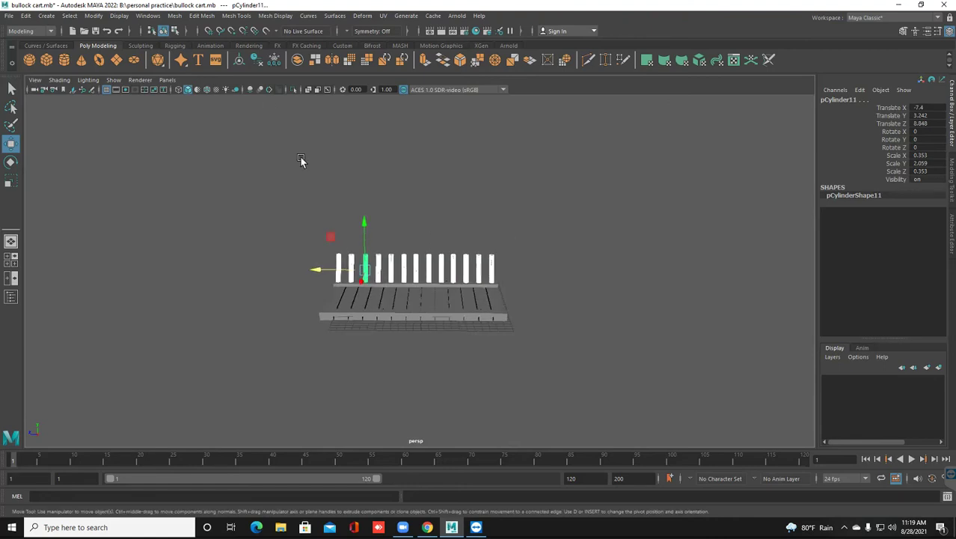
pyautogui.click(174, 15)
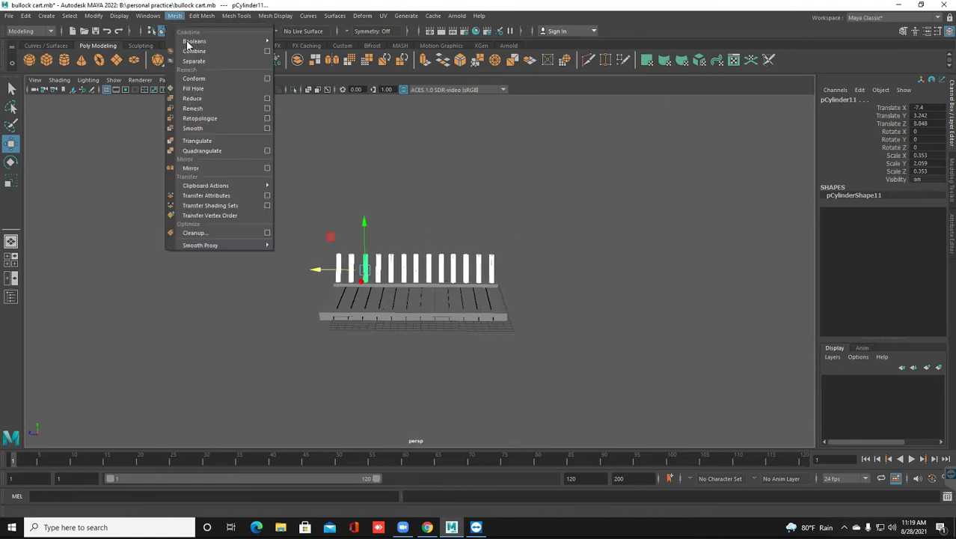
pyautogui.click(193, 54)
# Duplicate the combined post row, move the copy to the opposite side rail at Translate X 15.03, and save the scene.
pyautogui.moveTo(420, 251)
pyautogui.keyDown('alt'); pyautogui.mouseDown()
pyautogui.moveTo(332, 260)
pyautogui.moveTo(430, 259)
pyautogui.moveTo(410, 268)
pyautogui.moveTo(276, 283)
pyautogui.mouseUp(); pyautogui.keyUp('alt')
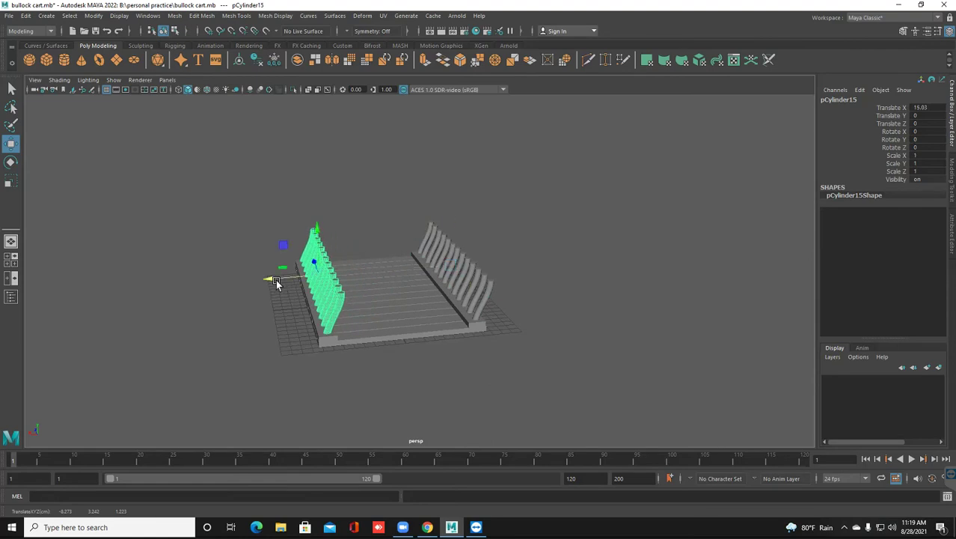
pyautogui.hotkey('ctrl', 's')
pyautogui.keyDown('alt'); pyautogui.moveTo(278, 283); pyautogui.dragTo(422, 296); pyautogui.keyUp('alt')
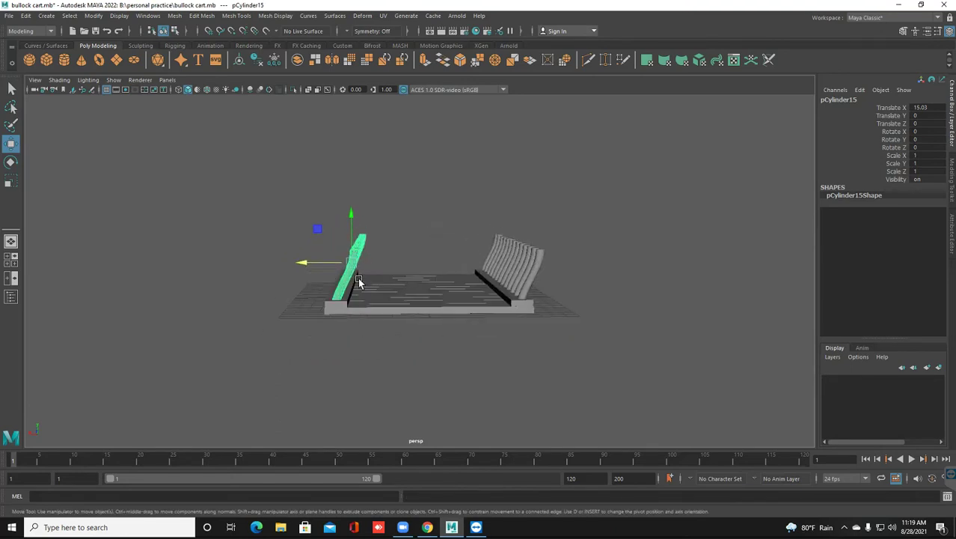
# Turn the copied post row around by setting its Rotate Y to -180.
pyautogui.press('e')
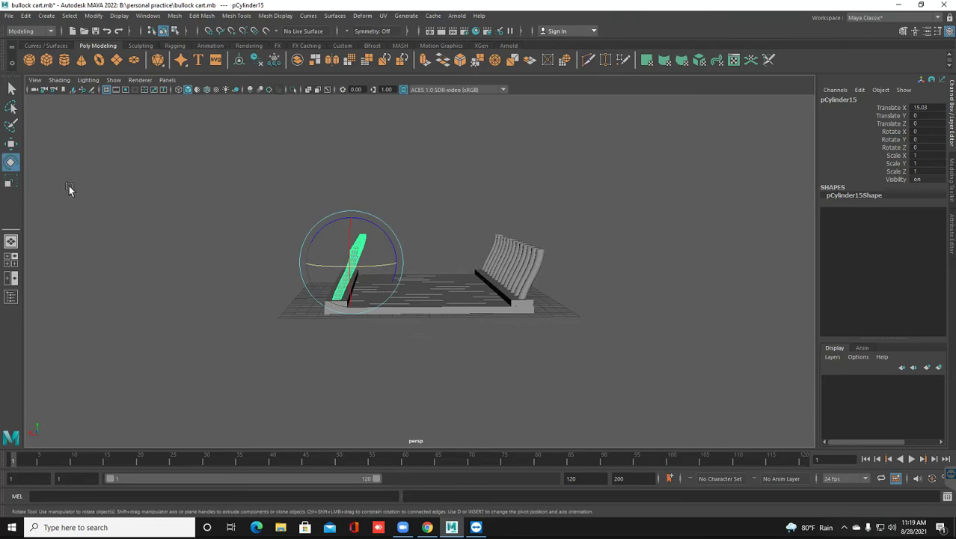
pyautogui.moveTo(338, 268); pyautogui.dragTo(275, 262)
pyautogui.moveTo(350, 267); pyautogui.dragTo(271, 253)
pyautogui.doubleClick(935, 138)
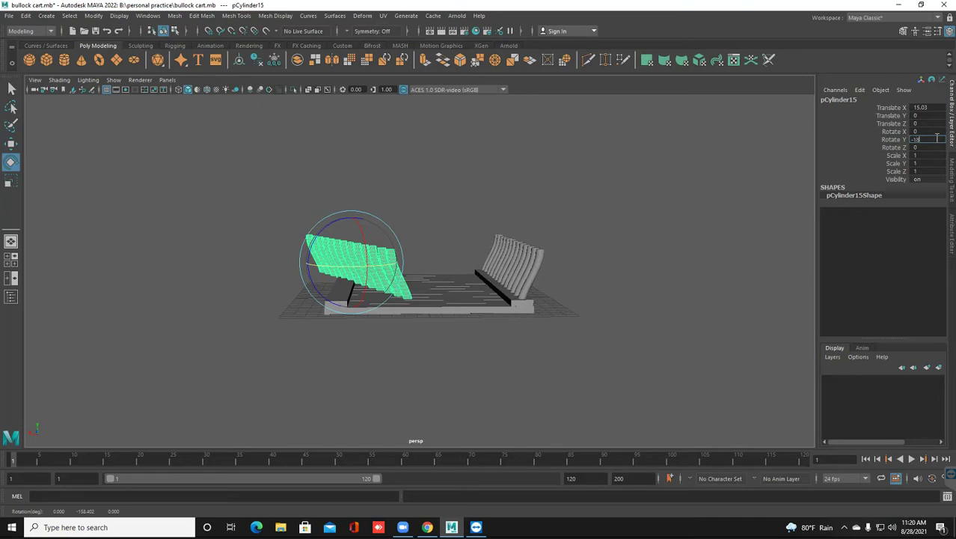
pyautogui.write('-180')
pyautogui.press('Return')
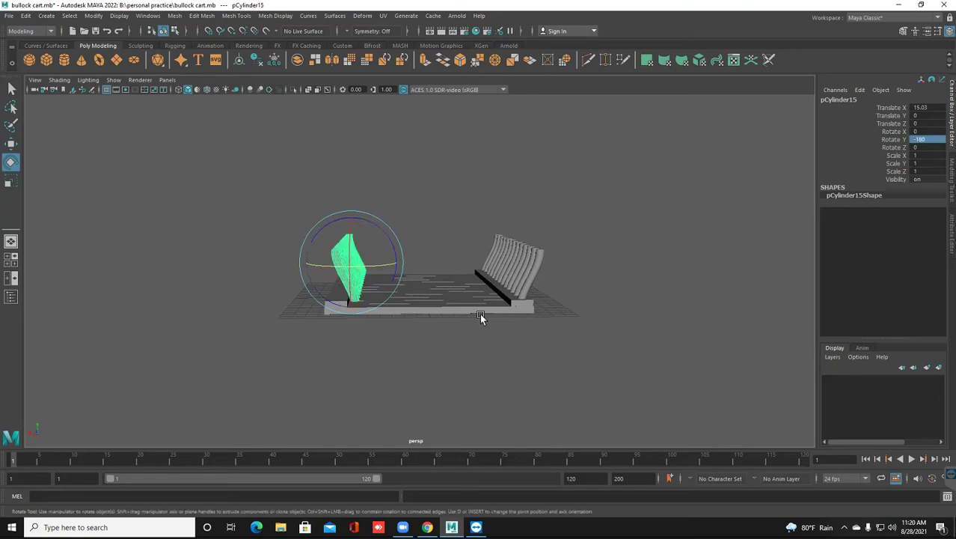
# Move the turned post row outward onto its side rail at Translate X 16.417, deselect it, and save the scene.
pyautogui.keyDown('alt'); pyautogui.moveTo(480, 313); pyautogui.dragTo(471, 312); pyautogui.keyUp('alt')
pyautogui.press('w')
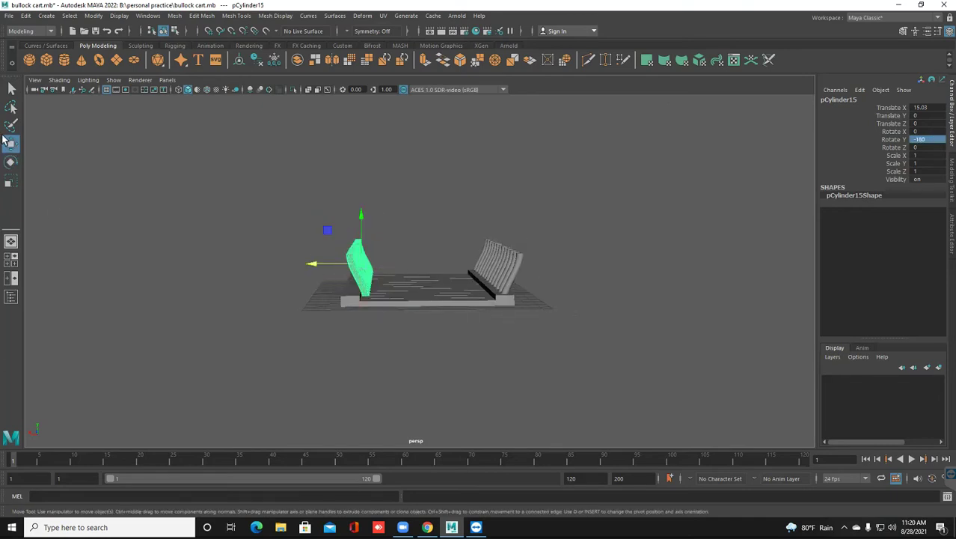
pyautogui.moveTo(316, 265); pyautogui.dragTo(303, 266)
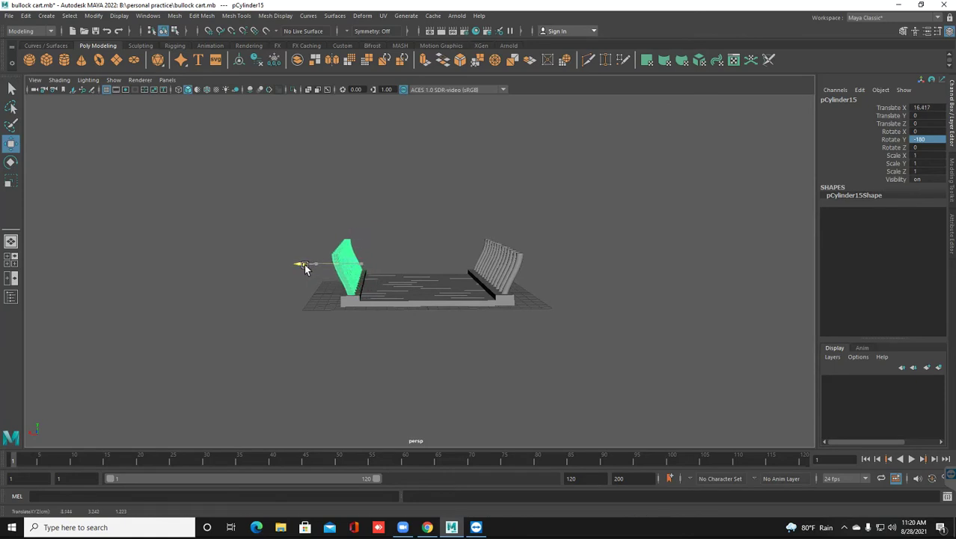
pyautogui.click(333, 334)
pyautogui.keyDown('alt'); pyautogui.moveTo(342, 320); pyautogui.dragTo(400, 368); pyautogui.keyUp('alt')
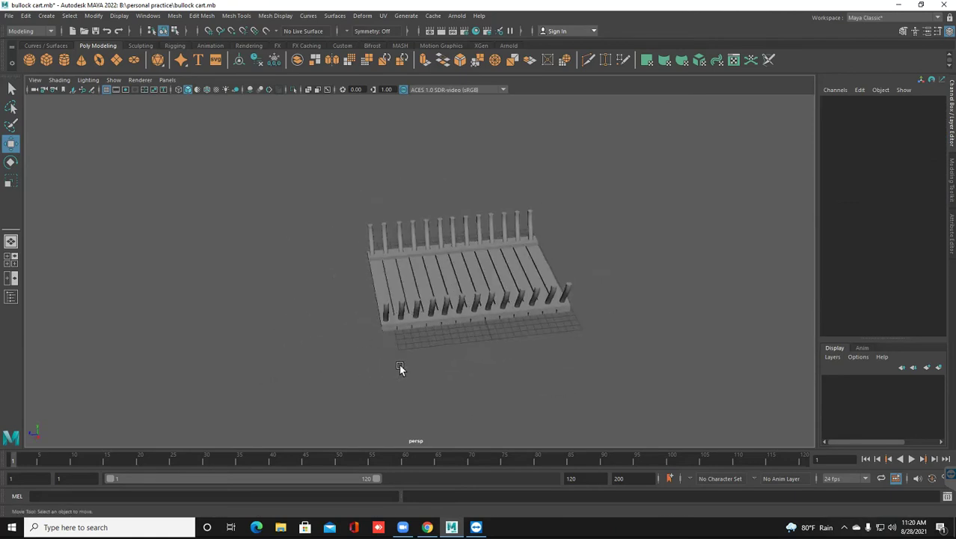
pyautogui.hotkey('ctrl', 's')
pyautogui.keyDown('alt'); pyautogui.moveTo(317, 341); pyautogui.dragTo(358, 321); pyautogui.keyUp('alt')
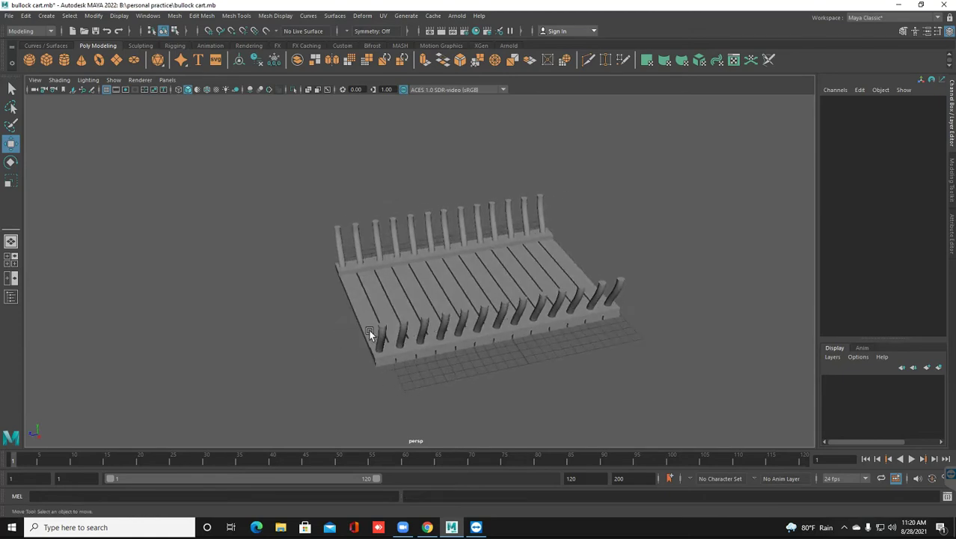
# Create a polygon cylinder beside the deck's end at Translate Z 14.23 and tilt it about the X axis.
pyautogui.click(62, 61)
pyautogui.moveTo(418, 298); pyautogui.dragTo(306, 326)
pyautogui.press('e')
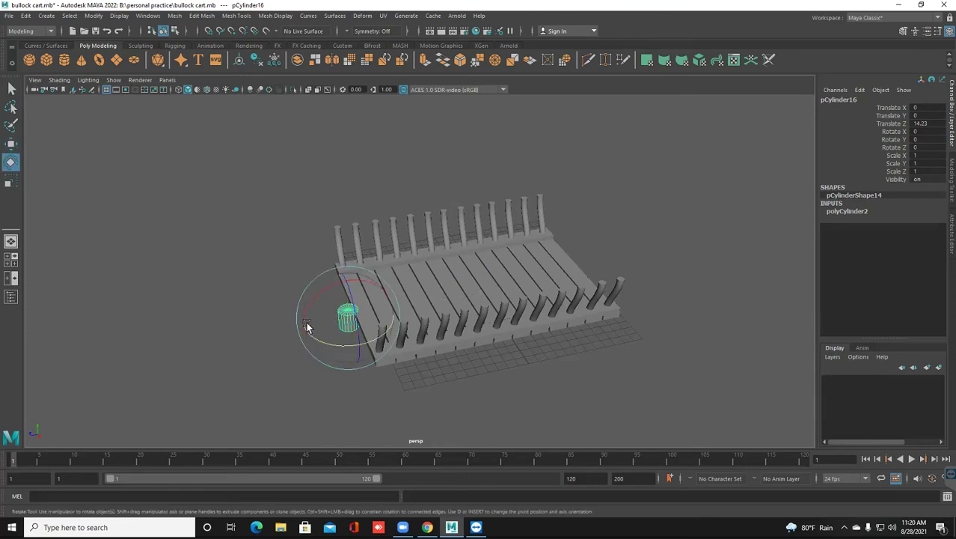
pyautogui.moveTo(328, 286); pyautogui.dragTo(300, 323)
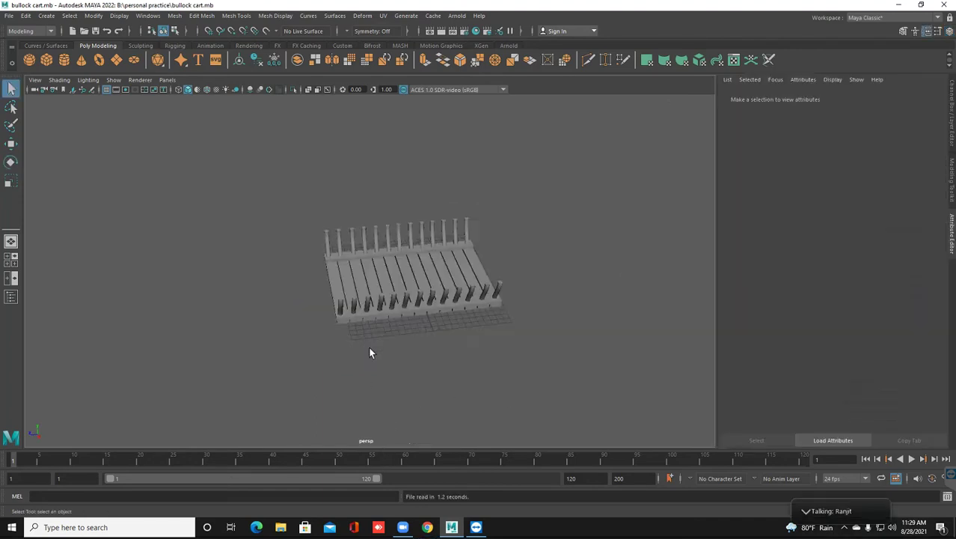
pyautogui.scroll(5, 371, 332)
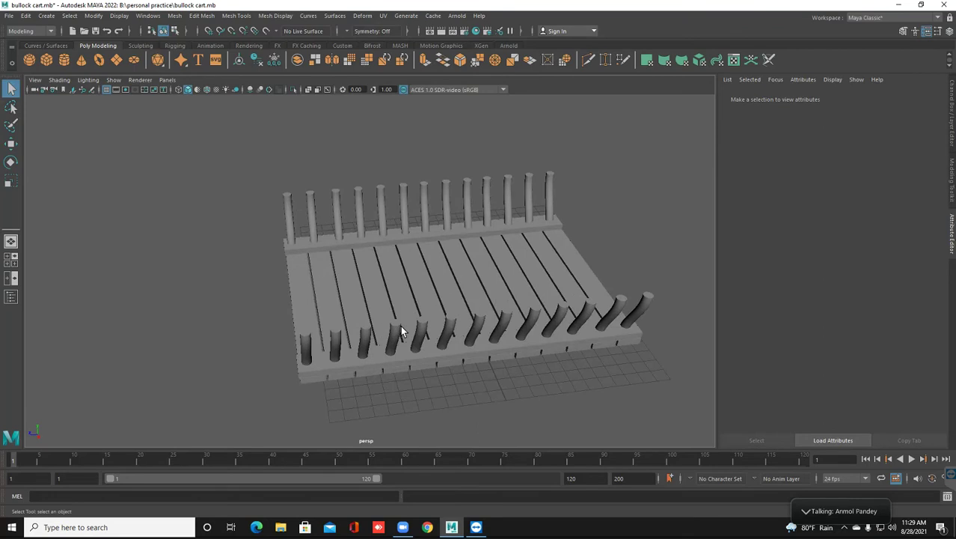
pyautogui.click(392, 336)
pyautogui.click(254, 344)
pyautogui.keyDown('alt'); pyautogui.moveTo(284, 359); pyautogui.dragTo(317, 352); pyautogui.keyUp('alt')
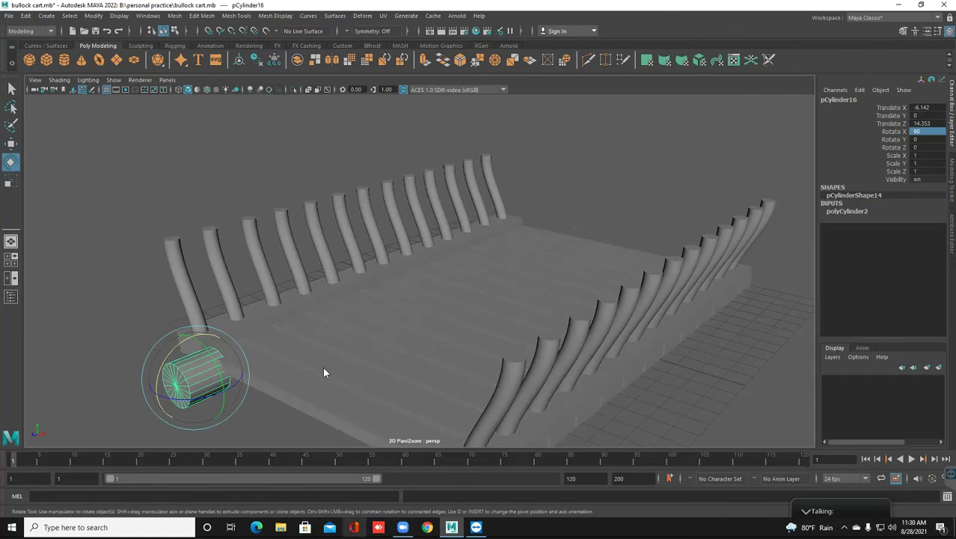
# Undo the last rotation of the cylinder at the deck corner.
pyautogui.moveTo(412, 311); pyautogui.dragTo(381, 522, button='middle')
pyautogui.keyDown('alt'); pyautogui.moveTo(336, 387); pyautogui.dragTo(451, 299); pyautogui.keyUp('alt')
pyautogui.hotkey('ctrl', 'z')
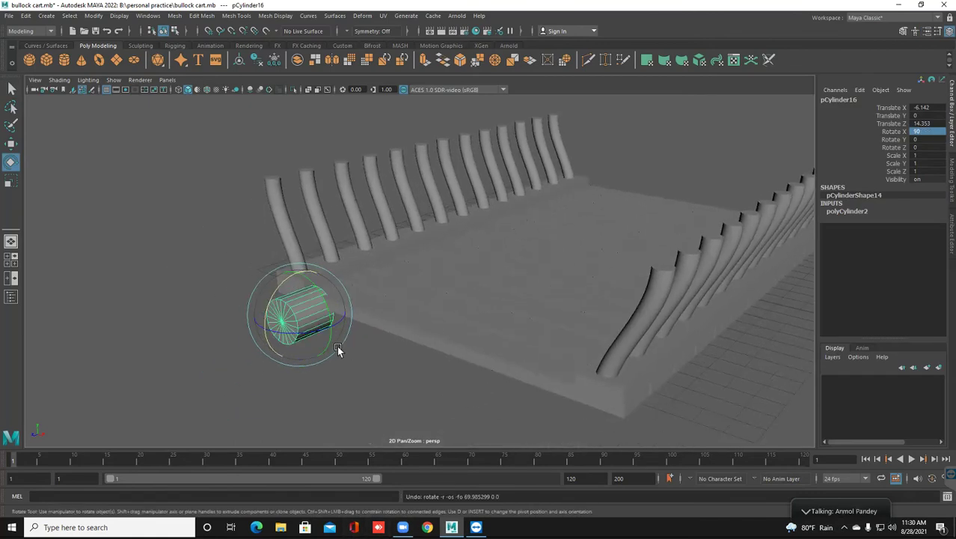
# Set the cylinder's cap subdivisions to 0.
pyautogui.keyDown('alt'); pyautogui.moveTo(316, 325); pyautogui.dragTo(440, 285); pyautogui.keyUp('alt')
pyautogui.click(860, 211)
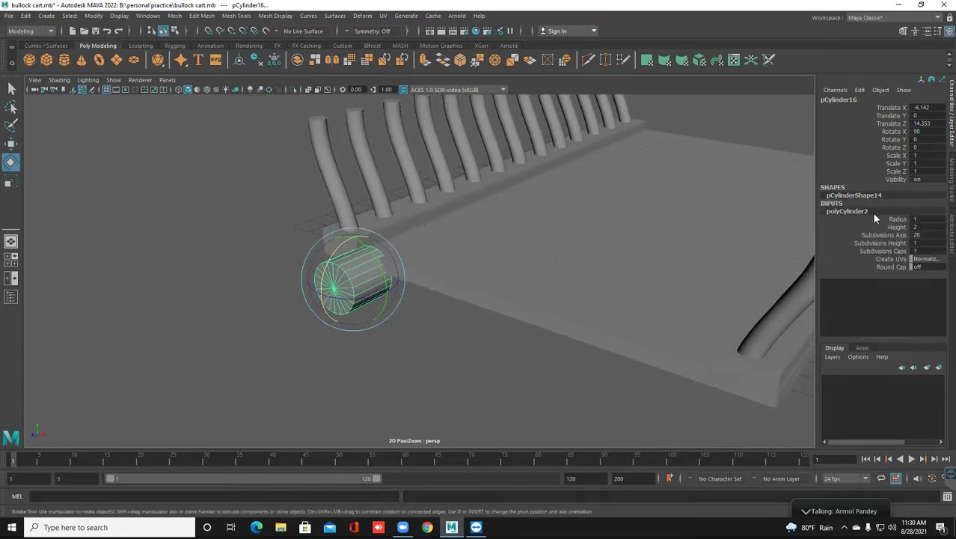
pyautogui.click(901, 253)
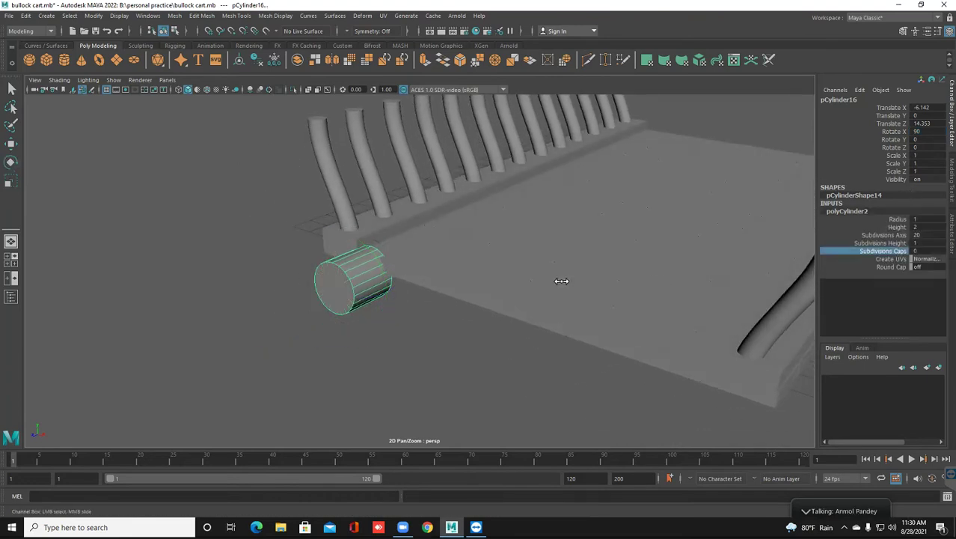
pyautogui.keyDown('alt'); pyautogui.moveTo(466, 329); pyautogui.dragTo(356, 356); pyautogui.keyUp('alt')
pyautogui.scroll(3, 354, 352)
pyautogui.keyDown('alt'); pyautogui.moveTo(354, 352); pyautogui.dragTo(384, 350, button='middle'); pyautogui.keyUp('alt')
# Thin the cylinder to a scale of about 0.289 in X and Z, keeping its length.
pyautogui.press('e')
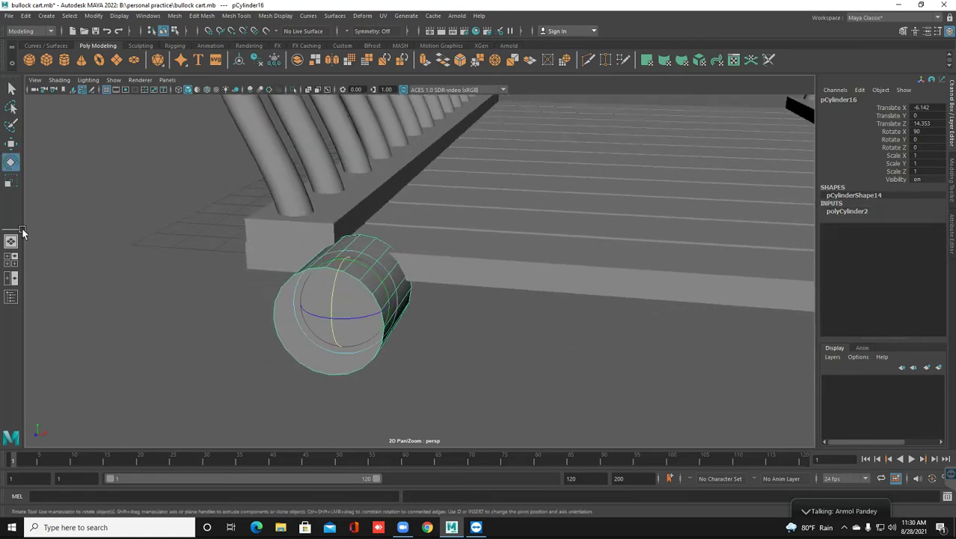
pyautogui.click(10, 182)
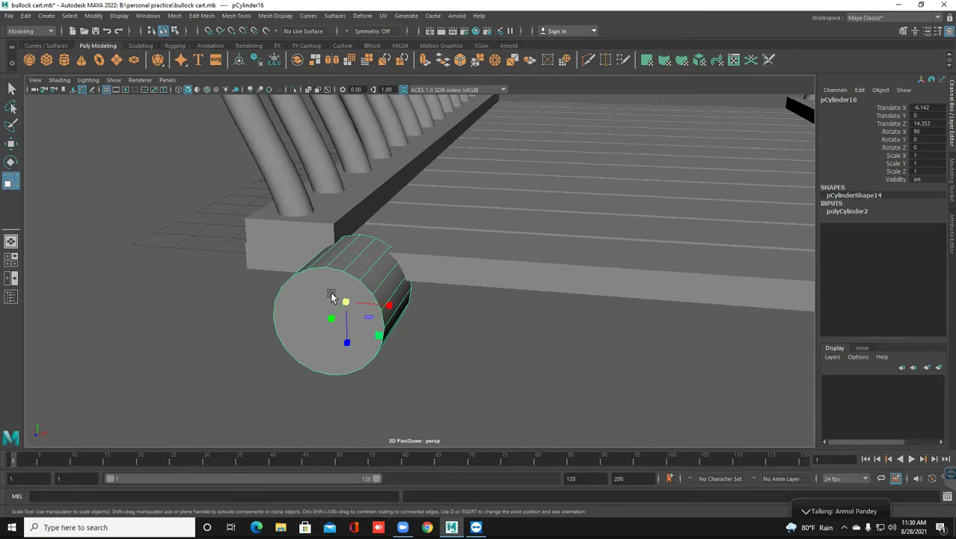
pyautogui.moveTo(378, 335); pyautogui.dragTo(365, 324)
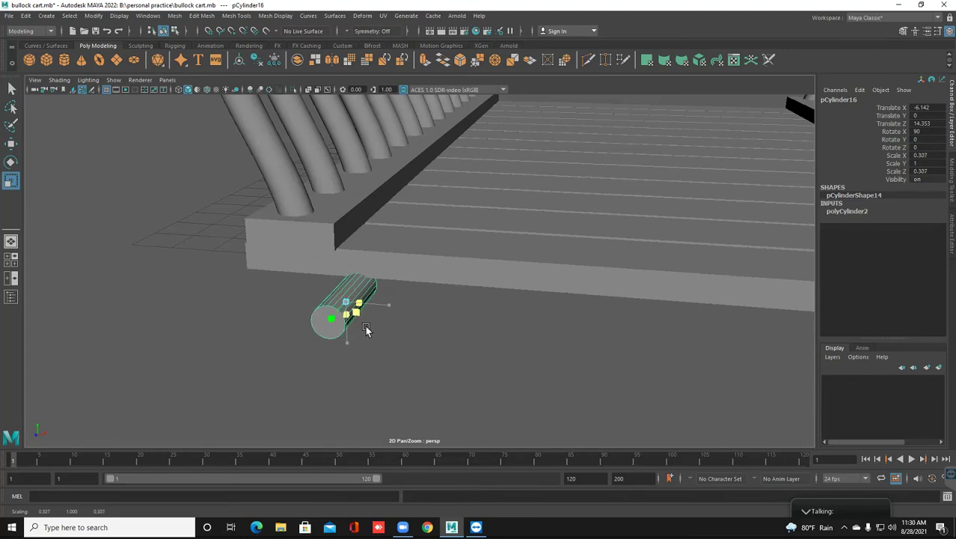
# Set the thin cylinder's height subdivisions to 7.
pyautogui.click(853, 211)
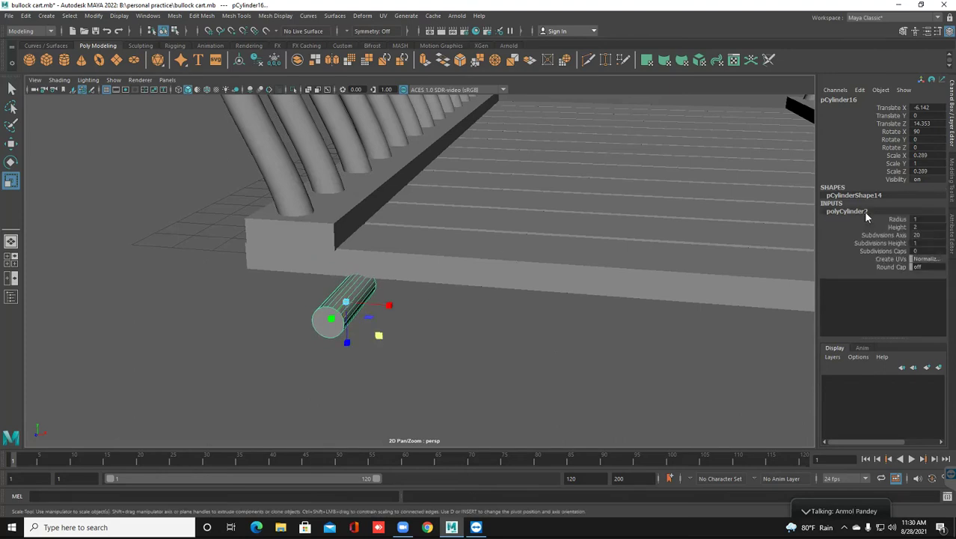
pyautogui.click(894, 244)
pyautogui.doubleClick(923, 242)
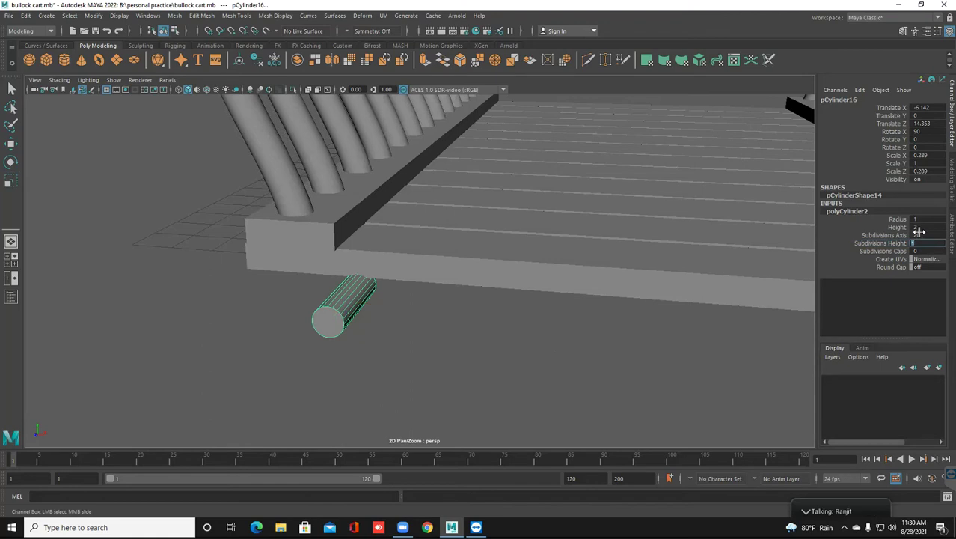
pyautogui.write('7')
pyautogui.press('Return')
pyautogui.scroll(2, 505, 347)
pyautogui.scroll(-2, 504, 348)
pyautogui.scroll(1, 436, 309)
pyautogui.keyDown('alt'); pyautogui.moveTo(436, 309); pyautogui.dragTo(466, 306, button='middle'); pyautogui.keyUp('alt')
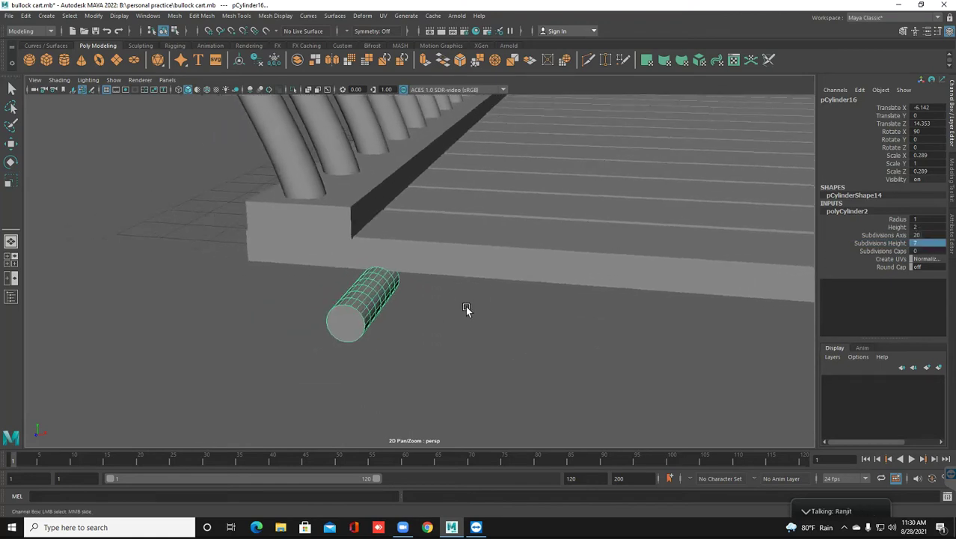
# Raise the cylinder against the deck's end to Translate Y 0.438.
pyautogui.press('r')
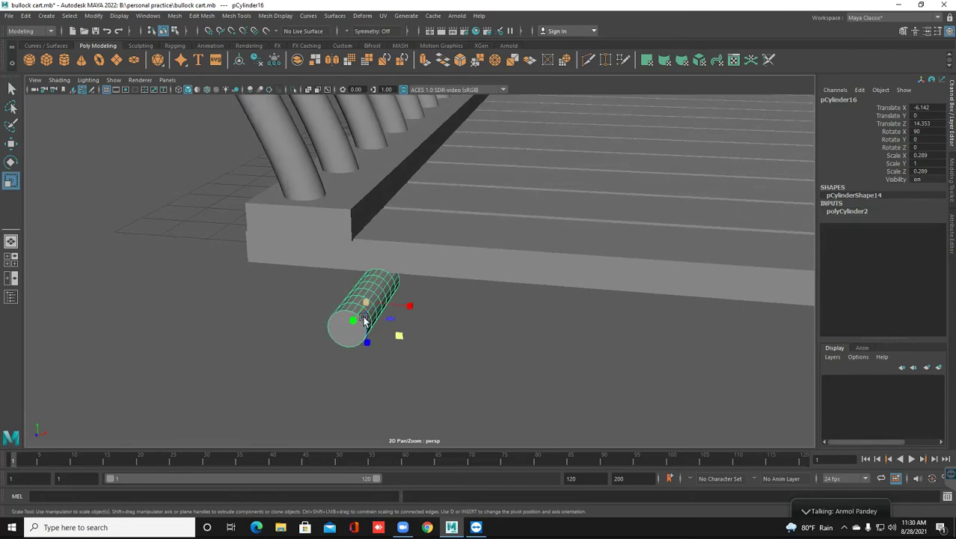
pyautogui.press('w')
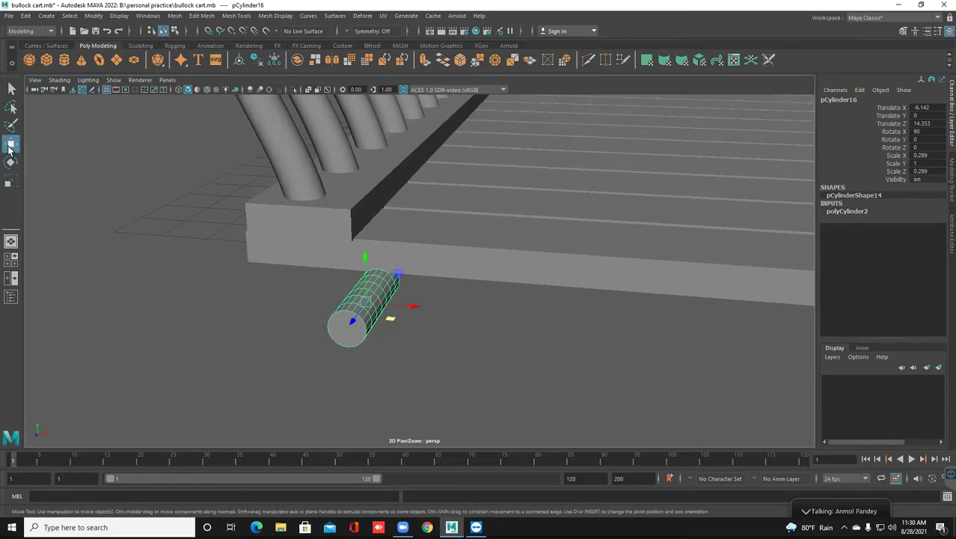
pyautogui.moveTo(365, 259); pyautogui.dragTo(364, 234)
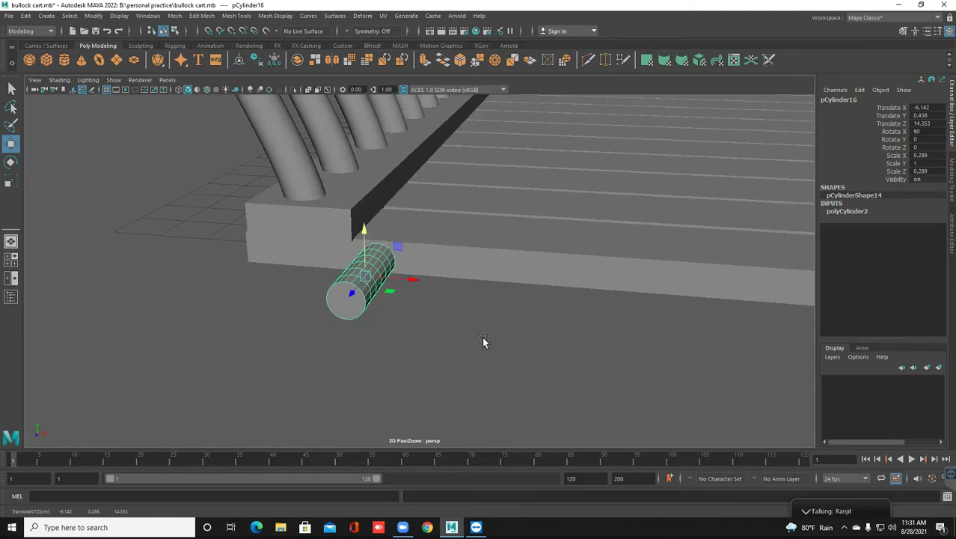
# Select the cylinder's outer end cap face and pull it away from the deck to lengthen the pole.
pyautogui.keyDown('alt'); pyautogui.moveTo(494, 343); pyautogui.dragTo(308, 280); pyautogui.keyUp('alt')
pyautogui.moveTo(311, 277); pyautogui.dragTo(310, 286, button='right')
pyautogui.click(292, 289)
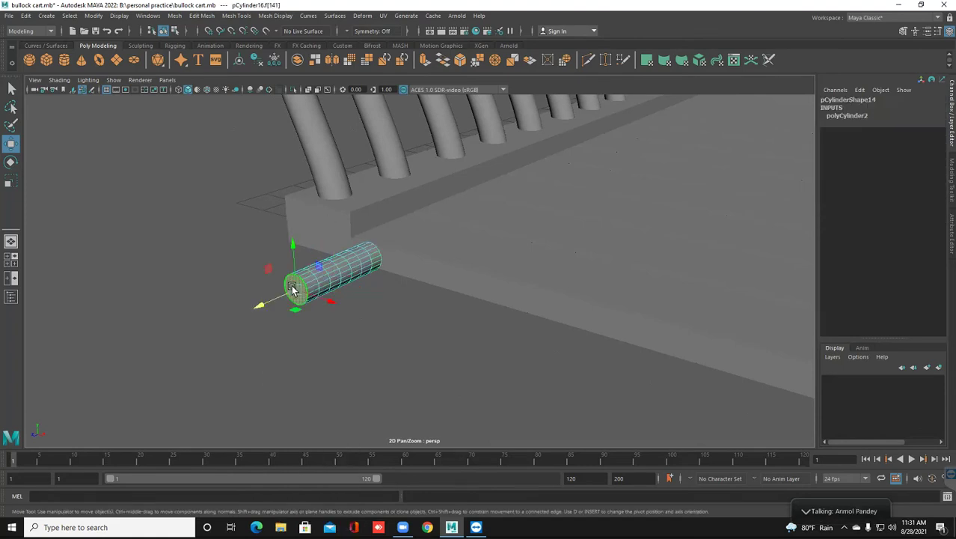
pyautogui.moveTo(278, 293); pyautogui.dragTo(161, 324)
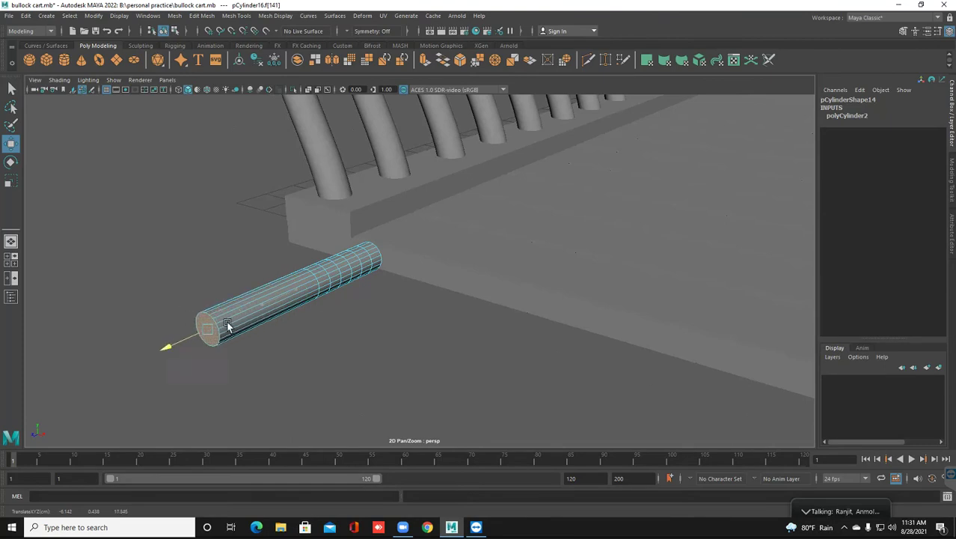
# Undo the last pull on the pole's outer end cap and select the whole cylinder as an object.
pyautogui.scroll(-3, 301, 318)
pyautogui.keyDown('alt'); pyautogui.moveTo(330, 318); pyautogui.dragTo(358, 312, button='middle'); pyautogui.keyUp('alt')
pyautogui.scroll(2, 358, 312)
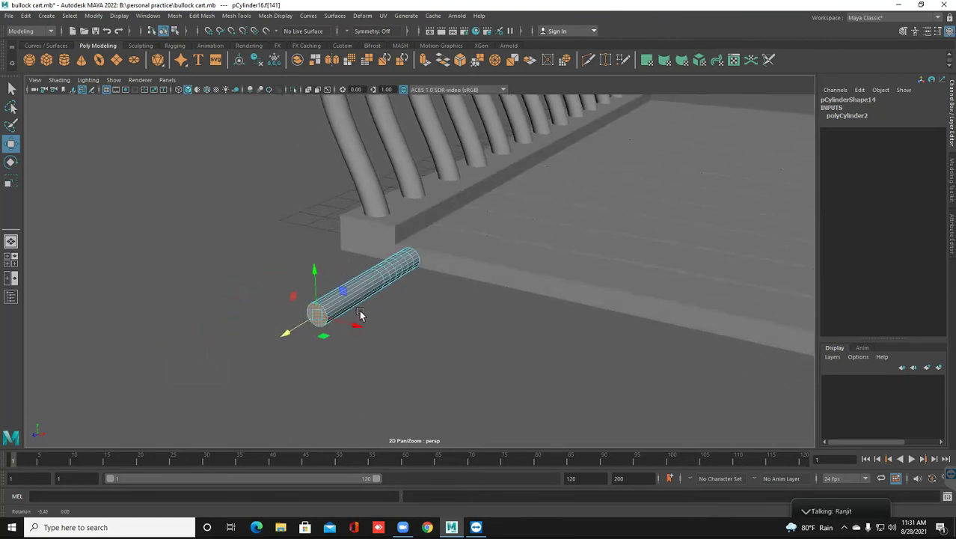
pyautogui.scroll(2, 359, 315)
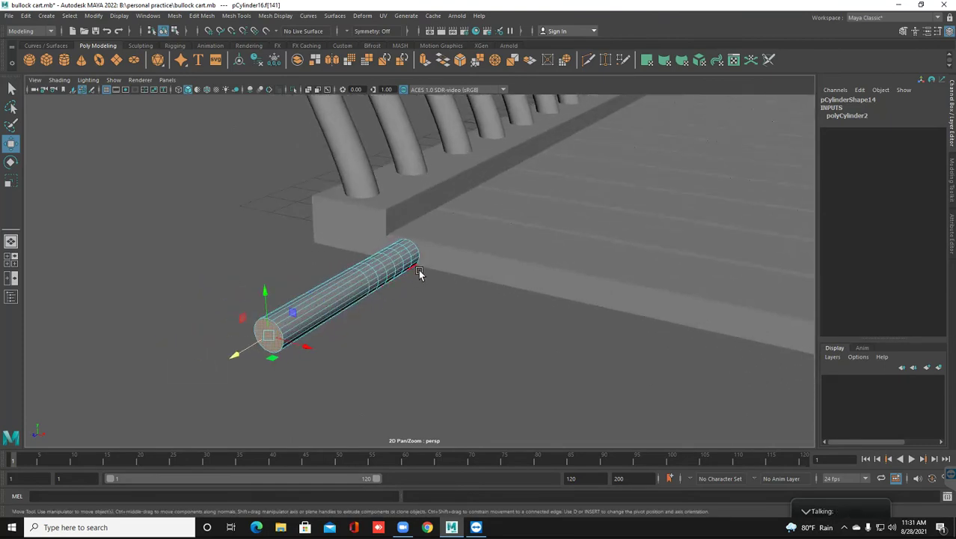
pyautogui.hotkey('ctrl', 'z')
pyautogui.moveTo(370, 265); pyautogui.dragTo(429, 237, button='right')
# Lengthen the thin cylinder along its own axis to Scale Y 6.08.
pyautogui.moveTo(298, 326); pyautogui.dragTo(250, 348, button='middle')
pyautogui.press('e')
pyautogui.press('r')
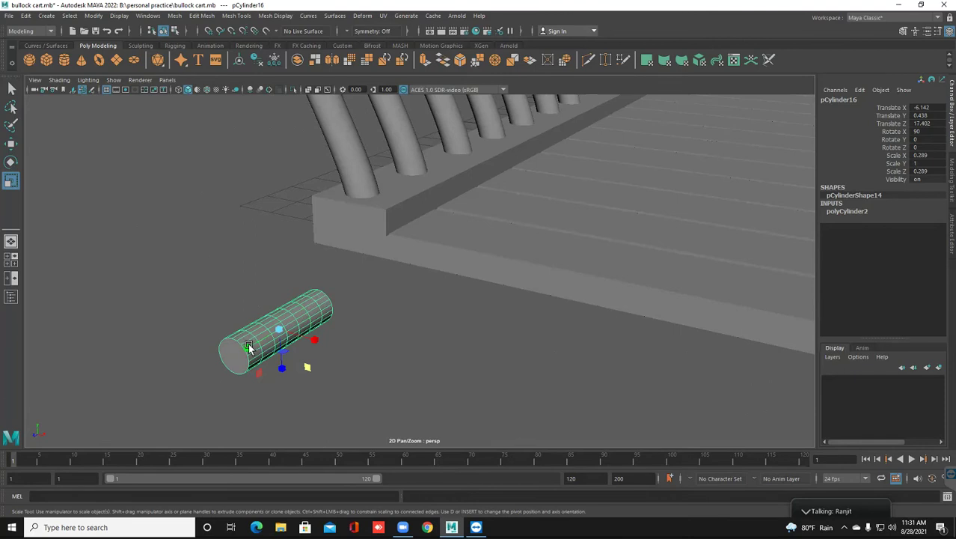
pyautogui.moveTo(248, 347); pyautogui.dragTo(132, 416)
pyautogui.scroll(-2, 316, 318)
pyautogui.scroll(2, 356, 306)
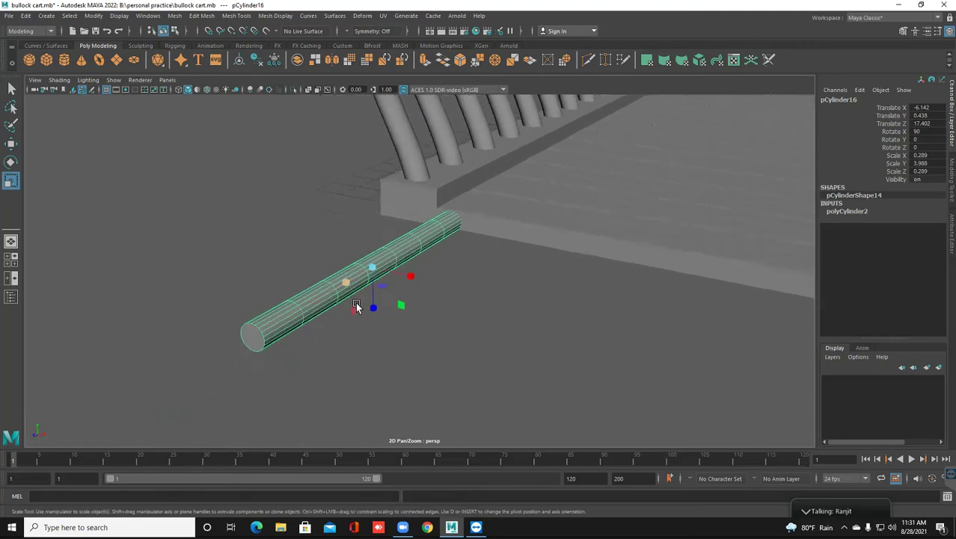
pyautogui.moveTo(362, 306); pyautogui.dragTo(346, 326)
# Move the lengthened pole against the deck's front corner, at Translate X -7.489 and Translate Z 19.459.
pyautogui.press('w')
pyautogui.moveTo(360, 312); pyautogui.dragTo(295, 350, button='middle')
pyautogui.moveTo(288, 353); pyautogui.dragTo(308, 355)
pyautogui.moveTo(368, 346); pyautogui.dragTo(325, 327)
# Select the ring of vertices at the pole's free end, leaving soft selection off.
pyautogui.keyDown('alt'); pyautogui.moveTo(475, 279); pyautogui.dragTo(423, 269); pyautogui.keyUp('alt')
pyautogui.moveTo(386, 283); pyautogui.dragTo(346, 259, button='right')
pyautogui.keyDown('alt'); pyautogui.moveTo(353, 300); pyautogui.dragTo(394, 340); pyautogui.keyUp('alt')
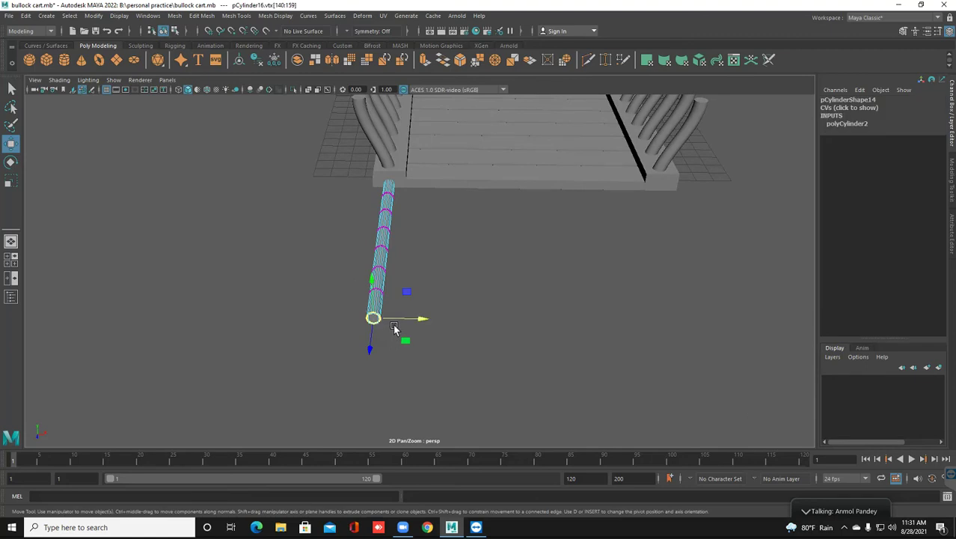
pyautogui.press('b')
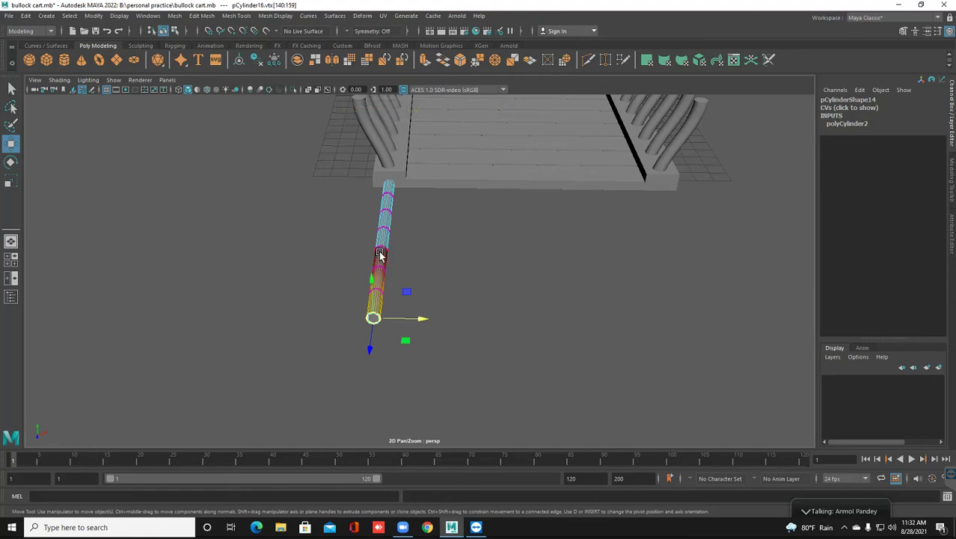
pyautogui.press('b')
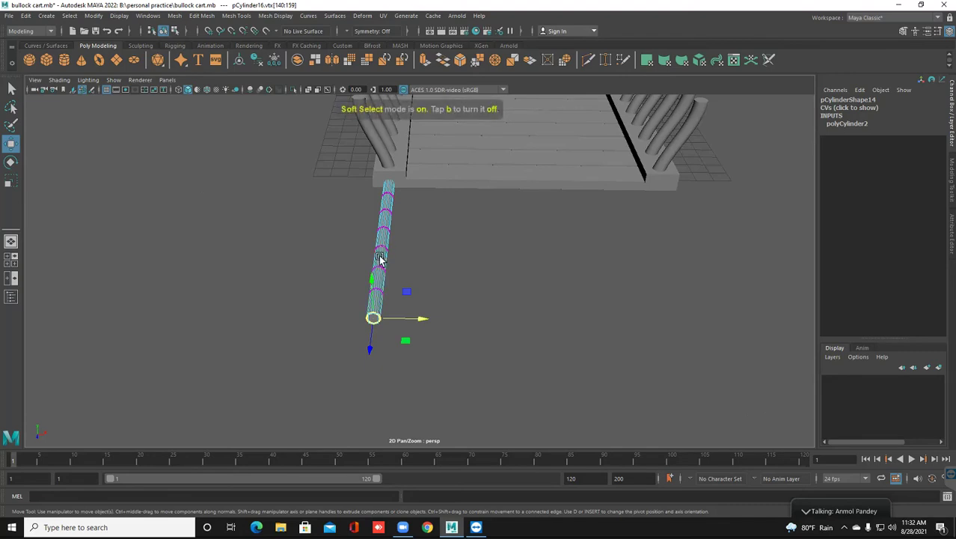
pyautogui.click(402, 260)
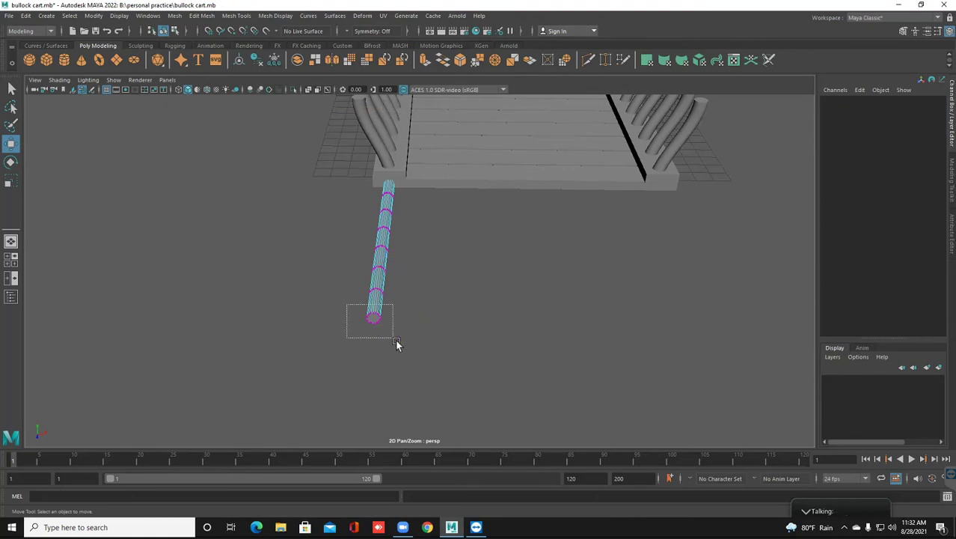
pyautogui.moveTo(396, 341); pyautogui.dragTo(397, 341)
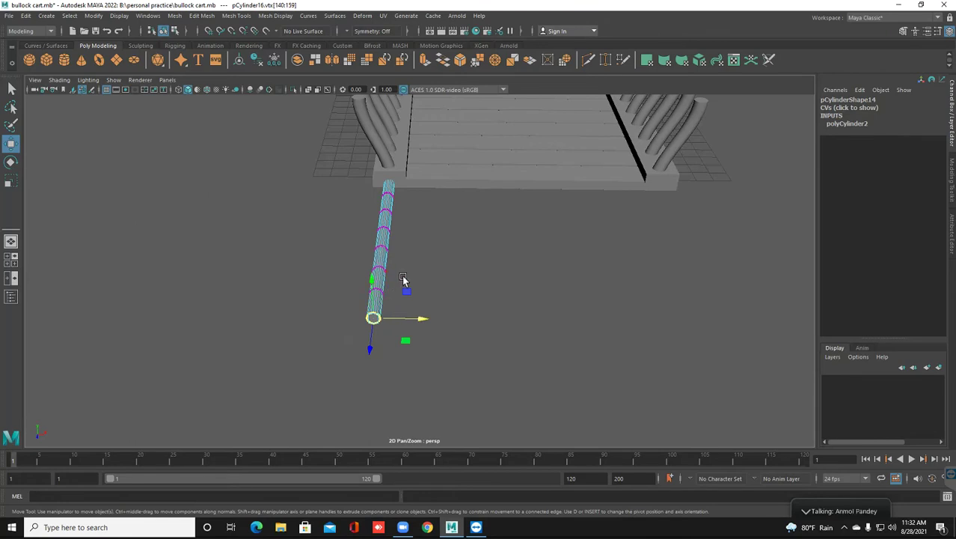
pyautogui.click(413, 279)
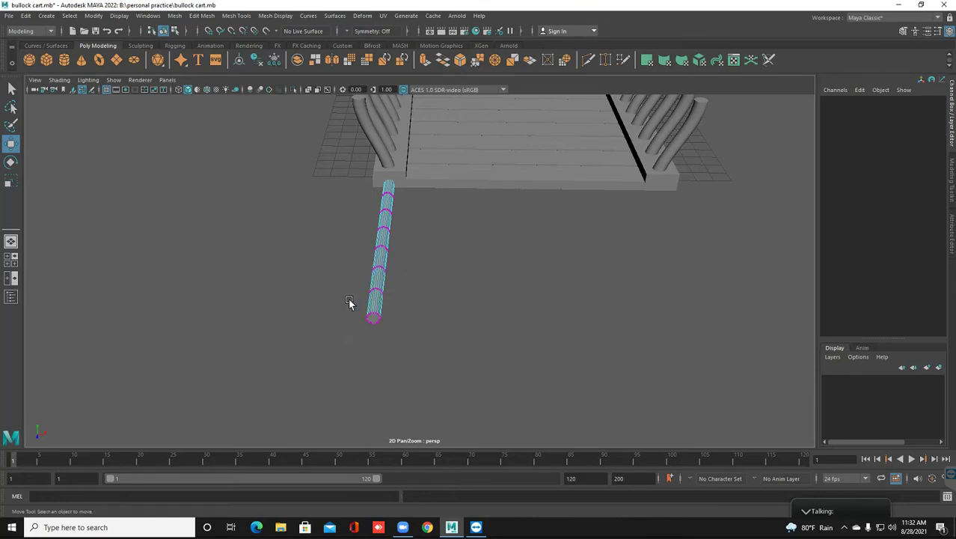
pyautogui.moveTo(347, 308); pyautogui.dragTo(403, 334)
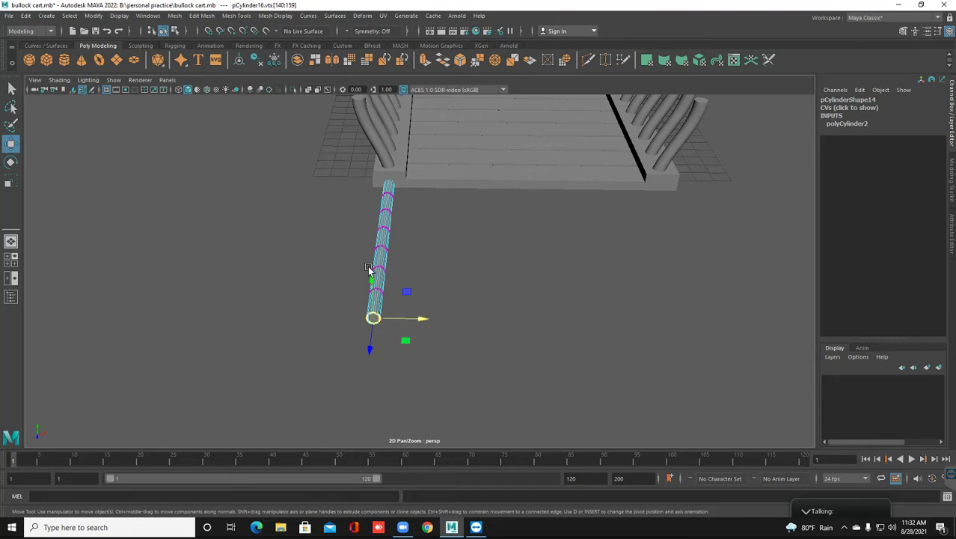
# Turn on soft selection for the end vertices and set its falloff radius to 30.00 in the Move tool settings.
pyautogui.press('b')
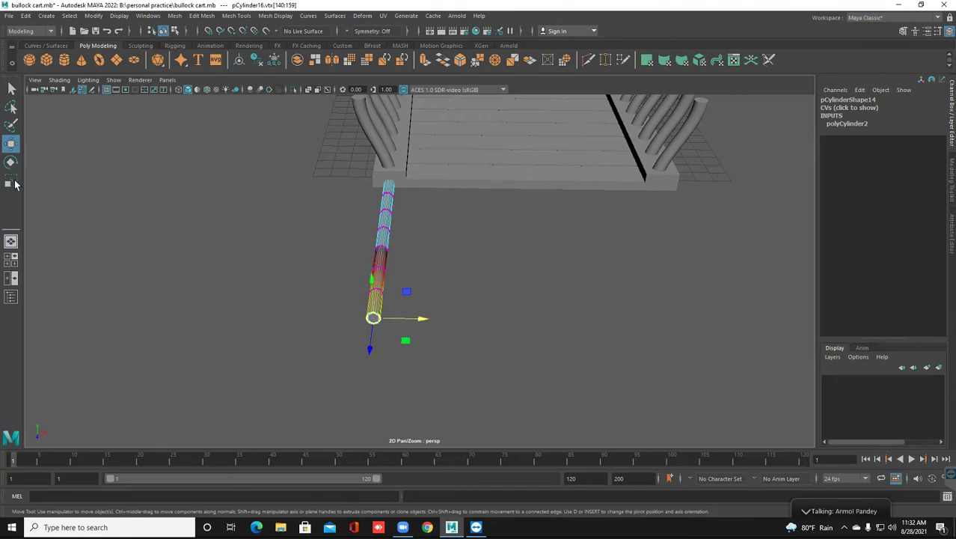
pyautogui.doubleClick(11, 144)
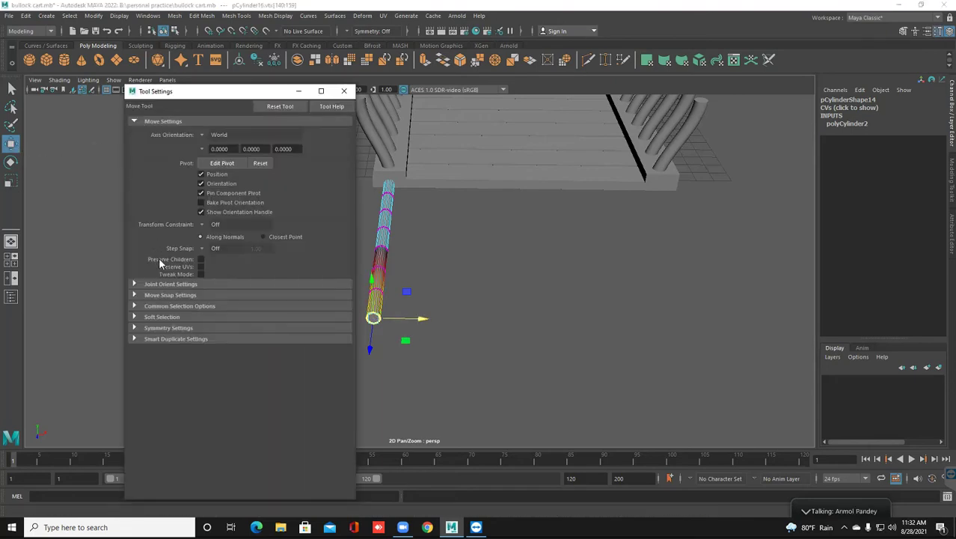
pyautogui.click(168, 318)
pyautogui.scroll(-1, 177, 394)
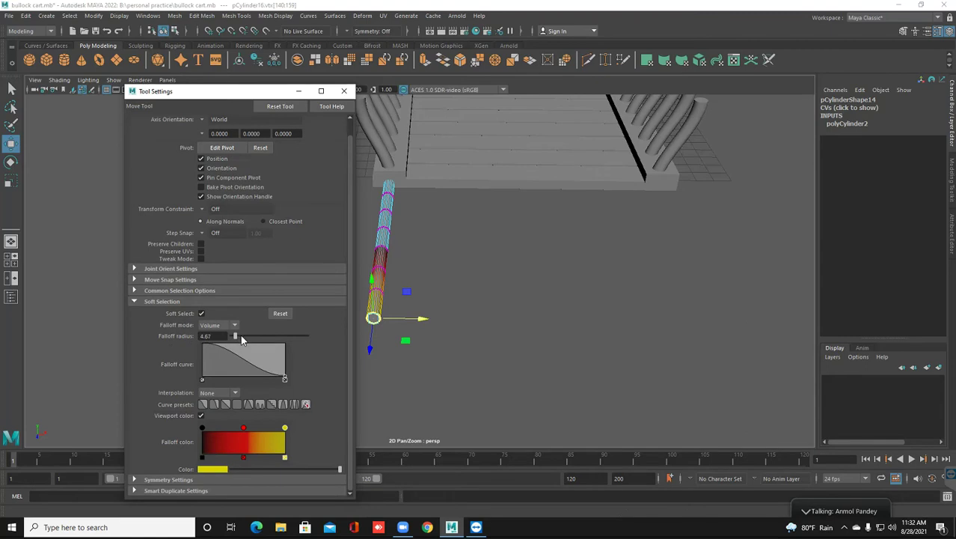
pyautogui.moveTo(261, 338); pyautogui.dragTo(262, 339)
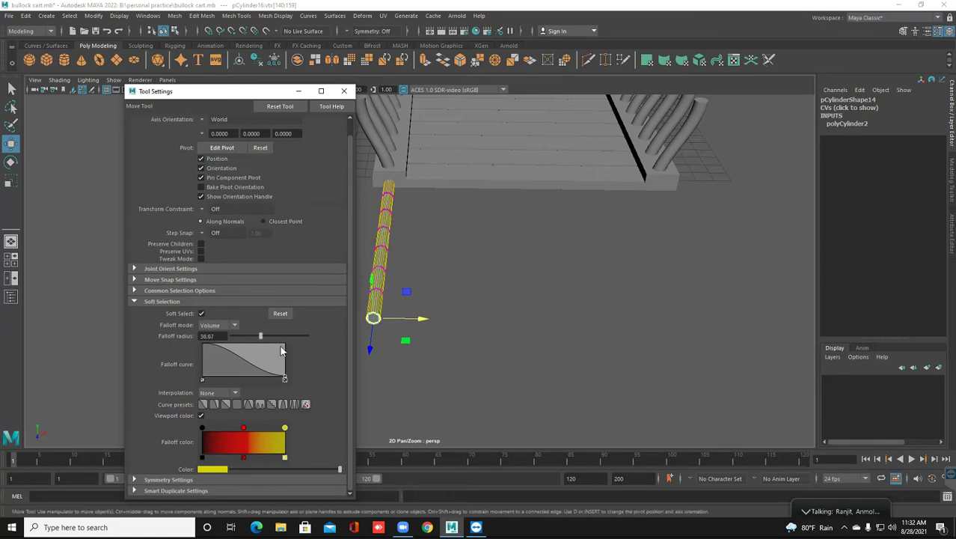
pyautogui.moveTo(260, 337); pyautogui.dragTo(250, 337)
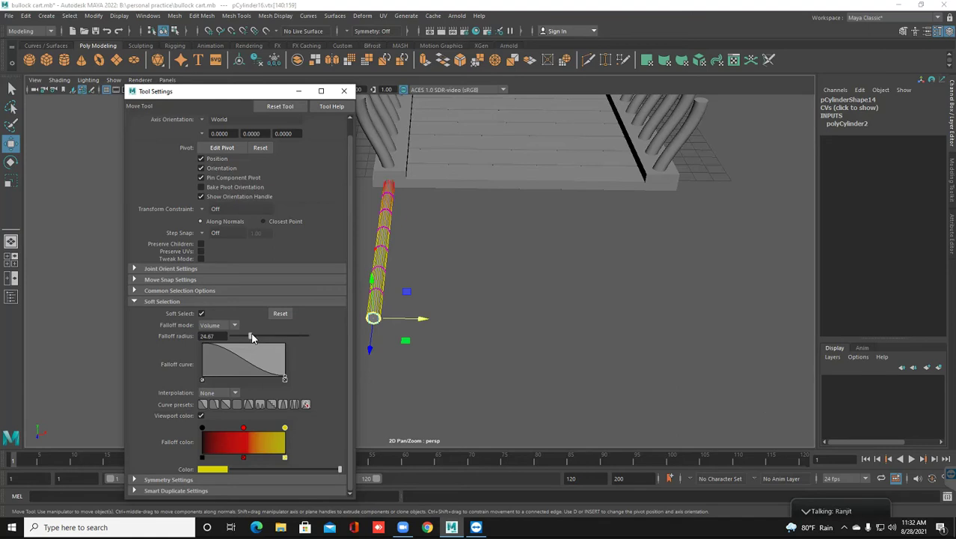
pyautogui.moveTo(254, 338); pyautogui.dragTo(256, 337)
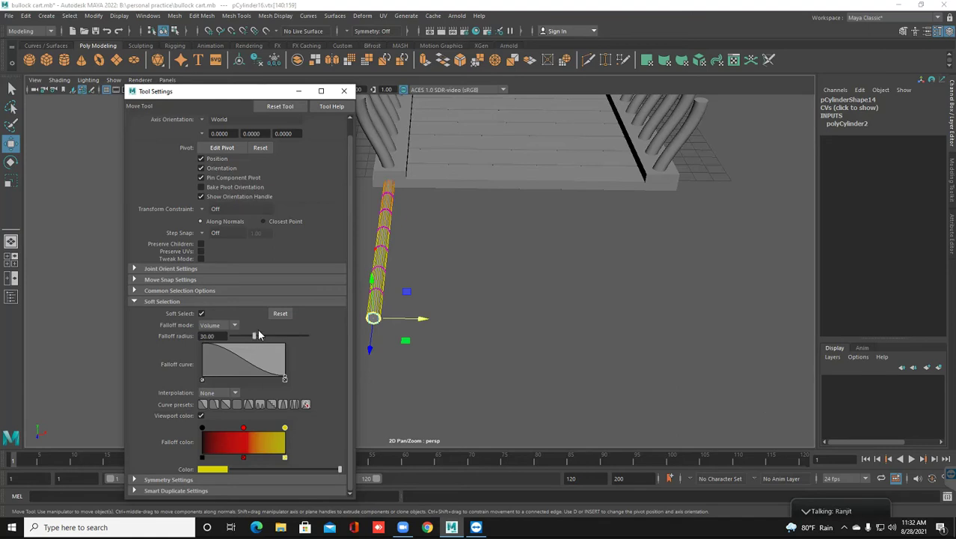
pyautogui.click(345, 91)
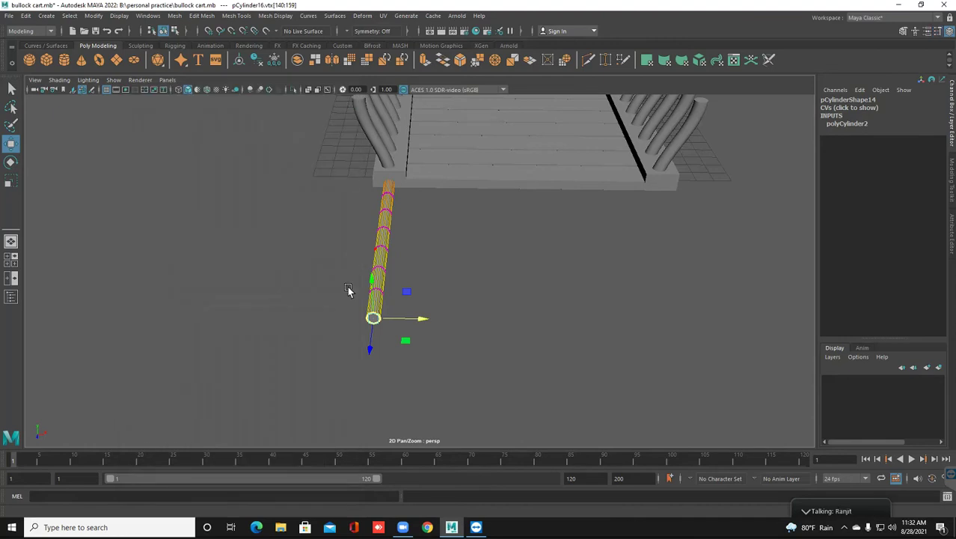
# Bend the pole inward by its soft-selected end, and move it back to the deck corner at Translate X -14.395, Z 19.388.
pyautogui.moveTo(401, 322); pyautogui.dragTo(658, 298)
pyautogui.moveTo(592, 254); pyautogui.dragTo(636, 243, button='right')
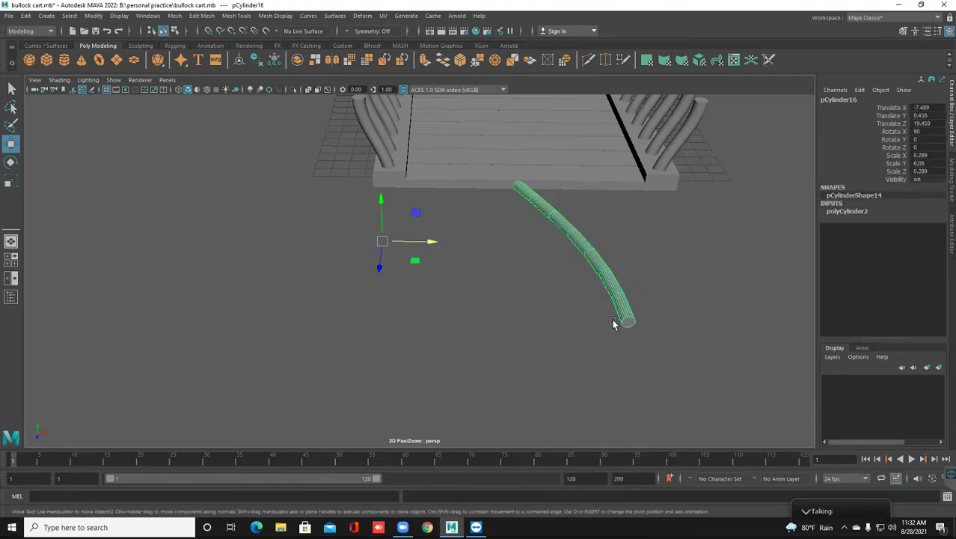
pyautogui.moveTo(427, 240); pyautogui.dragTo(225, 259)
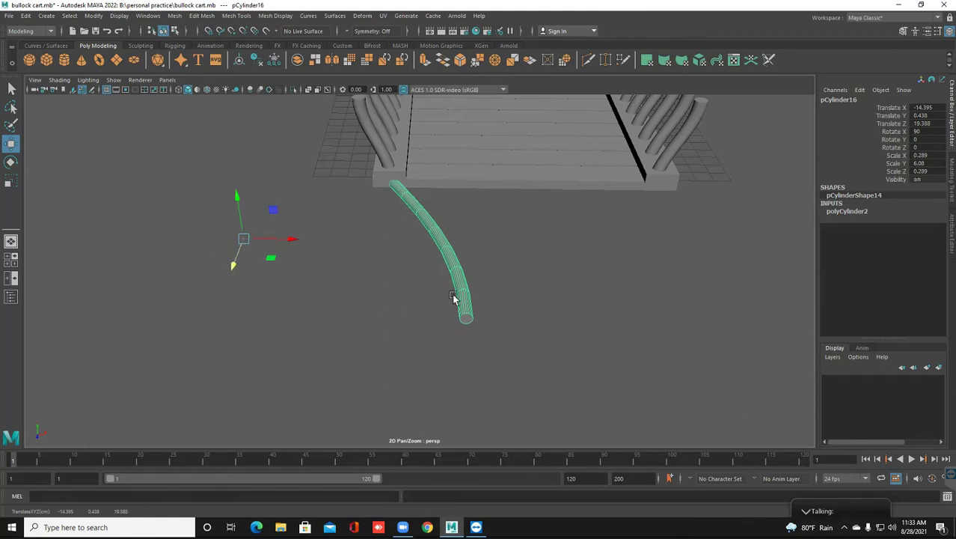
# Examine the curved pole's alignment with the deck in the four-view layout and the enlarged top view.
pyautogui.click(10, 259)
pyautogui.scroll(-2, 238, 328)
pyautogui.scroll(-5, 646, 374)
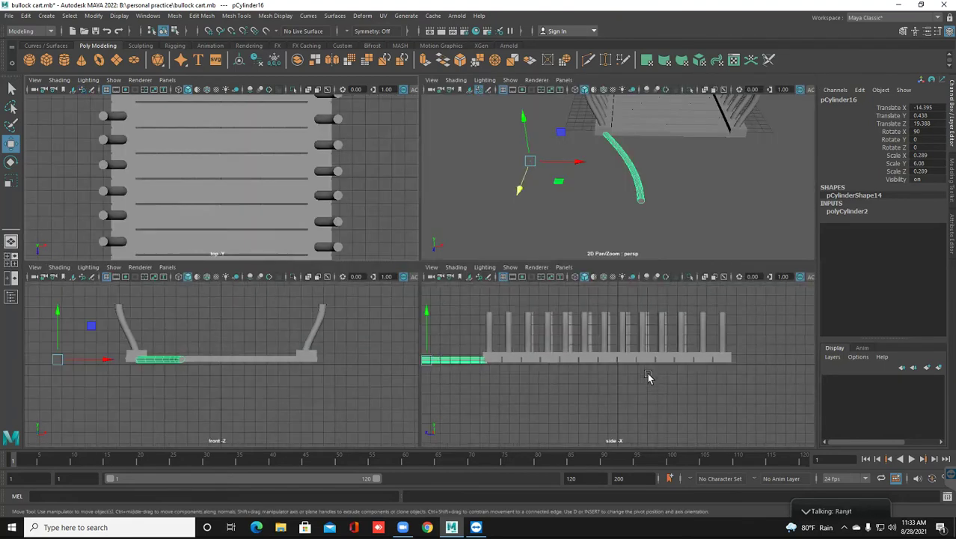
pyautogui.scroll(-5, 262, 184)
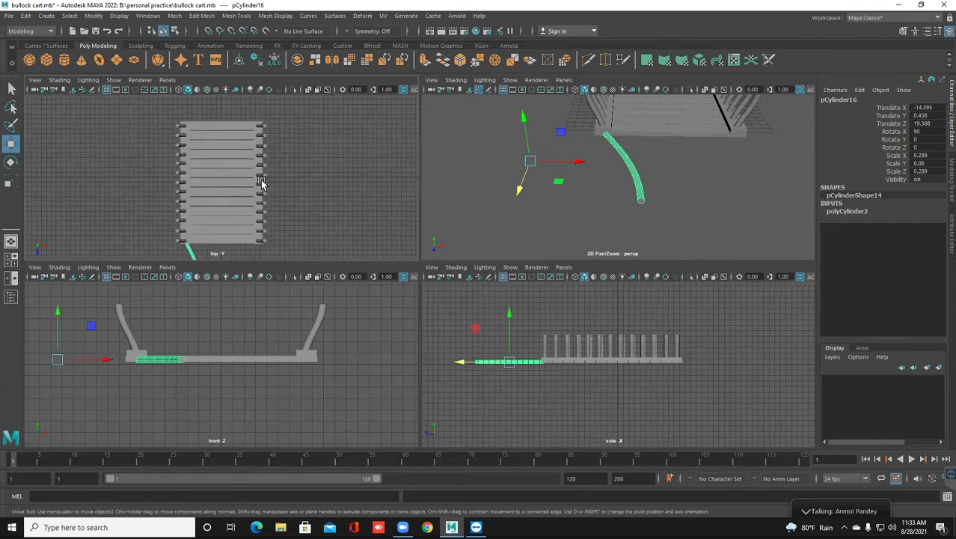
pyautogui.scroll(4, 261, 182)
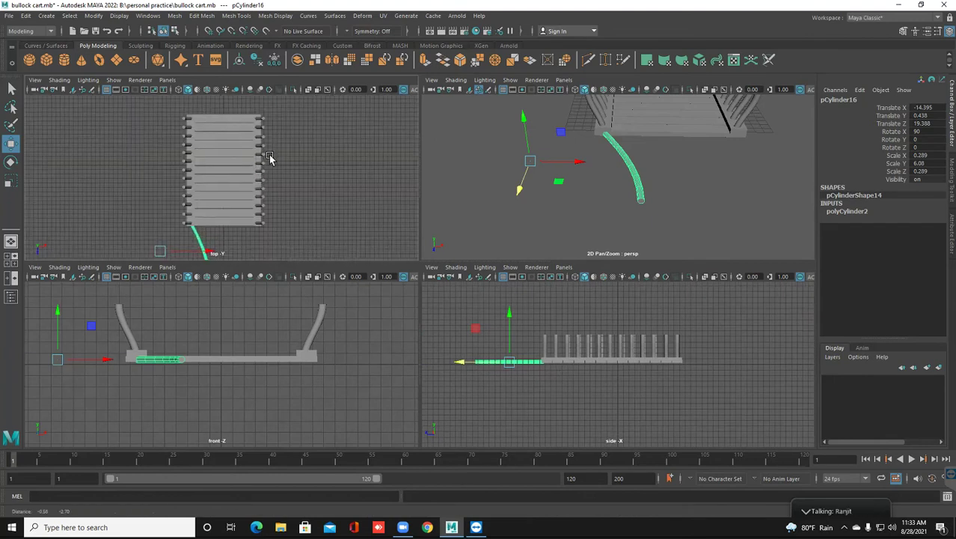
pyautogui.press('space')
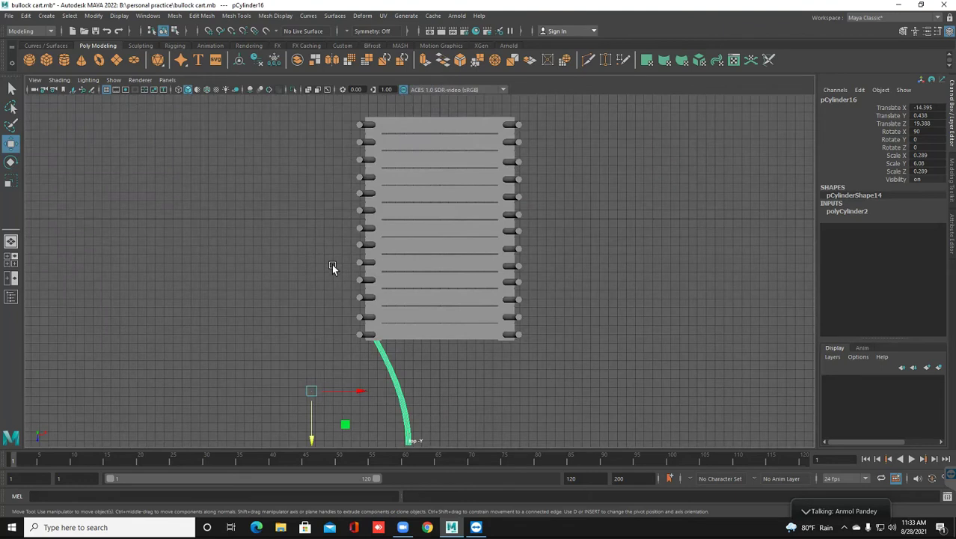
pyautogui.scroll(-1, 332, 268)
pyautogui.keyDown('alt'); pyautogui.moveTo(332, 288); pyautogui.dragTo(295, 155, button='middle'); pyautogui.keyUp('alt')
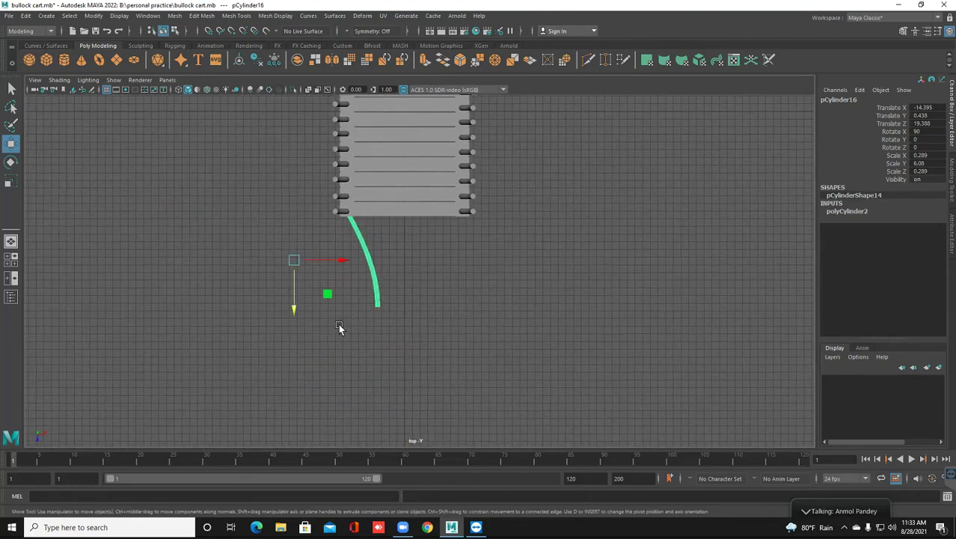
pyautogui.scroll(1, 371, 313)
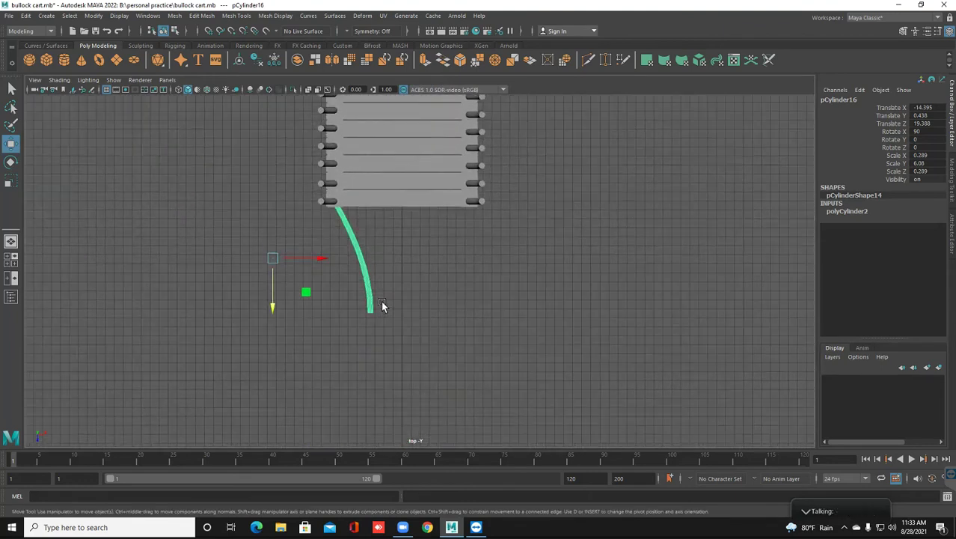
pyautogui.scroll(2, 367, 329)
pyautogui.keyDown('alt'); pyautogui.moveTo(372, 320); pyautogui.dragTo(356, 296, button='middle'); pyautogui.keyUp('alt')
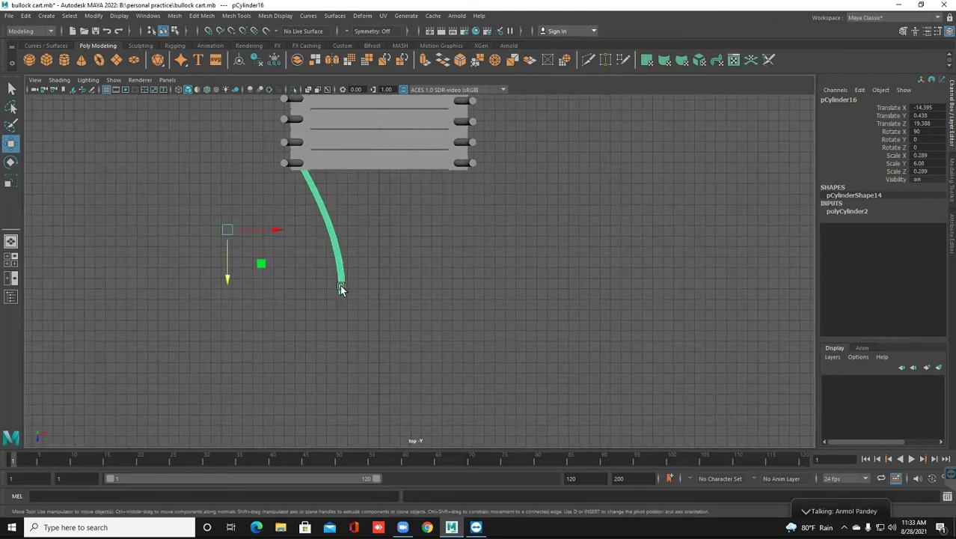
pyautogui.scroll(2, 340, 288)
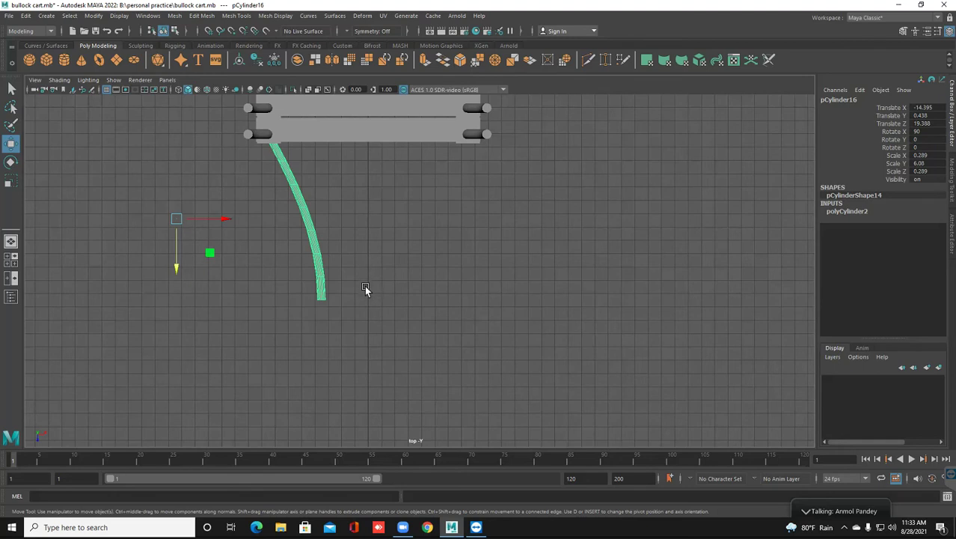
# Bend the pole further along X by its soft-selected end vertices and center the object's pivot.
pyautogui.moveTo(315, 252); pyautogui.dragTo(273, 252, button='right')
pyautogui.moveTo(369, 300); pyautogui.dragTo(449, 304)
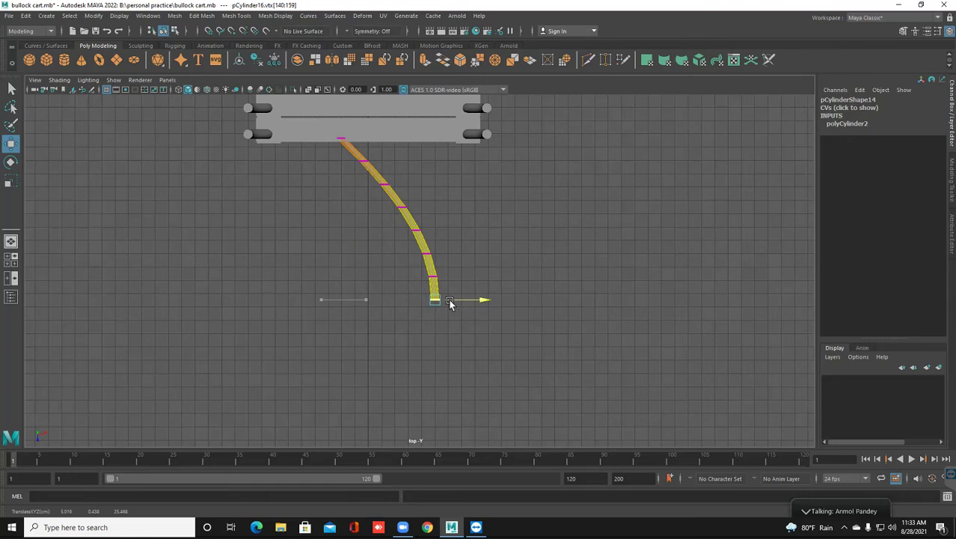
pyautogui.moveTo(437, 253); pyautogui.dragTo(454, 238, button='right')
pyautogui.click(239, 60)
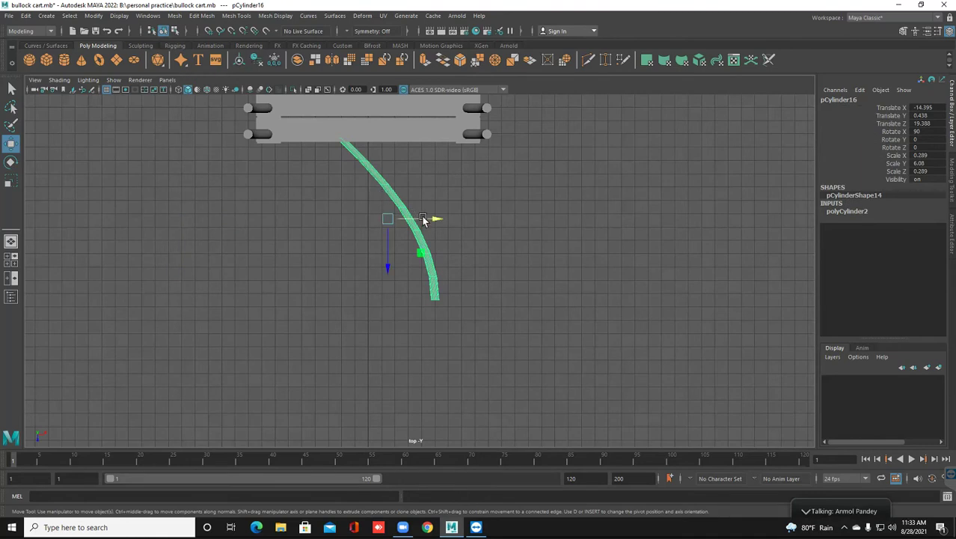
# Move the curved pole back to the deck corner at Translate X -19.929 and Translate Z 19.598.
pyautogui.moveTo(407, 221); pyautogui.dragTo(353, 220)
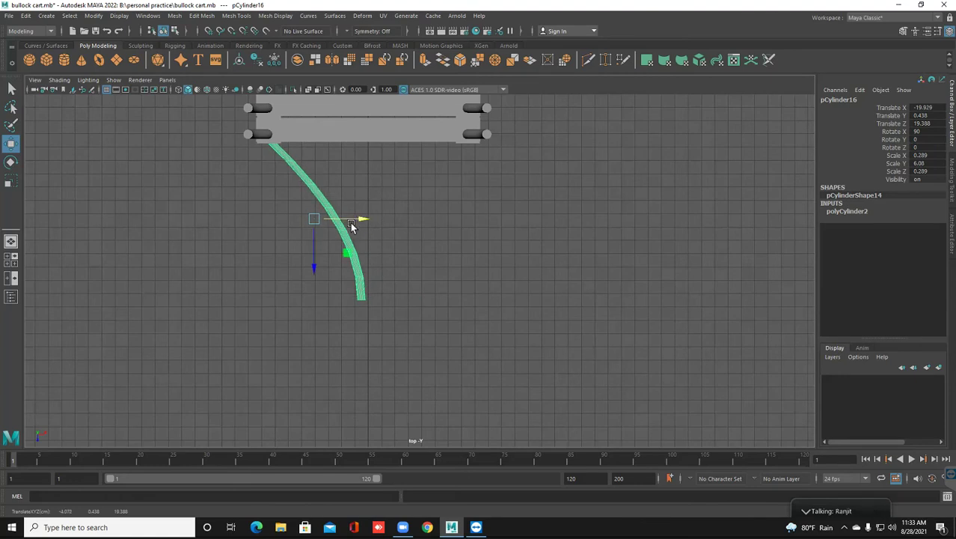
pyautogui.moveTo(312, 249); pyautogui.dragTo(310, 254)
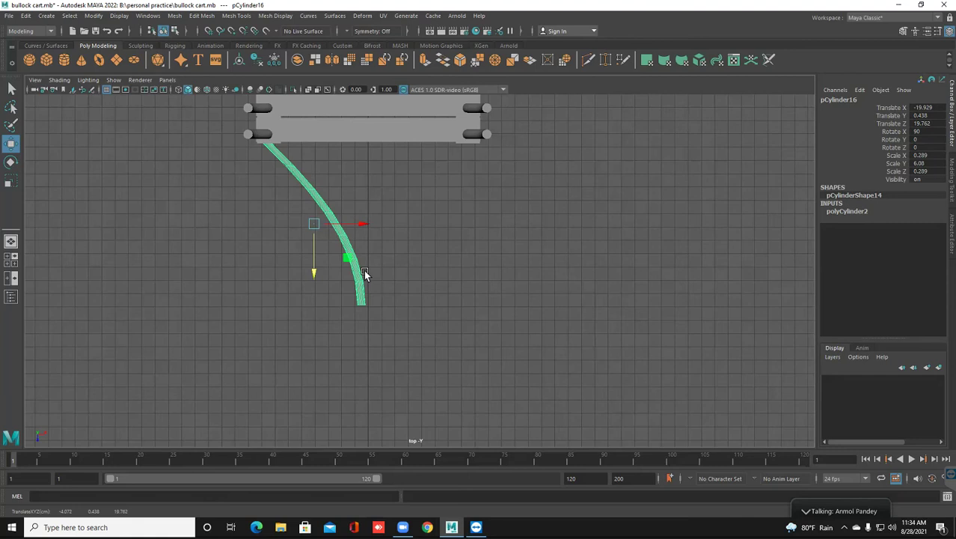
pyautogui.scroll(3, 360, 291)
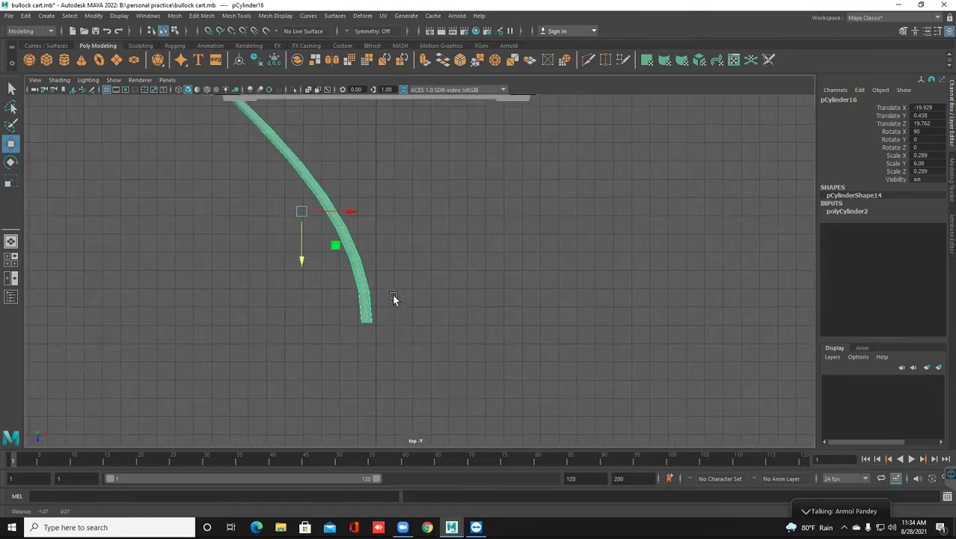
pyautogui.moveTo(306, 256); pyautogui.dragTo(309, 256)
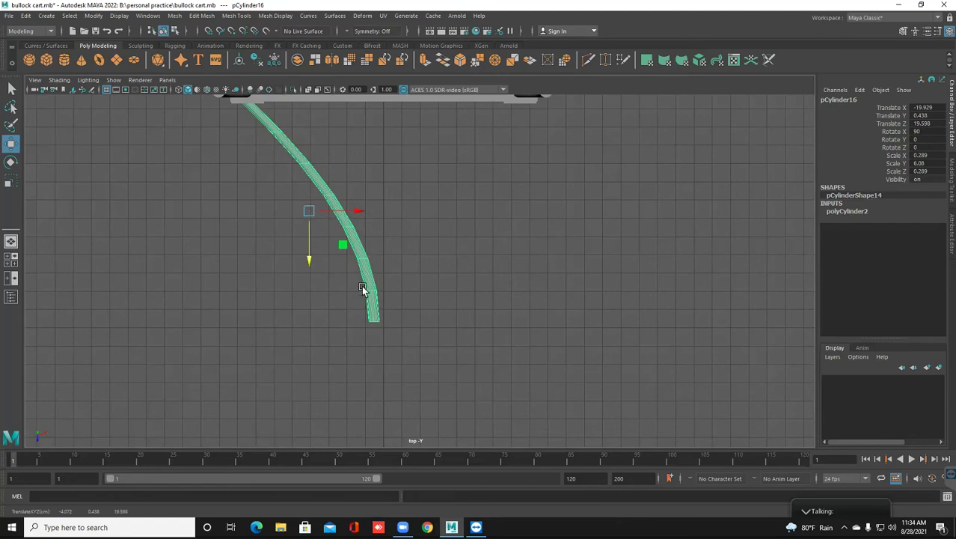
# Shift the pole's soft-selected tip vertices slightly further inward along X to the grid's centre line and return to object mode.
pyautogui.rightClick(305, 256)
pyautogui.click(308, 255)
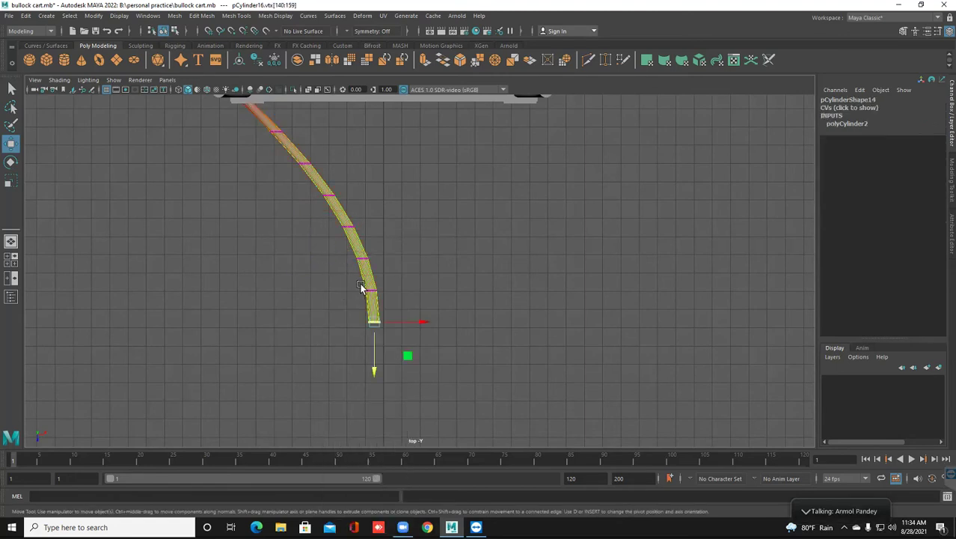
pyautogui.moveTo(390, 323); pyautogui.dragTo(402, 327)
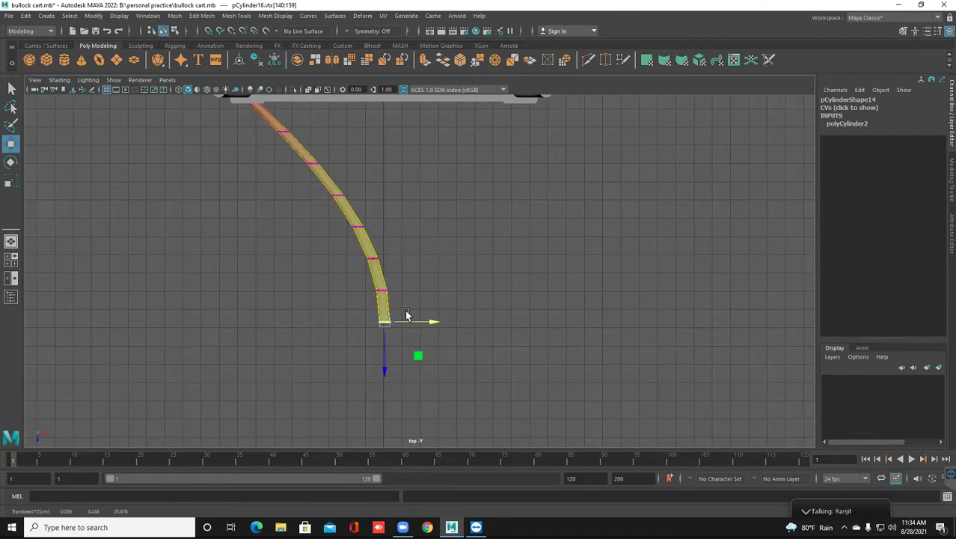
pyautogui.moveTo(380, 252); pyautogui.dragTo(437, 228, button='right')
pyautogui.moveTo(383, 252); pyautogui.dragTo(423, 239, button='right')
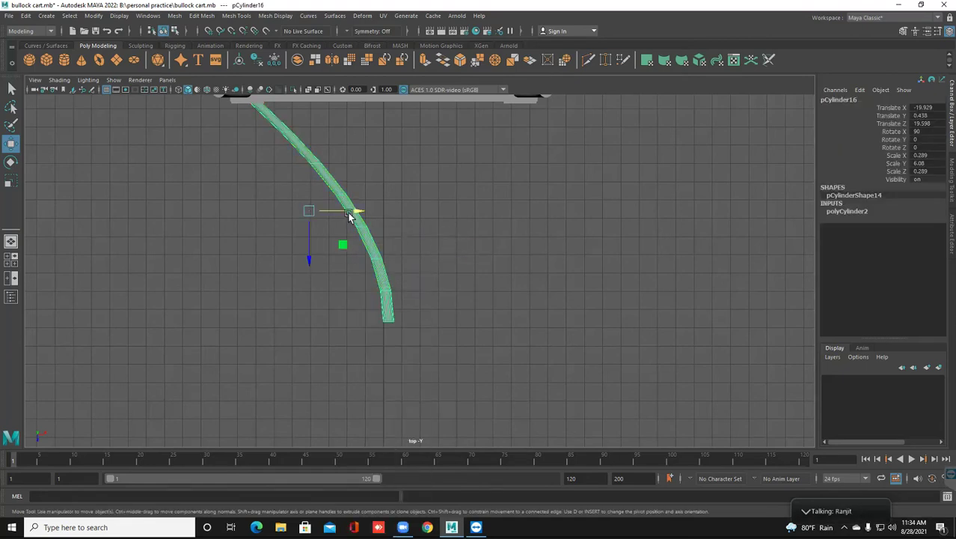
# Duplicate the curved pole to Translate X -11.552 and flip the copy by setting its Rotate Z to 180.
pyautogui.moveTo(349, 214); pyautogui.dragTo(491, 209)
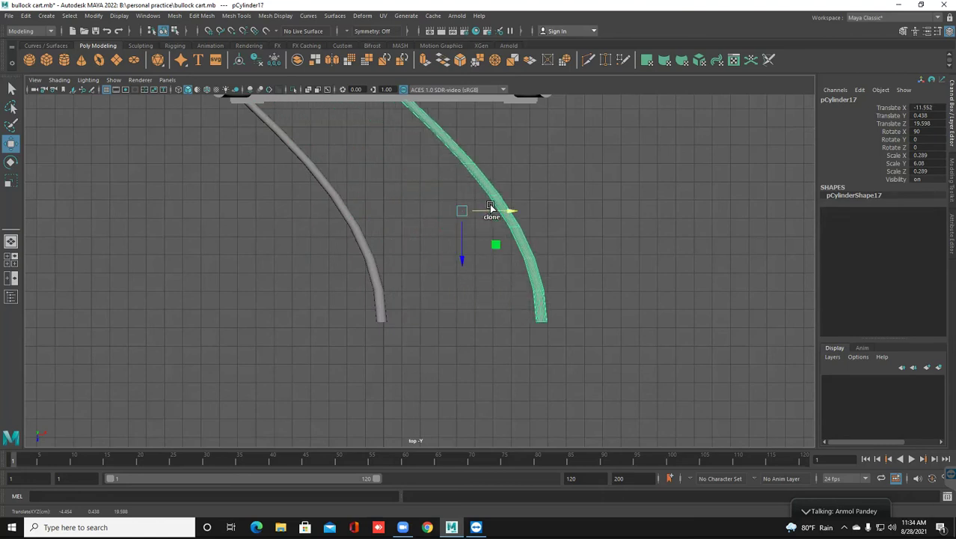
pyautogui.scroll(-1, 491, 208)
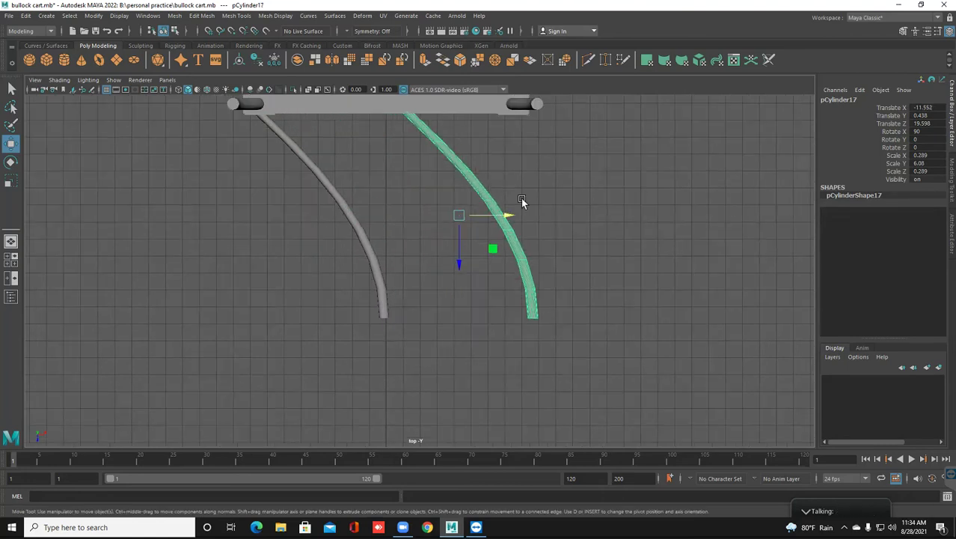
pyautogui.press('e')
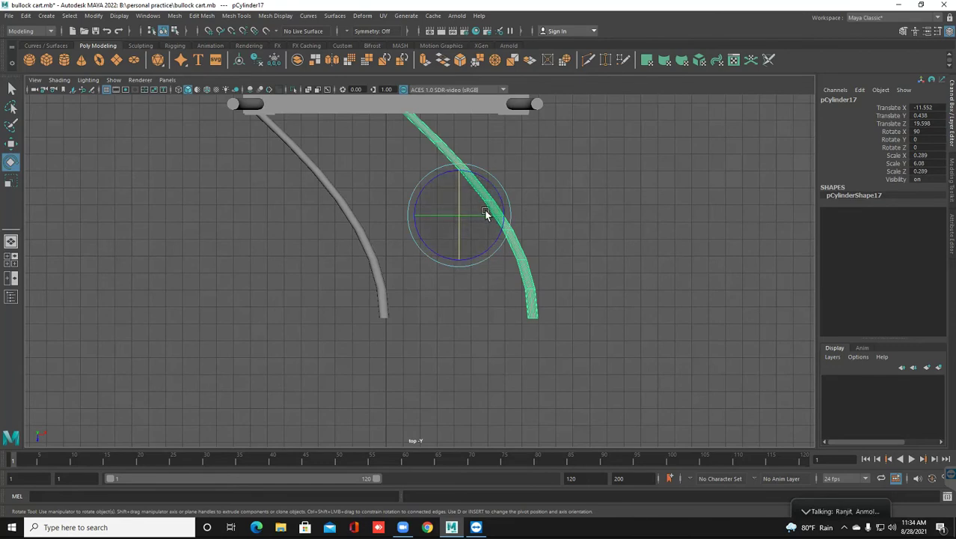
pyautogui.moveTo(476, 216); pyautogui.dragTo(377, 217)
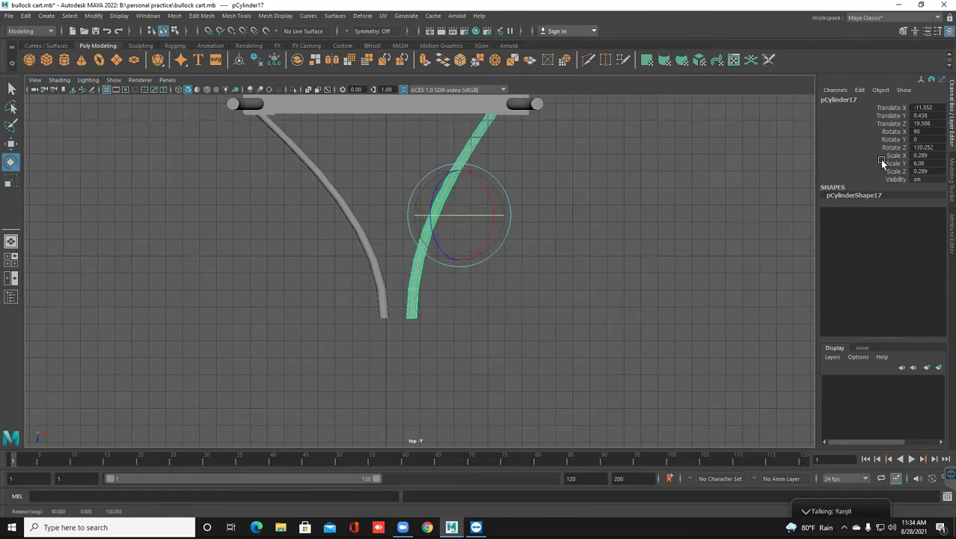
pyautogui.doubleClick(924, 147)
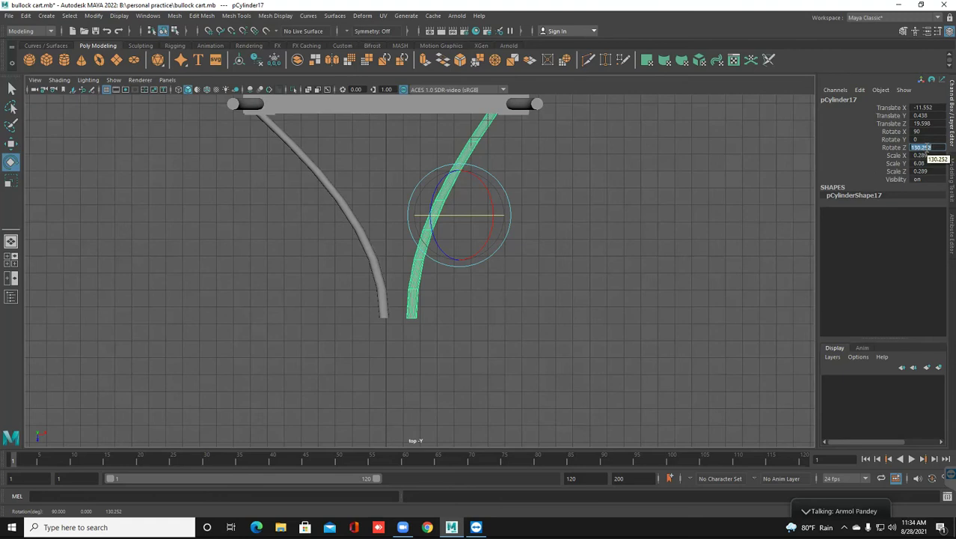
pyautogui.press('Return')
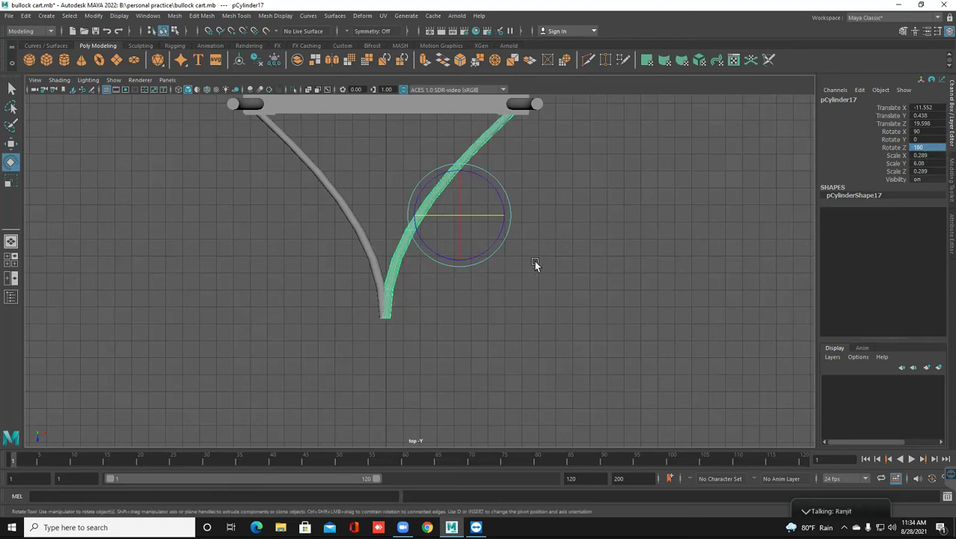
pyautogui.scroll(1, 441, 299)
pyautogui.keyDown('alt'); pyautogui.moveTo(441, 300); pyautogui.dragTo(484, 328, button='middle'); pyautogui.keyUp('alt')
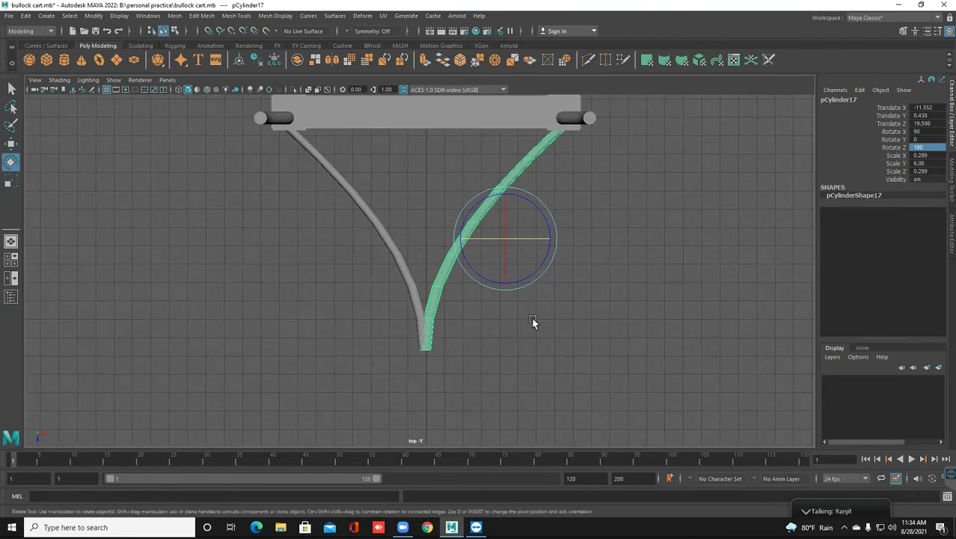
pyautogui.click(450, 278)
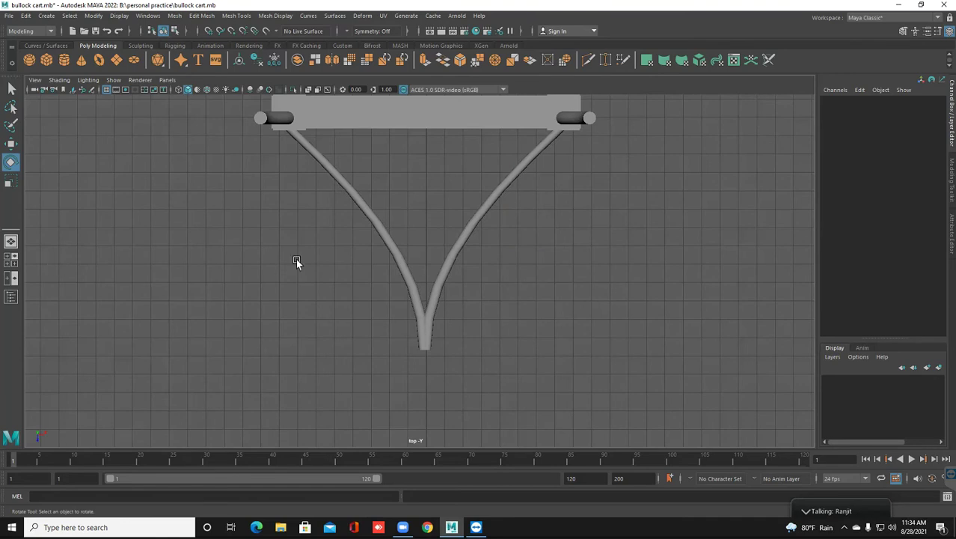
# Maximize the perspective view and turn off its 2D Pan/Zoom mode.
pyautogui.press('space')
pyautogui.press('space')
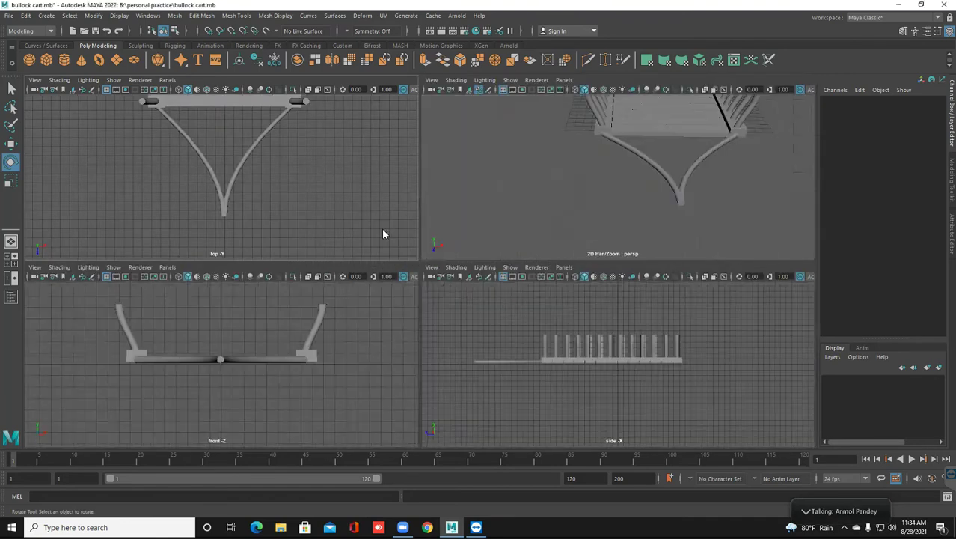
pyautogui.press('space')
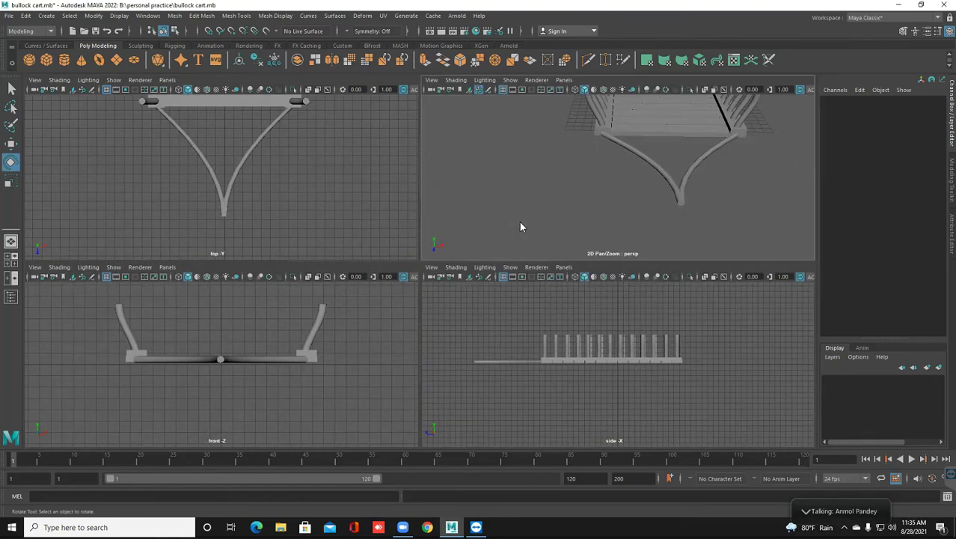
pyautogui.press('space')
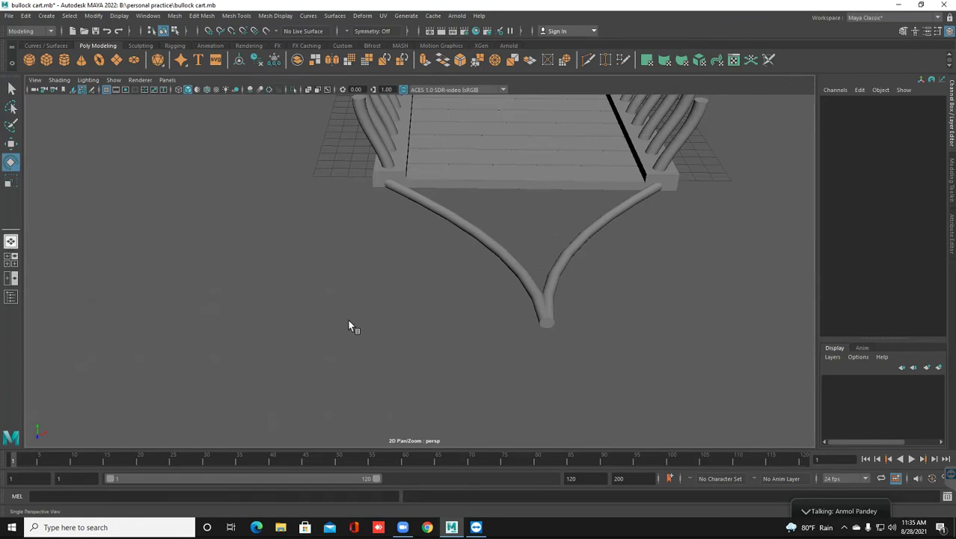
pyautogui.click(82, 90)
pyautogui.scroll(-2, 408, 279)
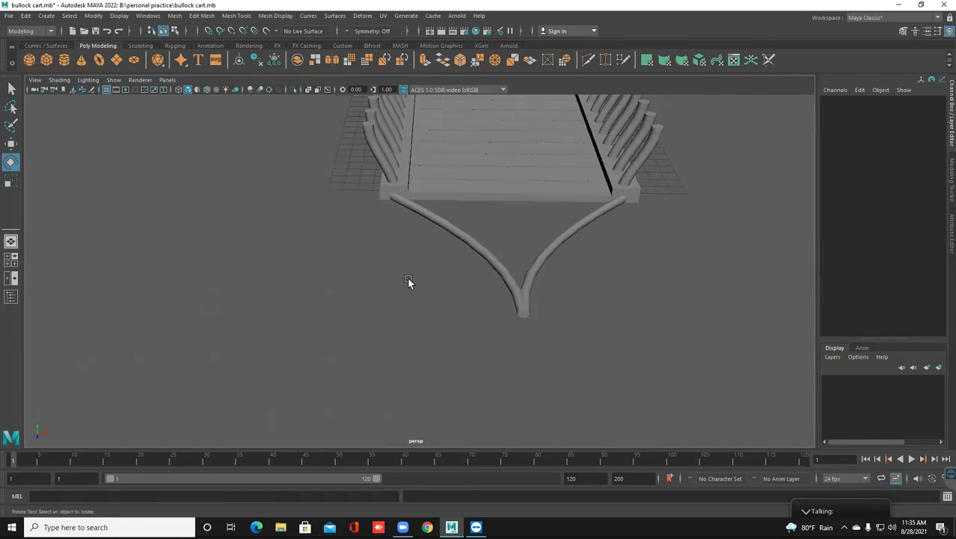
pyautogui.keyDown('alt'); pyautogui.moveTo(459, 290); pyautogui.dragTo(441, 255); pyautogui.keyUp('alt')
# Duplicate the deck's front crossbeam forward to Translate Z 23.405, across the meeting point of the two poles.
pyautogui.click(457, 246)
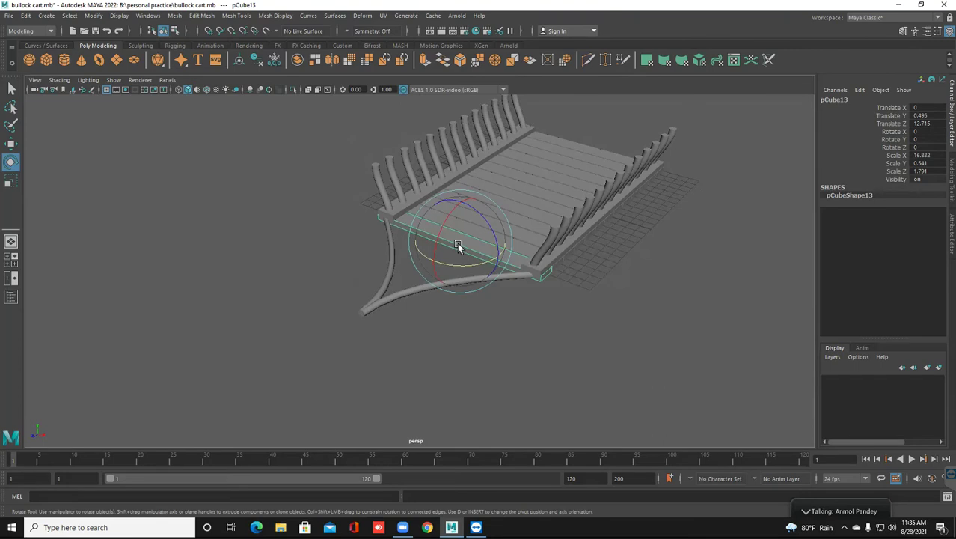
pyautogui.press('w')
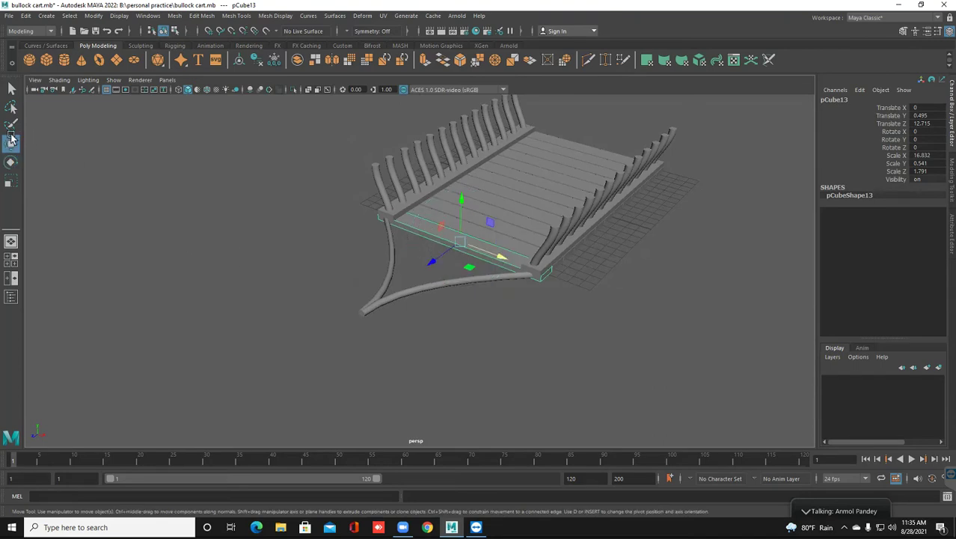
pyautogui.moveTo(434, 262)
pyautogui.keyDown('shift'); pyautogui.mouseDown()
pyautogui.moveTo(349, 317)
pyautogui.moveTo(348, 359)
pyautogui.moveTo(371, 395)
pyautogui.moveTo(372, 363)
pyautogui.mouseUp(); pyautogui.keyUp('shift')
pyautogui.scroll(3, 355, 352)
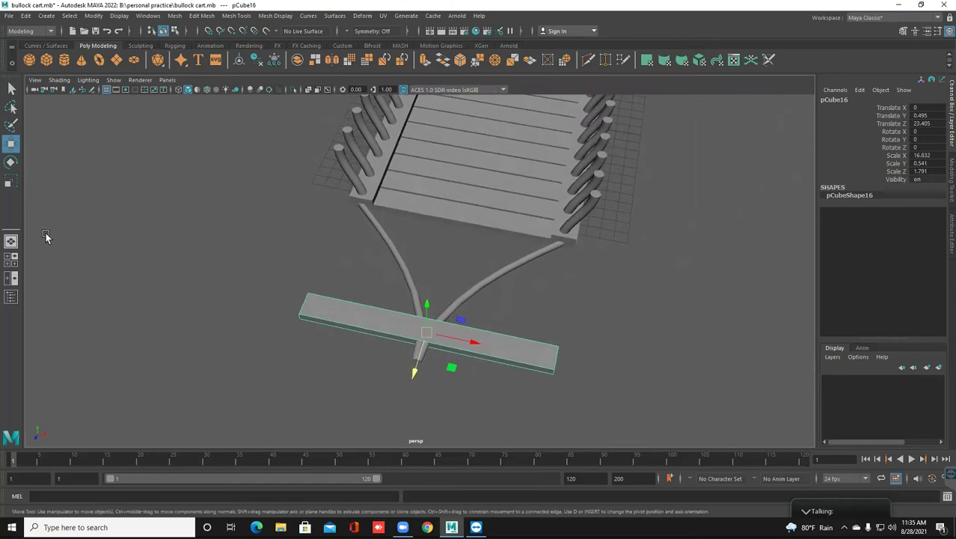
# Slim the duplicated crossbeam to Scale Z 1.087 and Scale Y 0.259, and deselect it.
pyautogui.click(11, 180)
pyautogui.moveTo(420, 361); pyautogui.dragTo(421, 338)
pyautogui.keyDown('alt'); pyautogui.moveTo(420, 337); pyautogui.dragTo(384, 348, button='right'); pyautogui.keyUp('alt')
pyautogui.scroll(3, 384, 349)
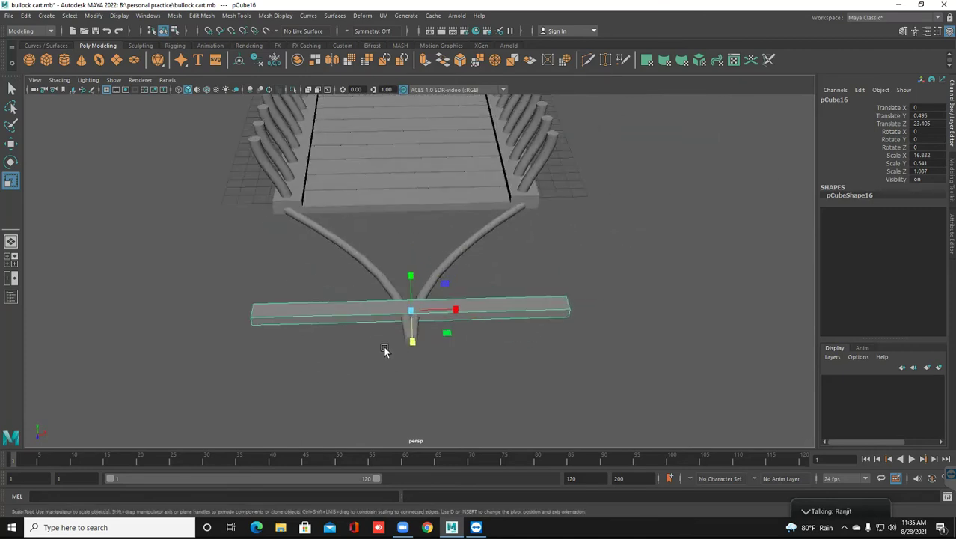
pyautogui.keyDown('alt'); pyautogui.moveTo(384, 349); pyautogui.dragTo(391, 340); pyautogui.keyUp('alt')
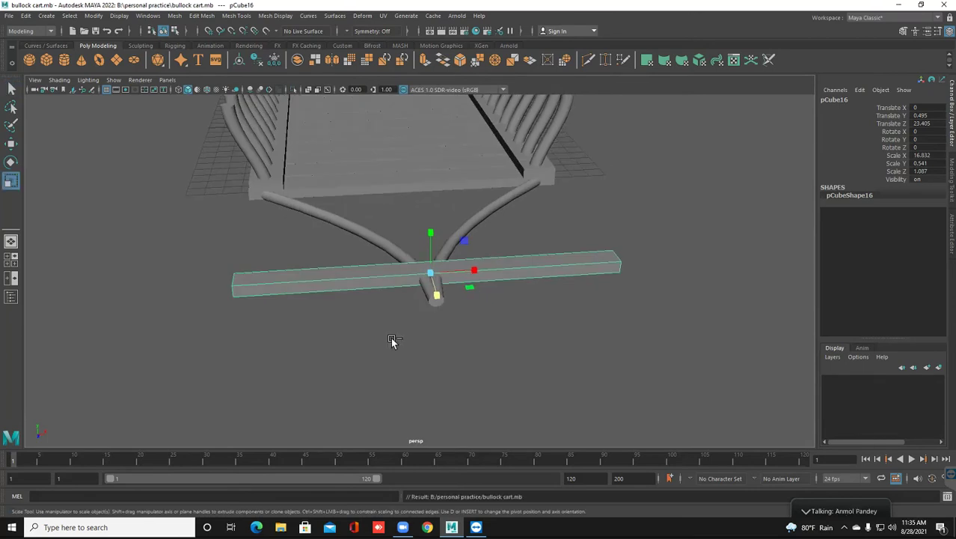
pyautogui.keyDown('alt'); pyautogui.moveTo(390, 354); pyautogui.dragTo(388, 343); pyautogui.keyUp('alt')
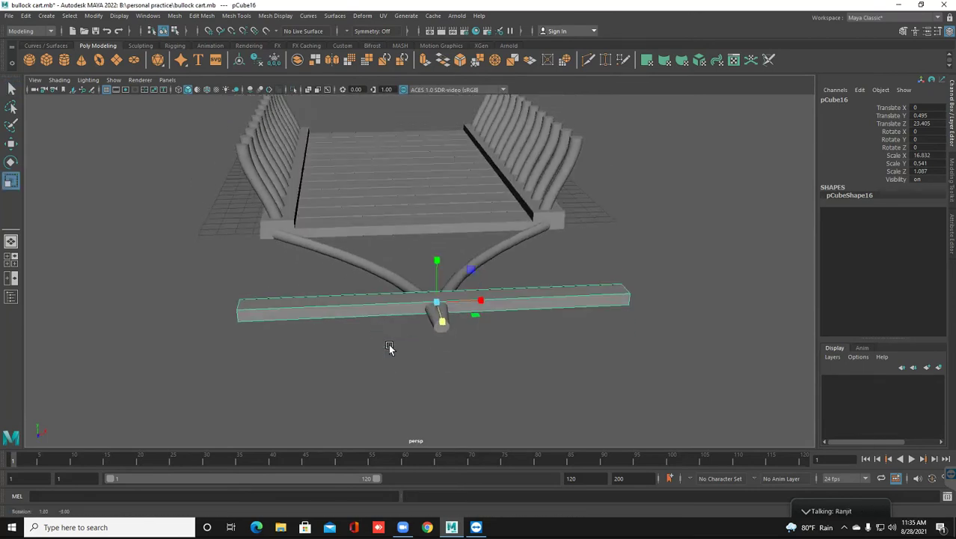
pyautogui.moveTo(441, 258); pyautogui.dragTo(438, 282)
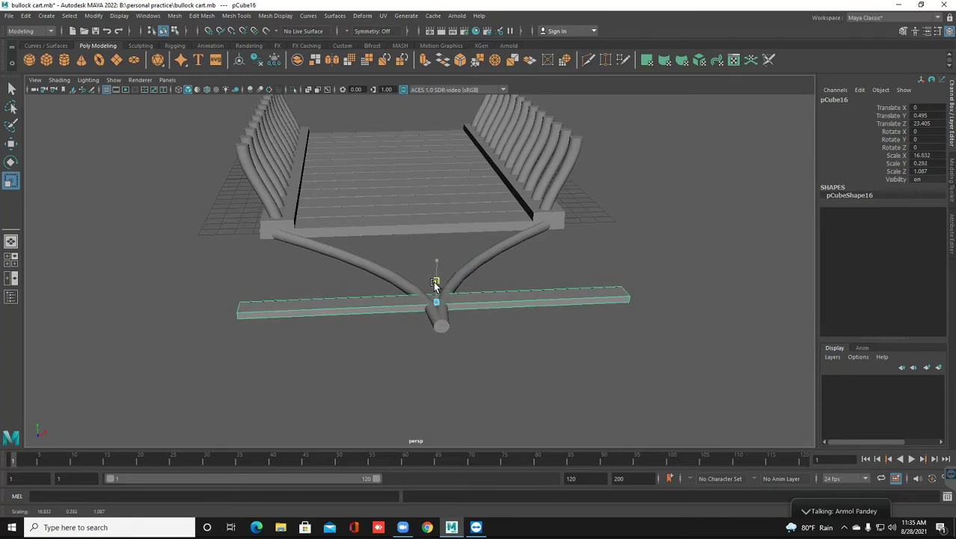
pyautogui.press('e')
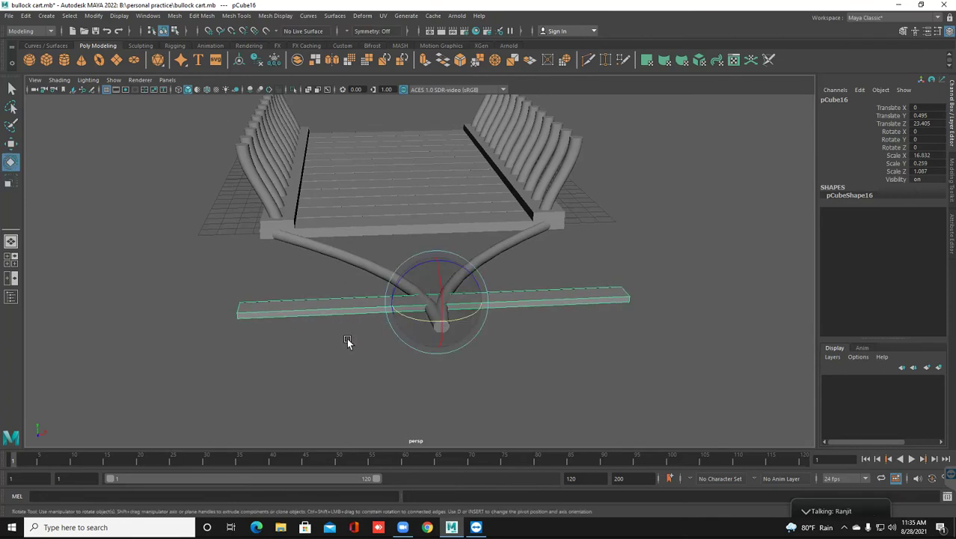
pyautogui.click(385, 336)
# Create a polygon cylinder and move it to the poles' junction at Translate X -0.116, Z 22.964.
pyautogui.moveTo(392, 352)
pyautogui.keyDown('alt'); pyautogui.mouseDown()
pyautogui.moveTo(378, 345)
pyautogui.moveTo(393, 348)
pyautogui.mouseUp(); pyautogui.keyUp('alt')
pyautogui.scroll(-4, 378, 345)
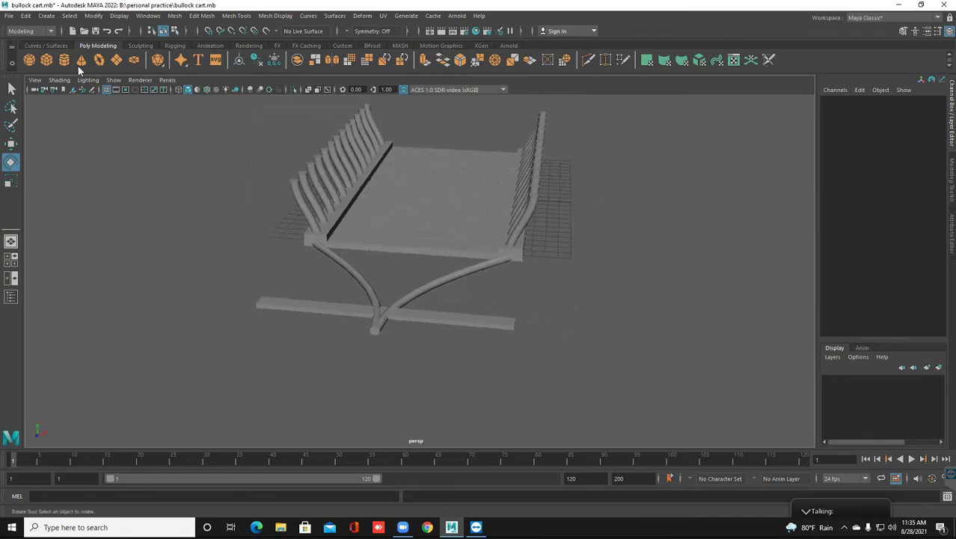
pyautogui.click(386, 277)
pyautogui.moveTo(386, 277)
pyautogui.keyDown('alt'); pyautogui.mouseDown()
pyautogui.moveTo(353, 292)
pyautogui.moveTo(378, 288)
pyautogui.mouseUp(); pyautogui.keyUp('alt')
pyautogui.press('w')
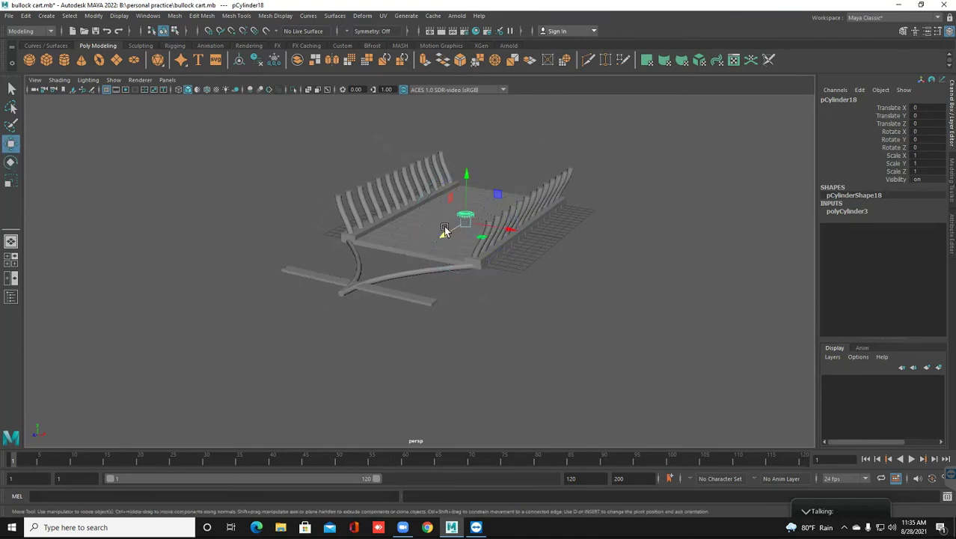
pyautogui.moveTo(432, 240); pyautogui.dragTo(444, 273)
pyautogui.press('f')
# Scale the cylinder to 0.319 in X and Z, and move it to Translate X -0.102, Y 1.122, Z 23.516.
pyautogui.press('r')
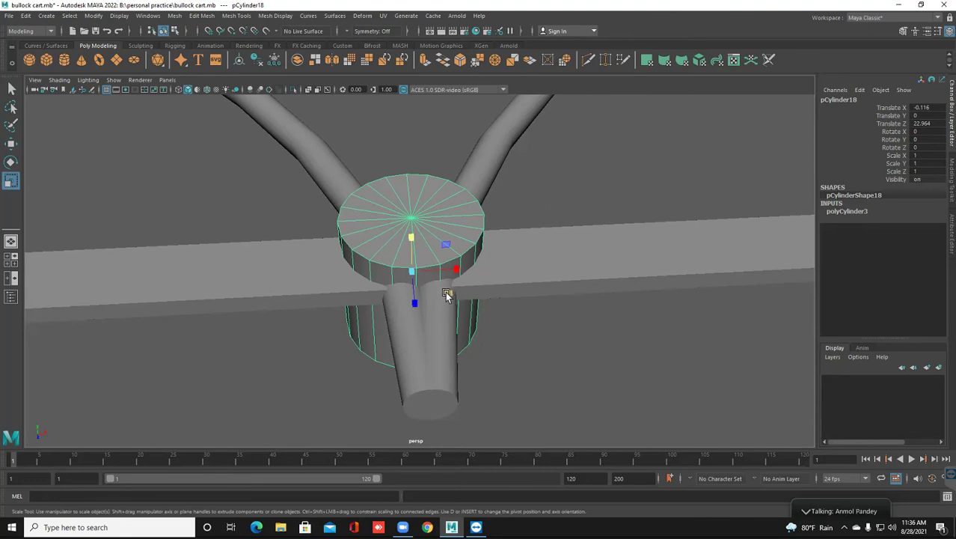
pyautogui.moveTo(447, 294)
pyautogui.mouseDown()
pyautogui.moveTo(431, 287)
pyautogui.moveTo(438, 294)
pyautogui.mouseUp()
pyautogui.press('w')
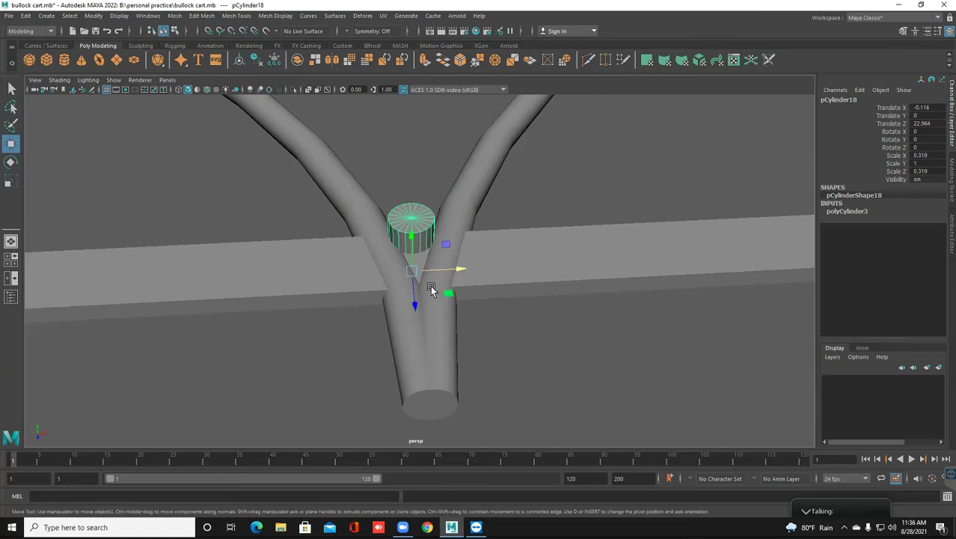
pyautogui.moveTo(416, 291); pyautogui.dragTo(419, 311)
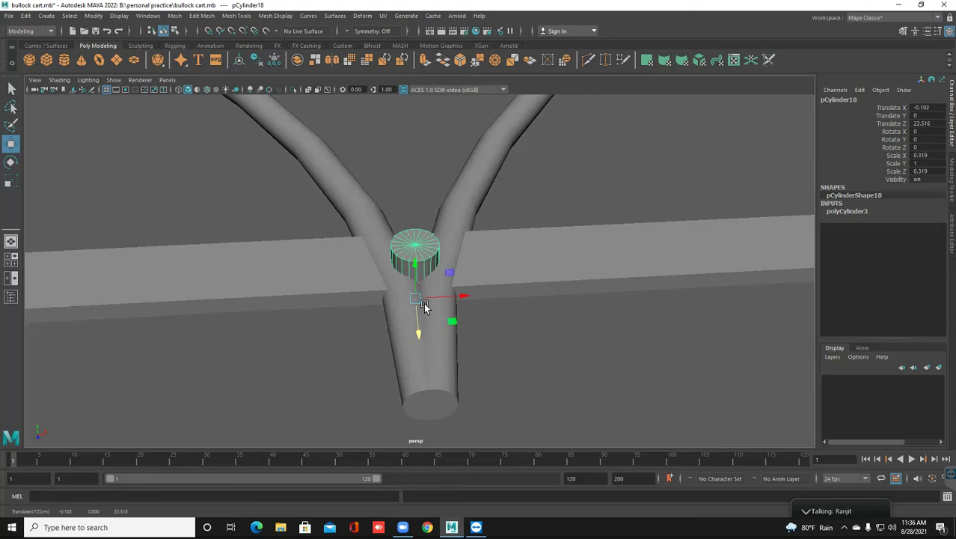
pyautogui.moveTo(419, 267); pyautogui.dragTo(424, 191)
# Remove the small cylinder's cap subdivisions and raise it to Translate Y 1.551.
pyautogui.click(854, 212)
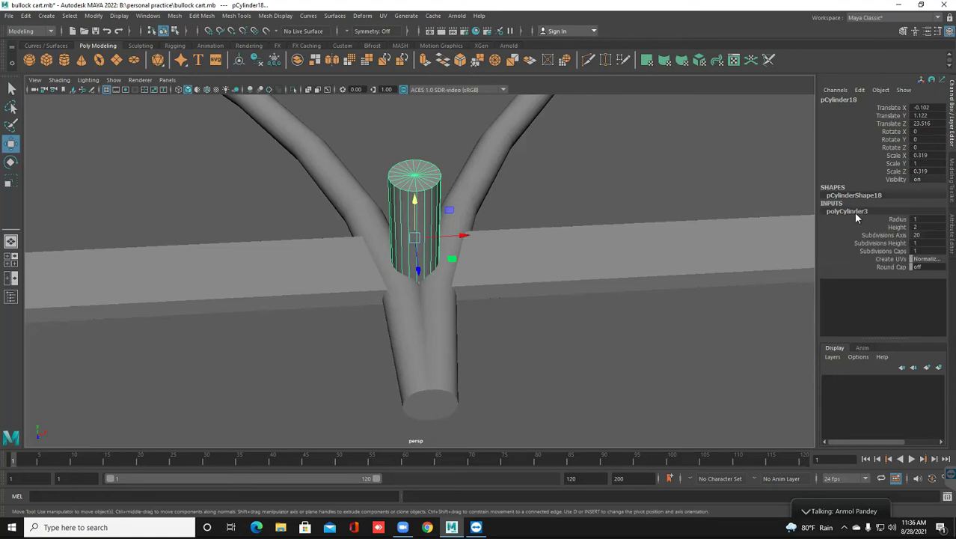
pyautogui.click(880, 253)
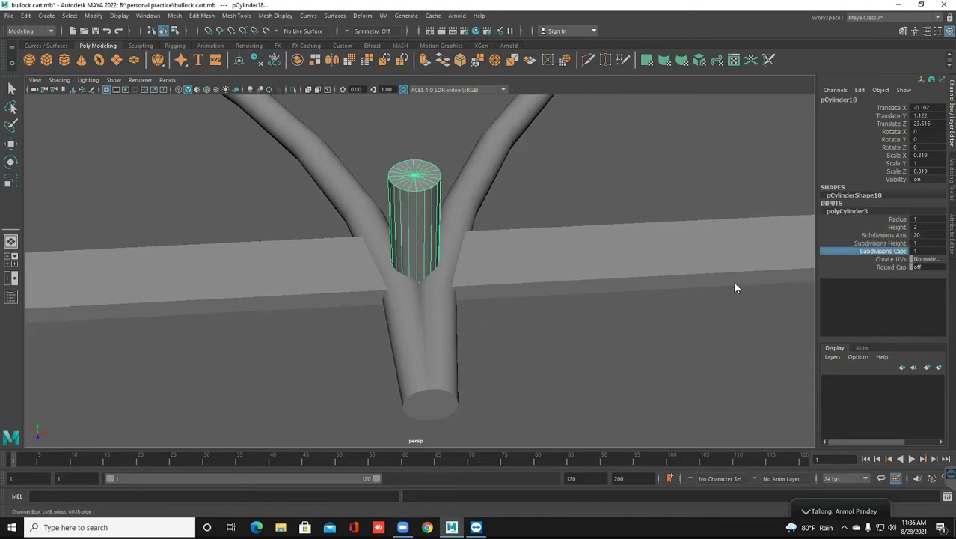
pyautogui.moveTo(706, 282); pyautogui.dragTo(693, 279, button='middle')
pyautogui.keyDown('alt'); pyautogui.moveTo(528, 245); pyautogui.dragTo(416, 198); pyautogui.keyUp('alt')
pyautogui.press('w')
# Lower the cylinder's top face to shorten it to a stub just above the crossbar, and return to object mode.
pyautogui.rightClick(417, 198)
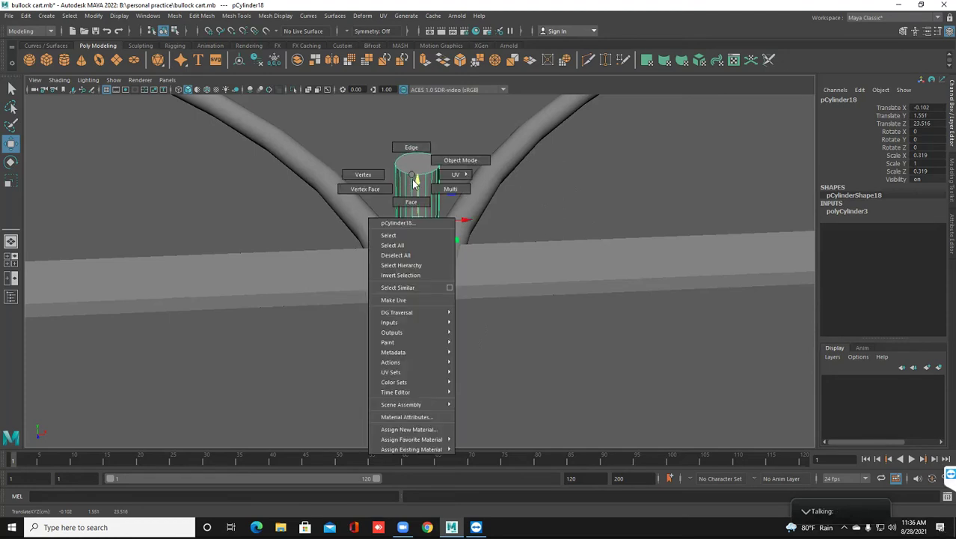
pyautogui.click(416, 199)
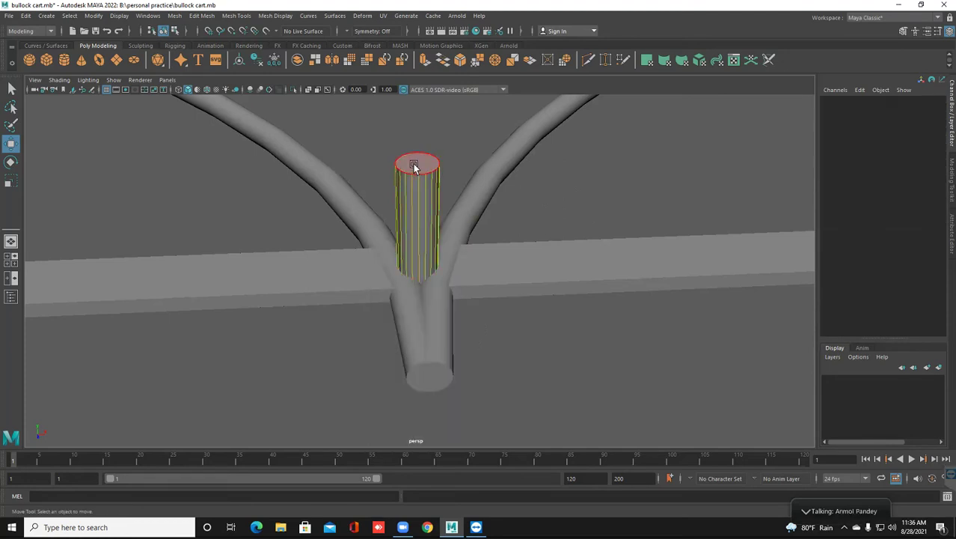
pyautogui.click(416, 165)
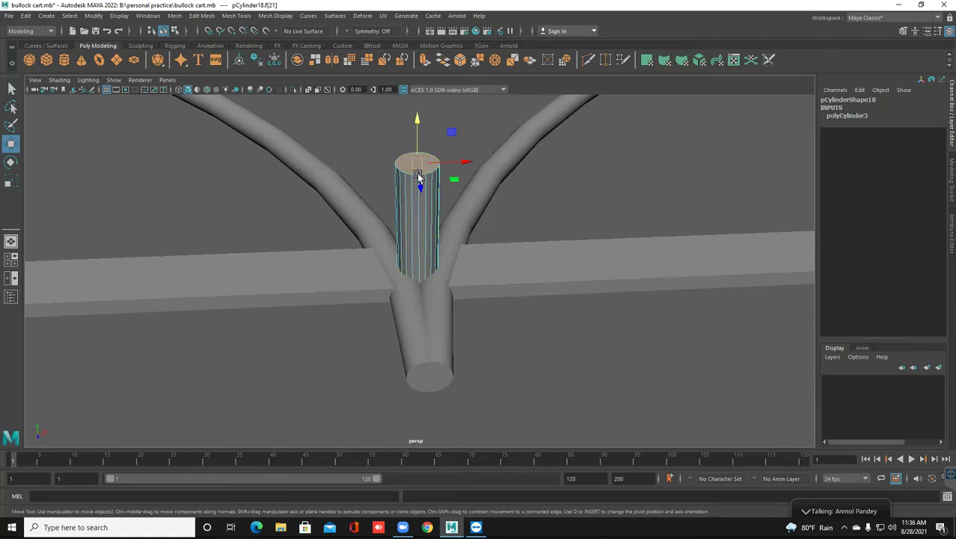
pyautogui.moveTo(416, 137); pyautogui.dragTo(418, 219)
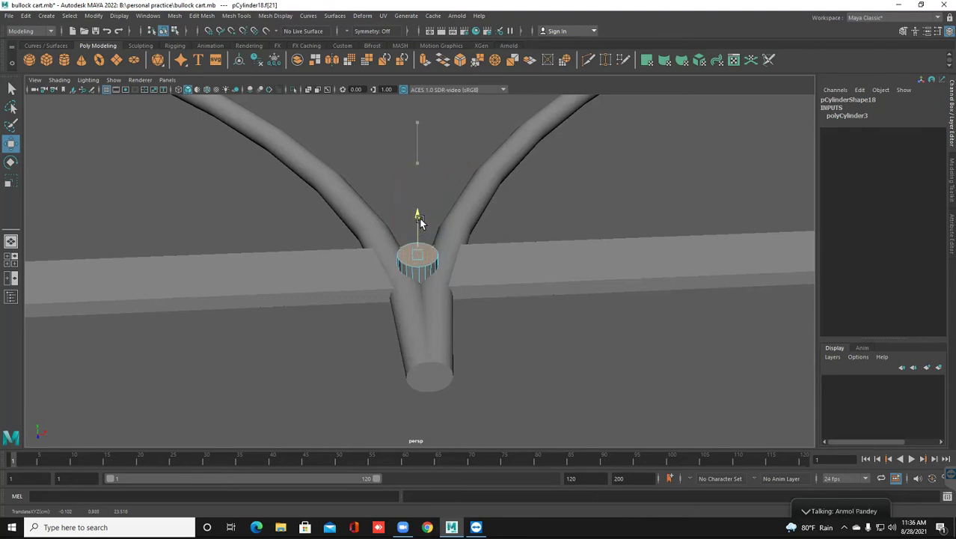
pyautogui.moveTo(417, 252); pyautogui.dragTo(447, 233, button='right')
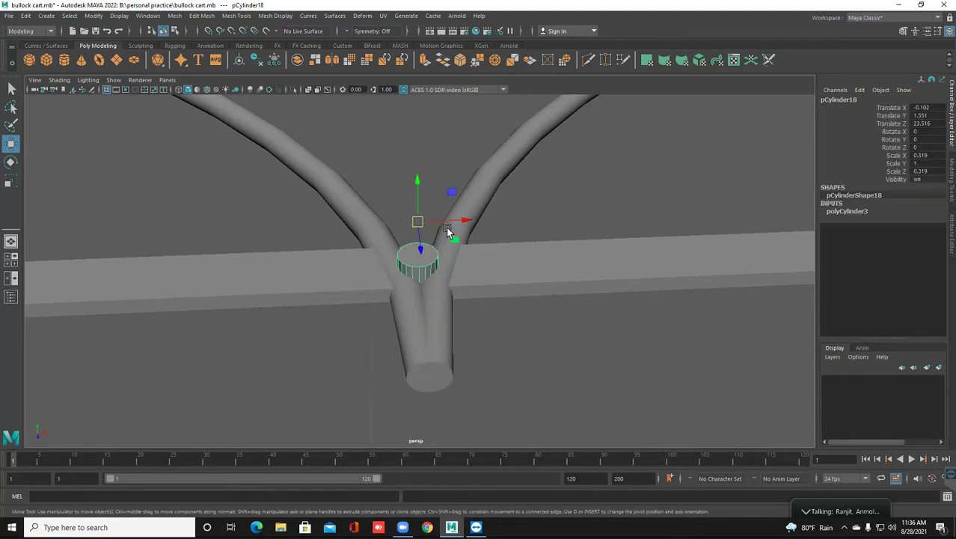
# Lower the small cylinder at the poles' junction to Translate Y 1.378.
pyautogui.moveTo(418, 196)
pyautogui.mouseDown()
pyautogui.moveTo(420, 212)
pyautogui.moveTo(418, 202)
pyautogui.mouseUp()
pyautogui.scroll(2, 390, 321)
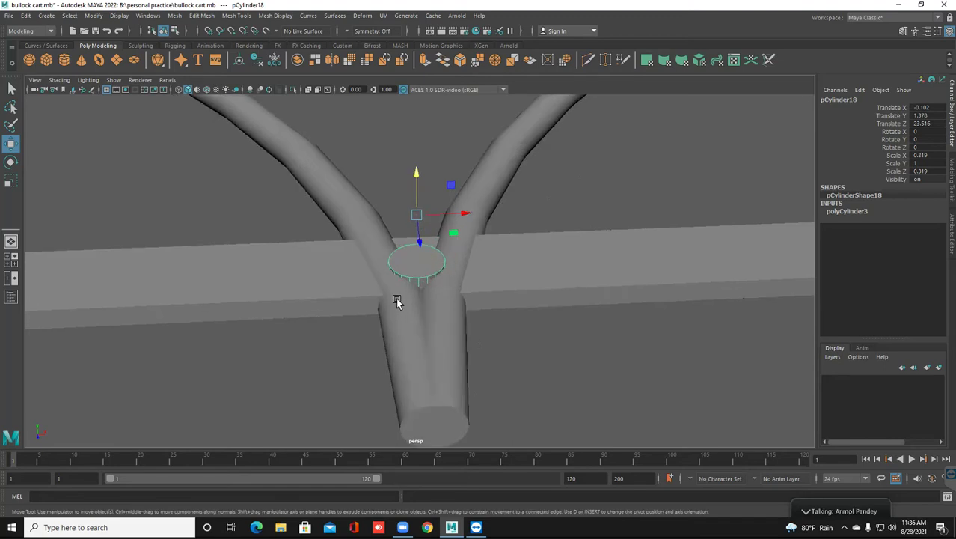
pyautogui.scroll(2, 396, 298)
pyautogui.keyDown('alt'); pyautogui.moveTo(397, 302); pyautogui.dragTo(399, 312); pyautogui.keyUp('alt')
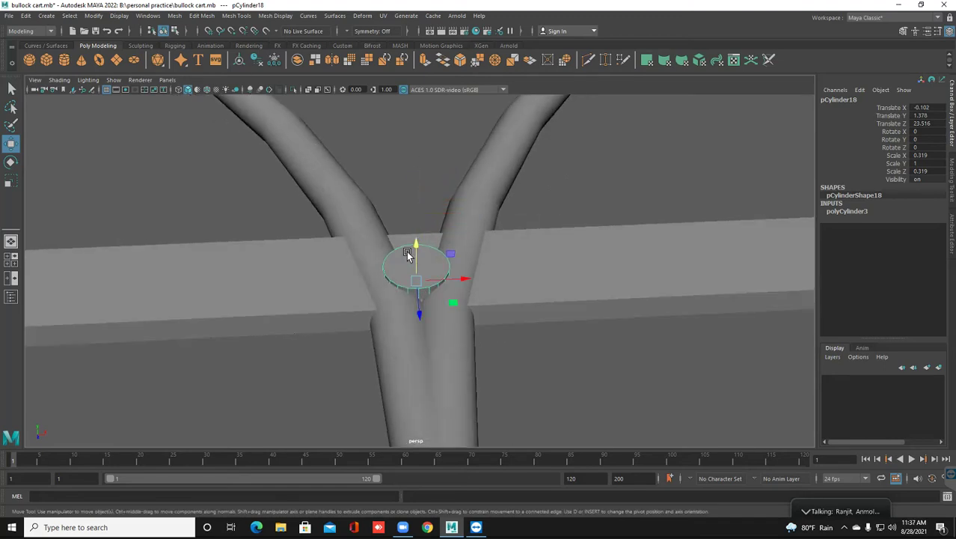
# Extrude the small cylinder's top face and scale the new face outward into a wider rim.
pyautogui.rightClick(408, 254)
pyautogui.click(410, 277)
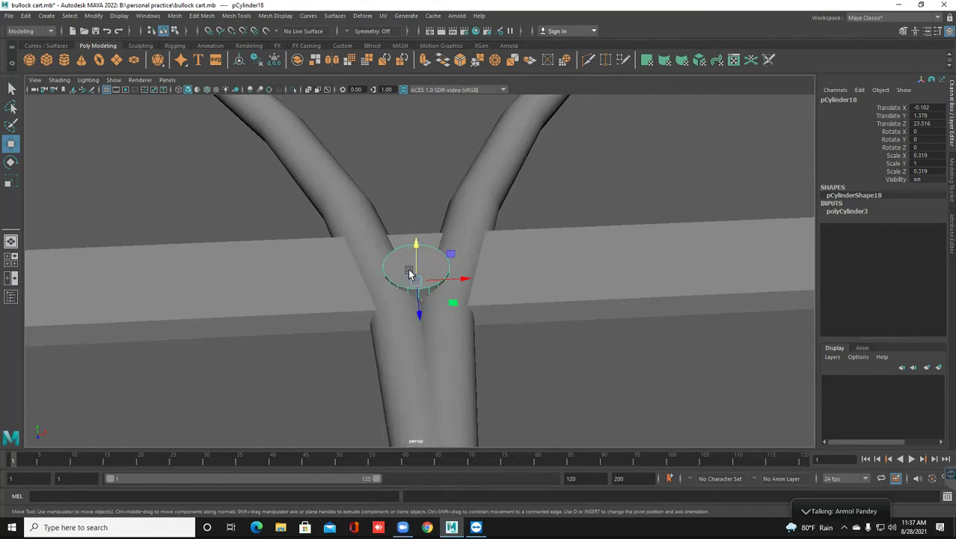
pyautogui.click(407, 268)
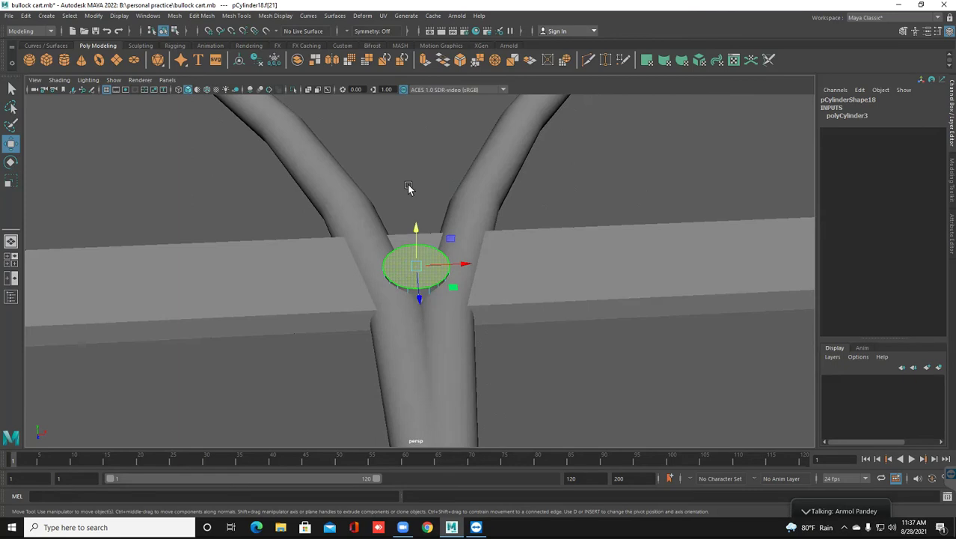
pyautogui.click(426, 62)
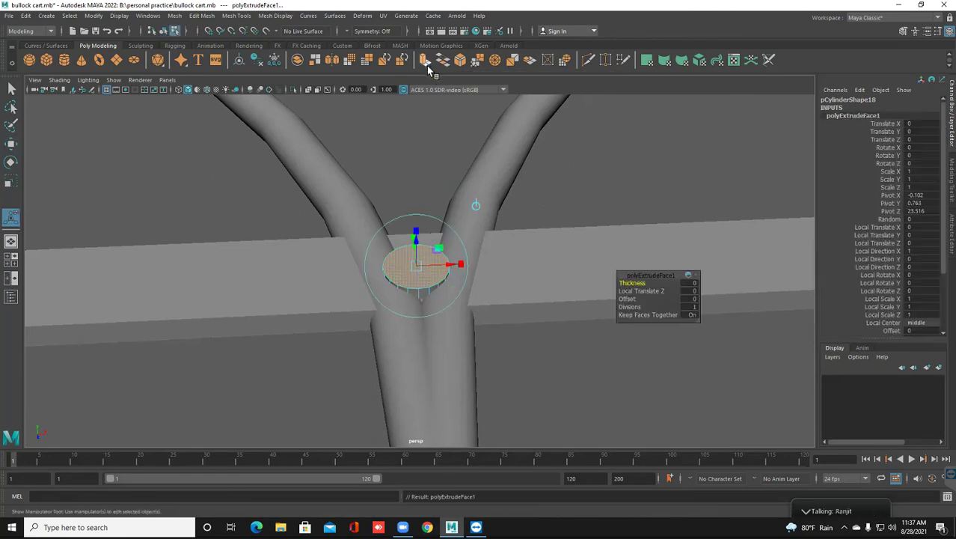
pyautogui.click(11, 183)
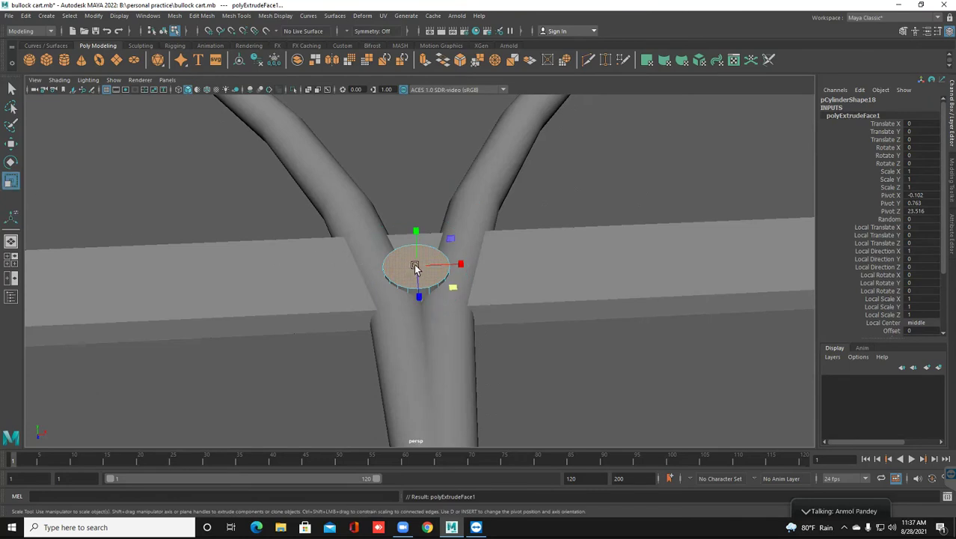
pyautogui.moveTo(416, 268); pyautogui.dragTo(435, 269)
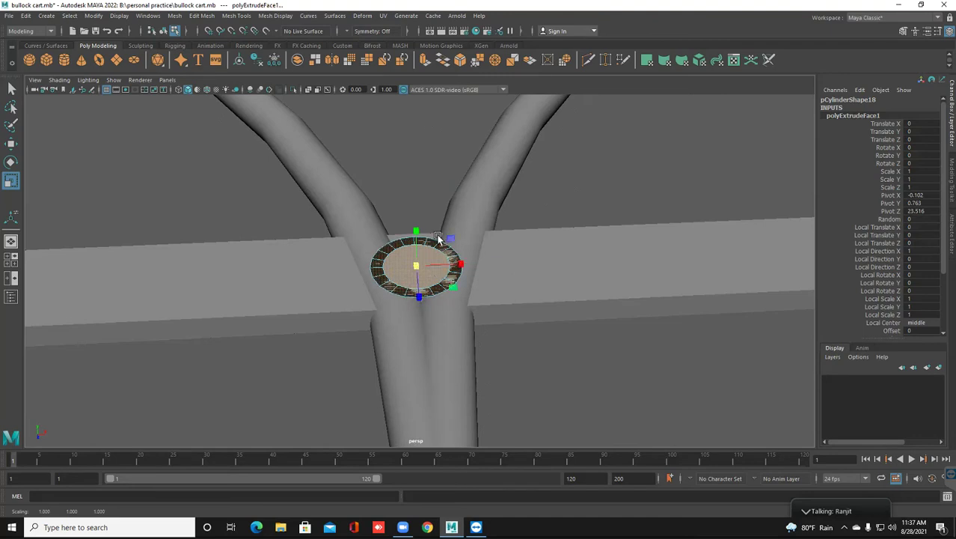
# Extrude the rim and top face upward by 0.051 in Local Translate Z to form the peg's cap, and return to object mode.
pyautogui.click(425, 60)
pyautogui.keyDown('alt'); pyautogui.moveTo(410, 263); pyautogui.dragTo(416, 245); pyautogui.keyUp('alt')
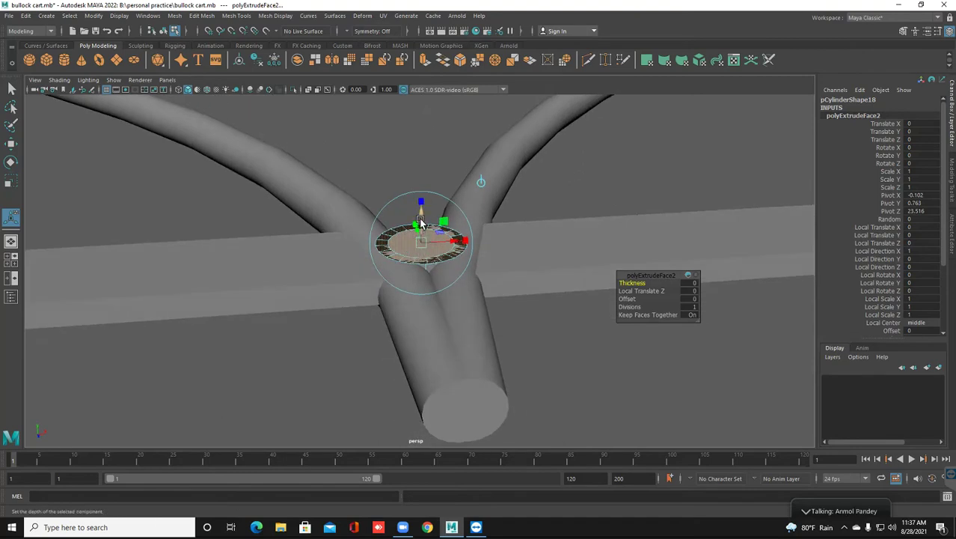
pyautogui.moveTo(420, 220); pyautogui.dragTo(417, 220)
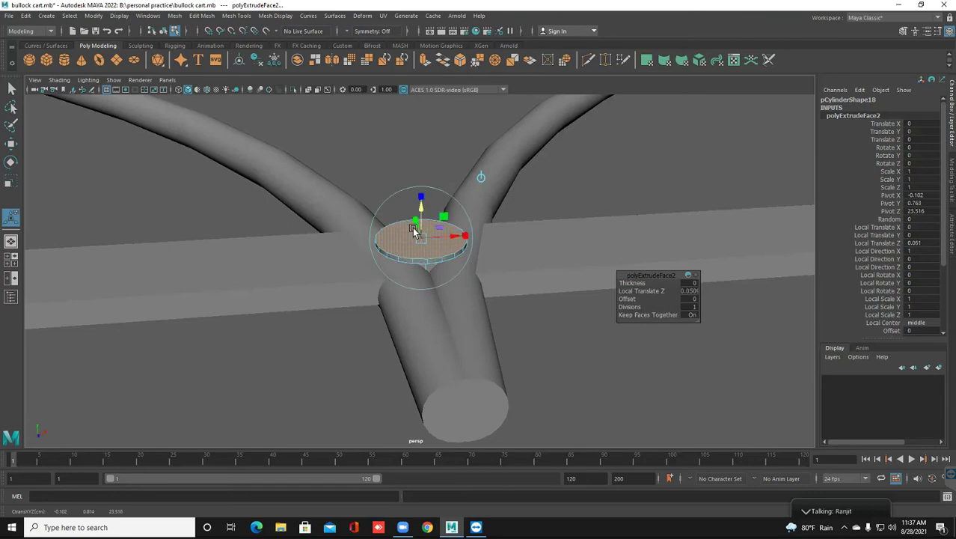
pyautogui.moveTo(406, 241); pyautogui.dragTo(444, 226, button='right')
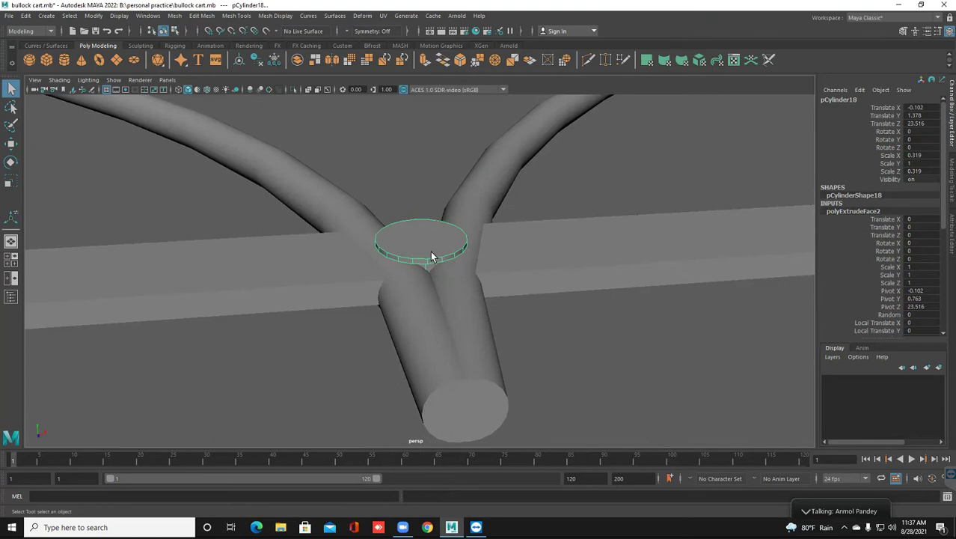
pyautogui.press('w')
pyautogui.moveTo(423, 206); pyautogui.dragTo(429, 143)
pyautogui.moveTo(407, 288)
pyautogui.keyDown('alt'); pyautogui.mouseDown()
pyautogui.moveTo(399, 262)
pyautogui.moveTo(433, 267)
pyautogui.moveTo(411, 294)
pyautogui.mouseUp(); pyautogui.keyUp('alt')
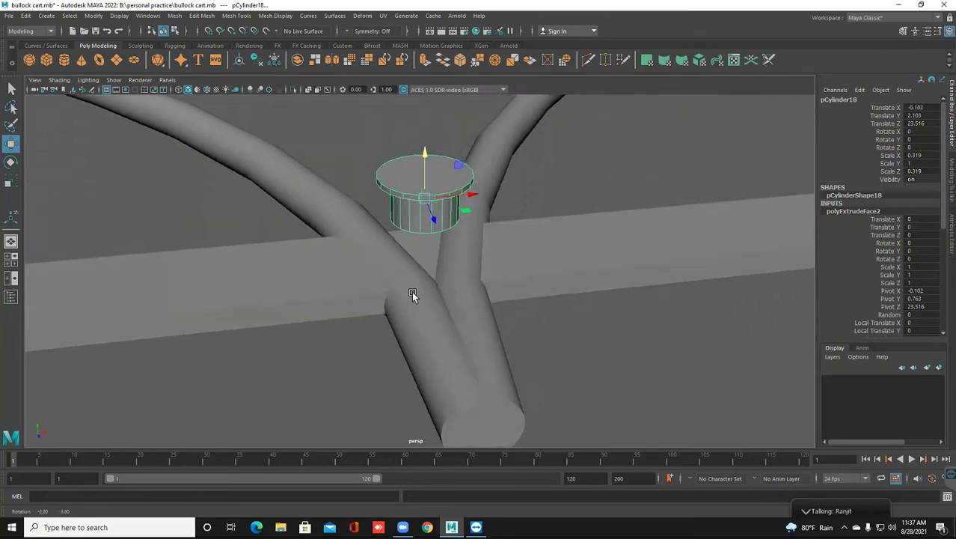
pyautogui.hotkey('ctrl', 'z')
# Duplicate the capped peg along the yoke crossbar to place one near each end.
pyautogui.scroll(-2, 407, 292)
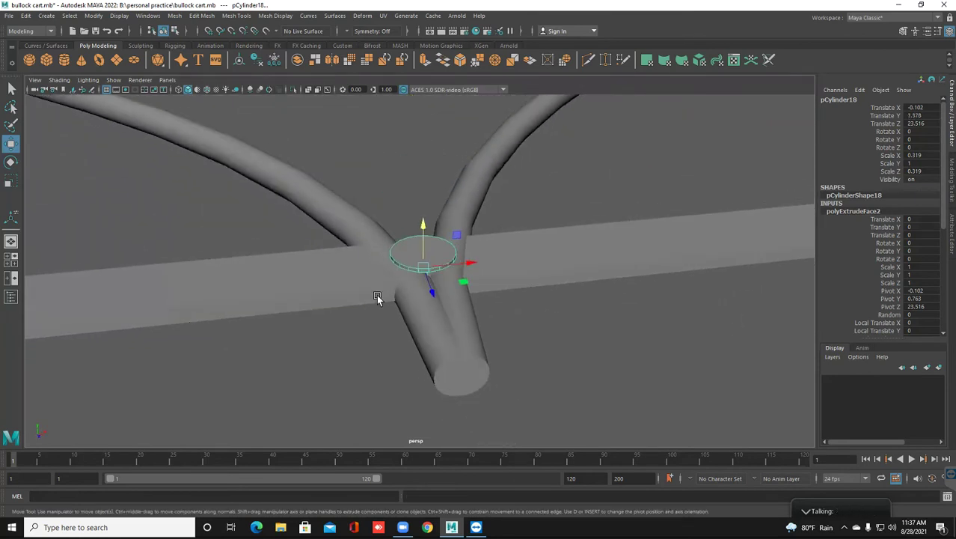
pyautogui.click(378, 303)
pyautogui.scroll(-7, 383, 279)
pyautogui.scroll(2, 384, 284)
pyautogui.keyDown('alt'); pyautogui.moveTo(378, 288); pyautogui.dragTo(384, 297); pyautogui.keyUp('alt')
pyautogui.click(422, 269)
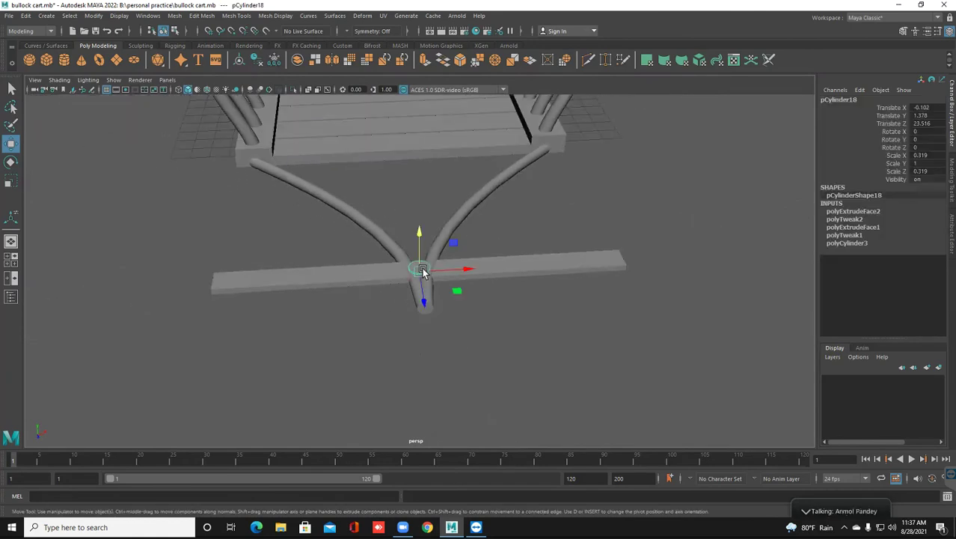
pyautogui.moveTo(449, 269)
pyautogui.keyDown('shift'); pyautogui.mouseDown()
pyautogui.moveTo(258, 283)
pyautogui.moveTo(531, 260)
pyautogui.moveTo(641, 263)
pyautogui.mouseUp(); pyautogui.keyUp('shift')
pyautogui.click(463, 303)
# Duplicate a floor plank near the rear of the cart and lower the copy below the deck to Translate Y -3.04.
pyautogui.scroll(-3, 397, 346)
pyautogui.keyDown('alt'); pyautogui.moveTo(398, 346); pyautogui.dragTo(486, 327); pyautogui.keyUp('alt')
pyautogui.scroll(-3, 359, 313)
pyautogui.moveTo(395, 346)
pyautogui.keyDown('alt'); pyautogui.mouseDown()
pyautogui.moveTo(448, 341)
pyautogui.moveTo(405, 354)
pyautogui.moveTo(363, 298)
pyautogui.moveTo(347, 309)
pyautogui.moveTo(425, 303)
pyautogui.moveTo(360, 289)
pyautogui.moveTo(333, 299)
pyautogui.moveTo(415, 300)
pyautogui.moveTo(361, 262)
pyautogui.moveTo(336, 204)
pyautogui.moveTo(337, 228)
pyautogui.mouseUp(); pyautogui.keyUp('alt')
pyautogui.click(329, 276)
pyautogui.moveTo(338, 234); pyautogui.dragTo(337, 253)
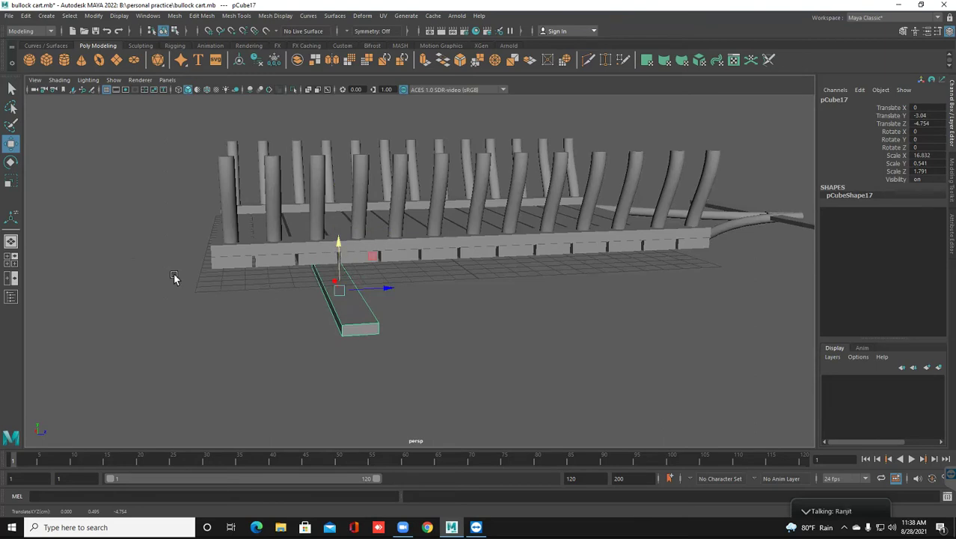
# Rotate the copied plank to 90 degrees in Rotate Y so it runs along the cart's length.
pyautogui.click(10, 161)
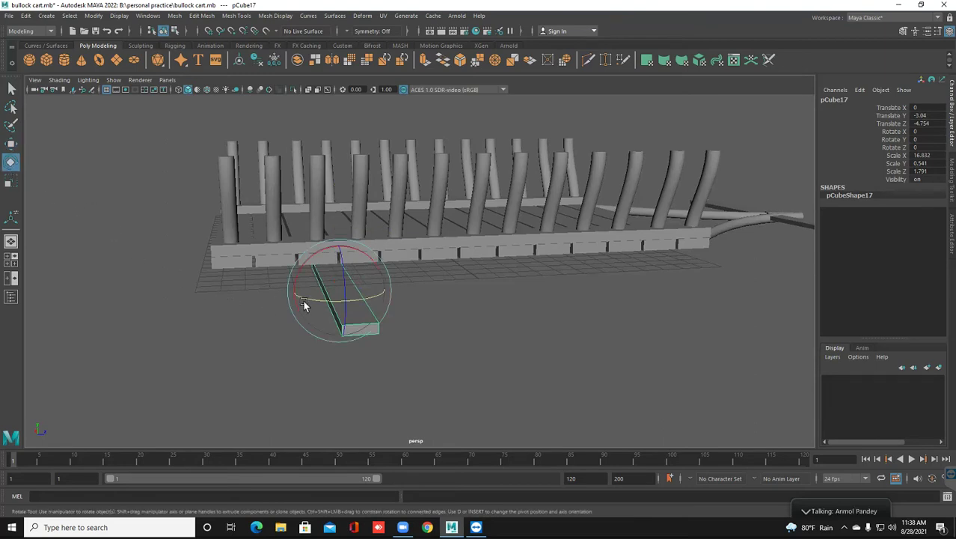
pyautogui.moveTo(309, 298); pyautogui.dragTo(423, 282)
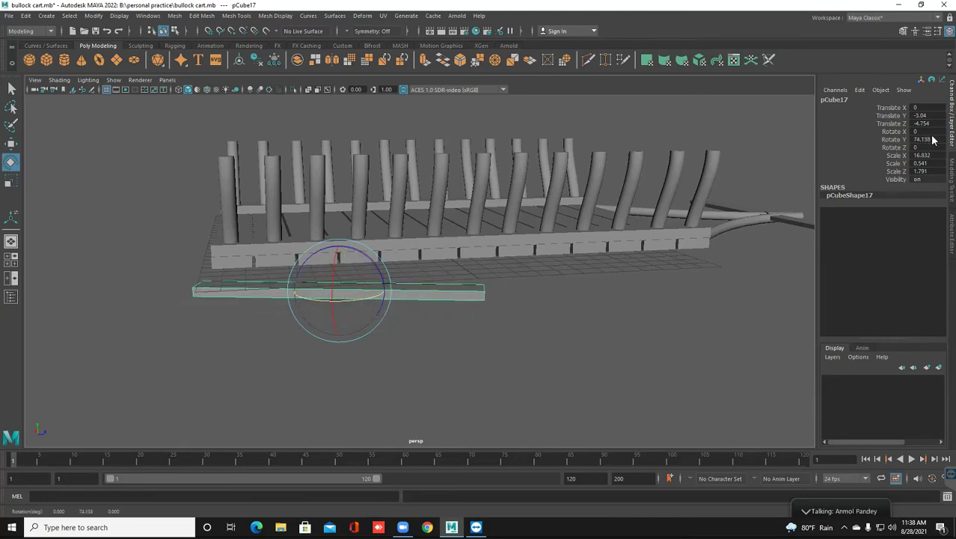
pyautogui.doubleClick(930, 139)
pyautogui.write('90')
pyautogui.press('Return')
# Move the copied plank to the cart's side beam, at Translate X -7.658, Y 0.087, Z -3.042.
pyautogui.keyDown('alt'); pyautogui.moveTo(636, 347); pyautogui.dragTo(572, 330); pyautogui.keyUp('alt')
pyautogui.press('w')
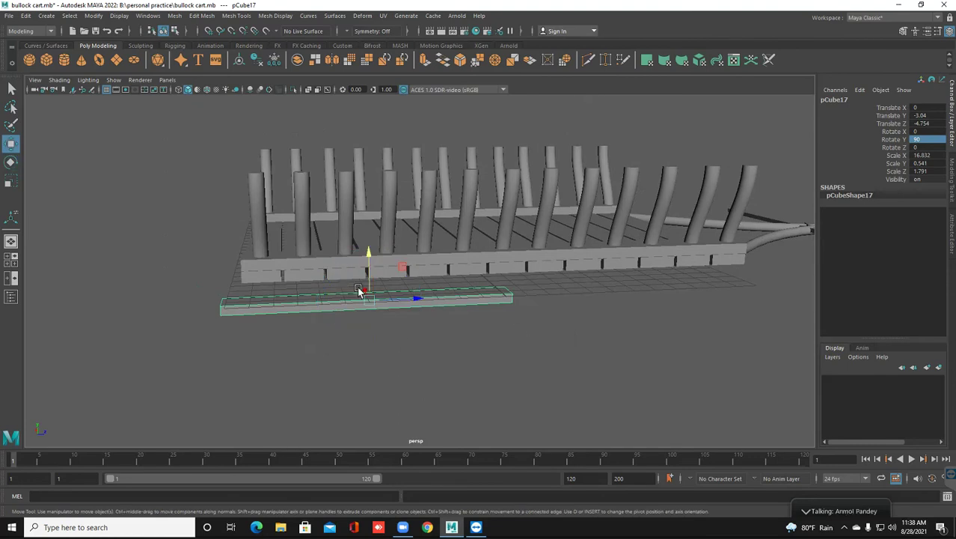
pyautogui.moveTo(360, 290); pyautogui.dragTo(418, 238)
pyautogui.keyDown('alt'); pyautogui.moveTo(413, 292); pyautogui.dragTo(469, 230); pyautogui.keyUp('alt')
pyautogui.keyDown('alt'); pyautogui.moveTo(488, 298); pyautogui.dragTo(421, 266); pyautogui.keyUp('alt')
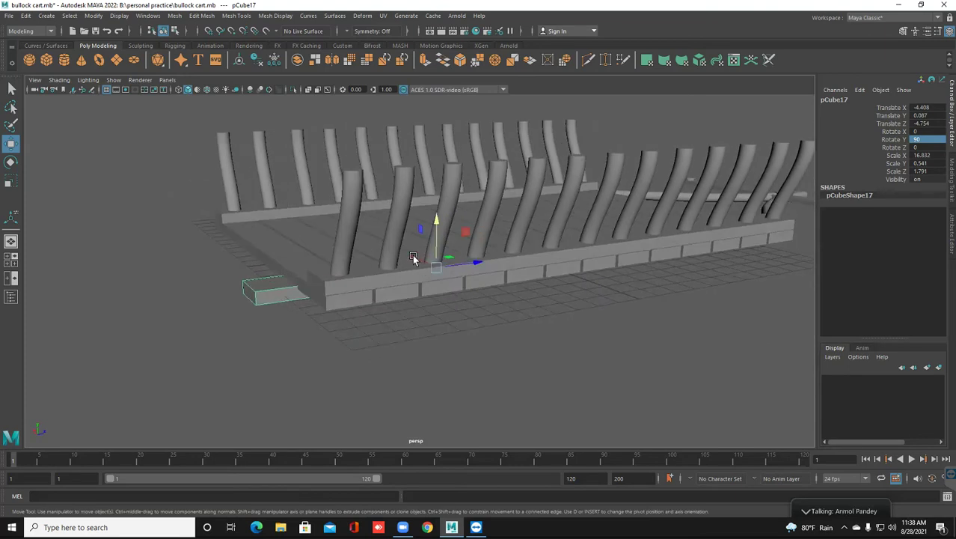
pyautogui.moveTo(415, 258); pyautogui.dragTo(451, 275, button='middle')
pyautogui.keyDown('alt'); pyautogui.moveTo(451, 275); pyautogui.dragTo(498, 290); pyautogui.keyUp('alt')
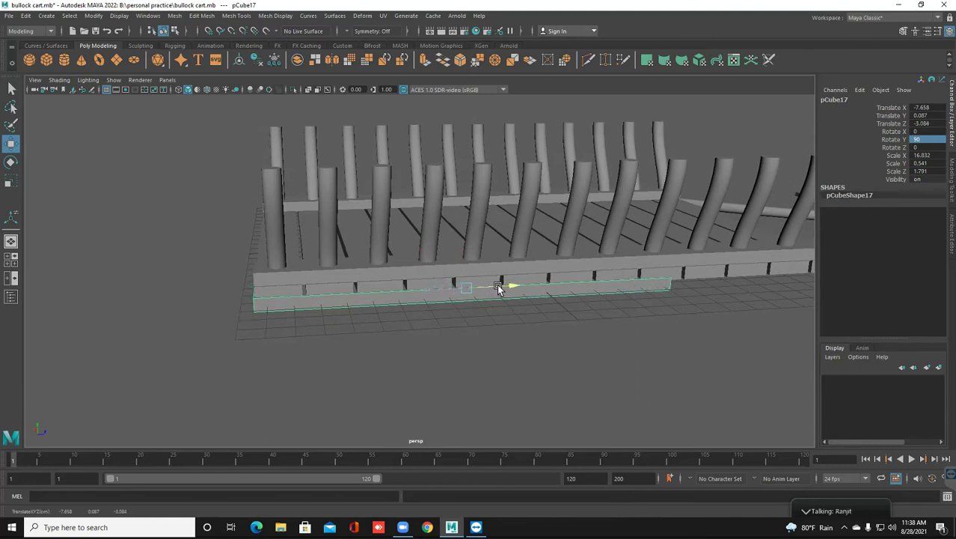
pyautogui.scroll(-5, 486, 306)
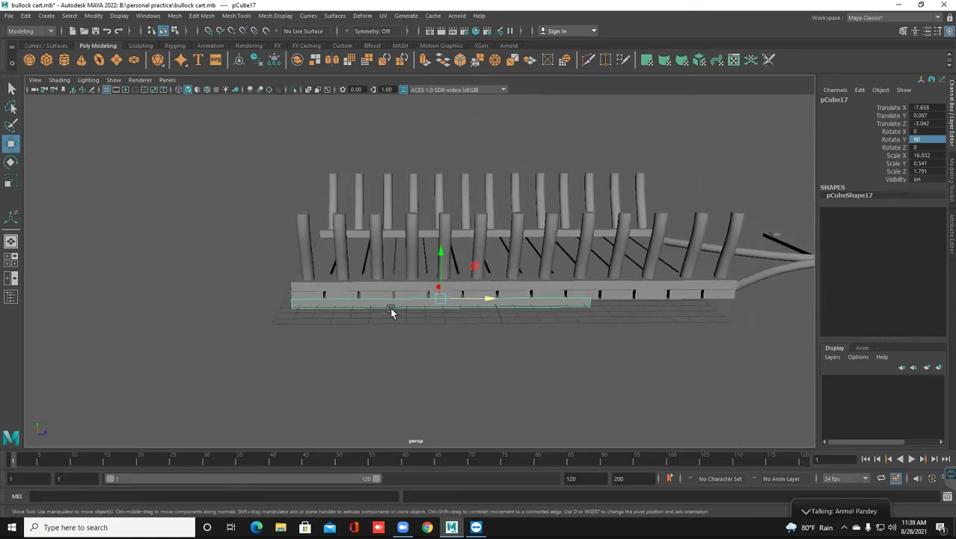
# Tilt the side plank down toward the front of the cart, to Rotate X 90, Y 62.526, Z 90.
pyautogui.click(10, 165)
pyautogui.moveTo(411, 271); pyautogui.dragTo(423, 269)
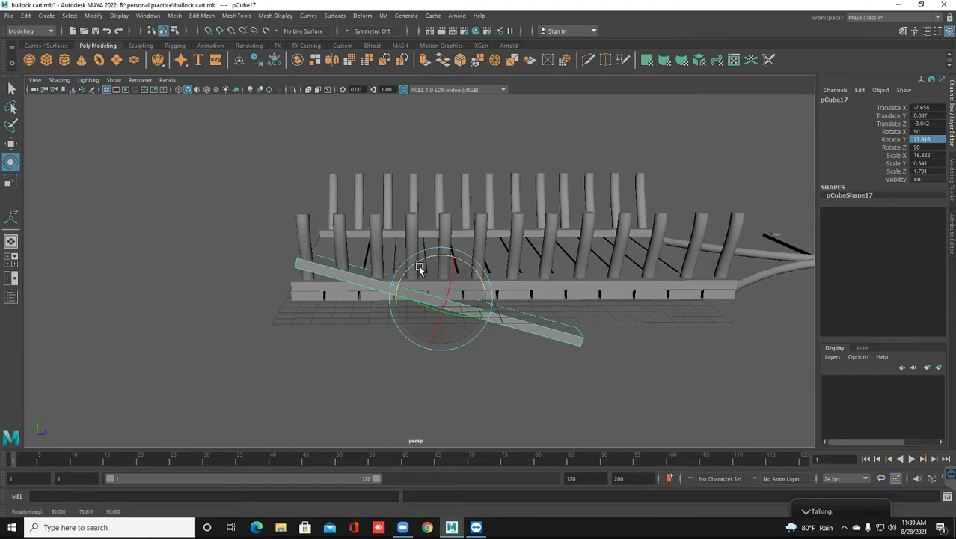
pyautogui.moveTo(422, 267); pyautogui.dragTo(426, 266)
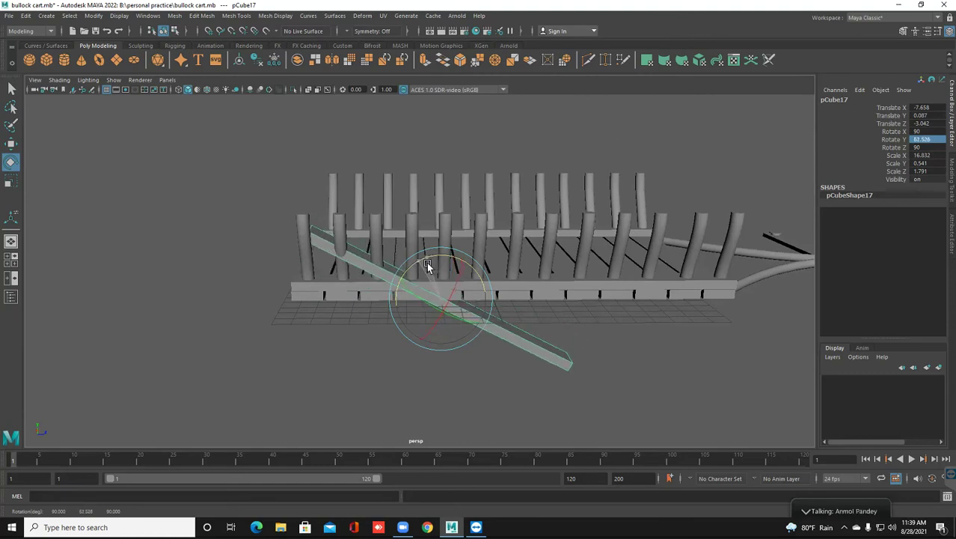
# Move the tilted plank beneath the side beam's rear end, at Translate X -7.497, Y -3.316, Z -3.732.
pyautogui.press('w')
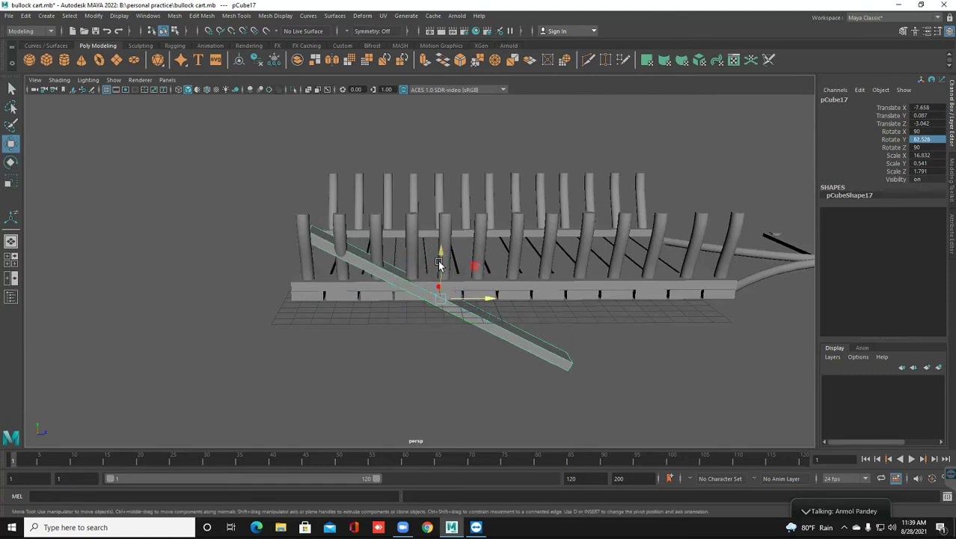
pyautogui.moveTo(439, 274); pyautogui.dragTo(463, 337)
pyautogui.click(459, 324)
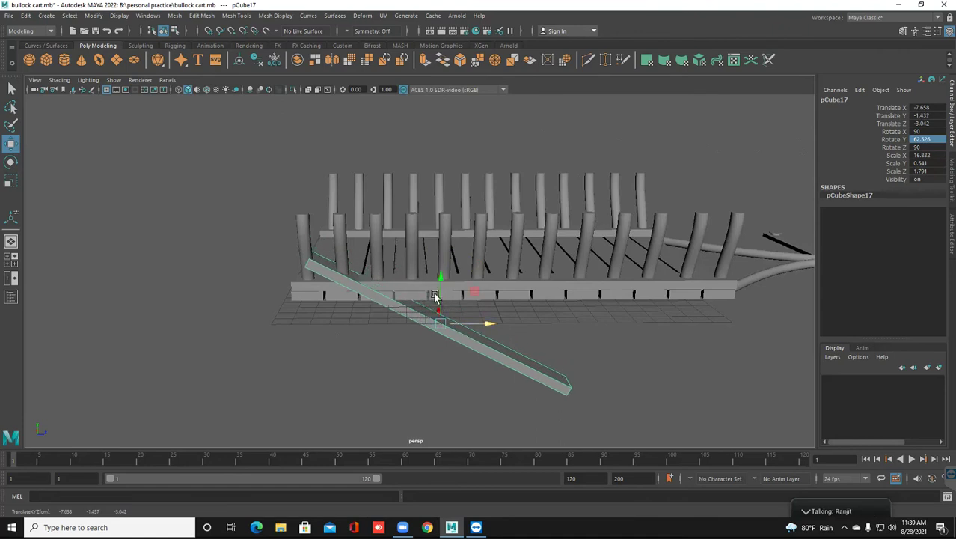
pyautogui.moveTo(442, 292); pyautogui.dragTo(438, 316)
pyautogui.keyDown('alt'); pyautogui.moveTo(358, 335); pyautogui.dragTo(441, 359); pyautogui.keyUp('alt')
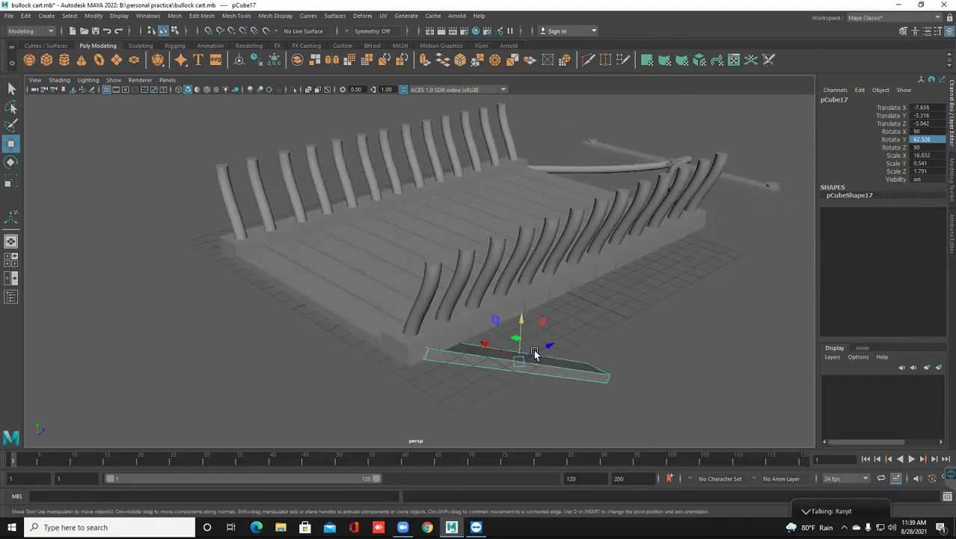
pyautogui.moveTo(536, 356); pyautogui.dragTo(427, 358)
pyautogui.scroll(-3, 449, 366)
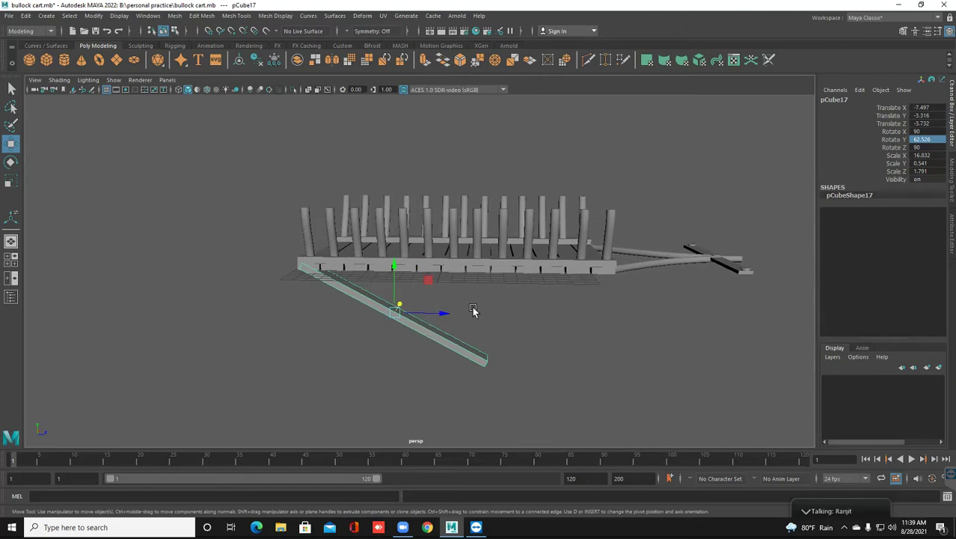
# Duplicate the tilted plank and set the copy's Rotate Y to -62.526 so it slopes the opposite way.
pyautogui.hotkey('ctrl', 'd')
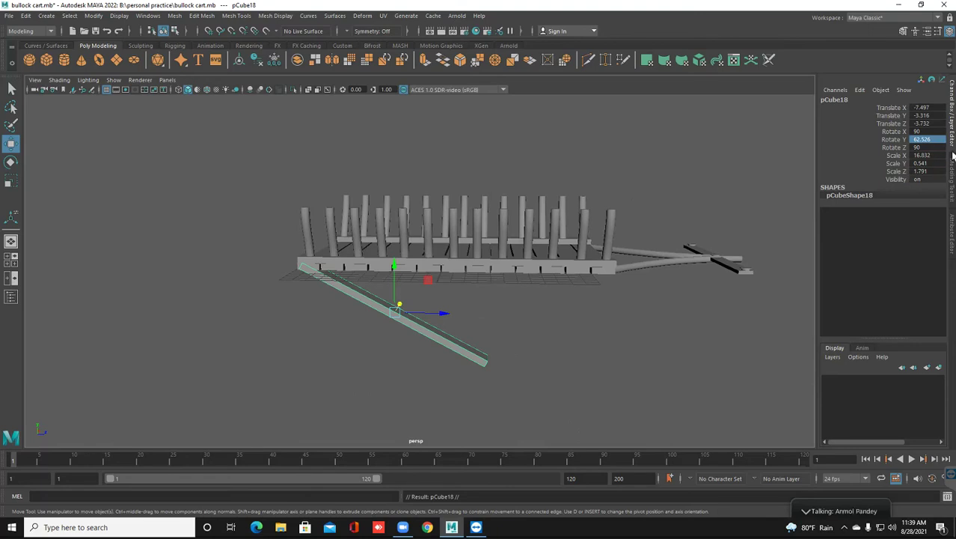
pyautogui.doubleClick(914, 140)
pyautogui.click(914, 147)
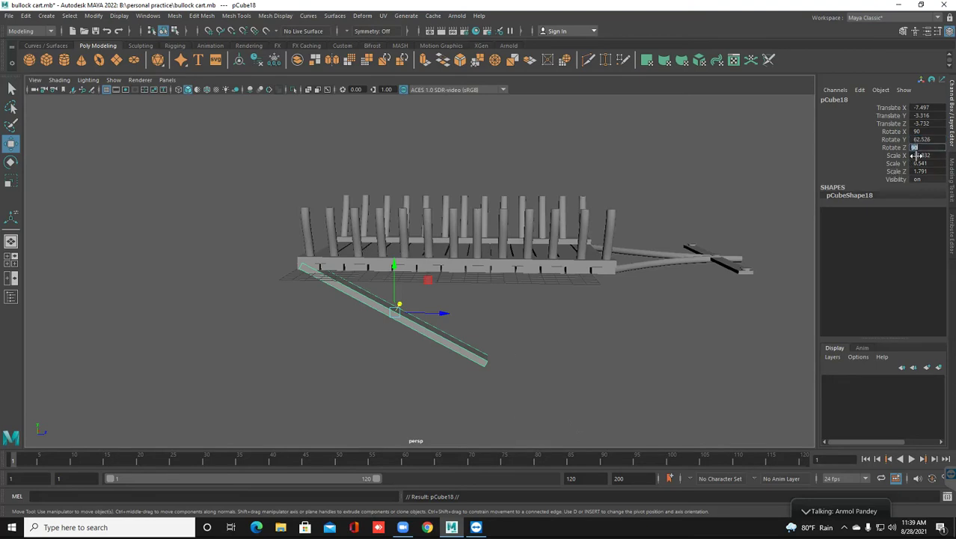
pyautogui.click(914, 139)
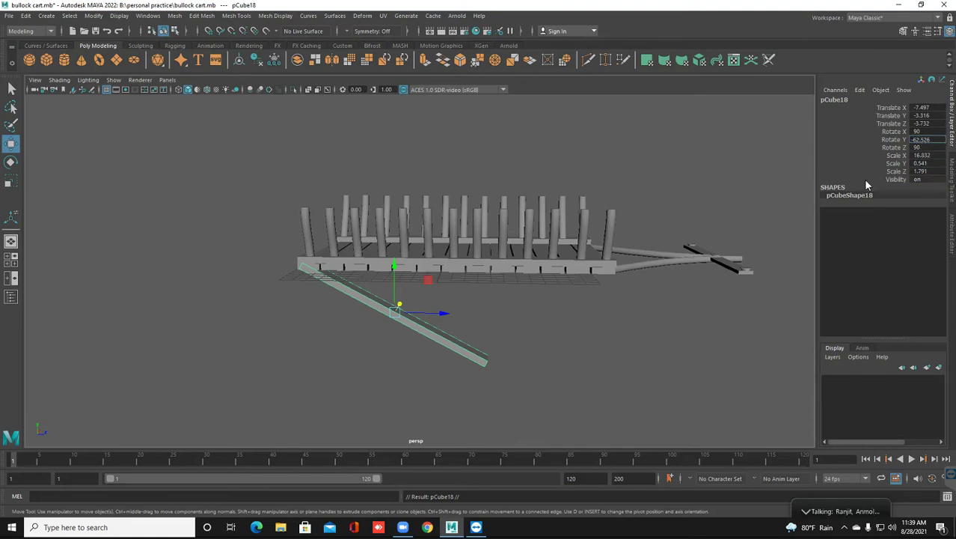
pyautogui.write('-')
pyautogui.press('Return')
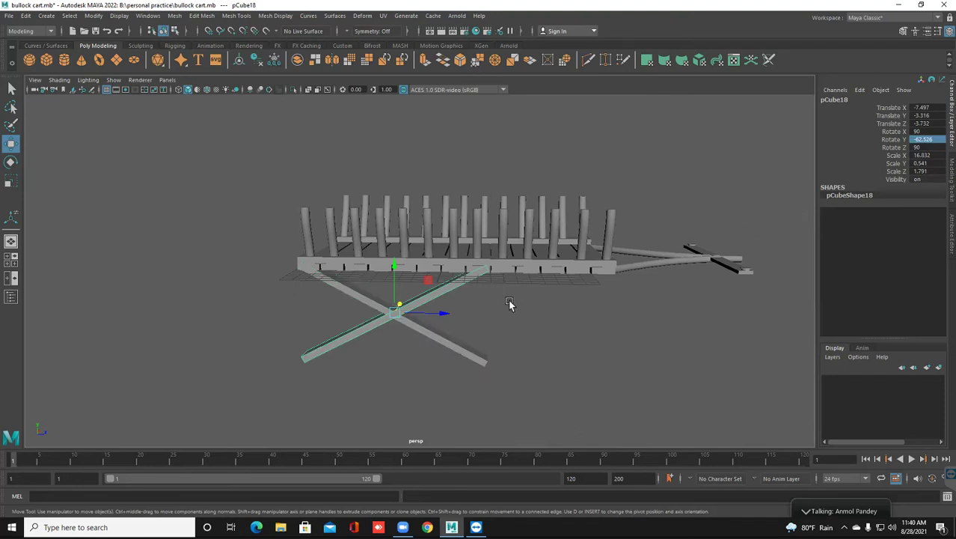
# Move the copied diagonal plank forward to the side beam's front end, at Translate Z 5.839.
pyautogui.moveTo(446, 316); pyautogui.dragTo(558, 325)
pyautogui.scroll(3, 559, 322)
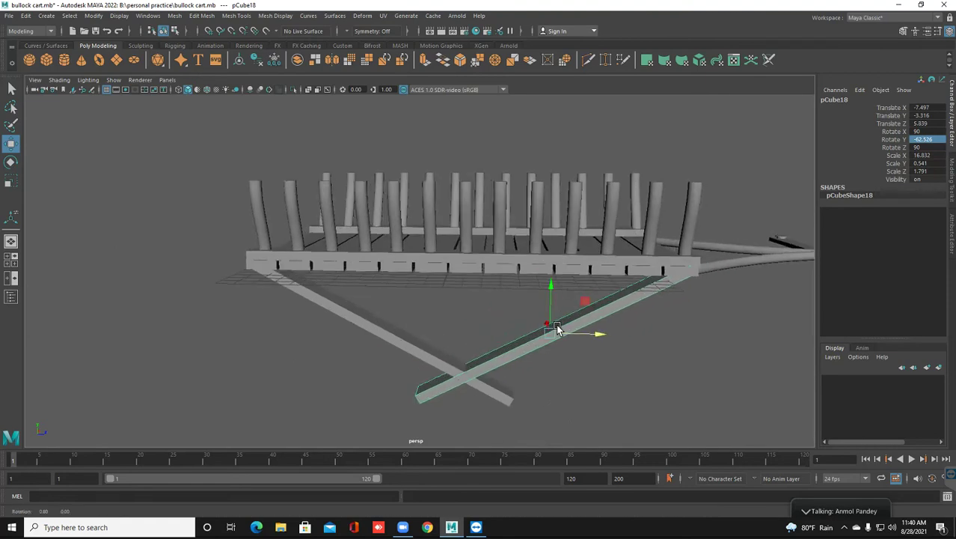
pyautogui.keyDown('alt'); pyautogui.moveTo(558, 306); pyautogui.dragTo(563, 278, button='middle'); pyautogui.keyUp('alt')
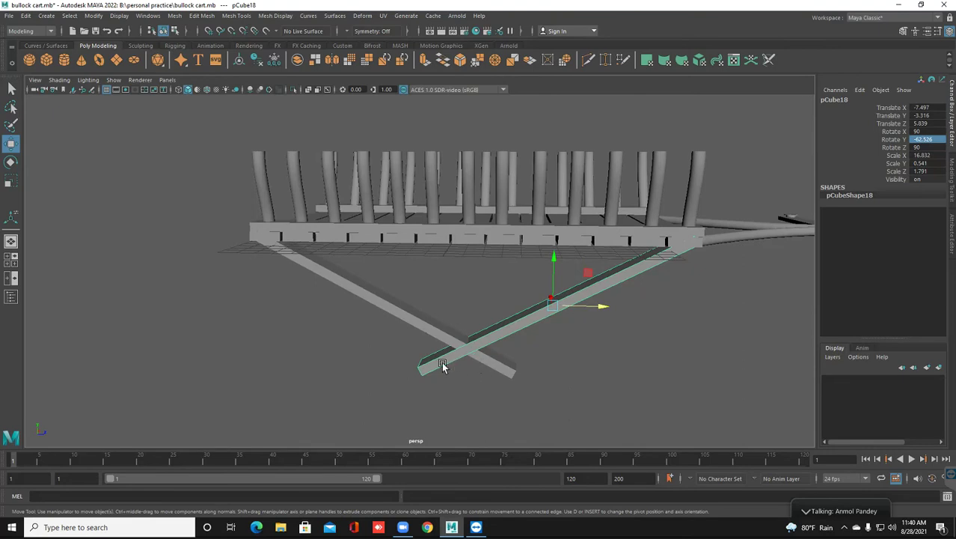
# Set the Move tool's axis orientation to Object for the front diagonal plank.
pyautogui.scroll(4, 453, 368)
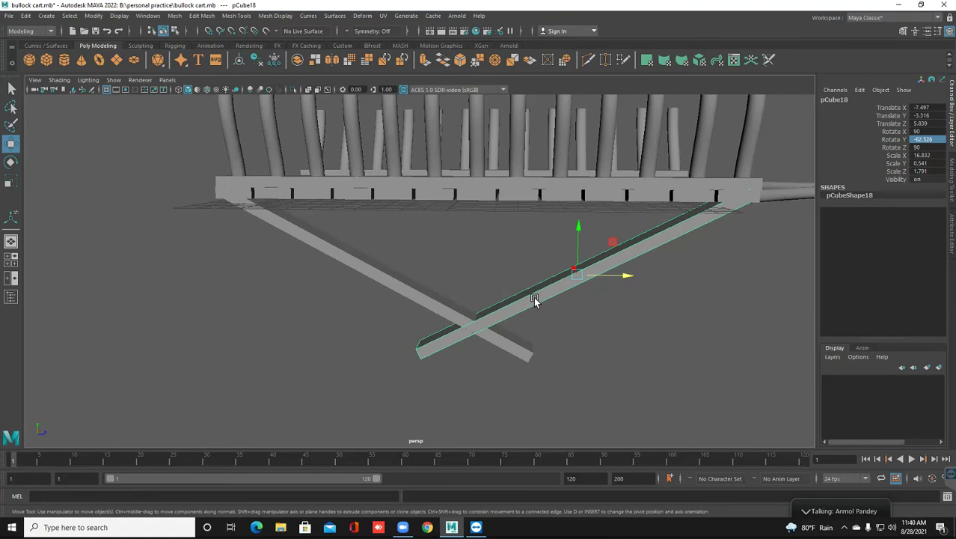
pyautogui.doubleClick(10, 145)
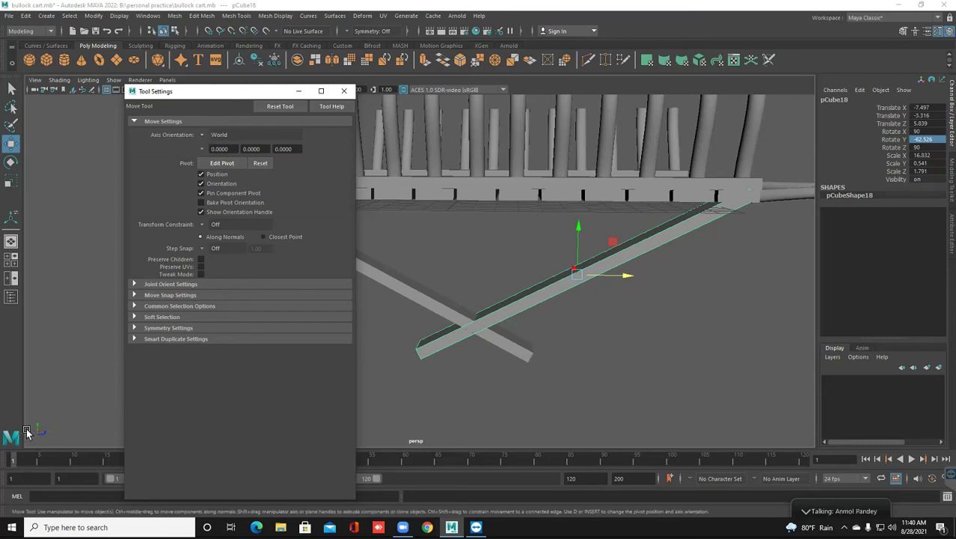
pyautogui.click(203, 135)
pyautogui.click(223, 139)
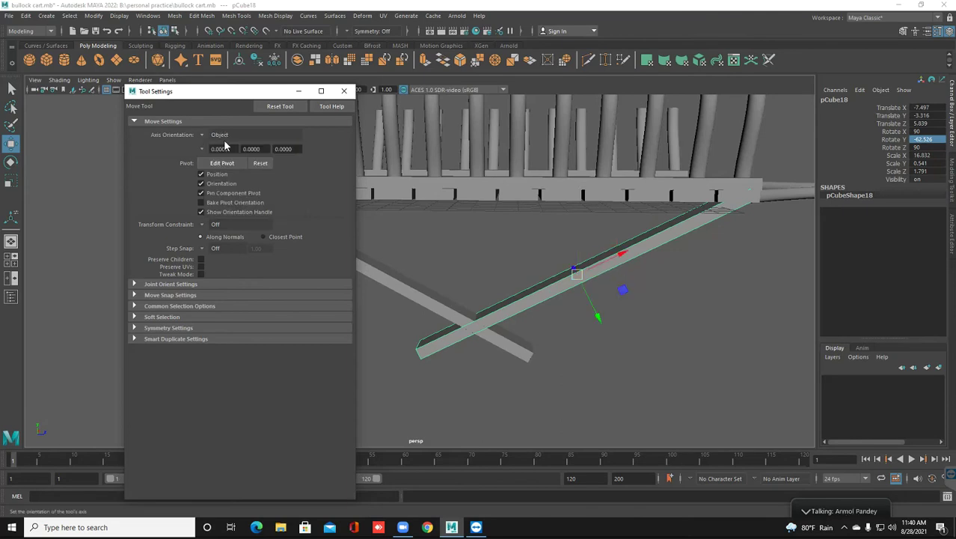
# Shorten the front diagonal plank by moving its lower end face back to the crossing with the rear plank.
pyautogui.click(342, 92)
pyautogui.keyDown('alt'); pyautogui.moveTo(564, 306); pyautogui.dragTo(608, 293); pyautogui.keyUp('alt')
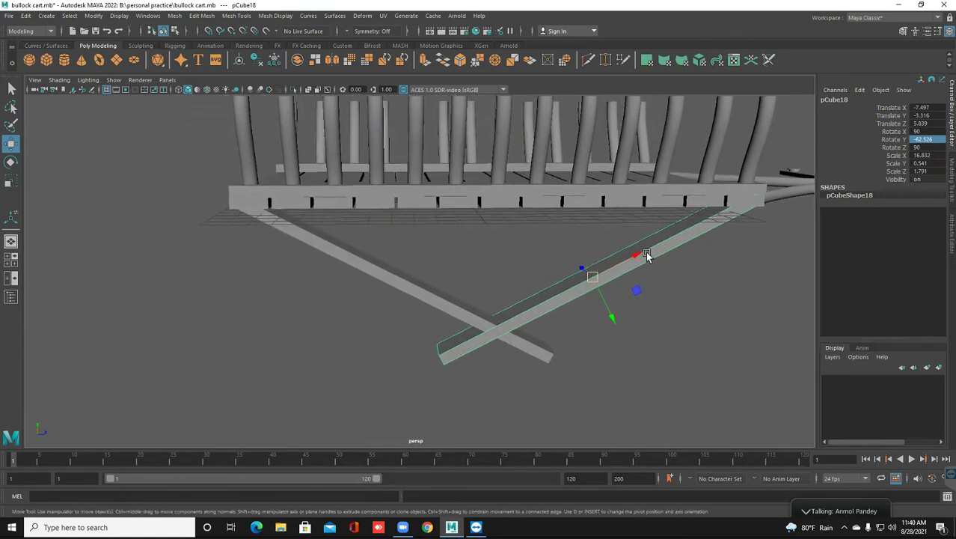
pyautogui.scroll(1, 554, 294)
pyautogui.keyDown('alt'); pyautogui.moveTo(554, 293); pyautogui.dragTo(546, 289, button='middle'); pyautogui.keyUp('alt')
pyautogui.moveTo(549, 299); pyautogui.dragTo(551, 282, button='right')
pyautogui.keyDown('alt'); pyautogui.moveTo(515, 331); pyautogui.dragTo(495, 329); pyautogui.keyUp('alt')
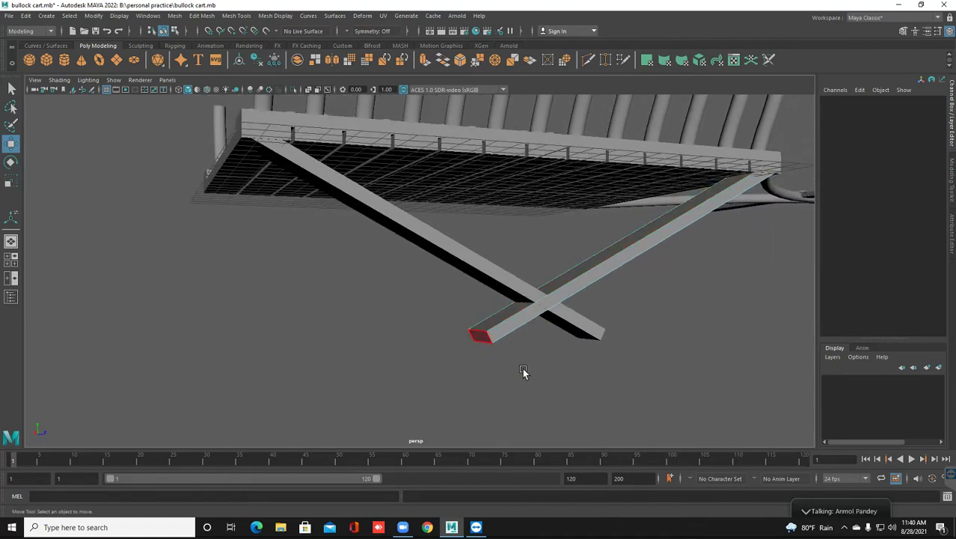
pyautogui.click(472, 336)
pyautogui.keyDown('alt'); pyautogui.moveTo(505, 376); pyautogui.dragTo(539, 317); pyautogui.keyUp('alt')
pyautogui.moveTo(580, 252); pyautogui.dragTo(617, 239, button='right')
# Shorten the rear diagonal plank by moving its lower end face back so both planks meet in a clean V.
pyautogui.click(510, 334)
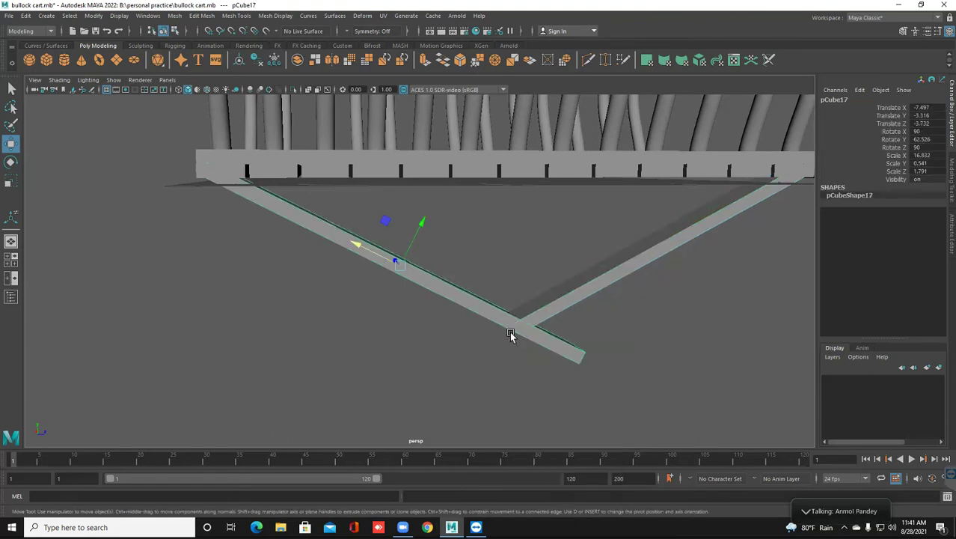
pyautogui.keyDown('alt'); pyautogui.moveTo(510, 336); pyautogui.dragTo(508, 346); pyautogui.keyUp('alt')
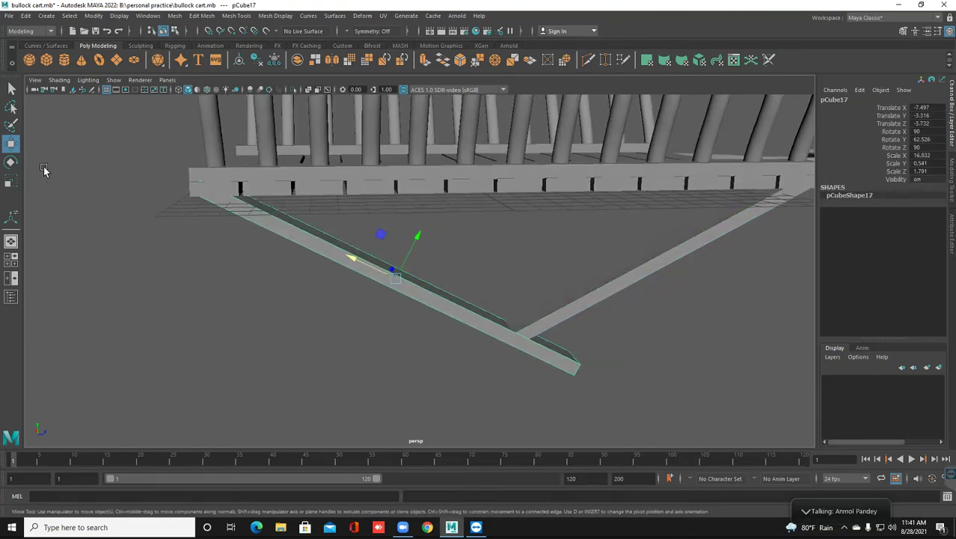
pyautogui.rightClick(375, 271)
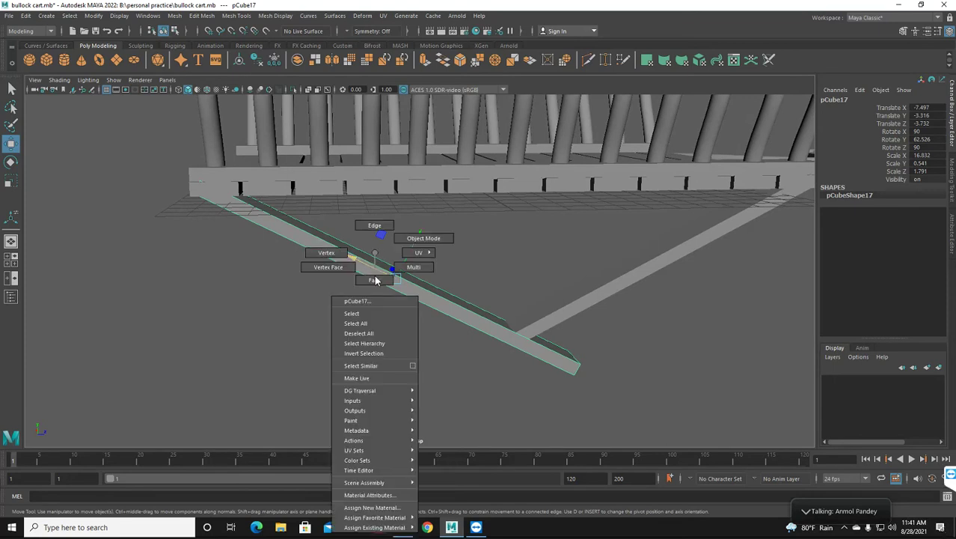
pyautogui.click(375, 280)
pyautogui.keyDown('alt'); pyautogui.moveTo(465, 326); pyautogui.dragTo(385, 296); pyautogui.keyUp('alt')
pyautogui.click(425, 315)
pyautogui.moveTo(351, 278); pyautogui.dragTo(400, 297, button='right')
pyautogui.scroll(-3, 401, 239)
pyautogui.keyDown('alt'); pyautogui.moveTo(425, 326); pyautogui.dragTo(433, 335); pyautogui.keyUp('alt')
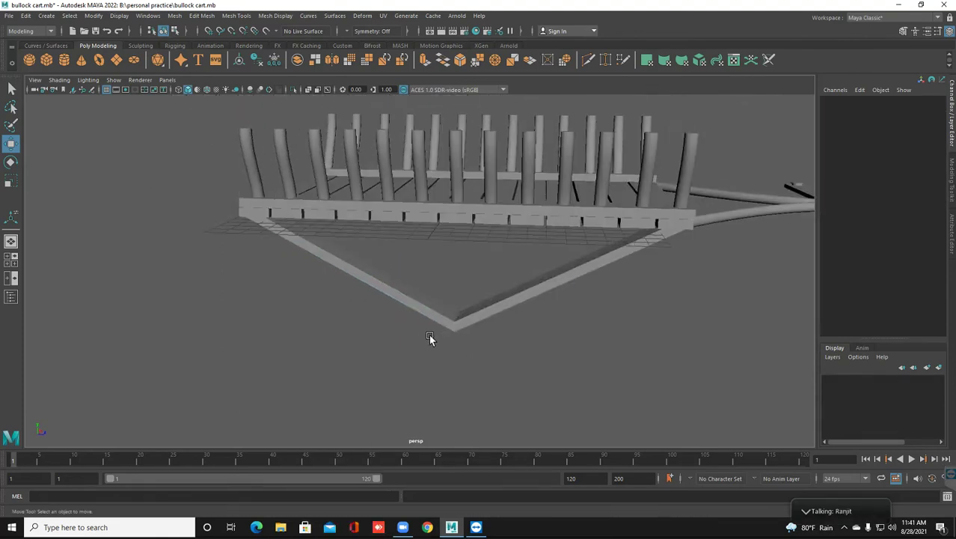
# Set the Move tool's axis orientation back to World.
pyautogui.doubleClick(12, 143)
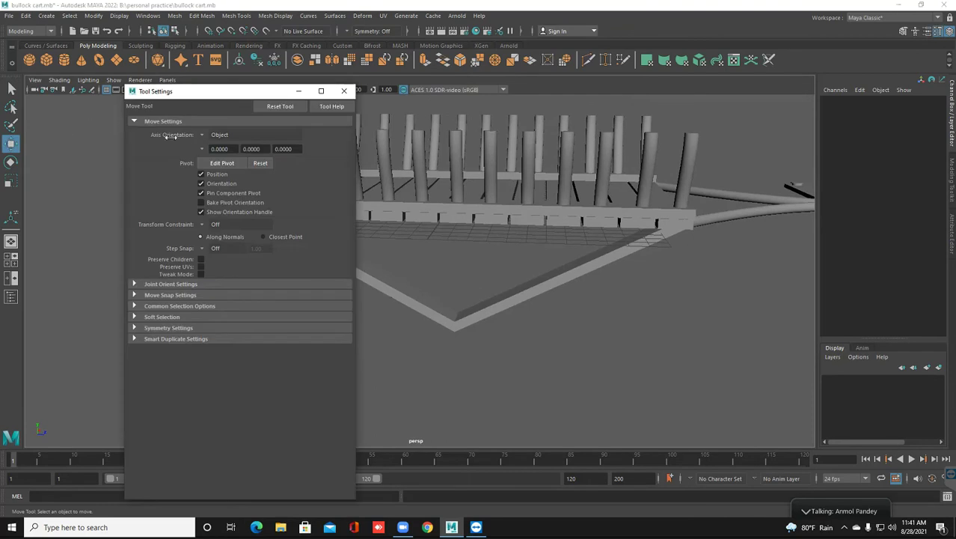
pyautogui.click(218, 136)
pyautogui.click(223, 149)
pyautogui.click(343, 90)
# Select both diagonal planks and combine them into a single mesh.
pyautogui.keyDown('alt'); pyautogui.moveTo(403, 321); pyautogui.dragTo(415, 319); pyautogui.keyUp('alt')
pyautogui.moveTo(368, 269); pyautogui.dragTo(419, 318)
pyautogui.scroll(-3, 396, 334)
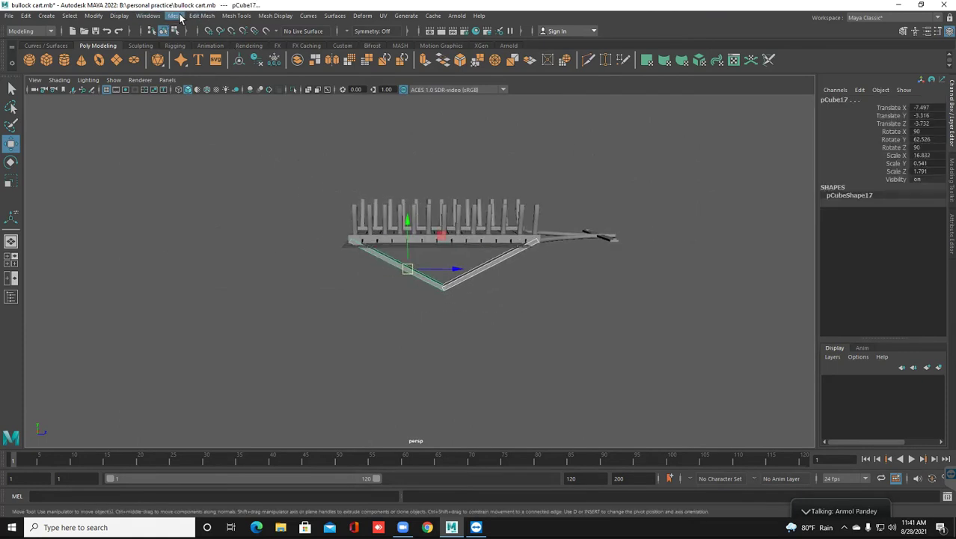
pyautogui.click(174, 16)
pyautogui.click(193, 52)
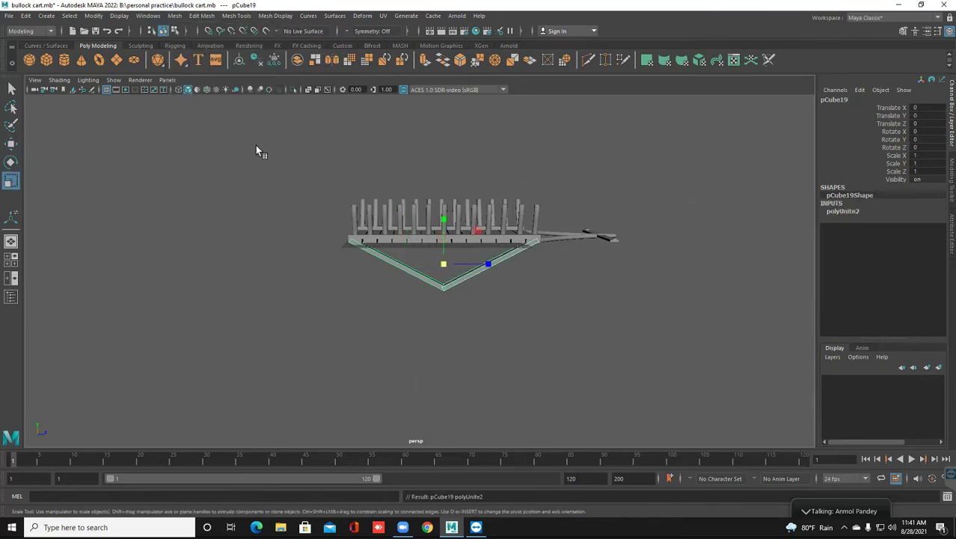
# Duplicate the combined V-shaped support along the X axis and place the copy beneath the opposite side beam.
pyautogui.keyDown('alt'); pyautogui.moveTo(281, 209); pyautogui.dragTo(427, 232); pyautogui.keyUp('alt')
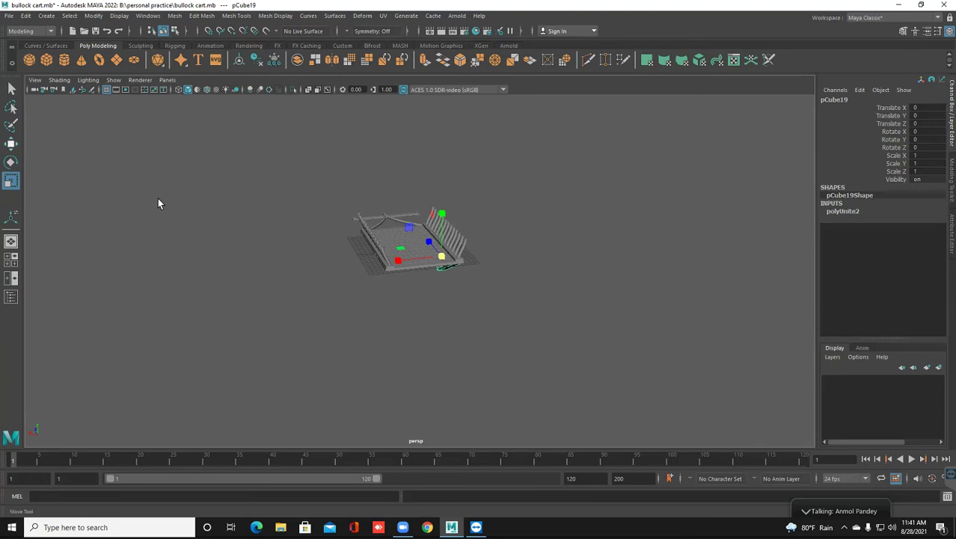
pyautogui.press('w')
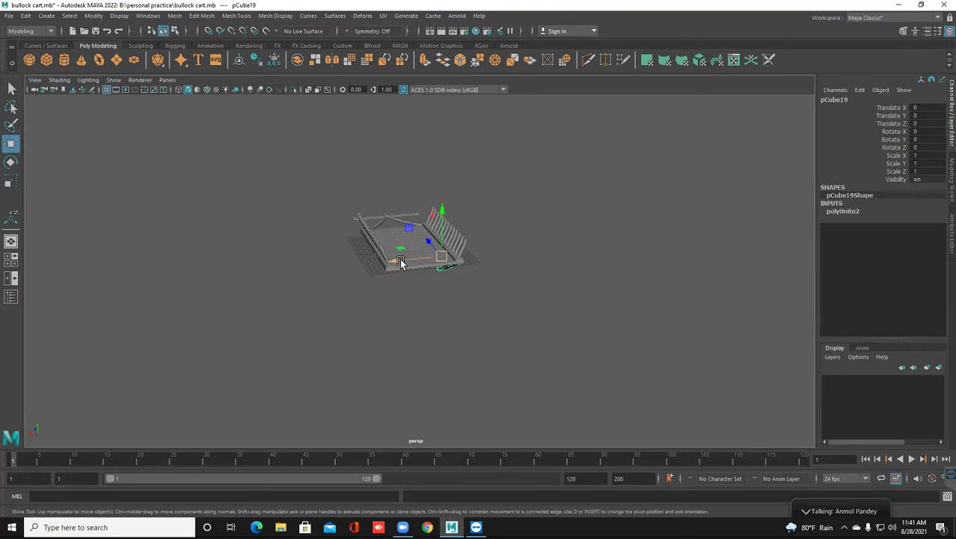
pyautogui.keyDown('shift'); pyautogui.moveTo(401, 262); pyautogui.dragTo(360, 269); pyautogui.keyUp('shift')
pyautogui.scroll(2, 362, 268)
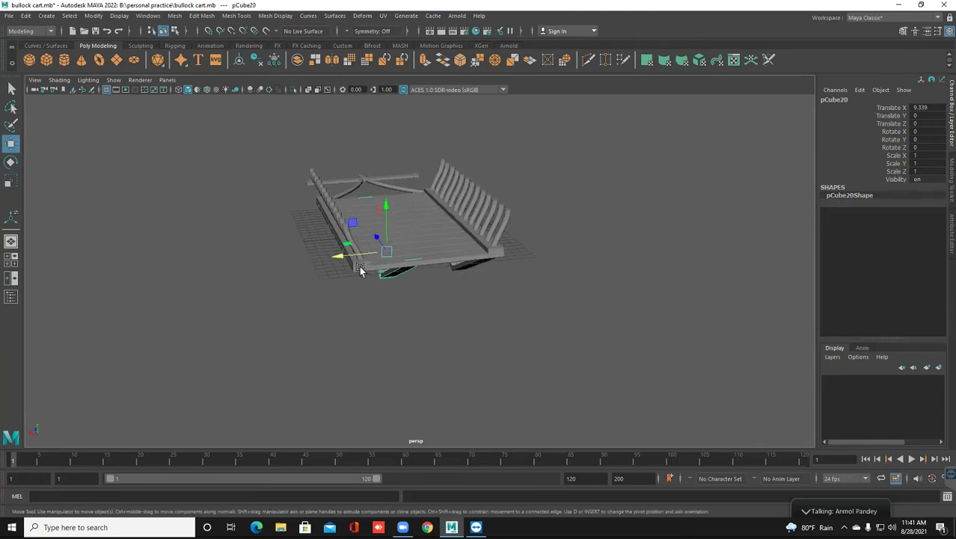
pyautogui.moveTo(323, 250); pyautogui.dragTo(266, 250)
pyautogui.moveTo(311, 301)
pyautogui.keyDown('alt'); pyautogui.mouseDown()
pyautogui.moveTo(348, 301)
pyautogui.moveTo(320, 302)
pyautogui.mouseUp(); pyautogui.keyUp('alt')
pyautogui.moveTo(321, 301); pyautogui.dragTo(320, 302, button='middle')
pyautogui.keyDown('alt'); pyautogui.moveTo(321, 302); pyautogui.dragTo(376, 320); pyautogui.keyUp('alt')
pyautogui.click(342, 326)
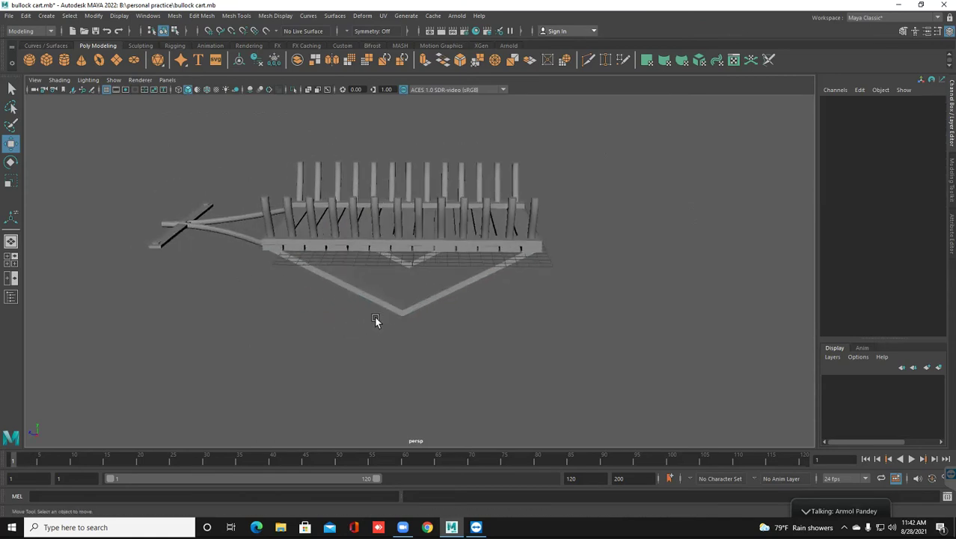
# Save the scene and hide the viewport grid.
pyautogui.hotkey('ctrl', 's')
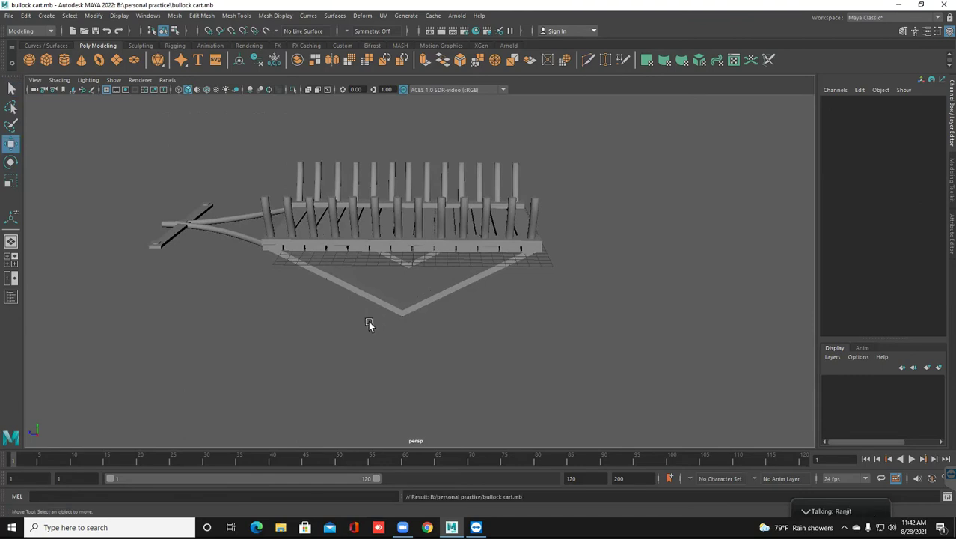
pyautogui.scroll(-3, 377, 328)
pyautogui.keyDown('alt'); pyautogui.moveTo(379, 329); pyautogui.dragTo(380, 329); pyautogui.keyUp('alt')
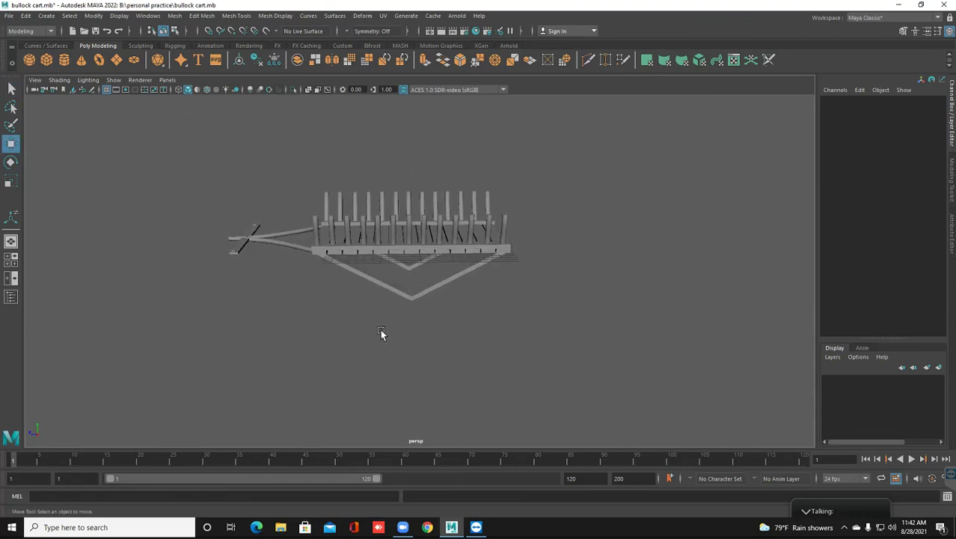
pyautogui.scroll(3, 380, 328)
pyautogui.keyDown('alt'); pyautogui.moveTo(380, 274); pyautogui.dragTo(376, 274); pyautogui.keyUp('alt')
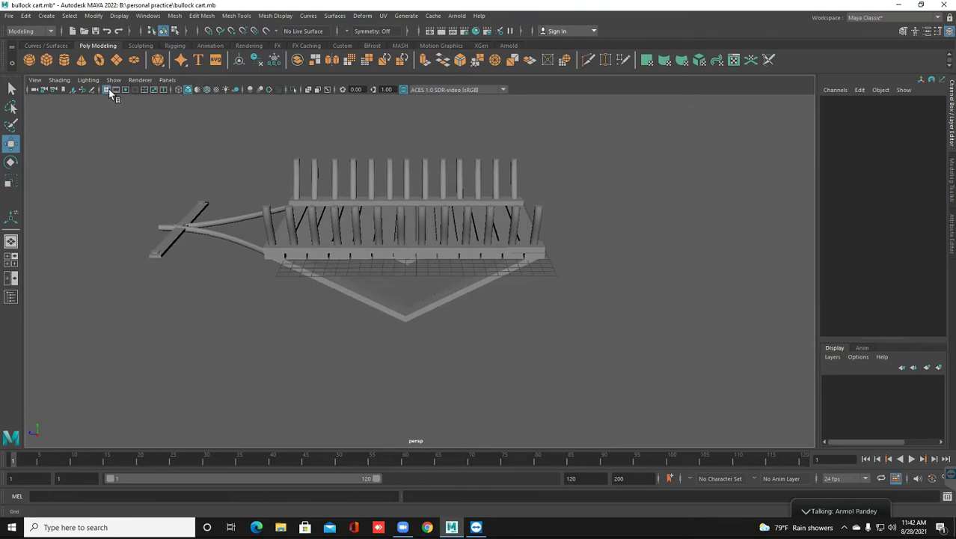
pyautogui.keyDown('alt'); pyautogui.moveTo(304, 277); pyautogui.dragTo(241, 260); pyautogui.keyUp('alt')
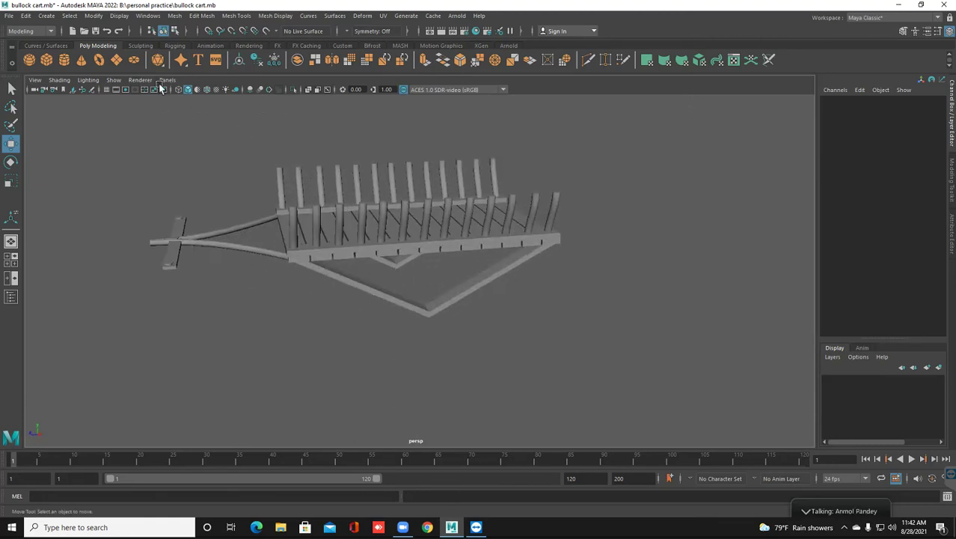
# Create a polygon cylinder and place it outside the cart's side at Translate X 18.742, Z 1.466.
pyautogui.click(67, 56)
pyautogui.keyDown('alt'); pyautogui.moveTo(332, 196); pyautogui.dragTo(392, 302); pyautogui.keyUp('alt')
pyautogui.keyDown('alt'); pyautogui.moveTo(404, 334); pyautogui.dragTo(373, 332); pyautogui.keyUp('alt')
pyautogui.scroll(5, 373, 332)
pyautogui.keyDown('alt'); pyautogui.moveTo(373, 332); pyautogui.dragTo(429, 329, button='middle'); pyautogui.keyUp('alt')
pyautogui.keyDown('alt'); pyautogui.moveTo(429, 330); pyautogui.dragTo(374, 329); pyautogui.keyUp('alt')
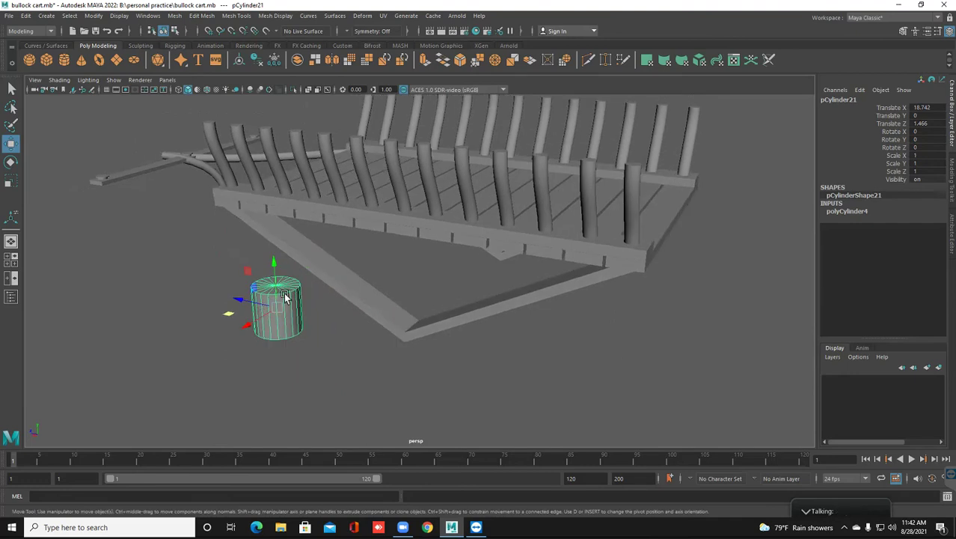
# Lay the cylinder on its side along the X axis with Rotate Z at -90.
pyautogui.press('e')
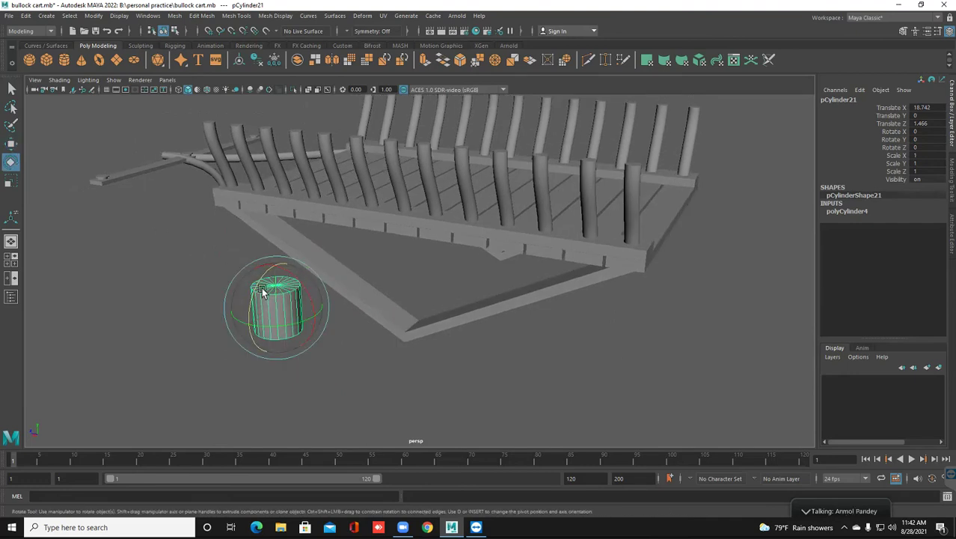
pyautogui.moveTo(261, 284); pyautogui.dragTo(246, 360)
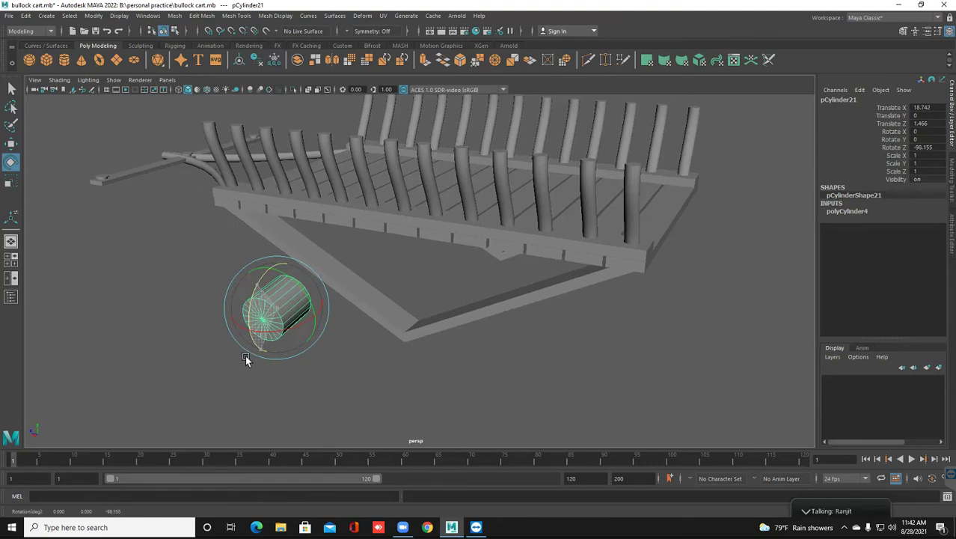
pyautogui.moveTo(297, 335); pyautogui.dragTo(270, 314)
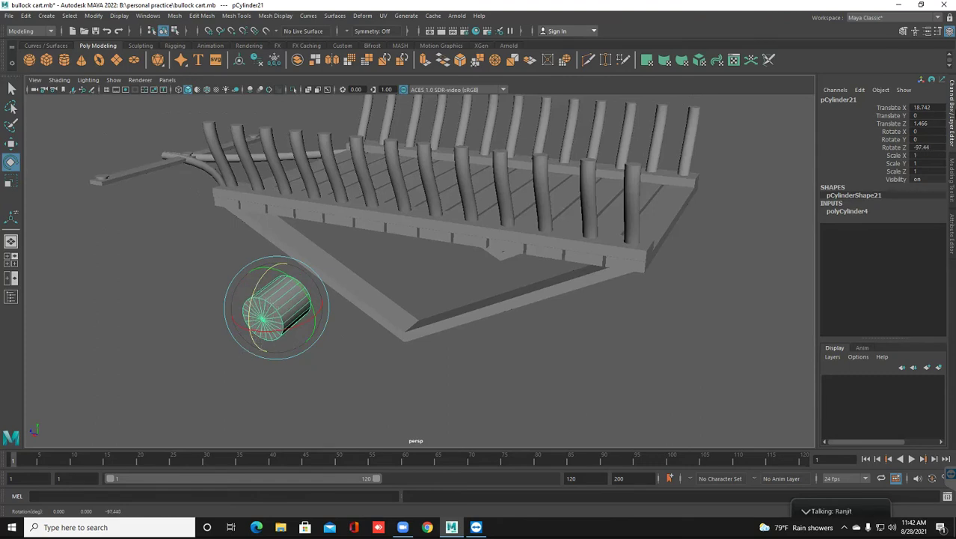
pyautogui.doubleClick(928, 146)
pyautogui.write('-90')
pyautogui.press('Return')
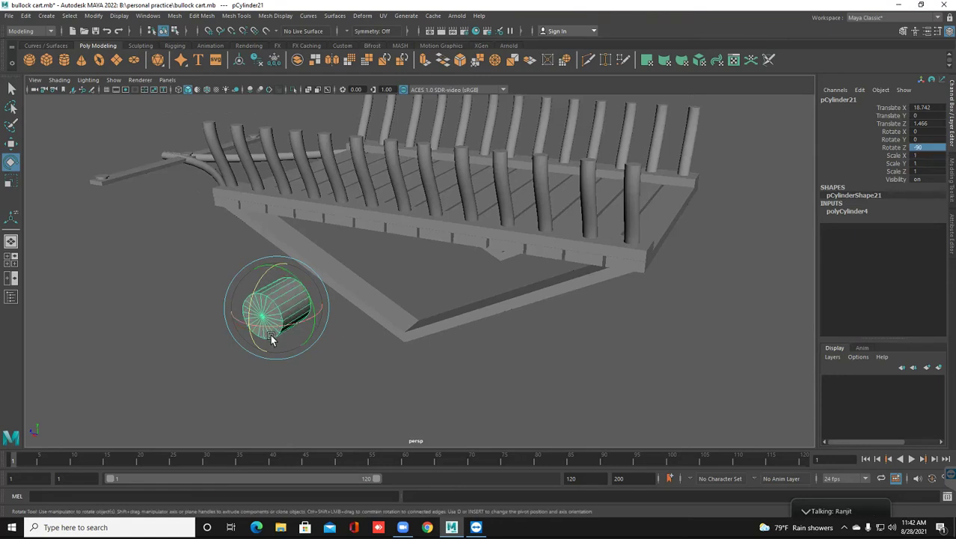
# Move the cylinder to the lower tip of the V-shaped support, at Translate X 7.976, Y -4.405, Z 0.975.
pyautogui.press('w')
pyautogui.moveTo(249, 318); pyautogui.dragTo(354, 323)
pyautogui.keyDown('alt'); pyautogui.moveTo(424, 358); pyautogui.dragTo(440, 272); pyautogui.keyUp('alt')
pyautogui.moveTo(490, 232); pyautogui.dragTo(479, 263)
pyautogui.moveTo(464, 305); pyautogui.dragTo(447, 305)
pyautogui.scroll(3, 452, 284)
pyautogui.scroll(2, 569, 239)
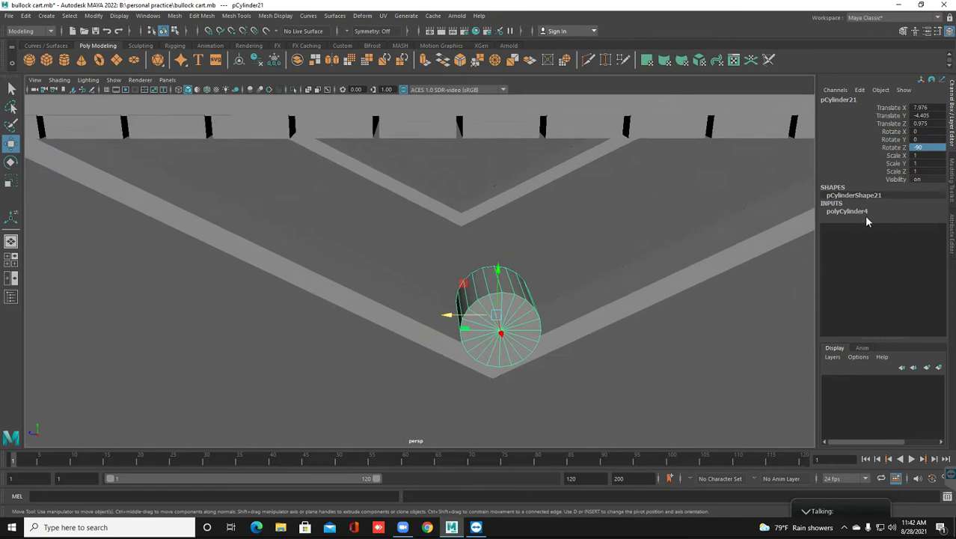
# Set the cylinder's Subdivisions Caps to 0 and center it over the V tip at Translate Z 1.206.
pyautogui.click(854, 213)
pyautogui.click(917, 251)
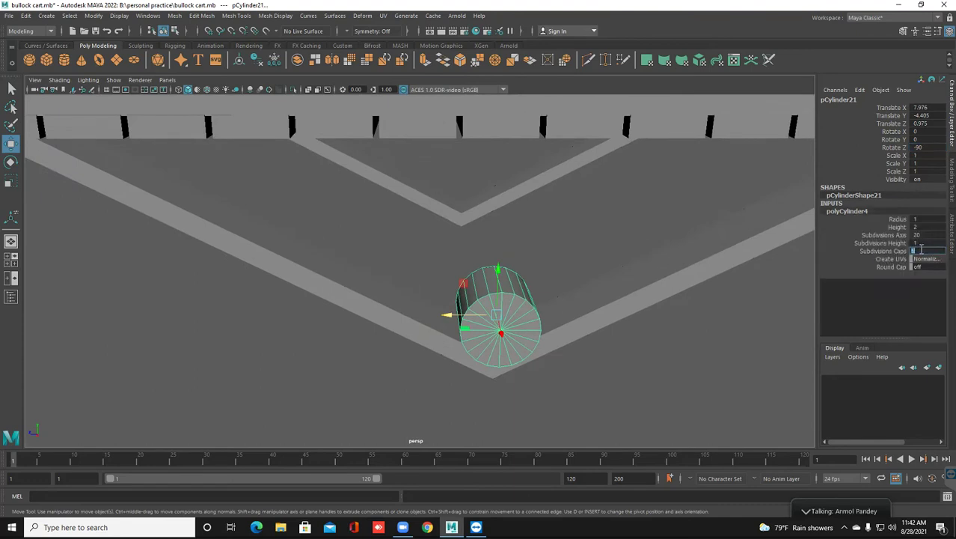
pyautogui.write('0')
pyautogui.press('Return')
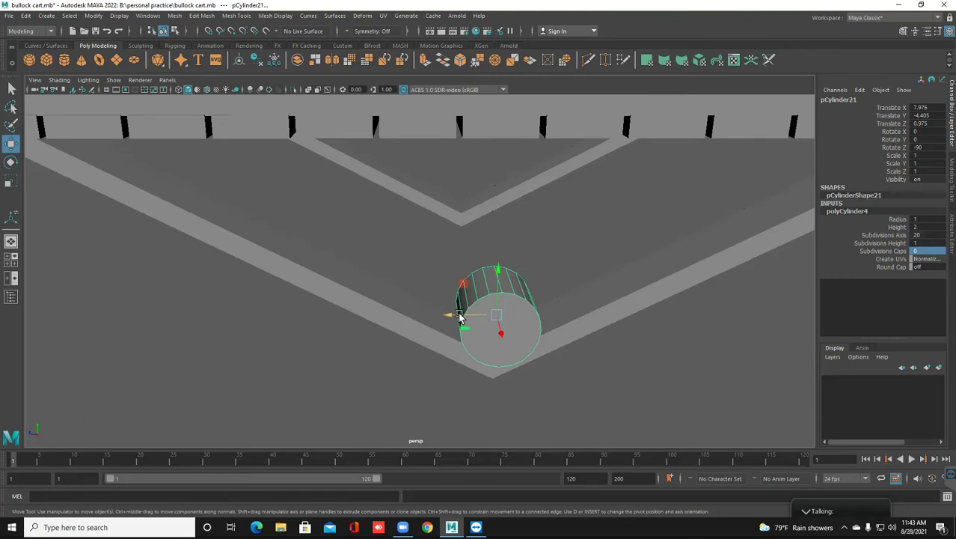
pyautogui.moveTo(461, 316); pyautogui.dragTo(451, 315)
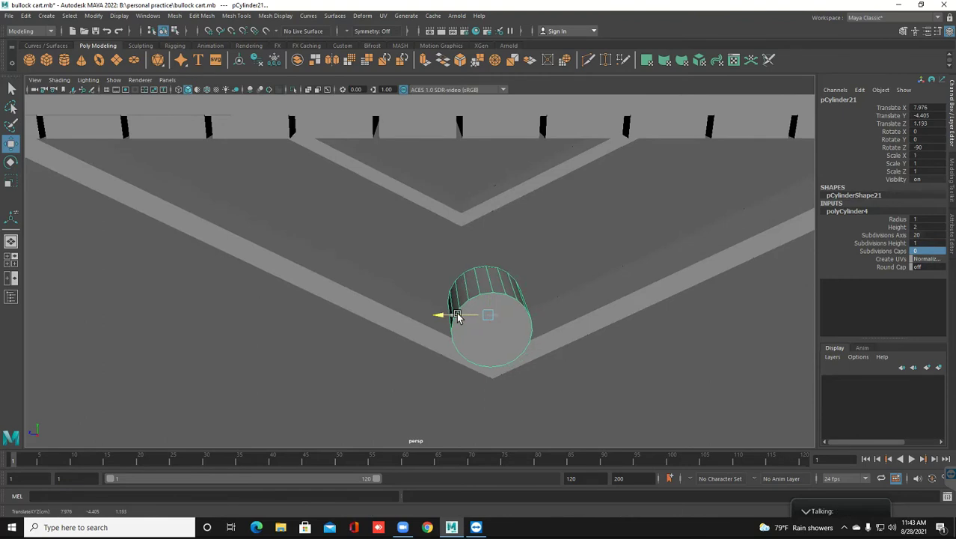
# Scale the cylinder into a long axle with Scale X and Z at 0.562 and Scale Y at 7.227.
pyautogui.click(12, 182)
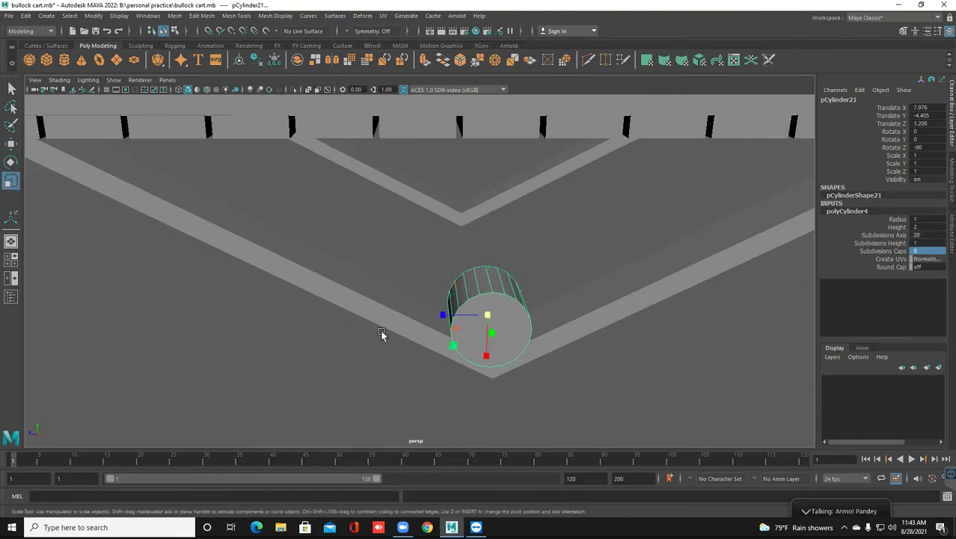
pyautogui.moveTo(459, 346); pyautogui.dragTo(490, 372)
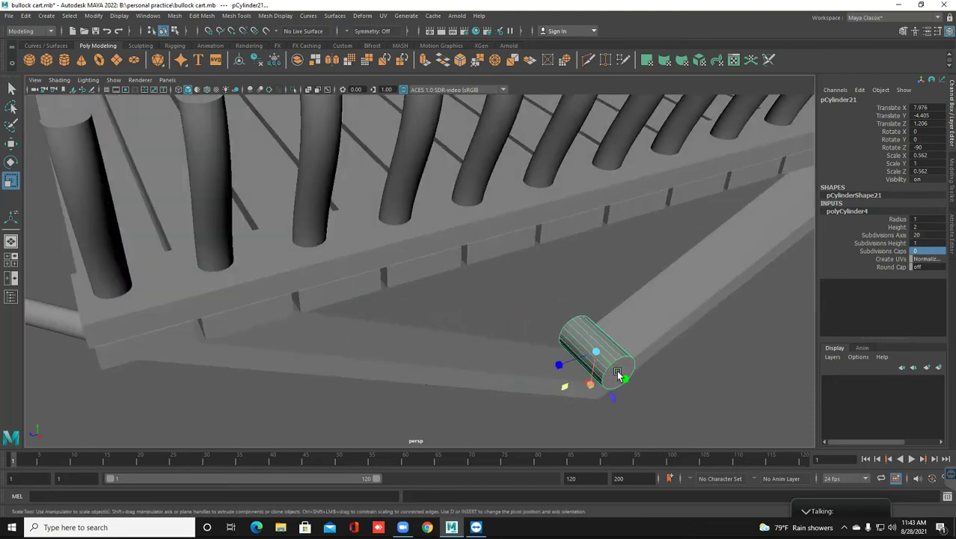
pyautogui.moveTo(626, 379); pyautogui.dragTo(873, 518)
pyautogui.scroll(-3, 565, 297)
pyautogui.keyDown('alt'); pyautogui.moveTo(536, 284); pyautogui.dragTo(411, 206, button='middle'); pyautogui.keyUp('alt')
pyautogui.keyDown('alt'); pyautogui.moveTo(394, 250); pyautogui.dragTo(398, 254); pyautogui.keyUp('alt')
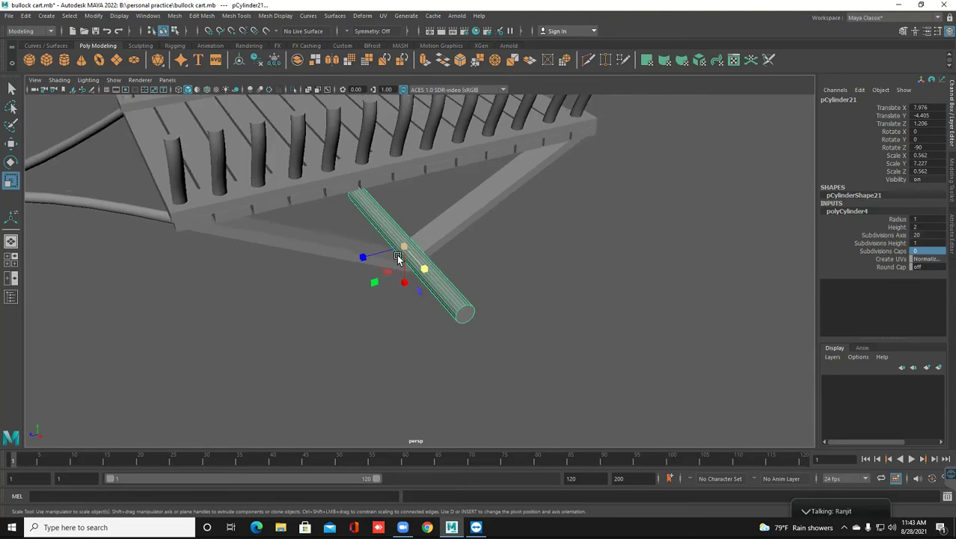
# Move the axle between the two V-shaped supports and down into their tips, at Translate X 2.803, Y -5.214.
pyautogui.press('w')
pyautogui.moveTo(405, 252); pyautogui.dragTo(377, 226, button='middle')
pyautogui.keyDown('alt'); pyautogui.moveTo(393, 280); pyautogui.dragTo(419, 309); pyautogui.keyUp('alt')
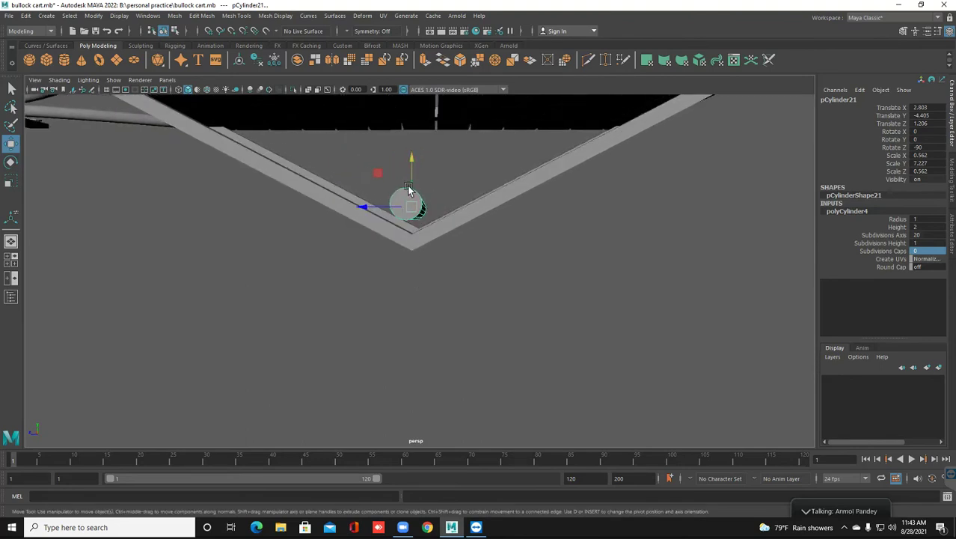
pyautogui.moveTo(409, 186); pyautogui.dragTo(406, 205)
# Pull the axle's protruding end face inward so it ends just outside the nearby V-shaped support.
pyautogui.keyDown('alt'); pyautogui.moveTo(384, 240); pyautogui.dragTo(324, 239); pyautogui.keyUp('alt')
pyautogui.moveTo(321, 241); pyautogui.dragTo(320, 262, button='right')
pyautogui.click(313, 245)
pyautogui.moveTo(296, 247); pyautogui.dragTo(320, 246)
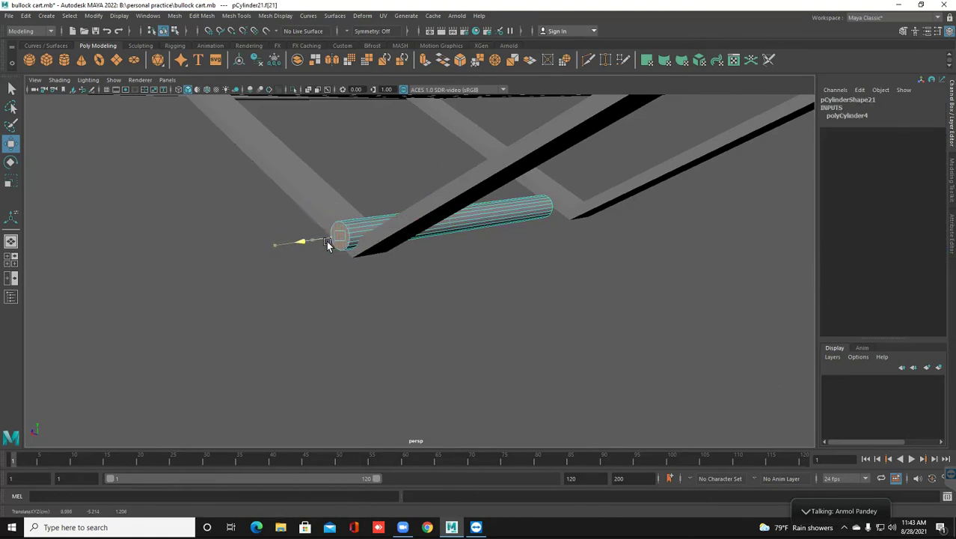
# Extend the axle's opposite end face just past the other V-shaped support, then return to object mode and deselect.
pyautogui.keyDown('alt'); pyautogui.moveTo(411, 266); pyautogui.dragTo(466, 240); pyautogui.keyUp('alt')
pyautogui.click(477, 244)
pyautogui.moveTo(453, 243); pyautogui.dragTo(517, 269)
pyautogui.moveTo(515, 254); pyautogui.dragTo(587, 239, button='right')
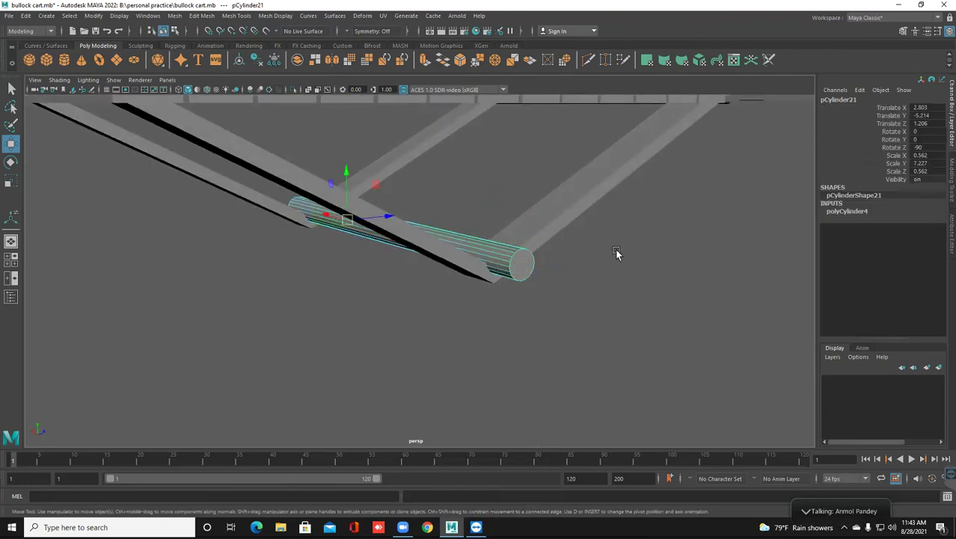
pyautogui.click(580, 258)
pyautogui.scroll(-4, 562, 299)
pyautogui.keyDown('alt'); pyautogui.moveTo(560, 300); pyautogui.dragTo(437, 276); pyautogui.keyUp('alt')
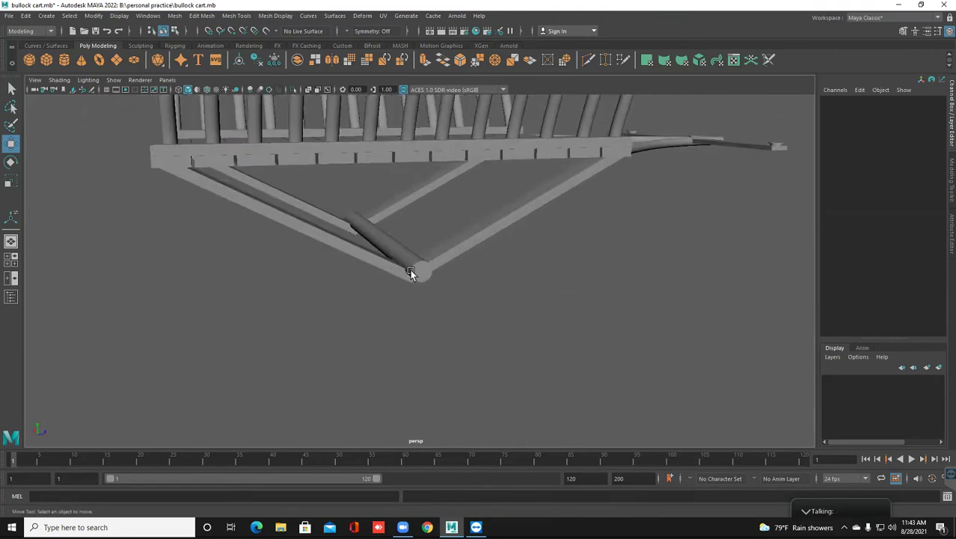
# Examine how the axle sits in the tips of the V-shaped supports.
pyautogui.click(409, 273)
pyautogui.scroll(3, 500, 265)
pyautogui.keyDown('alt'); pyautogui.moveTo(500, 265); pyautogui.dragTo(411, 180); pyautogui.keyUp('alt')
pyautogui.moveTo(452, 238)
pyautogui.keyDown('alt'); pyautogui.mouseDown()
pyautogui.moveTo(444, 237)
pyautogui.moveTo(443, 198)
pyautogui.moveTo(448, 243)
pyautogui.mouseUp(); pyautogui.keyUp('alt')
pyautogui.click(459, 288)
pyautogui.scroll(-4, 458, 287)
pyautogui.keyDown('alt'); pyautogui.moveTo(458, 287); pyautogui.dragTo(420, 282); pyautogui.keyUp('alt')
pyautogui.scroll(3, 447, 309)
pyautogui.scroll(3, 448, 306)
# Extrude the axle's near end face and scale the new face up slightly to form a flared rim.
pyautogui.click(399, 195)
pyautogui.moveTo(400, 194)
pyautogui.keyDown('alt'); pyautogui.mouseDown()
pyautogui.moveTo(402, 225)
pyautogui.moveTo(394, 205)
pyautogui.mouseUp(); pyautogui.keyUp('alt')
pyautogui.moveTo(376, 186); pyautogui.dragTo(377, 210, button='right')
pyautogui.click(381, 207)
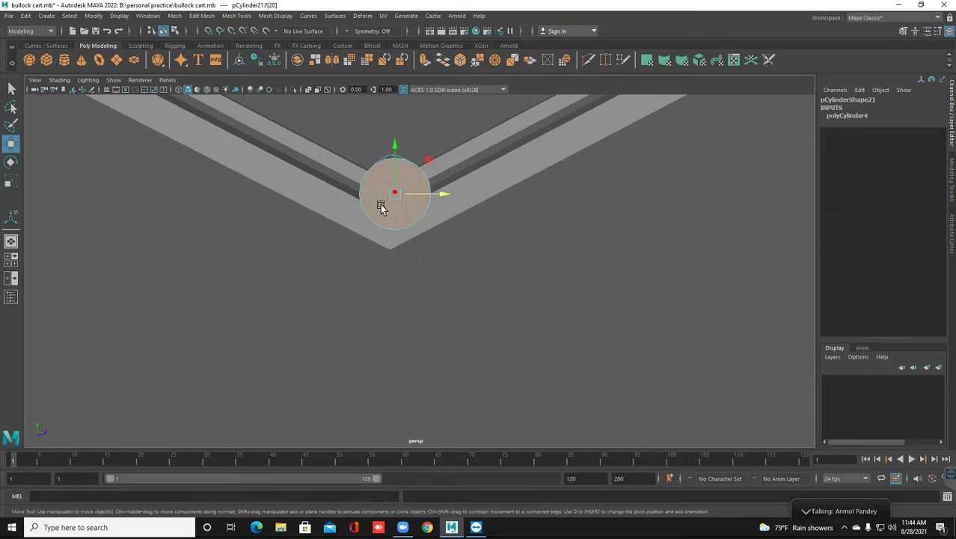
pyautogui.keyDown('alt'); pyautogui.moveTo(381, 207); pyautogui.dragTo(395, 256); pyautogui.keyUp('alt')
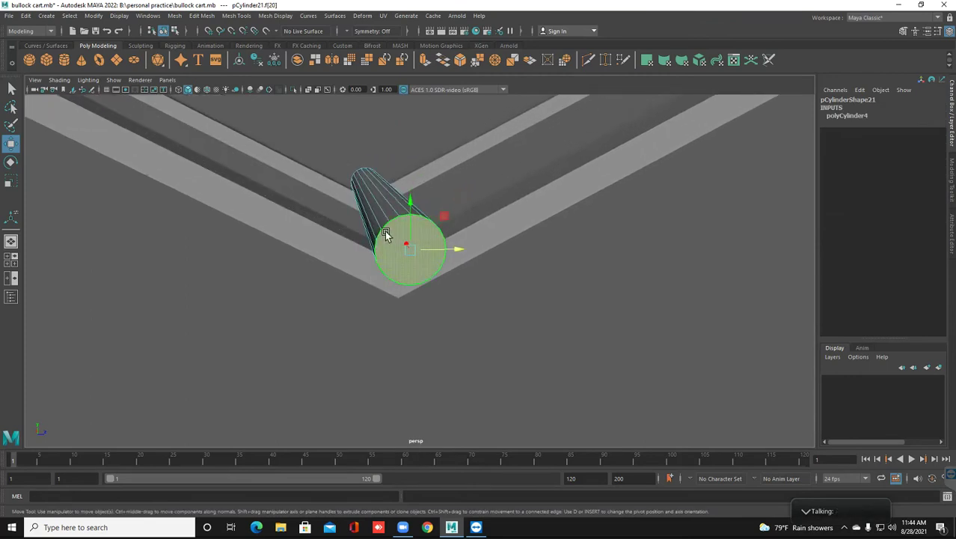
pyautogui.keyDown('alt'); pyautogui.moveTo(397, 268); pyautogui.dragTo(390, 266); pyautogui.keyUp('alt')
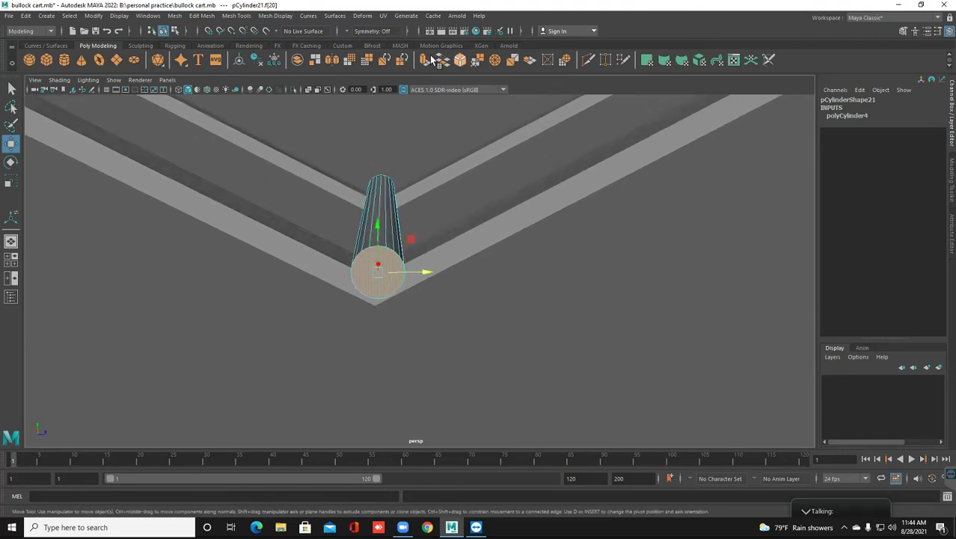
pyautogui.click(448, 59)
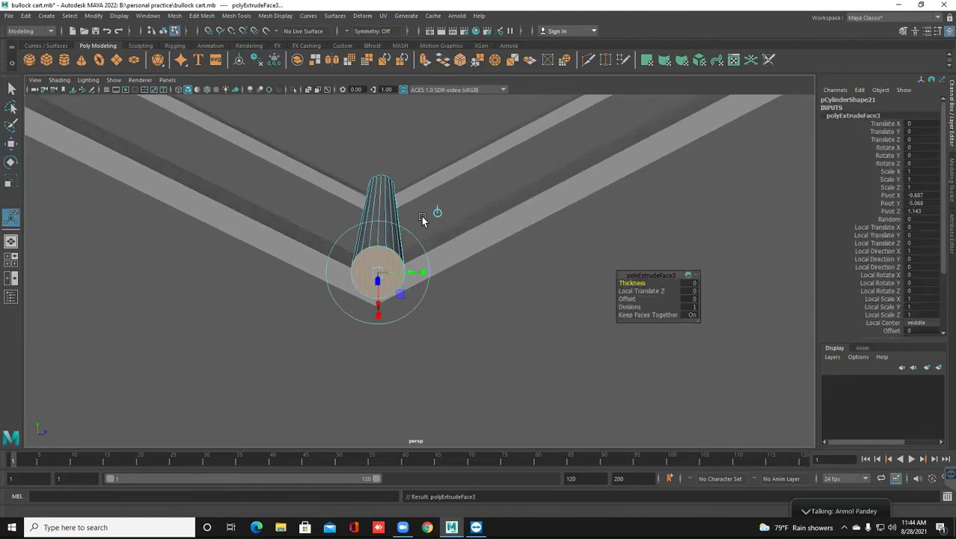
pyautogui.click(9, 183)
pyautogui.moveTo(375, 276); pyautogui.dragTo(380, 276)
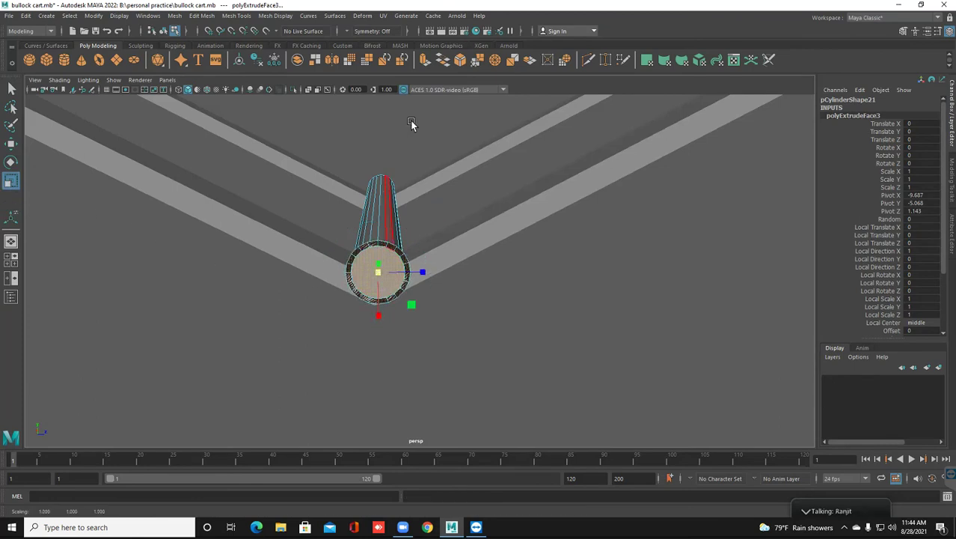
# Extrude the flared end face outward again with a Local Translate Z of 0.144.
pyautogui.click(423, 61)
pyautogui.keyDown('alt'); pyautogui.moveTo(382, 293); pyautogui.dragTo(399, 317); pyautogui.keyUp('alt')
pyautogui.keyDown('alt'); pyautogui.moveTo(399, 318); pyautogui.dragTo(424, 339, button='middle'); pyautogui.keyUp('alt')
pyautogui.moveTo(444, 364); pyautogui.dragTo(377, 354)
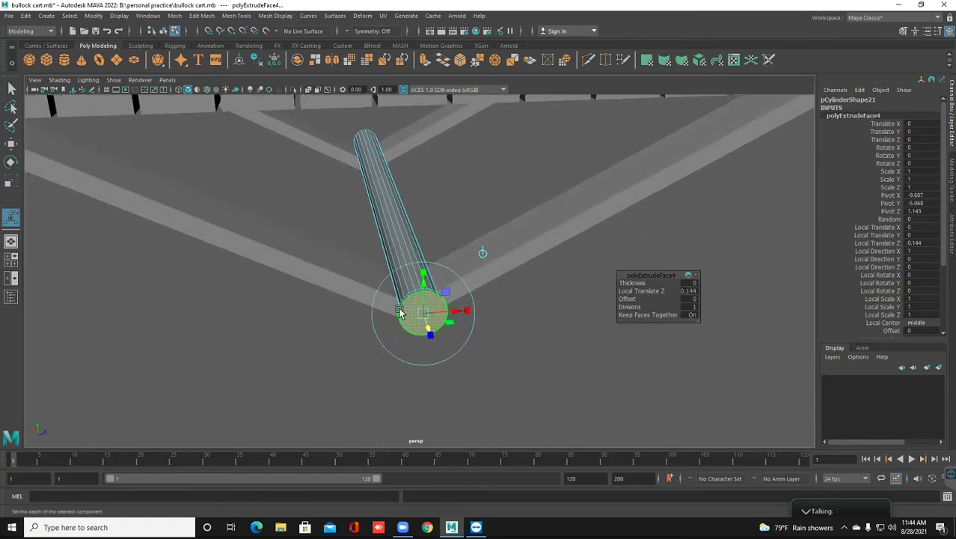
pyautogui.keyDown('alt'); pyautogui.moveTo(360, 317); pyautogui.dragTo(410, 345); pyautogui.keyUp('alt')
# Select the axle's flared end face and poke it into triangles meeting at a center vertex.
pyautogui.moveTo(414, 278); pyautogui.dragTo(487, 228, button='right')
pyautogui.moveTo(421, 268); pyautogui.dragTo(466, 213, button='right')
pyautogui.moveTo(423, 252); pyautogui.dragTo(424, 287, button='right')
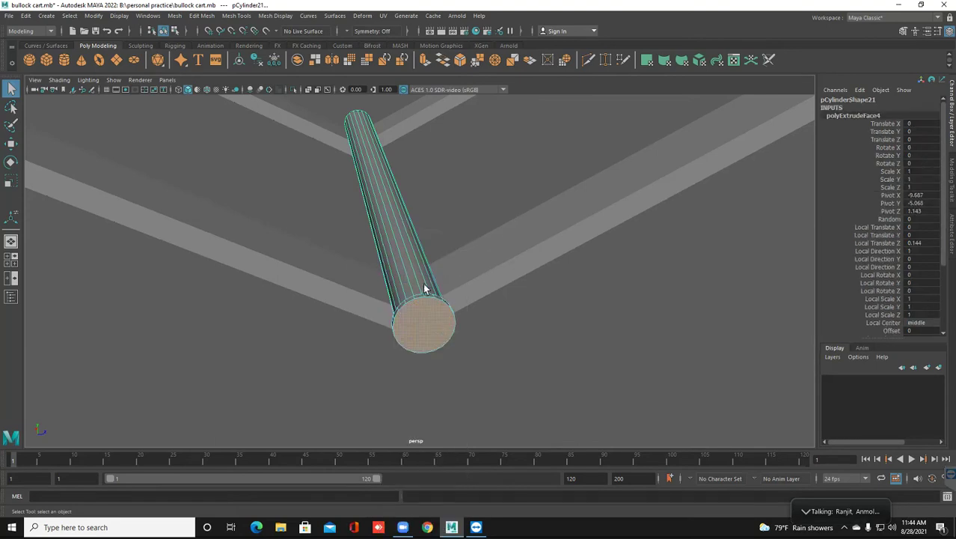
pyautogui.click(418, 326)
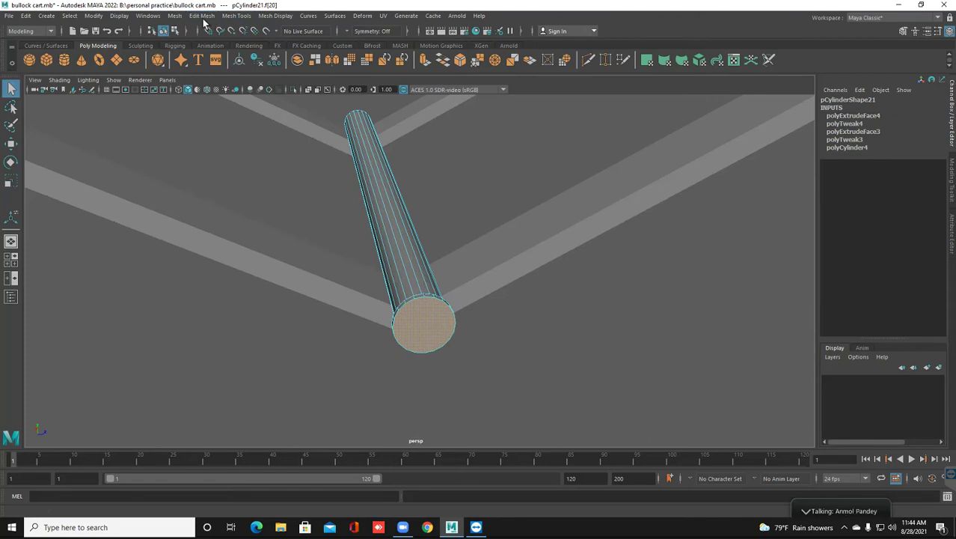
pyautogui.click(202, 16)
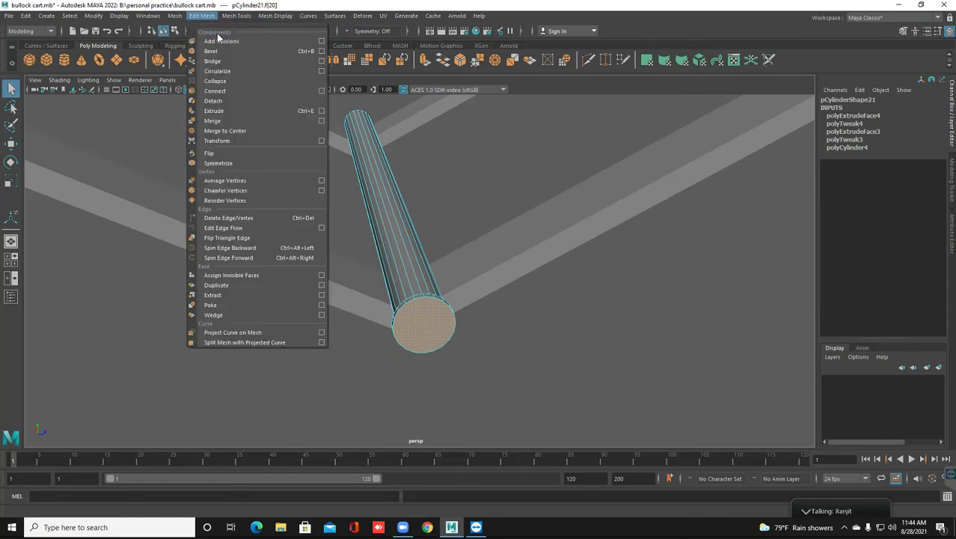
pyautogui.click(222, 305)
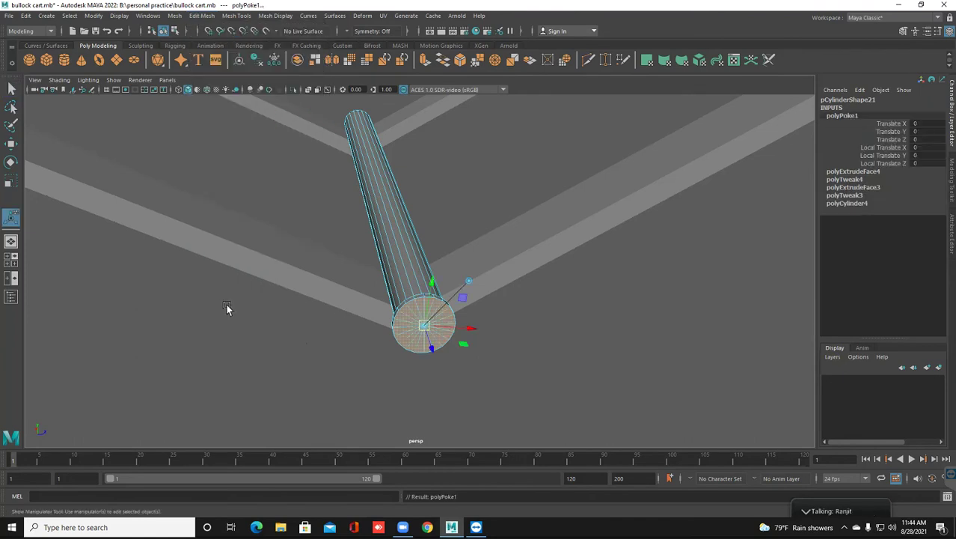
# Pull the center vertex of the poked end face outward along the axle to form a pointed cone.
pyautogui.scroll(3, 294, 335)
pyautogui.keyDown('alt'); pyautogui.moveTo(291, 307); pyautogui.dragTo(285, 300, button='middle'); pyautogui.keyUp('alt')
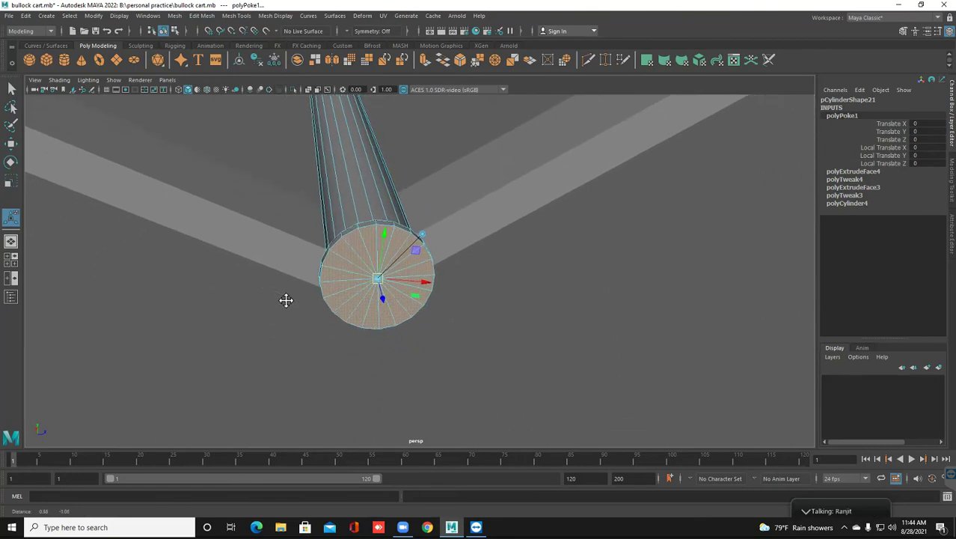
pyautogui.scroll(3, 299, 333)
pyautogui.keyDown('alt'); pyautogui.moveTo(299, 333); pyautogui.dragTo(293, 299, button='middle'); pyautogui.keyUp('alt')
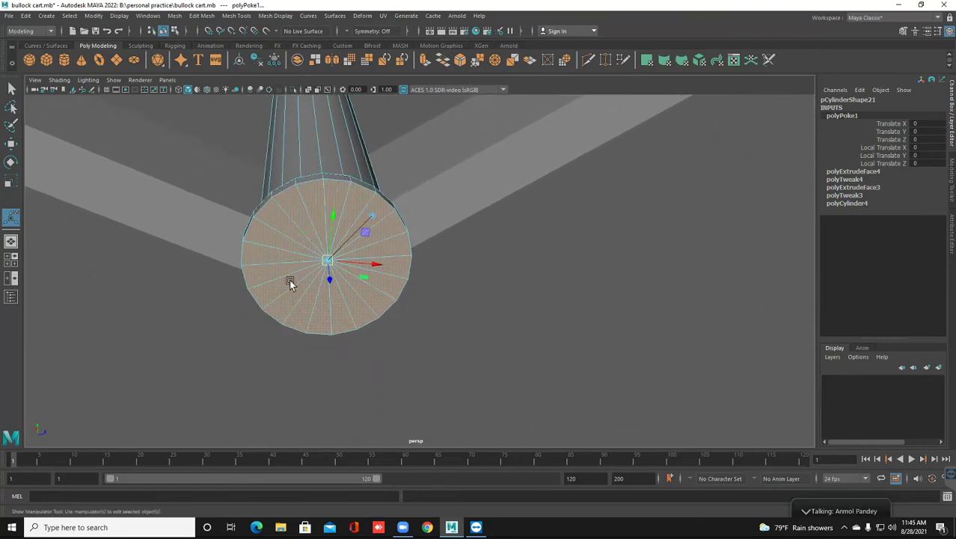
pyautogui.moveTo(310, 221); pyautogui.dragTo(274, 220, button='right')
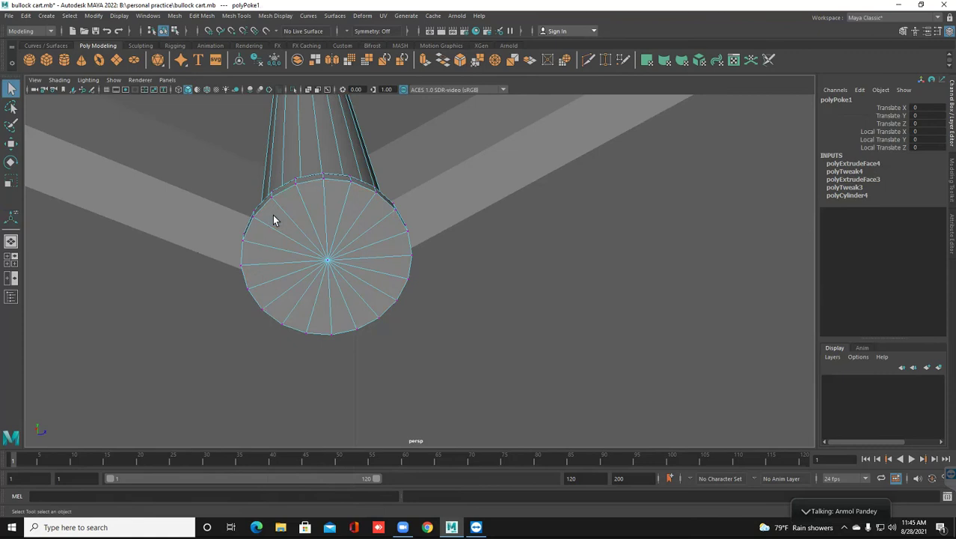
pyautogui.click(327, 263)
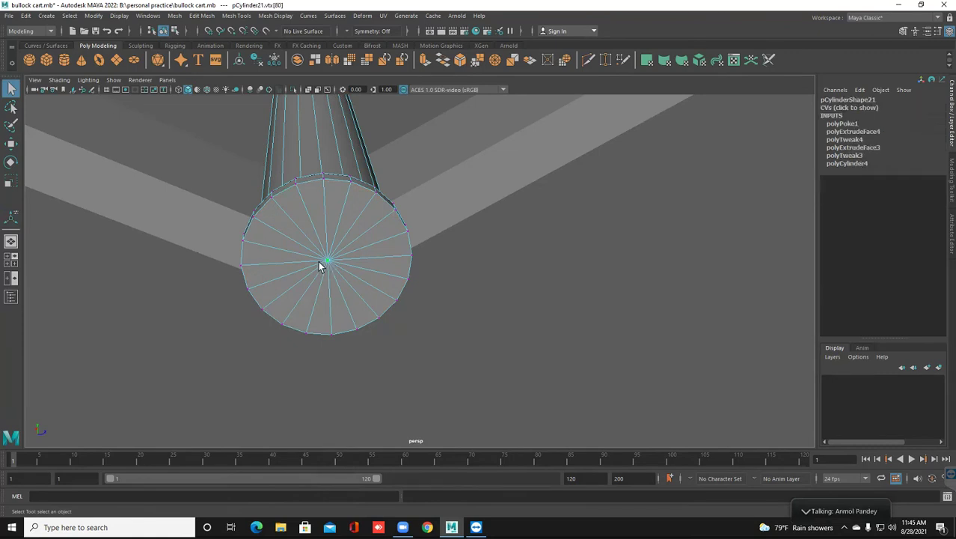
pyautogui.scroll(-2, 319, 266)
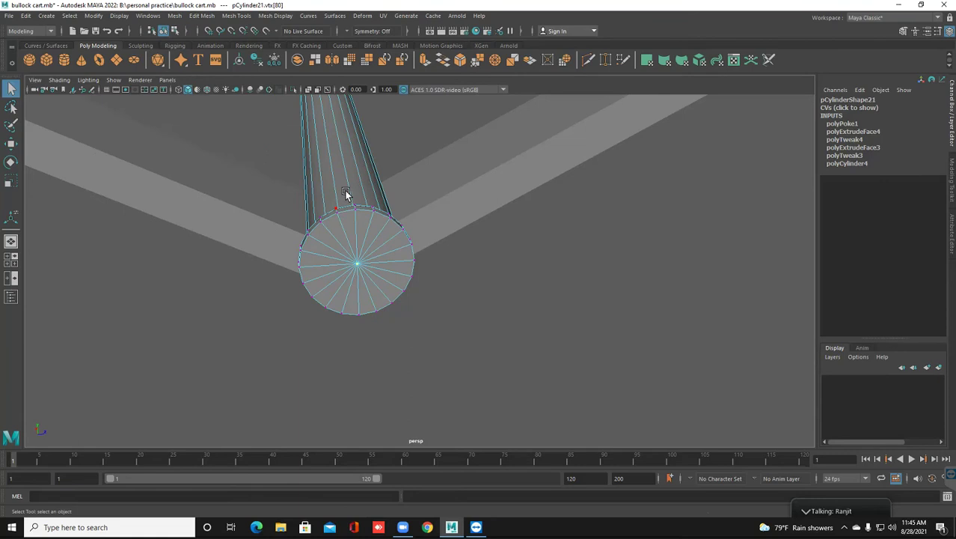
pyautogui.press('w')
pyautogui.moveTo(355, 258); pyautogui.dragTo(373, 308)
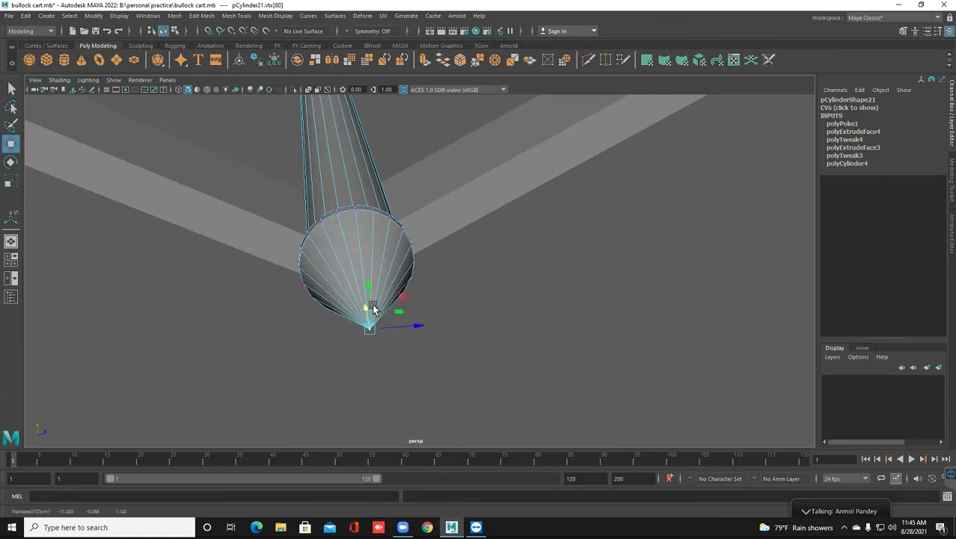
# Shorten the cone by moving its tip vertex back toward the axle, then return to object mode and deselect.
pyautogui.press('f')
pyautogui.moveTo(325, 288)
pyautogui.keyDown('alt'); pyautogui.mouseDown()
pyautogui.moveTo(281, 281)
pyautogui.moveTo(309, 287)
pyautogui.mouseUp(); pyautogui.keyUp('alt')
pyautogui.scroll(-9, 336, 297)
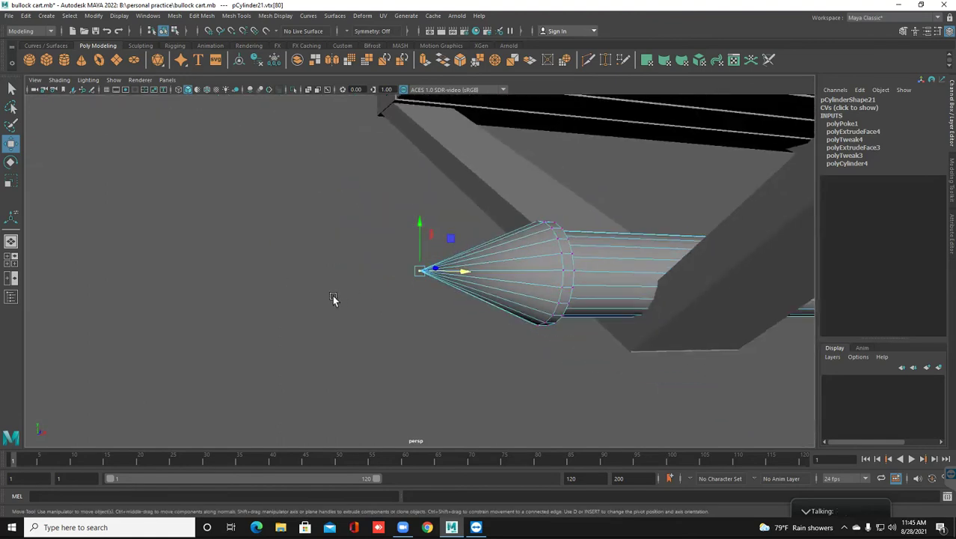
pyautogui.keyDown('alt'); pyautogui.moveTo(334, 301); pyautogui.dragTo(313, 308, button='middle'); pyautogui.keyUp('alt')
pyautogui.keyDown('alt'); pyautogui.moveTo(312, 303); pyautogui.dragTo(342, 298); pyautogui.keyUp('alt')
pyautogui.moveTo(427, 264); pyautogui.dragTo(447, 262)
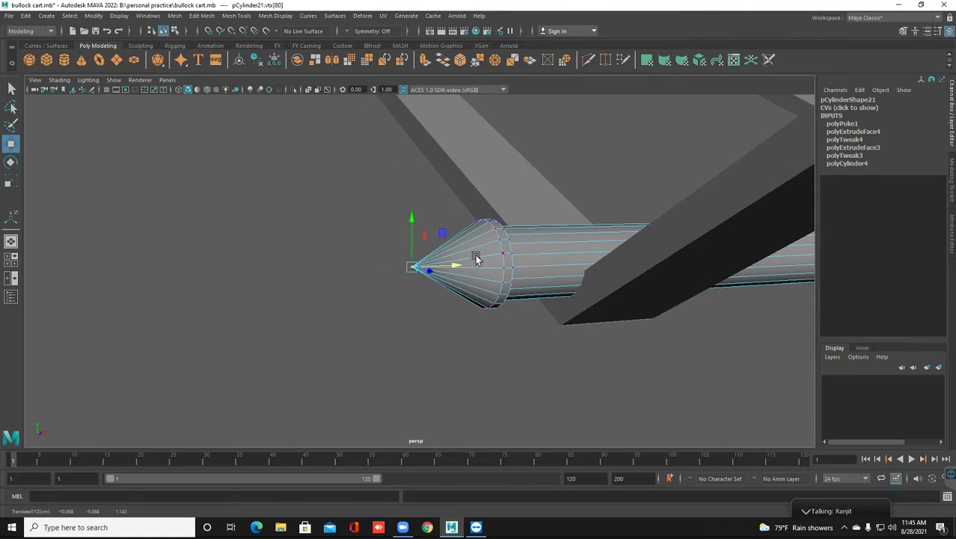
pyautogui.rightClick(476, 253)
pyautogui.moveTo(507, 238); pyautogui.dragTo(499, 240, button='right')
pyautogui.click(372, 237)
# Move the whole axle slightly along its length toward the end that has no cone.
pyautogui.scroll(-4, 465, 302)
pyautogui.keyDown('alt'); pyautogui.moveTo(466, 301); pyautogui.dragTo(519, 308); pyautogui.keyUp('alt')
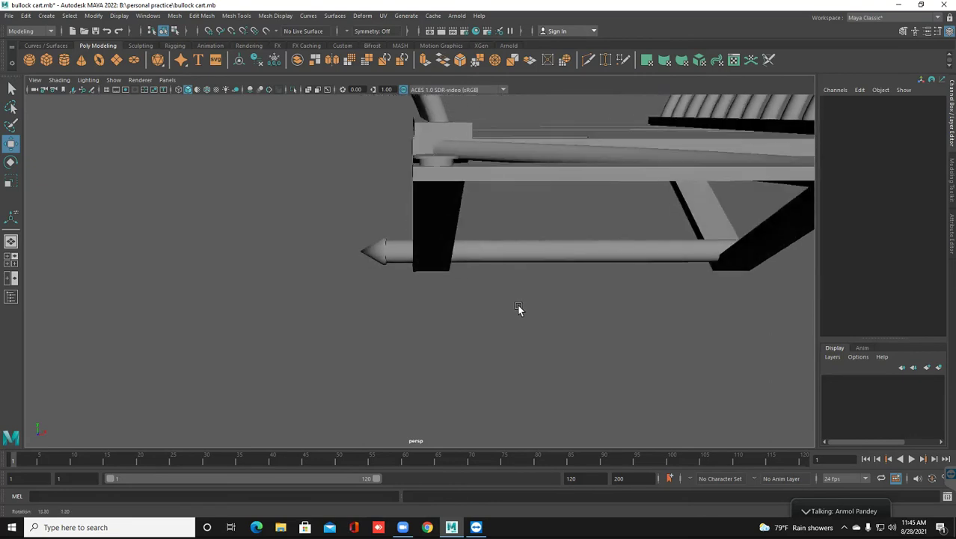
pyautogui.click(487, 255)
pyautogui.moveTo(667, 254); pyautogui.dragTo(684, 253)
# Extrude the axle's opposite, flat end face and scale the new face up slightly into a matching flared rim.
pyautogui.keyDown('alt'); pyautogui.moveTo(580, 278); pyautogui.dragTo(506, 245); pyautogui.keyUp('alt')
pyautogui.moveTo(467, 227); pyautogui.dragTo(475, 284, button='right')
pyautogui.keyDown('alt'); pyautogui.moveTo(476, 285); pyautogui.dragTo(516, 300); pyautogui.keyUp('alt')
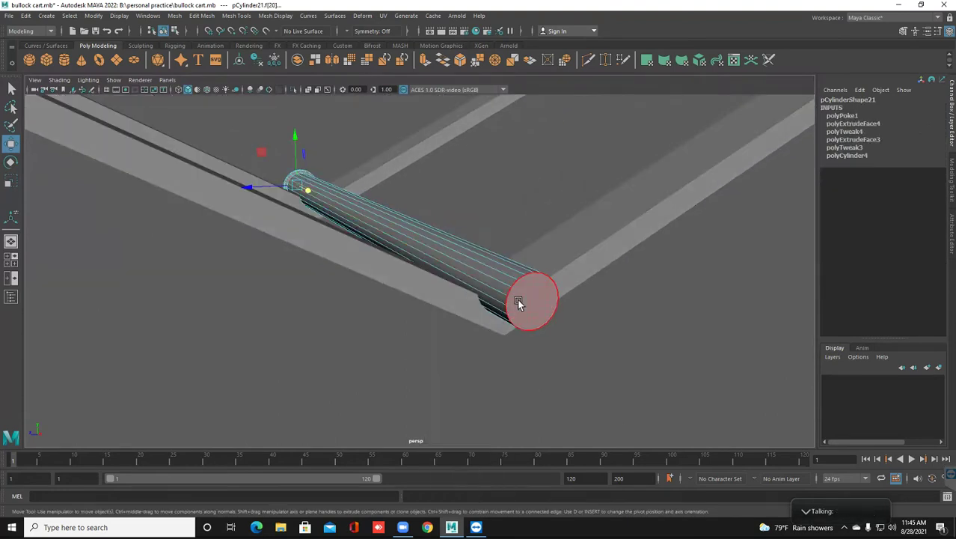
pyautogui.click(516, 299)
pyautogui.moveTo(542, 312); pyautogui.dragTo(488, 279)
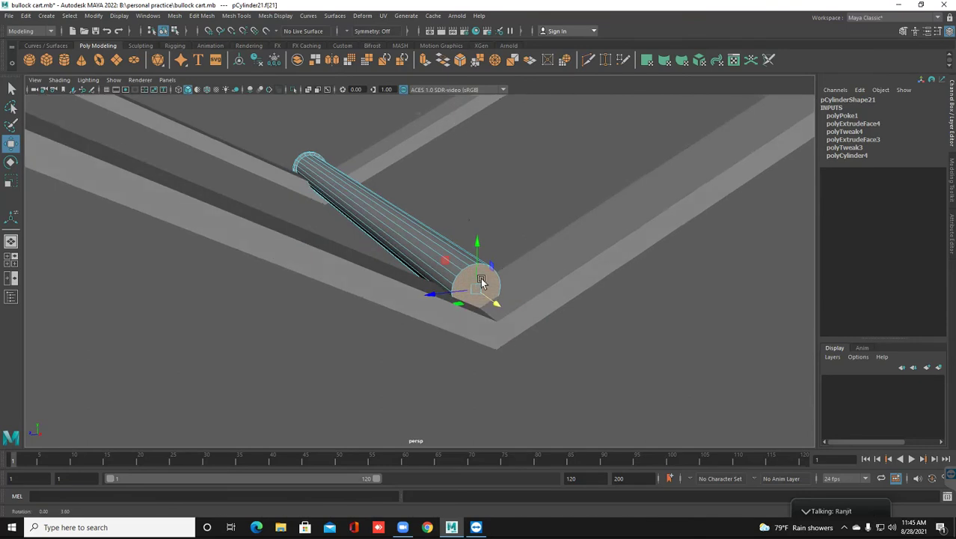
pyautogui.click(424, 62)
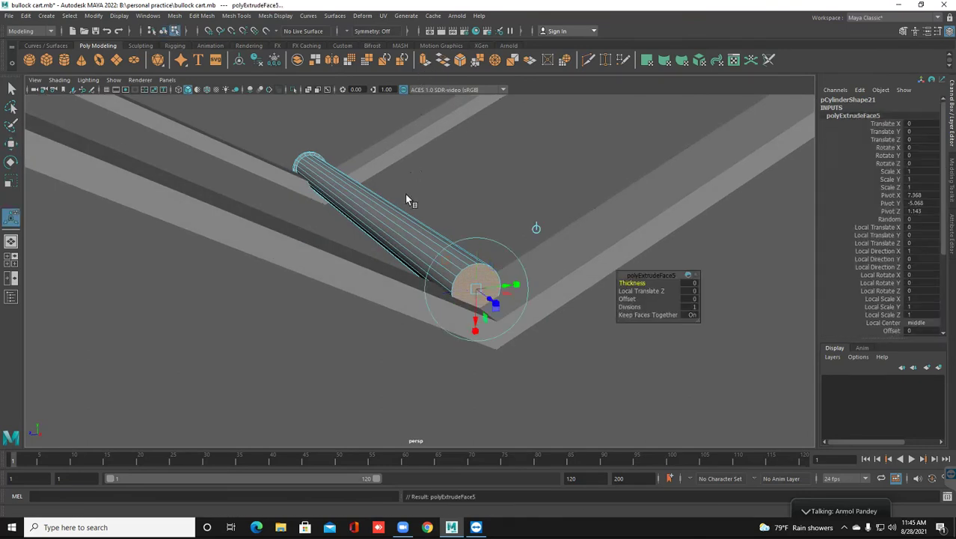
pyautogui.click(11, 181)
pyautogui.moveTo(473, 289)
pyautogui.mouseDown()
pyautogui.moveTo(484, 294)
pyautogui.moveTo(481, 276)
pyautogui.mouseUp()
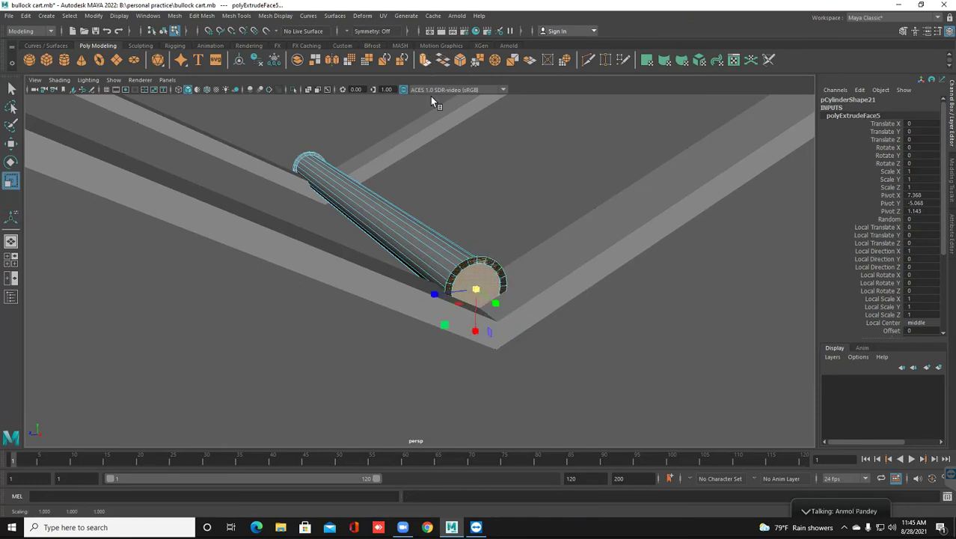
# Extrude this flared face outward with a Local Translate Z of 0.186 and poke it into triangles.
pyautogui.hotkey('ctrl', 'e')
pyautogui.moveTo(487, 295); pyautogui.dragTo(491, 299)
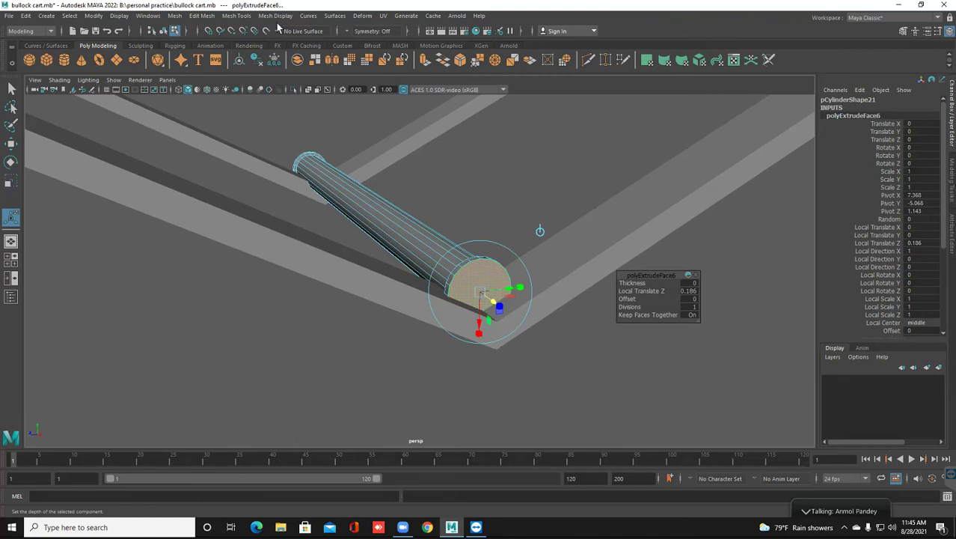
pyautogui.click(202, 15)
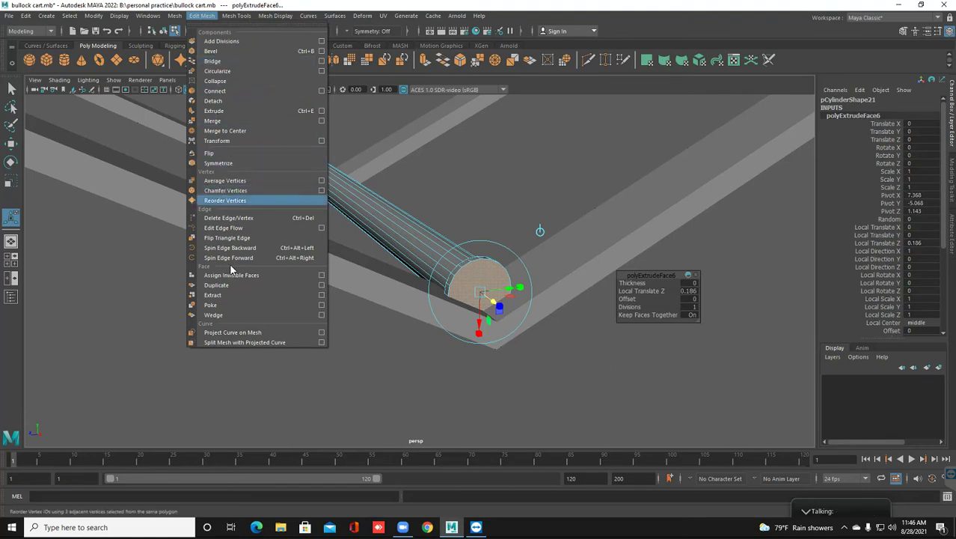
pyautogui.click(213, 306)
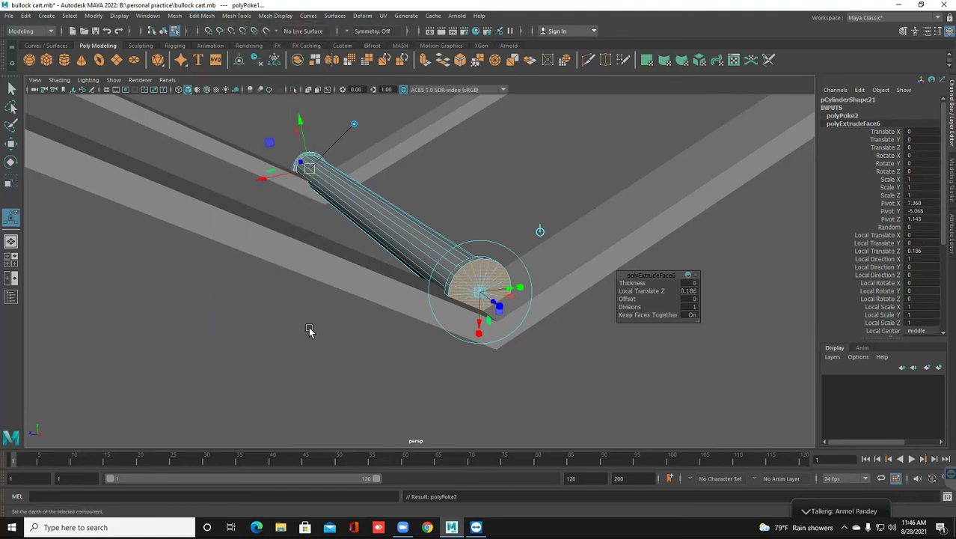
# Pull the center vertex of the newly poked face outward to form a second pointed cone.
pyautogui.rightClick(472, 272)
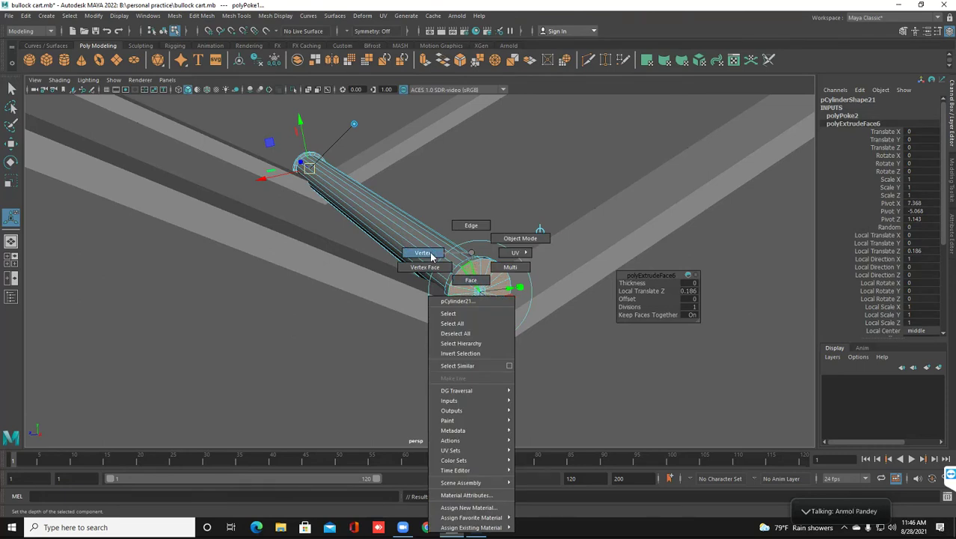
pyautogui.click(432, 255)
pyautogui.click(481, 293)
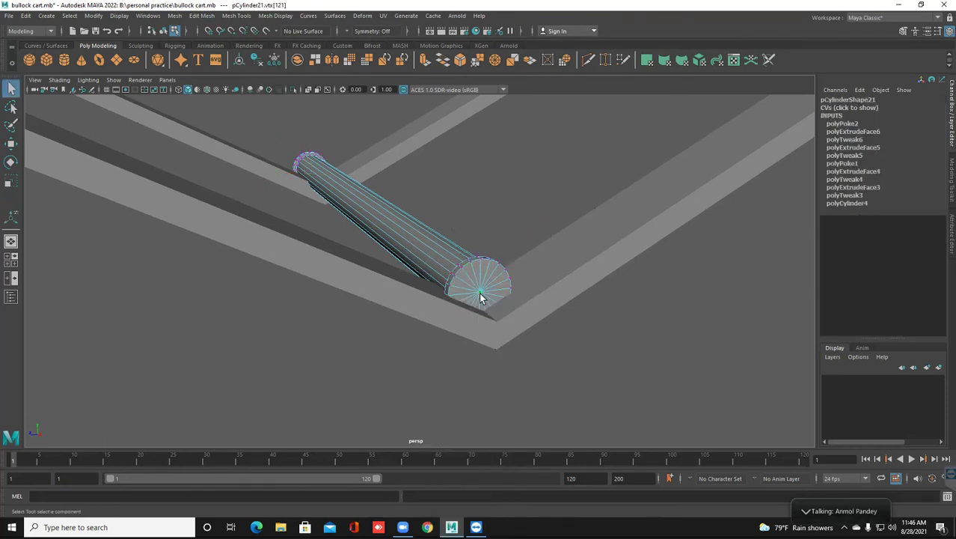
pyautogui.press('w')
pyautogui.moveTo(498, 310); pyautogui.dragTo(525, 335)
pyautogui.hotkey('ctrl', 'z')
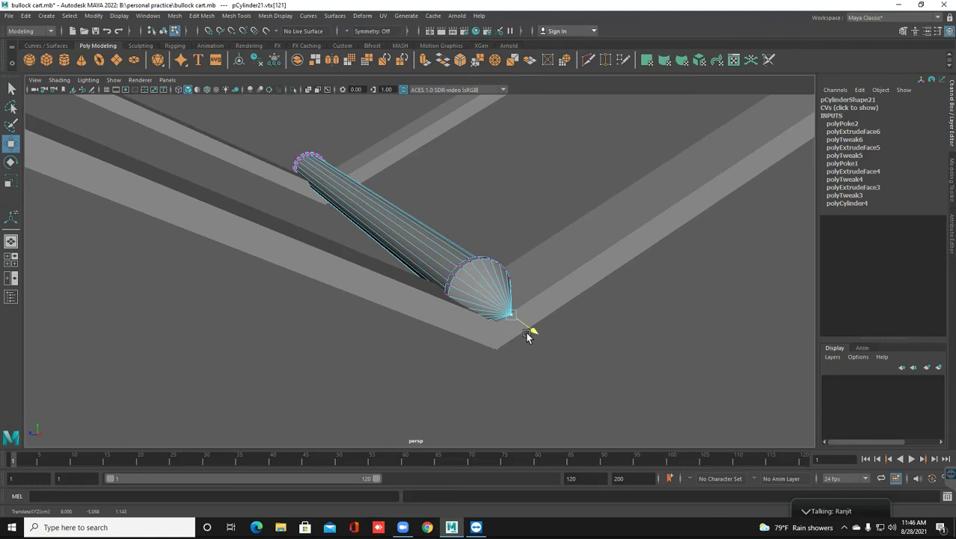
# Move all vertices of this coned end outward past the V-shaped support, then return to object mode and deselect.
pyautogui.rightClick(464, 280)
pyautogui.moveTo(442, 266); pyautogui.dragTo(417, 262, button='right')
pyautogui.keyDown('alt'); pyautogui.moveTo(418, 272); pyautogui.dragTo(490, 278); pyautogui.keyUp('alt')
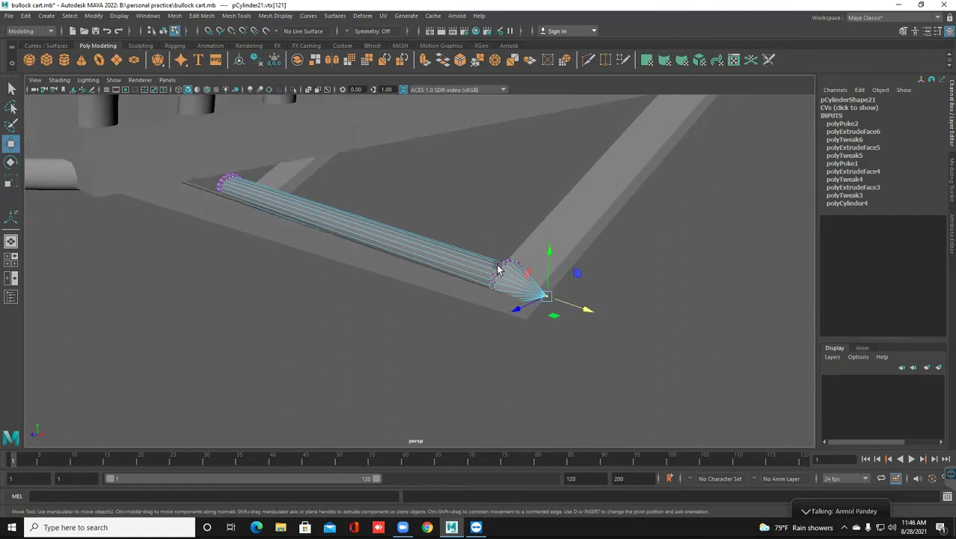
pyautogui.moveTo(432, 201); pyautogui.dragTo(580, 352)
pyautogui.moveTo(566, 306); pyautogui.dragTo(599, 319)
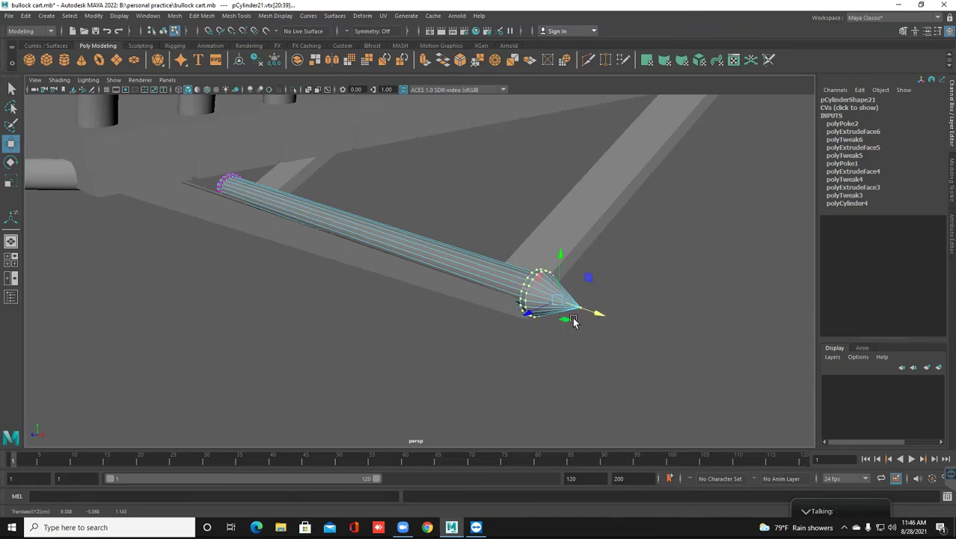
pyautogui.moveTo(531, 286); pyautogui.dragTo(594, 236, button='right')
pyautogui.click(610, 283)
# Align the axle with the lower joint of the V-shaped supports, at about Translate Y -5.16 and Translate Z 1.097.
pyautogui.scroll(-5, 605, 306)
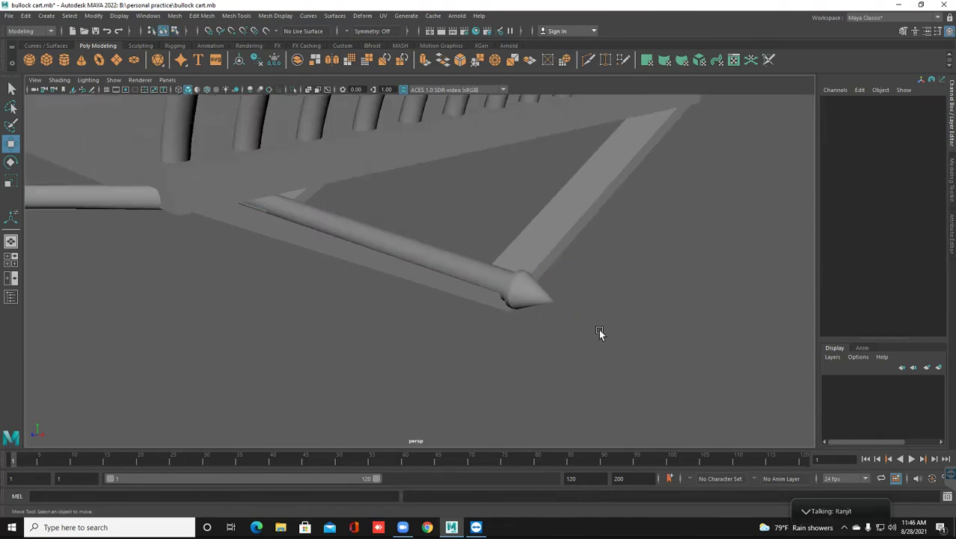
pyautogui.keyDown('alt'); pyautogui.moveTo(564, 350); pyautogui.dragTo(408, 324); pyautogui.keyUp('alt')
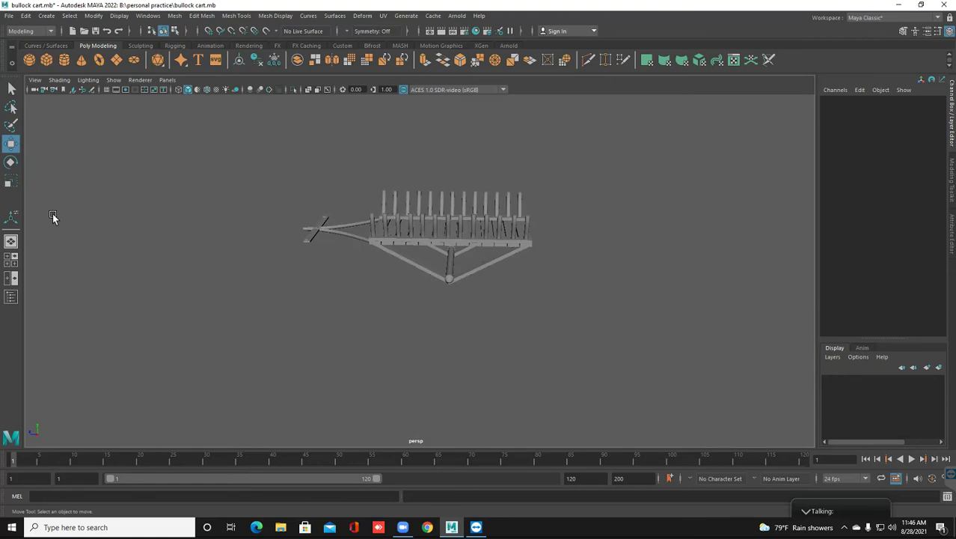
pyautogui.click(14, 265)
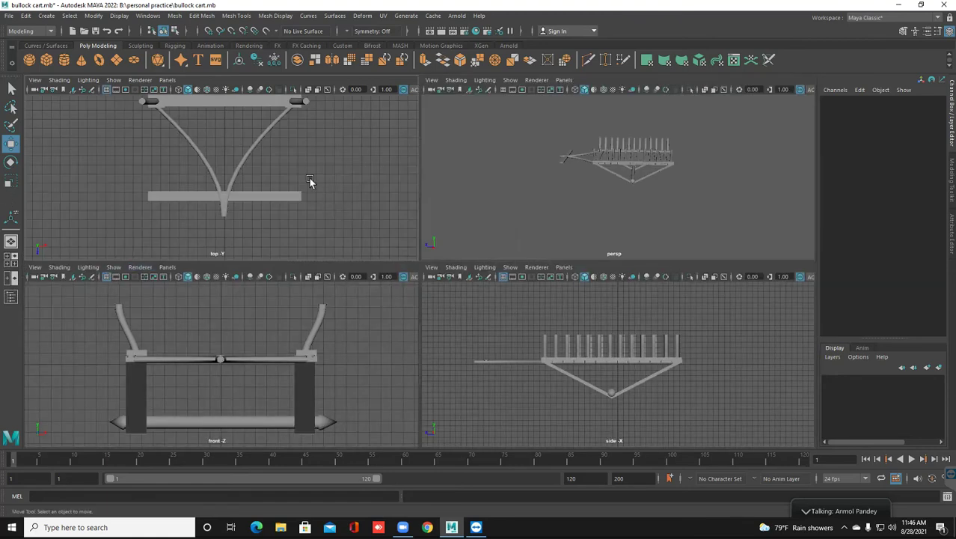
pyautogui.scroll(-4, 284, 180)
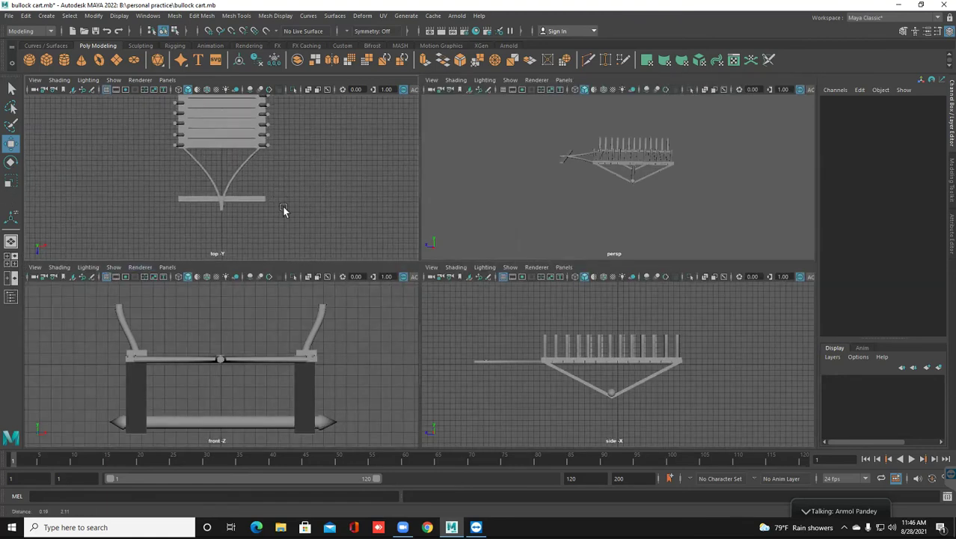
pyautogui.scroll(-4, 299, 345)
pyautogui.scroll(5, 620, 344)
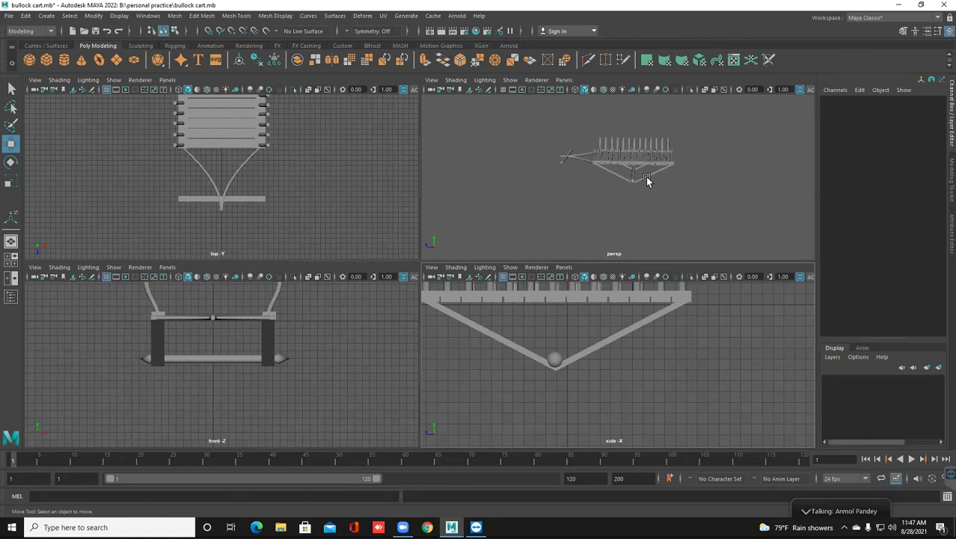
pyautogui.click(555, 360)
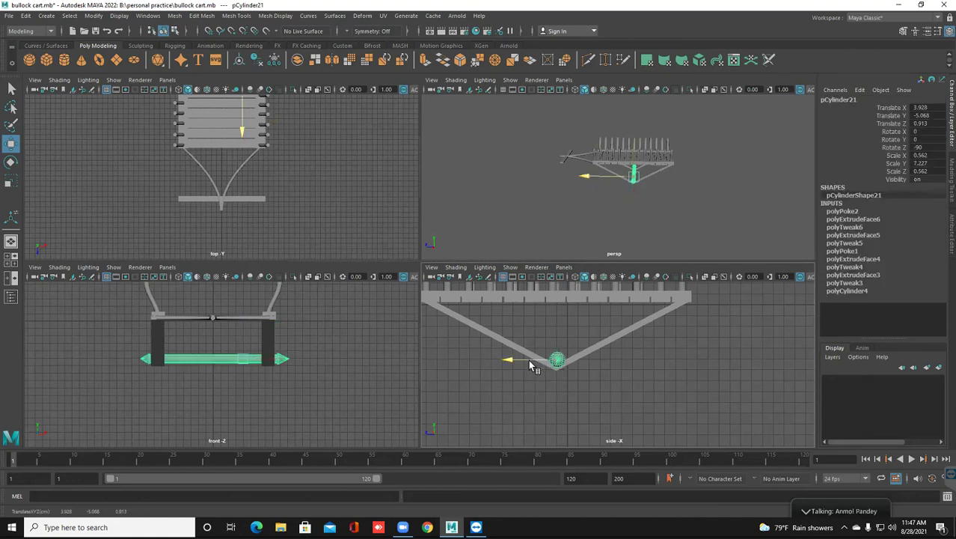
pyautogui.moveTo(529, 361); pyautogui.dragTo(555, 341)
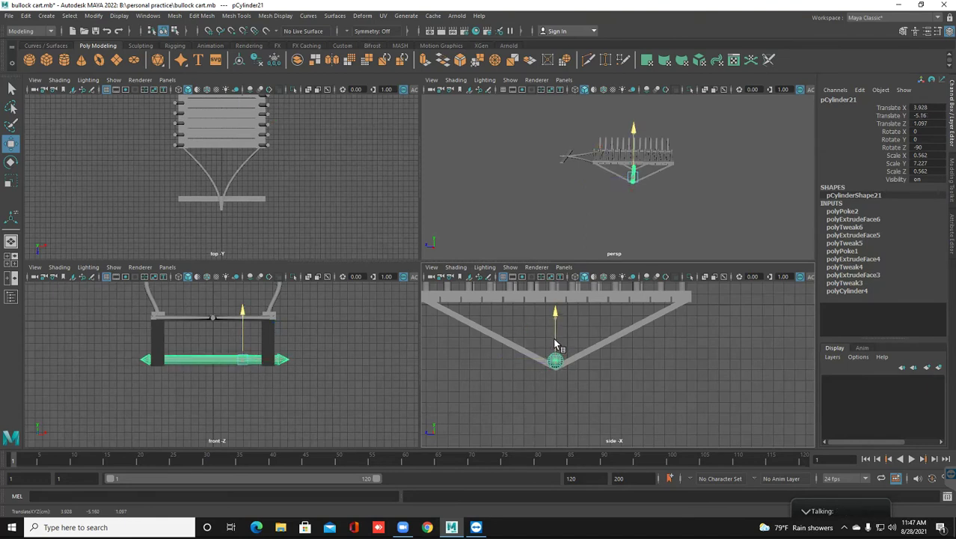
# Create a polygon cylinder and place it over one pointed axle end, at about X -9.646, Y -5.11, Z 1.066.
pyautogui.scroll(3, 548, 395)
pyautogui.keyDown('alt'); pyautogui.moveTo(572, 395); pyautogui.dragTo(592, 393, button='middle'); pyautogui.keyUp('alt')
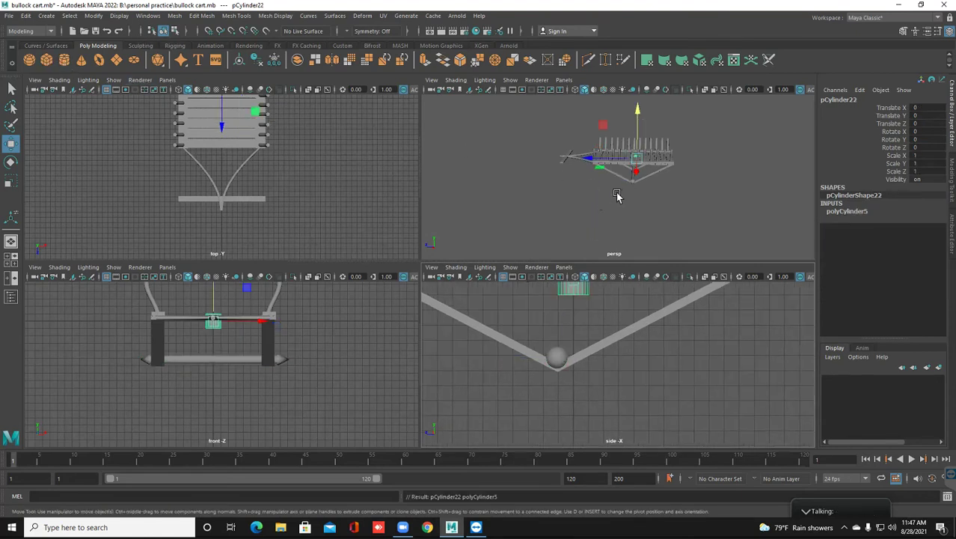
pyautogui.keyDown('alt'); pyautogui.moveTo(576, 378); pyautogui.dragTo(585, 379, button='middle'); pyautogui.keyUp('alt')
pyautogui.moveTo(581, 293); pyautogui.dragTo(566, 358)
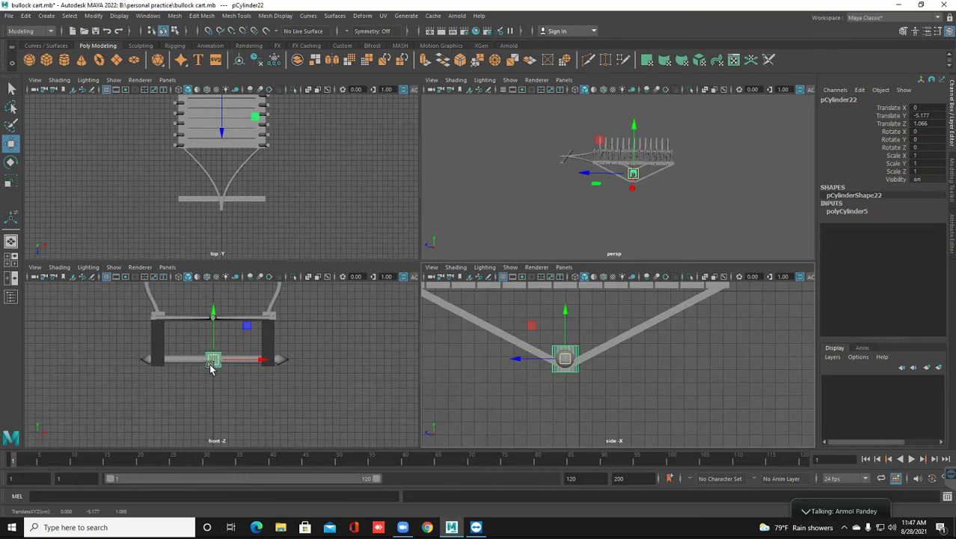
pyautogui.moveTo(213, 362); pyautogui.dragTo(141, 360)
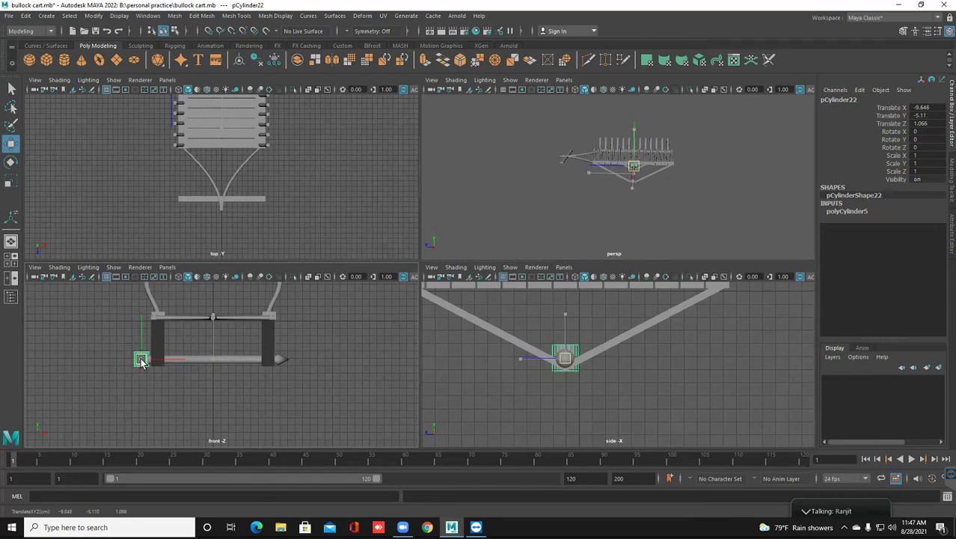
# Rotate the new cylinder to 90 degrees about Z so that it lies along the axle.
pyautogui.click(11, 163)
pyautogui.moveTo(157, 319); pyautogui.dragTo(115, 340)
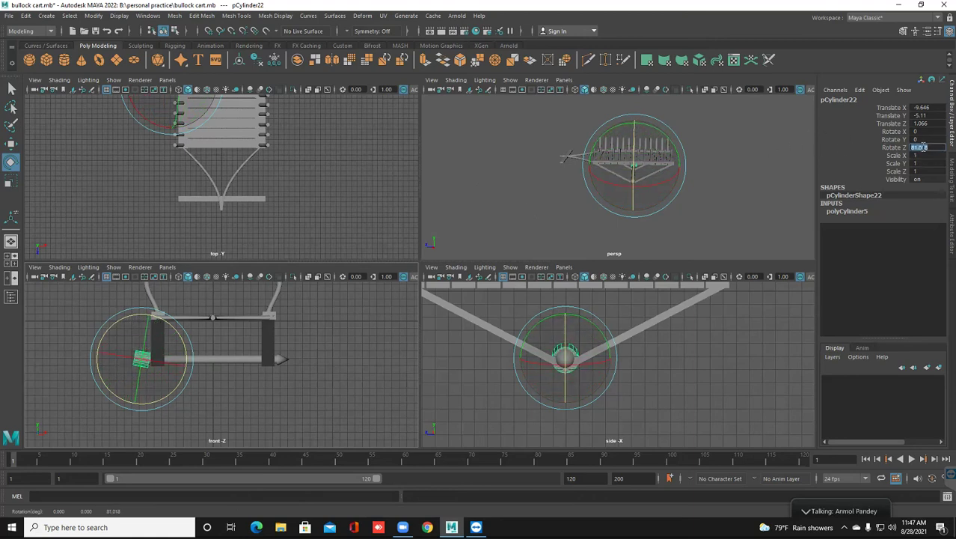
pyautogui.write('90')
pyautogui.press('Return')
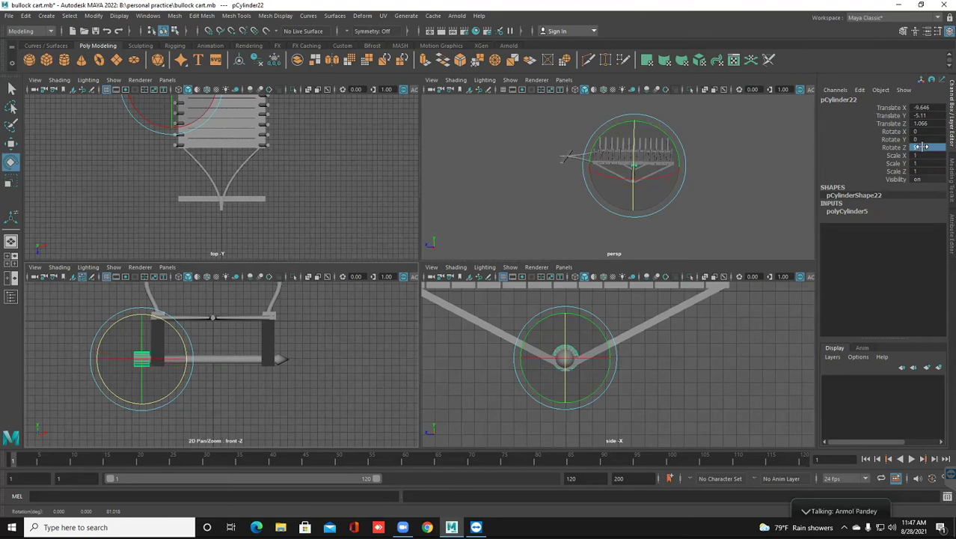
# Move the cylinder along the axle to the opposite pointed end, at about Translate X 9.244.
pyautogui.scroll(3, 549, 388)
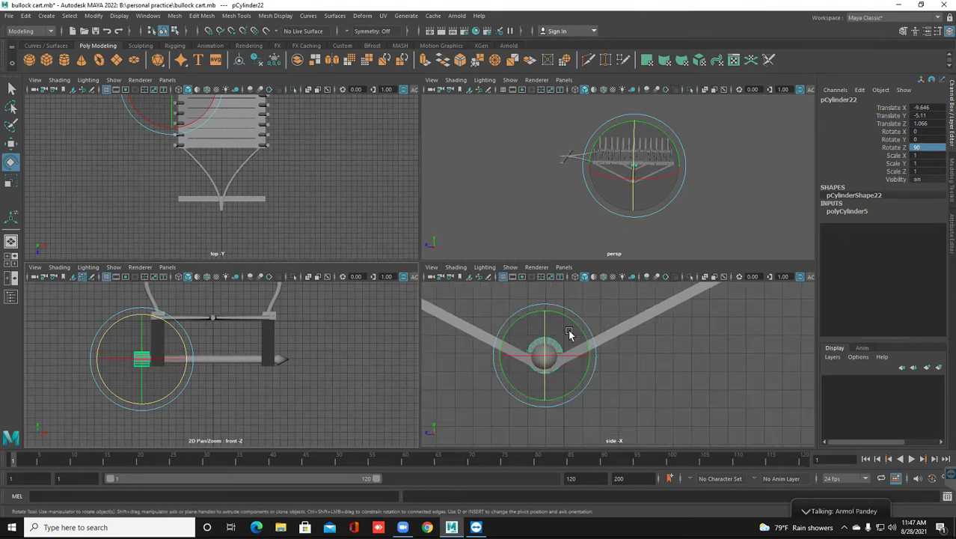
pyautogui.press('w')
pyautogui.moveTo(148, 360); pyautogui.dragTo(310, 375)
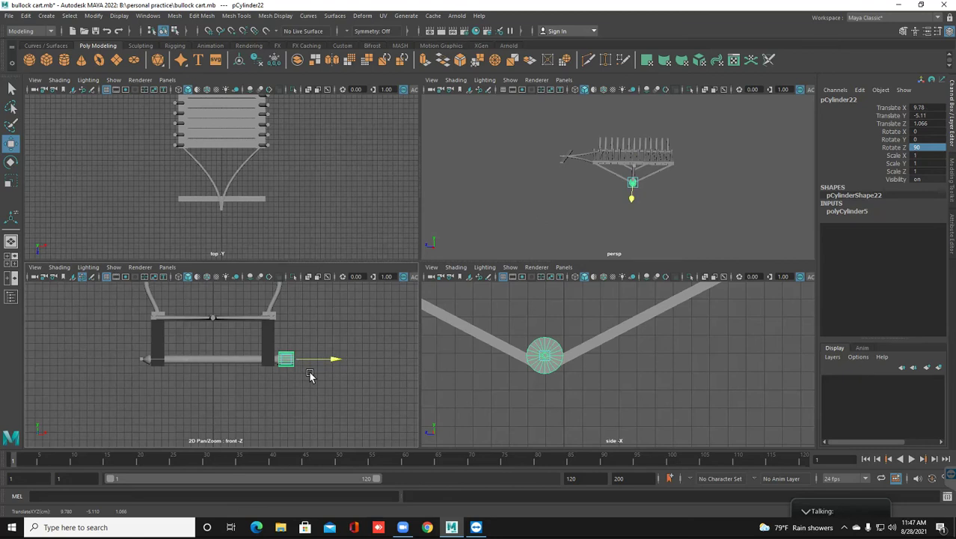
pyautogui.moveTo(306, 376); pyautogui.dragTo(304, 375)
pyautogui.scroll(4, 526, 374)
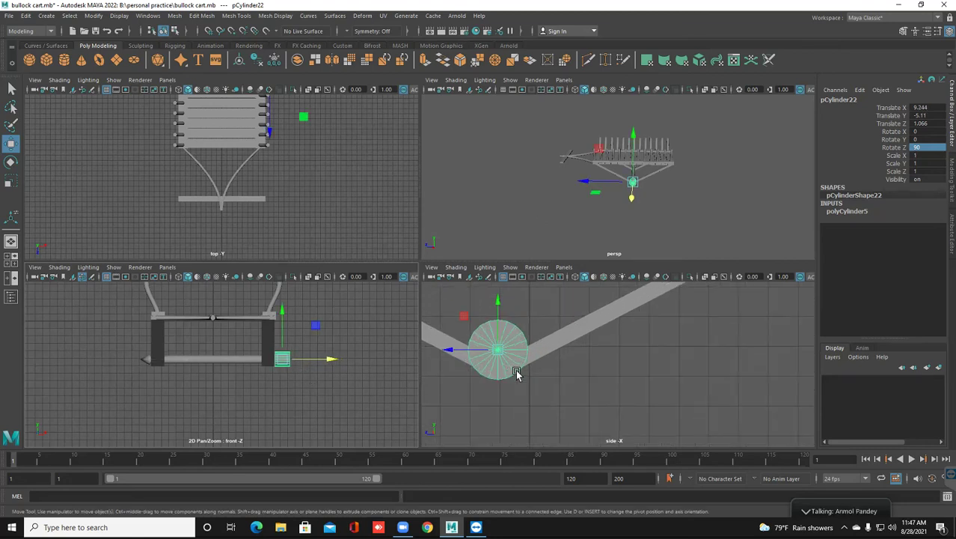
# Set the cylinder's Subdivisions Caps to 0.
pyautogui.click(852, 212)
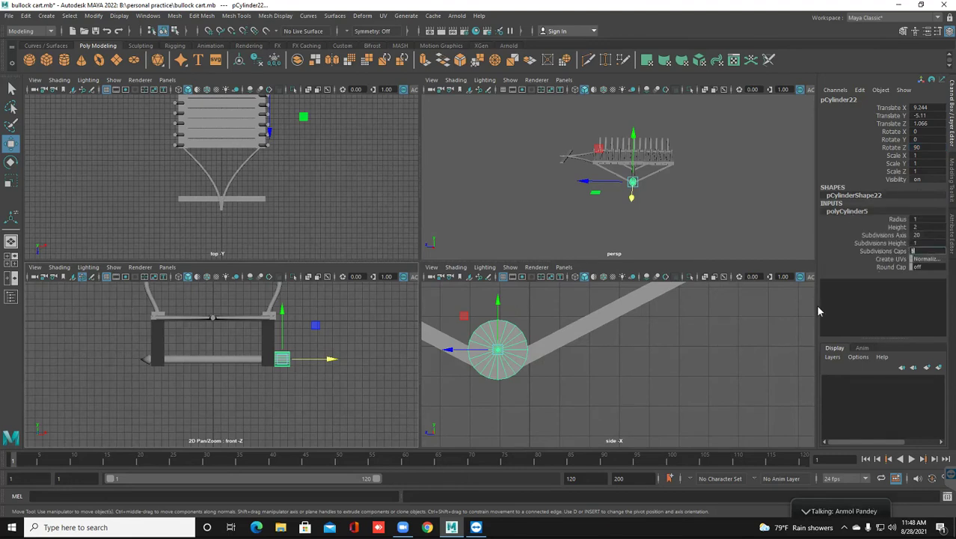
pyautogui.press('Return')
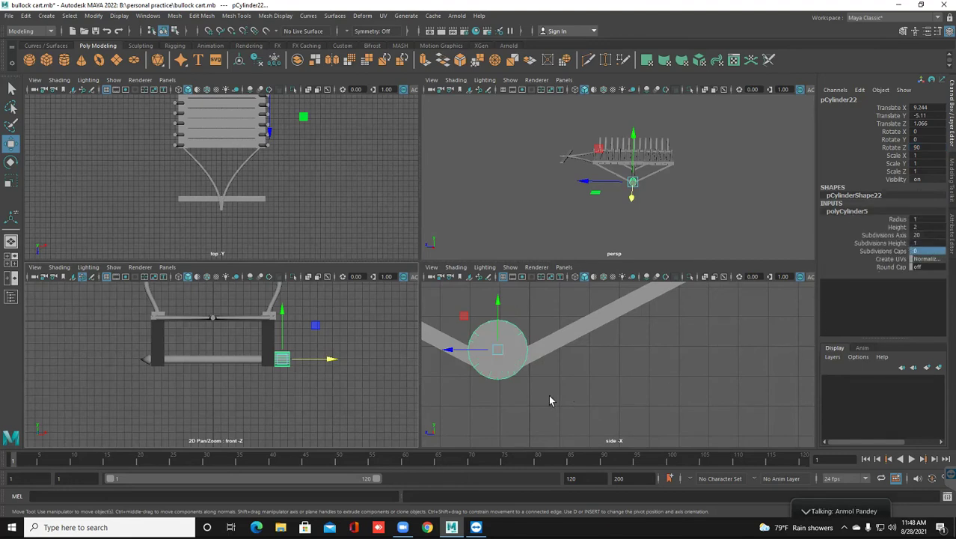
pyautogui.keyDown('alt'); pyautogui.moveTo(531, 373); pyautogui.dragTo(589, 369, button='middle'); pyautogui.keyUp('alt')
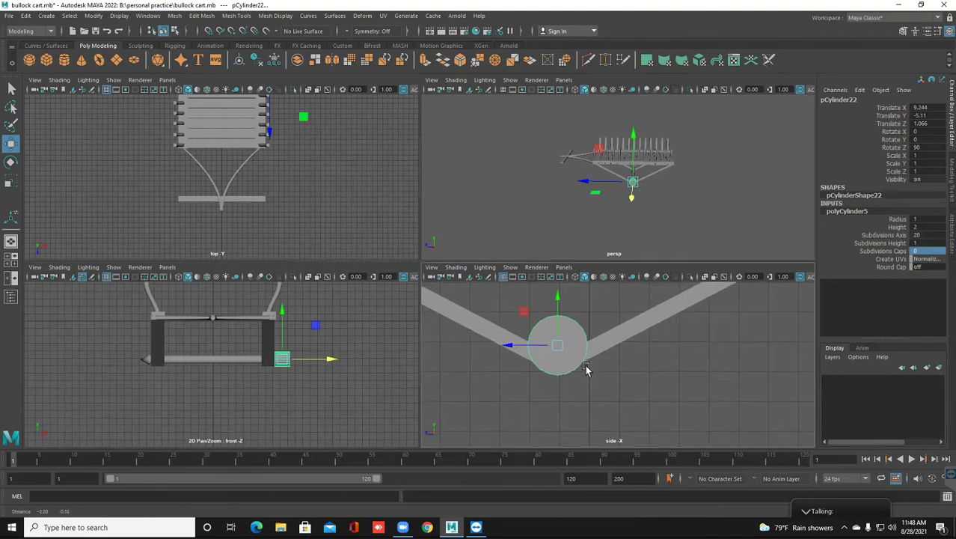
pyautogui.scroll(-2, 586, 370)
pyautogui.scroll(1, 584, 369)
pyautogui.scroll(1, 589, 368)
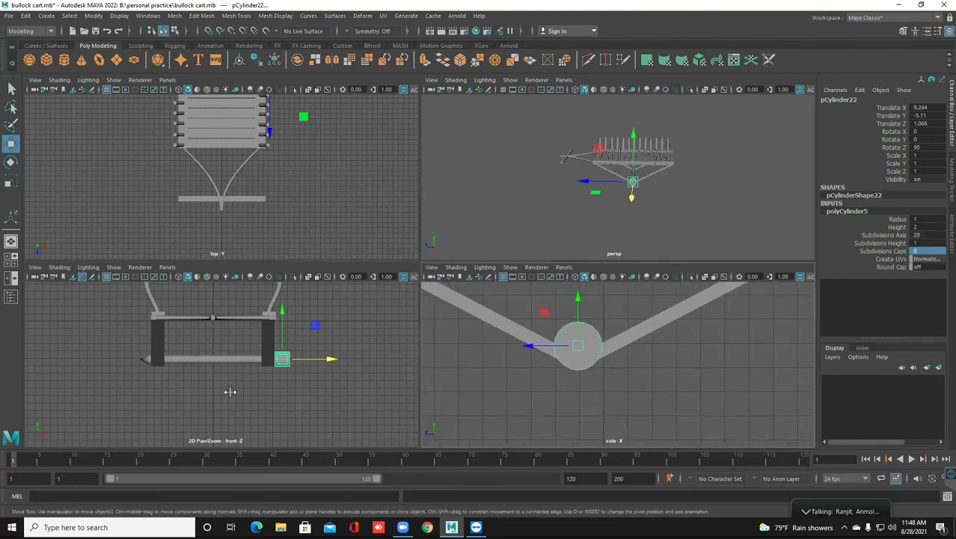
pyautogui.scroll(1, 251, 393)
pyautogui.scroll(1, 309, 366)
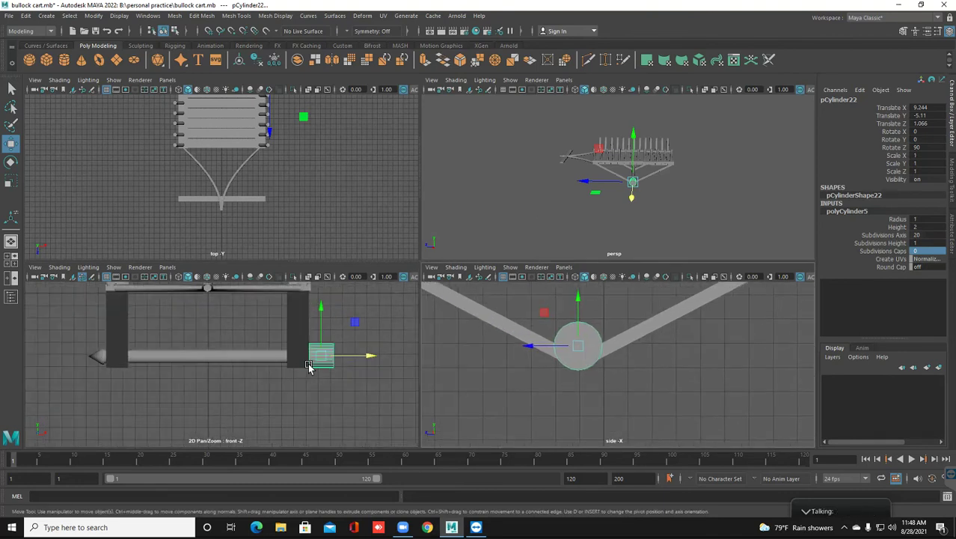
# Return the short cylinder at the axle's end to object selection and delete it.
pyautogui.moveTo(562, 350); pyautogui.dragTo(570, 279, button='right')
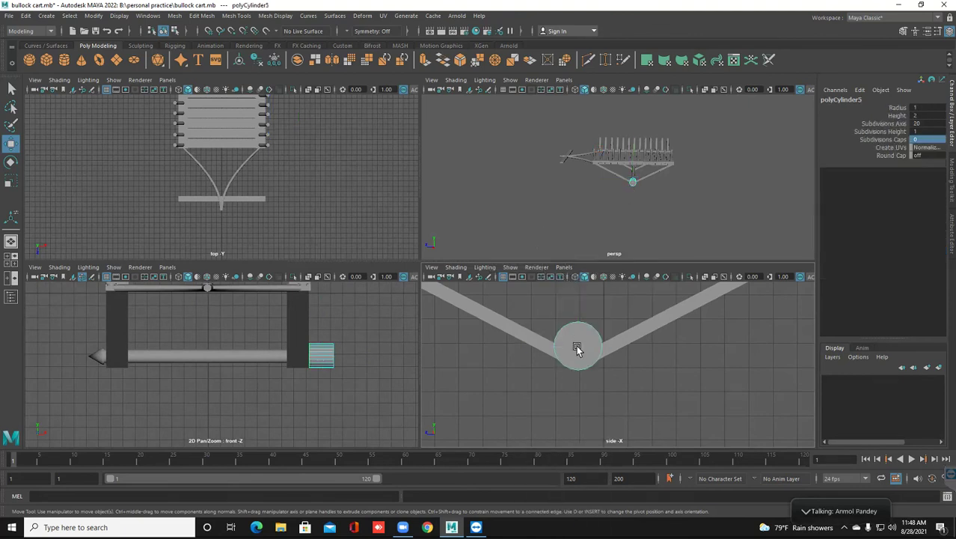
pyautogui.moveTo(573, 252); pyautogui.dragTo(639, 217, button='right')
pyautogui.click(579, 365)
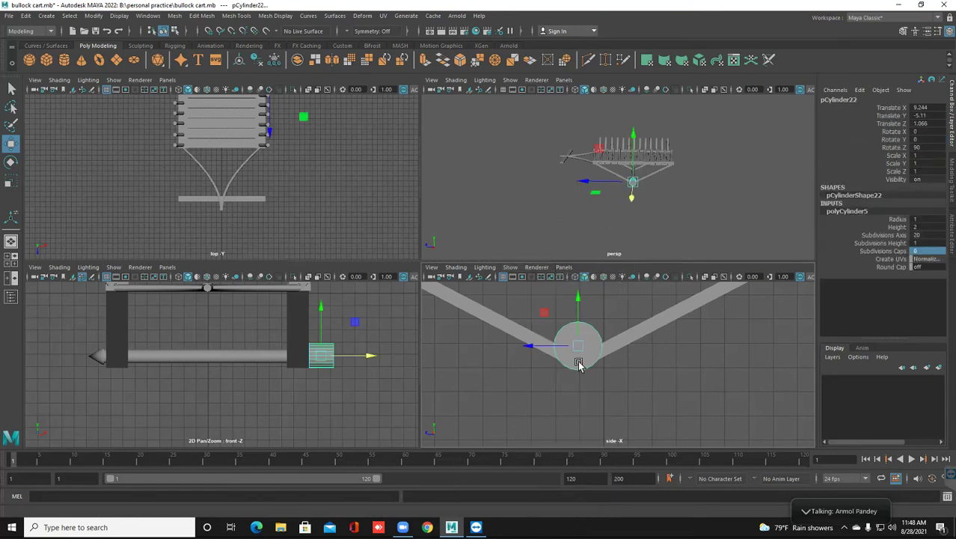
pyautogui.click(579, 365)
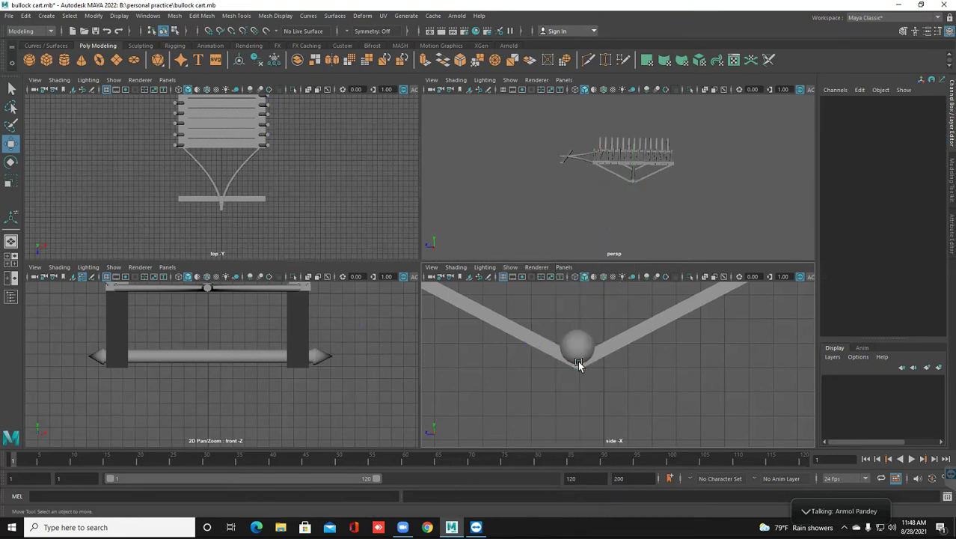
pyautogui.click(47, 16)
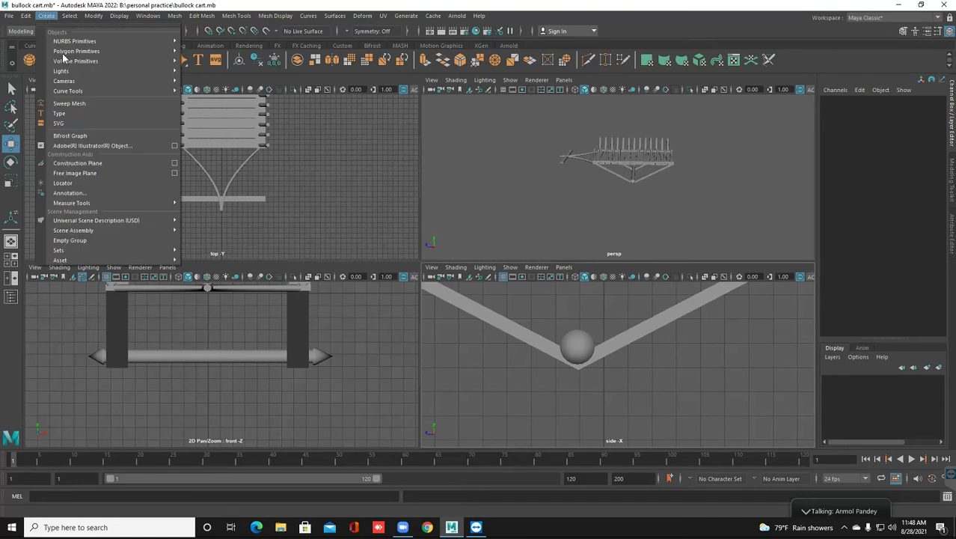
pyautogui.moveTo(73, 59)
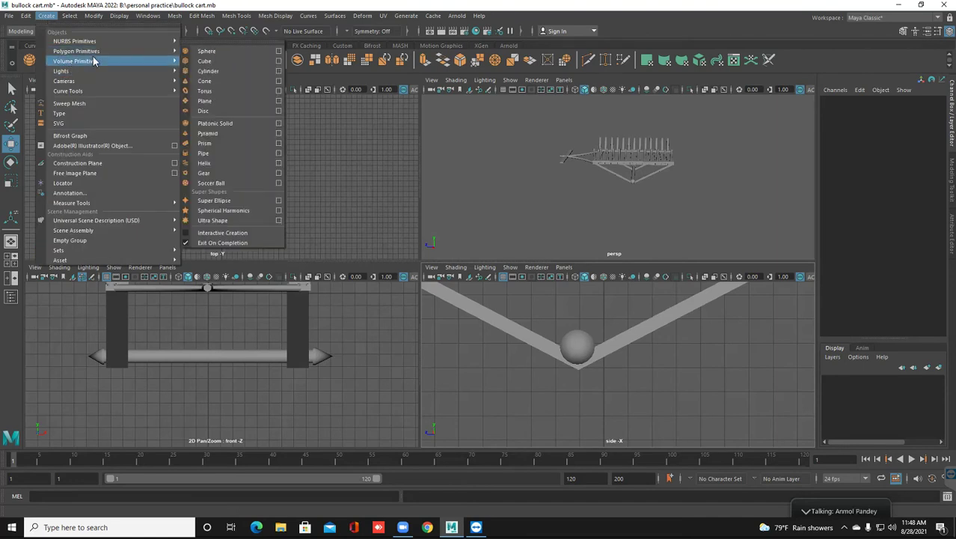
pyautogui.moveTo(105, 54)
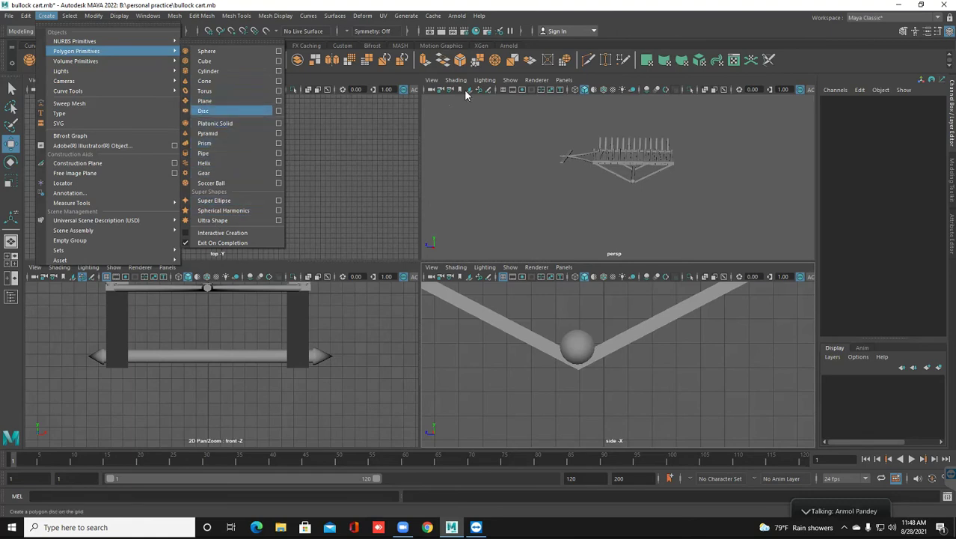
pyautogui.click(396, 129)
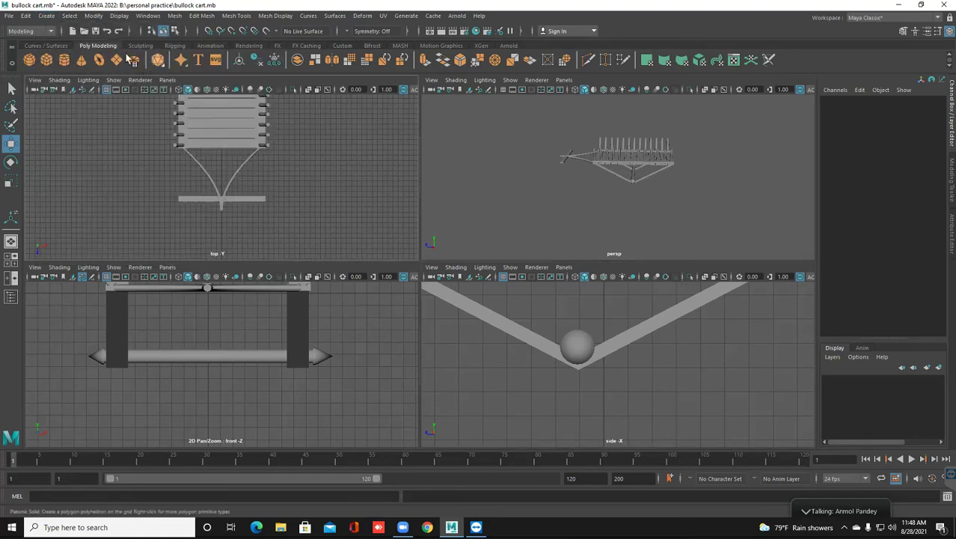
# Create a polygon pipe and place it at the axle's pointed end, at about X 10.005, Y -5.084, Z 0.968.
pyautogui.click(46, 15)
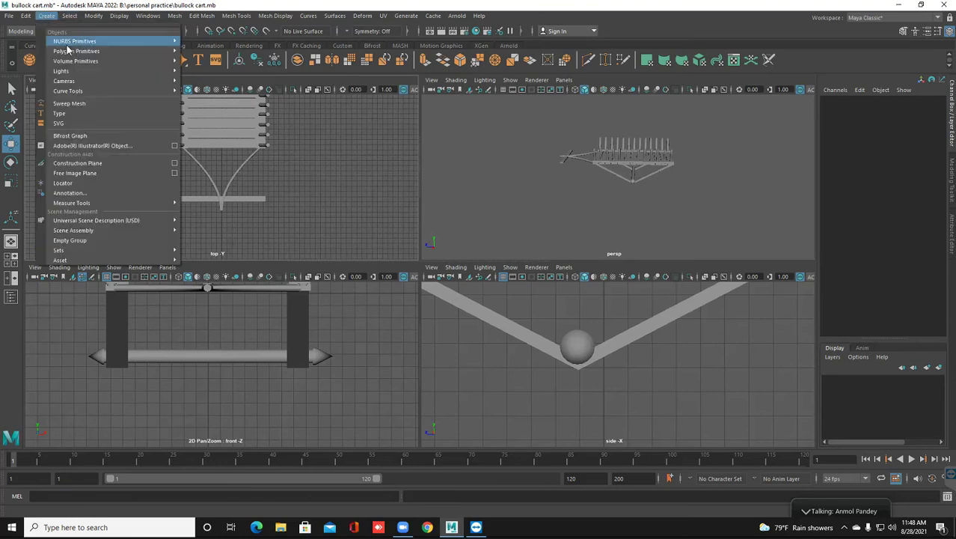
pyautogui.moveTo(163, 61)
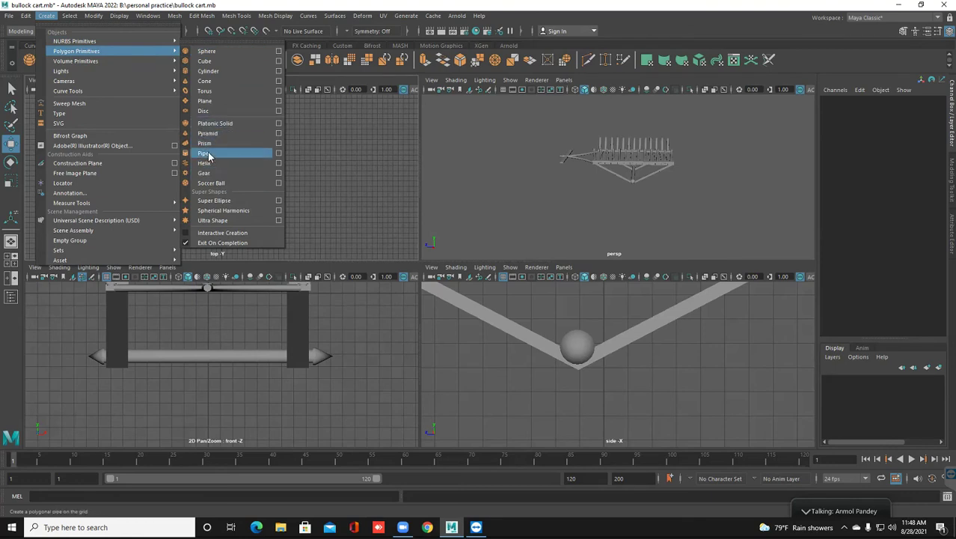
pyautogui.click(213, 154)
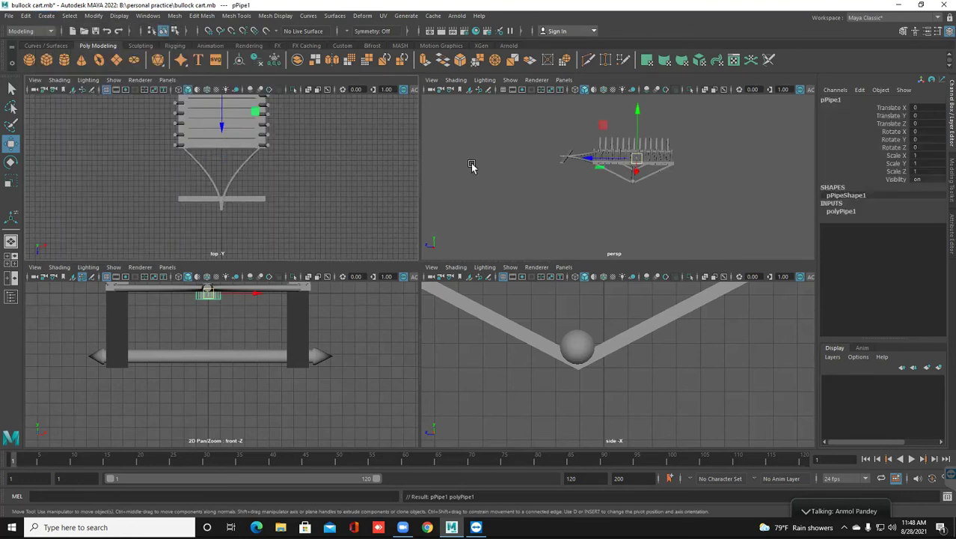
pyautogui.moveTo(209, 295); pyautogui.dragTo(332, 357)
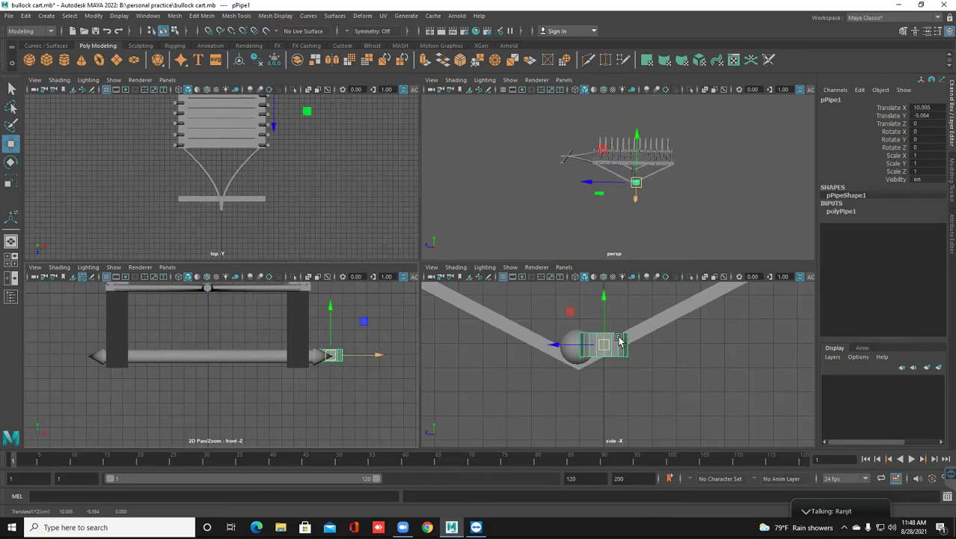
pyautogui.moveTo(596, 346); pyautogui.dragTo(582, 345)
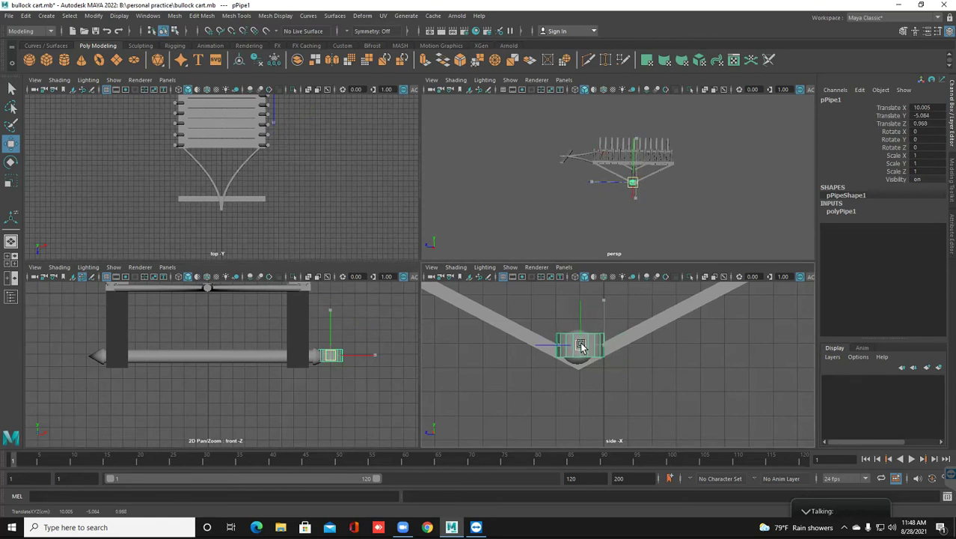
# Rotate the pipe to a Rotate Z of 90 so its opening faces along the axle.
pyautogui.press('e')
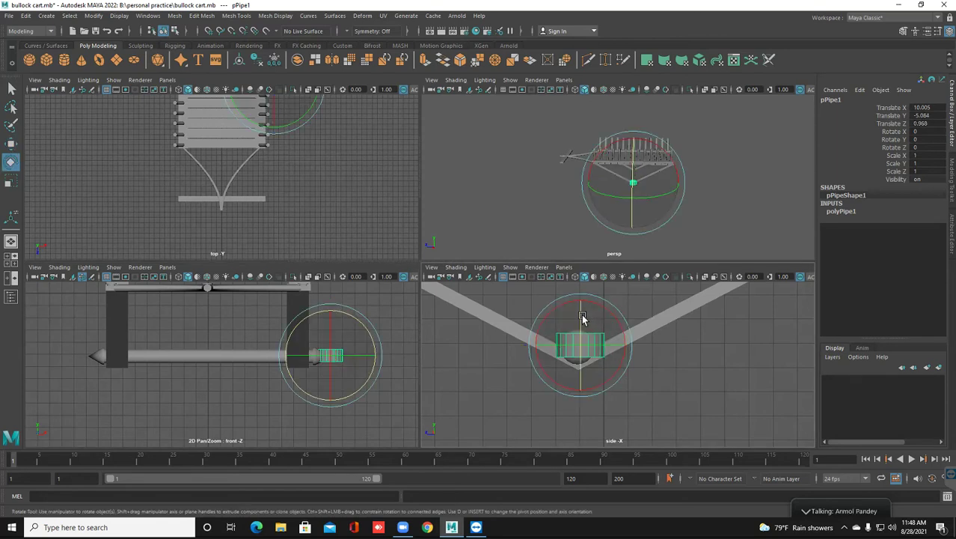
pyautogui.moveTo(581, 322); pyautogui.dragTo(585, 363)
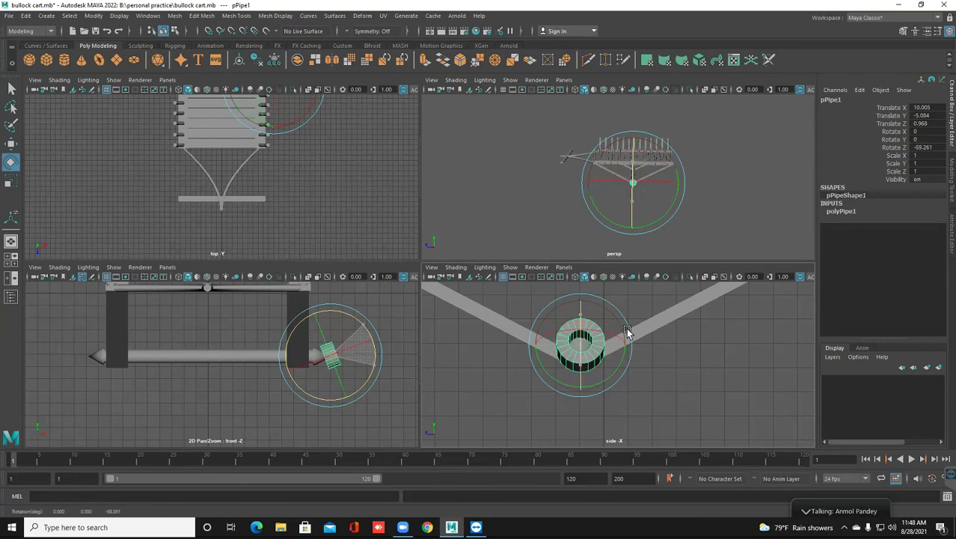
pyautogui.doubleClick(926, 147)
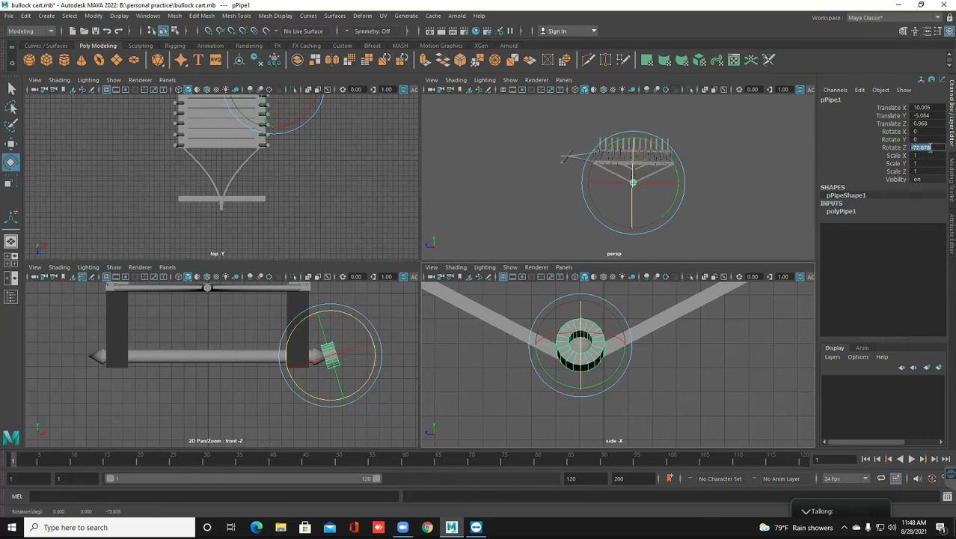
pyautogui.press('Return')
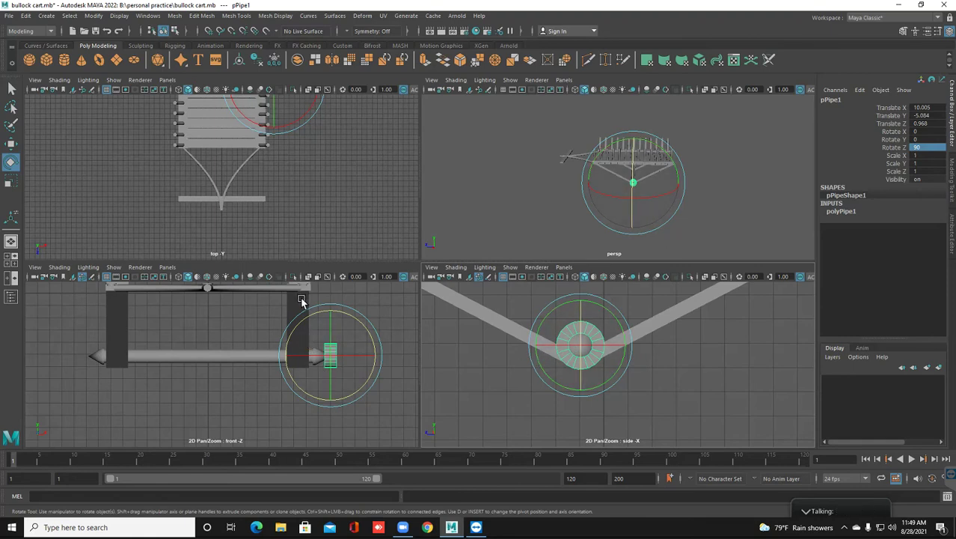
# Move the pipe onto the axle's pointed end and centre it there, at about X 8.657, Y -5.208, Z 1.071.
pyautogui.press('w')
pyautogui.moveTo(357, 357); pyautogui.dragTo(341, 360)
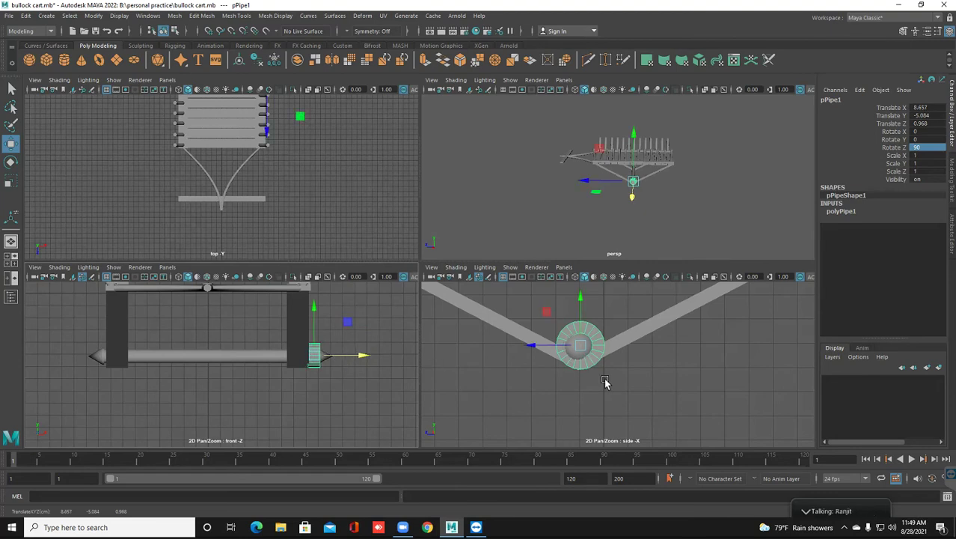
pyautogui.moveTo(547, 352); pyautogui.dragTo(573, 329)
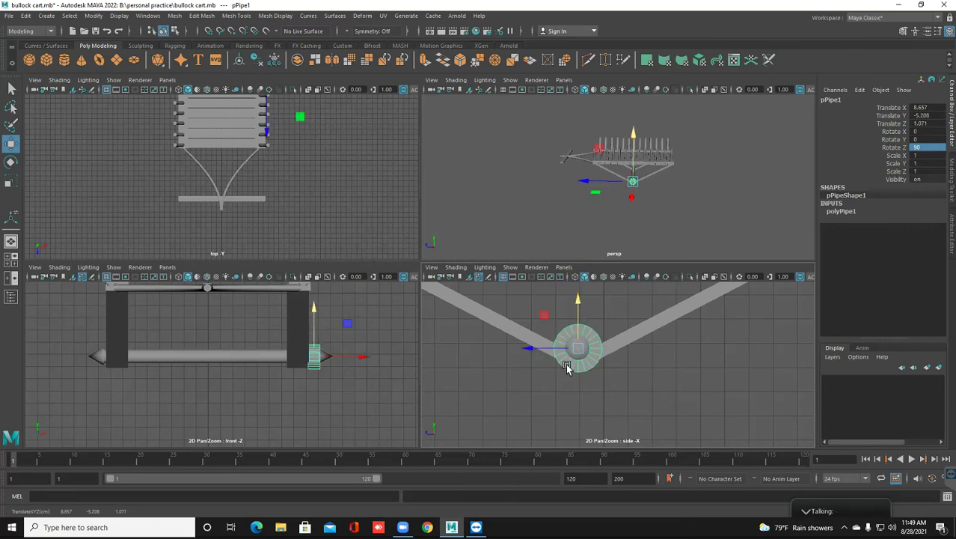
# Scale the pipe up uniformly to wheel size, about 12.705 on all axes.
pyautogui.press('r')
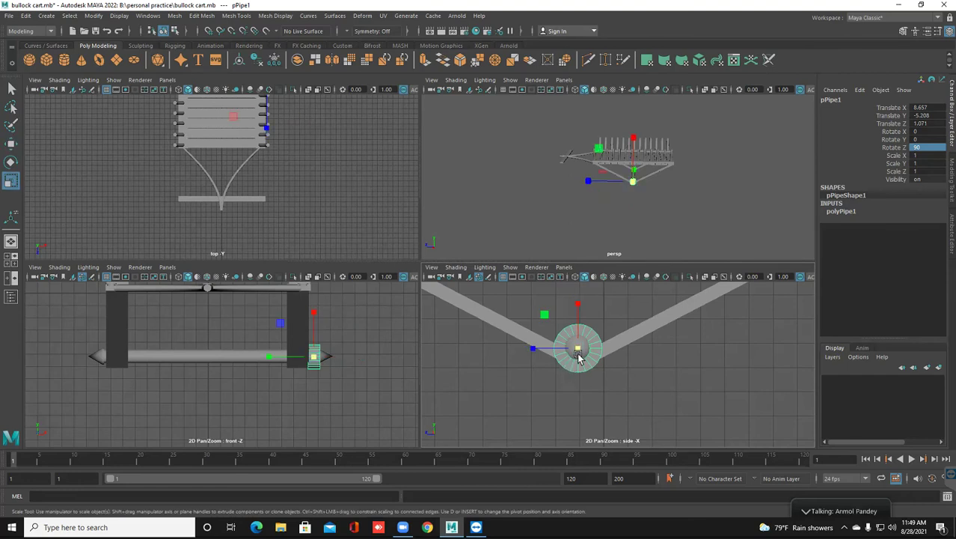
pyautogui.moveTo(578, 348); pyautogui.dragTo(880, 353)
pyautogui.scroll(-5, 600, 355)
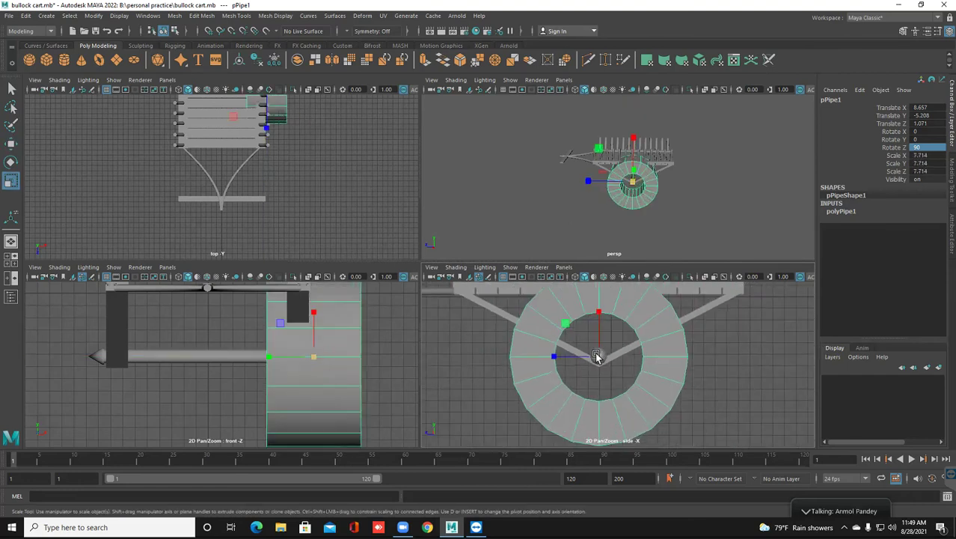
pyautogui.moveTo(690, 353); pyautogui.dragTo(841, 352)
pyautogui.scroll(-2, 621, 353)
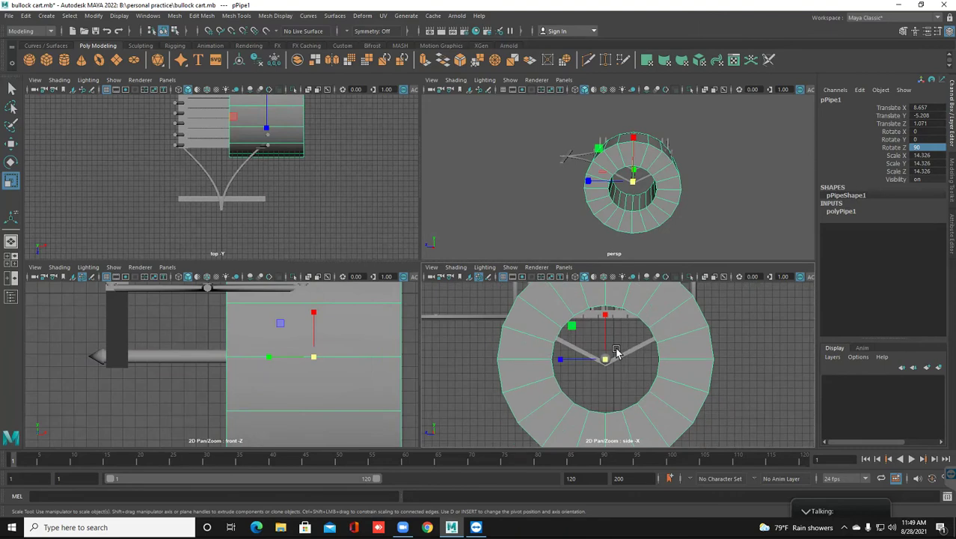
pyautogui.scroll(-1, 612, 357)
pyautogui.moveTo(609, 359); pyautogui.dragTo(586, 373)
pyautogui.scroll(1, 587, 373)
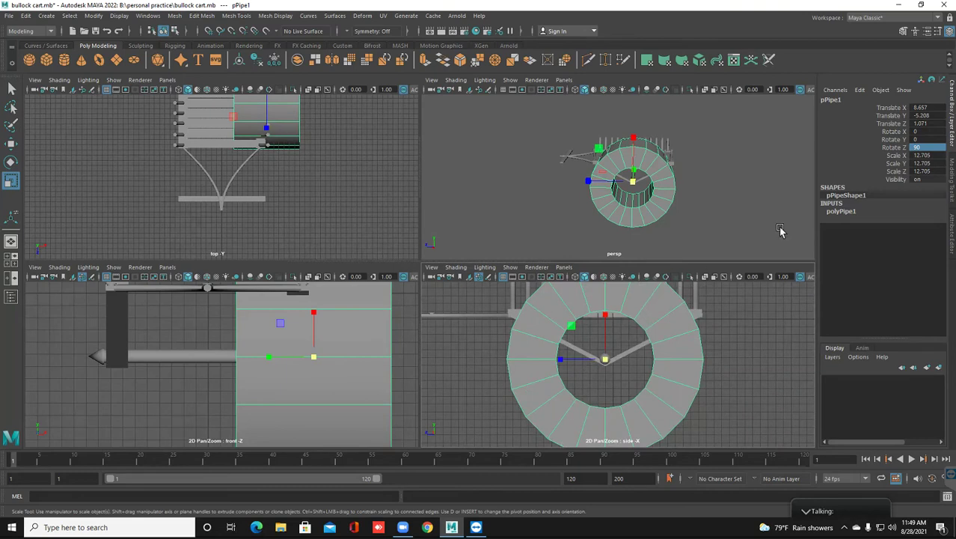
# Select the full loop of faces on the pipe's inner wall.
pyautogui.click(841, 212)
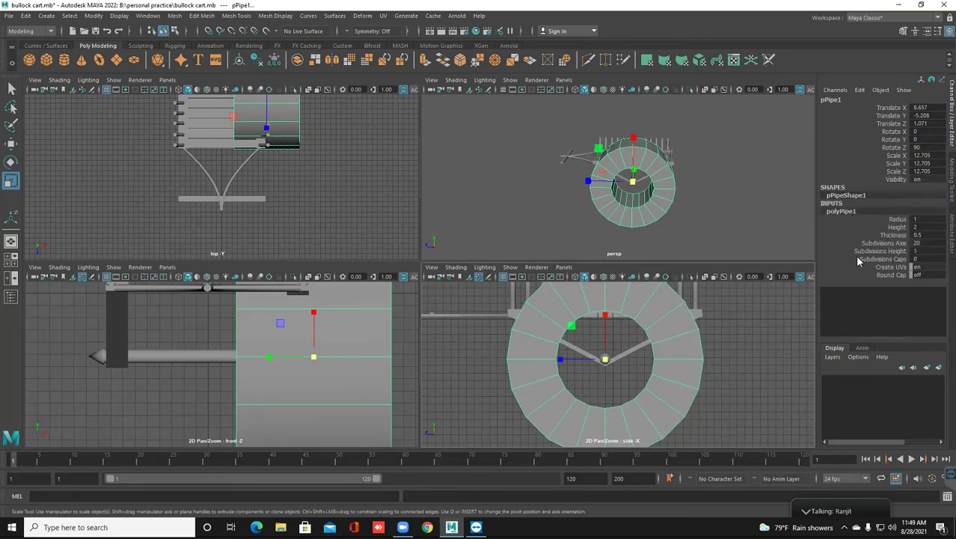
pyautogui.scroll(-1, 692, 359)
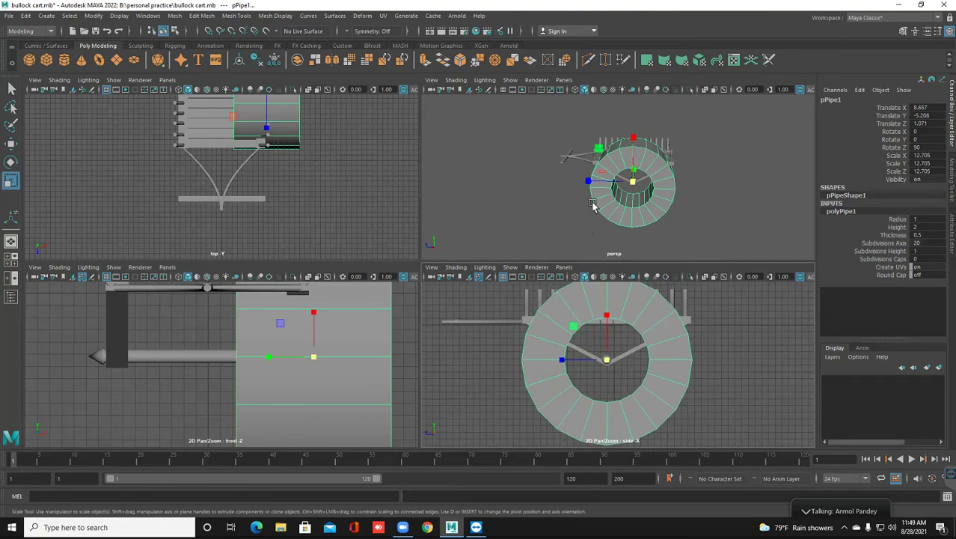
pyautogui.scroll(1, 593, 195)
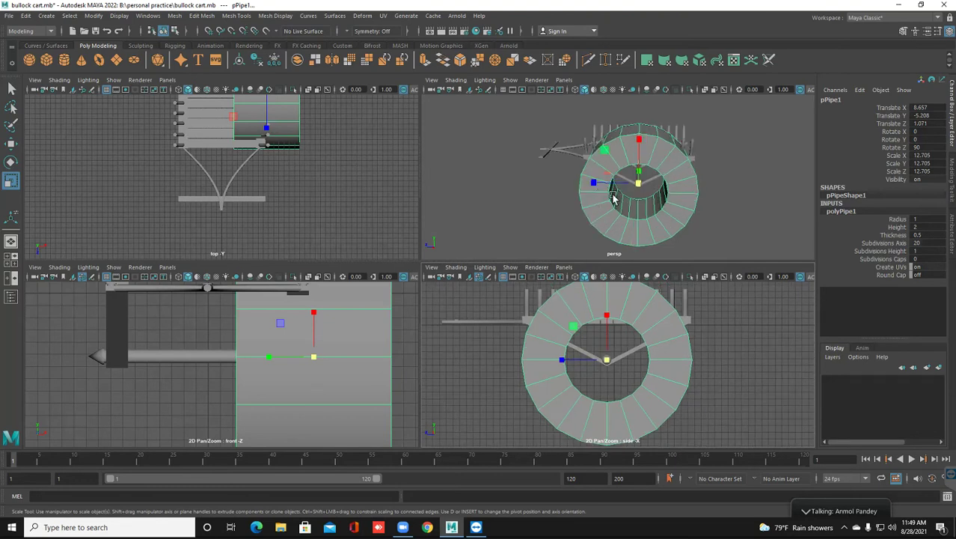
pyautogui.press('space')
pyautogui.keyDown('alt'); pyautogui.moveTo(546, 220); pyautogui.dragTo(544, 239); pyautogui.keyUp('alt')
pyautogui.scroll(1, 544, 239)
pyautogui.keyDown('alt'); pyautogui.moveTo(544, 239); pyautogui.dragTo(582, 179, button='middle'); pyautogui.keyUp('alt')
pyautogui.moveTo(513, 293); pyautogui.dragTo(514, 296, button='right')
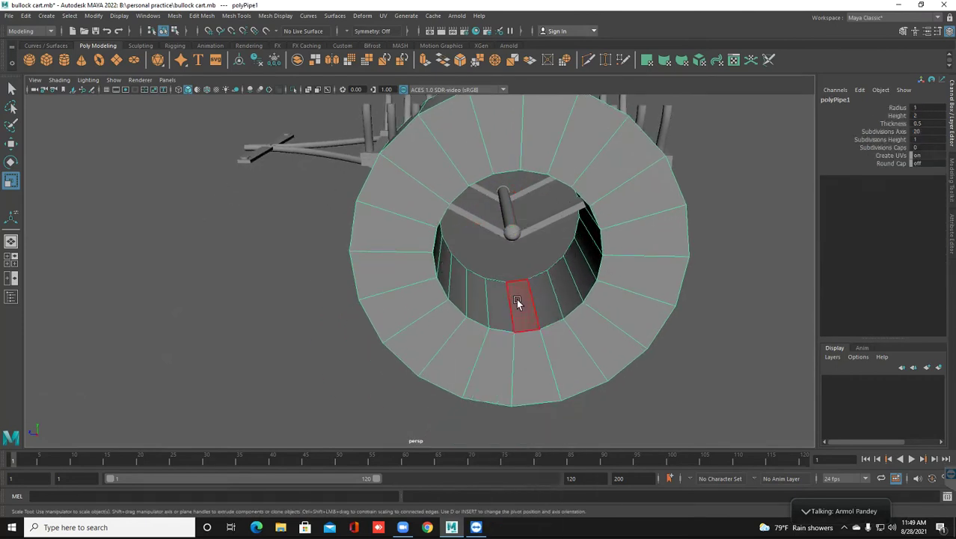
pyautogui.click(517, 299)
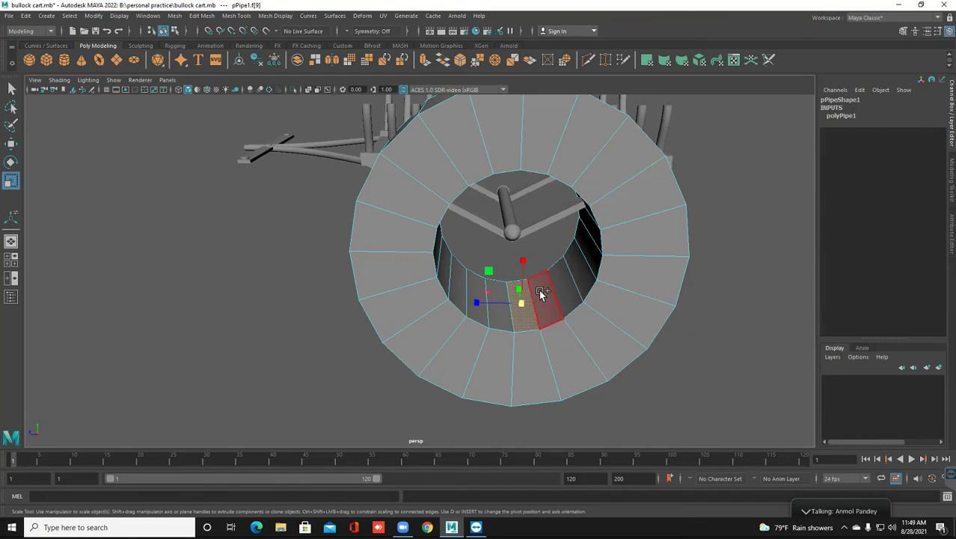
pyautogui.doubleClick(541, 293)
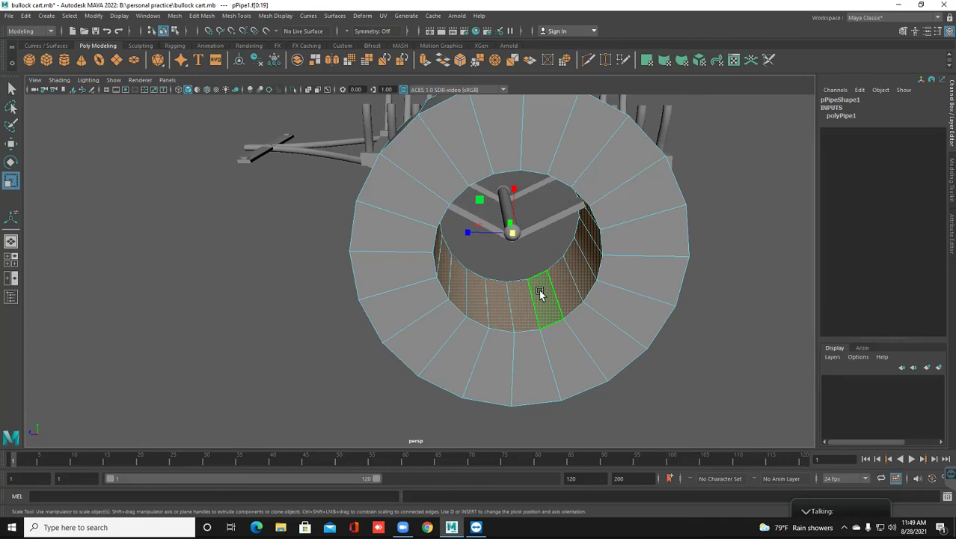
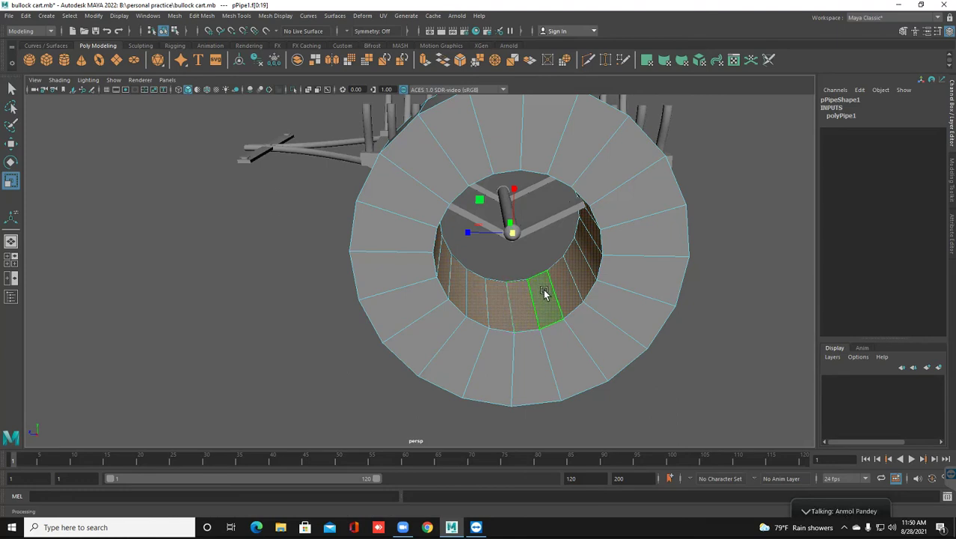
# Scale the inner face loop outward to widen the hole and thin the wheel's rim.
pyautogui.moveTo(512, 233); pyautogui.dragTo(574, 233)
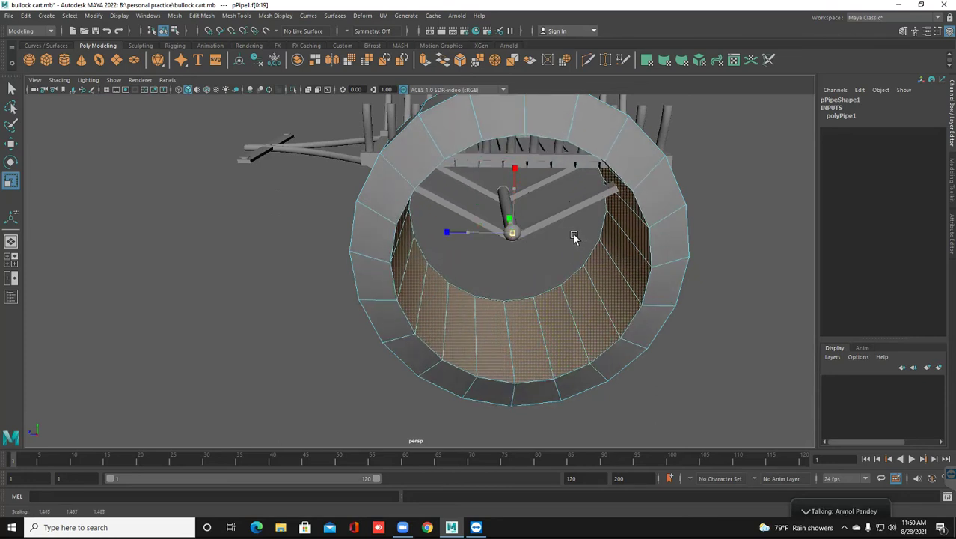
pyautogui.keyDown('alt'); pyautogui.moveTo(516, 326); pyautogui.dragTo(538, 303); pyautogui.keyUp('alt')
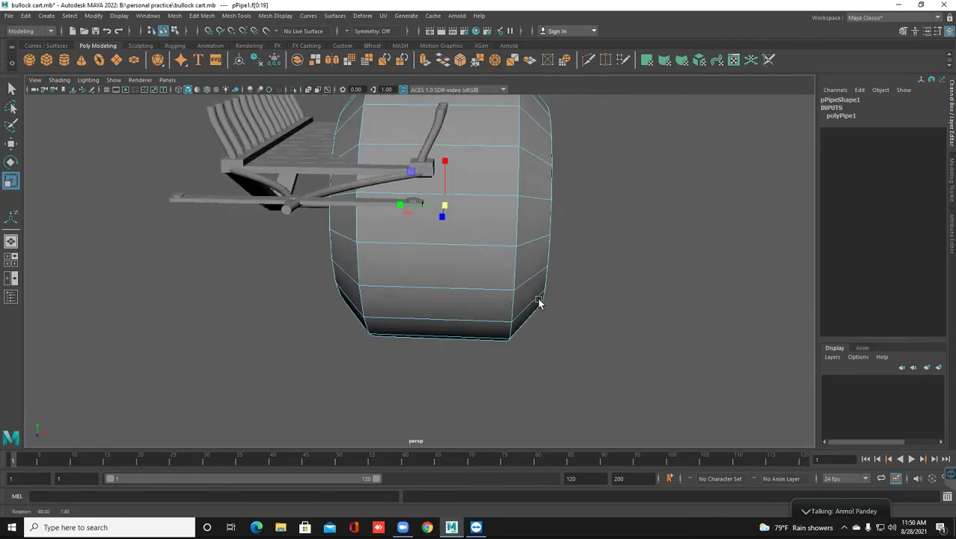
pyautogui.moveTo(401, 207)
pyautogui.mouseDown()
pyautogui.moveTo(419, 207)
pyautogui.moveTo(406, 205)
pyautogui.mouseUp()
pyautogui.keyDown('alt'); pyautogui.moveTo(476, 261); pyautogui.dragTo(377, 251); pyautogui.keyUp('alt')
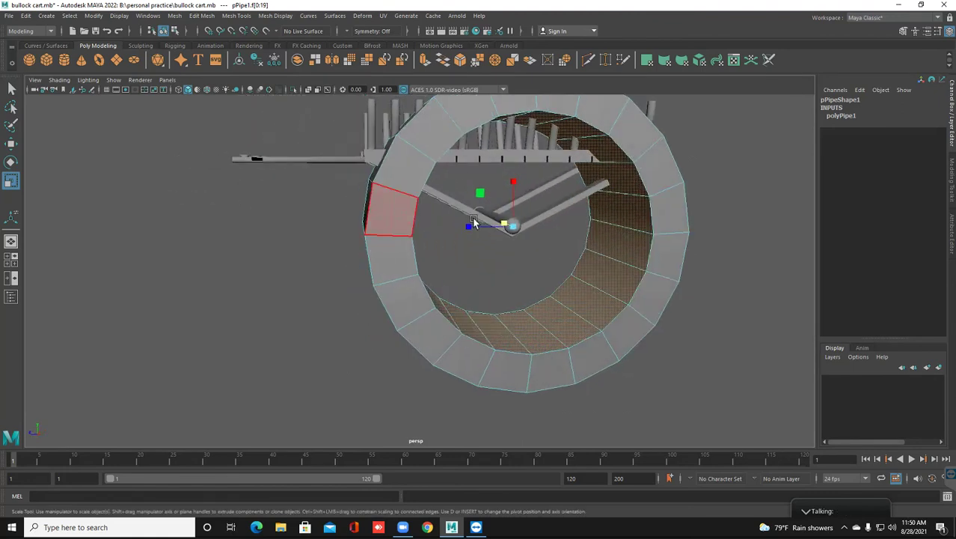
pyautogui.moveTo(512, 225); pyautogui.dragTo(521, 232)
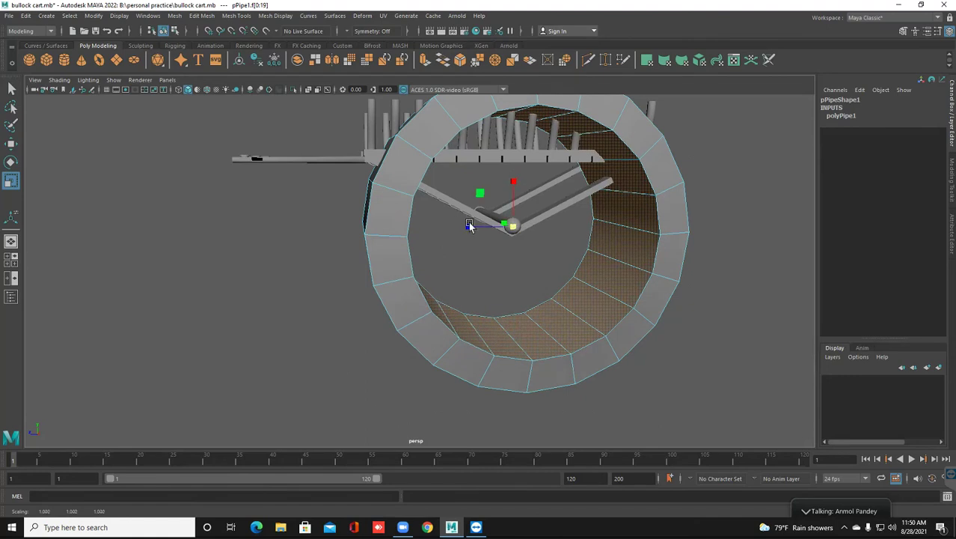
# Return the wheel to object selection, scale it to about 11.047, 4.474, 11.047, and move it outward to about Translate X 12.428.
pyautogui.keyDown('alt'); pyautogui.moveTo(433, 261); pyautogui.dragTo(454, 232); pyautogui.keyUp('alt')
pyautogui.moveTo(446, 193); pyautogui.dragTo(451, 192)
pyautogui.moveTo(449, 179); pyautogui.dragTo(562, 216, button='right')
pyautogui.keyDown('alt'); pyautogui.moveTo(554, 238); pyautogui.dragTo(518, 241); pyautogui.keyUp('alt')
pyautogui.press('w')
pyautogui.keyDown('alt'); pyautogui.moveTo(441, 259); pyautogui.dragTo(328, 166); pyautogui.keyUp('alt')
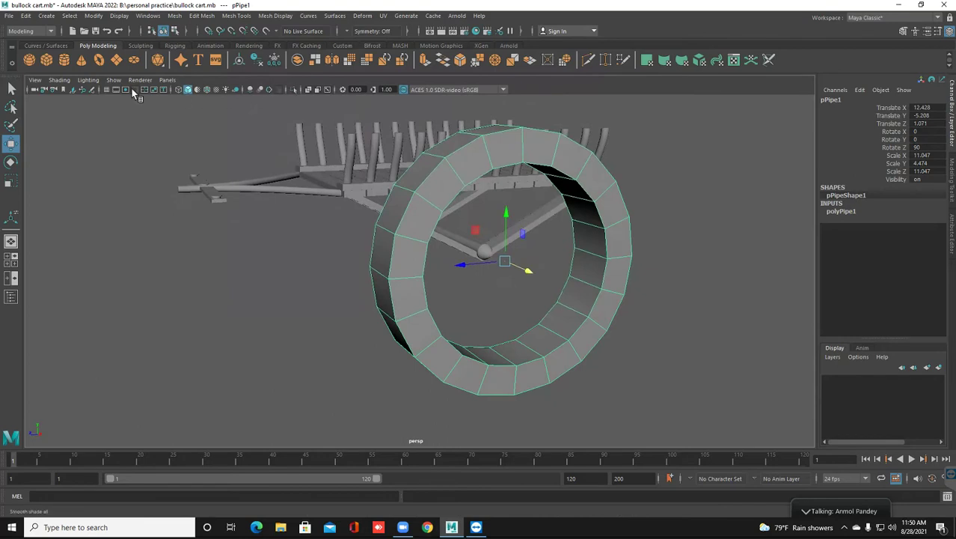
# Show the grid and raise the whole cart with its wheel, bringing the wheel to about Translate Y 9.804.
pyautogui.click(107, 89)
pyautogui.scroll(-3, 378, 275)
pyautogui.keyDown('alt'); pyautogui.moveTo(421, 285); pyautogui.dragTo(406, 282); pyautogui.keyUp('alt')
pyautogui.scroll(-4, 333, 268)
pyautogui.moveTo(279, 178); pyautogui.dragTo(551, 331)
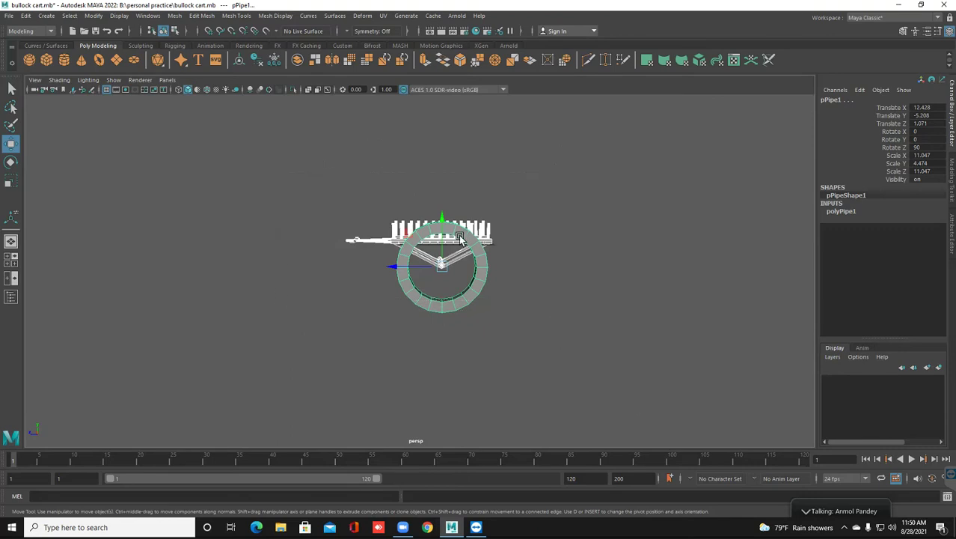
pyautogui.moveTo(442, 208); pyautogui.dragTo(438, 161)
# Scale the wheel alone down uniformly to about 5.863, 2.375, 5.863.
pyautogui.scroll(5, 442, 212)
pyautogui.keyDown('alt'); pyautogui.moveTo(442, 213); pyautogui.dragTo(383, 295, button='middle'); pyautogui.keyUp('alt')
pyautogui.keyDown('alt'); pyautogui.moveTo(382, 296); pyautogui.dragTo(421, 277); pyautogui.keyUp('alt')
pyautogui.press('r')
pyautogui.click(403, 287)
pyautogui.click(410, 294)
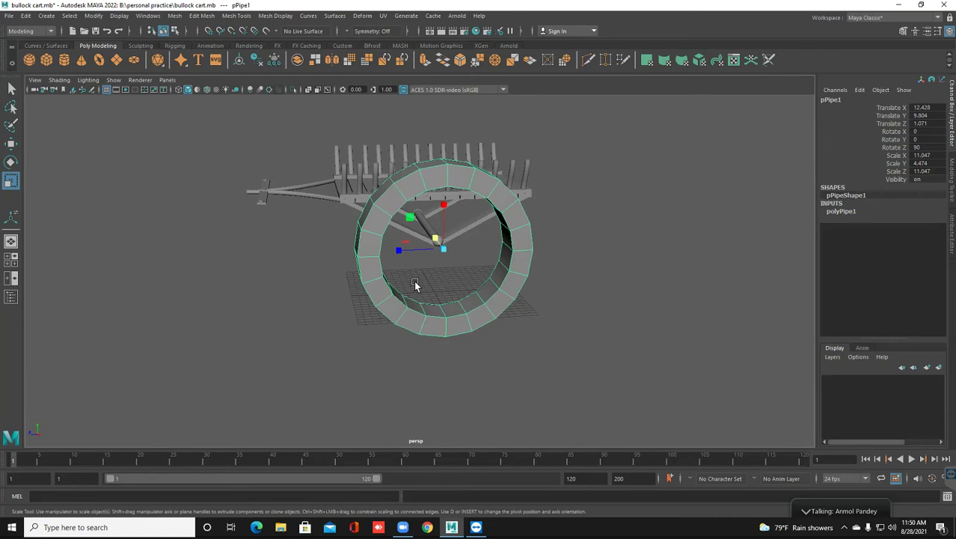
pyautogui.moveTo(443, 251); pyautogui.dragTo(391, 272)
pyautogui.scroll(-2, 281, 259)
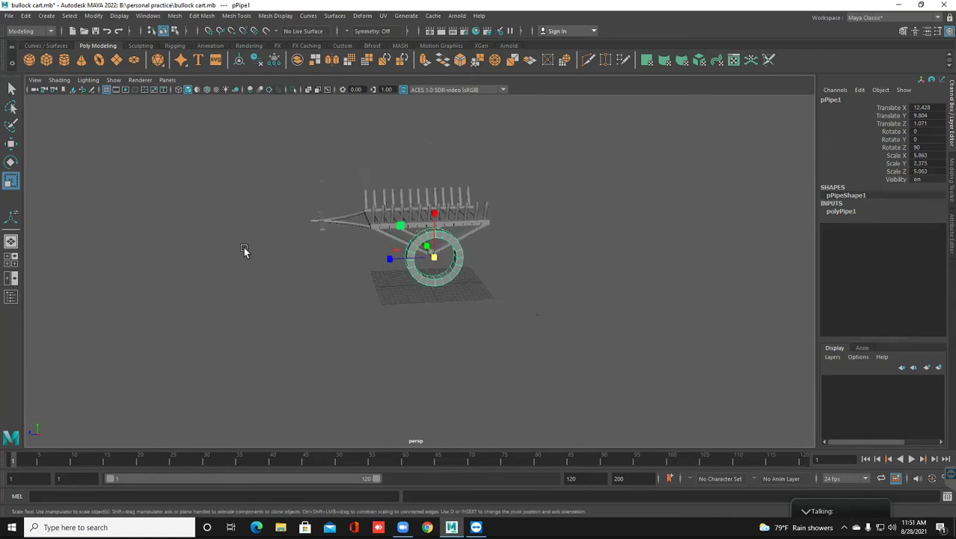
# Select the whole cart and lower it toward the grid, bringing the wheel to about Translate Y 6.538.
pyautogui.moveTo(217, 209); pyautogui.dragTo(463, 162)
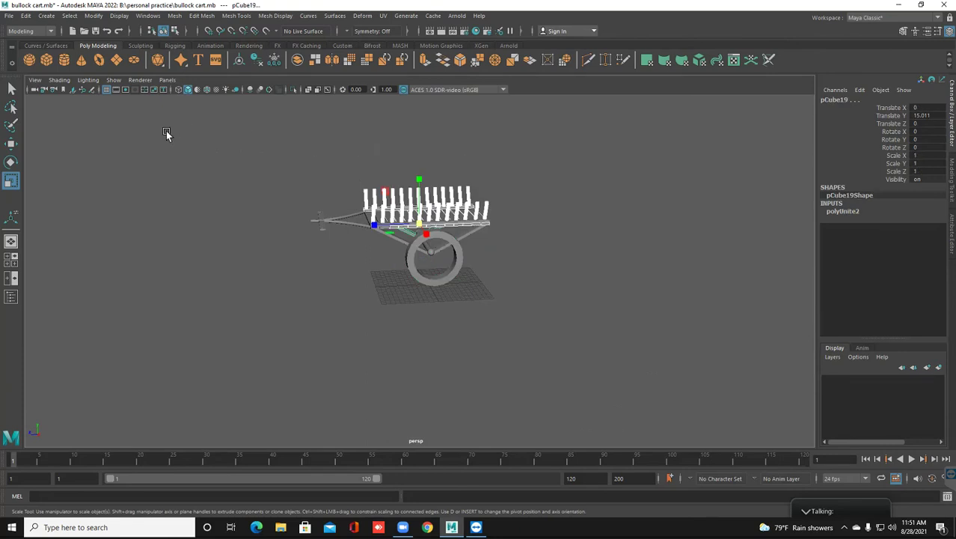
pyautogui.moveTo(560, 344); pyautogui.dragTo(594, 389)
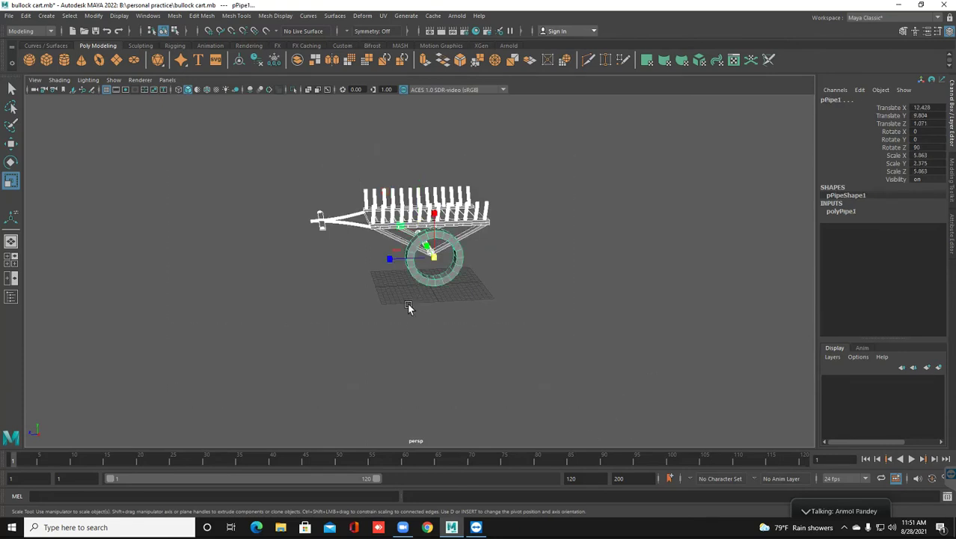
pyautogui.keyDown('alt'); pyautogui.moveTo(385, 297); pyautogui.dragTo(384, 294); pyautogui.keyUp('alt')
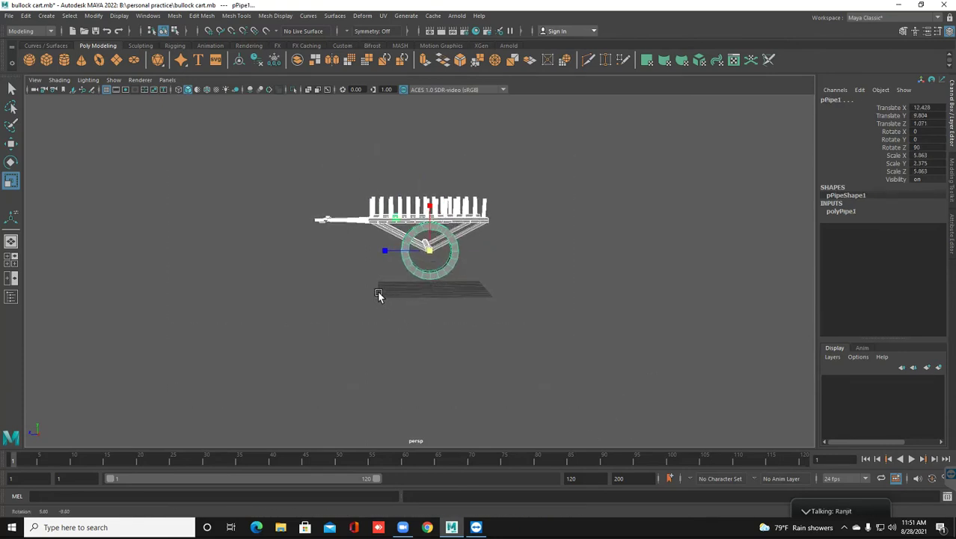
pyautogui.press('w')
pyautogui.moveTo(428, 217); pyautogui.dragTo(397, 341)
pyautogui.click(374, 306)
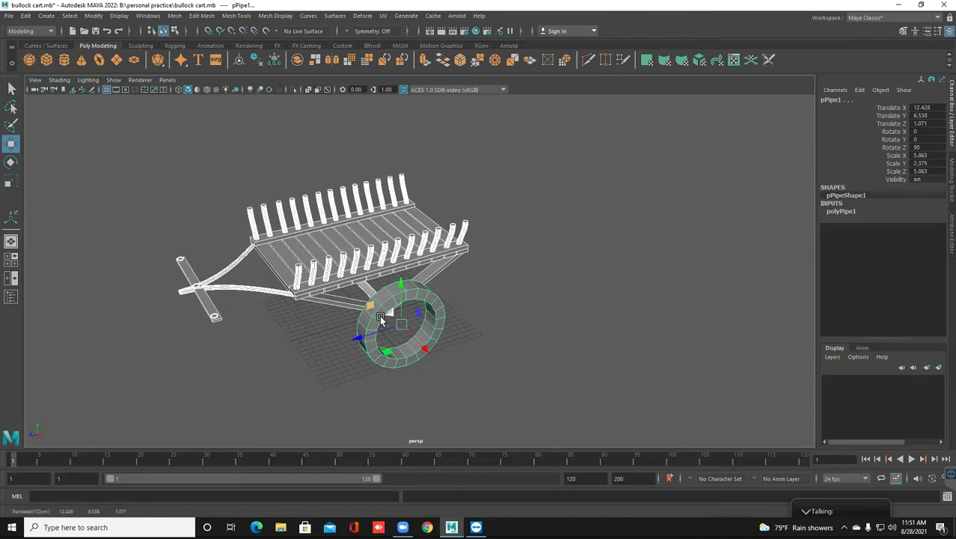
# Set the wheel pipe's Subdivisions Axis to 45 and inspect the resulting mesh around the rim.
pyautogui.press('5')
pyautogui.scroll(6, 376, 311)
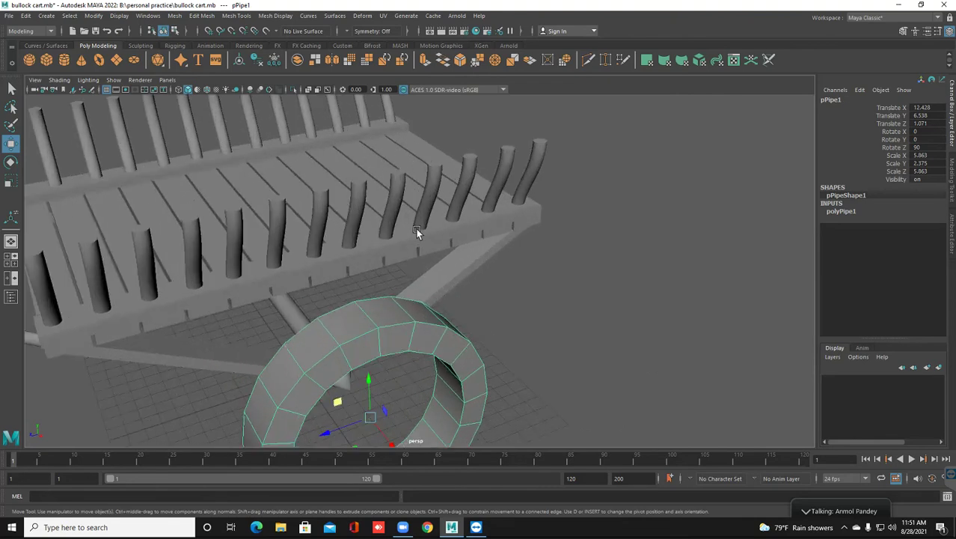
pyautogui.keyDown('alt'); pyautogui.moveTo(435, 305); pyautogui.dragTo(452, 285, button='middle'); pyautogui.keyUp('alt')
pyautogui.click(841, 212)
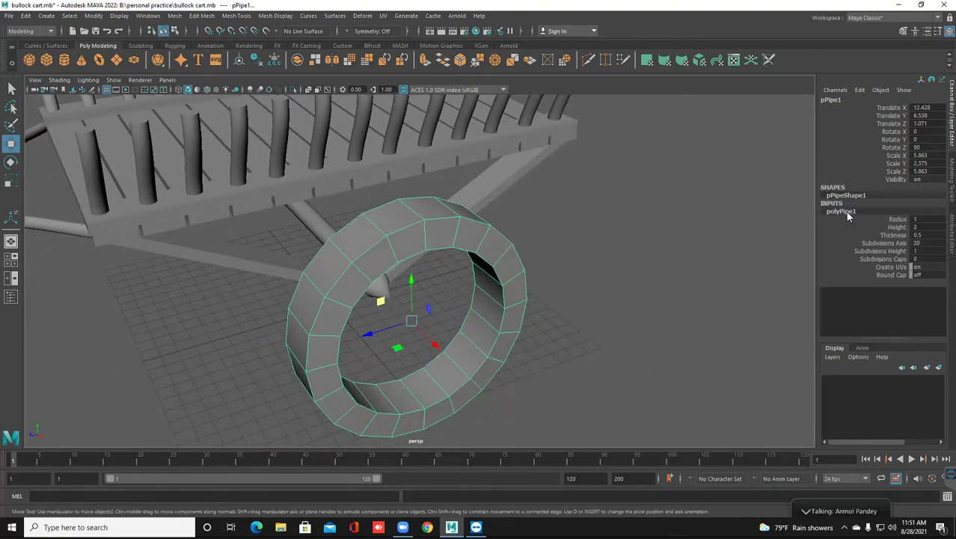
pyautogui.click(879, 243)
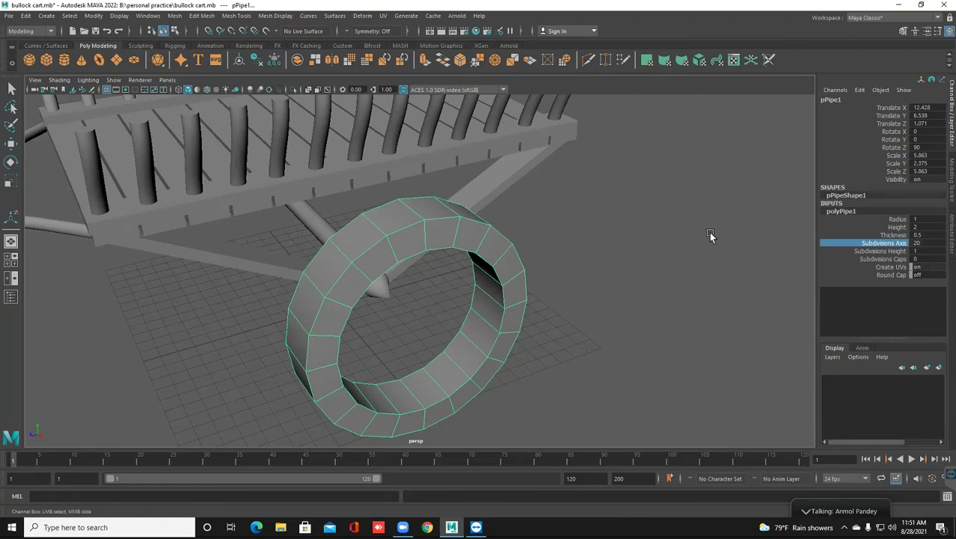
pyautogui.moveTo(745, 238); pyautogui.dragTo(830, 267, button='middle')
pyautogui.keyDown('alt'); pyautogui.moveTo(449, 363); pyautogui.dragTo(472, 338); pyautogui.keyUp('alt')
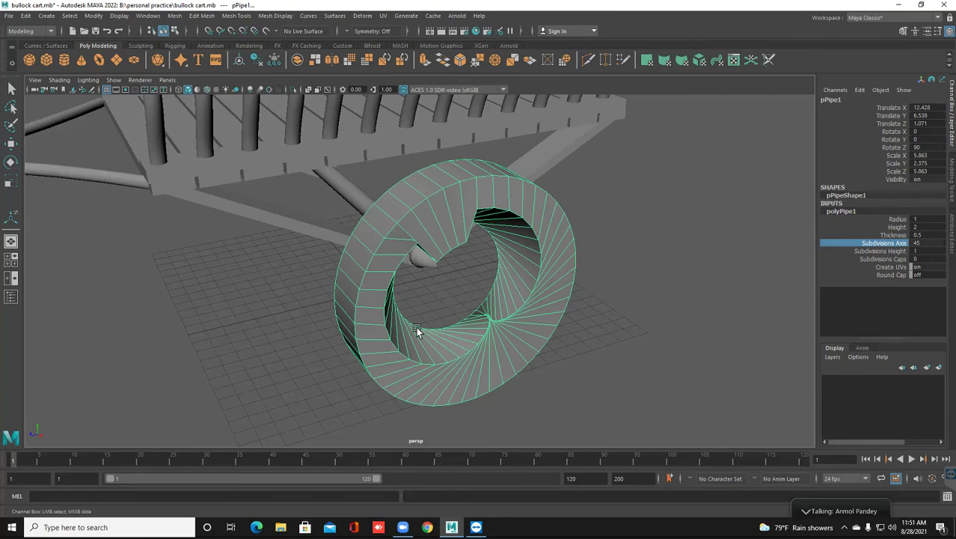
pyautogui.scroll(2, 416, 326)
pyautogui.keyDown('alt'); pyautogui.moveTo(713, 288); pyautogui.dragTo(643, 285); pyautogui.keyUp('alt')
pyautogui.keyDown('alt'); pyautogui.moveTo(641, 297); pyautogui.dragTo(636, 301, button='middle'); pyautogui.keyUp('alt')
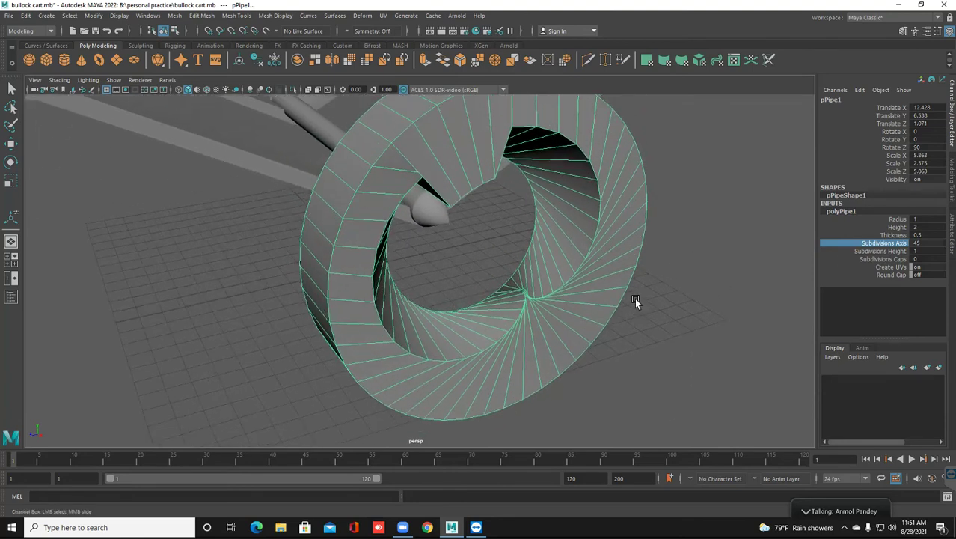
pyautogui.scroll(-2, 635, 299)
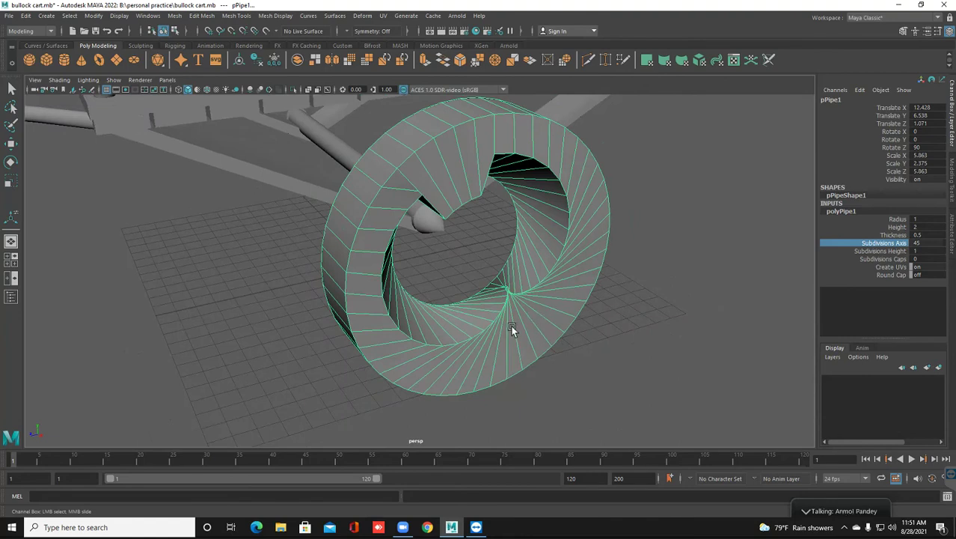
# Delete the wheel pipe and create a new polygon pipe primitive at the grid's centre.
pyautogui.press('Delete')
pyautogui.keyDown('alt'); pyautogui.moveTo(490, 320); pyautogui.dragTo(388, 318); pyautogui.keyUp('alt')
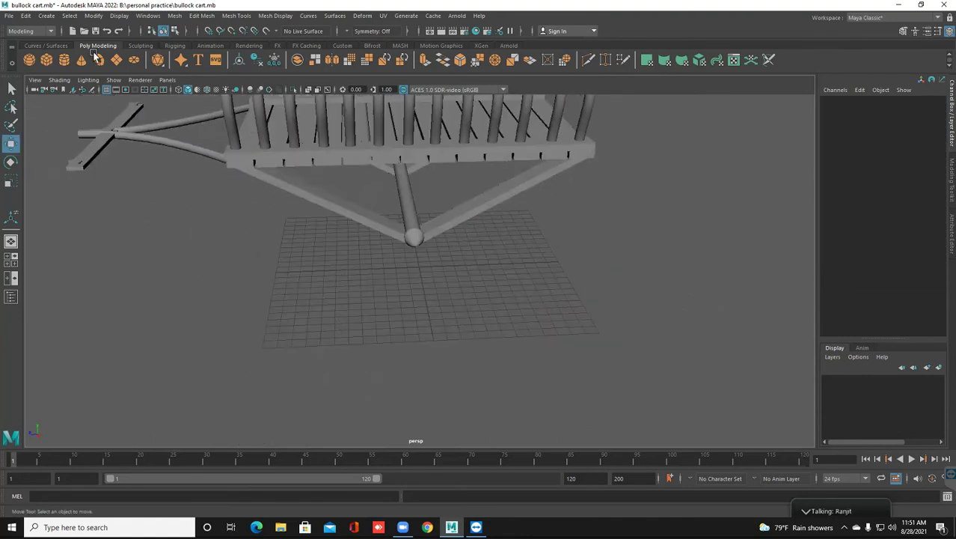
pyautogui.click(47, 15)
pyautogui.moveTo(131, 51)
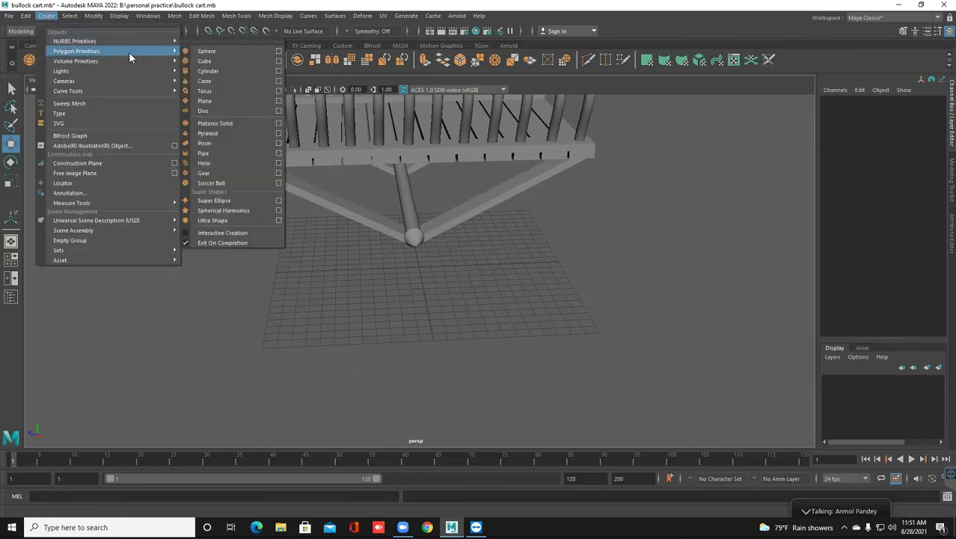
pyautogui.click(213, 154)
pyautogui.keyDown('alt'); pyautogui.moveTo(318, 234); pyautogui.dragTo(350, 299); pyautogui.keyUp('alt')
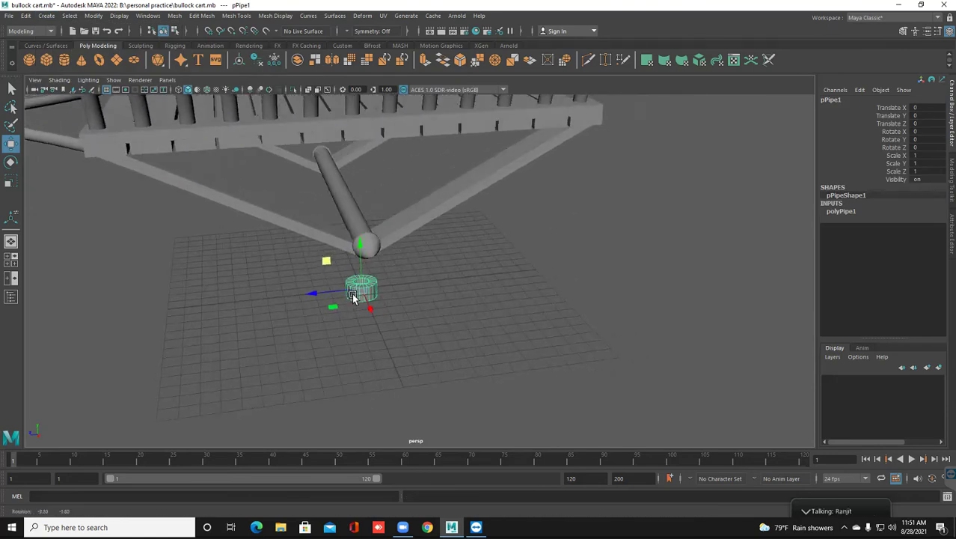
# Move the new pipe to the axle's pointed end, at about Translate X 9.801, Y 6.687, Z 1.135.
pyautogui.click(10, 258)
pyautogui.scroll(-3, 618, 342)
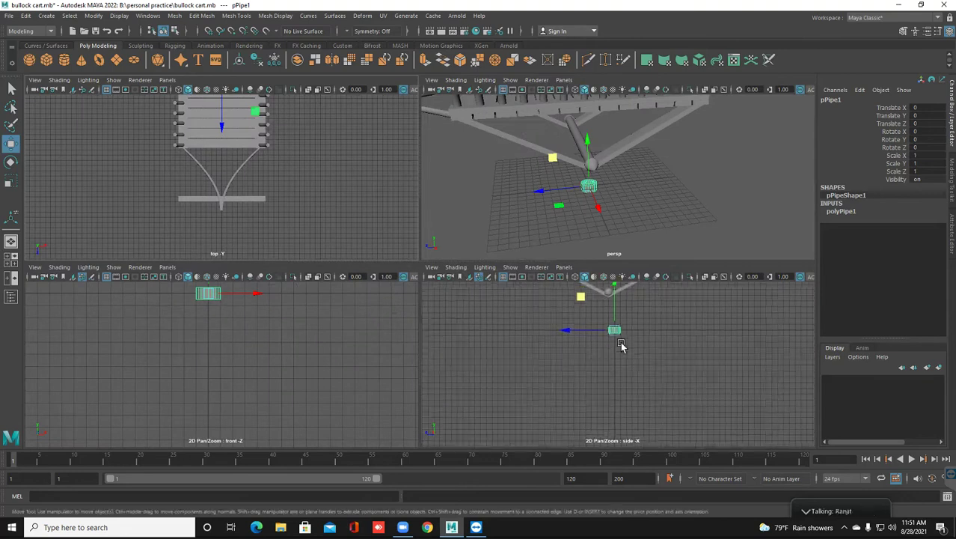
pyautogui.keyDown('alt'); pyautogui.moveTo(605, 357); pyautogui.dragTo(568, 392, button='middle'); pyautogui.keyUp('alt')
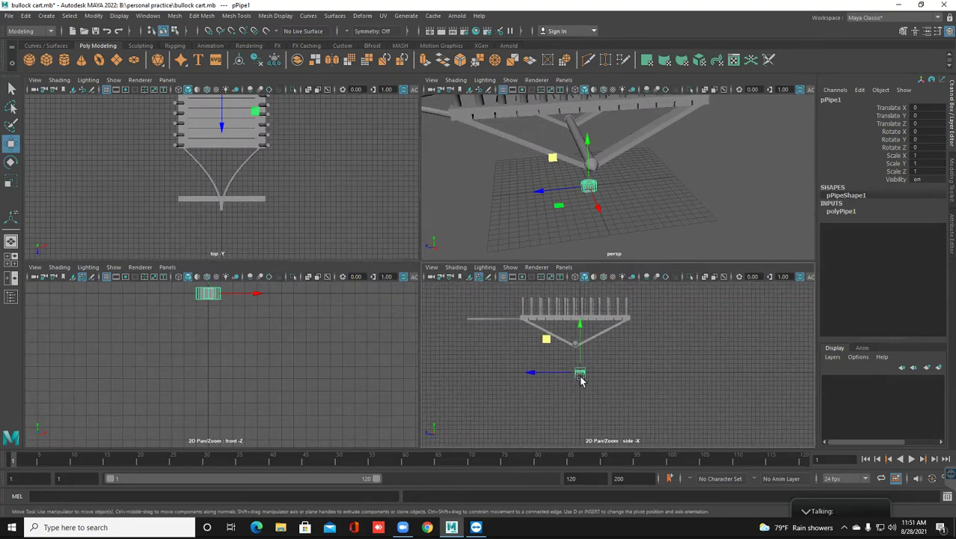
pyautogui.moveTo(581, 378); pyautogui.dragTo(575, 348)
pyautogui.keyDown('alt'); pyautogui.moveTo(125, 346); pyautogui.dragTo(137, 432, button='middle'); pyautogui.keyUp('alt')
pyautogui.keyDown('alt'); pyautogui.moveTo(207, 331); pyautogui.dragTo(217, 356, button='middle'); pyautogui.keyUp('alt')
pyautogui.moveTo(226, 334); pyautogui.dragTo(343, 333)
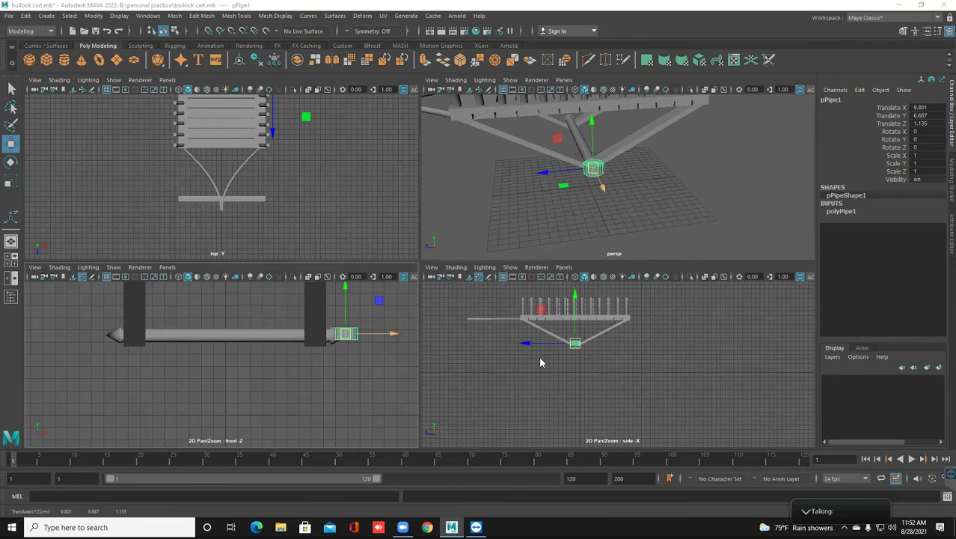
# Rotate the pipe upright around the axle by setting its Rotate Z to -90.
pyautogui.press('space')
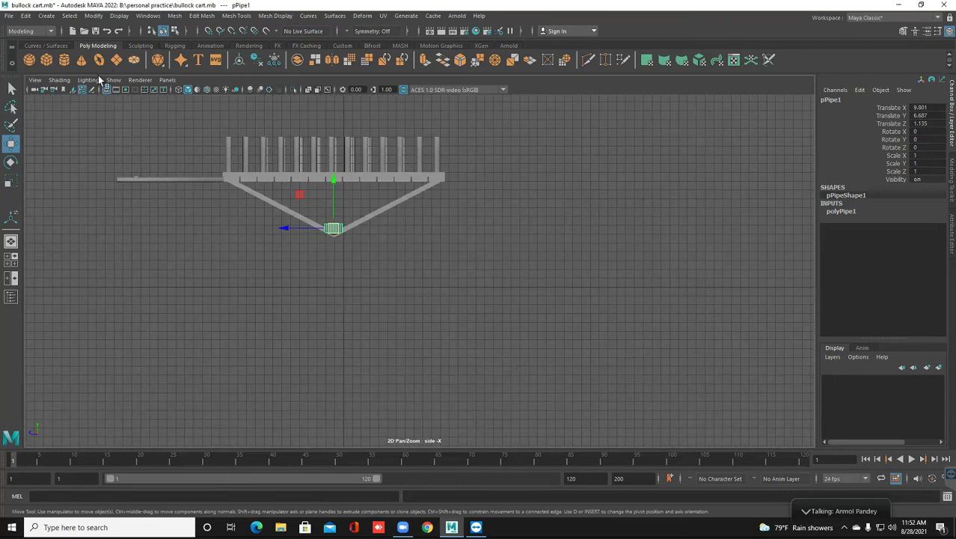
pyautogui.scroll(5, 290, 278)
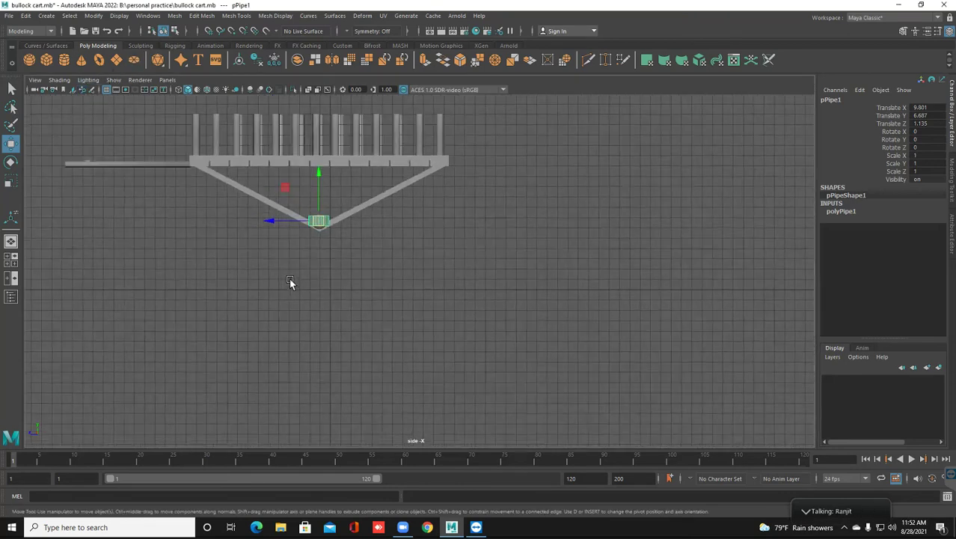
pyautogui.keyDown('alt'); pyautogui.moveTo(246, 192); pyautogui.dragTo(329, 272, button='middle'); pyautogui.keyUp('alt')
pyautogui.scroll(2, 327, 258)
pyautogui.scroll(2, 329, 273)
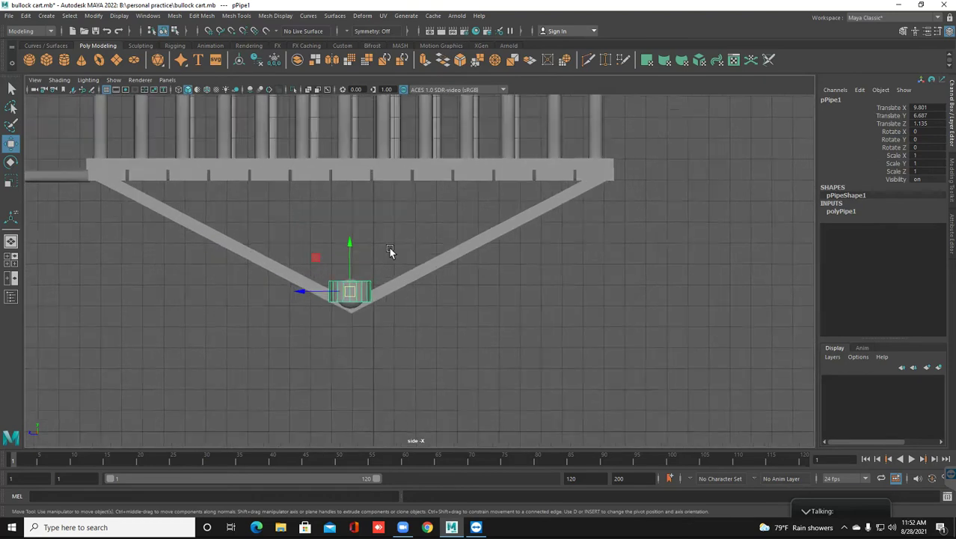
pyautogui.keyDown('alt'); pyautogui.moveTo(390, 252); pyautogui.dragTo(418, 231, button='middle'); pyautogui.keyUp('alt')
pyautogui.scroll(3, 418, 230)
pyautogui.press('e')
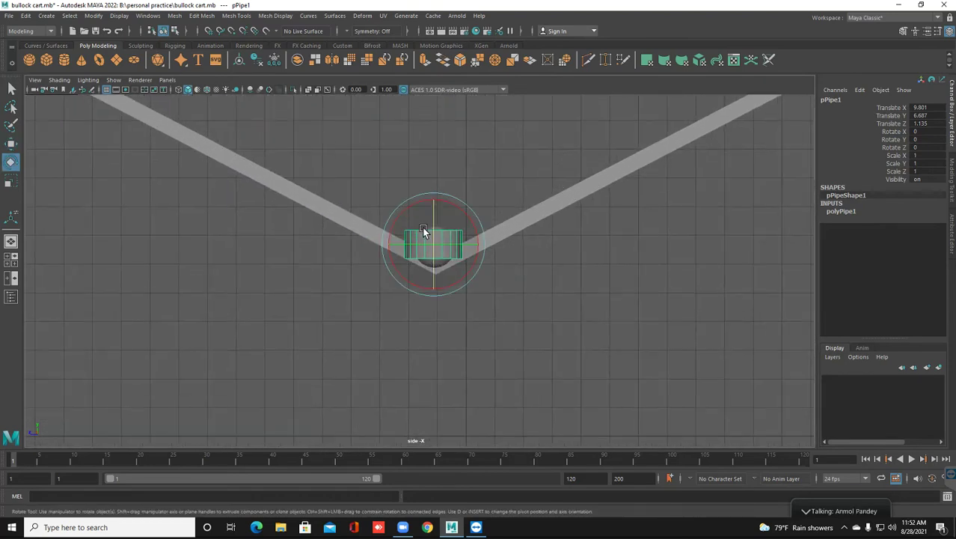
pyautogui.moveTo(433, 222); pyautogui.dragTo(439, 282)
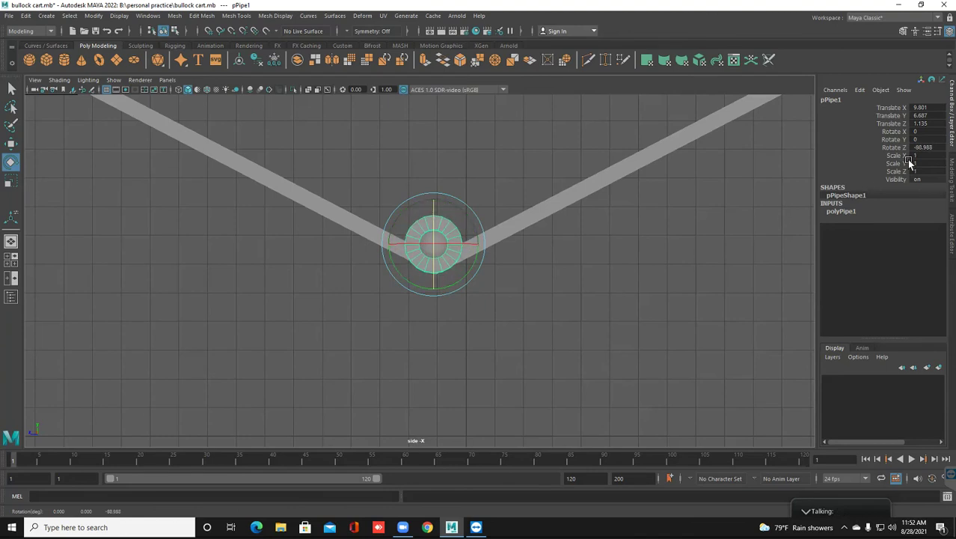
pyautogui.doubleClick(924, 147)
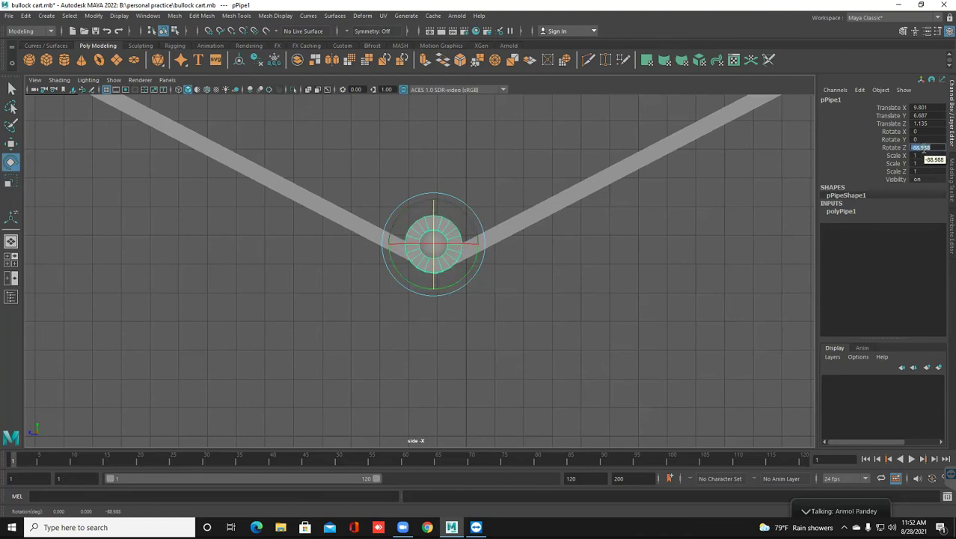
pyautogui.write('-90')
pyautogui.press('Return')
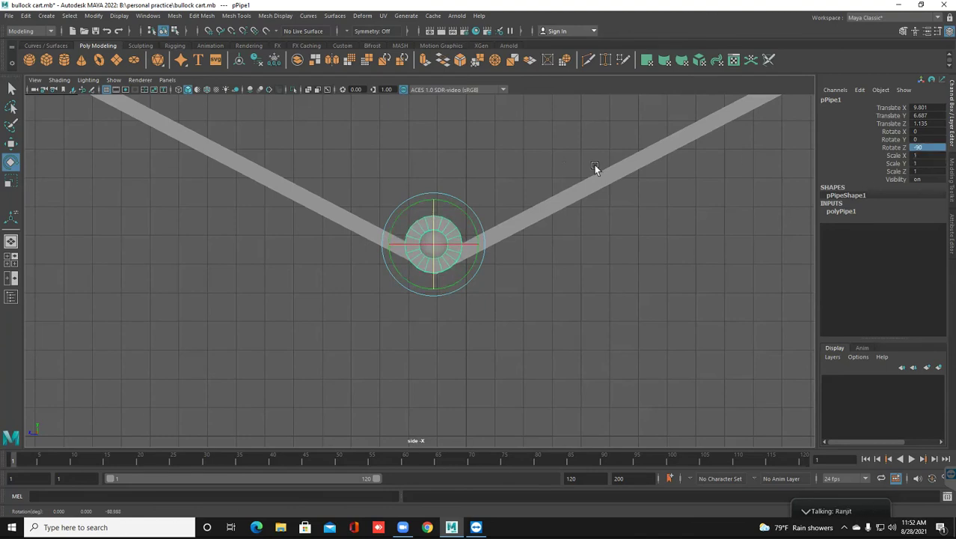
# Set the pipe's Subdivisions Axis to 42 and its Subdivisions Caps to 1.
pyautogui.keyDown('alt'); pyautogui.moveTo(500, 287); pyautogui.dragTo(507, 291, button='middle'); pyautogui.keyUp('alt')
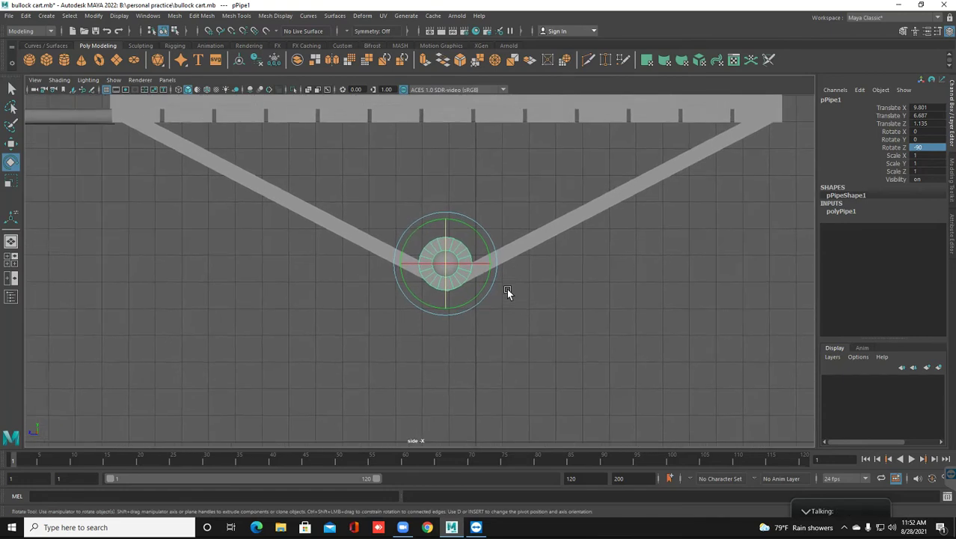
pyautogui.click(848, 211)
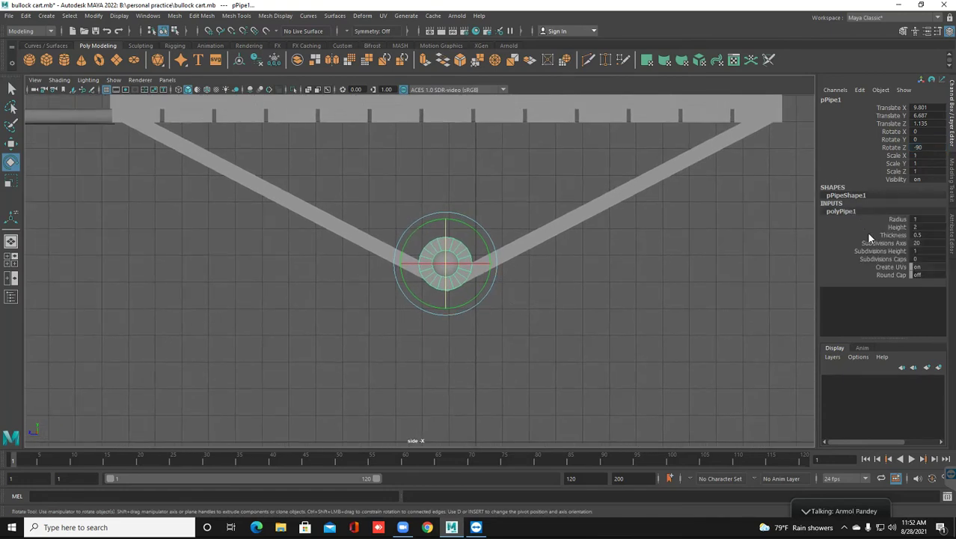
pyautogui.click(880, 244)
pyautogui.moveTo(684, 214); pyautogui.dragTo(796, 225, button='middle')
pyautogui.scroll(5, 452, 232)
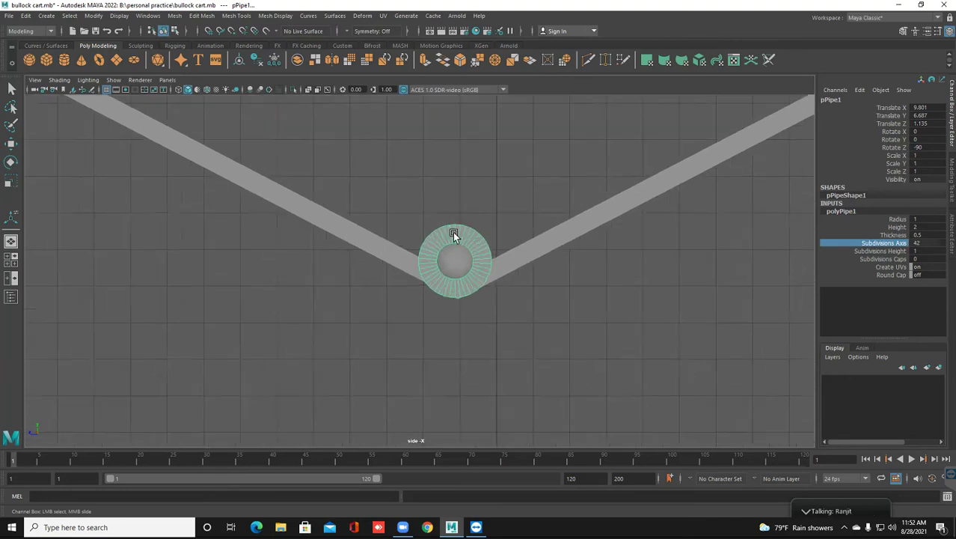
pyautogui.keyDown('alt'); pyautogui.moveTo(445, 255); pyautogui.dragTo(439, 254, button='middle'); pyautogui.keyUp('alt')
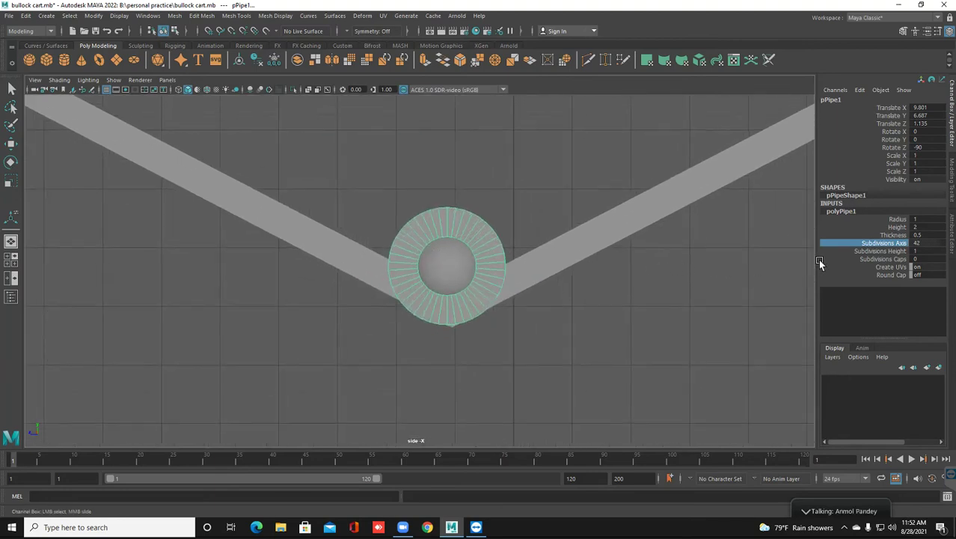
pyautogui.click(881, 259)
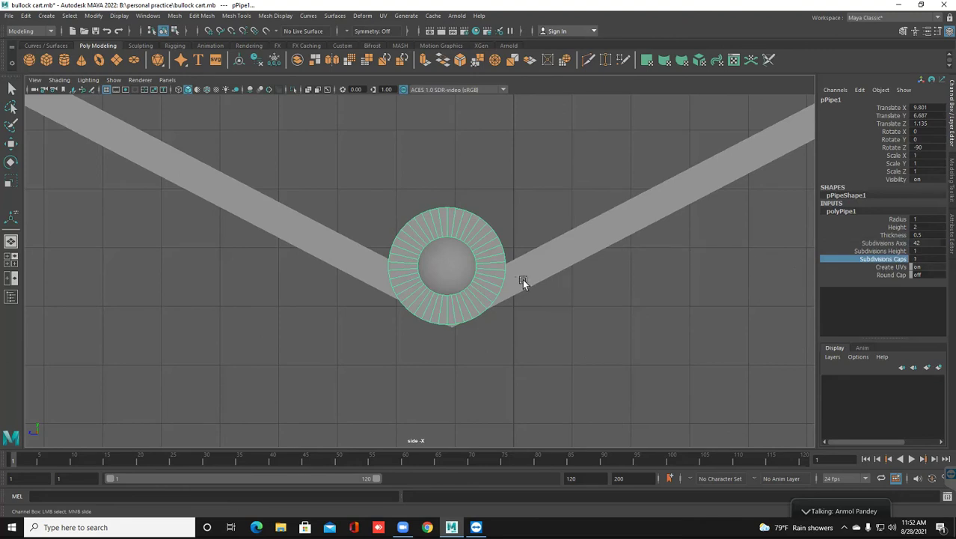
pyautogui.press('space')
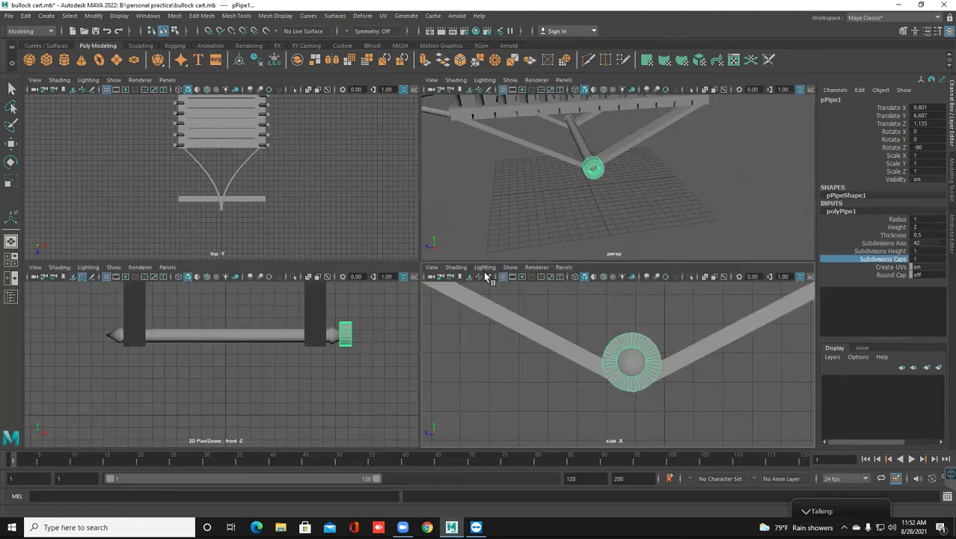
pyautogui.click(488, 277)
pyautogui.press('space')
pyautogui.press('space')
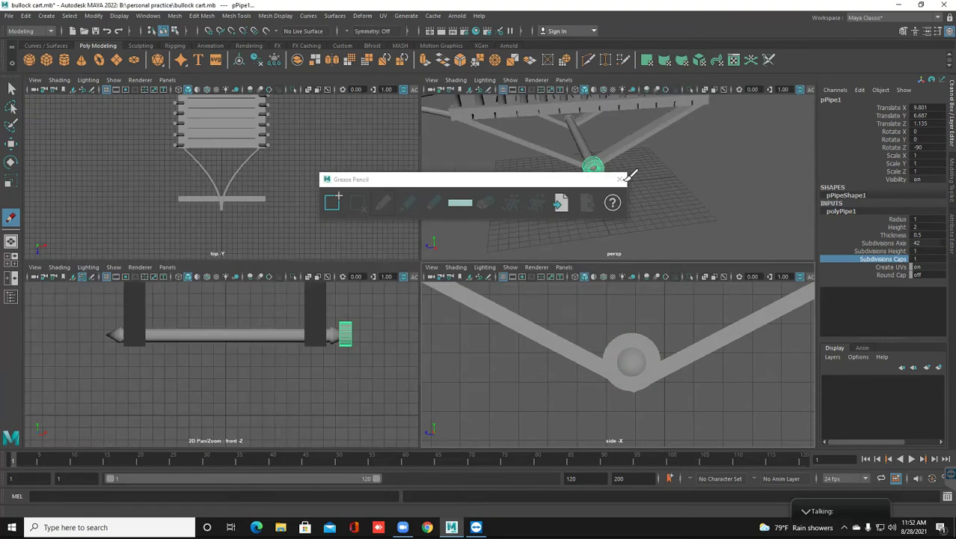
pyautogui.click(619, 179)
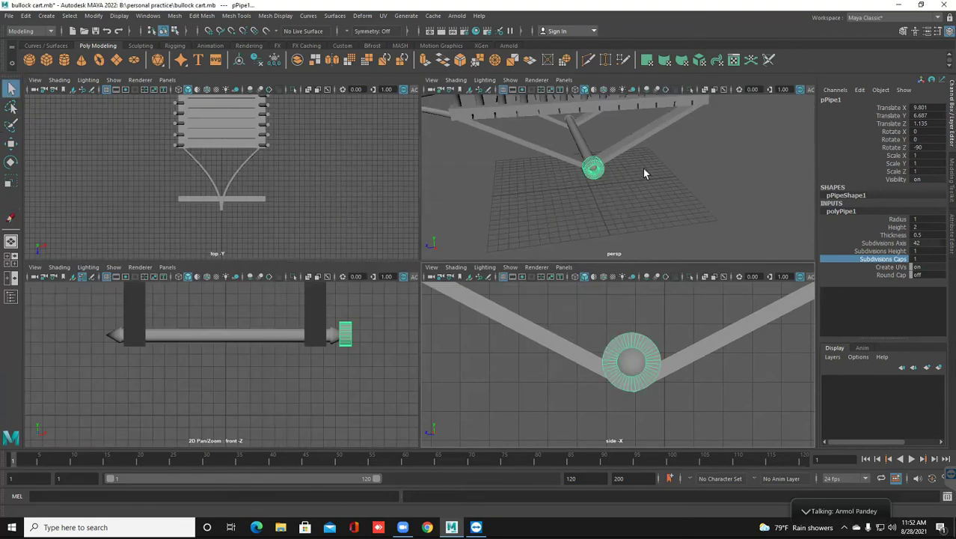
# Scale the pipe up to wheel size in the perspective view, to about 4.918, 2.013, 4.918.
pyautogui.press('space')
pyautogui.scroll(-3, 503, 233)
pyautogui.keyDown('alt'); pyautogui.moveTo(521, 245); pyautogui.dragTo(488, 250); pyautogui.keyUp('alt')
pyautogui.press('r')
pyautogui.moveTo(416, 279); pyautogui.dragTo(493, 299)
pyautogui.keyDown('alt'); pyautogui.moveTo(520, 332); pyautogui.dragTo(413, 311); pyautogui.keyUp('alt')
# Select the whole ring of inner faces, scale it outward to thin the wheel's rim, and adjust its width along the axle.
pyautogui.scroll(8, 414, 311)
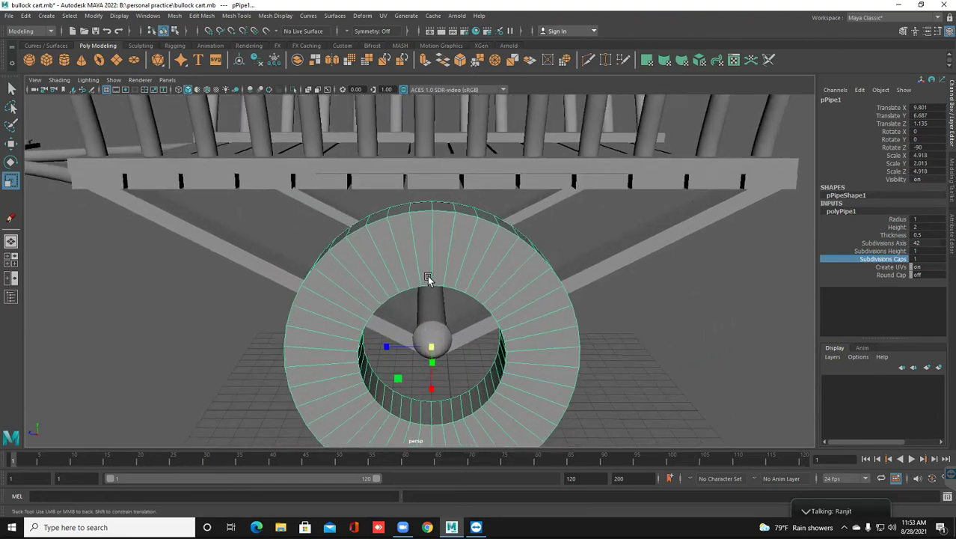
pyautogui.keyDown('alt'); pyautogui.moveTo(427, 277); pyautogui.dragTo(359, 320); pyautogui.keyUp('alt')
pyautogui.rightClick(359, 322)
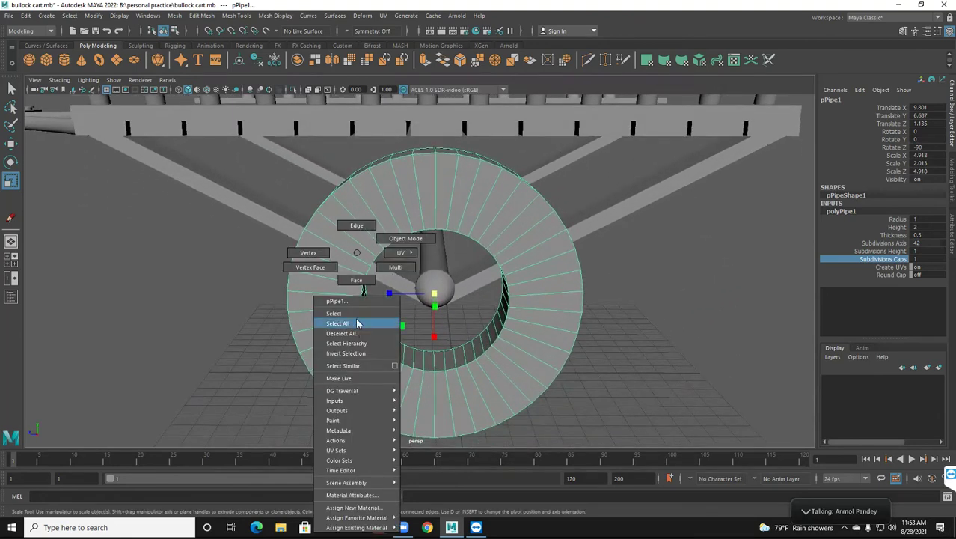
pyautogui.click(356, 281)
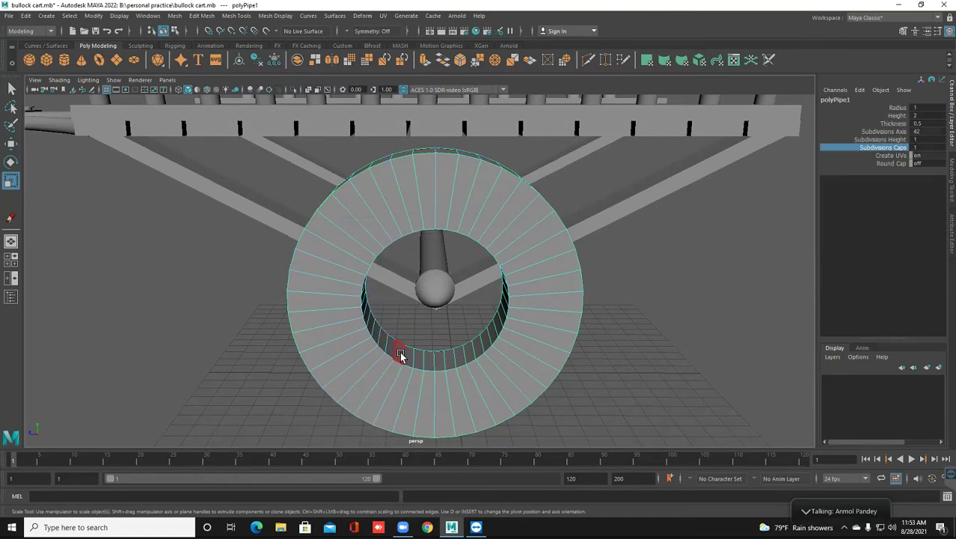
pyautogui.click(401, 354)
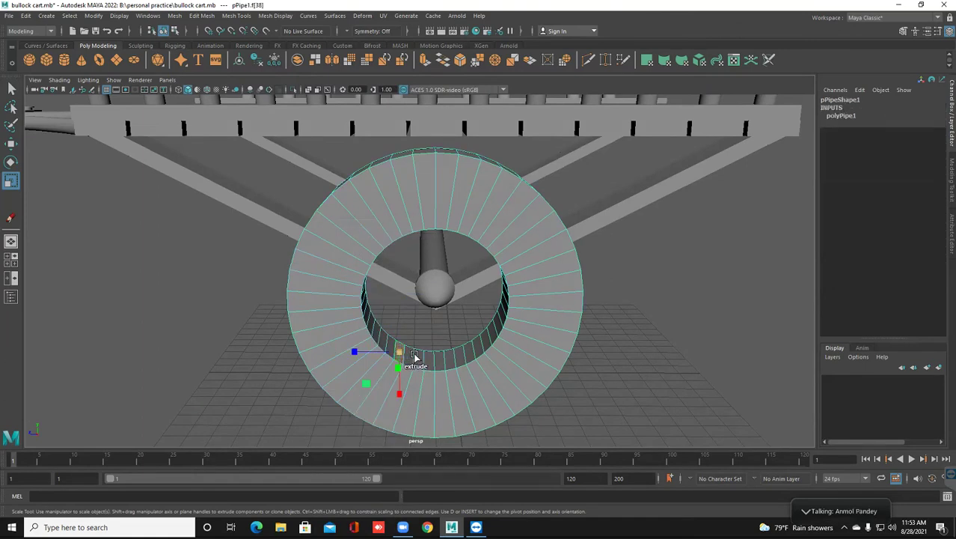
pyautogui.press('q')
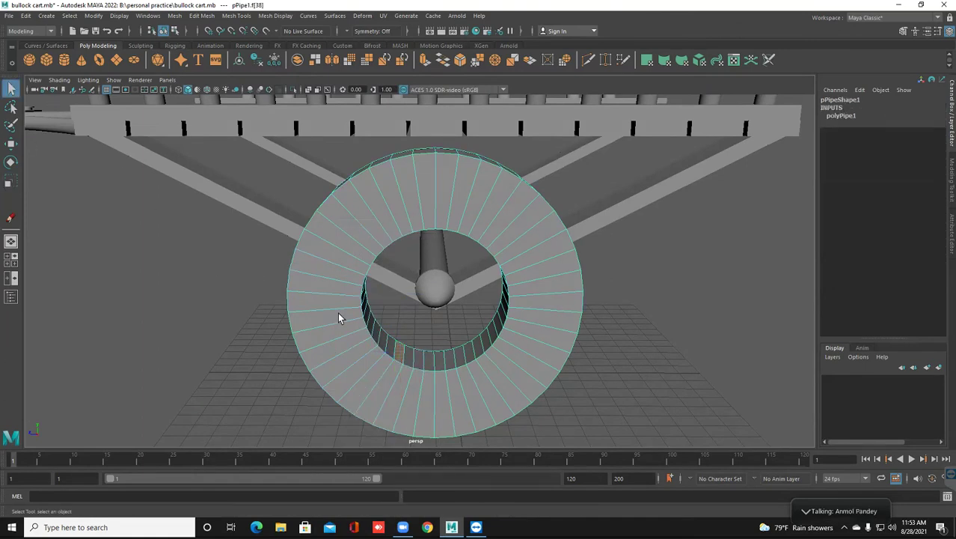
pyautogui.doubleClick(408, 356)
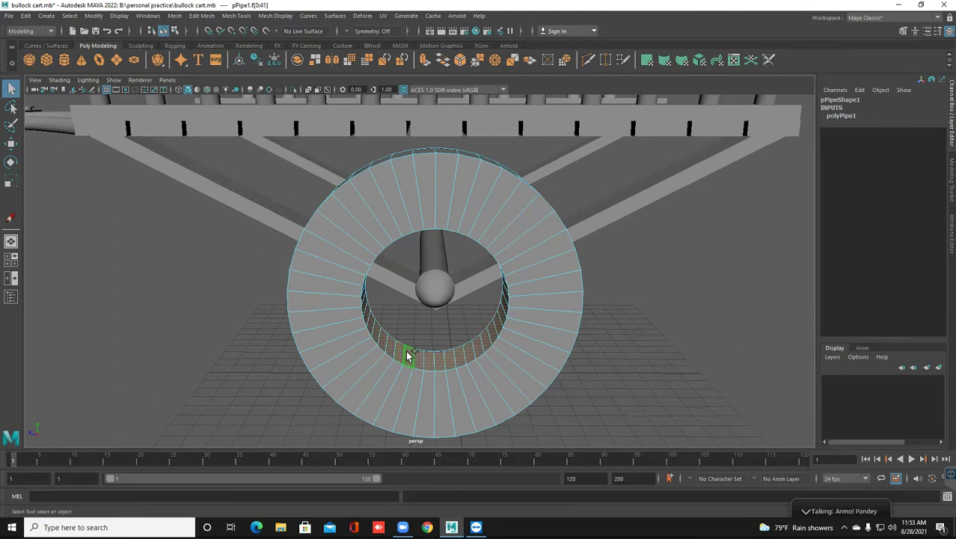
pyautogui.press('r')
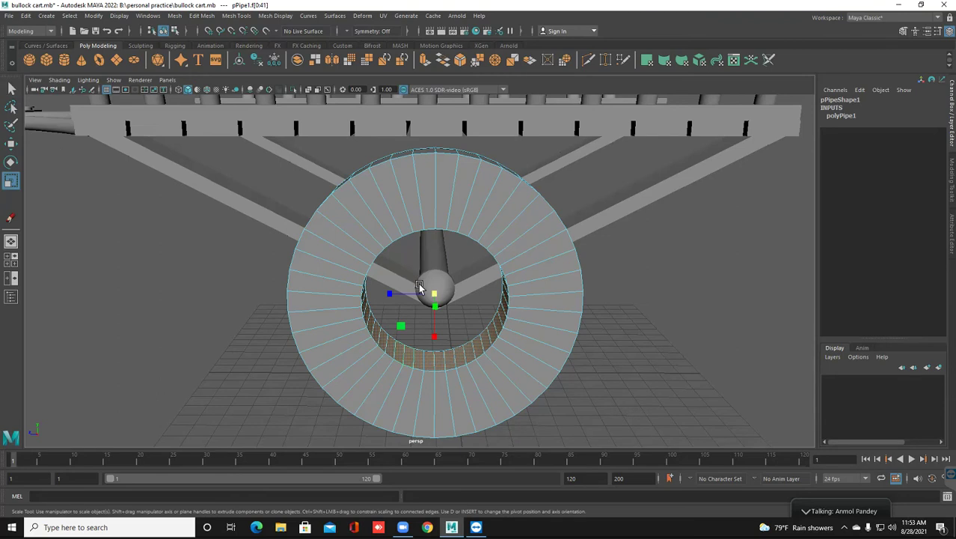
pyautogui.moveTo(435, 293); pyautogui.dragTo(483, 300)
pyautogui.keyDown('alt'); pyautogui.moveTo(445, 326); pyautogui.dragTo(485, 327); pyautogui.keyUp('alt')
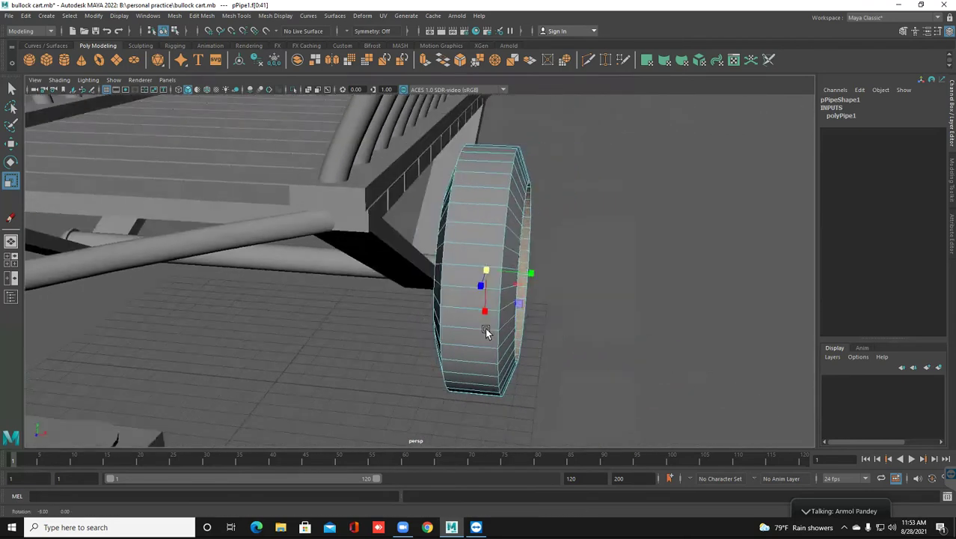
pyautogui.moveTo(531, 270); pyautogui.dragTo(448, 248)
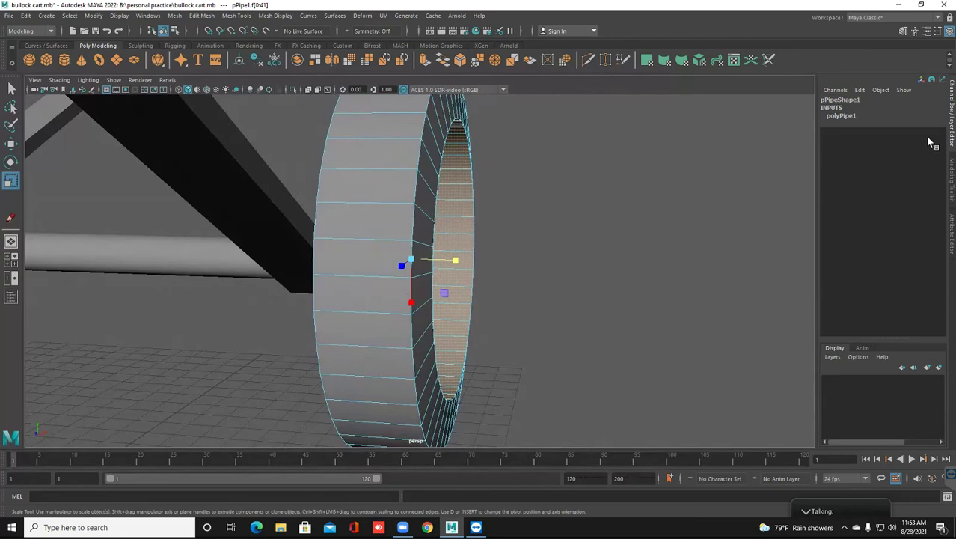
# Leave face editing and return the wheel to object mode.
pyautogui.click(840, 116)
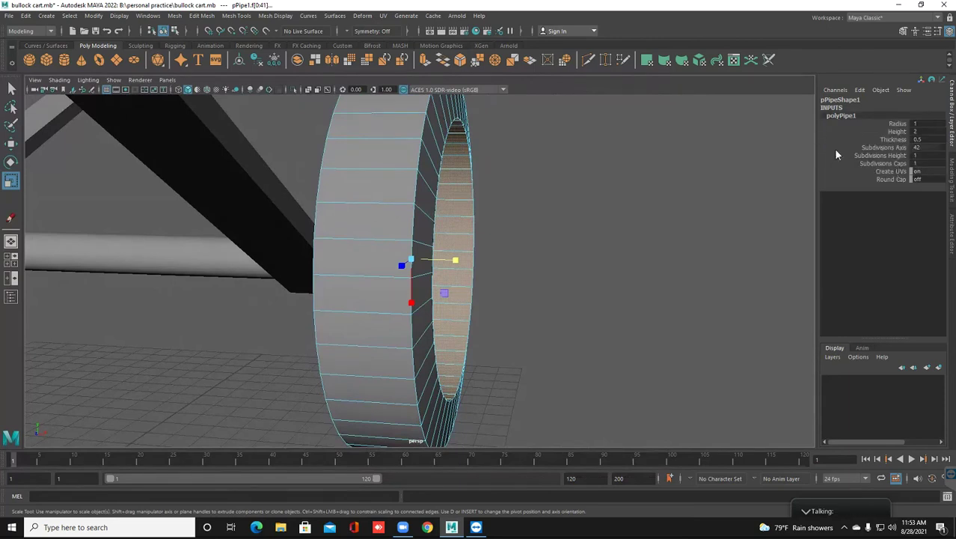
pyautogui.doubleClick(837, 100)
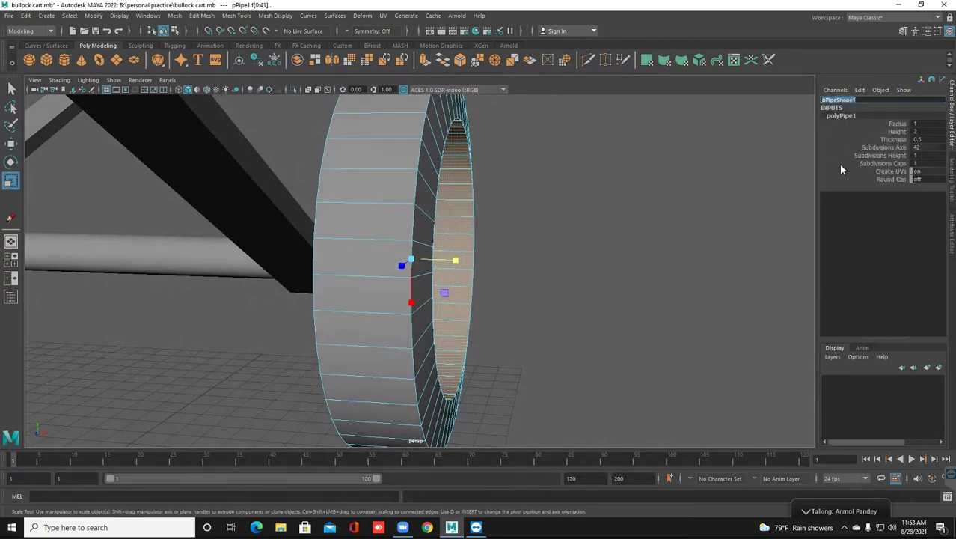
pyautogui.moveTo(393, 174); pyautogui.dragTo(437, 156, button='right')
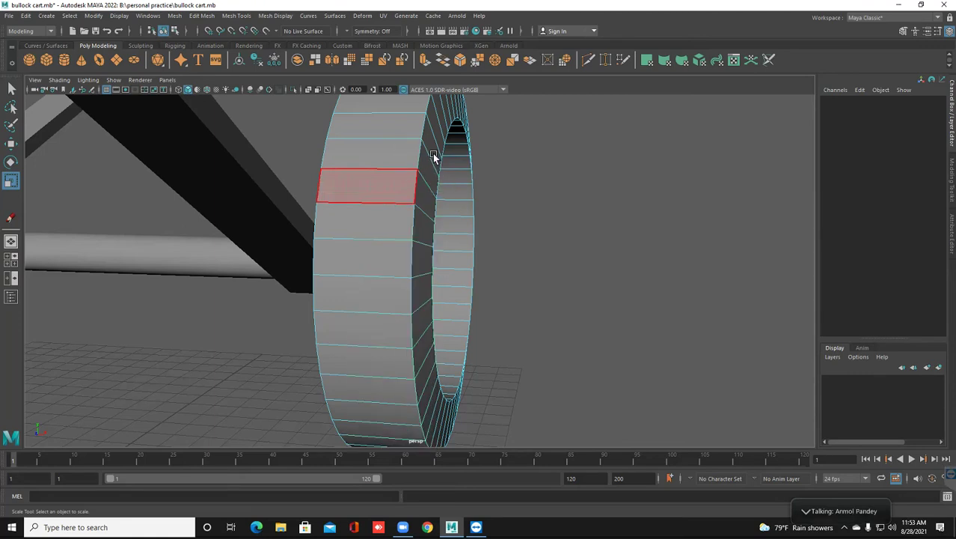
# Try increasing the wheel pipe's Subdivisions Height, and undo the change.
pyautogui.click(841, 212)
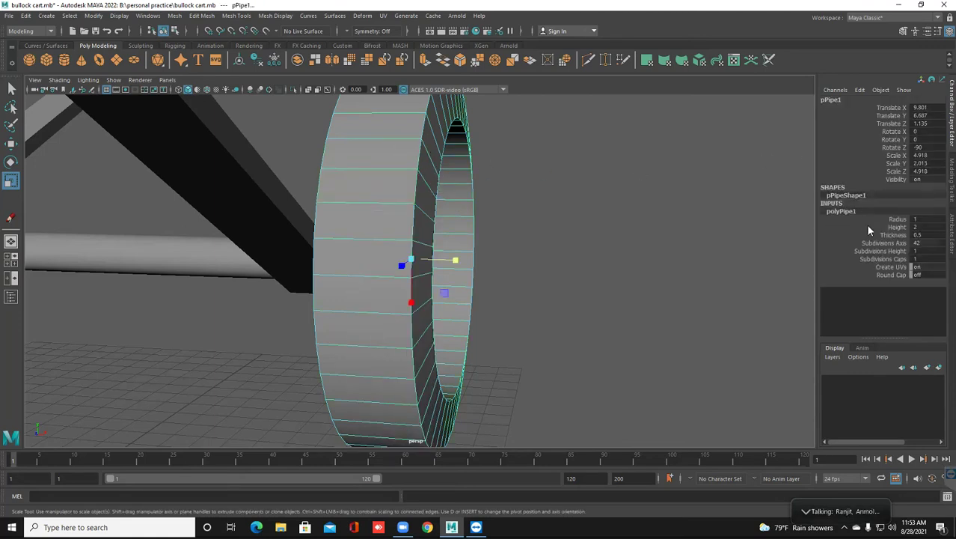
pyautogui.click(882, 254)
pyautogui.moveTo(760, 213); pyautogui.dragTo(768, 209, button='middle')
pyautogui.keyDown('alt'); pyautogui.moveTo(665, 263); pyautogui.dragTo(665, 238); pyautogui.keyUp('alt')
pyautogui.hotkey('ctrl', 'z')
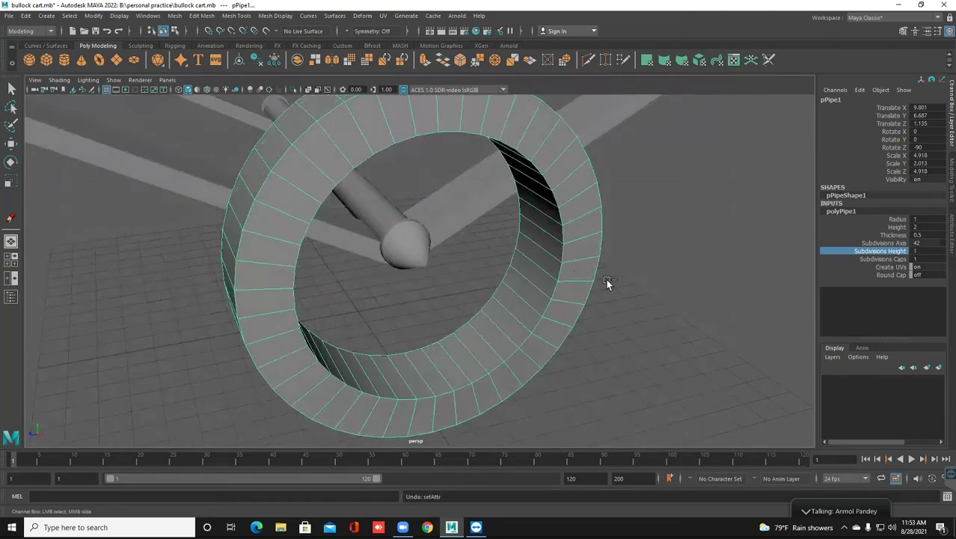
# Open the Insert Edge Loop tool's settings for the wheel and move the settings window clear of the model.
pyautogui.keyDown('alt'); pyautogui.moveTo(487, 279); pyautogui.dragTo(510, 289); pyautogui.keyUp('alt')
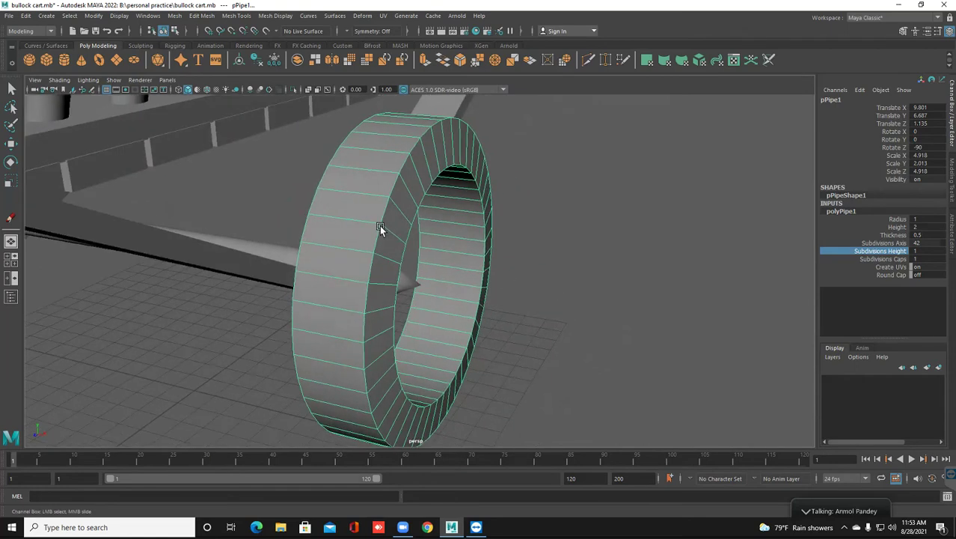
pyautogui.press('r')
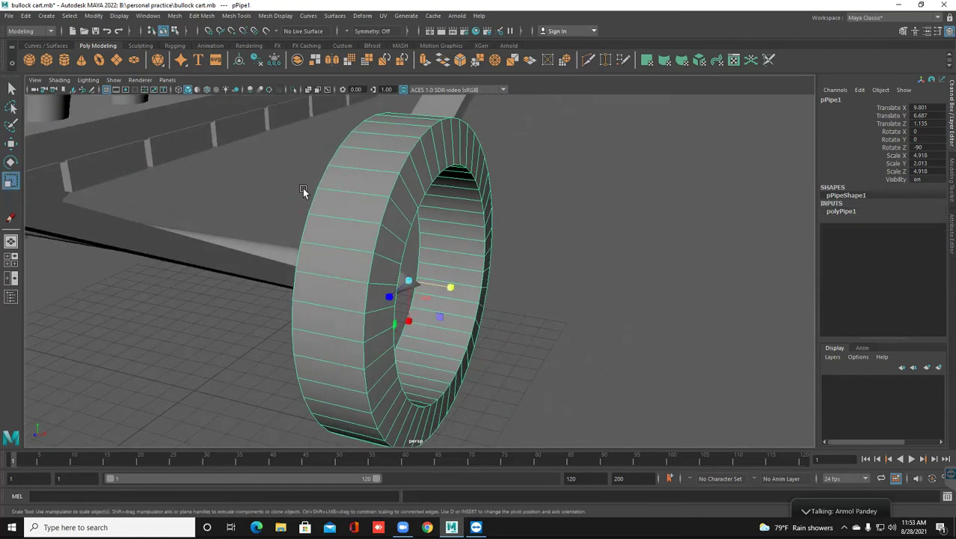
pyautogui.click(237, 16)
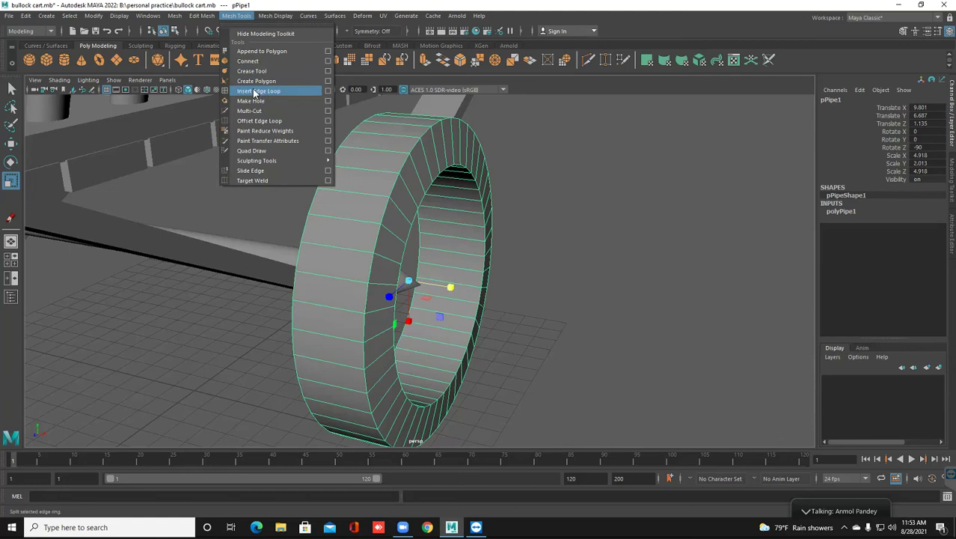
pyautogui.click(327, 91)
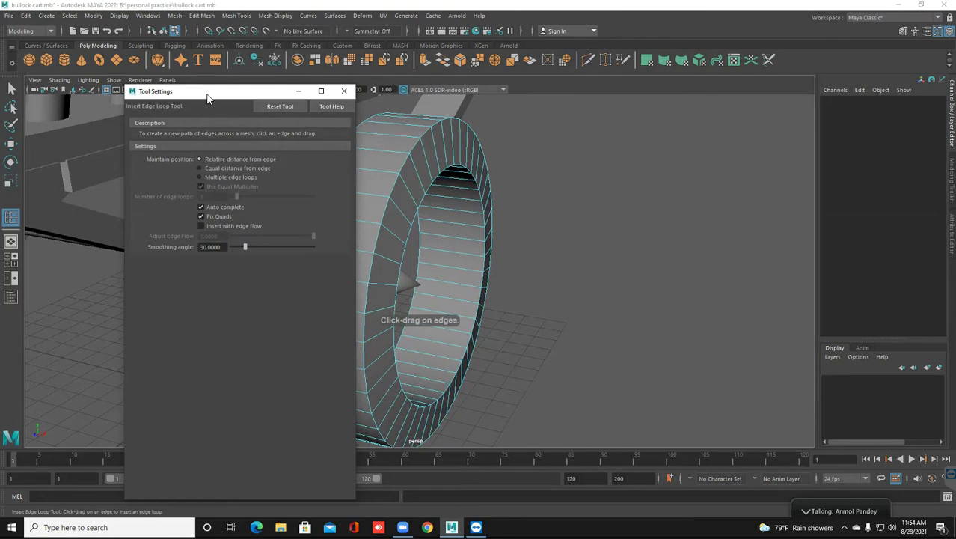
pyautogui.moveTo(263, 93); pyautogui.dragTo(720, 68)
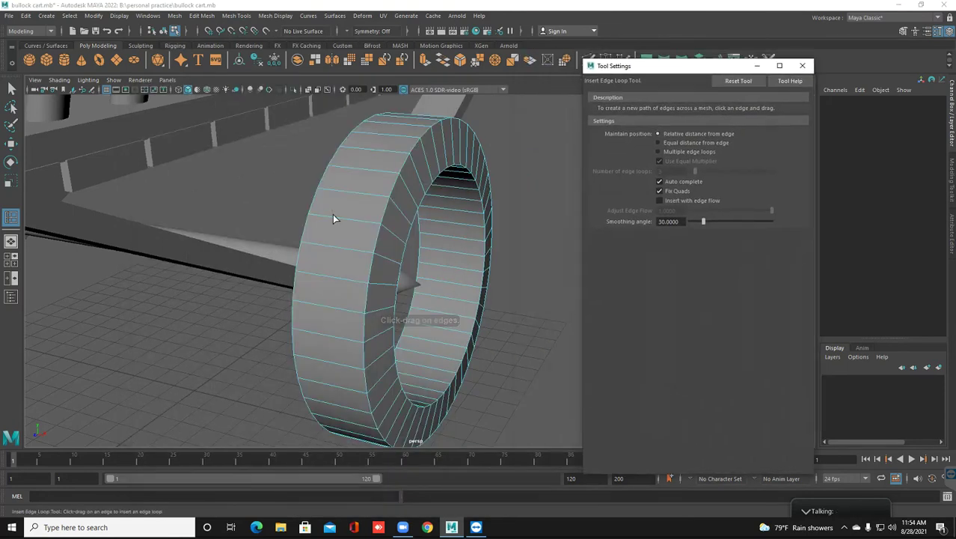
# Try inserting a single edge loop around the wheel's outer surface, and undo it.
pyautogui.click(329, 215)
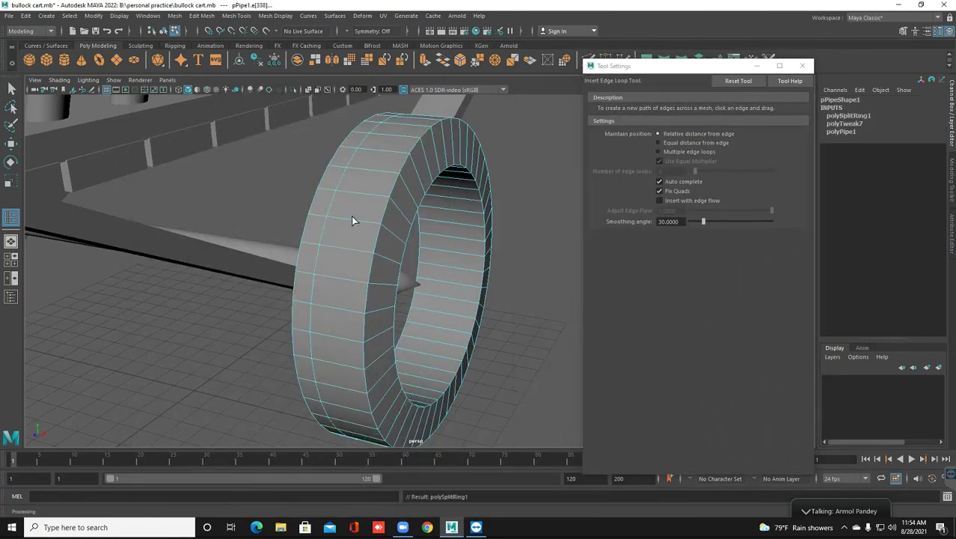
pyautogui.hotkey('ctrl', 'z')
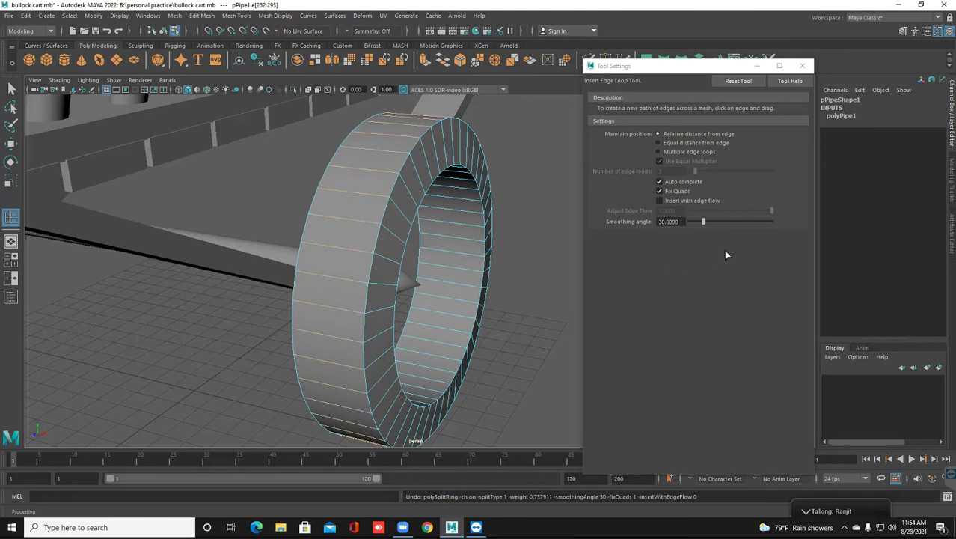
pyautogui.scroll(2, 377, 219)
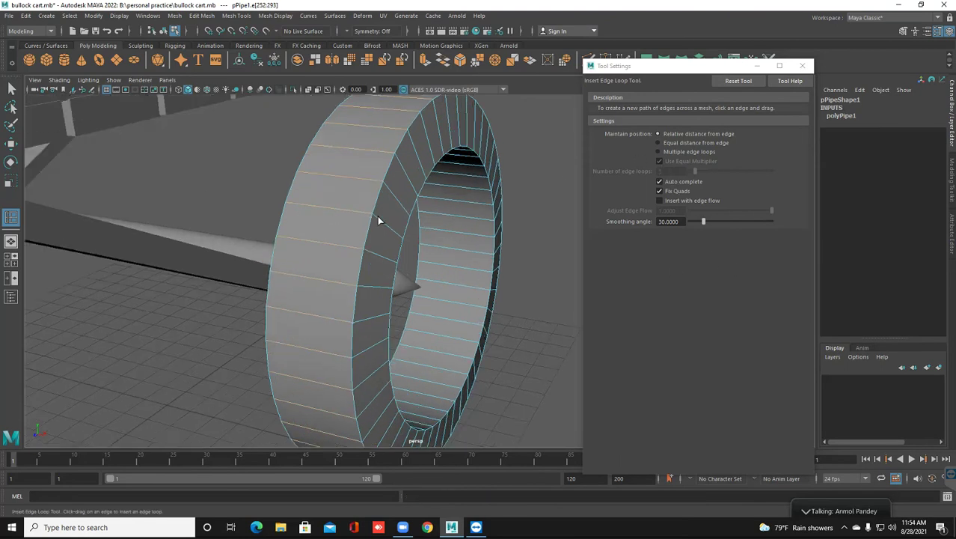
# Insert three evenly spaced edge loops around the wheel's outer surface using the Multiple edge loops option.
pyautogui.click(658, 152)
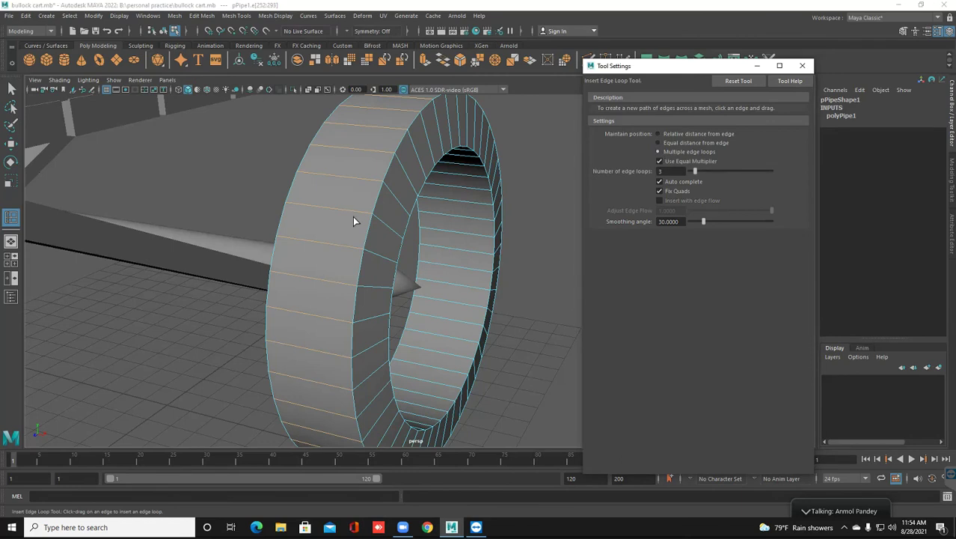
pyautogui.keyDown('alt'); pyautogui.moveTo(330, 215); pyautogui.dragTo(385, 206); pyautogui.keyUp('alt')
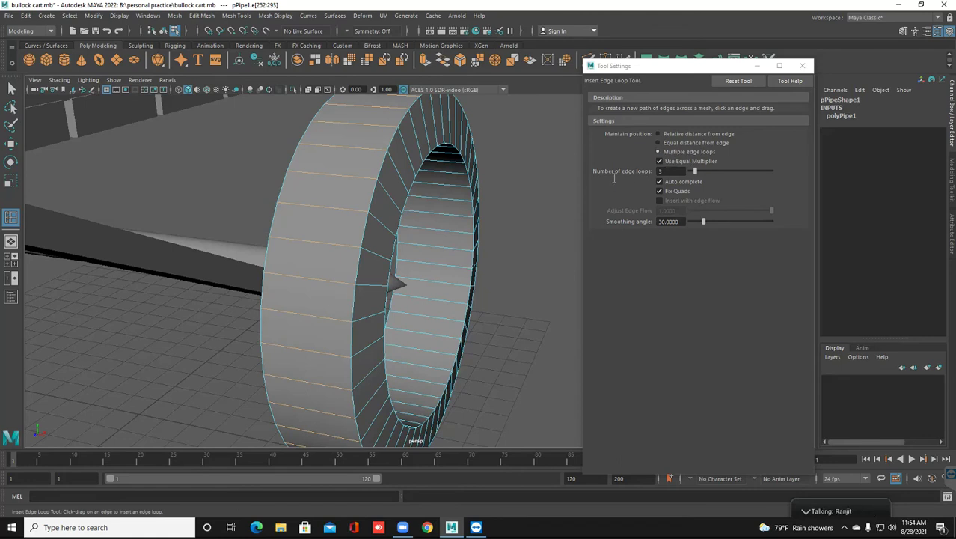
pyautogui.moveTo(673, 171); pyautogui.dragTo(632, 173)
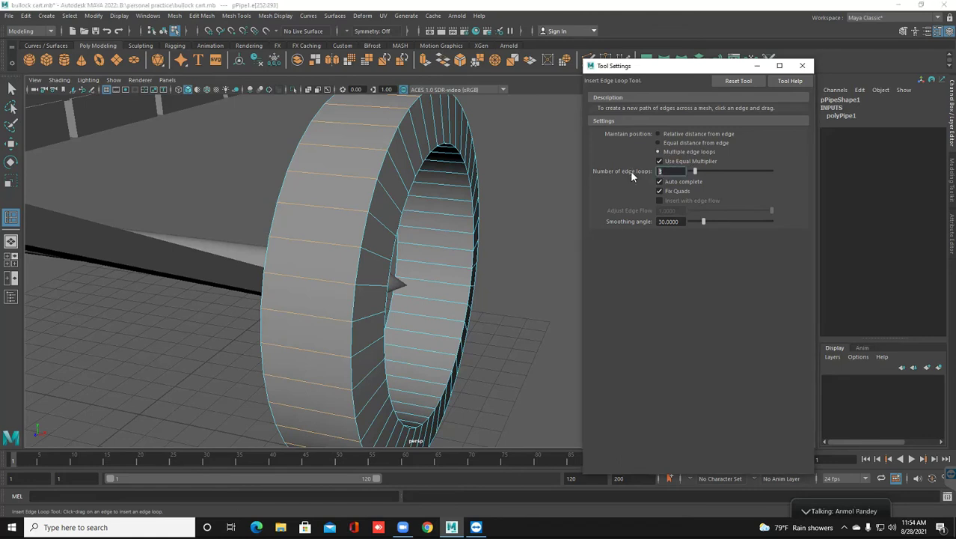
pyautogui.press('Return')
pyautogui.click(802, 66)
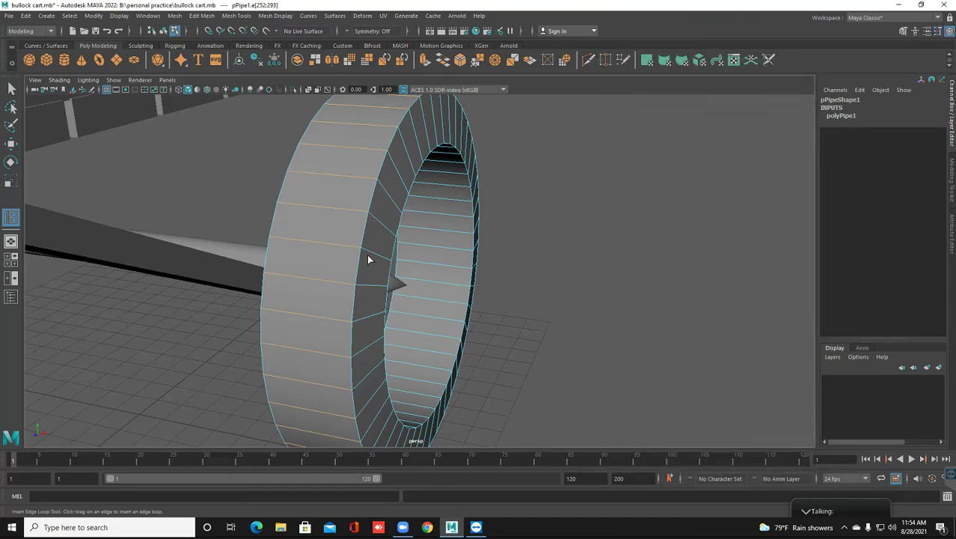
pyautogui.click(318, 207)
pyautogui.scroll(-3, 320, 212)
pyautogui.keyDown('alt'); pyautogui.moveTo(326, 258); pyautogui.dragTo(351, 217); pyautogui.keyUp('alt')
# Switch to edge selection and select the first and third inserted edge loops around the wheel's outer surface.
pyautogui.click(12, 89)
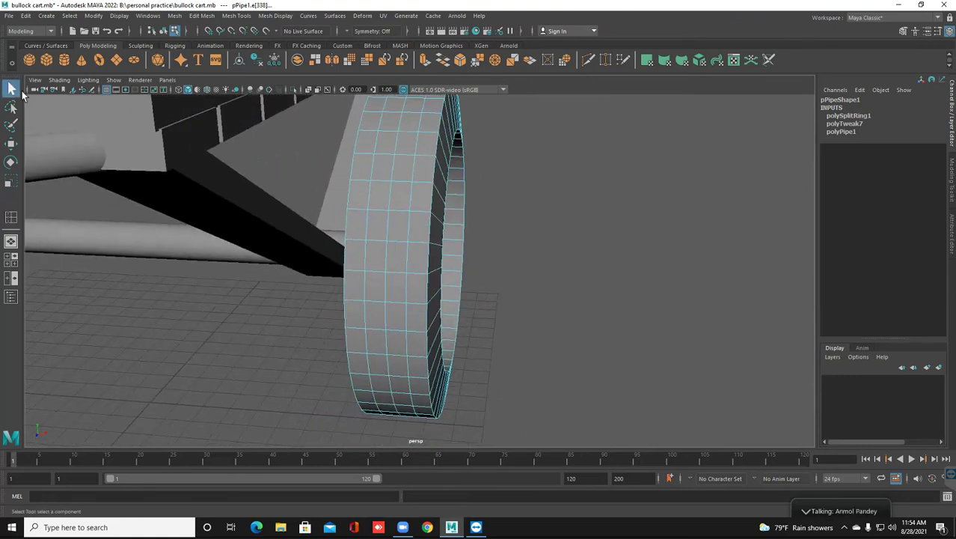
pyautogui.rightClick(394, 185)
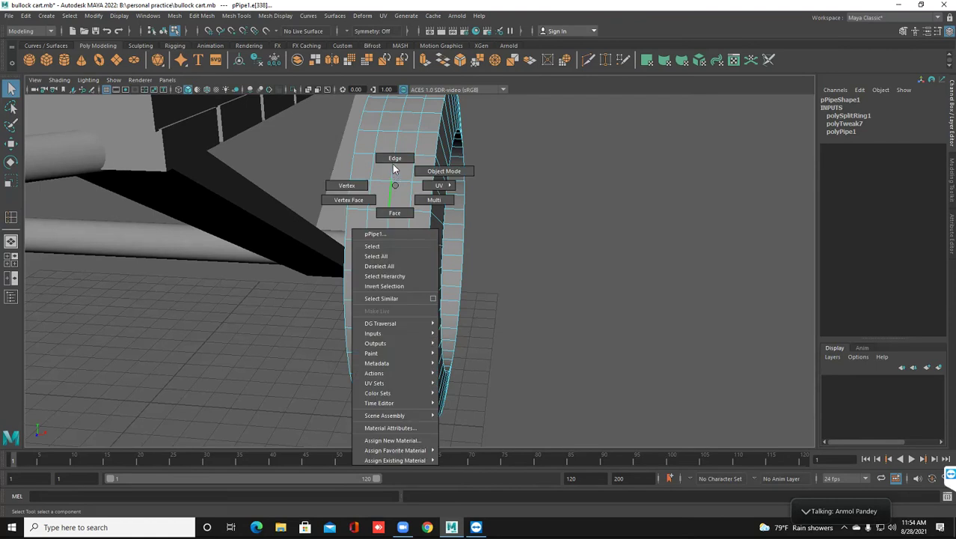
pyautogui.click(392, 163)
pyautogui.keyDown('alt'); pyautogui.moveTo(391, 171); pyautogui.dragTo(390, 175); pyautogui.keyUp('alt')
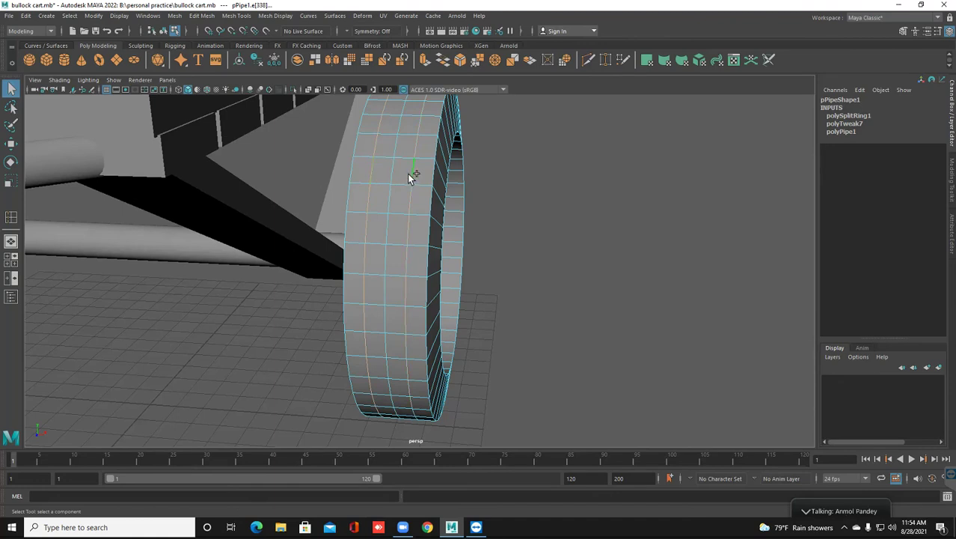
pyautogui.scroll(-2, 407, 173)
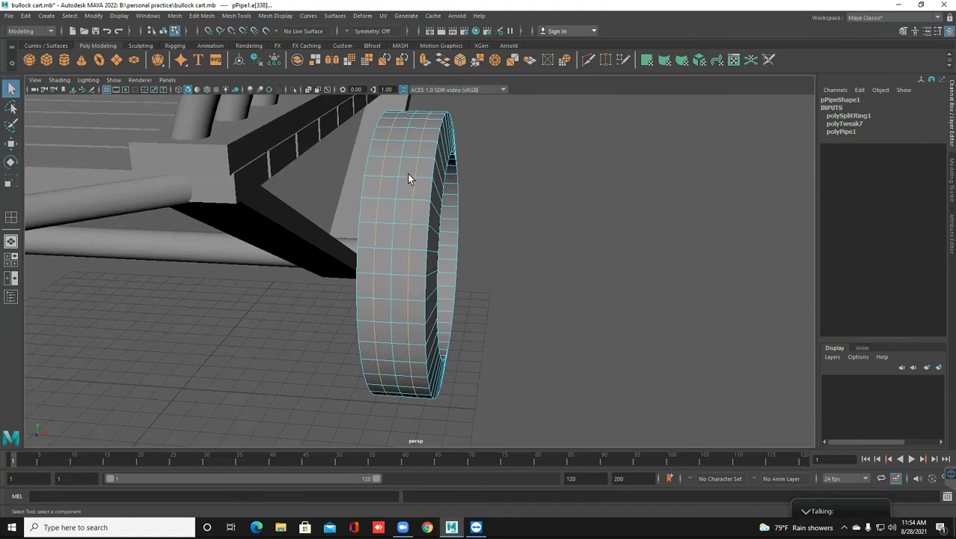
# Rotate the two selected edge loops about the wheel's axis, and rotate the middle loop as well, to form a sharp chevron tread.
pyautogui.press('e')
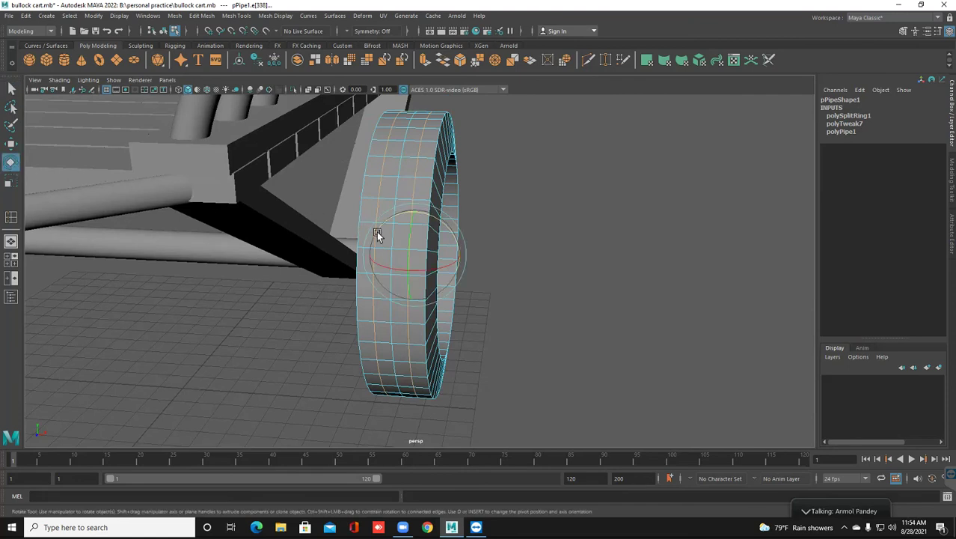
pyautogui.moveTo(407, 240); pyautogui.dragTo(407, 253)
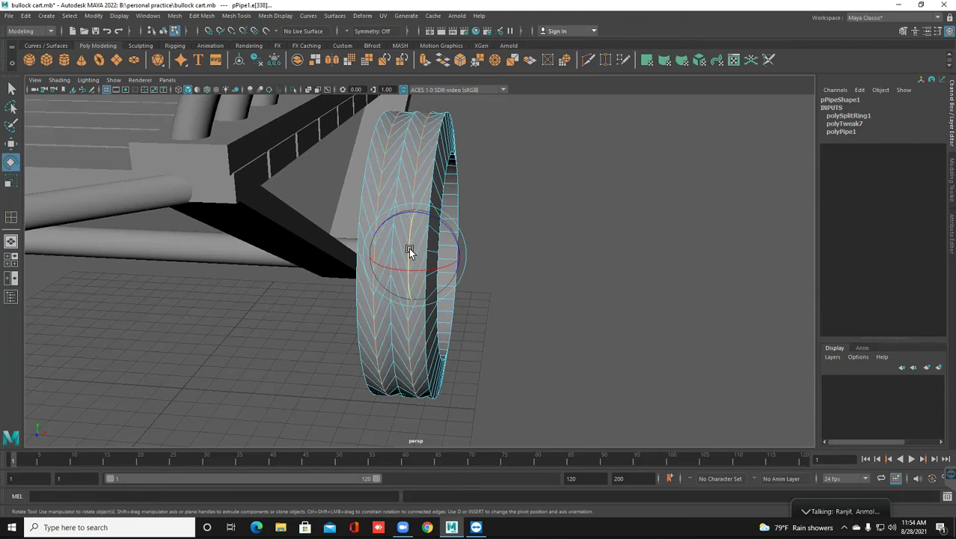
pyautogui.scroll(2, 405, 252)
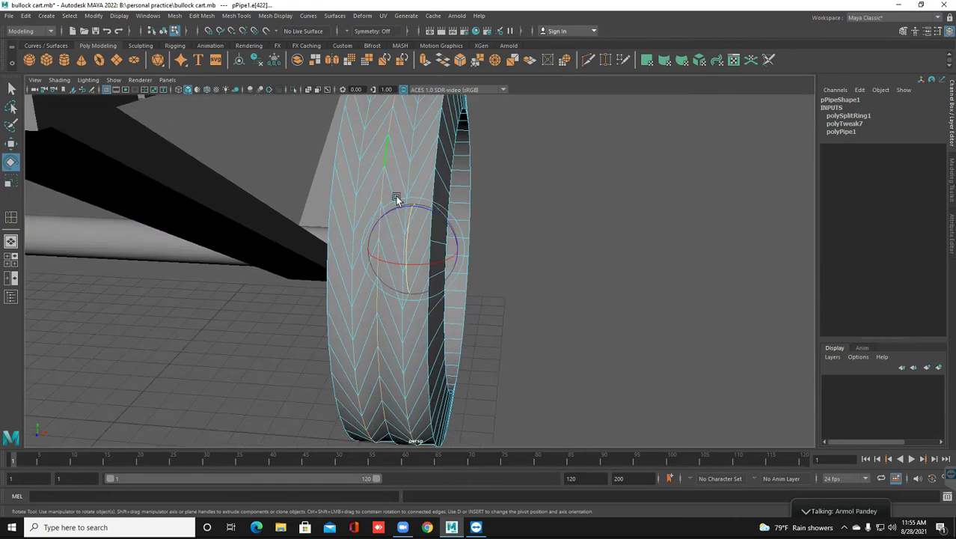
pyautogui.moveTo(406, 221); pyautogui.dragTo(395, 258)
pyautogui.scroll(-5, 371, 205)
pyautogui.scroll(2, 364, 233)
pyautogui.scroll(2, 364, 232)
# Switch to face selection and select all four rings of chevron faces around the wheel's outer surface.
pyautogui.moveTo(376, 171); pyautogui.dragTo(377, 195, button='right')
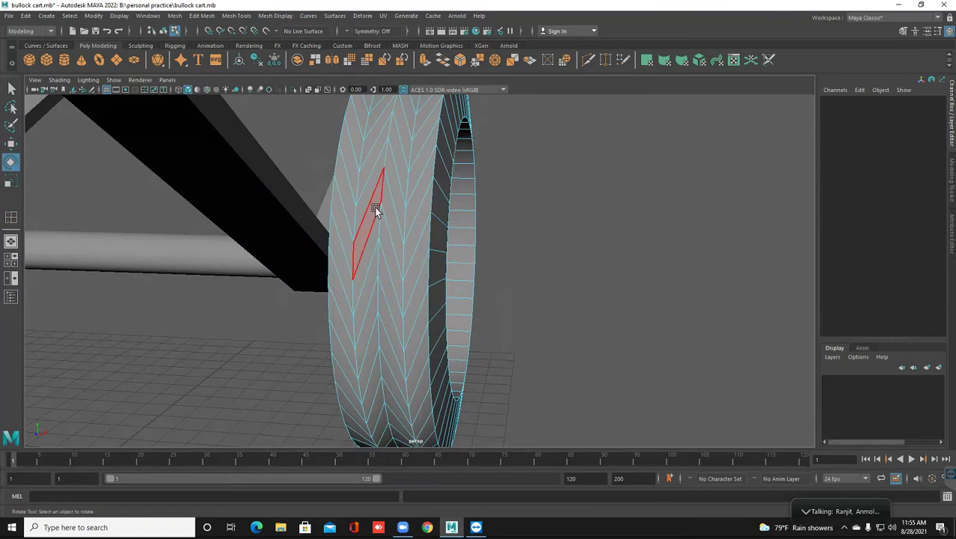
pyautogui.click(343, 235)
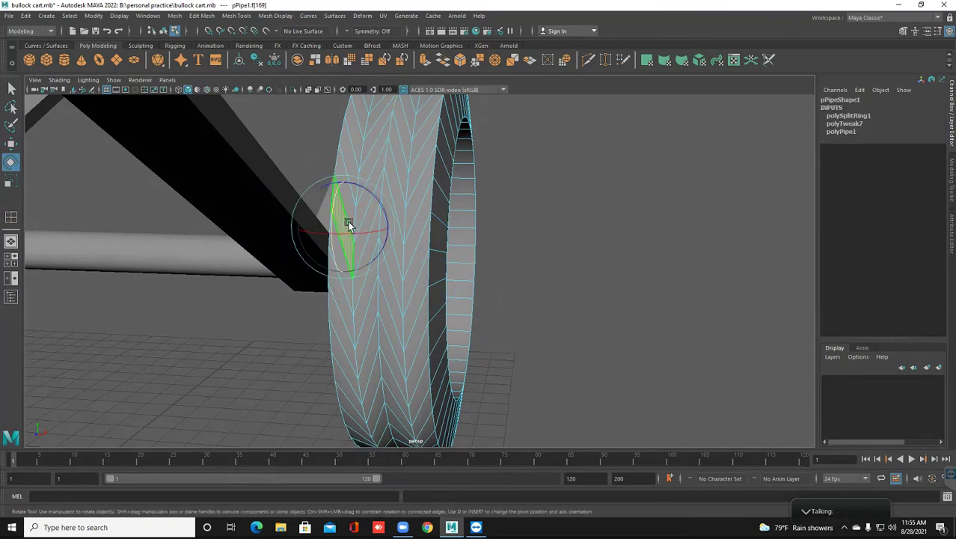
pyautogui.click(11, 89)
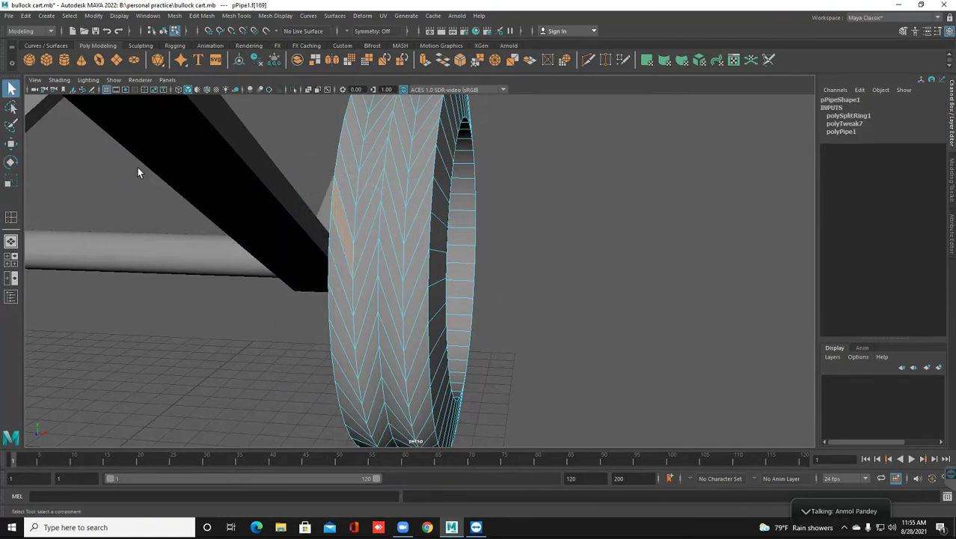
pyautogui.keyDown('shift'); pyautogui.doubleClick(349, 214); pyautogui.keyUp('shift')
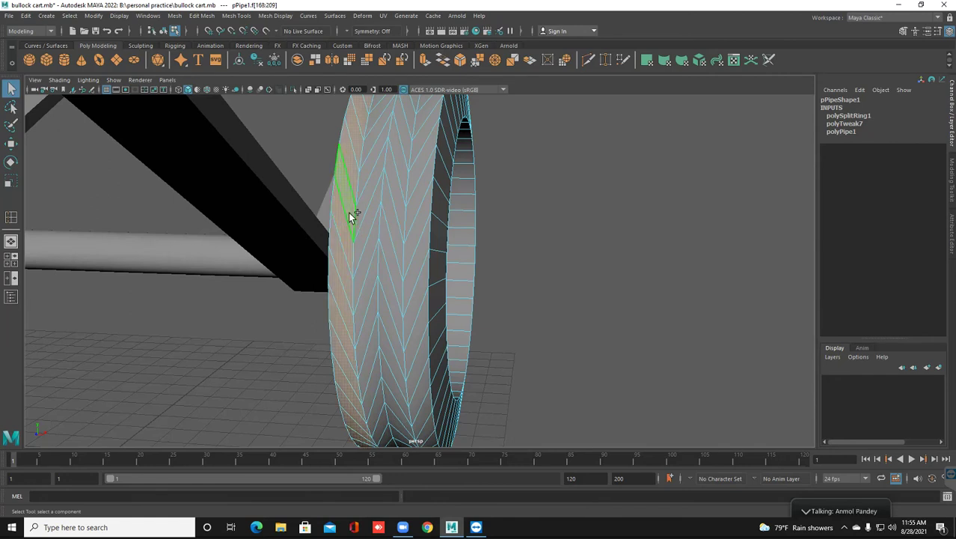
pyautogui.keyDown('shift'); pyautogui.click(360, 207); pyautogui.keyUp('shift')
pyautogui.keyDown('shift'); pyautogui.doubleClick(367, 214); pyautogui.keyUp('shift')
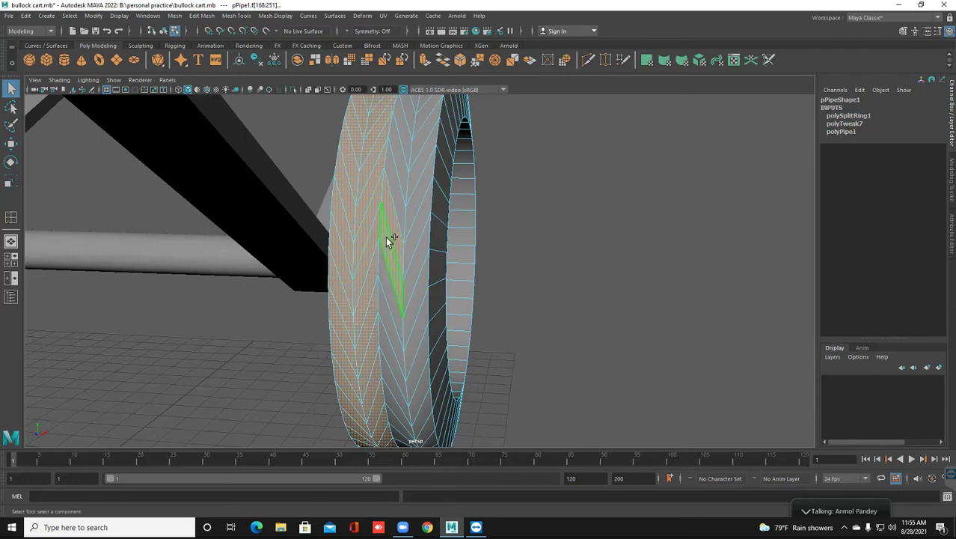
pyautogui.keyDown('shift'); pyautogui.doubleClick(387, 237); pyautogui.keyUp('shift')
pyautogui.keyDown('shift'); pyautogui.click(416, 214); pyautogui.keyUp('shift')
pyautogui.keyDown('shift'); pyautogui.doubleClick(417, 224); pyautogui.keyUp('shift')
# Extrude the selected chevron faces individually, with Keep Faces Together turned off.
pyautogui.scroll(-3, 412, 229)
pyautogui.scroll(-2, 413, 228)
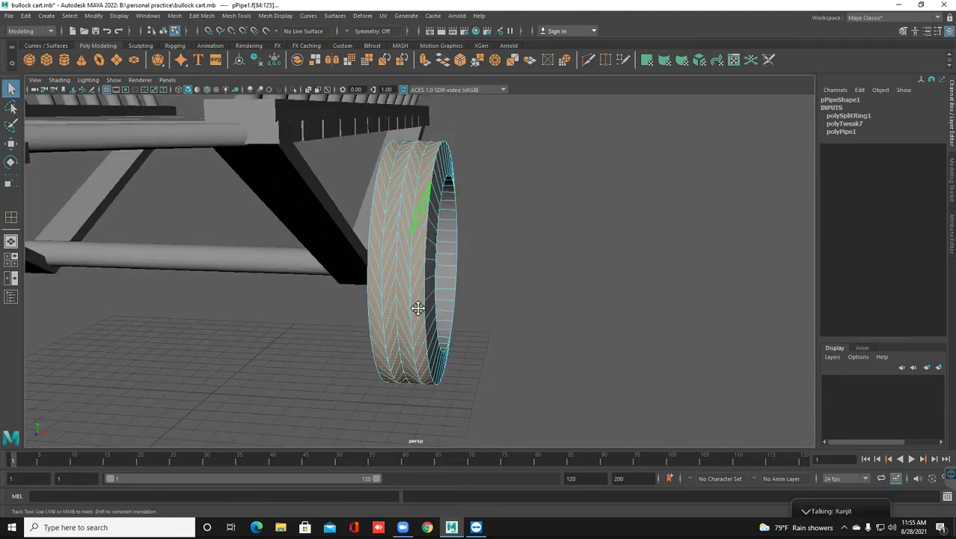
pyautogui.keyDown('alt'); pyautogui.moveTo(420, 305); pyautogui.dragTo(426, 366, button='middle'); pyautogui.keyUp('alt')
pyautogui.keyDown('alt'); pyautogui.moveTo(395, 307); pyautogui.dragTo(368, 306); pyautogui.keyUp('alt')
pyautogui.keyDown('alt'); pyautogui.moveTo(396, 297); pyautogui.dragTo(405, 282, button='middle'); pyautogui.keyUp('alt')
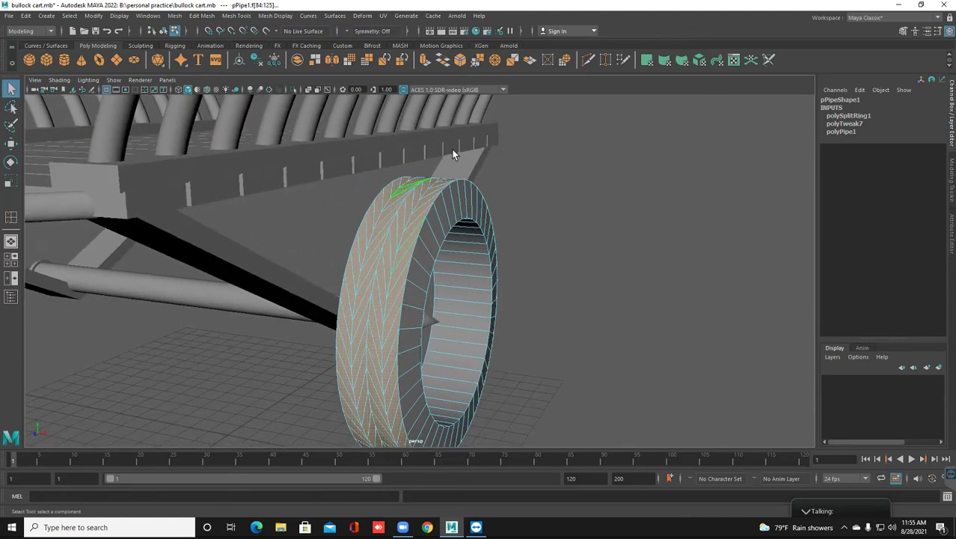
pyautogui.click(426, 65)
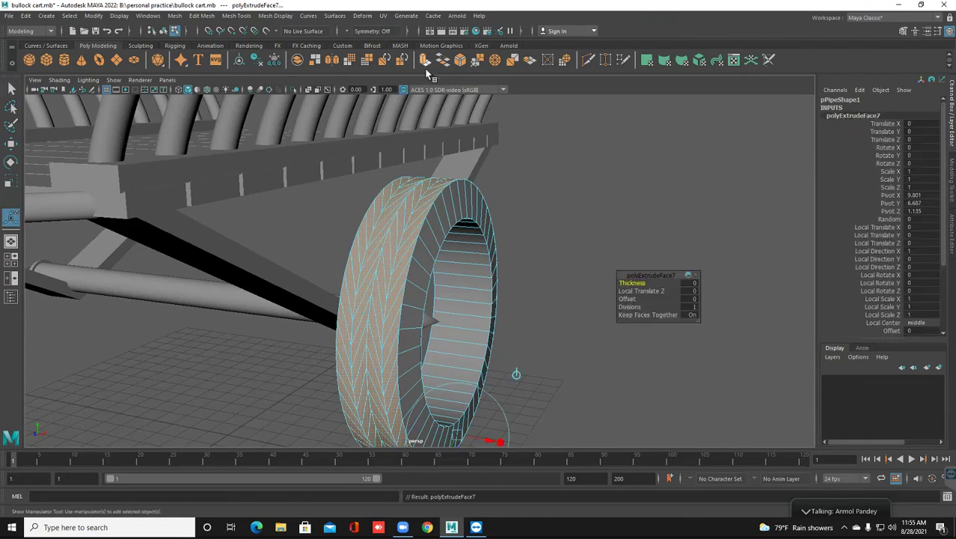
pyautogui.scroll(1, 420, 243)
pyautogui.keyDown('alt'); pyautogui.moveTo(420, 203); pyautogui.dragTo(423, 161, button='middle'); pyautogui.keyUp('alt')
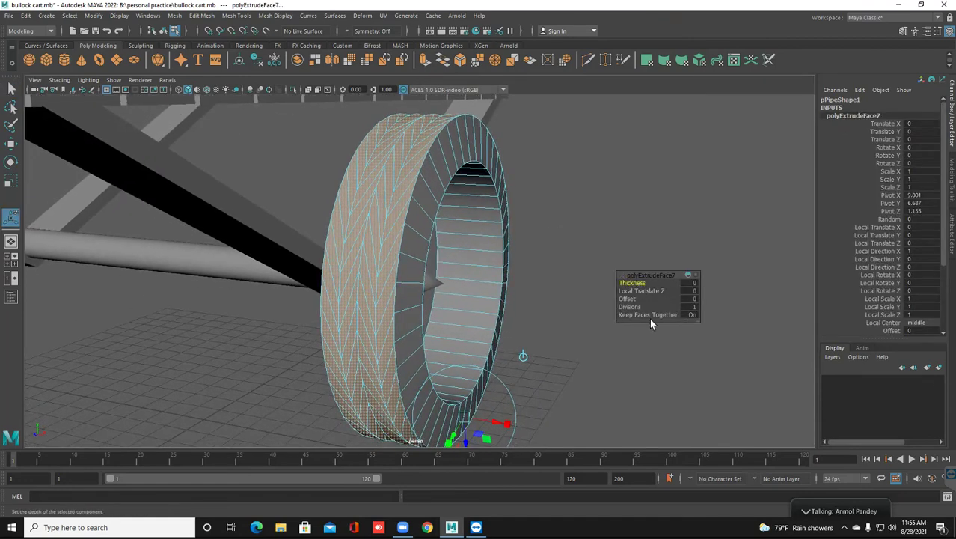
pyautogui.click(691, 314)
# Try Local Translate Z values of 1.3 and 0.03 for the chevron face extrusion.
pyautogui.moveTo(637, 291); pyautogui.dragTo(638, 292)
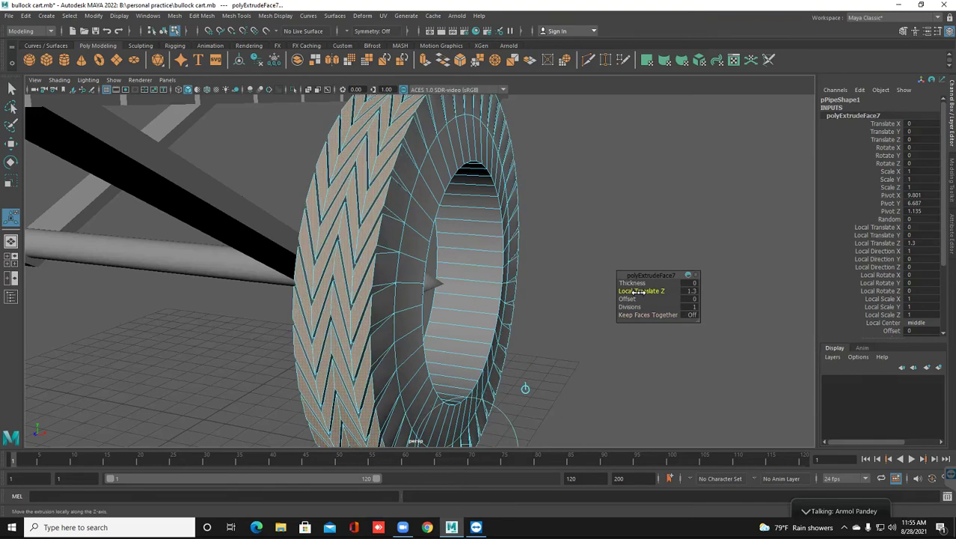
pyautogui.click(691, 291)
pyautogui.write('0')
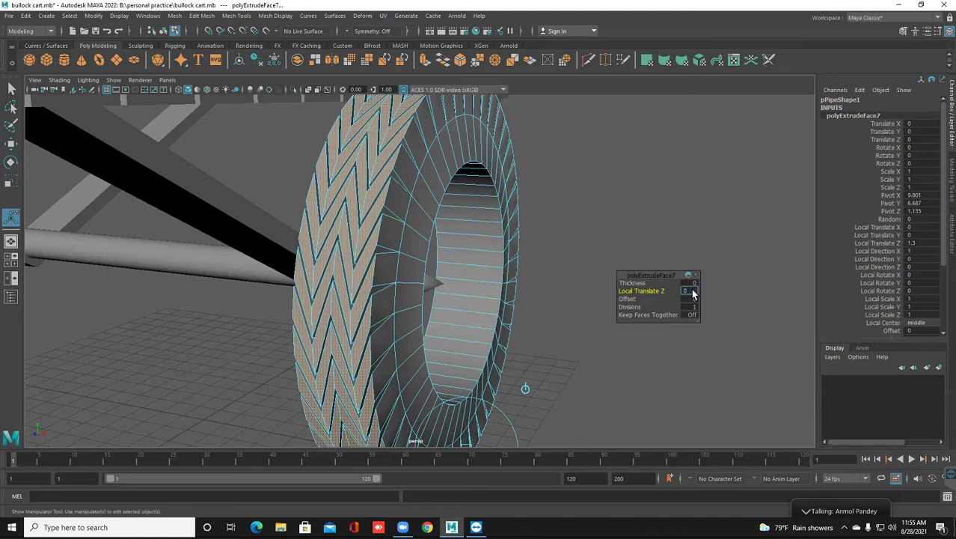
pyautogui.write('.03')
pyautogui.press('Return')
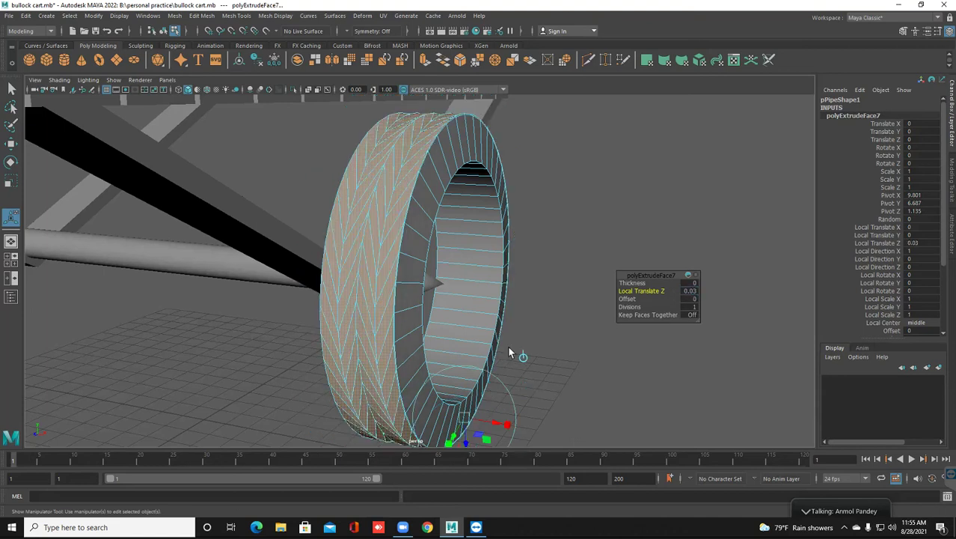
# Set the chevron face extrusion's Local Translate Z to 0.3.
pyautogui.scroll(5, 351, 288)
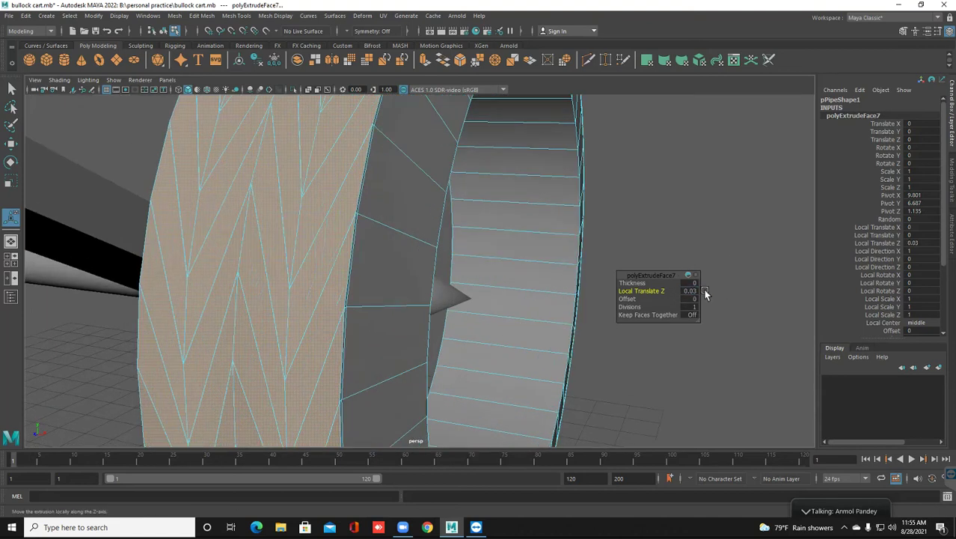
pyautogui.click(690, 291)
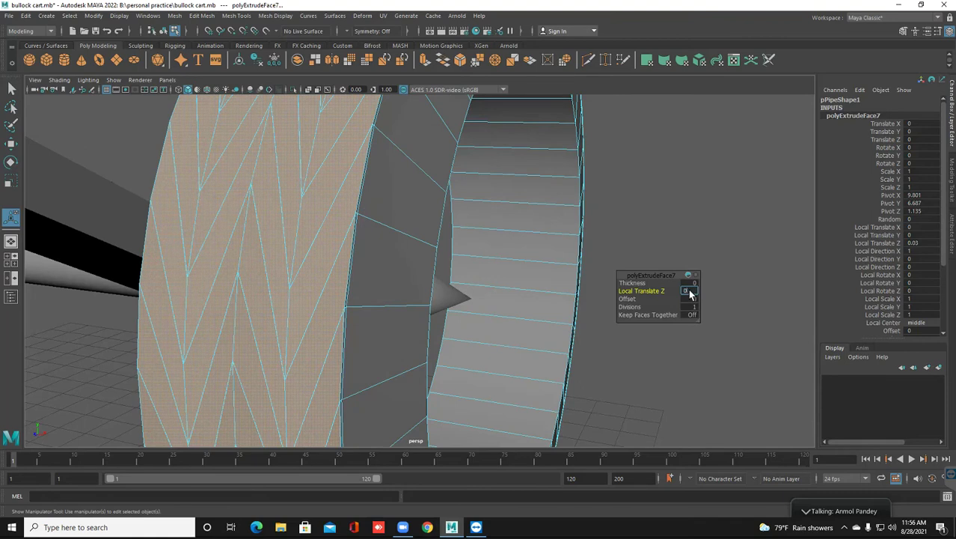
pyautogui.write('.3')
pyautogui.press('Return')
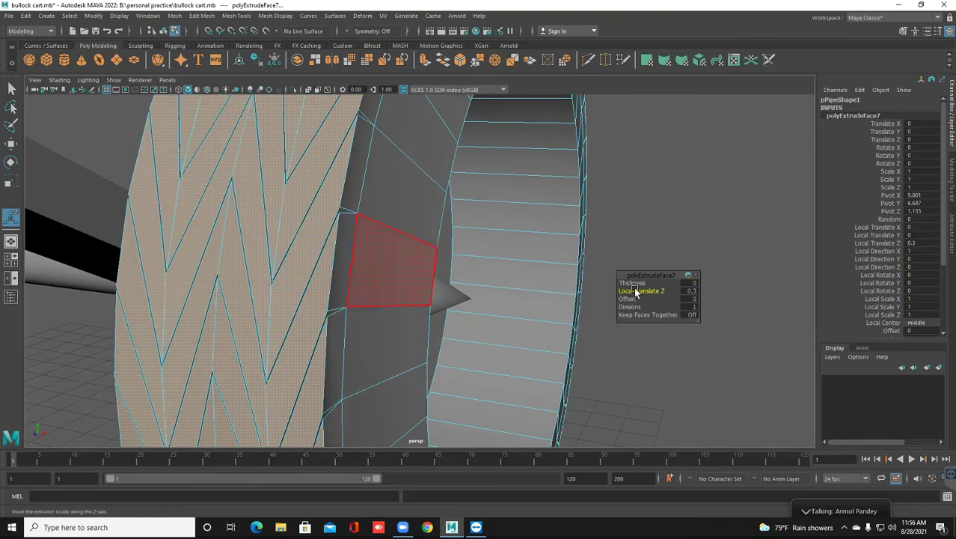
# Set the chevron face extrusion's Local Translate Z to 0.1 and its Thickness to 0.6.
pyautogui.click(690, 291)
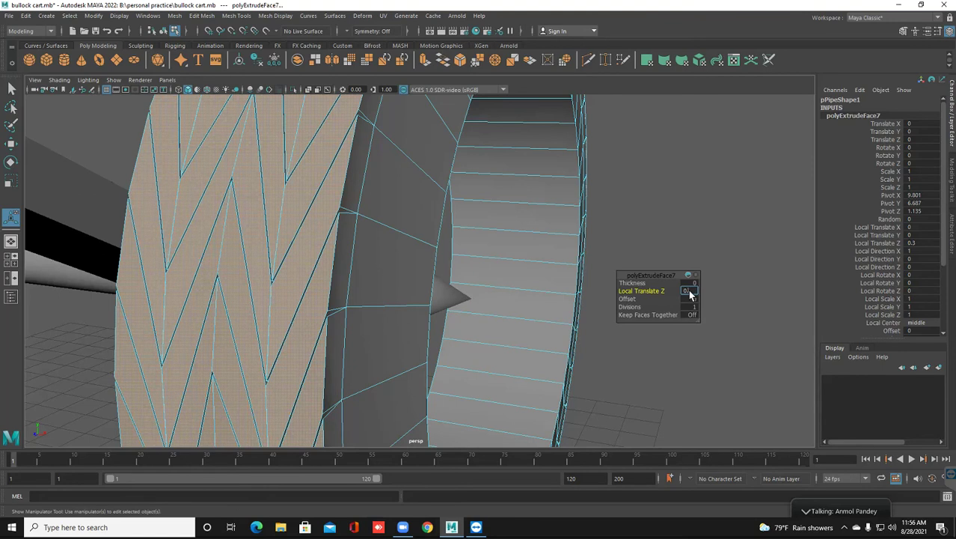
pyautogui.write('.1')
pyautogui.press('Return')
pyautogui.scroll(-2, 280, 315)
pyautogui.keyDown('alt'); pyautogui.moveTo(281, 315); pyautogui.dragTo(627, 283); pyautogui.keyUp('alt')
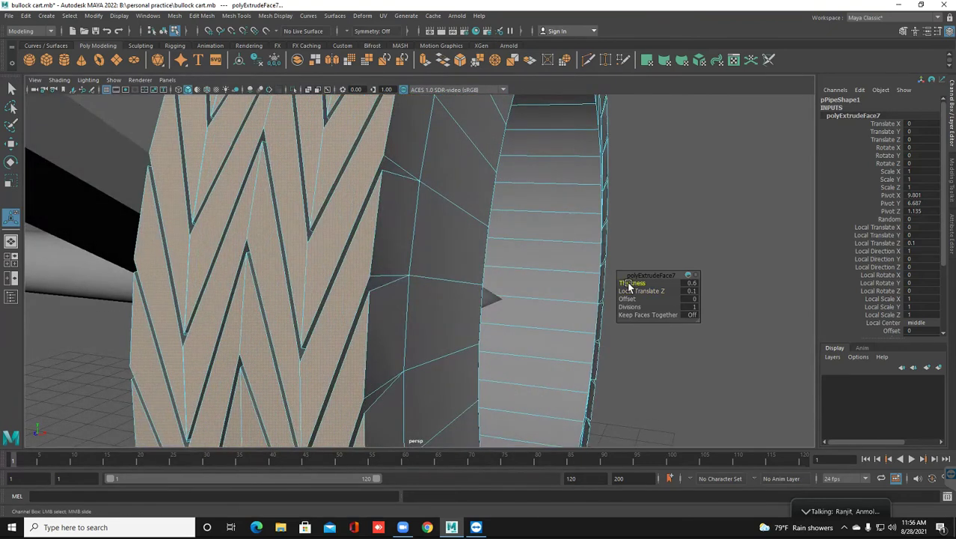
# Lower the chevron face extrusion's Local Translate Z to -0.5.
pyautogui.keyDown('alt'); pyautogui.moveTo(508, 291); pyautogui.dragTo(523, 288); pyautogui.keyUp('alt')
pyautogui.click(621, 291)
pyautogui.moveTo(621, 291); pyautogui.dragTo(620, 291)
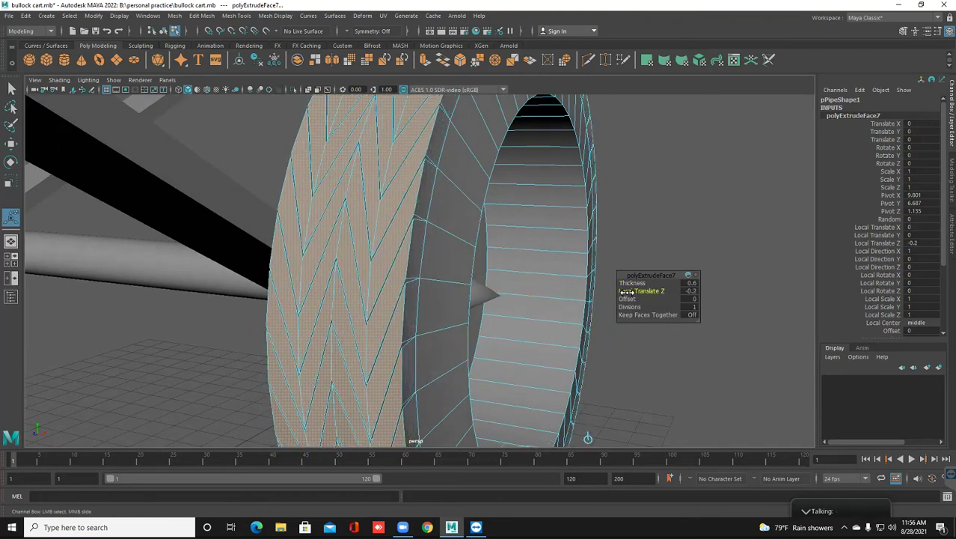
pyautogui.moveTo(626, 291); pyautogui.dragTo(626, 292, button='middle')
# Try an Offset of 0.01 for the chevron face extrusion and settle on 0.02.
pyautogui.moveTo(626, 299); pyautogui.dragTo(629, 302)
pyautogui.click(689, 299)
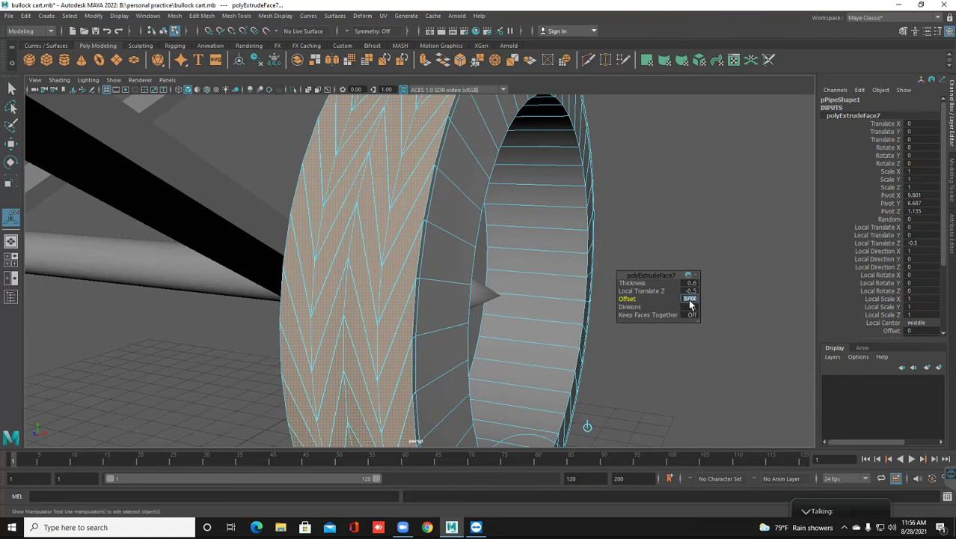
pyautogui.write('0.01')
pyautogui.press('Return')
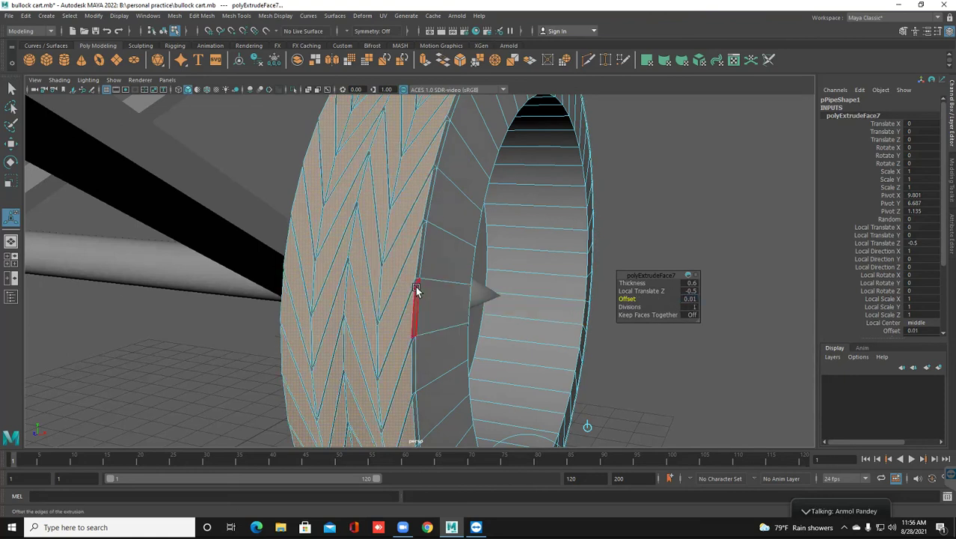
pyautogui.scroll(2, 404, 299)
pyautogui.scroll(2, 400, 308)
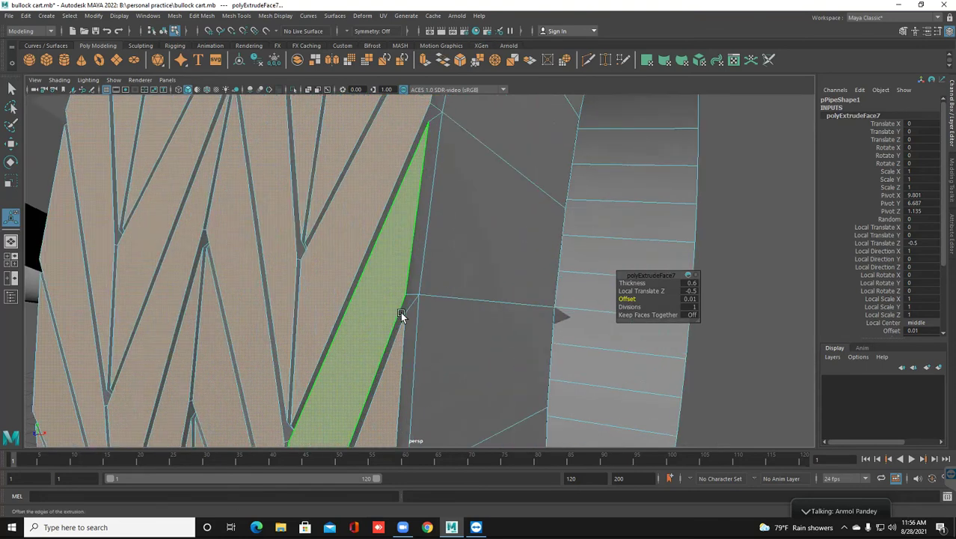
pyautogui.click(689, 300)
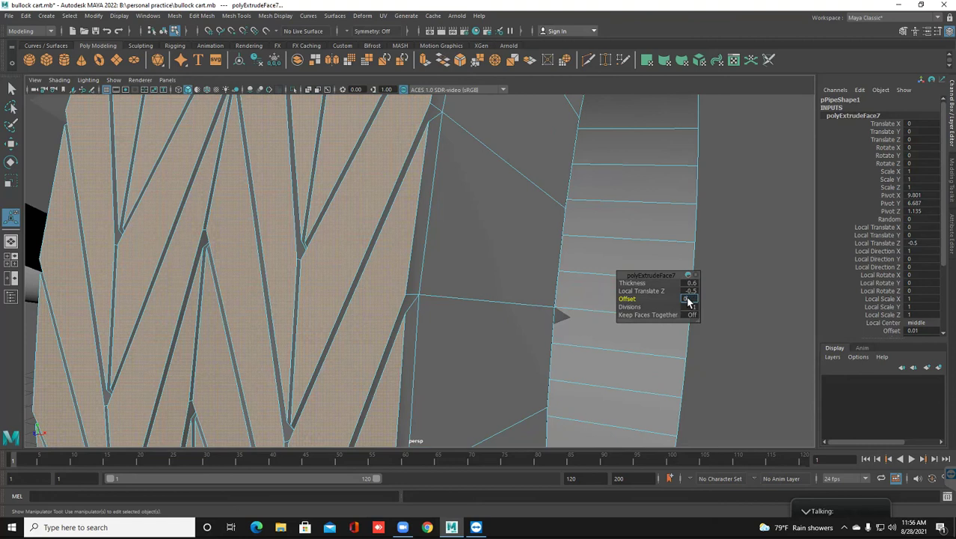
pyautogui.press('Return')
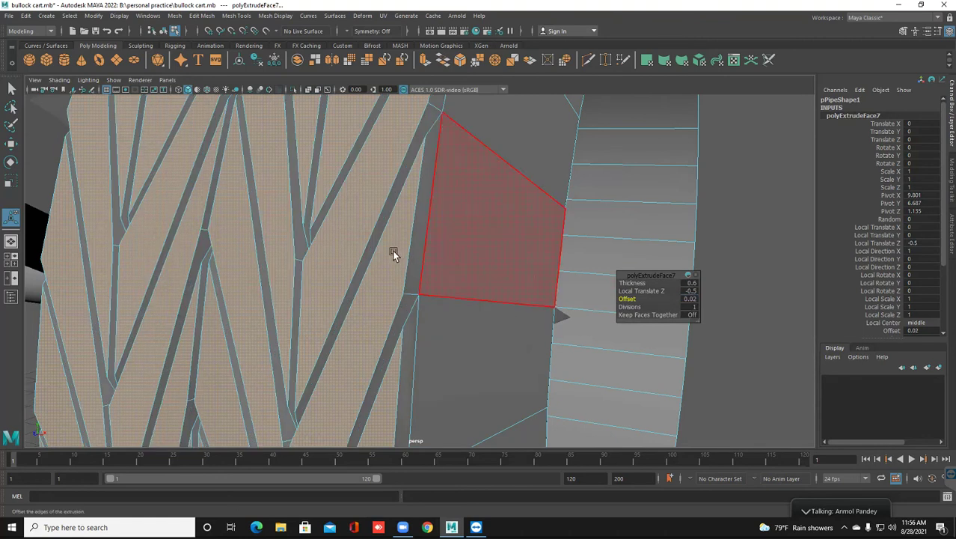
# Return the wheel to object mode, deselect it, and inspect the finished tread and the wheel's side.
pyautogui.scroll(-7, 389, 251)
pyautogui.moveTo(386, 258); pyautogui.dragTo(535, 225, button='right')
pyautogui.click(463, 231)
pyautogui.scroll(-3, 450, 236)
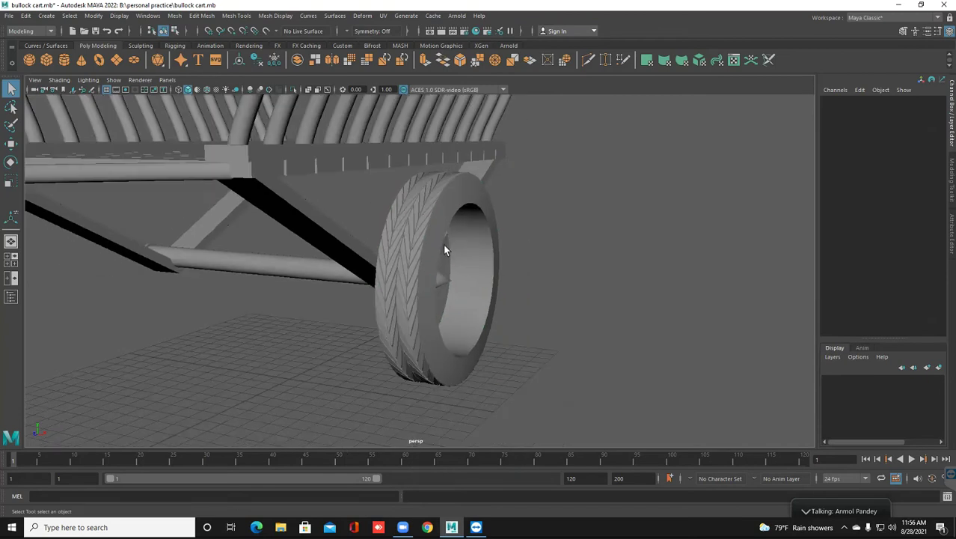
pyautogui.scroll(1, 437, 249)
pyautogui.keyDown('alt'); pyautogui.moveTo(431, 267); pyautogui.dragTo(404, 293); pyautogui.keyUp('alt')
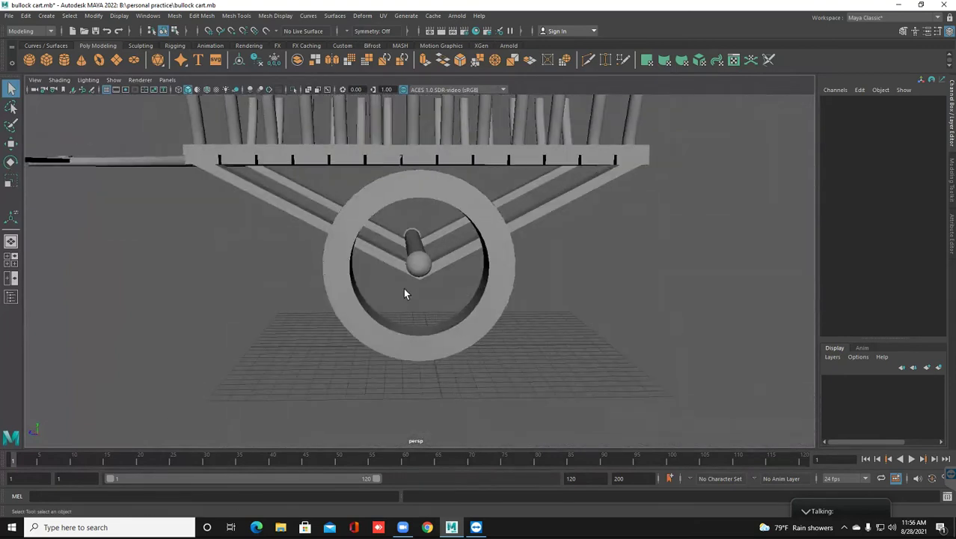
# Switch to the four-view layout, select the wheel in the side view, and duplicate it.
pyautogui.click(13, 261)
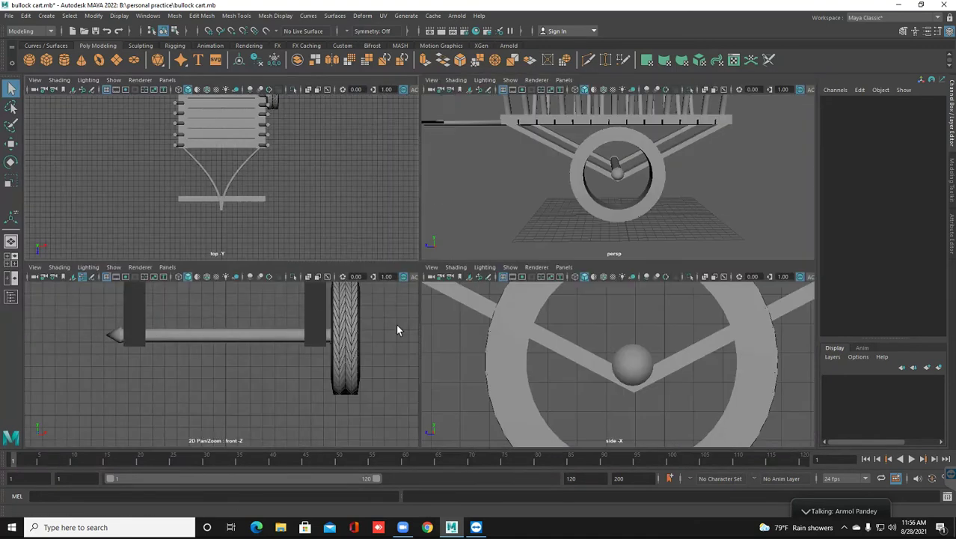
pyautogui.scroll(-8, 550, 350)
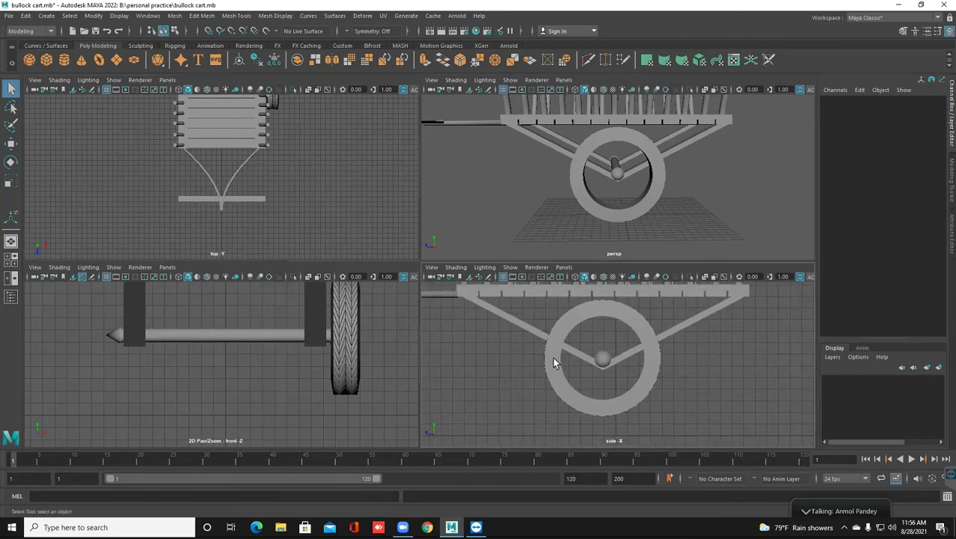
pyautogui.click(553, 367)
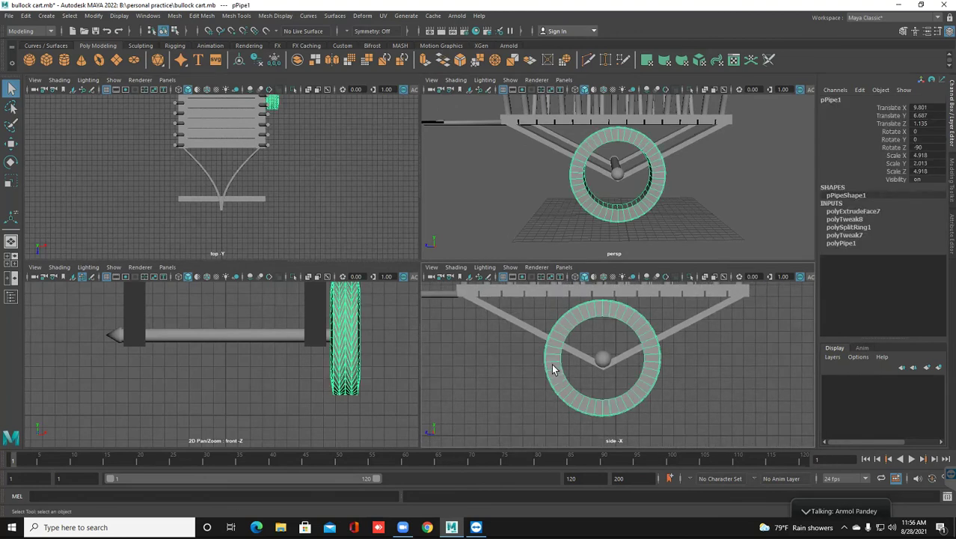
pyautogui.scroll(2, 619, 387)
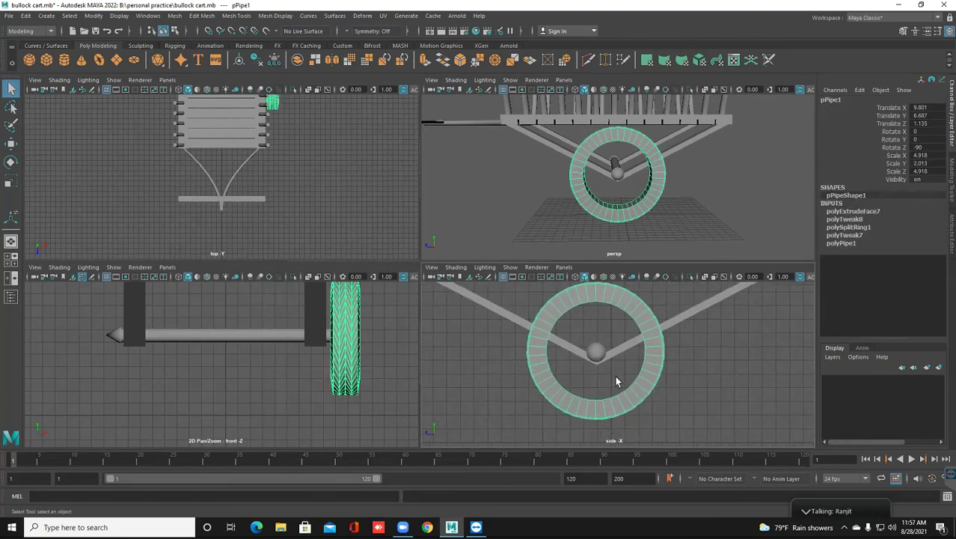
pyautogui.hotkey('ctrl', 'd')
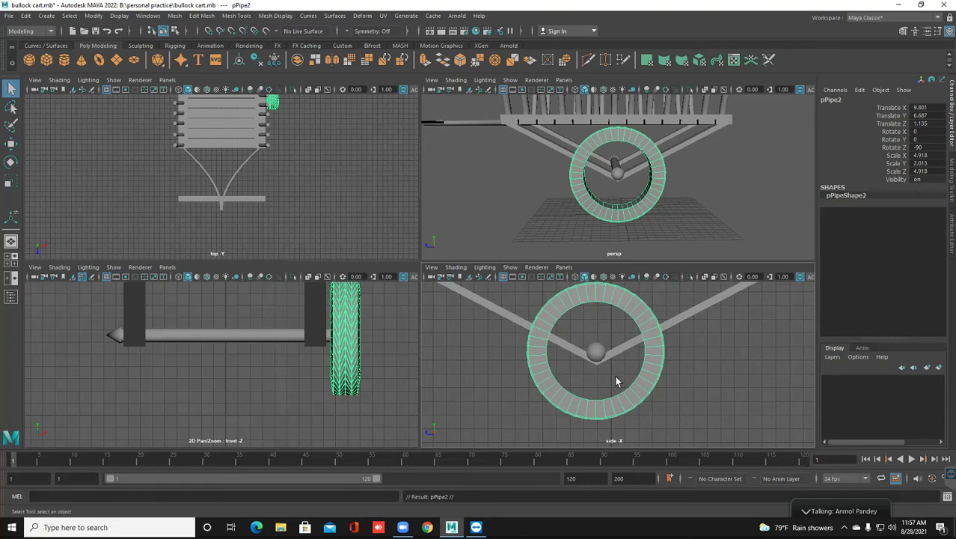
# Scale the duplicated wheel down uniformly to about 0.351 in X and Z and 0.144 in Y, within the axle cap's outline.
pyautogui.press('r')
pyautogui.moveTo(596, 352); pyautogui.dragTo(504, 353)
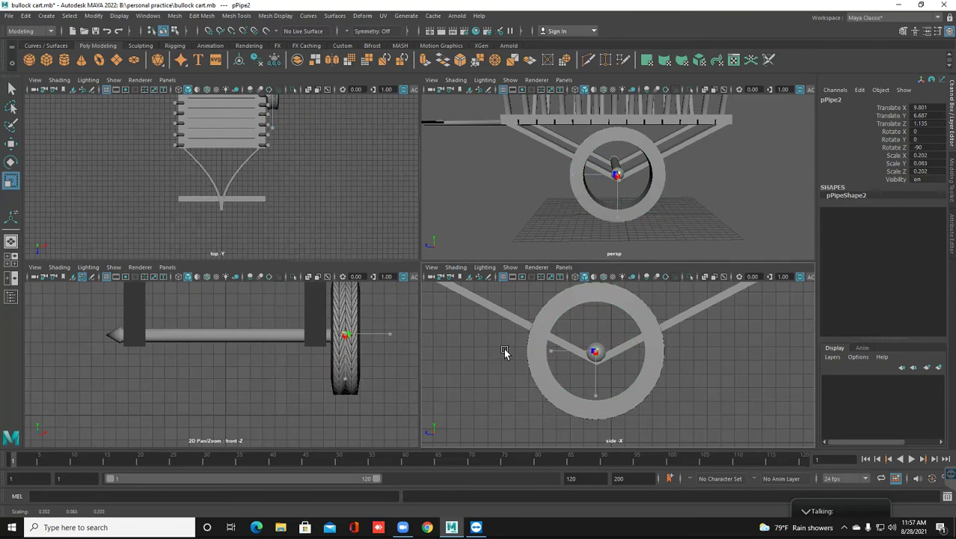
pyautogui.scroll(5, 591, 365)
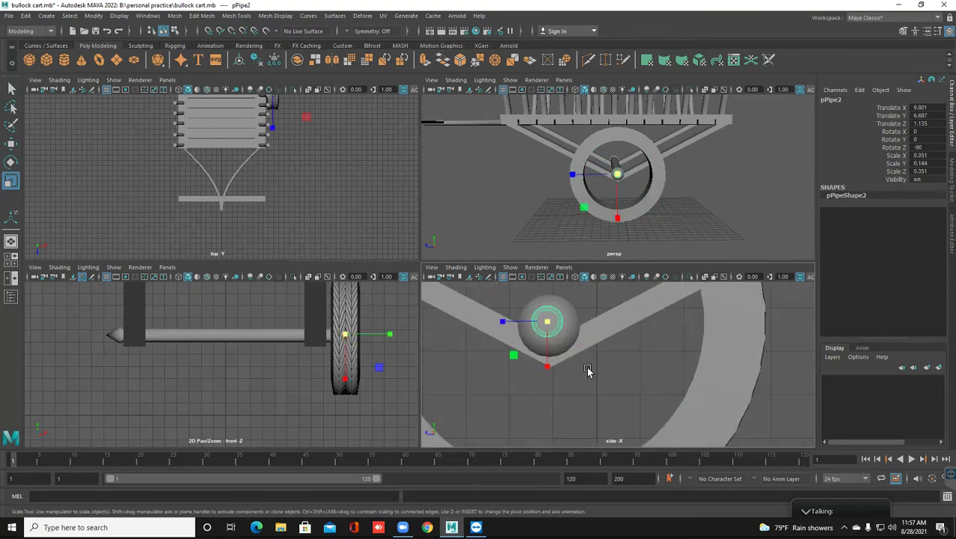
pyautogui.scroll(-3, 569, 359)
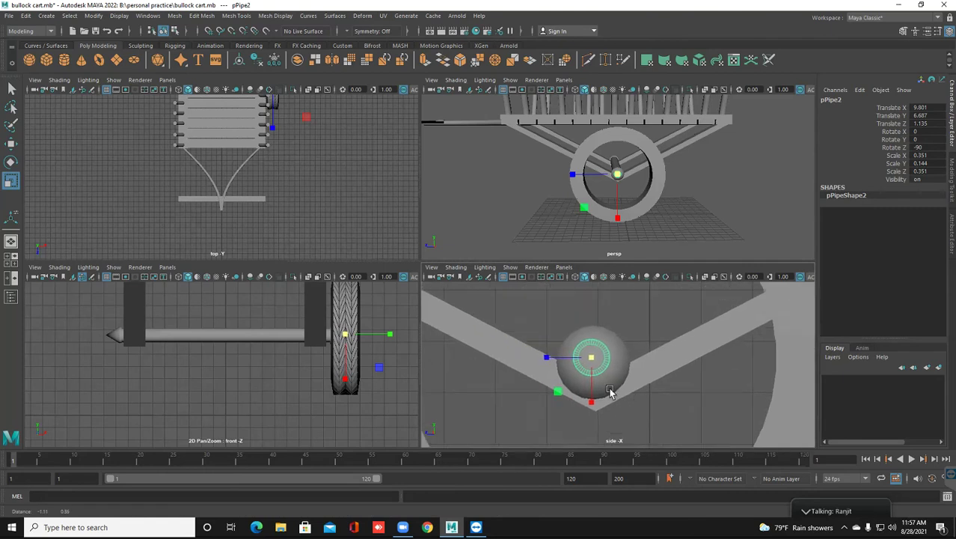
pyautogui.scroll(-1, 609, 391)
pyautogui.scroll(-2, 609, 391)
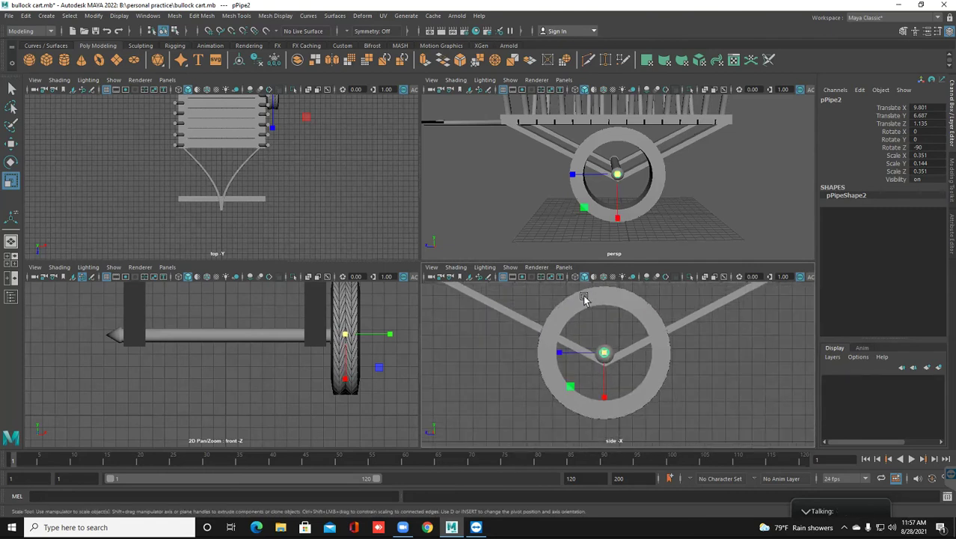
# Shrink the small duplicate pipe further to about 0.294 in X and Z and 0.12 in Y, and check it in perspective.
pyautogui.scroll(4, 605, 354)
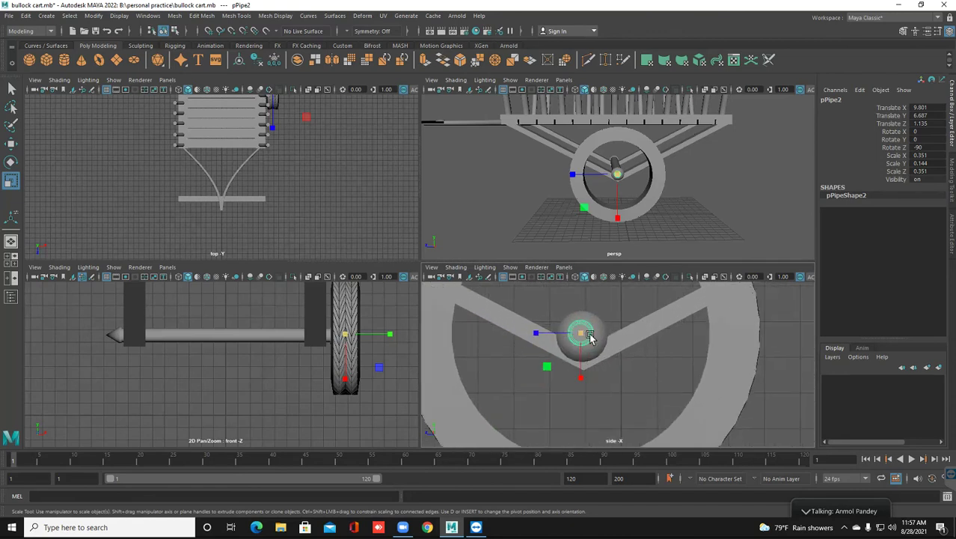
pyautogui.moveTo(582, 327)
pyautogui.mouseDown()
pyautogui.moveTo(568, 335)
pyautogui.moveTo(581, 334)
pyautogui.mouseUp()
pyautogui.scroll(-4, 583, 336)
pyautogui.keyDown('alt'); pyautogui.moveTo(592, 340); pyautogui.dragTo(604, 354, button='middle'); pyautogui.keyUp('alt')
pyautogui.scroll(-2, 540, 215)
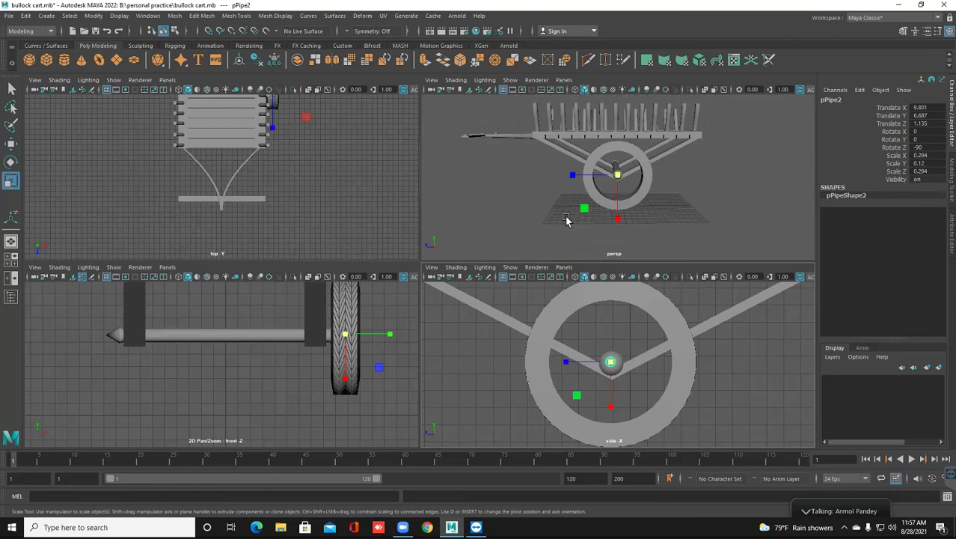
pyautogui.scroll(-2, 567, 208)
pyautogui.scroll(5, 566, 208)
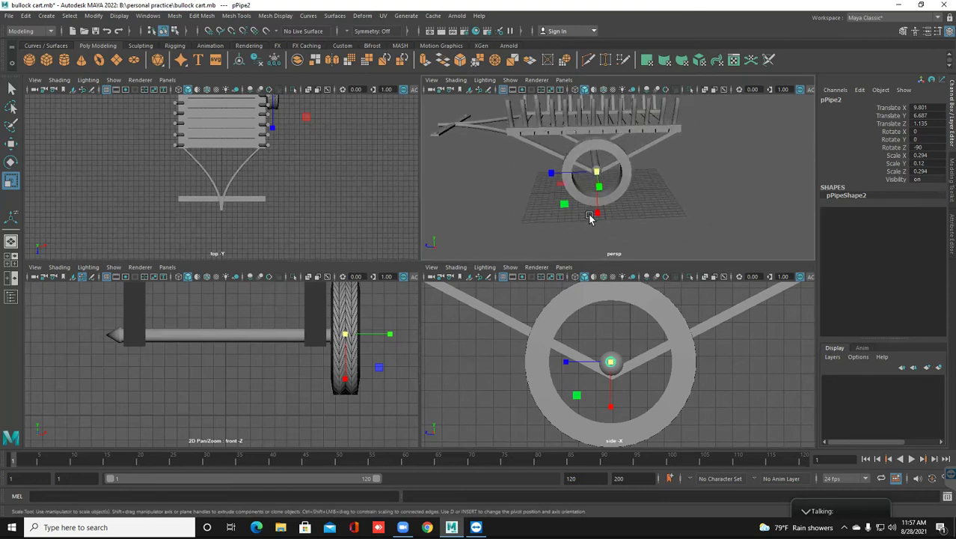
# Create a polygon cube for a wheel spoke.
pyautogui.middleClick(589, 355)
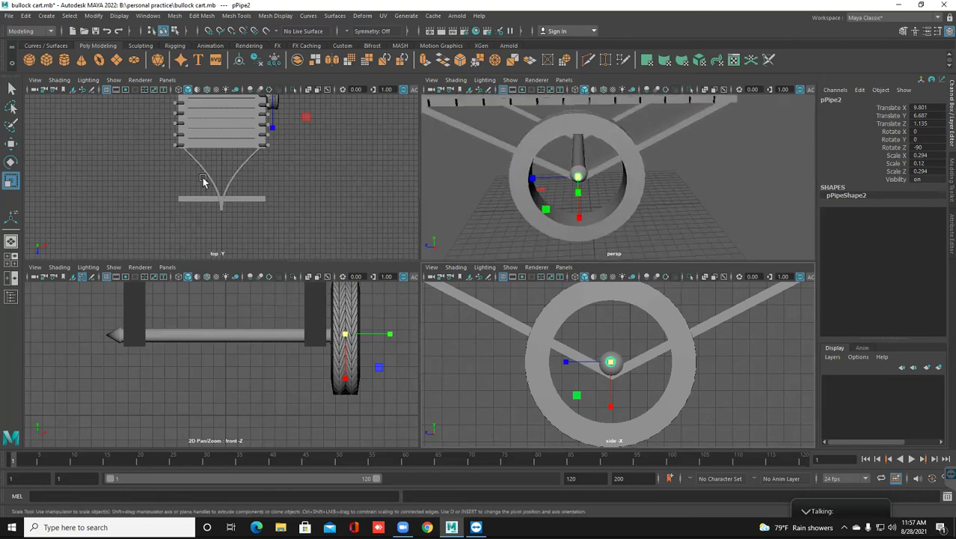
pyautogui.click(47, 16)
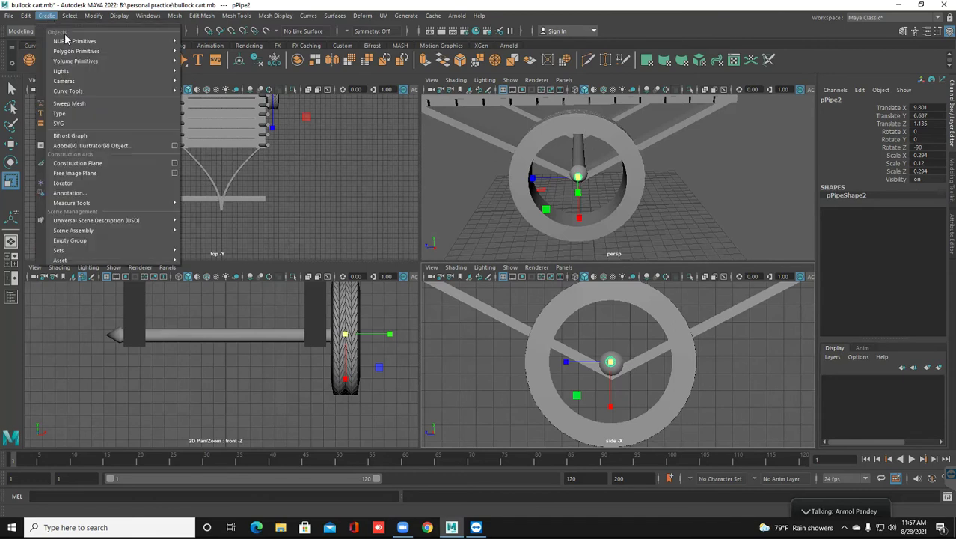
pyautogui.moveTo(101, 51)
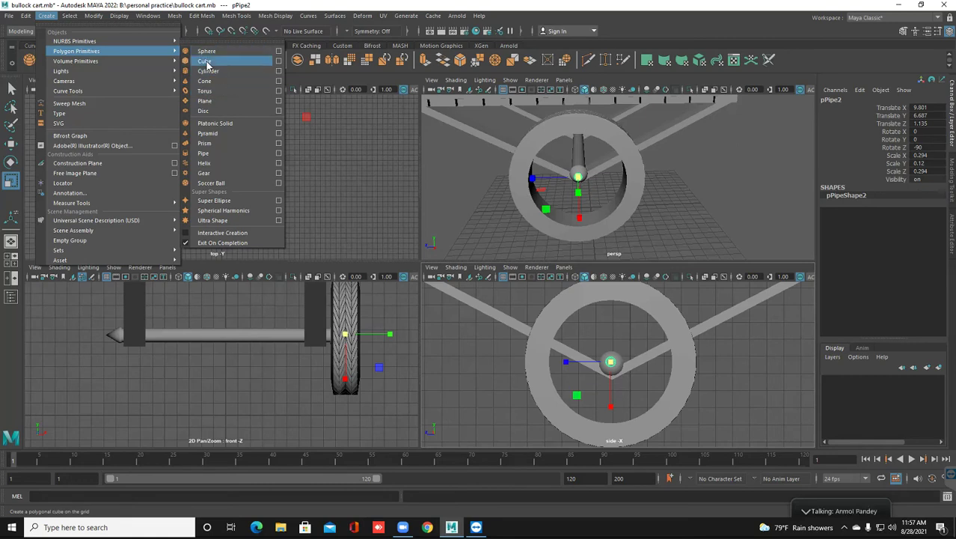
pyautogui.click(207, 60)
# Move the cube onto the wheel, just inside the upper rim, at about X 10.179, Y 9.957, Z 1.107.
pyautogui.scroll(-4, 516, 238)
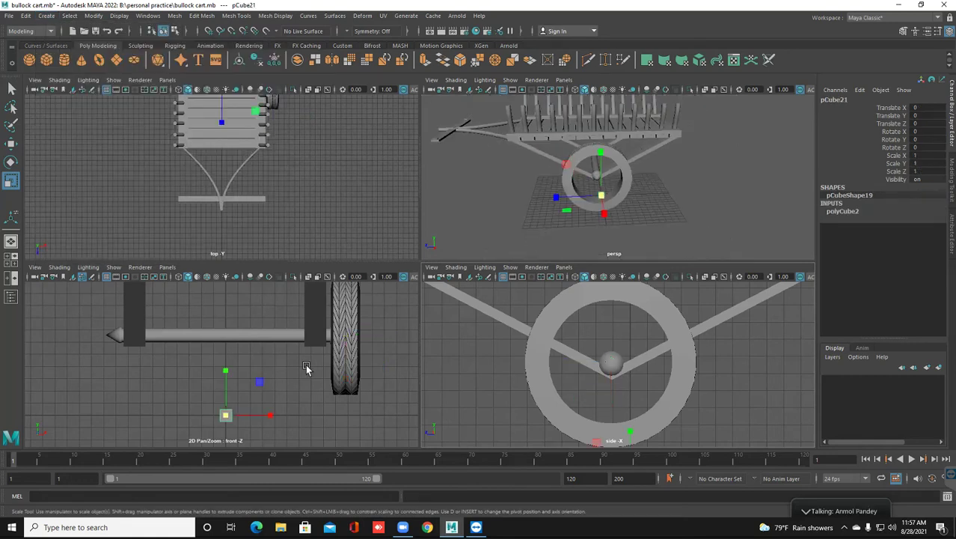
pyautogui.scroll(-4, 262, 380)
pyautogui.press('w')
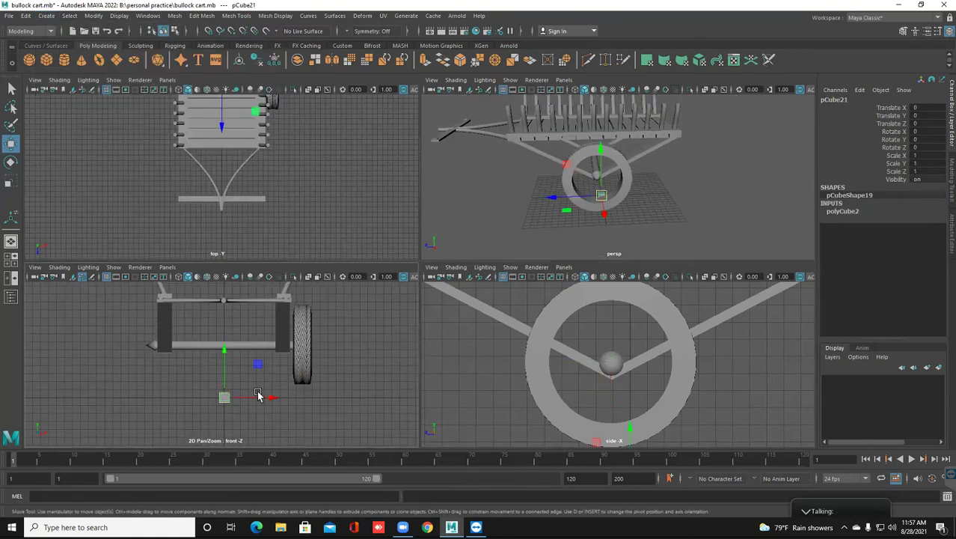
pyautogui.moveTo(226, 398); pyautogui.dragTo(304, 344)
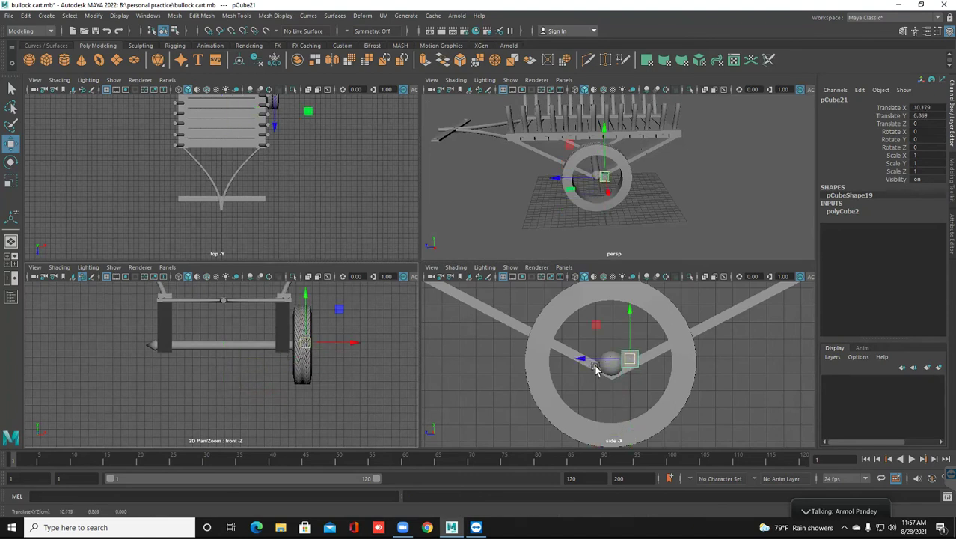
pyautogui.moveTo(631, 360); pyautogui.dragTo(612, 363)
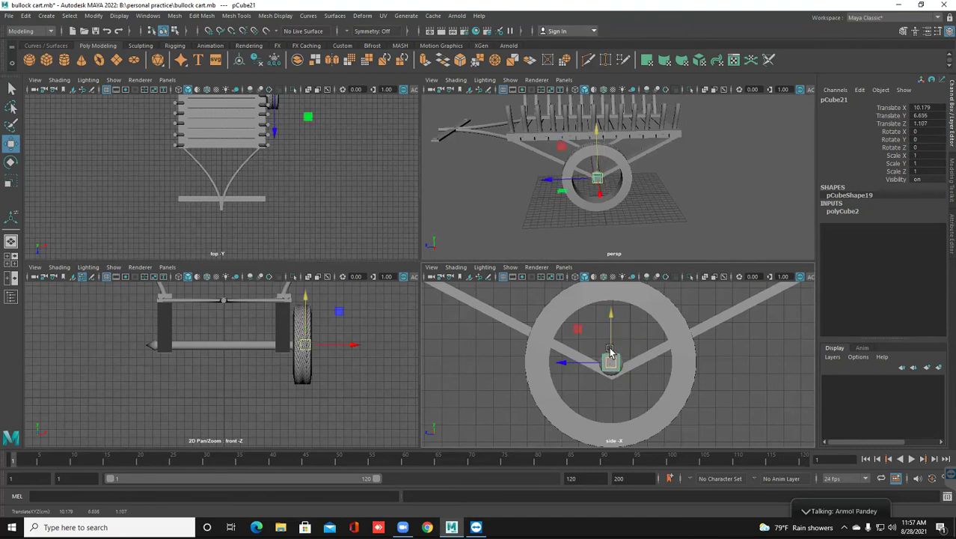
pyautogui.moveTo(610, 324); pyautogui.dragTo(603, 286)
pyautogui.scroll(2, 608, 374)
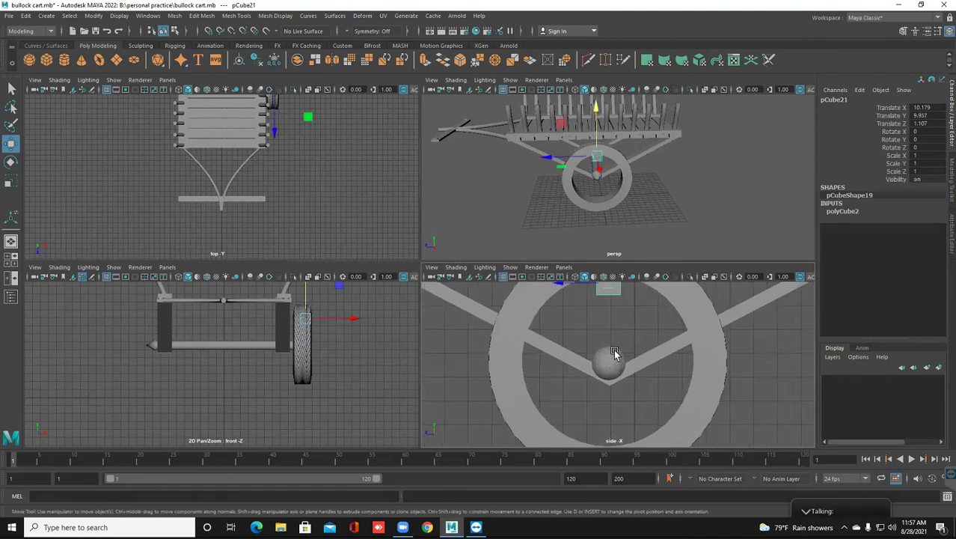
pyautogui.scroll(-2, 610, 382)
# Extrude the cube's bottom face downward to about Y 8.884 and scale the new end wider.
pyautogui.rightClick(606, 313)
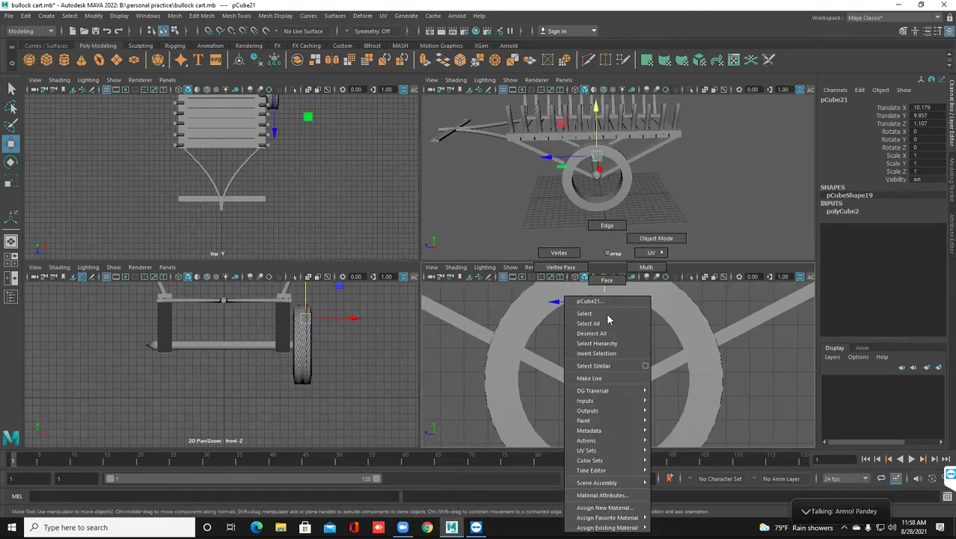
pyautogui.click(606, 280)
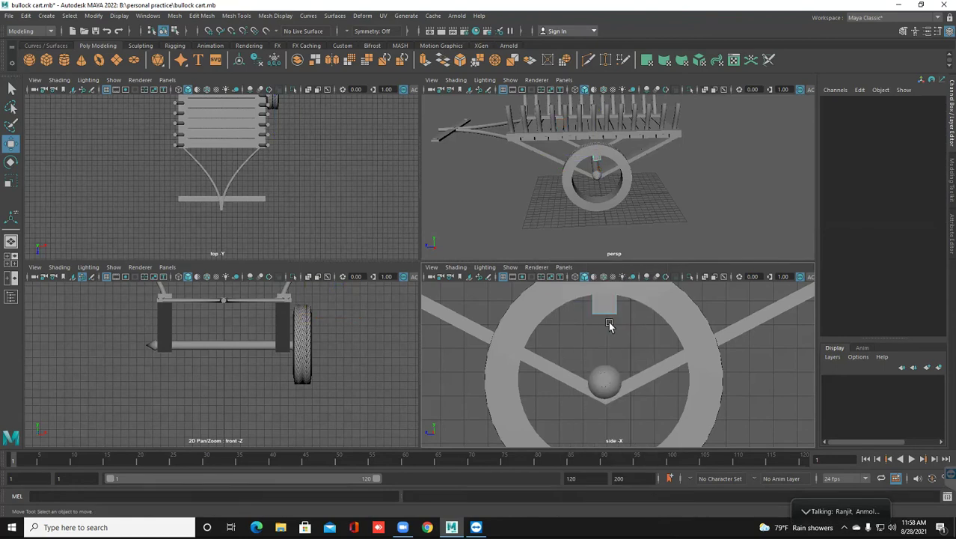
pyautogui.scroll(3, 617, 358)
pyautogui.click(591, 370)
pyautogui.moveTo(573, 366); pyautogui.dragTo(632, 393)
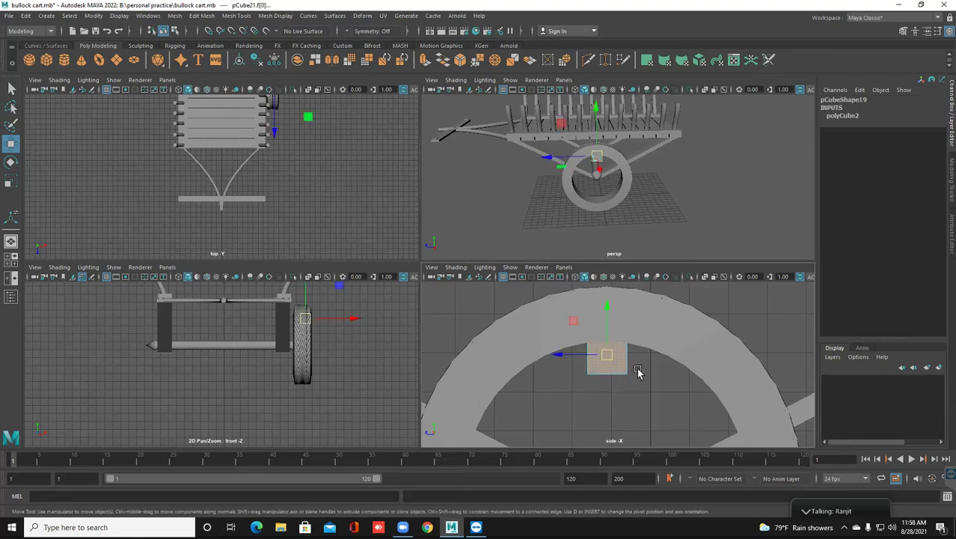
pyautogui.click(576, 361)
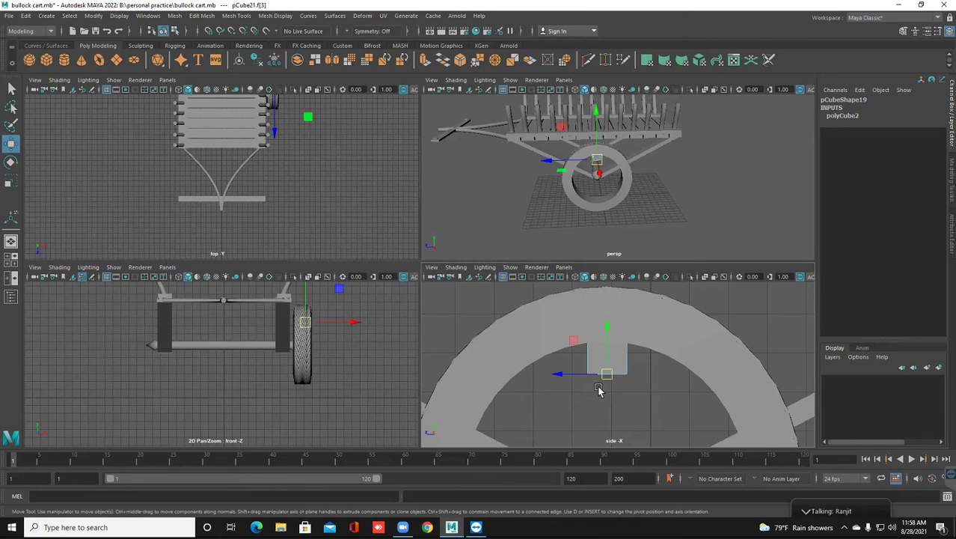
pyautogui.scroll(1, 598, 390)
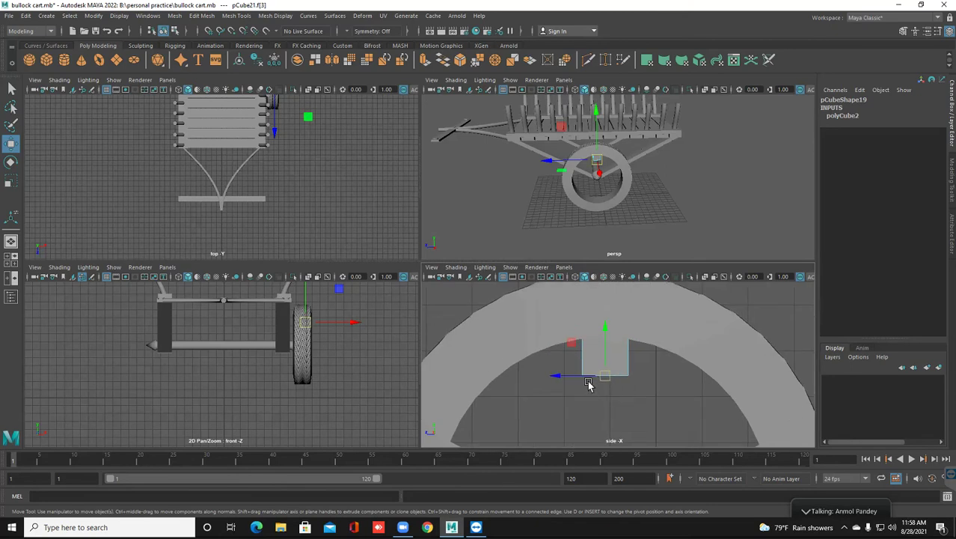
pyautogui.scroll(-3, 591, 383)
pyautogui.hotkey('ctrl', 'e')
pyautogui.click(611, 360)
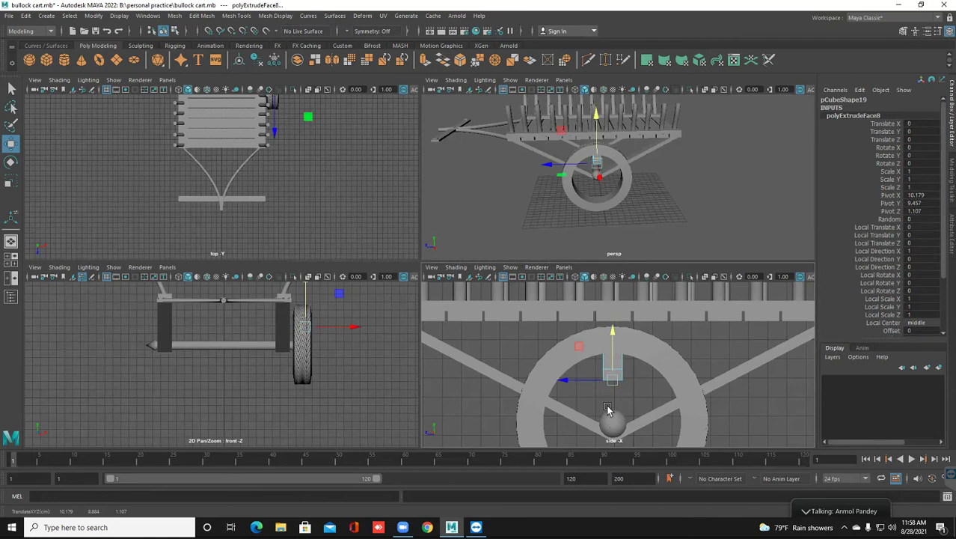
pyautogui.press('r')
pyautogui.moveTo(611, 384); pyautogui.dragTo(618, 386)
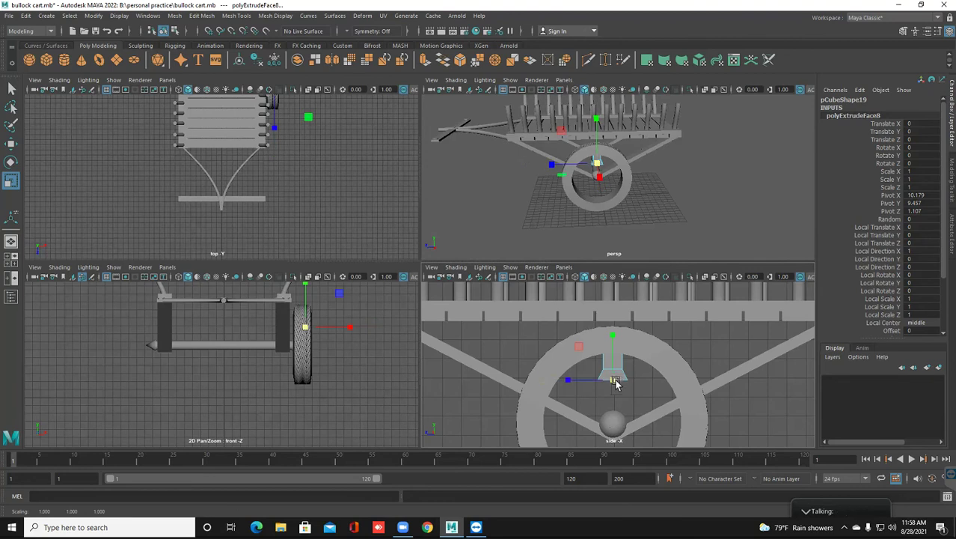
# Extrude the flared bottom face a short way further down and scale it slightly wider.
pyautogui.press('w')
pyautogui.keyDown('shift'); pyautogui.moveTo(611, 357); pyautogui.dragTo(611, 366); pyautogui.keyUp('shift')
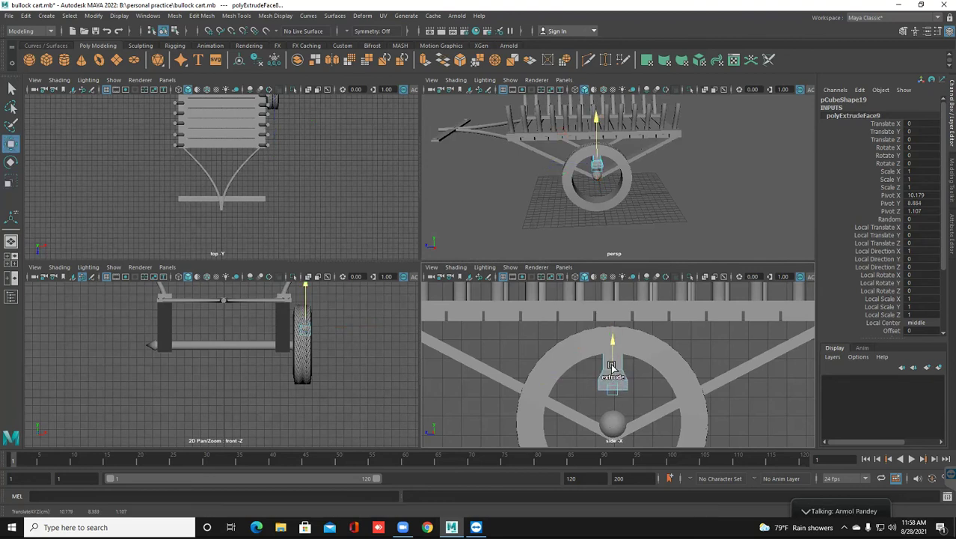
pyautogui.press('r')
pyautogui.moveTo(615, 397); pyautogui.dragTo(619, 397)
pyautogui.scroll(-3, 613, 393)
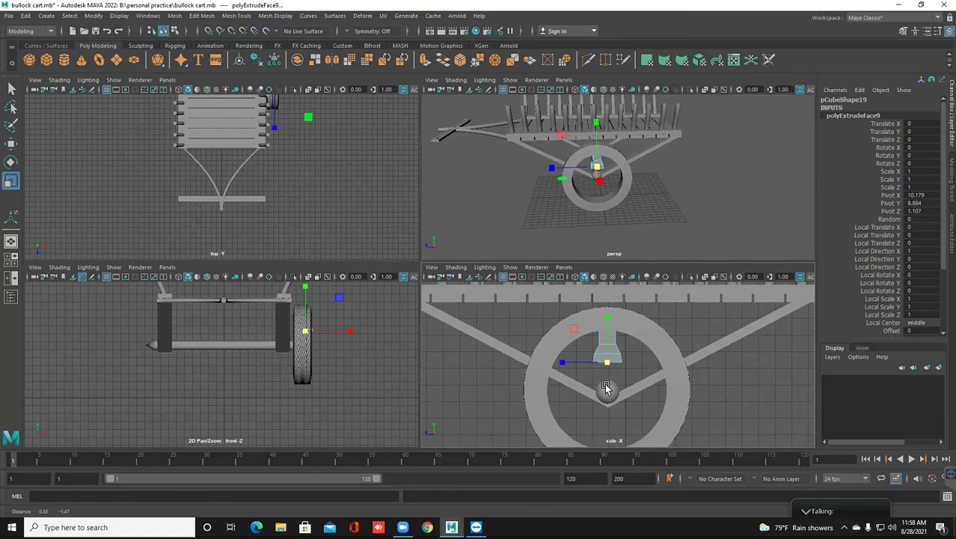
# Extrude the spoke's bottom face down to the hub in several segments, scaling the ends narrower to form a bulged profile.
pyautogui.press('w')
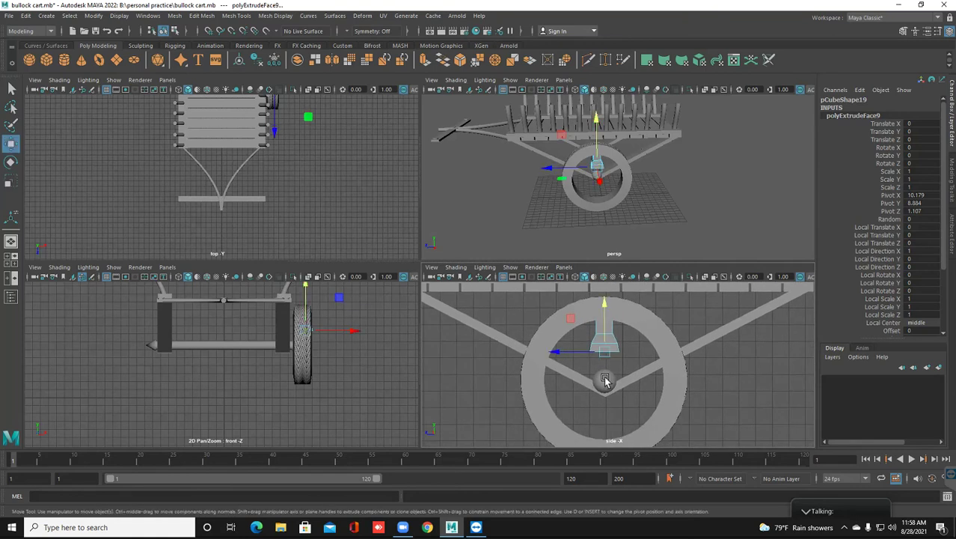
pyautogui.keyDown('shift'); pyautogui.moveTo(603, 341); pyautogui.dragTo(603, 375); pyautogui.keyUp('shift')
pyautogui.press('r')
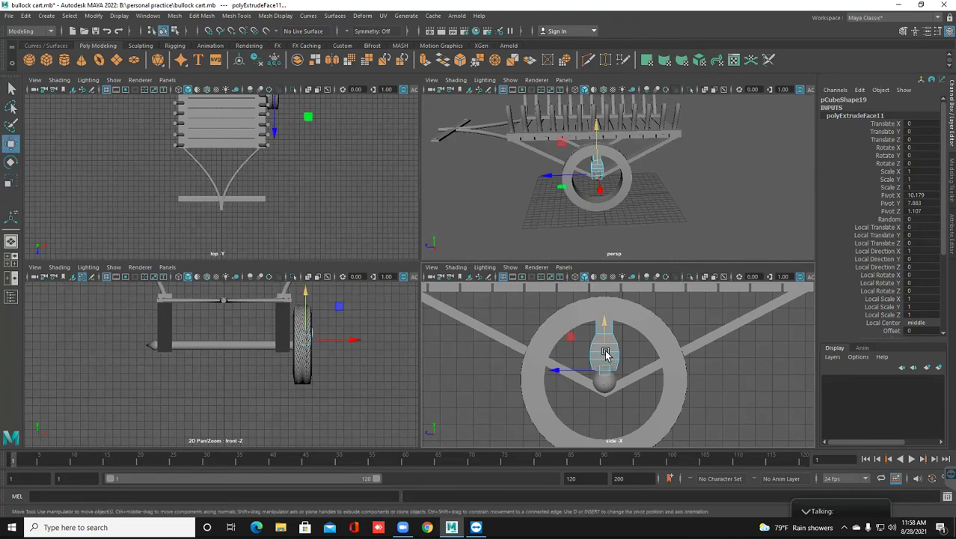
pyautogui.hotkey('ctrl', 'e')
pyautogui.moveTo(605, 363); pyautogui.dragTo(606, 365)
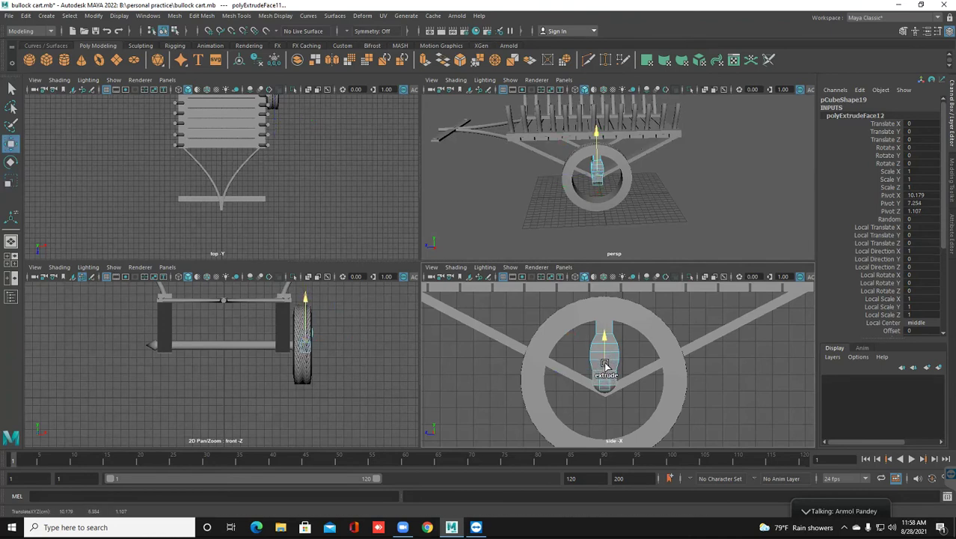
pyautogui.press('r')
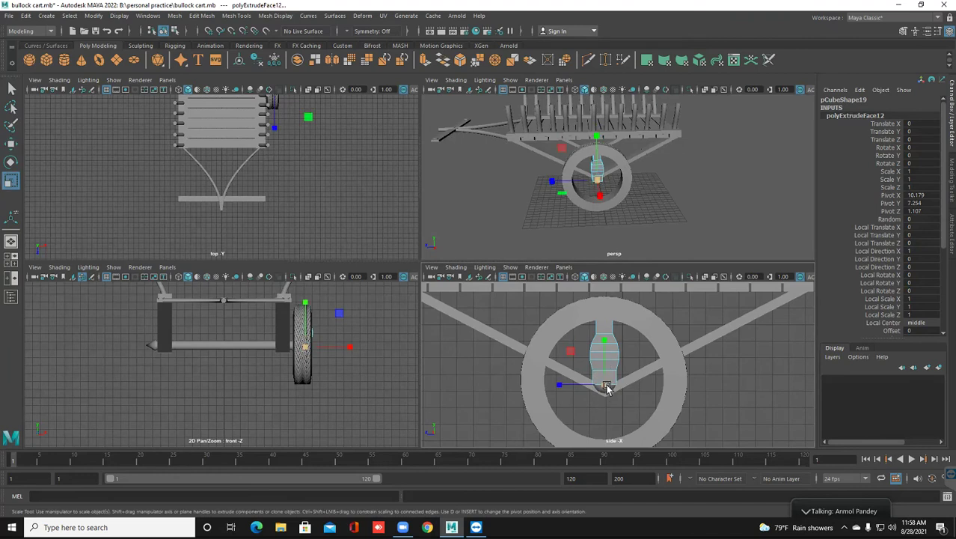
pyautogui.moveTo(603, 383); pyautogui.dragTo(604, 361)
# Extrude the narrow bottom face down over the hub and return the spoke to object mode.
pyautogui.press('e')
pyautogui.press('w')
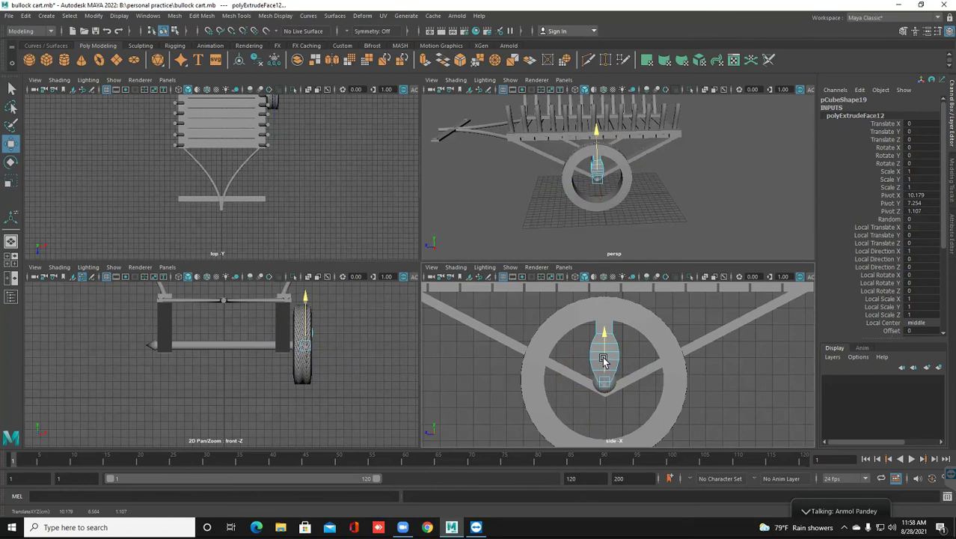
pyautogui.press('t')
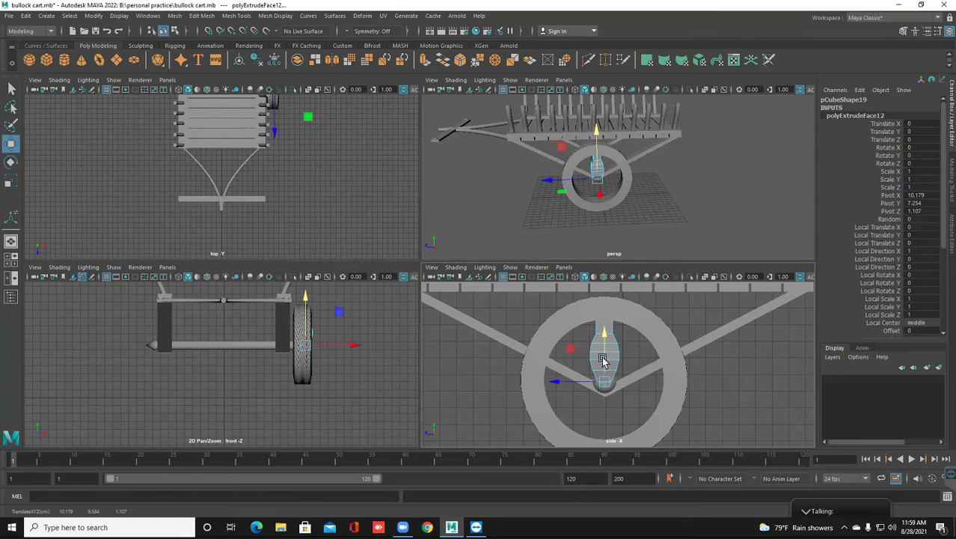
pyautogui.keyDown('shift'); pyautogui.moveTo(603, 353); pyautogui.dragTo(601, 364); pyautogui.keyUp('shift')
pyautogui.moveTo(598, 356); pyautogui.dragTo(674, 229, button='right')
pyautogui.rightClick(603, 252)
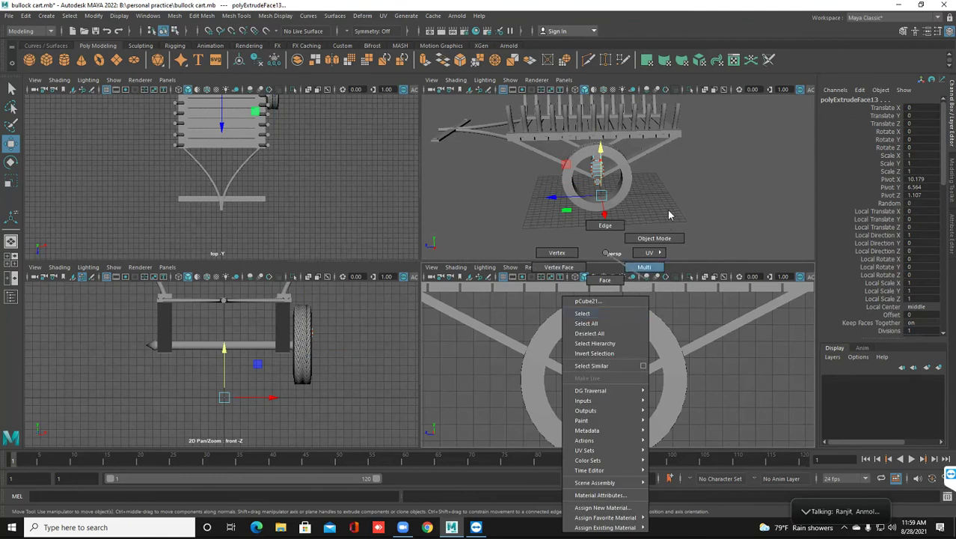
pyautogui.moveTo(603, 252); pyautogui.dragTo(623, 230, button='right')
# Set the Insert Edge Loop tool to maintain relative distance from edge.
pyautogui.scroll(4, 602, 184)
pyautogui.keyDown('alt'); pyautogui.moveTo(598, 183); pyautogui.dragTo(587, 212); pyautogui.keyUp('alt')
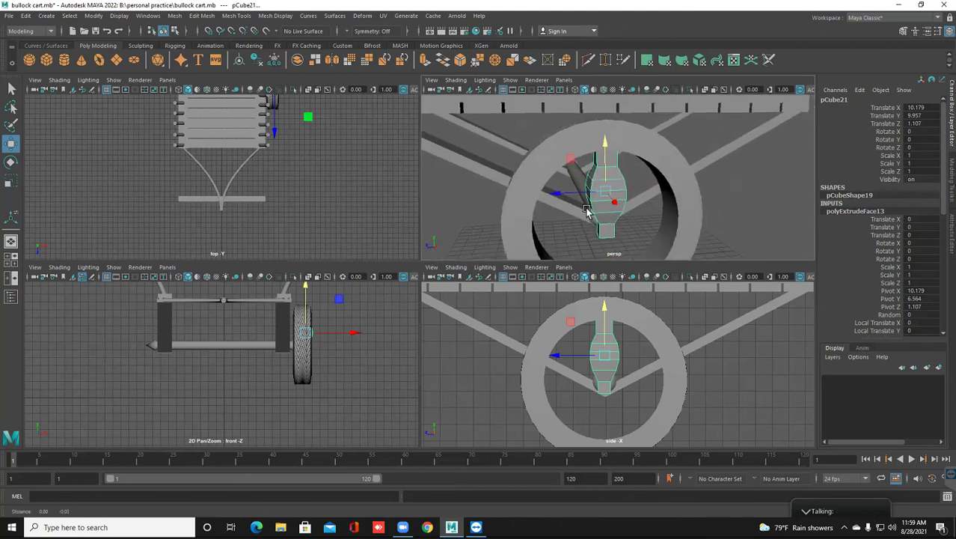
pyautogui.keyDown('alt'); pyautogui.moveTo(587, 211); pyautogui.dragTo(580, 211, button='middle'); pyautogui.keyUp('alt')
pyautogui.scroll(3, 580, 211)
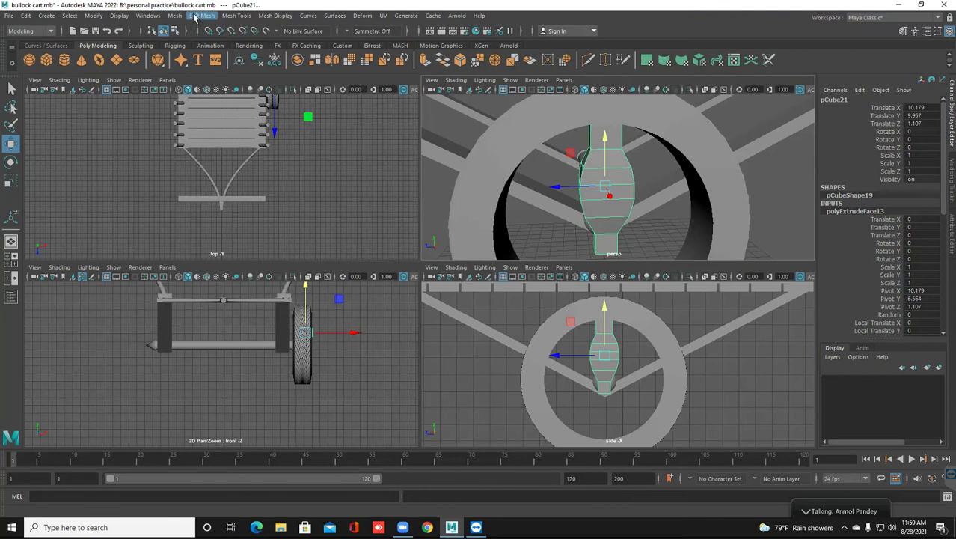
pyautogui.click(228, 16)
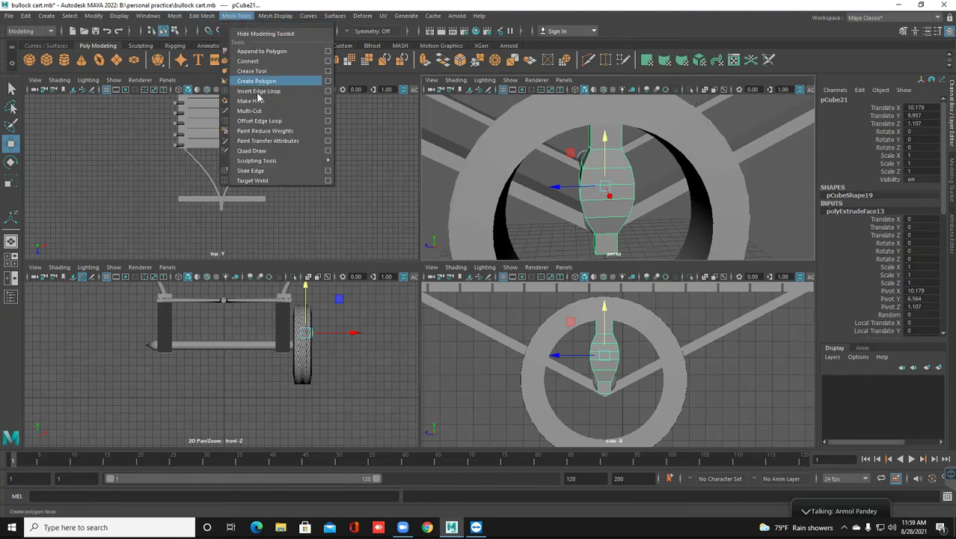
pyautogui.click(328, 90)
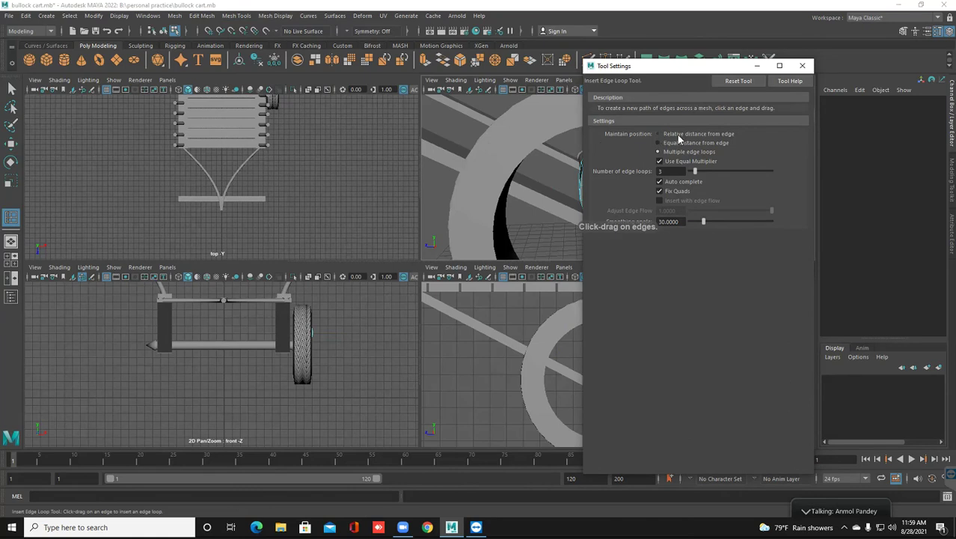
pyautogui.click(694, 137)
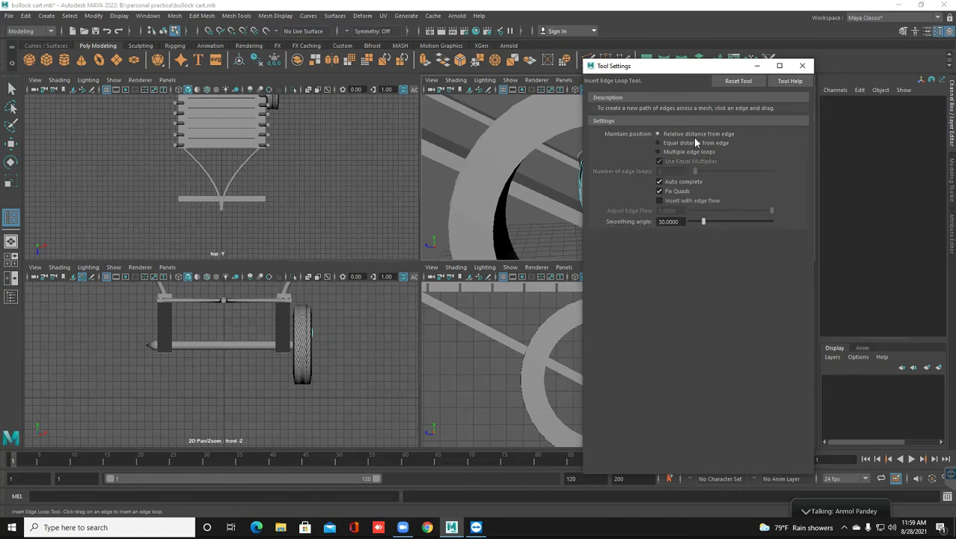
pyautogui.click(801, 66)
# Insert two lengthwise edge loops on the spoke, one close to each side edge.
pyautogui.scroll(5, 624, 197)
pyautogui.keyDown('alt'); pyautogui.moveTo(624, 196); pyautogui.dragTo(624, 209, button='middle'); pyautogui.keyUp('alt')
pyautogui.scroll(-3, 623, 208)
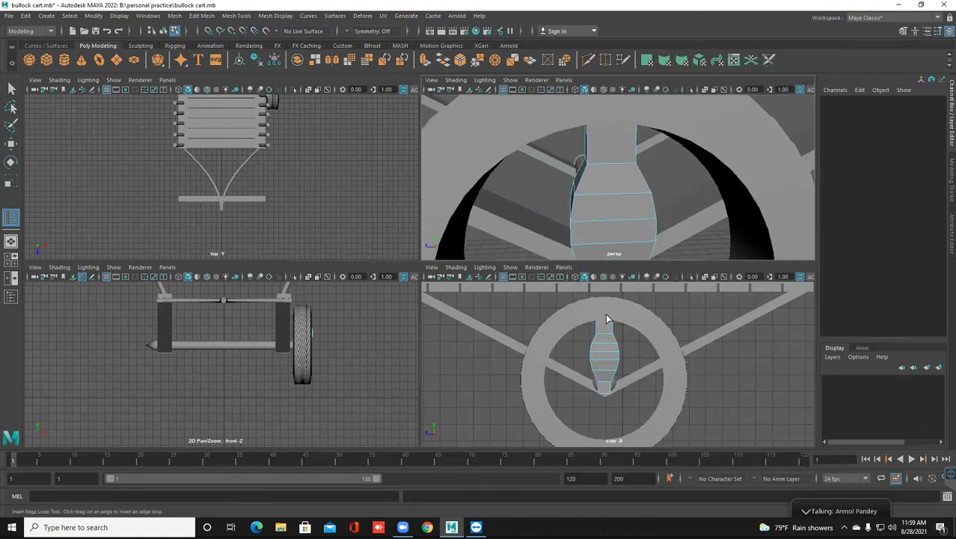
pyautogui.scroll(2, 603, 306)
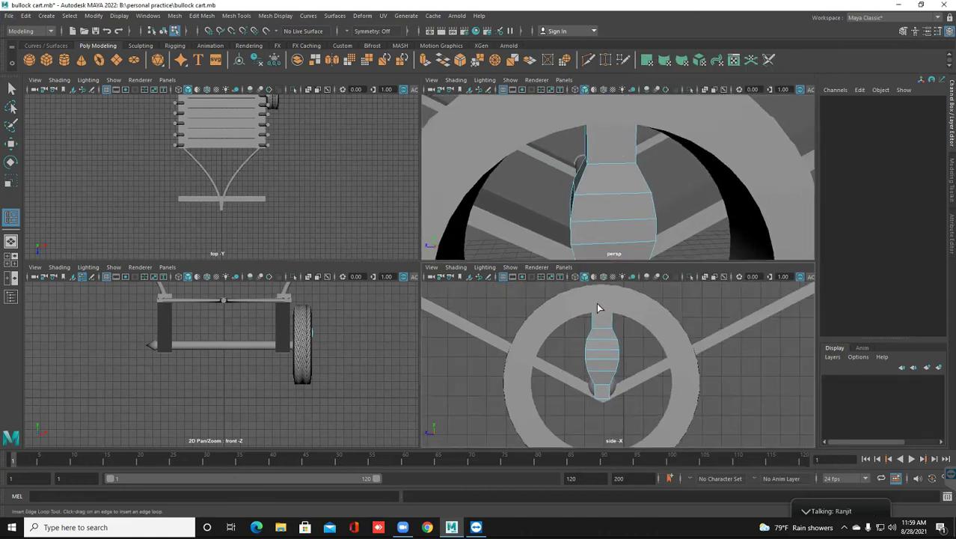
pyautogui.click(596, 302)
pyautogui.click(598, 344)
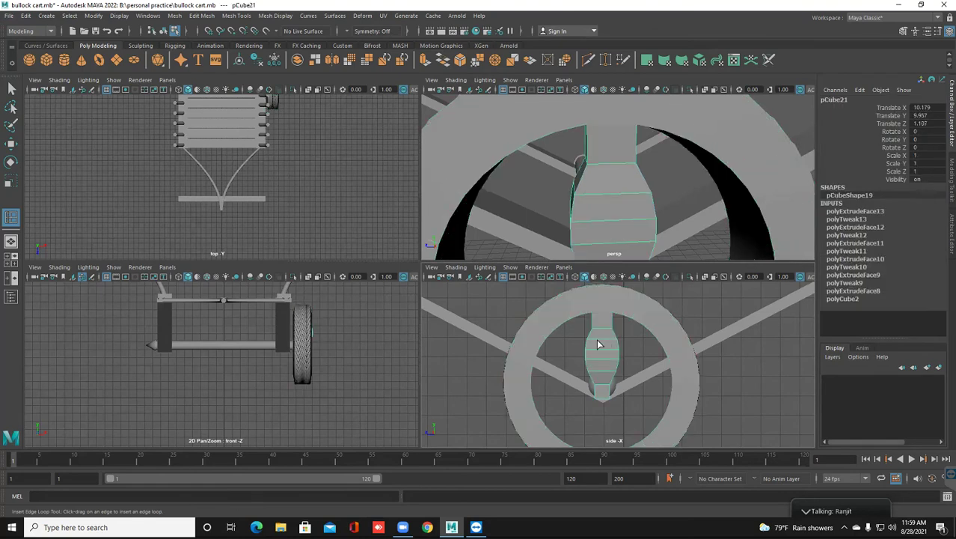
pyautogui.press('F9')
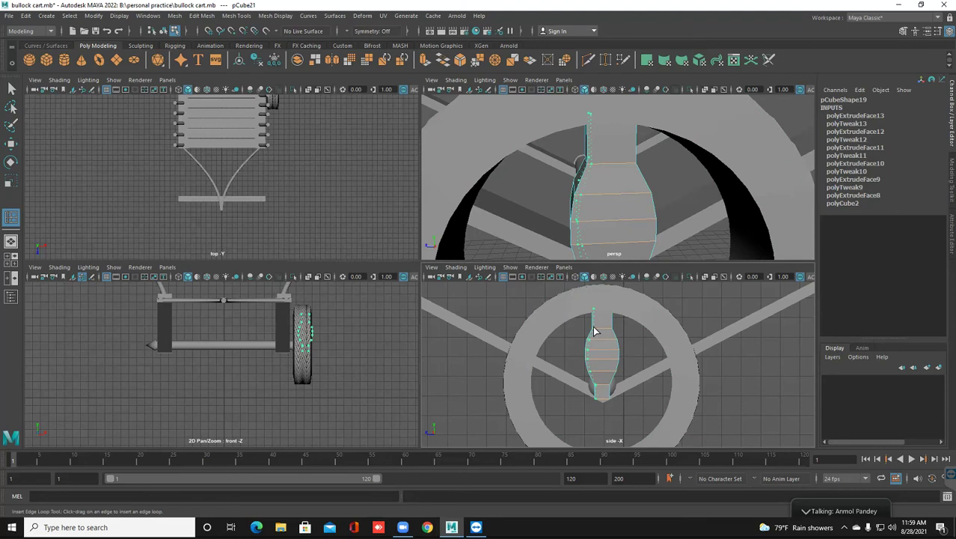
pyautogui.click(596, 331)
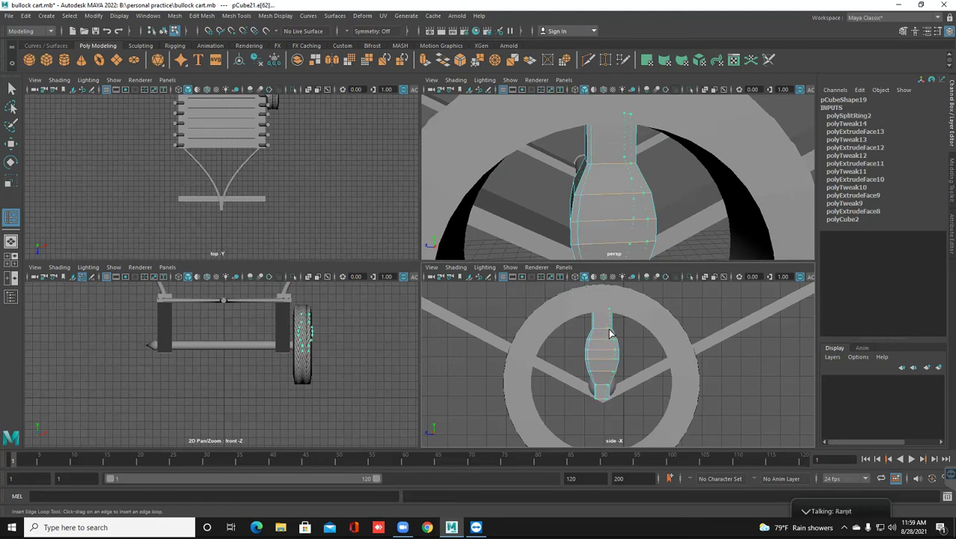
pyautogui.click(609, 333)
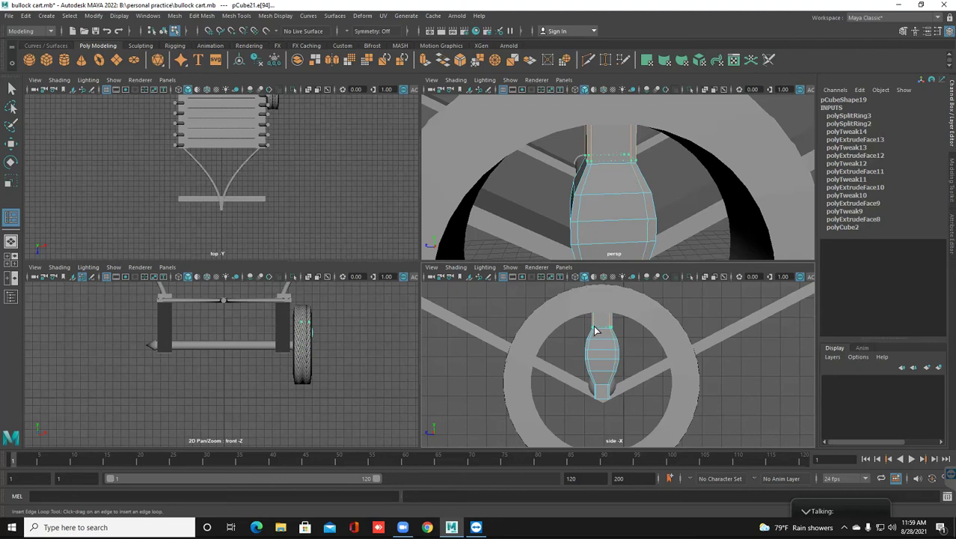
# Insert crosswise edge loops at the spoke's upper and lower necks and two lengthwise loops along its side faces, then return to object mode.
pyautogui.click(596, 330)
pyautogui.moveTo(596, 388); pyautogui.dragTo(597, 387)
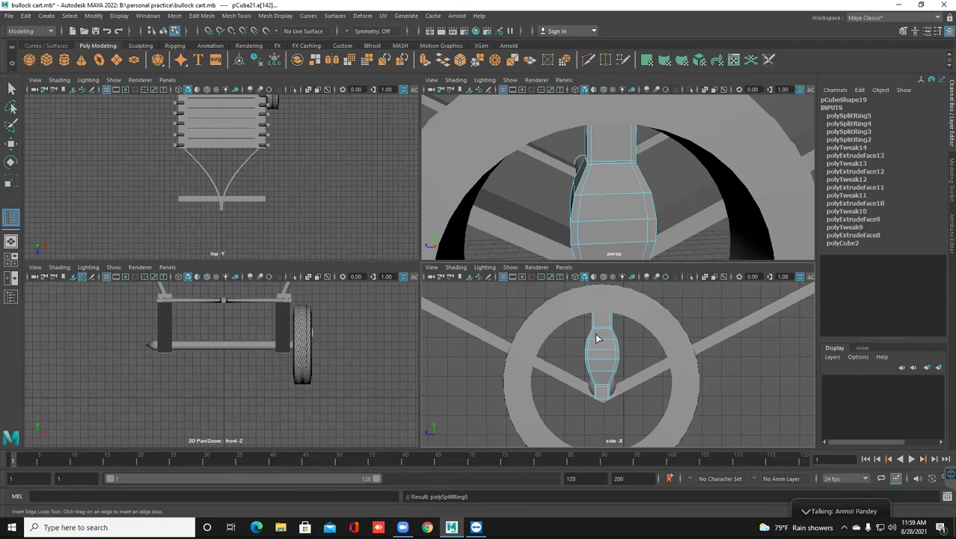
pyautogui.keyDown('alt'); pyautogui.moveTo(578, 229); pyautogui.dragTo(627, 213); pyautogui.keyUp('alt')
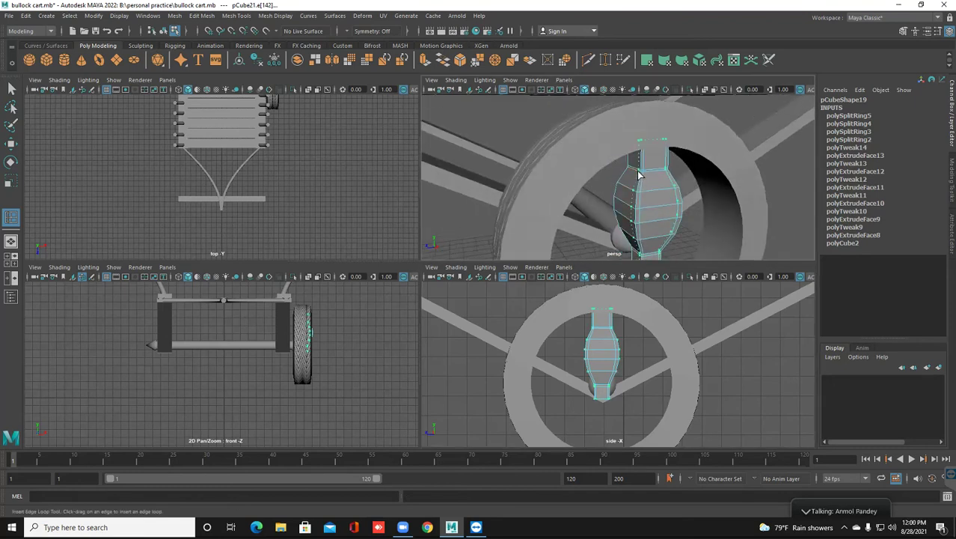
pyautogui.click(636, 173)
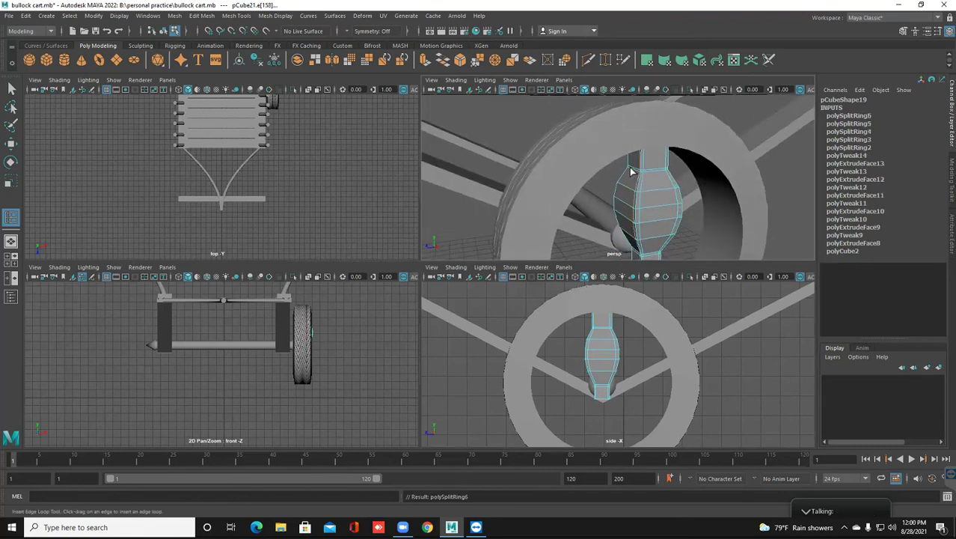
pyautogui.click(626, 226)
pyautogui.keyDown('alt'); pyautogui.moveTo(640, 201); pyautogui.dragTo(606, 184); pyautogui.keyUp('alt')
pyautogui.scroll(-5, 607, 184)
pyautogui.keyDown('alt'); pyautogui.moveTo(644, 184); pyautogui.dragTo(670, 184, button='middle'); pyautogui.keyUp('alt')
pyautogui.keyDown('alt'); pyautogui.moveTo(658, 184); pyautogui.dragTo(634, 187); pyautogui.keyUp('alt')
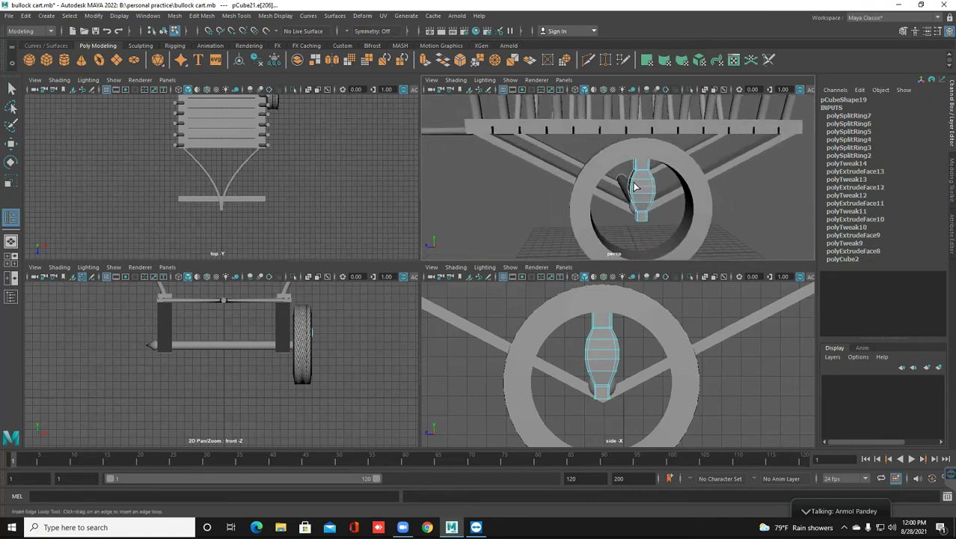
pyautogui.scroll(3, 628, 189)
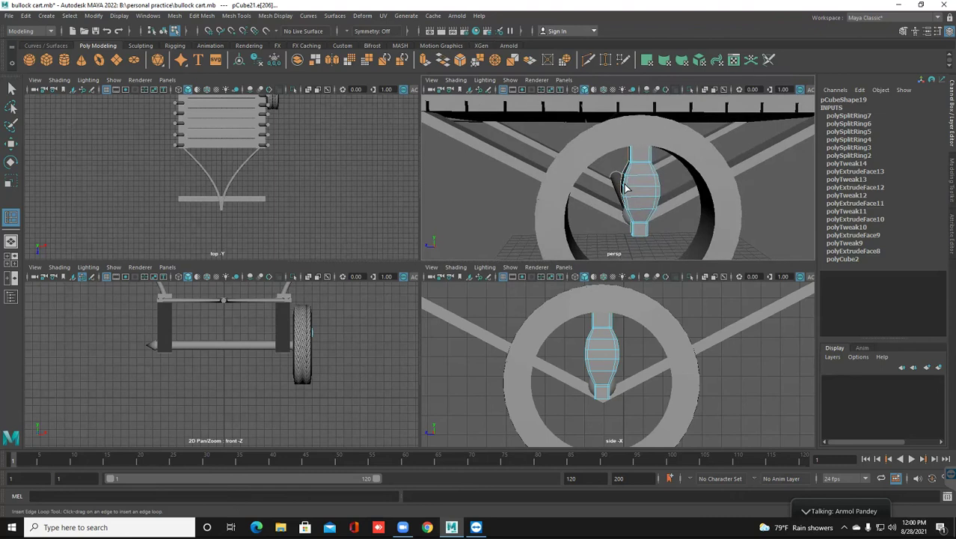
pyautogui.press('q')
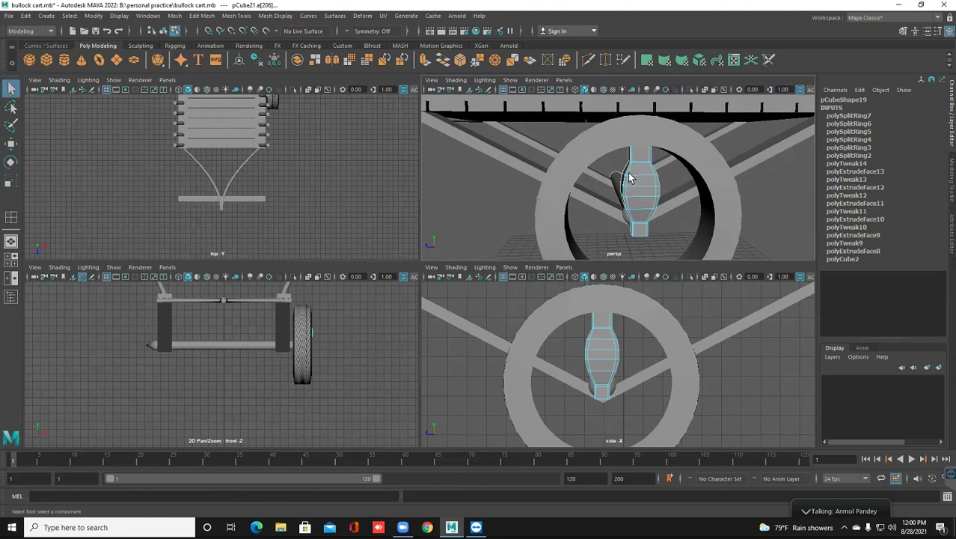
pyautogui.moveTo(630, 169); pyautogui.dragTo(660, 157, button='right')
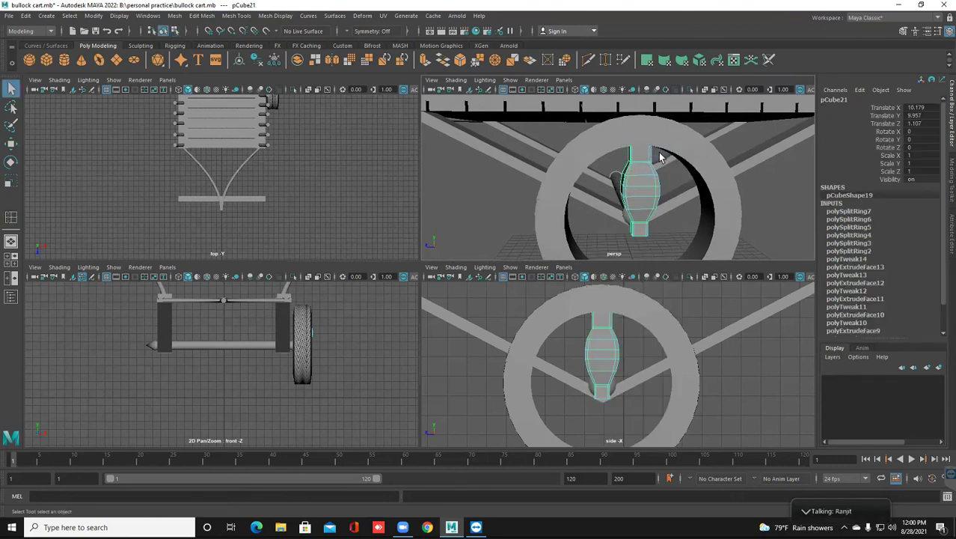
# Examine the spoke in smooth mesh preview from several angles, then restore its unsmoothed display.
pyautogui.press('3')
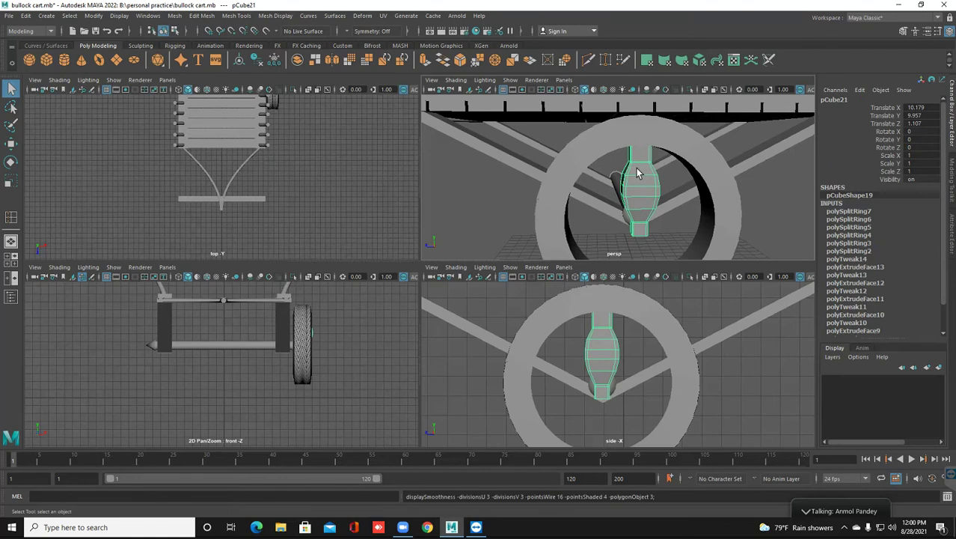
pyautogui.scroll(1, 645, 188)
pyautogui.scroll(-1, 642, 185)
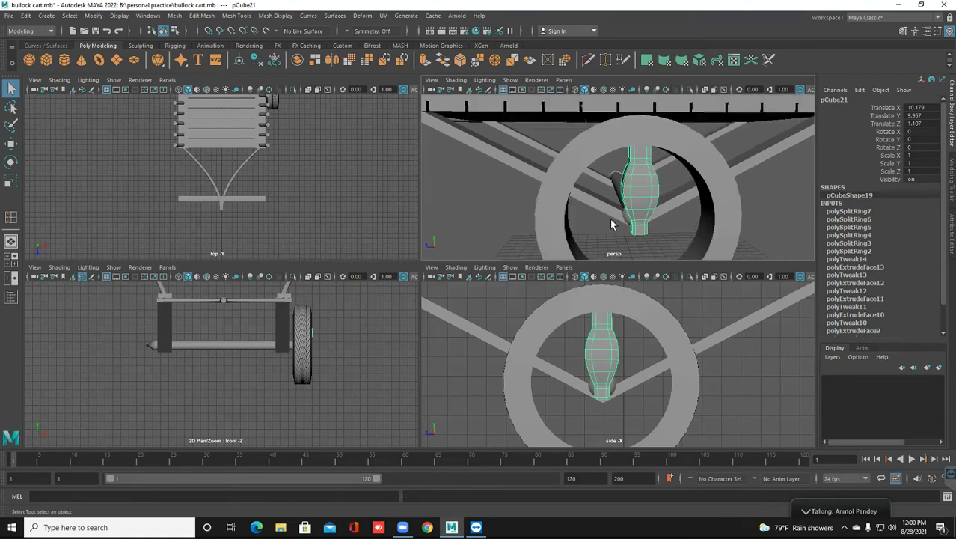
pyautogui.click(614, 223)
pyautogui.scroll(1, 624, 212)
pyautogui.moveTo(630, 202)
pyautogui.keyDown('alt'); pyautogui.mouseDown()
pyautogui.moveTo(610, 189)
pyautogui.moveTo(629, 186)
pyautogui.moveTo(617, 188)
pyautogui.moveTo(626, 193)
pyautogui.mouseUp(); pyautogui.keyUp('alt')
pyautogui.scroll(-1, 644, 181)
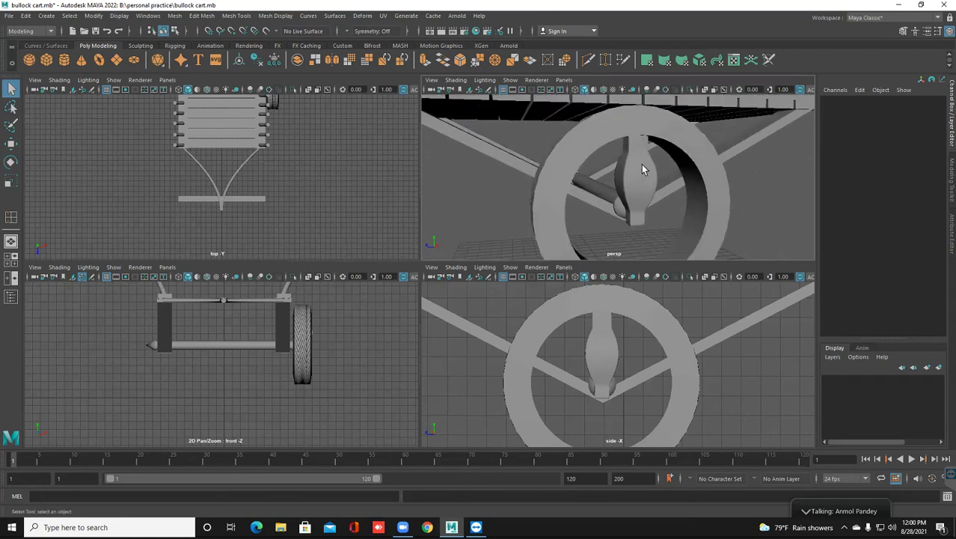
pyautogui.scroll(-1, 640, 161)
pyautogui.click(637, 160)
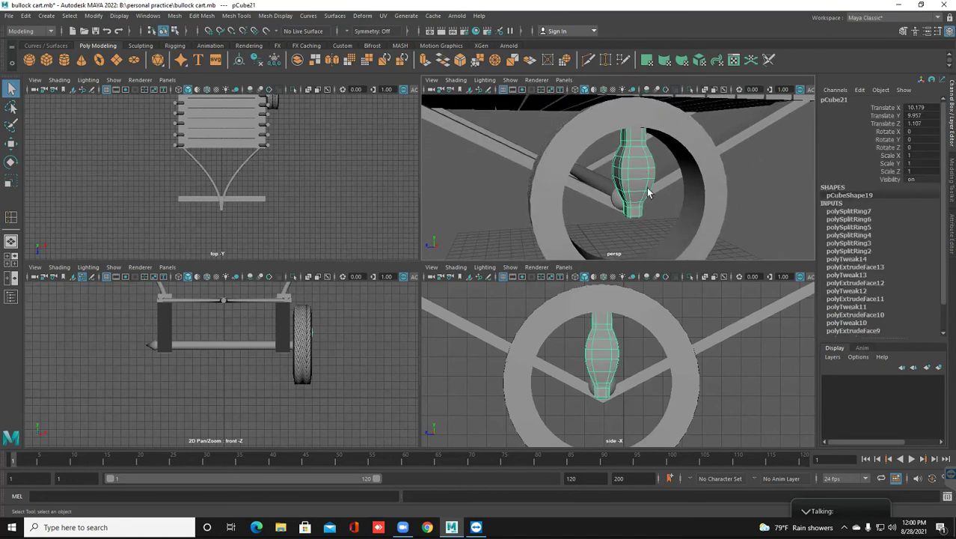
pyautogui.keyDown('alt'); pyautogui.moveTo(636, 208); pyautogui.dragTo(633, 207); pyautogui.keyUp('alt')
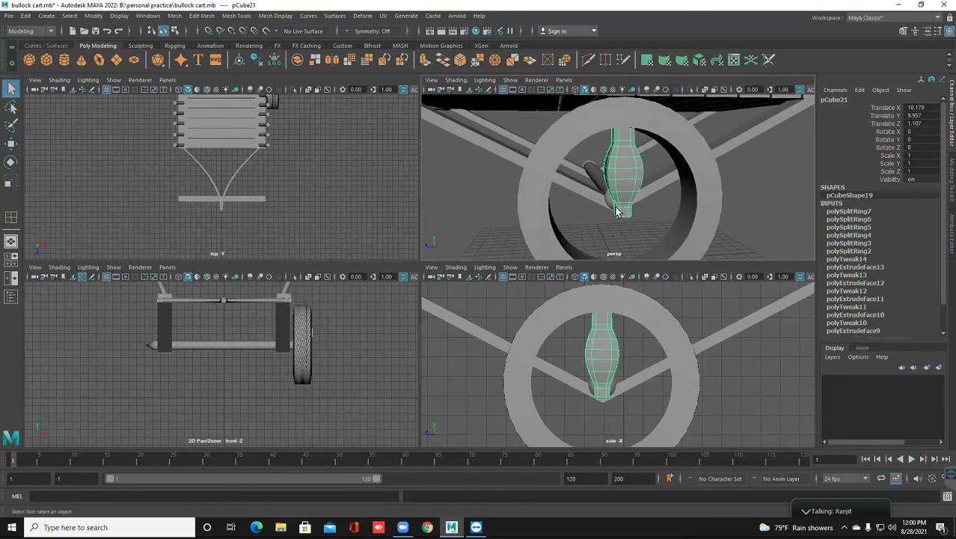
pyautogui.scroll(1, 615, 212)
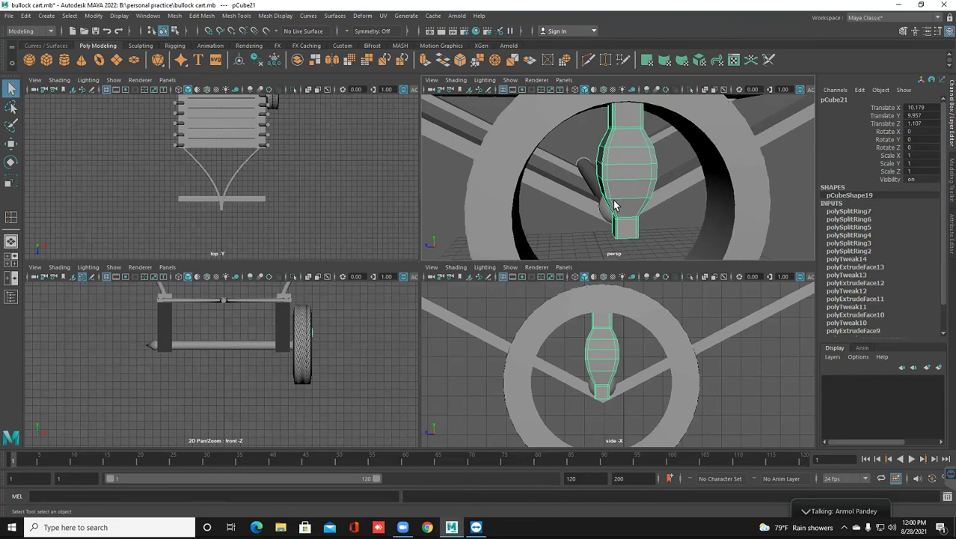
pyautogui.scroll(-1, 613, 205)
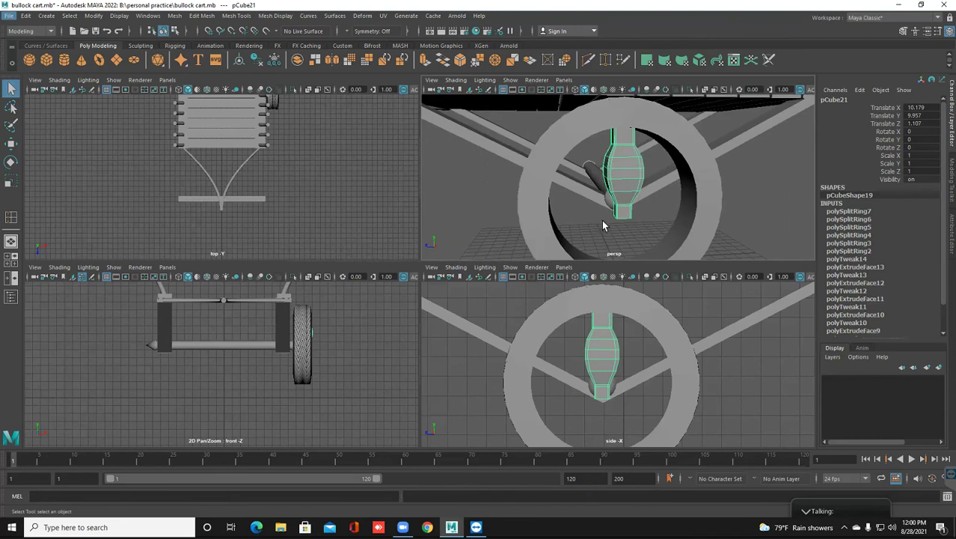
pyautogui.scroll(-2, 602, 220)
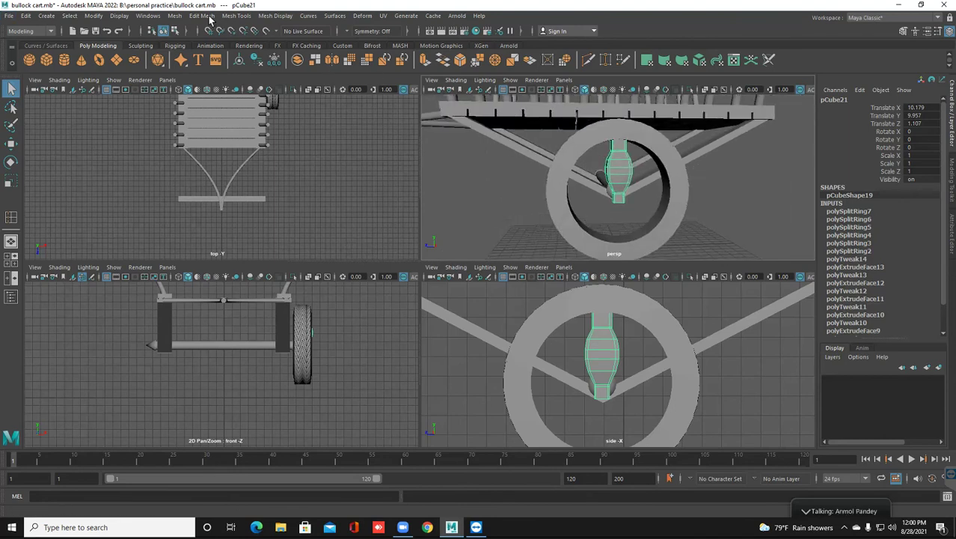
# Smooth the spoke's mesh with 1 division and return to object mode.
pyautogui.click(174, 15)
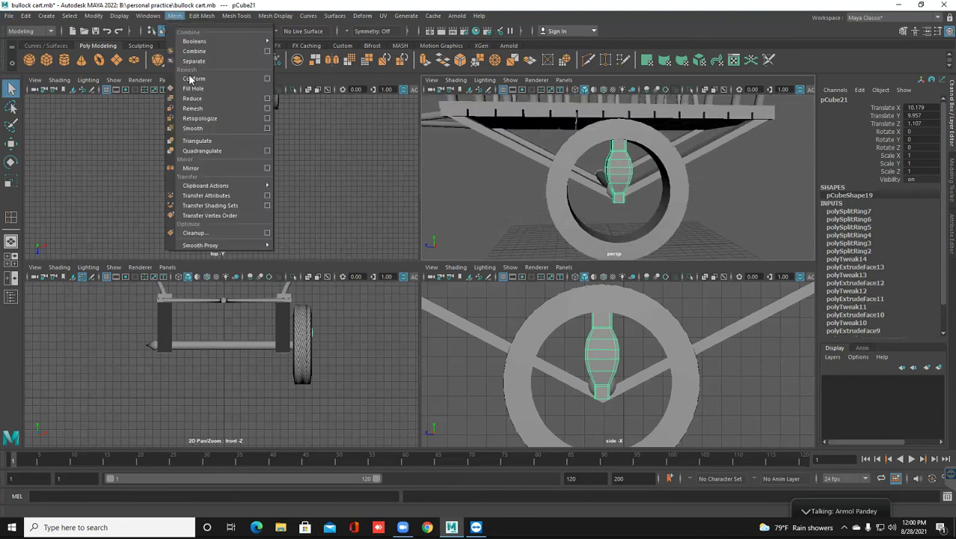
pyautogui.click(206, 133)
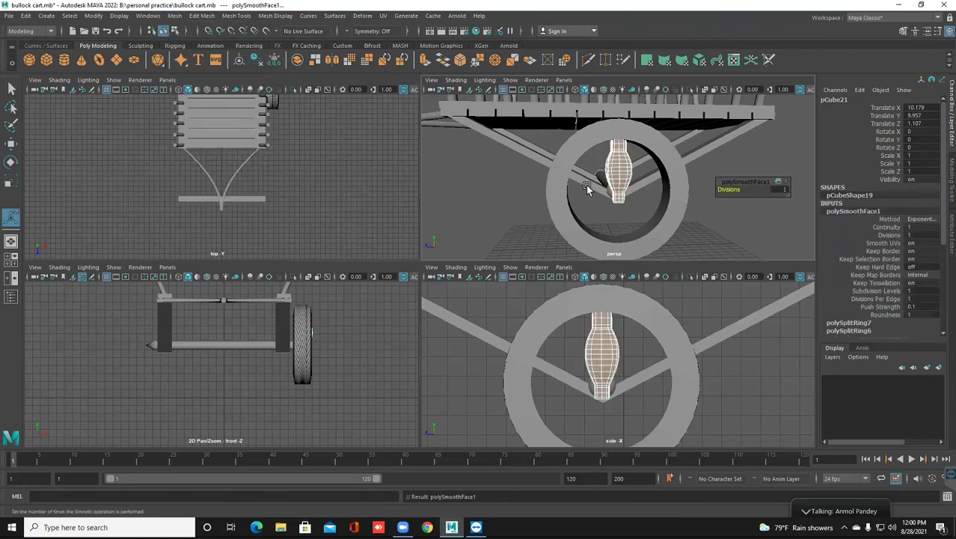
pyautogui.scroll(-2, 585, 175)
pyautogui.scroll(1, 586, 174)
pyautogui.moveTo(617, 159); pyautogui.dragTo(653, 146, button='right')
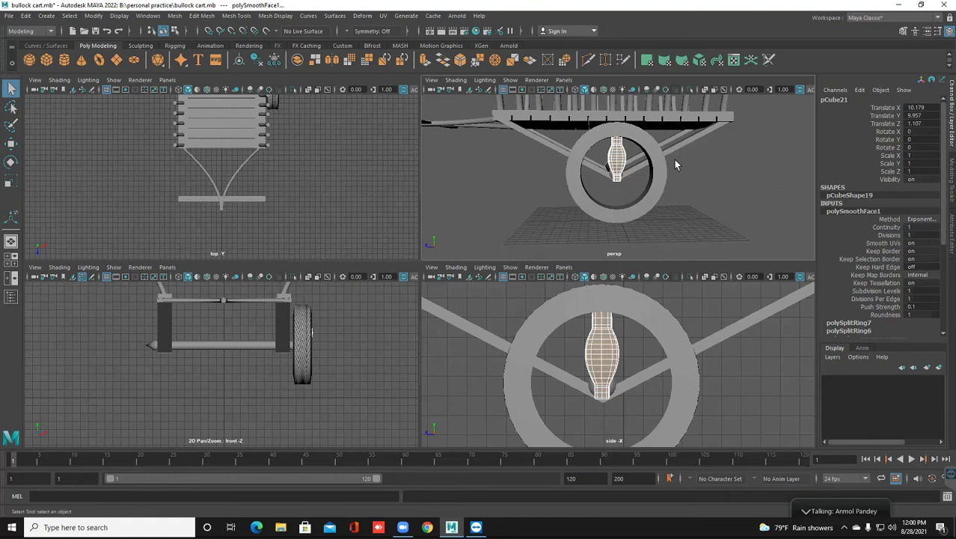
# Scale the smoothed spoke uniformly to 0.672 so it fits between the rim and the hub.
pyautogui.scroll(-2, 611, 333)
pyautogui.click(609, 343)
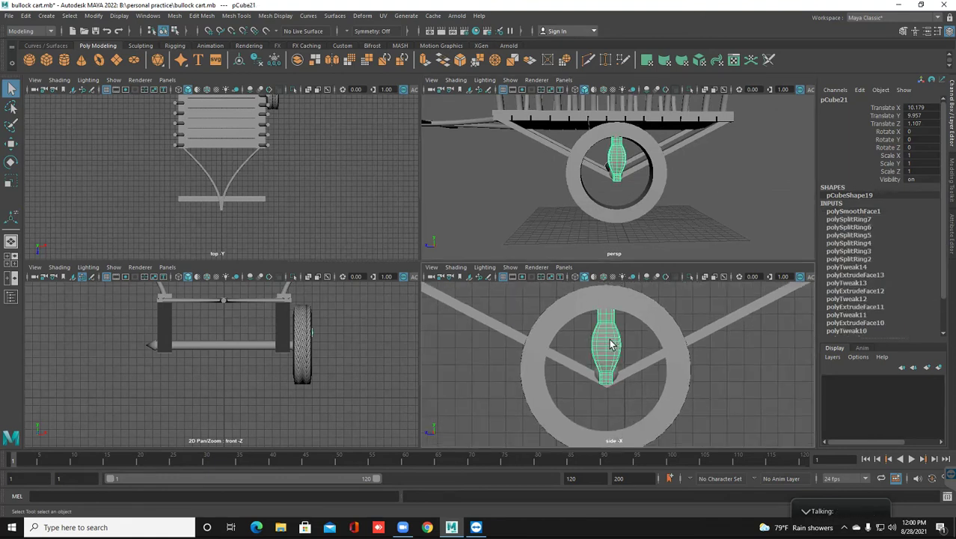
pyautogui.press('r')
pyautogui.moveTo(605, 316); pyautogui.dragTo(580, 322)
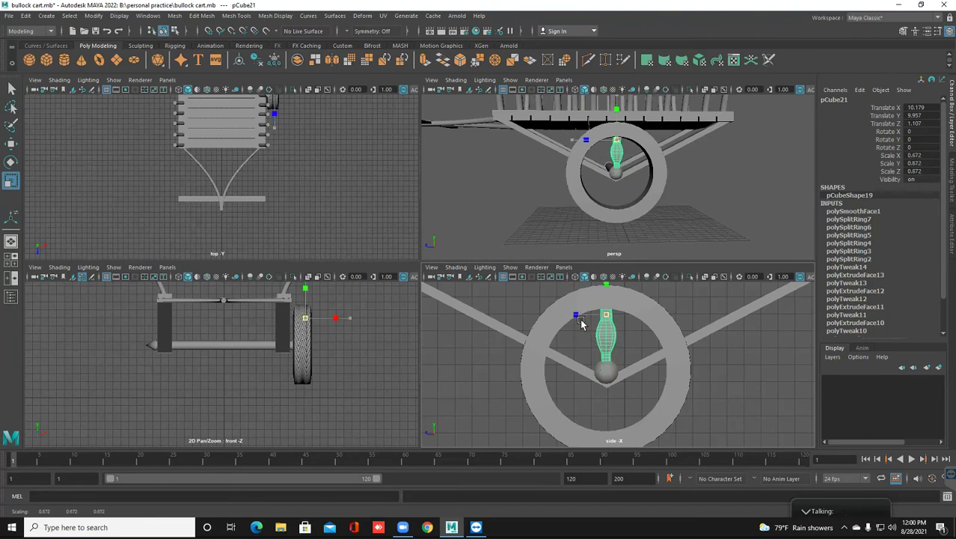
# Move the spoke's pivot down to the centre of the wheel hub.
pyautogui.press('w')
pyautogui.press('w')
pyautogui.click(572, 318)
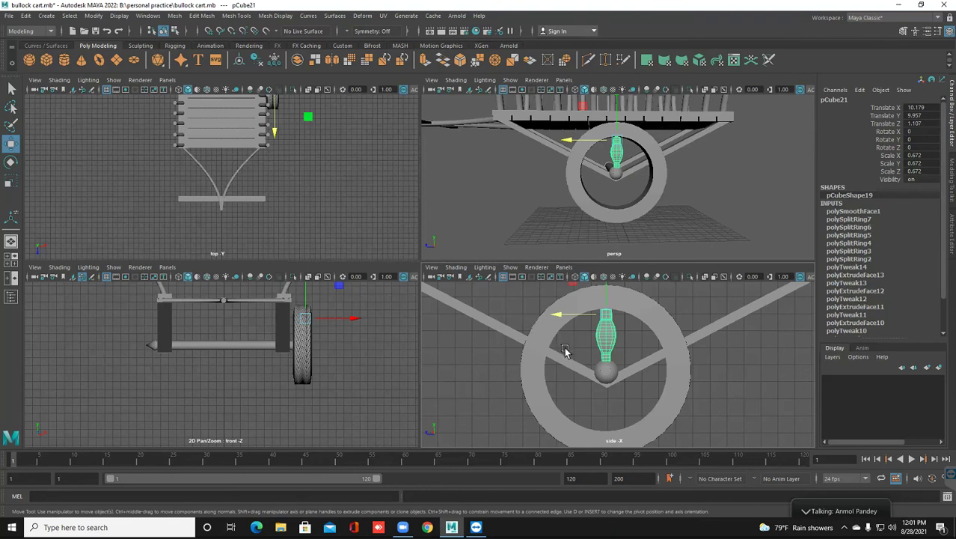
pyautogui.press('d')
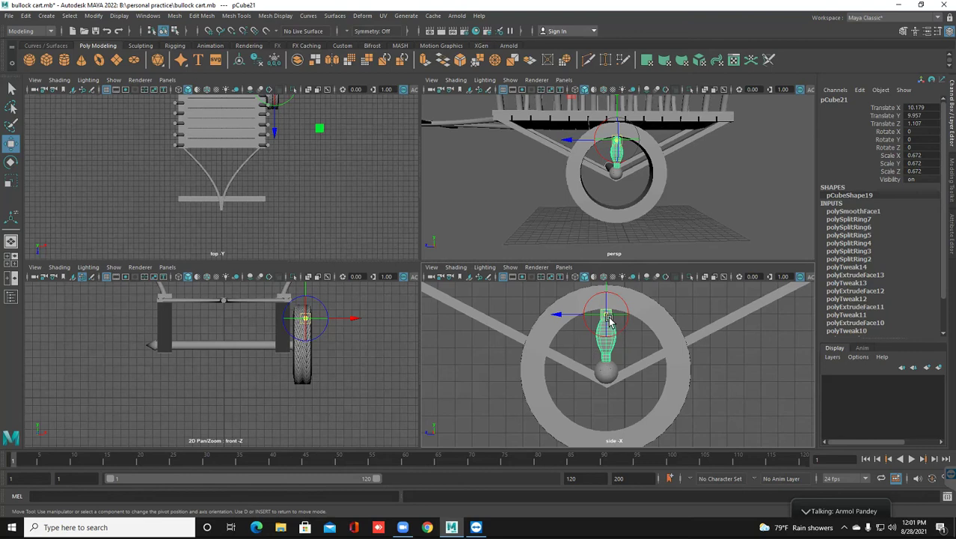
pyautogui.moveTo(607, 320); pyautogui.dragTo(608, 377)
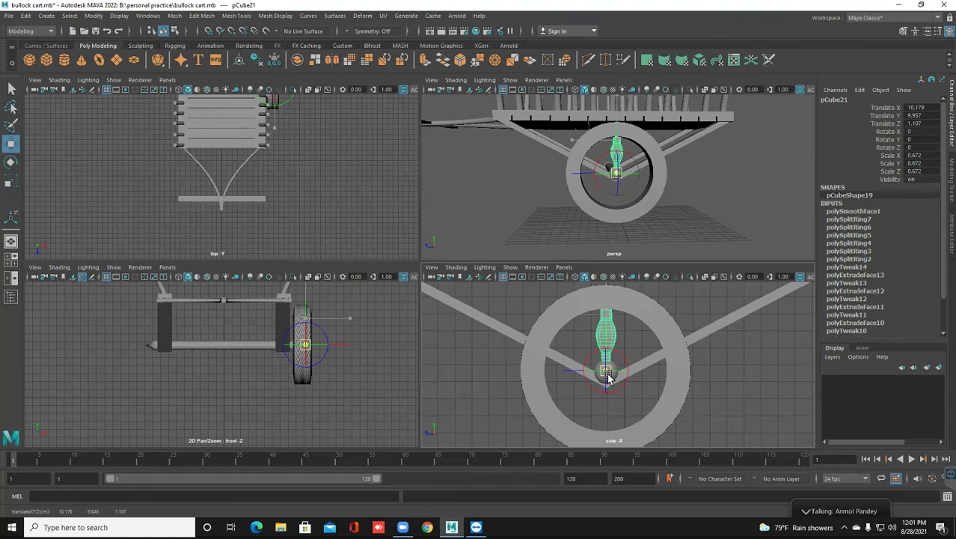
pyautogui.moveTo(608, 378); pyautogui.dragTo(609, 378)
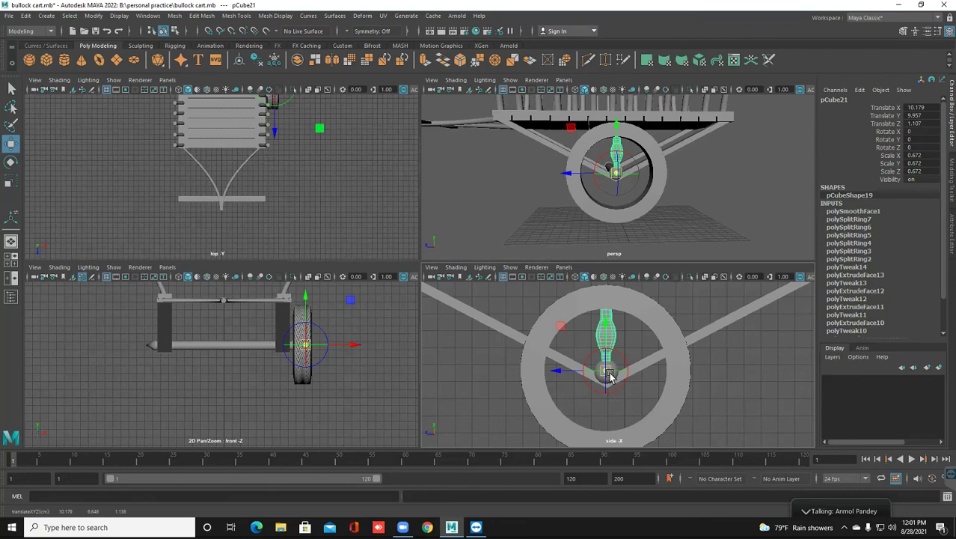
# Duplicate the spoke, rotate the copy about -58.7 degrees on X around the hub, and repeat the transformed duplication four more times.
pyautogui.scroll(-3, 561, 344)
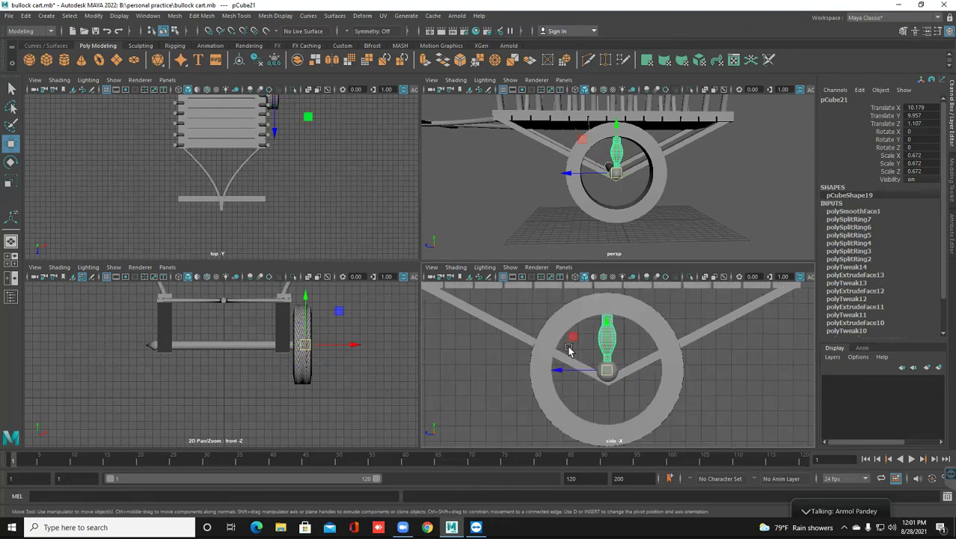
pyautogui.keyDown('alt'); pyautogui.moveTo(575, 354); pyautogui.dragTo(565, 350, button='middle'); pyautogui.keyUp('alt')
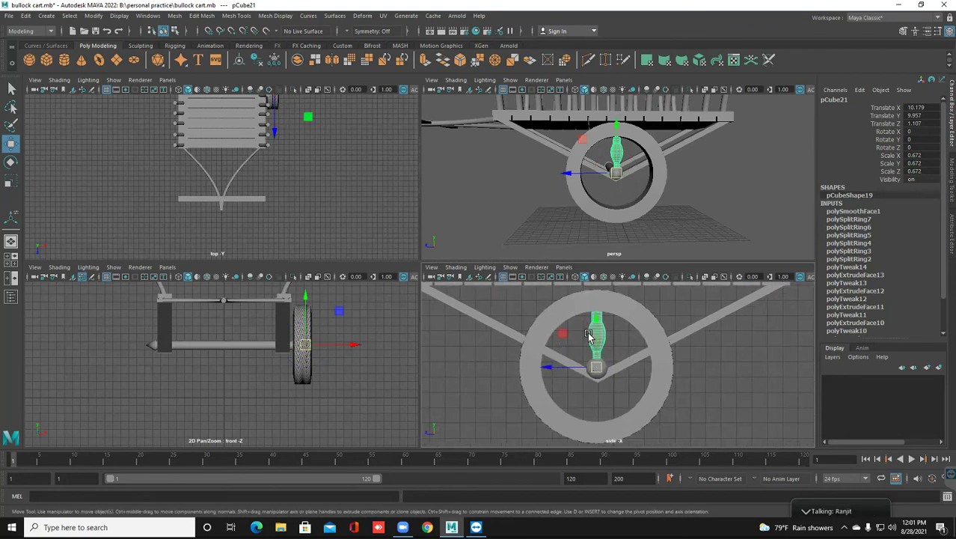
pyautogui.click(592, 333)
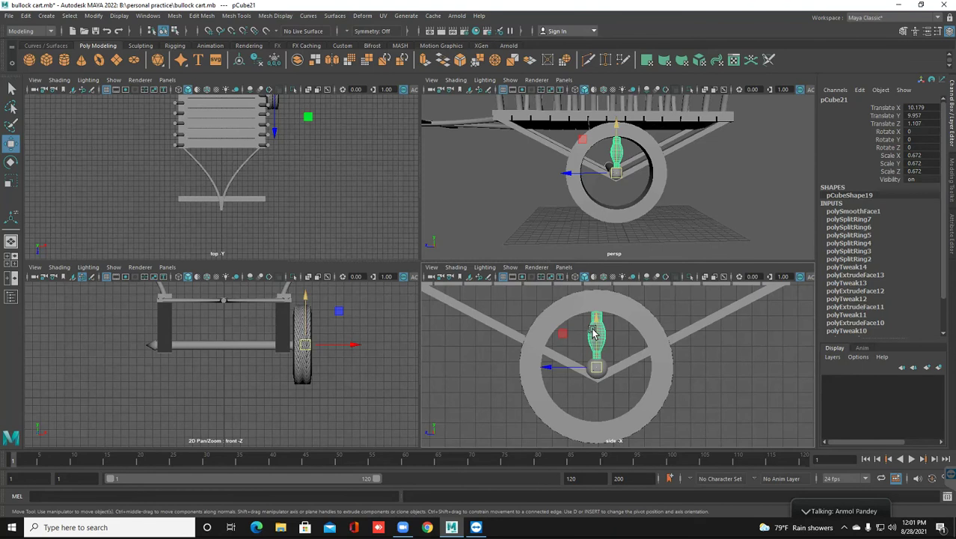
pyautogui.press('e')
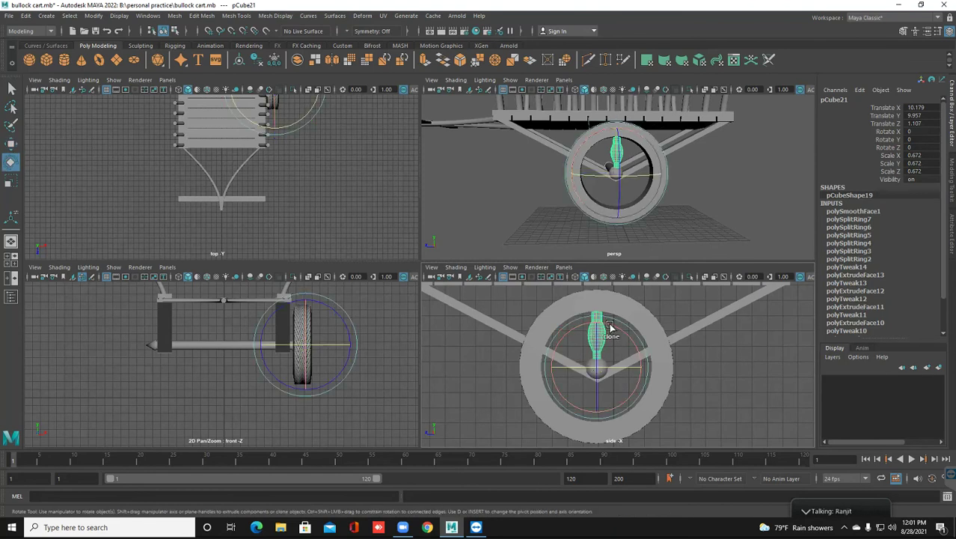
pyautogui.hotkey('ctrl', 'd')
pyautogui.moveTo(610, 327); pyautogui.dragTo(642, 361)
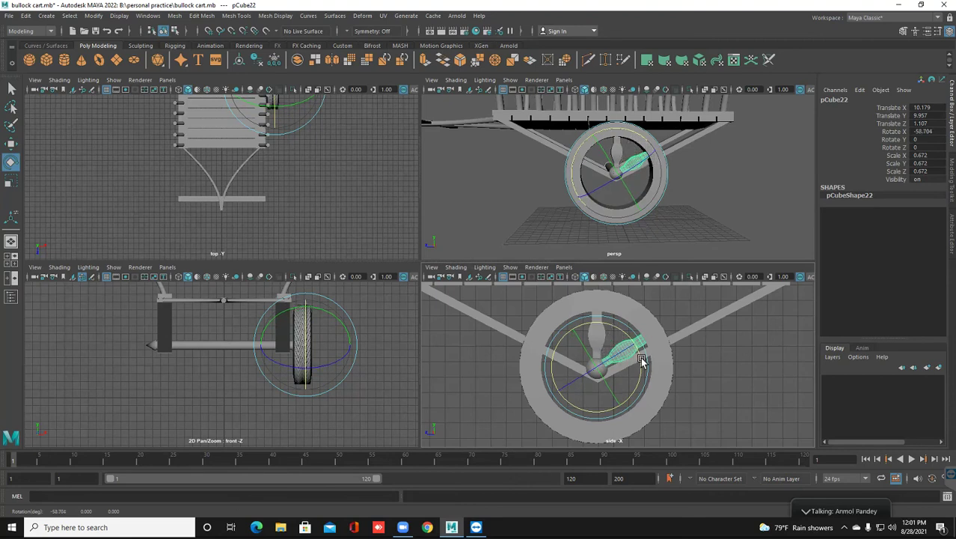
pyautogui.hotkey('shift', 'd')
pyautogui.hotkey('shift', 'd')
pyautogui.hotkey('shift', 'd')
pyautogui.hotkey('shift', 'd')
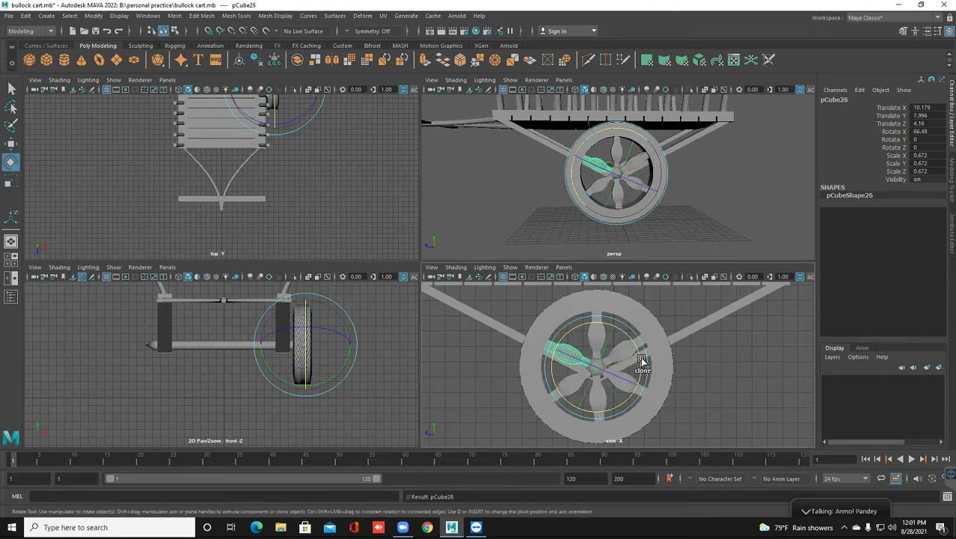
# Examine the ring of spokes and their joints with the hub and rim in an enlarged perspective view.
pyautogui.keyDown('alt'); pyautogui.moveTo(635, 191); pyautogui.dragTo(588, 220); pyautogui.keyUp('alt')
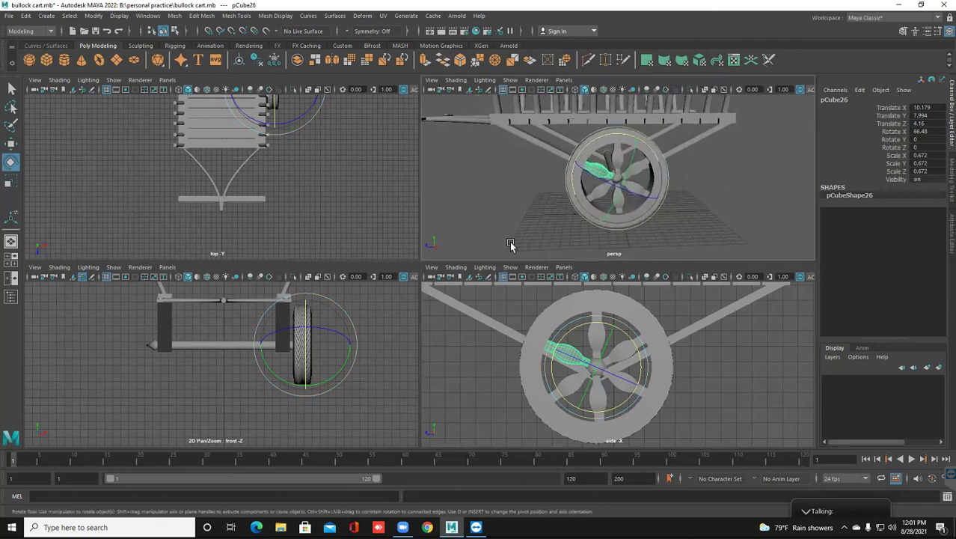
pyautogui.click(606, 223)
pyautogui.scroll(5, 605, 226)
pyautogui.scroll(-5, 597, 233)
pyautogui.keyDown('alt'); pyautogui.moveTo(598, 234); pyautogui.dragTo(575, 199, button='middle'); pyautogui.keyUp('alt')
pyautogui.keyDown('alt'); pyautogui.moveTo(575, 199); pyautogui.dragTo(582, 199); pyautogui.keyUp('alt')
pyautogui.scroll(5, 583, 202)
pyautogui.scroll(-5, 586, 206)
pyautogui.press('space')
pyautogui.scroll(-3, 497, 213)
pyautogui.scroll(3, 500, 215)
pyautogui.keyDown('alt'); pyautogui.moveTo(504, 220); pyautogui.dragTo(393, 229); pyautogui.keyUp('alt')
pyautogui.scroll(3, 442, 231)
pyautogui.keyDown('alt'); pyautogui.moveTo(458, 231); pyautogui.dragTo(451, 232, button='middle'); pyautogui.keyUp('alt')
pyautogui.keyDown('alt'); pyautogui.moveTo(450, 232); pyautogui.dragTo(446, 231); pyautogui.keyUp('alt')
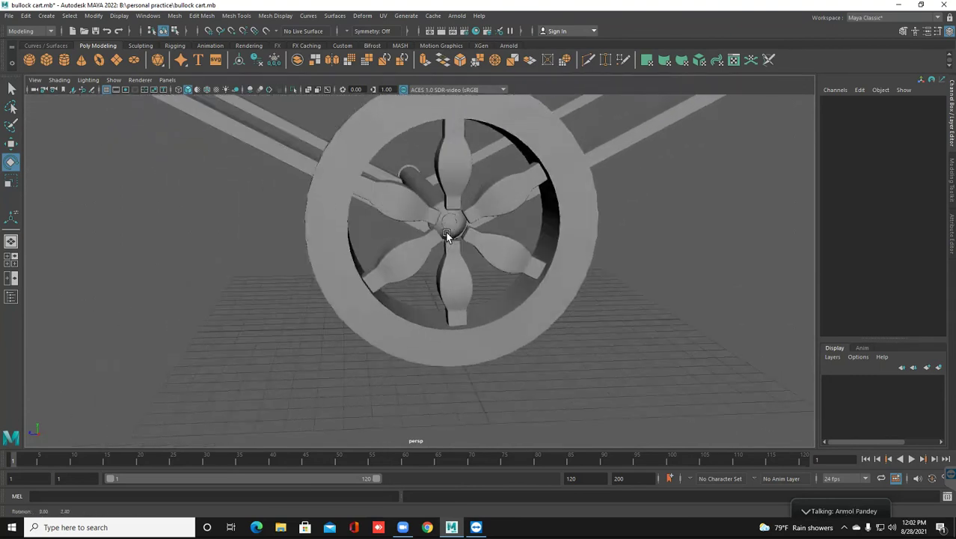
pyautogui.scroll(4, 446, 231)
pyautogui.keyDown('alt'); pyautogui.moveTo(459, 224); pyautogui.dragTo(444, 227, button='middle'); pyautogui.keyUp('alt')
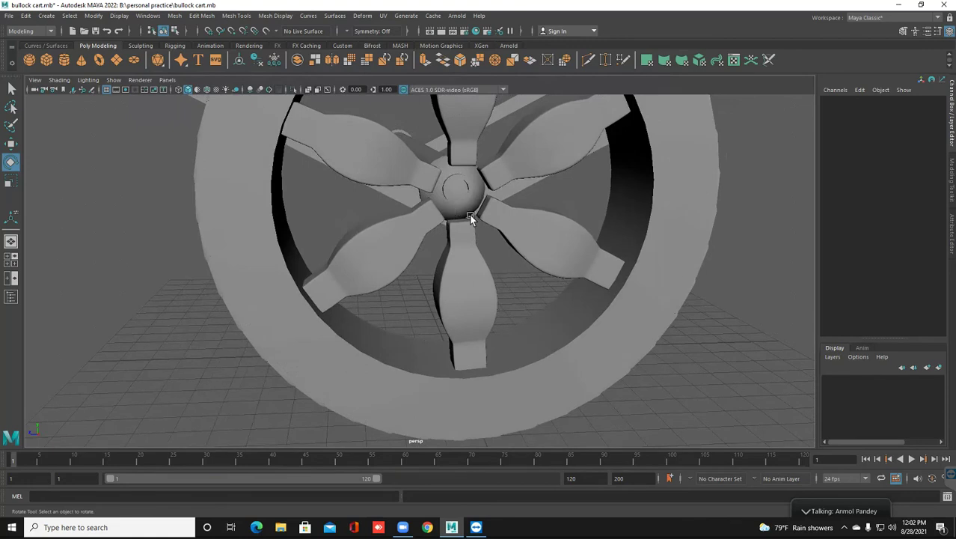
pyautogui.keyDown('alt'); pyautogui.moveTo(463, 192); pyautogui.dragTo(458, 187); pyautogui.keyUp('alt')
# Scale the small pipe ring around the hub up uniformly to 0.682 on X and Z and 0.279 on Y.
pyautogui.click(459, 186)
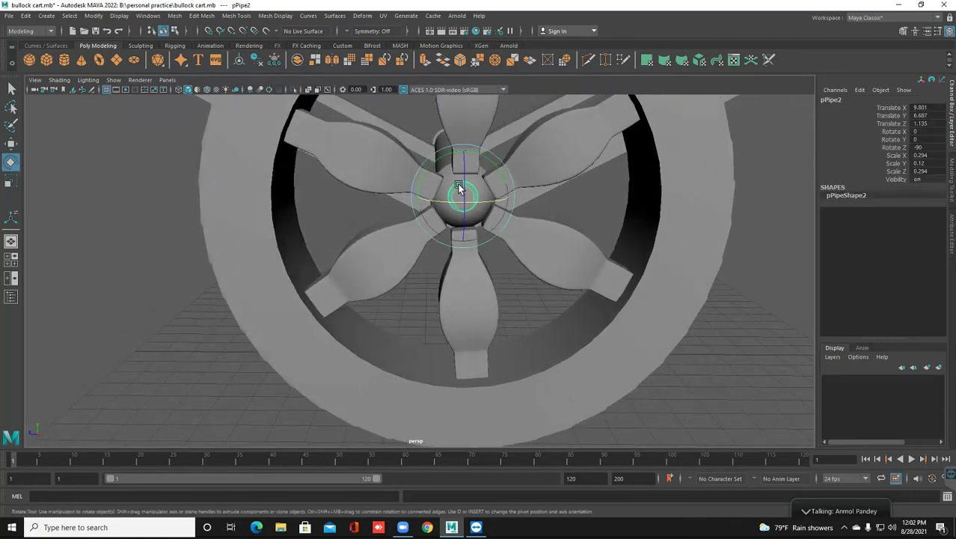
pyautogui.press('r')
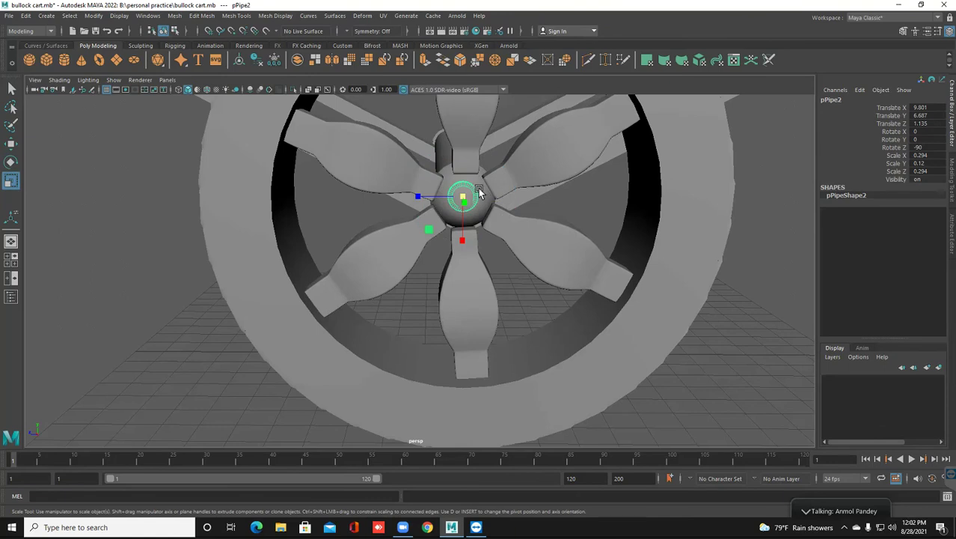
pyautogui.moveTo(463, 195); pyautogui.dragTo(489, 196)
pyautogui.keyDown('alt'); pyautogui.moveTo(469, 283); pyautogui.dragTo(508, 286); pyautogui.keyUp('alt')
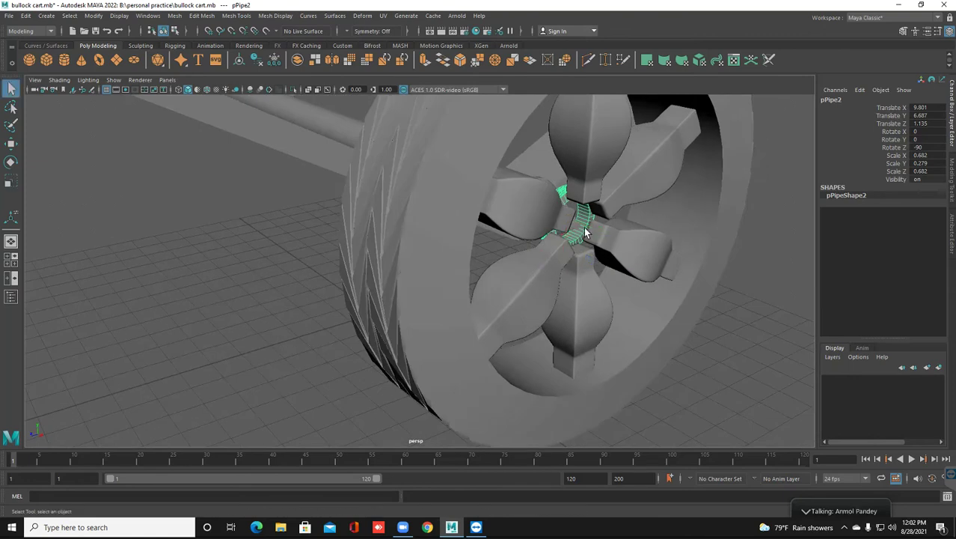
# Move the enlarged hub ring along X to about 10.18 so it lines up with the inner ends of the spokes.
pyautogui.press('w')
pyautogui.moveTo(584, 228); pyautogui.dragTo(601, 234)
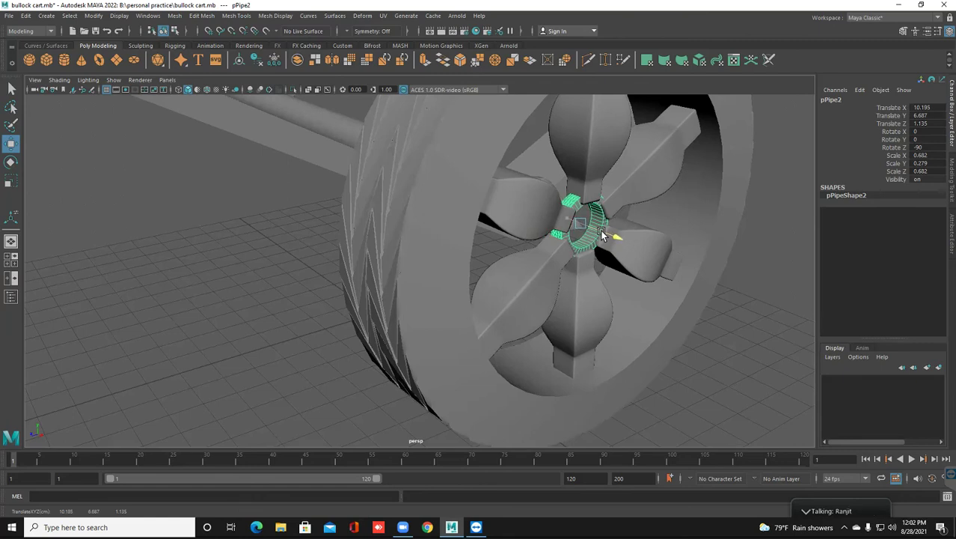
pyautogui.scroll(-5, 583, 264)
pyautogui.keyDown('alt'); pyautogui.moveTo(581, 264); pyautogui.dragTo(470, 271); pyautogui.keyUp('alt')
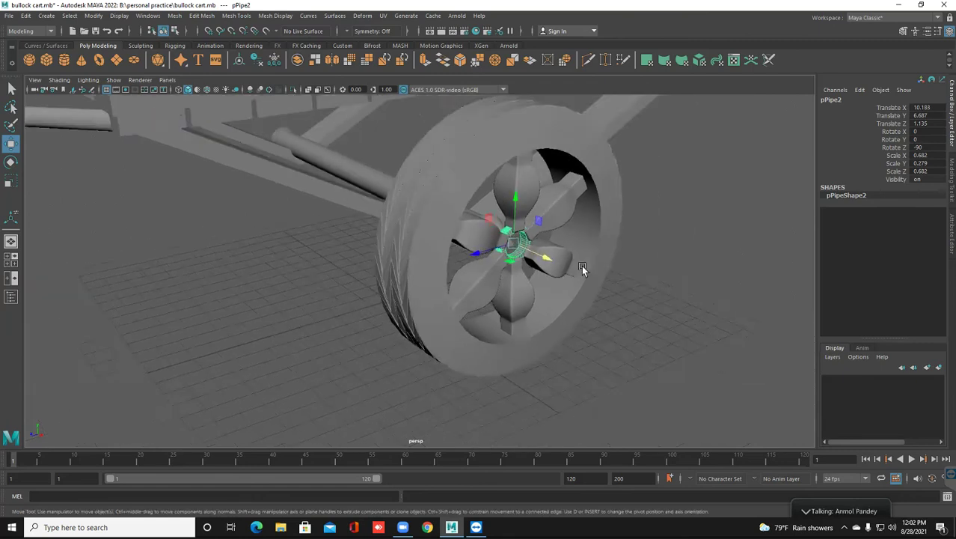
pyautogui.scroll(-4, 506, 269)
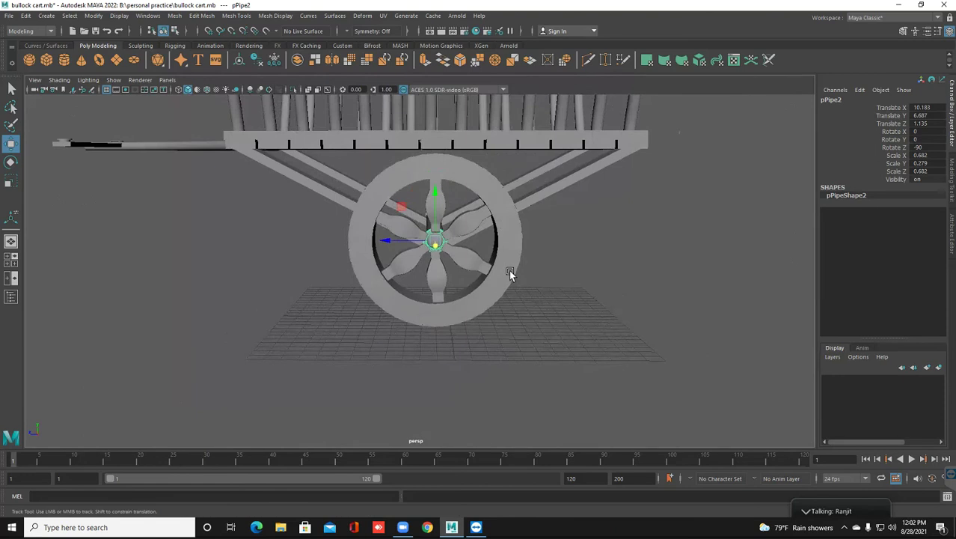
pyautogui.scroll(-2, 516, 285)
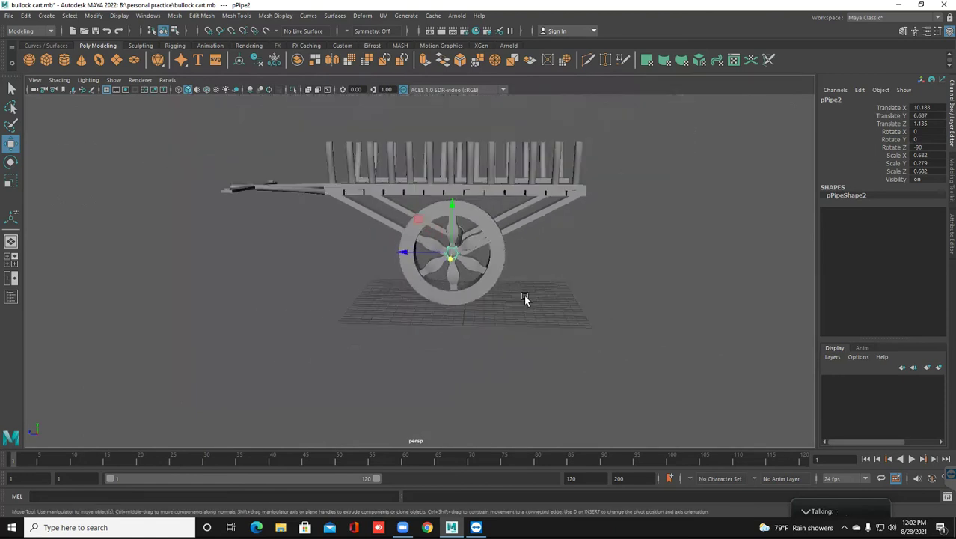
pyautogui.keyDown('alt'); pyautogui.moveTo(524, 298); pyautogui.dragTo(436, 328); pyautogui.keyUp('alt')
pyautogui.click(479, 351)
pyautogui.scroll(8, 436, 325)
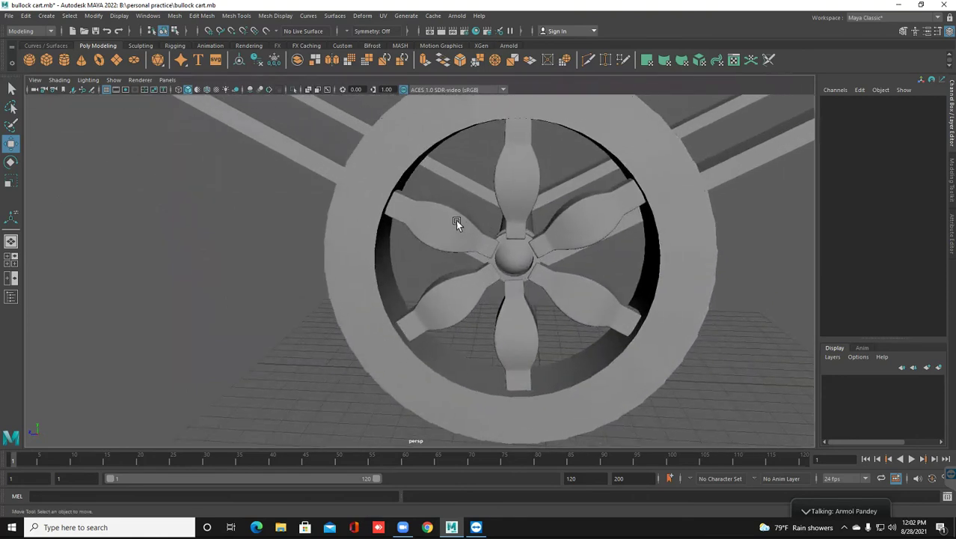
# Select all six spokes, the hub ring and the outer rim and combine them into one wheel mesh.
pyautogui.click(457, 222)
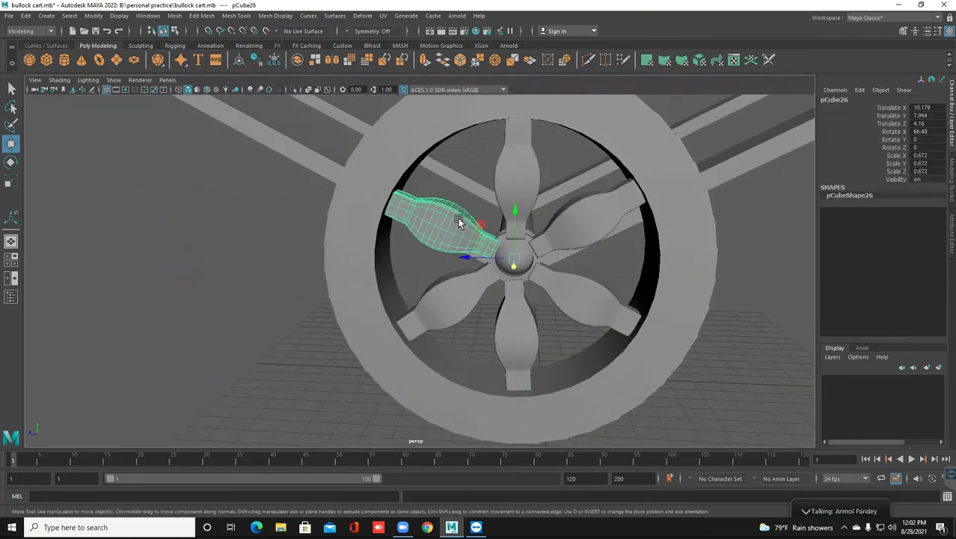
pyautogui.keyDown('shift'); pyautogui.click(525, 175); pyautogui.keyUp('shift')
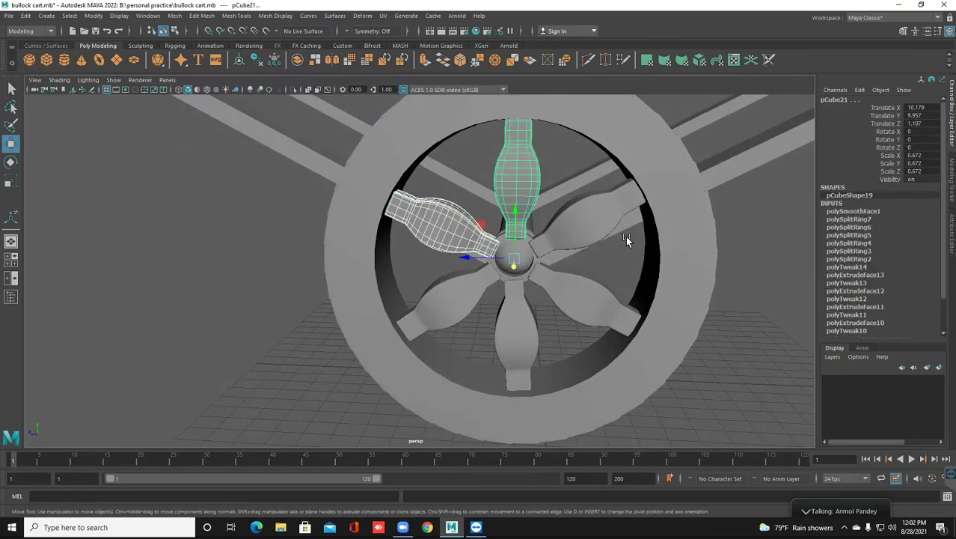
pyautogui.keyDown('shift'); pyautogui.click(585, 219); pyautogui.keyUp('shift')
pyautogui.keyDown('shift'); pyautogui.click(597, 310); pyautogui.keyUp('shift')
pyautogui.keyDown('shift'); pyautogui.click(533, 325); pyautogui.keyUp('shift')
pyautogui.keyDown('shift'); pyautogui.click(479, 292); pyautogui.keyUp('shift')
pyautogui.scroll(3, 480, 288)
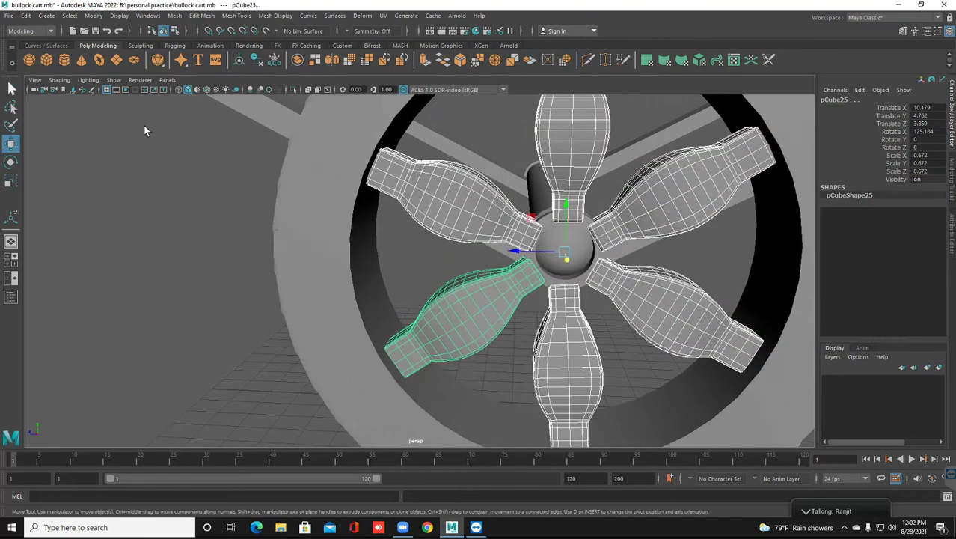
pyautogui.press('q')
pyautogui.keyDown('shift'); pyautogui.click(532, 253); pyautogui.keyUp('shift')
pyautogui.scroll(-5, 456, 284)
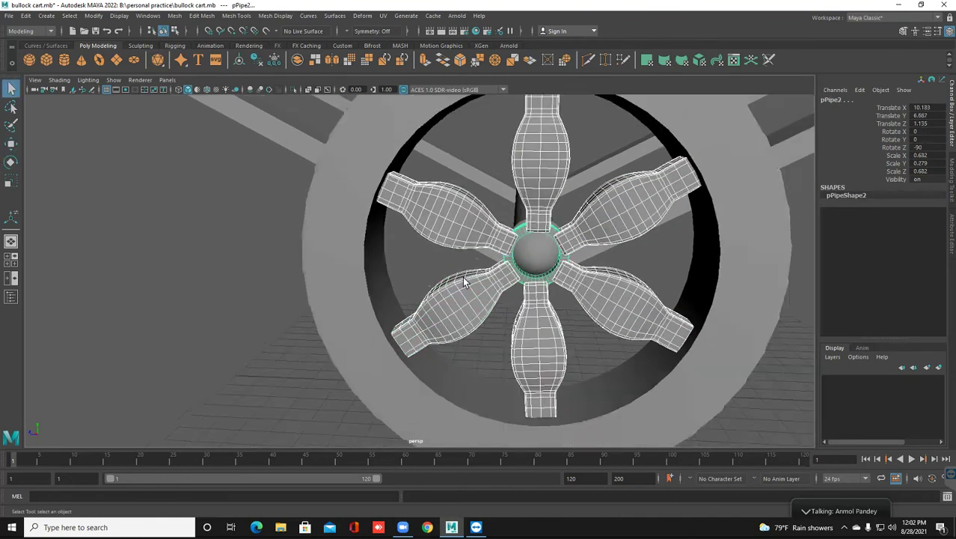
pyautogui.keyDown('shift'); pyautogui.click(382, 281); pyautogui.keyUp('shift')
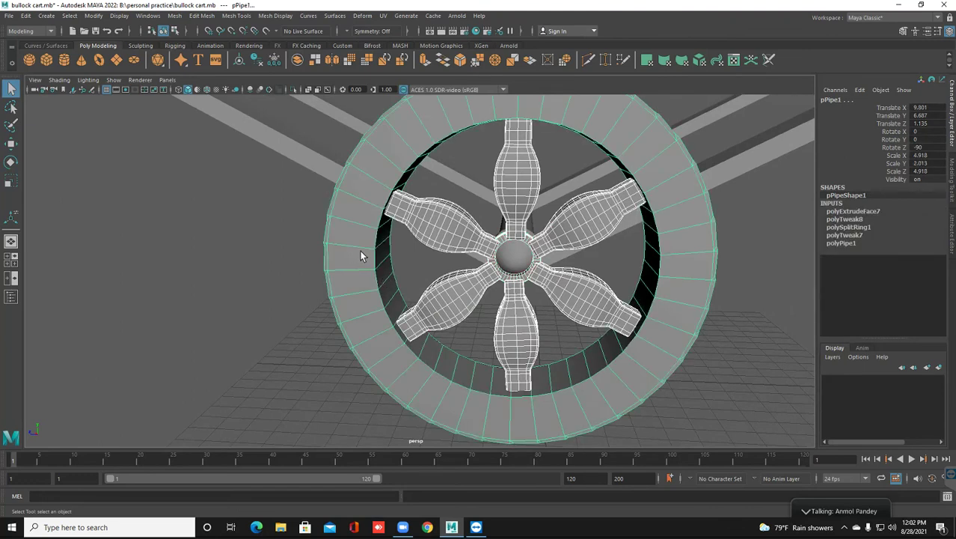
pyautogui.click(176, 16)
pyautogui.click(196, 51)
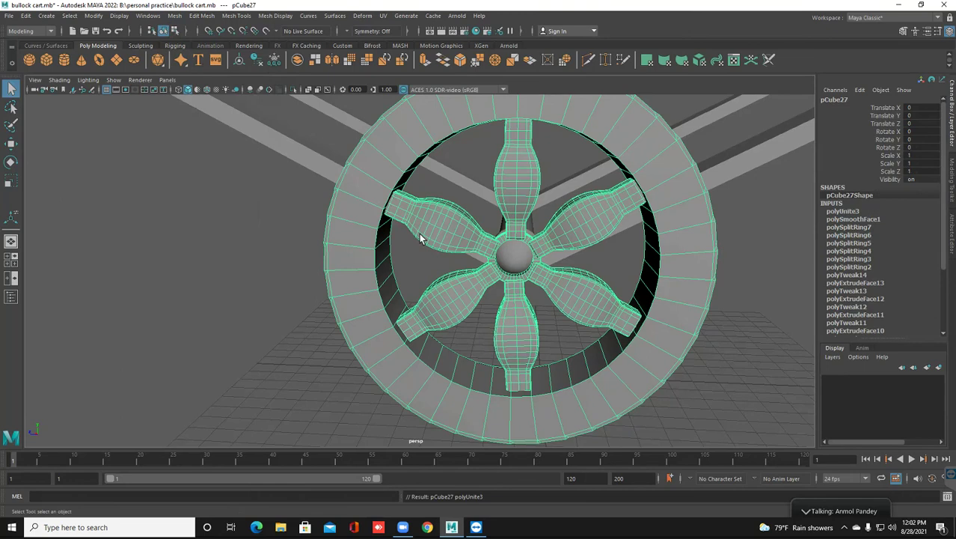
# Clone the combined wheel along X to about -18.6, onto the opposite side of the cart.
pyautogui.scroll(-6, 423, 239)
pyautogui.keyDown('alt'); pyautogui.moveTo(497, 301); pyautogui.dragTo(409, 304); pyautogui.keyUp('alt')
pyautogui.press('w')
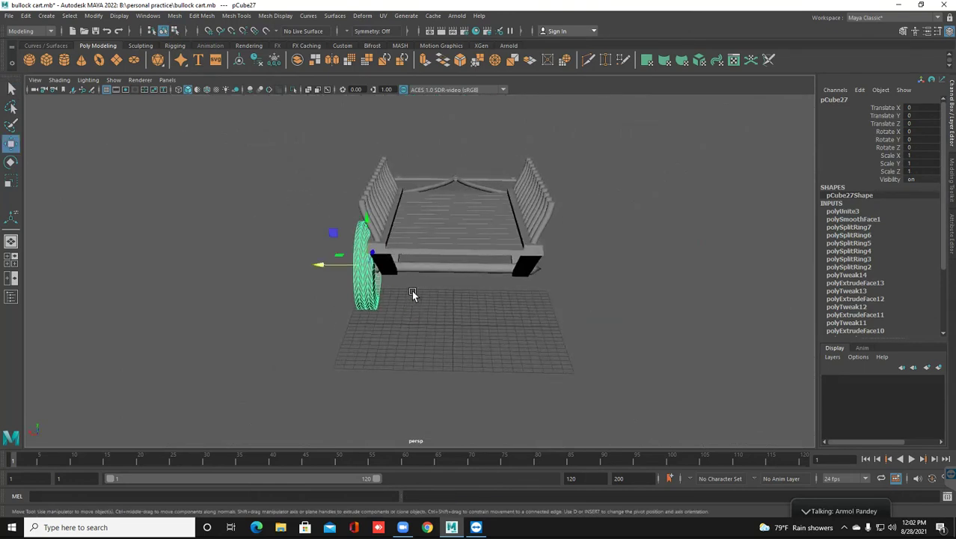
pyautogui.keyDown('shift'); pyautogui.moveTo(319, 267); pyautogui.dragTo(493, 269); pyautogui.keyUp('shift')
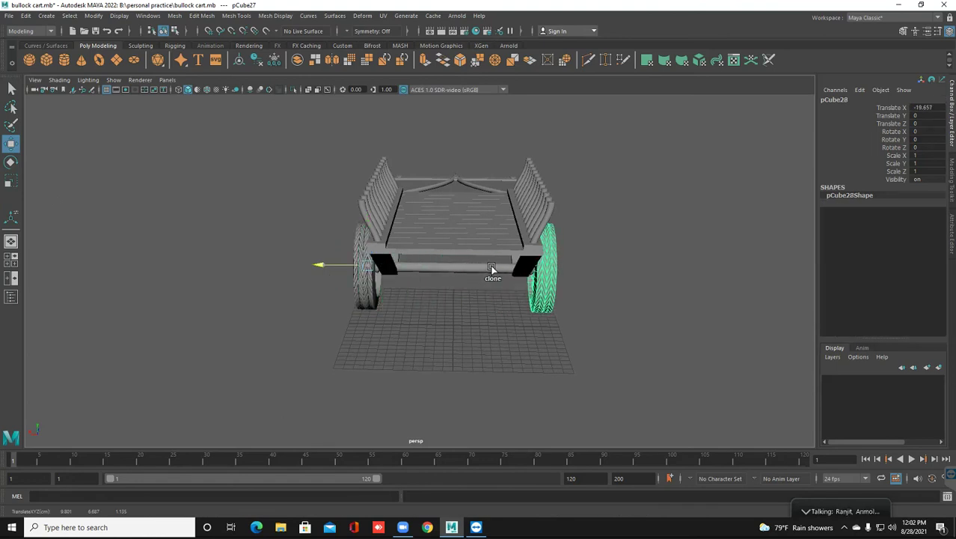
# Nudge the cloned wheel slightly outward along X to fit the end of the axle and deselect it.
pyautogui.keyDown('alt'); pyautogui.moveTo(531, 308); pyautogui.dragTo(503, 305); pyautogui.keyUp('alt')
pyautogui.scroll(3, 503, 305)
pyautogui.scroll(6, 497, 300)
pyautogui.keyDown('alt'); pyautogui.moveTo(487, 292); pyautogui.dragTo(428, 277, button='middle'); pyautogui.keyUp('alt')
pyautogui.keyDown('alt'); pyautogui.moveTo(428, 277); pyautogui.dragTo(470, 270); pyautogui.keyUp('alt')
pyautogui.scroll(-5, 422, 252)
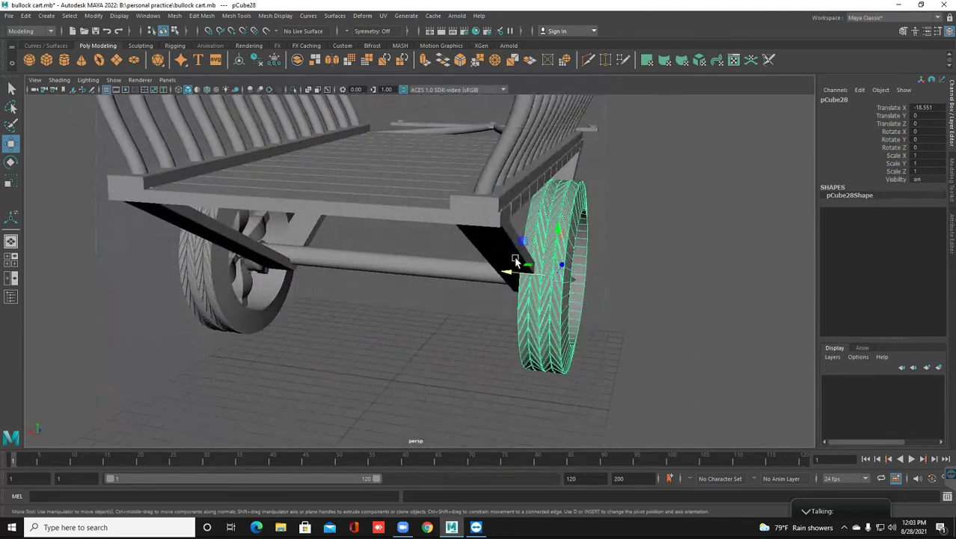
pyautogui.scroll(2, 528, 275)
pyautogui.click(566, 243)
pyautogui.keyDown('alt'); pyautogui.moveTo(561, 252); pyautogui.dragTo(501, 235); pyautogui.keyUp('alt')
pyautogui.click(538, 271)
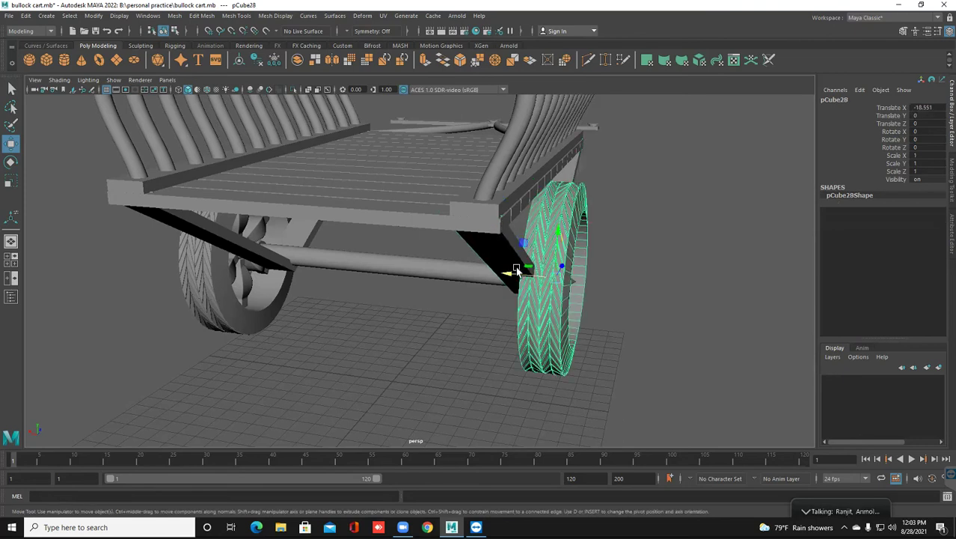
pyautogui.moveTo(512, 275); pyautogui.dragTo(524, 277)
pyautogui.click(528, 324)
# Check the cart with both wheels from the front corner and save the scene.
pyautogui.keyDown('alt'); pyautogui.moveTo(536, 336); pyautogui.dragTo(391, 329); pyautogui.keyUp('alt')
pyautogui.keyDown('alt'); pyautogui.moveTo(390, 329); pyautogui.dragTo(408, 333, button='right'); pyautogui.keyUp('alt')
pyautogui.moveTo(408, 333)
pyautogui.keyDown('alt'); pyautogui.mouseDown()
pyautogui.moveTo(450, 342)
pyautogui.moveTo(399, 341)
pyautogui.moveTo(417, 350)
pyautogui.moveTo(403, 355)
pyautogui.moveTo(345, 348)
pyautogui.moveTo(472, 301)
pyautogui.moveTo(503, 311)
pyautogui.moveTo(400, 295)
pyautogui.moveTo(345, 309)
pyautogui.moveTo(459, 348)
pyautogui.moveTo(381, 352)
pyautogui.moveTo(416, 323)
pyautogui.moveTo(418, 343)
pyautogui.moveTo(390, 326)
pyautogui.mouseUp(); pyautogui.keyUp('alt')
pyautogui.scroll(-5, 389, 342)
pyautogui.hotkey('ctrl', 's')
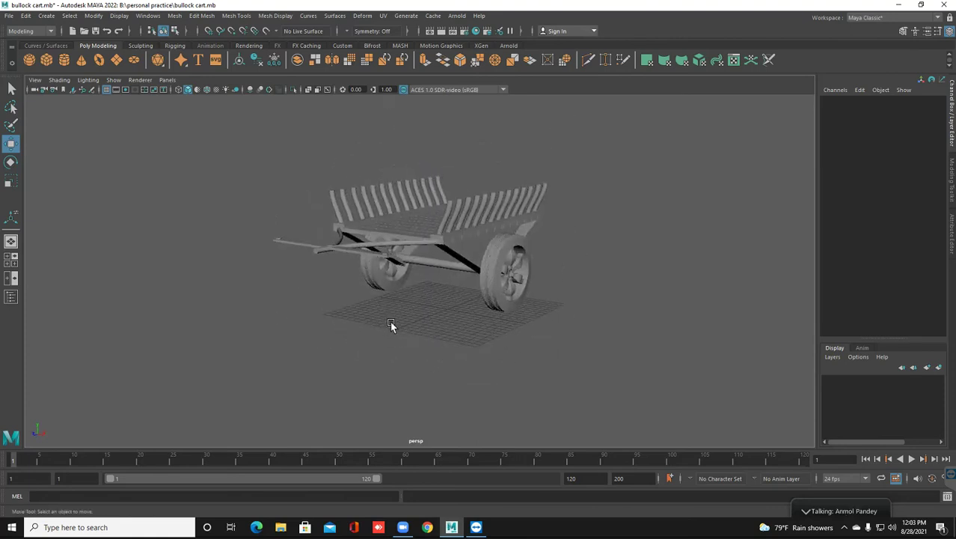
# Select the curved posts on both sides of the cart and combine them into one mesh.
pyautogui.keyDown('alt'); pyautogui.moveTo(391, 326); pyautogui.dragTo(383, 344, button='middle'); pyautogui.keyUp('alt')
pyautogui.keyDown('alt'); pyautogui.moveTo(383, 344); pyautogui.dragTo(433, 314); pyautogui.keyUp('alt')
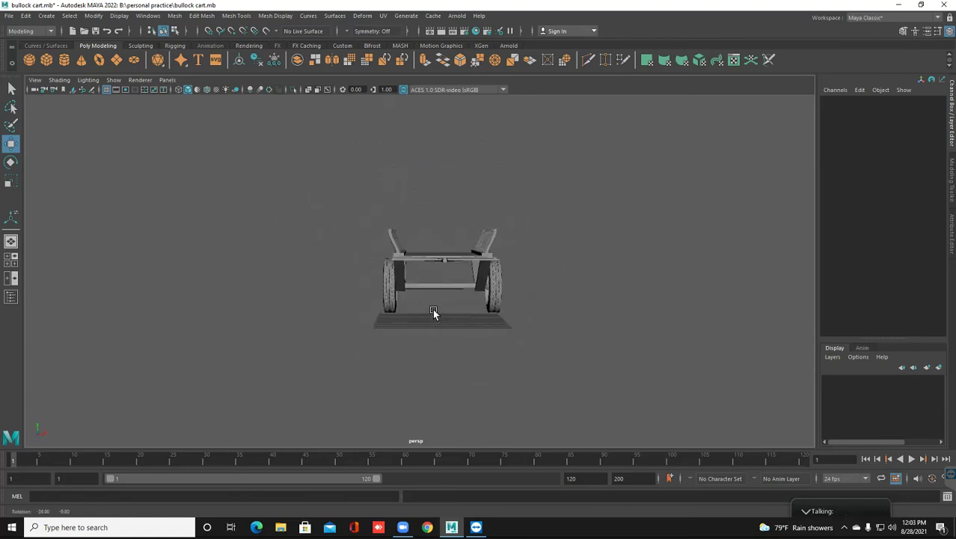
pyautogui.moveTo(478, 230); pyautogui.dragTo(522, 246)
pyautogui.keyDown('alt'); pyautogui.moveTo(455, 256); pyautogui.dragTo(445, 267); pyautogui.keyUp('alt')
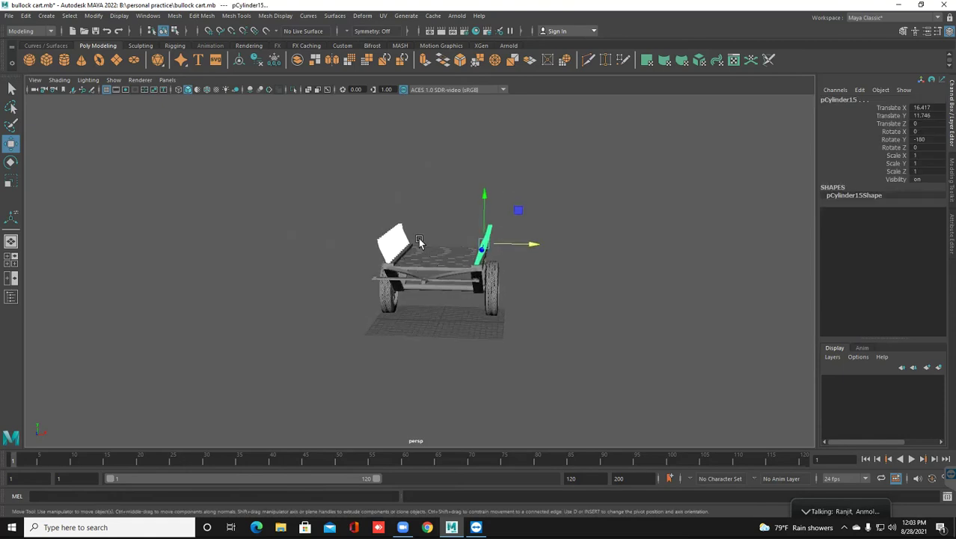
pyautogui.click(174, 15)
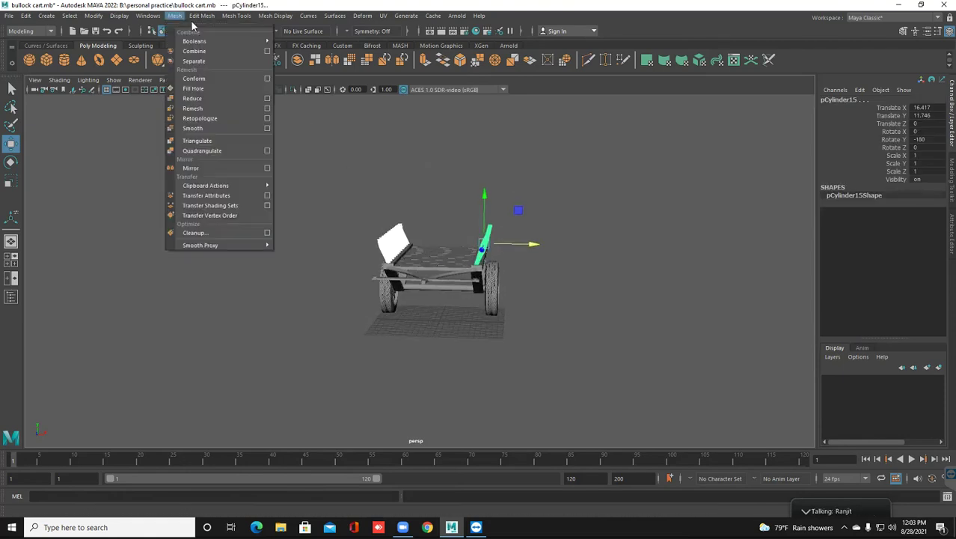
pyautogui.click(206, 54)
# Select the two long side rails under the posts and combine them into a single mesh.
pyautogui.keyDown('alt'); pyautogui.moveTo(376, 280); pyautogui.dragTo(428, 266); pyautogui.keyUp('alt')
pyautogui.scroll(5, 400, 286)
pyautogui.scroll(3, 400, 284)
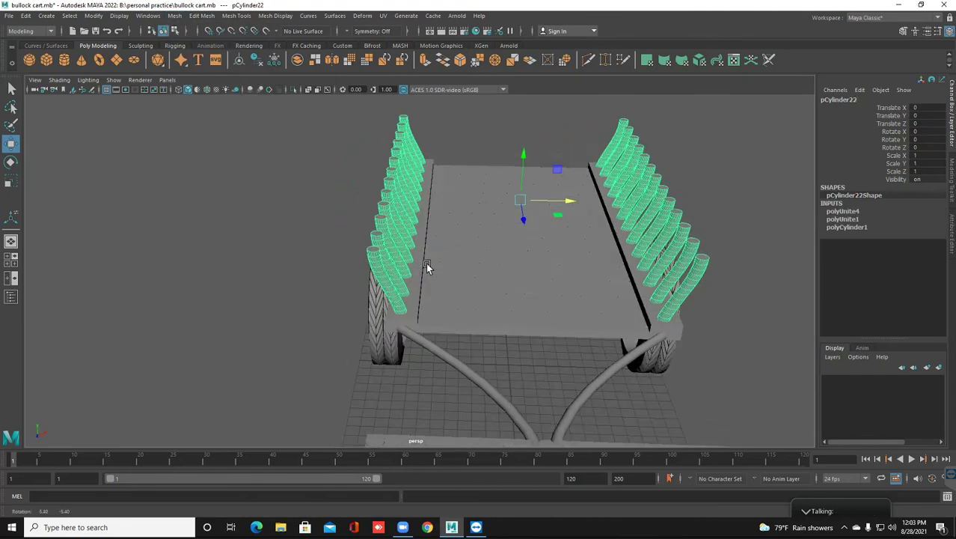
pyautogui.click(416, 258)
pyautogui.click(643, 284)
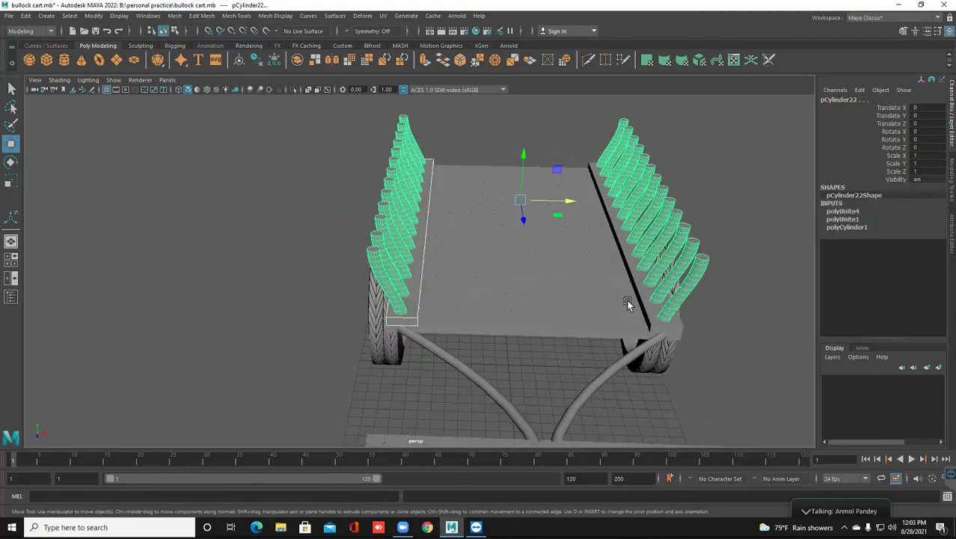
pyautogui.hotkey('ctrl', 'z')
pyautogui.keyDown('shift'); pyautogui.click(643, 297); pyautogui.keyUp('shift')
pyautogui.click(174, 16)
pyautogui.moveTo(202, 29)
pyautogui.click(311, 31)
# Select every floor plank from the front edge to the rear of the cart bed, combine them into one mesh and deselect.
pyautogui.click(465, 299)
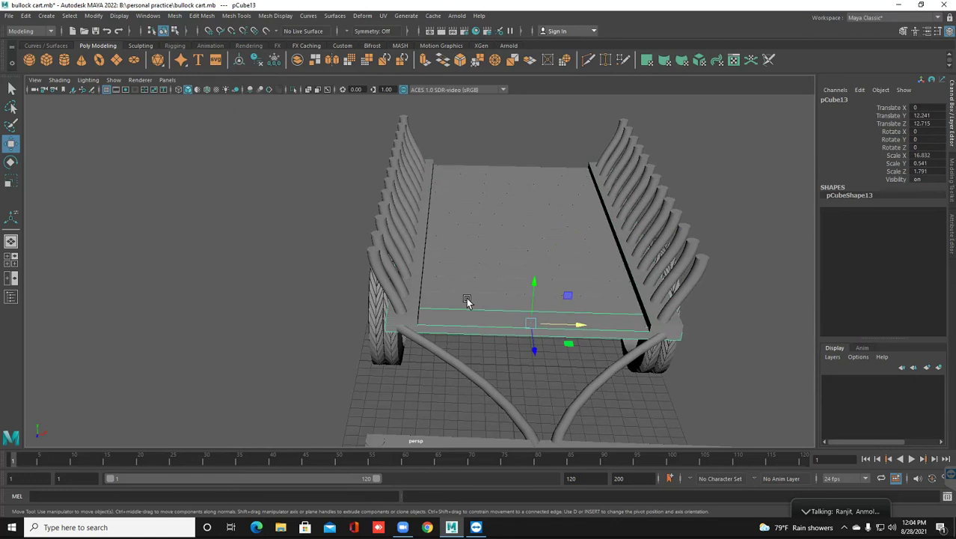
pyautogui.keyDown('shift'); pyautogui.click(463, 279); pyautogui.keyUp('shift')
pyautogui.keyDown('shift'); pyautogui.click(462, 267); pyautogui.keyUp('shift')
pyautogui.keyDown('shift'); pyautogui.click(457, 251); pyautogui.keyUp('shift')
pyautogui.keyDown('shift'); pyautogui.click(455, 231); pyautogui.keyUp('shift')
pyautogui.keyDown('shift'); pyautogui.click(454, 214); pyautogui.keyUp('shift')
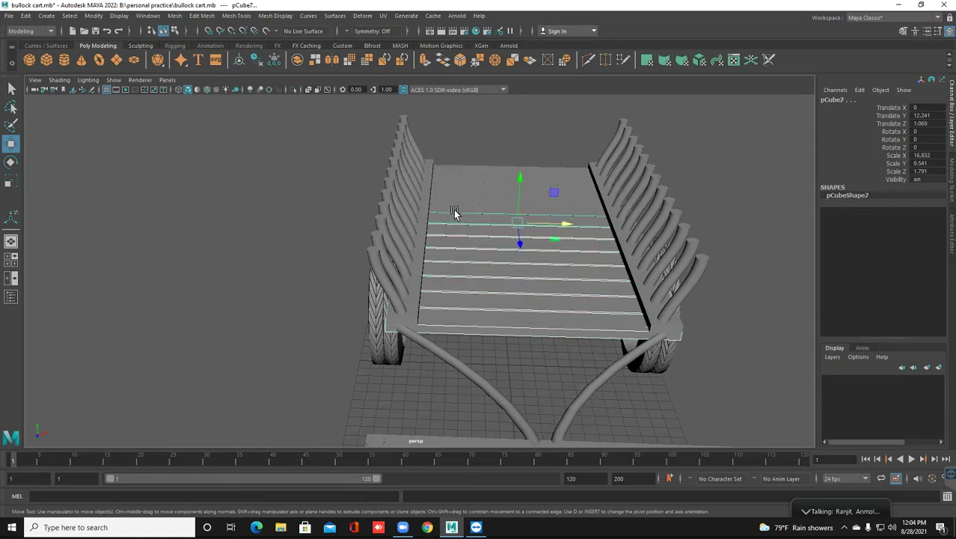
pyautogui.keyDown('shift'); pyautogui.click(454, 198); pyautogui.keyUp('shift')
pyautogui.keyDown('shift'); pyautogui.click(453, 187); pyautogui.keyUp('shift')
pyautogui.keyDown('shift'); pyautogui.click(453, 179); pyautogui.keyUp('shift')
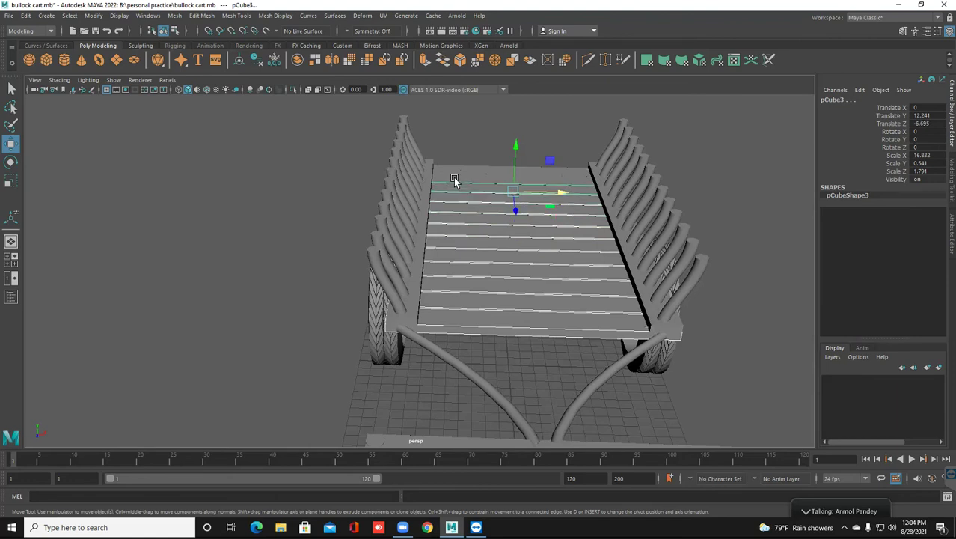
pyautogui.keyDown('shift'); pyautogui.click(452, 172); pyautogui.keyUp('shift')
pyautogui.keyDown('shift'); pyautogui.click(451, 172); pyautogui.keyUp('shift')
pyautogui.keyDown('shift'); pyautogui.click(452, 171); pyautogui.keyUp('shift')
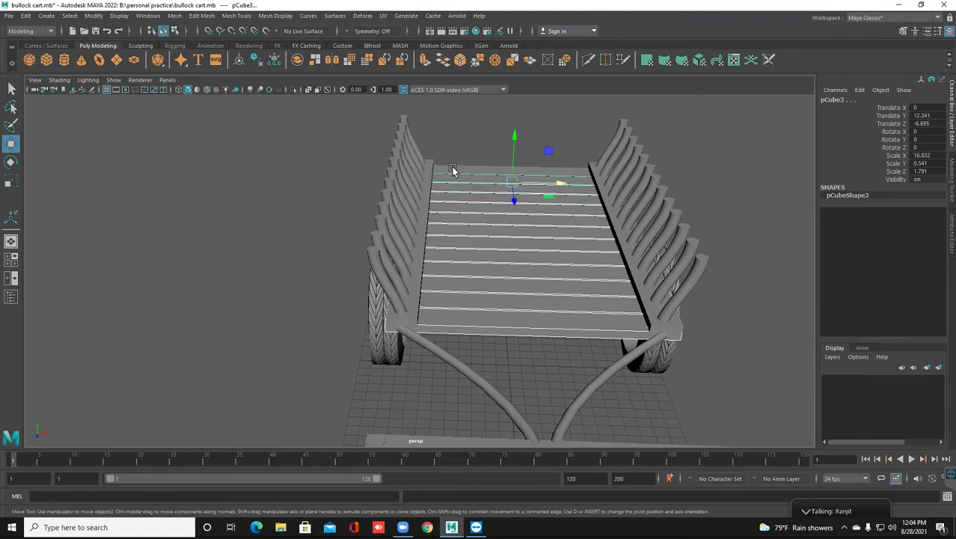
pyautogui.keyDown('shift'); pyautogui.click(452, 167); pyautogui.keyUp('shift')
pyautogui.click(174, 16)
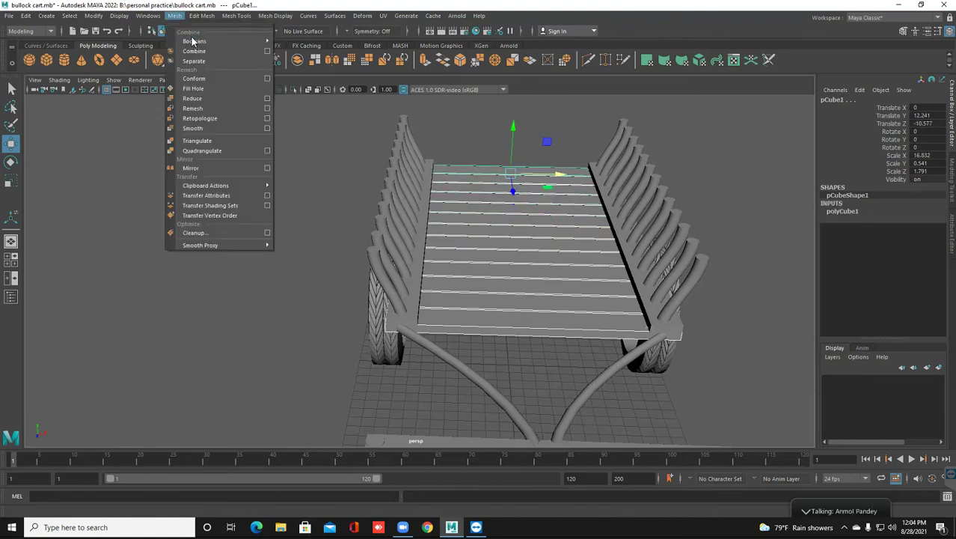
pyautogui.click(195, 51)
pyautogui.click(345, 235)
# Combine the two curved front drawbars into one mesh.
pyautogui.scroll(-5, 377, 327)
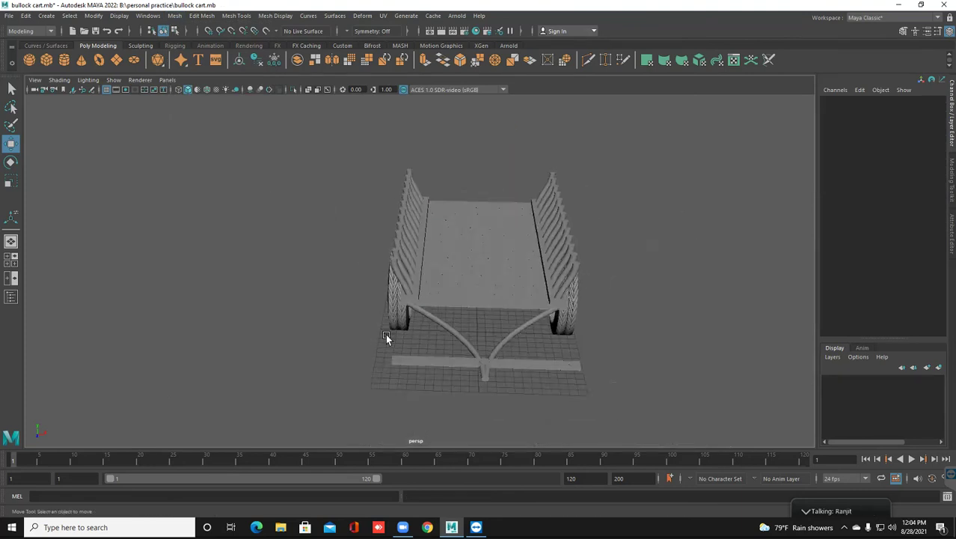
pyautogui.keyDown('alt'); pyautogui.moveTo(386, 336); pyautogui.dragTo(420, 335); pyautogui.keyUp('alt')
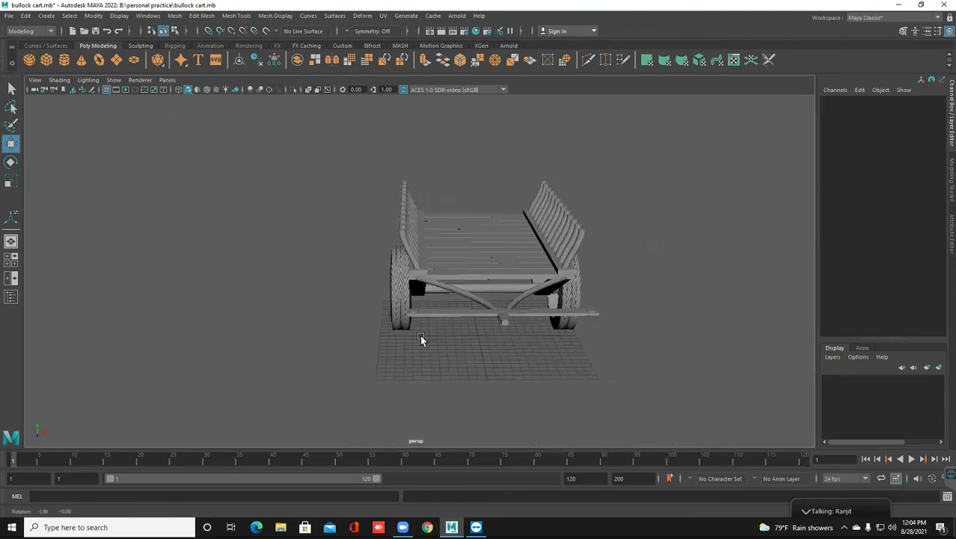
pyautogui.click(481, 306)
pyautogui.keyDown('shift'); pyautogui.click(520, 303); pyautogui.keyUp('shift')
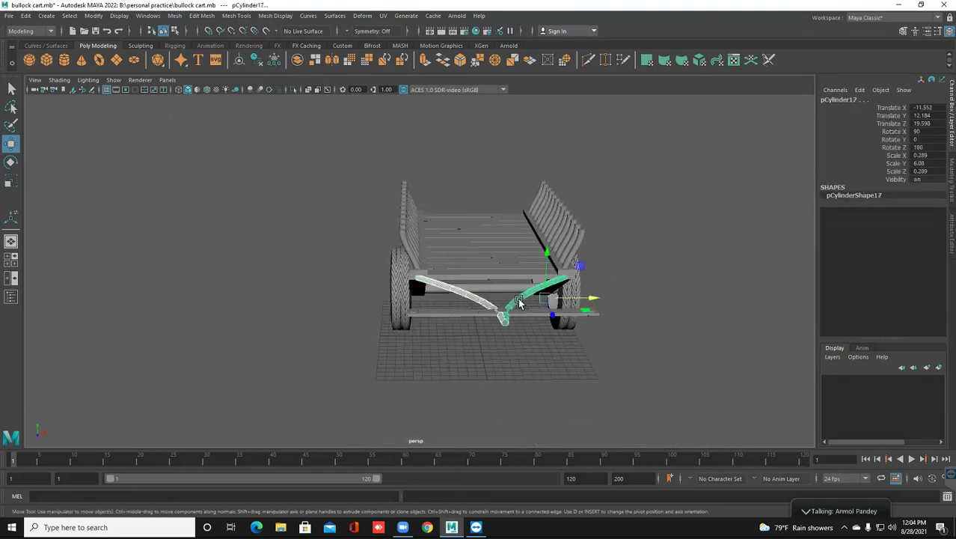
pyautogui.click(175, 16)
pyautogui.click(194, 50)
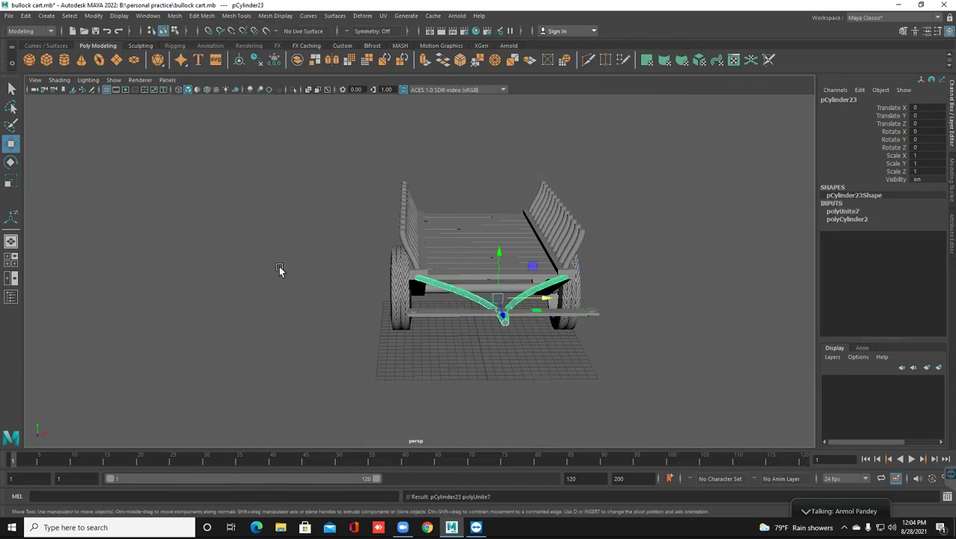
# Save the scene, clear the selection and view the whole cart from a front corner.
pyautogui.scroll(-1, 281, 271)
pyautogui.hotkey('ctrl', 's')
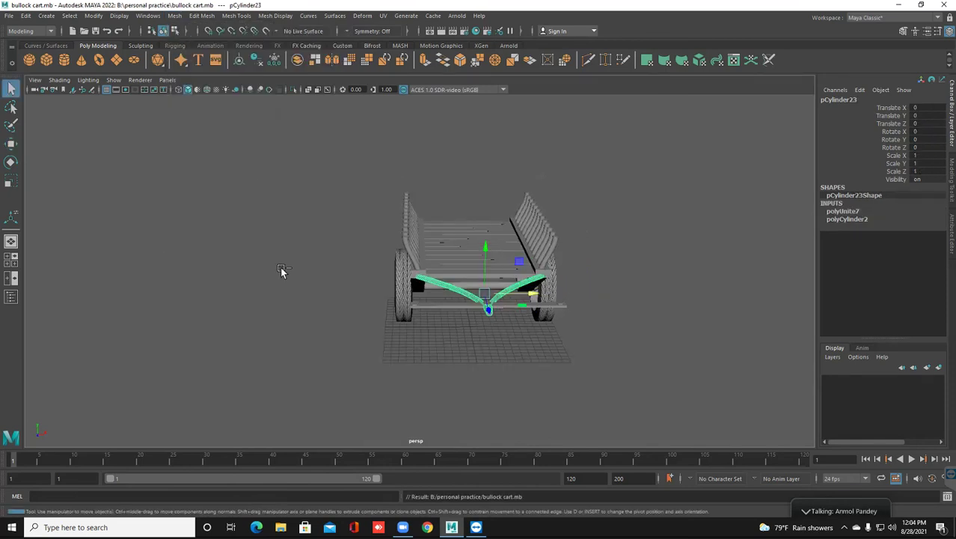
pyautogui.keyDown('alt'); pyautogui.moveTo(311, 288); pyautogui.dragTo(453, 371); pyautogui.keyUp('alt')
pyautogui.click(357, 344)
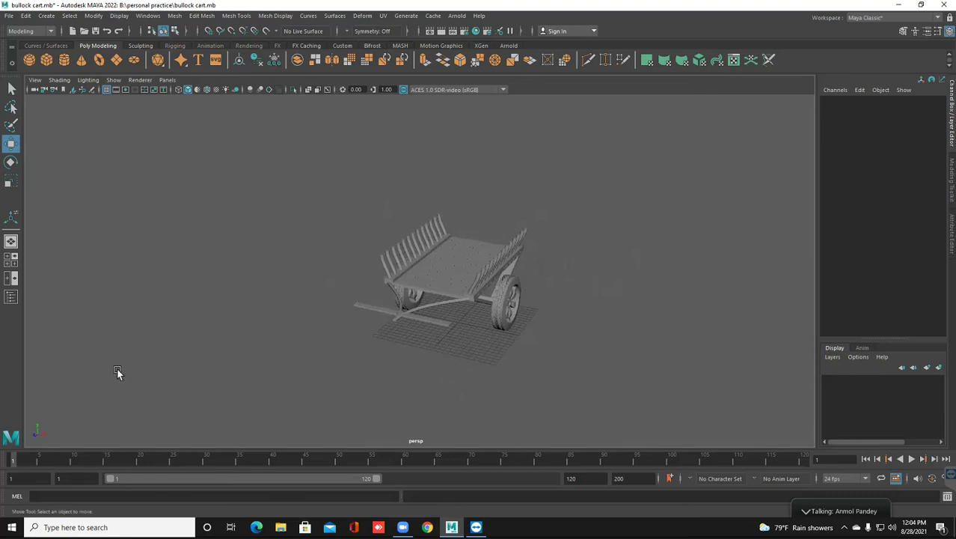
# Switch to the four-view layout, frame the cart in the side and front views, and disable the front view's 2D pan/zoom.
pyautogui.click(11, 259)
pyautogui.scroll(-5, 519, 353)
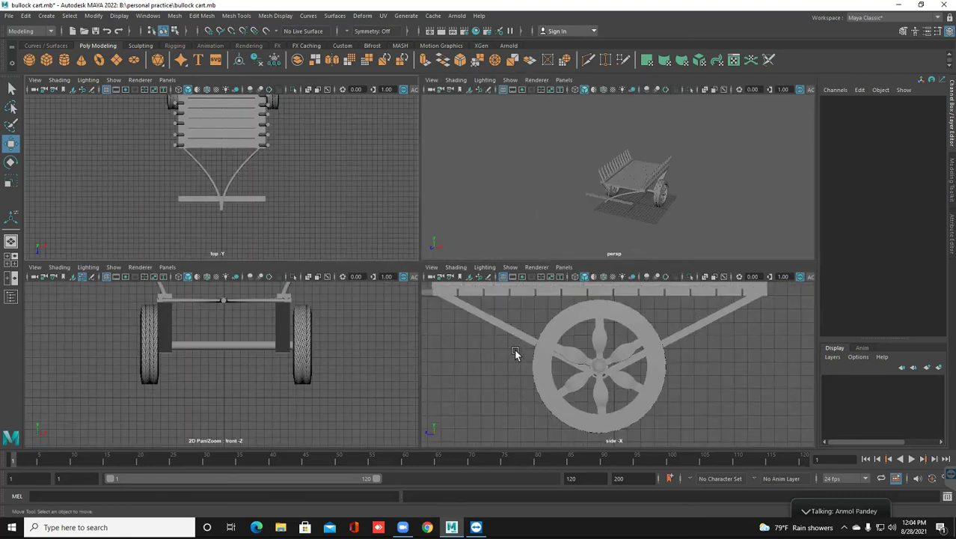
pyautogui.moveTo(534, 362)
pyautogui.keyDown('alt'); pyautogui.mouseDown(button='middle')
pyautogui.moveTo(539, 377)
pyautogui.moveTo(551, 370)
pyautogui.mouseUp(button='middle'); pyautogui.keyUp('alt')
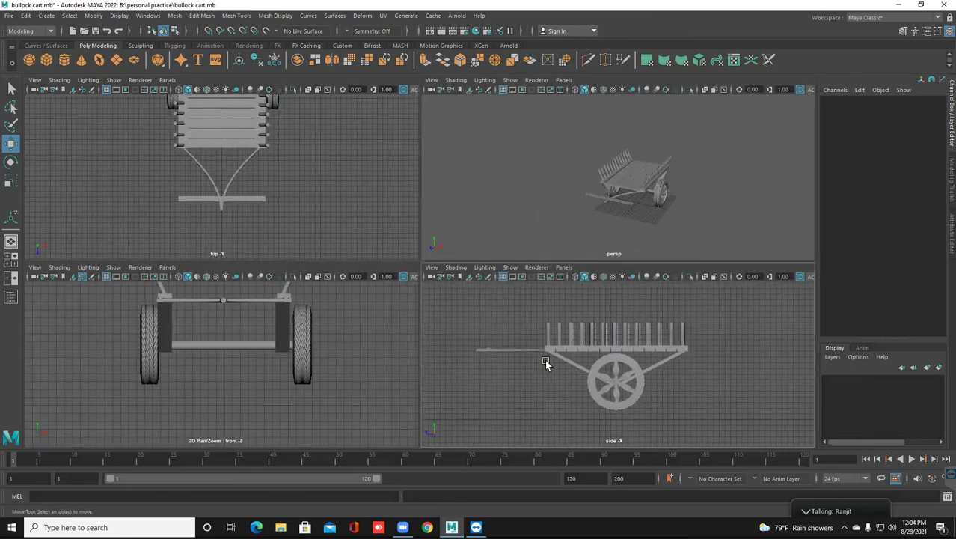
pyautogui.scroll(-3, 241, 367)
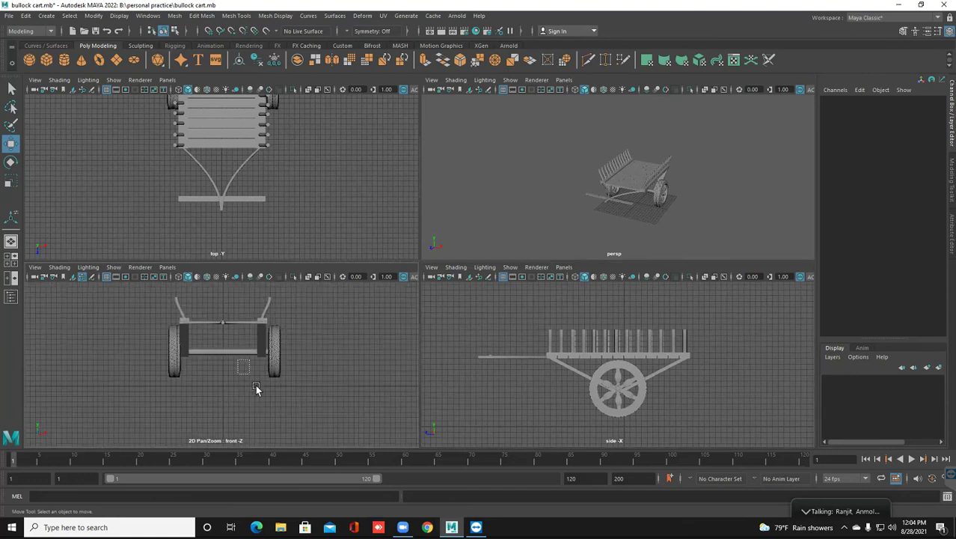
pyautogui.keyDown('alt'); pyautogui.moveTo(241, 384); pyautogui.dragTo(91, 350, button='middle'); pyautogui.keyUp('alt')
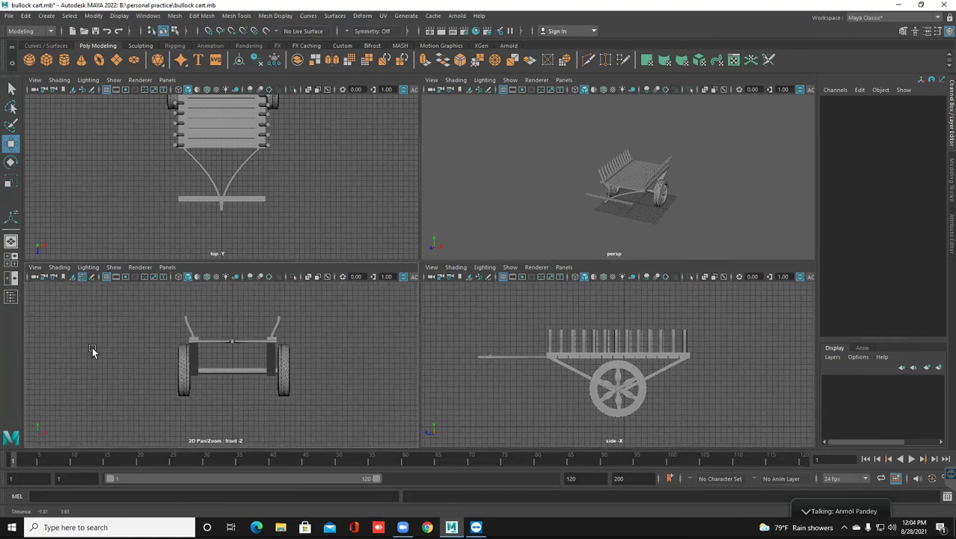
pyautogui.click(82, 279)
pyautogui.scroll(-2, 182, 399)
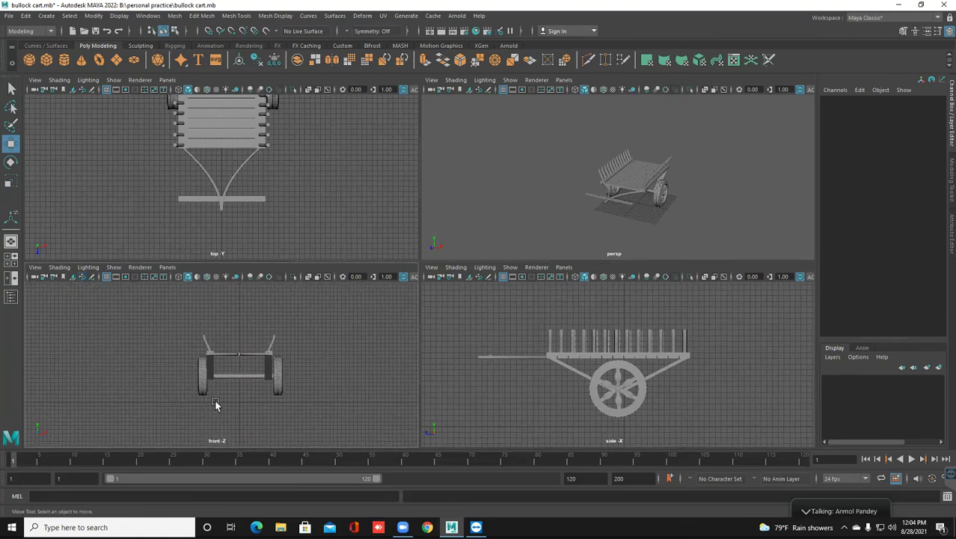
pyautogui.scroll(4, 225, 389)
pyautogui.keyDown('alt'); pyautogui.moveTo(247, 368); pyautogui.dragTo(240, 386, button='middle'); pyautogui.keyUp('alt')
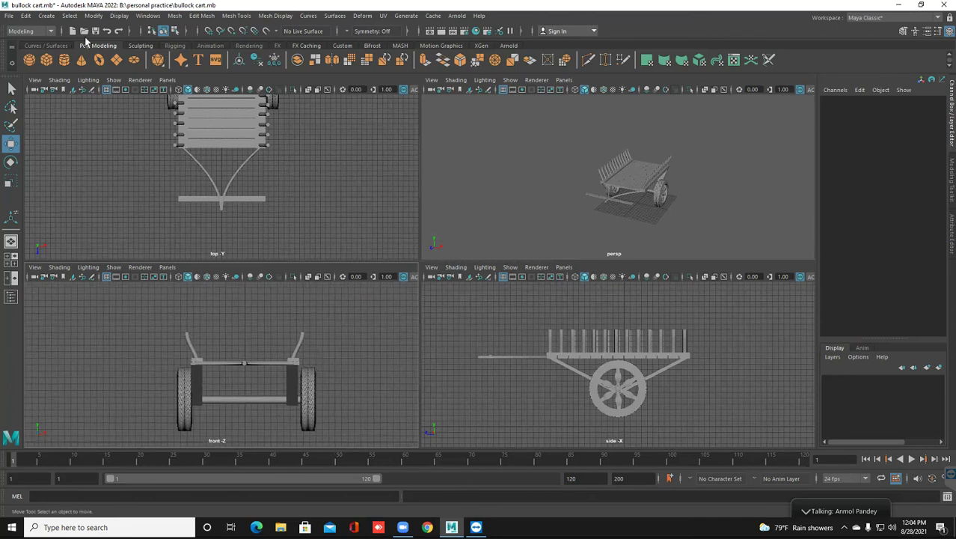
# Create a NURBS circle and raise it to about 10.04 on Y, between the cart's wheels.
pyautogui.click(45, 16)
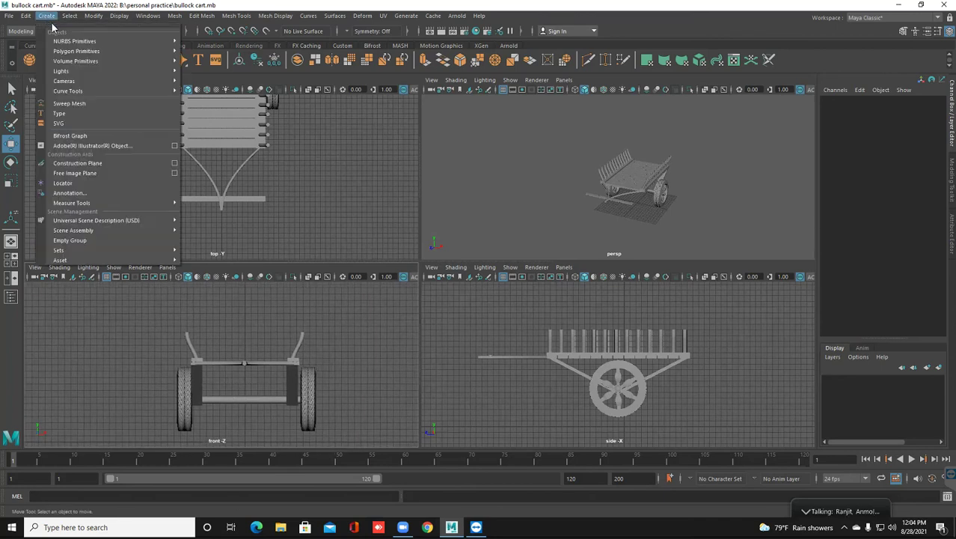
pyautogui.moveTo(69, 42)
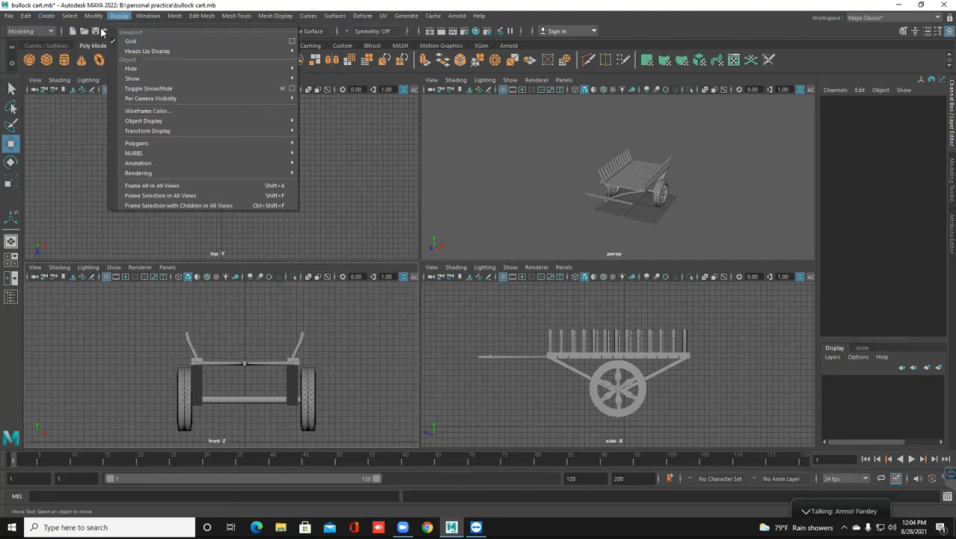
pyautogui.click(45, 46)
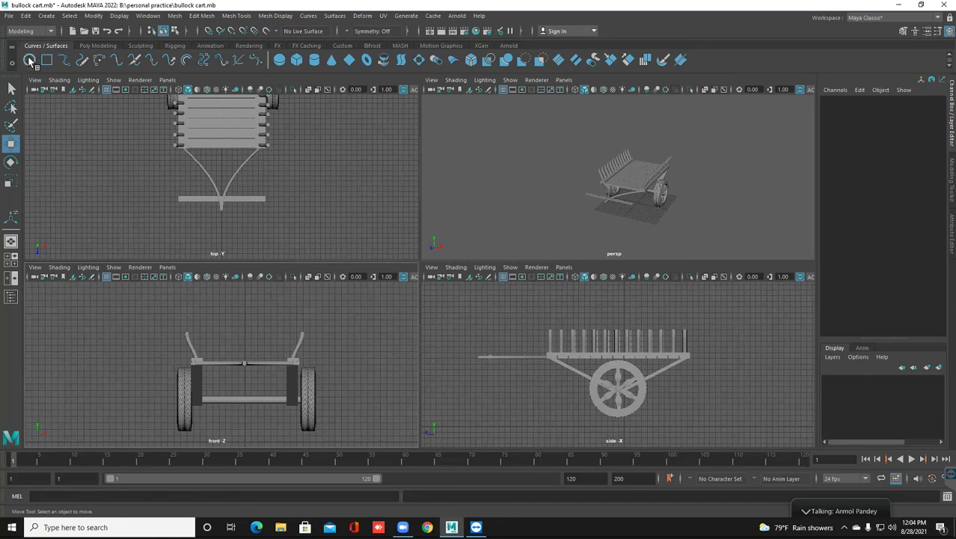
pyautogui.click(29, 59)
pyautogui.keyDown('alt'); pyautogui.moveTo(202, 358); pyautogui.dragTo(200, 329, button='middle'); pyautogui.keyUp('alt')
pyautogui.moveTo(239, 364); pyautogui.dragTo(239, 296)
pyautogui.scroll(6, 246, 376)
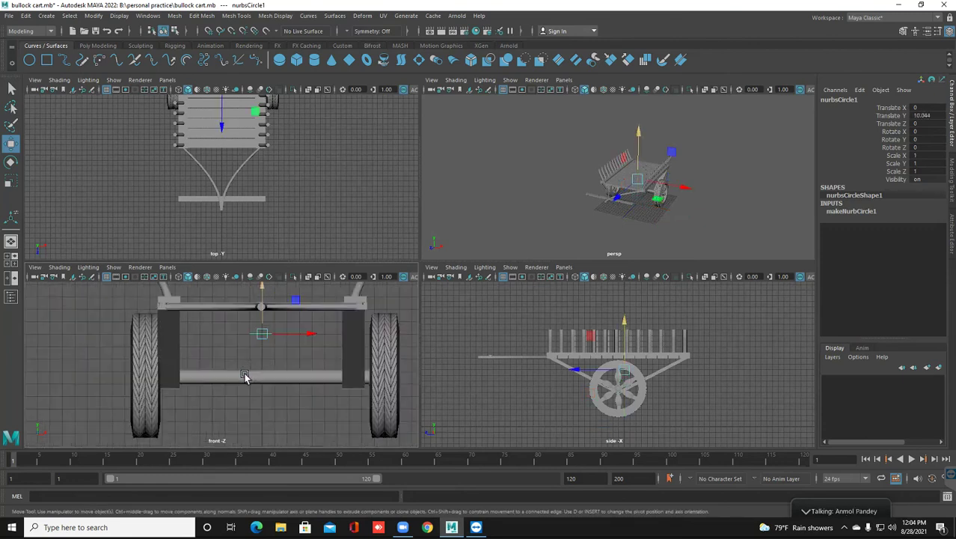
pyautogui.keyDown('alt'); pyautogui.moveTo(196, 373); pyautogui.dragTo(193, 360, button='middle'); pyautogui.keyUp('alt')
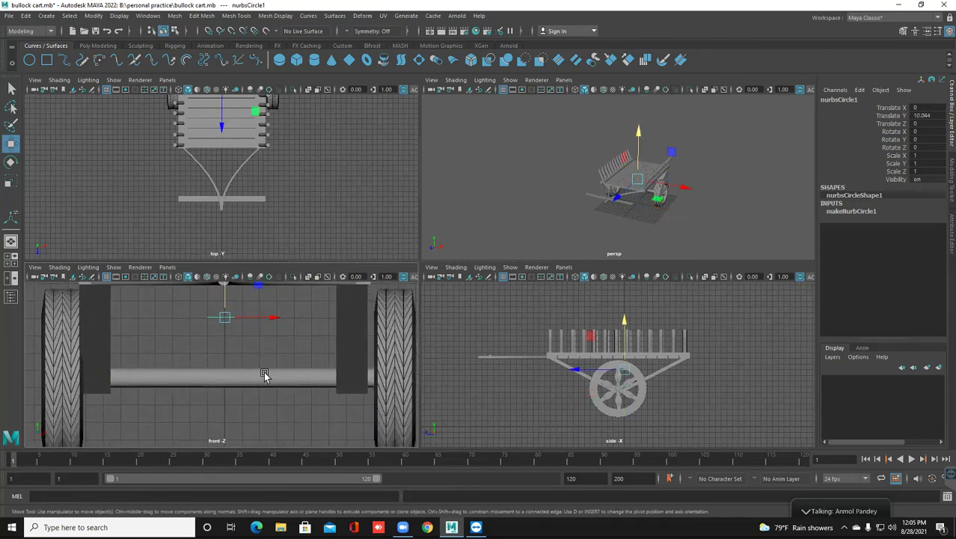
# Rotate the circle upright by setting its X rotation to 90.
pyautogui.press('e')
pyautogui.moveTo(231, 278); pyautogui.dragTo(223, 356)
pyautogui.doubleClick(925, 131)
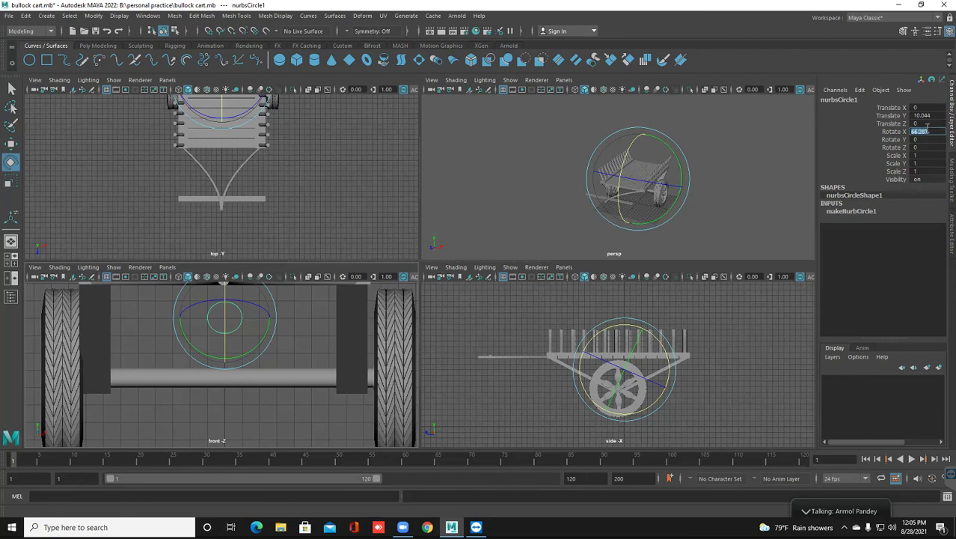
pyautogui.write('90')
pyautogui.press('Return')
# Turn the circle into a half circle by setting its sweep to 180.
pyautogui.scroll(-4, 280, 380)
pyautogui.scroll(-4, 301, 384)
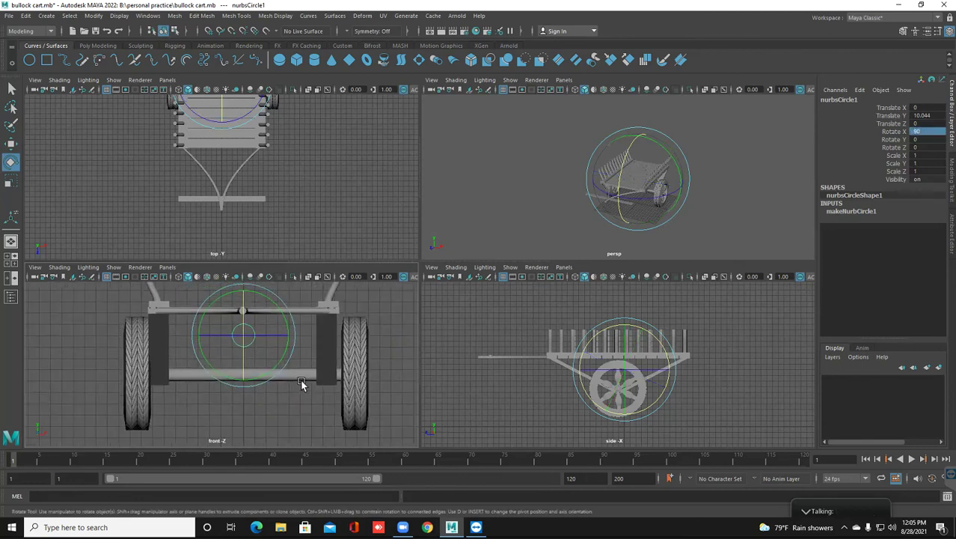
pyautogui.scroll(6, 261, 384)
pyautogui.scroll(3, 246, 393)
pyautogui.keyDown('alt'); pyautogui.moveTo(246, 394); pyautogui.dragTo(198, 378, button='middle'); pyautogui.keyUp('alt')
pyautogui.press('q')
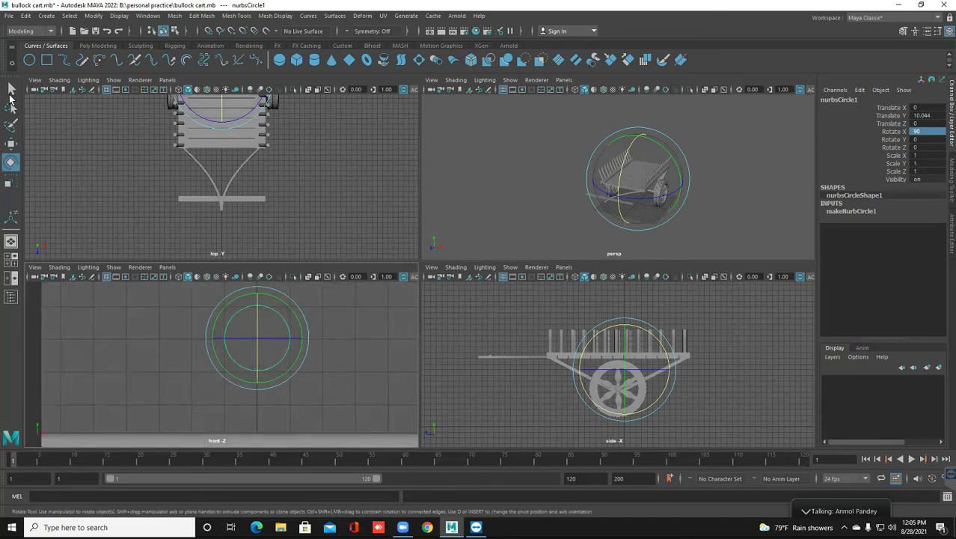
pyautogui.click(851, 212)
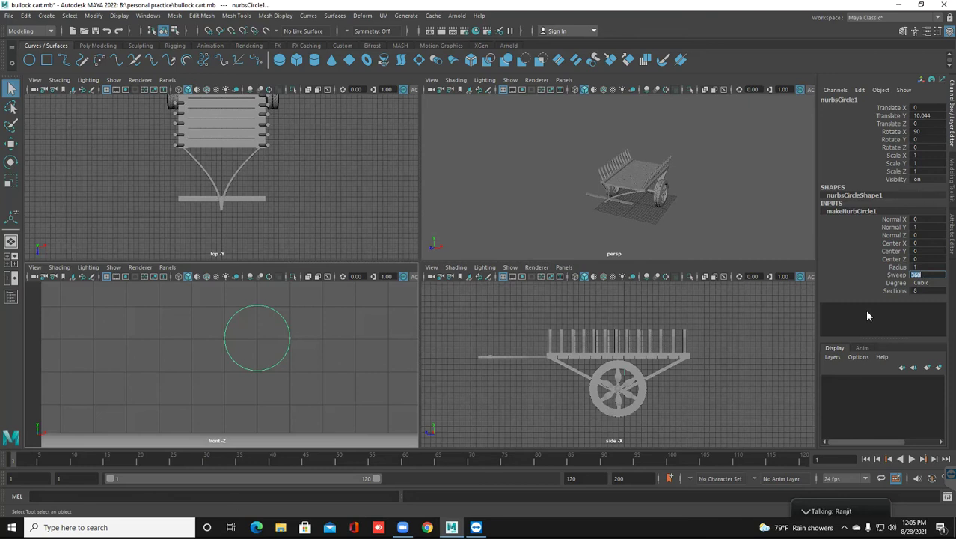
pyautogui.write('180')
pyautogui.press('Return')
pyautogui.moveTo(232, 348); pyautogui.dragTo(247, 352)
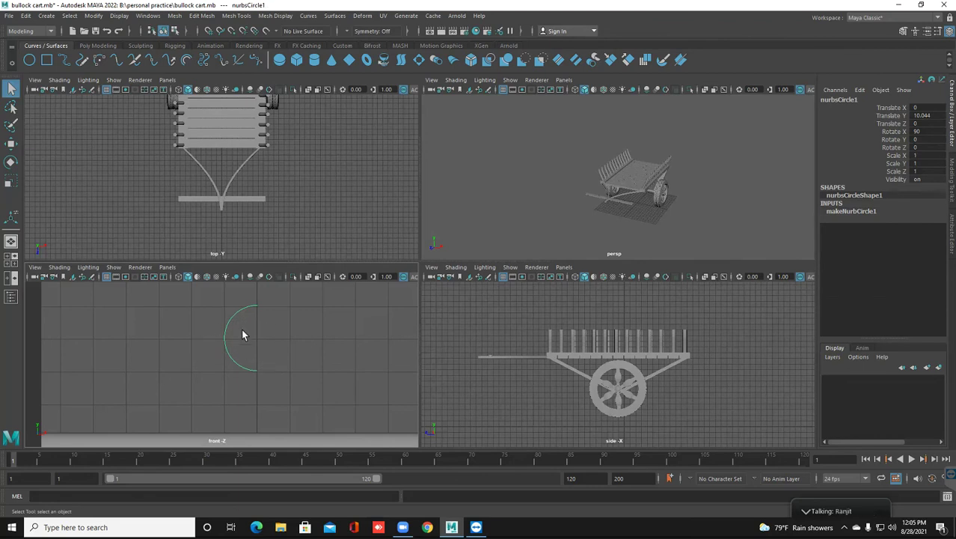
# Rotate the half circle into an upright arch by setting its Z rotation to -90.
pyautogui.press('e')
pyautogui.moveTo(222, 310); pyautogui.dragTo(283, 314)
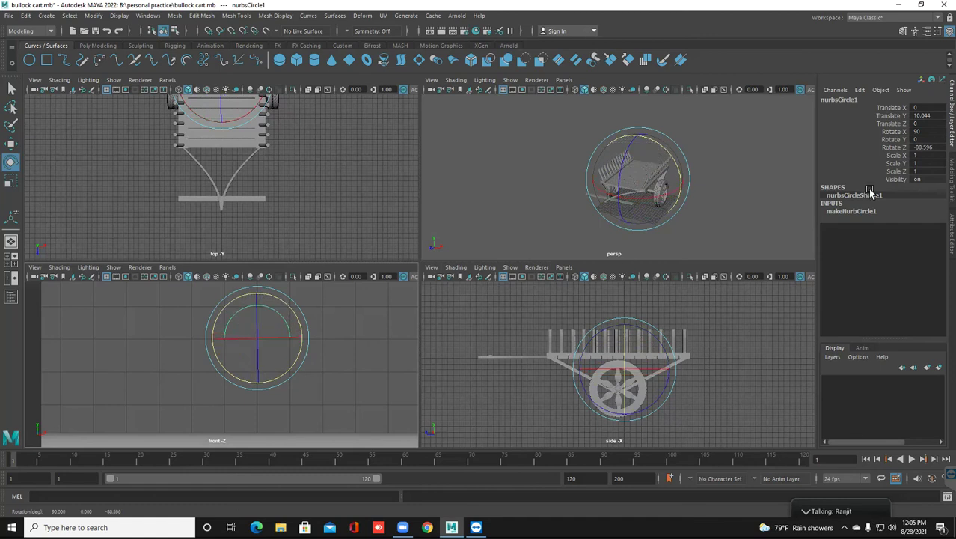
pyautogui.doubleClick(925, 147)
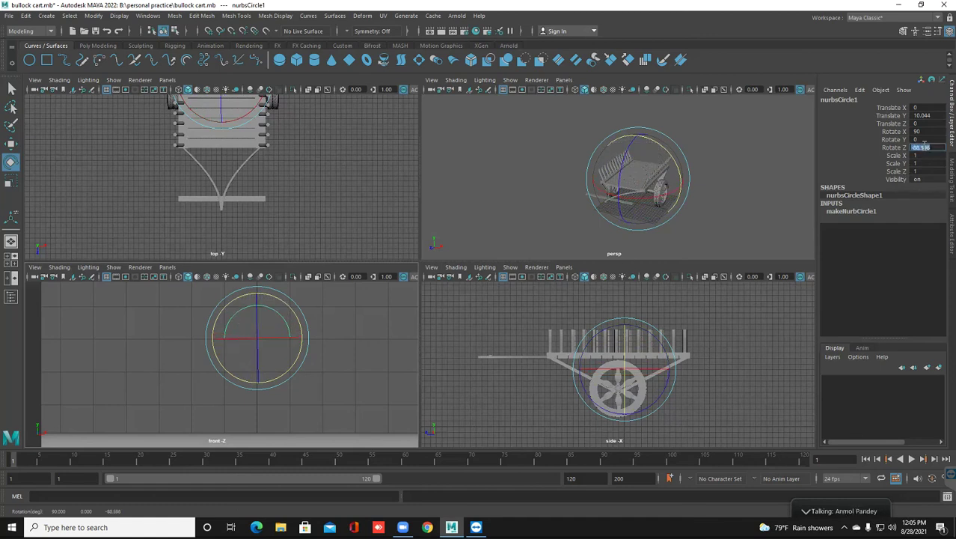
pyautogui.write('-90')
pyautogui.press('Return')
# Scale the arch to about 12.55 in X and Y and 10.32 in Z, and raise it to about 14.29 over the side posts.
pyautogui.scroll(-5, 235, 383)
pyautogui.scroll(-3, 234, 374)
pyautogui.press('r')
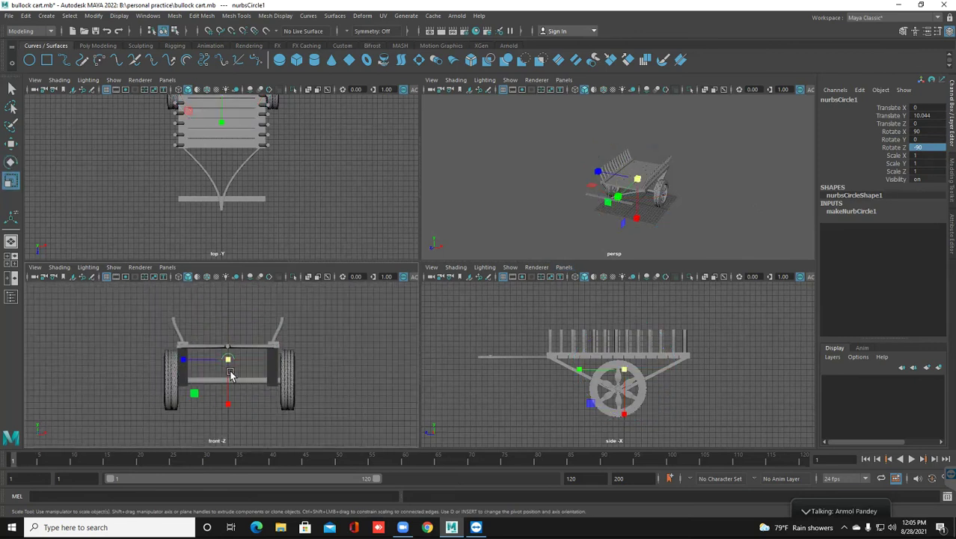
pyautogui.moveTo(227, 359); pyautogui.dragTo(348, 375)
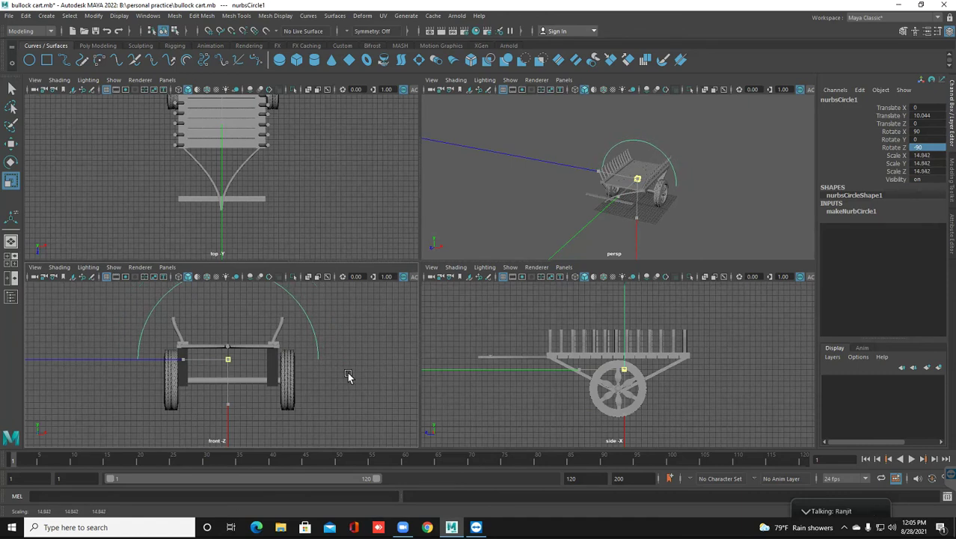
pyautogui.moveTo(198, 361); pyautogui.dragTo(192, 362)
pyautogui.press('w')
pyautogui.scroll(-2, 205, 363)
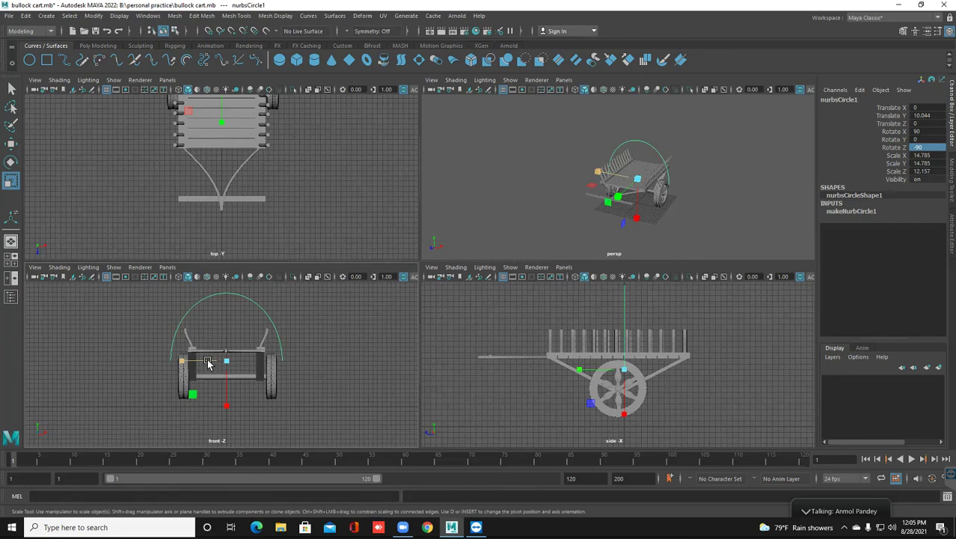
pyautogui.moveTo(228, 348)
pyautogui.mouseDown()
pyautogui.moveTo(228, 327)
pyautogui.moveTo(212, 339)
pyautogui.mouseUp()
pyautogui.press('r')
pyautogui.press('w')
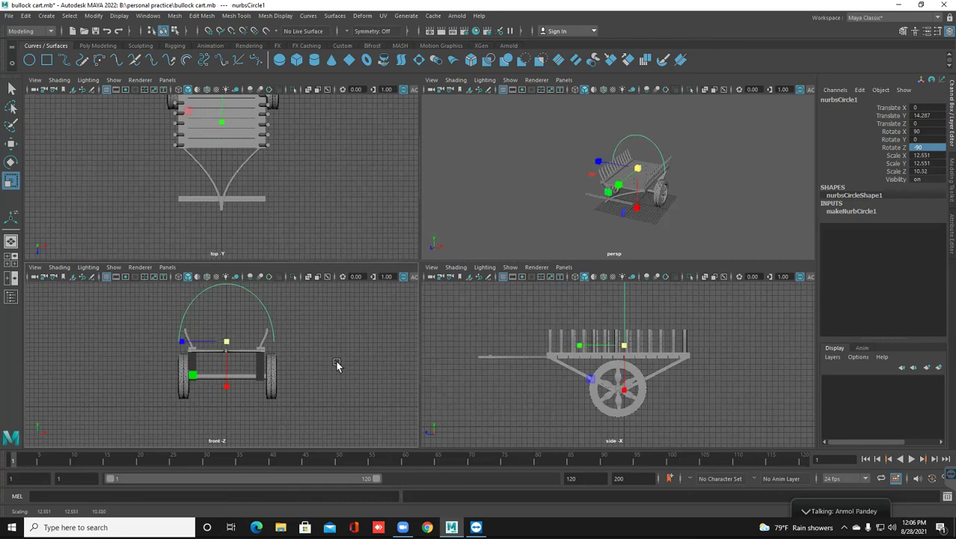
# Move the arch to the front end of the cart bed, at about 12.76 on Z.
pyautogui.scroll(2, 336, 365)
pyautogui.keyDown('alt'); pyautogui.moveTo(346, 396); pyautogui.dragTo(360, 429, button='middle'); pyautogui.keyUp('alt')
pyautogui.keyDown('alt'); pyautogui.moveTo(694, 178); pyautogui.dragTo(688, 205, button='middle'); pyautogui.keyUp('alt')
pyautogui.keyDown('alt'); pyautogui.moveTo(688, 204); pyautogui.dragTo(563, 229); pyautogui.keyUp('alt')
pyautogui.scroll(5, 579, 231)
pyautogui.keyDown('alt'); pyautogui.moveTo(599, 231); pyautogui.dragTo(565, 193, button='middle'); pyautogui.keyUp('alt')
pyautogui.keyDown('alt'); pyautogui.moveTo(564, 193); pyautogui.dragTo(526, 196); pyautogui.keyUp('alt')
pyautogui.scroll(-3, 550, 209)
pyautogui.keyDown('alt'); pyautogui.moveTo(550, 210); pyautogui.dragTo(569, 229, button='middle'); pyautogui.keyUp('alt')
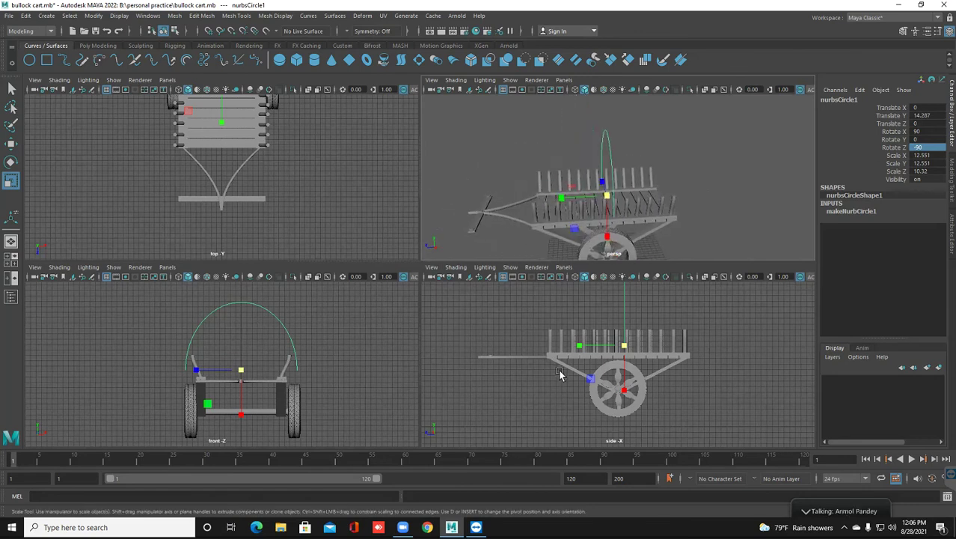
pyautogui.scroll(-3, 560, 374)
pyautogui.keyDown('alt'); pyautogui.moveTo(551, 388); pyautogui.dragTo(538, 387, button='middle'); pyautogui.keyUp('alt')
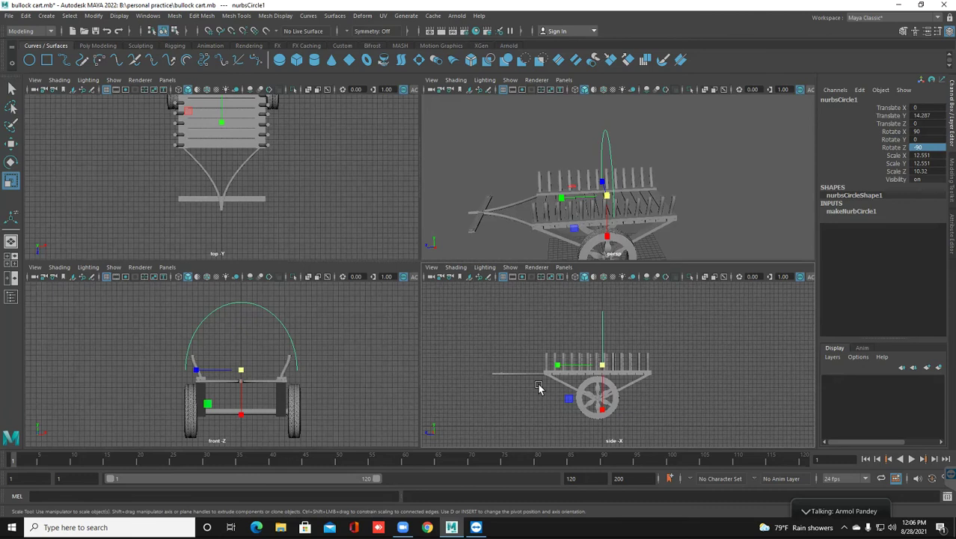
pyautogui.press('w')
pyautogui.moveTo(566, 365); pyautogui.dragTo(514, 365)
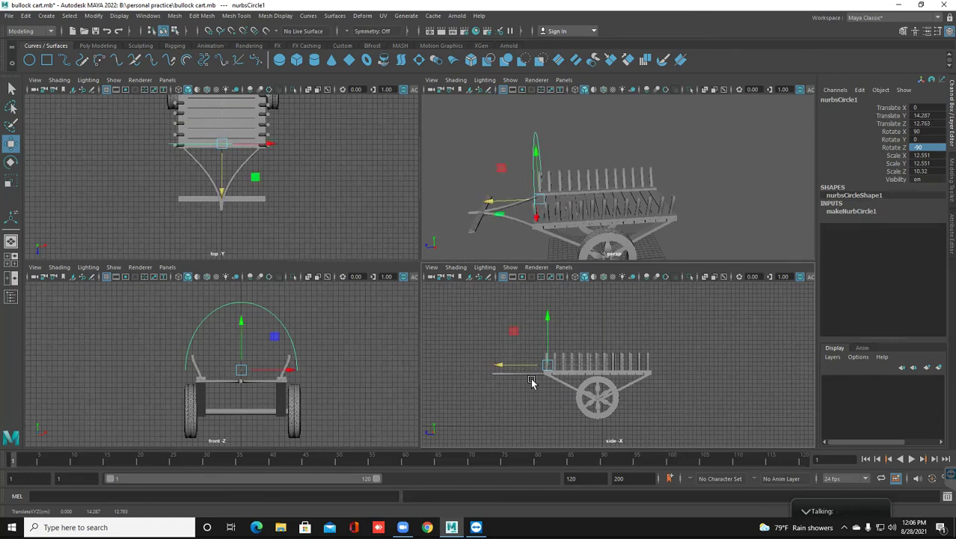
# Duplicate the front arch twice, placing one copy at the rear end and one near the middle, at about 0.37 on Z.
pyautogui.scroll(1, 536, 402)
pyautogui.keyDown('alt'); pyautogui.moveTo(535, 402); pyautogui.dragTo(535, 400, button='middle'); pyautogui.keyUp('alt')
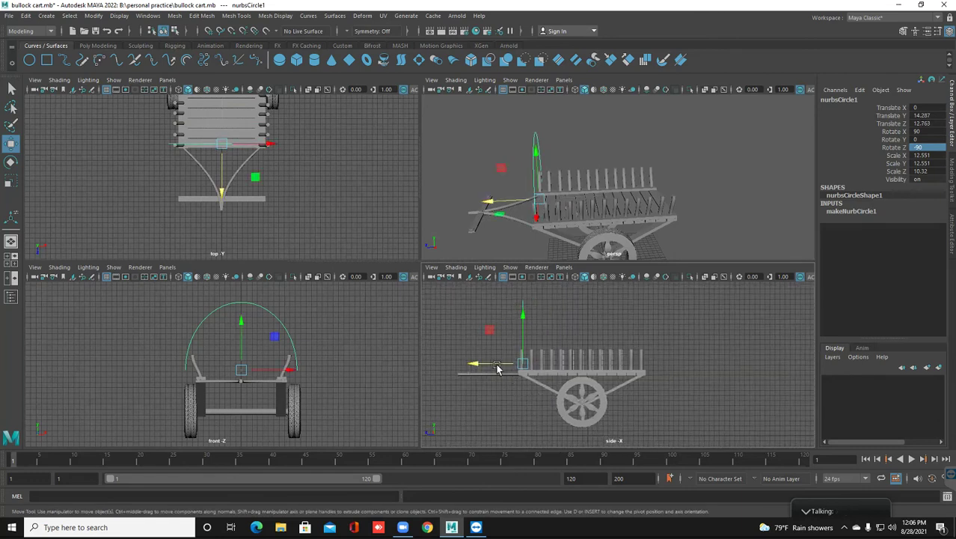
pyautogui.moveTo(496, 364)
pyautogui.keyDown('ctrl'); pyautogui.keyDown('shift'); pyautogui.mouseDown()
pyautogui.moveTo(611, 369)
pyautogui.moveTo(554, 365)
pyautogui.mouseUp(); pyautogui.keyUp('shift'); pyautogui.keyUp('ctrl')
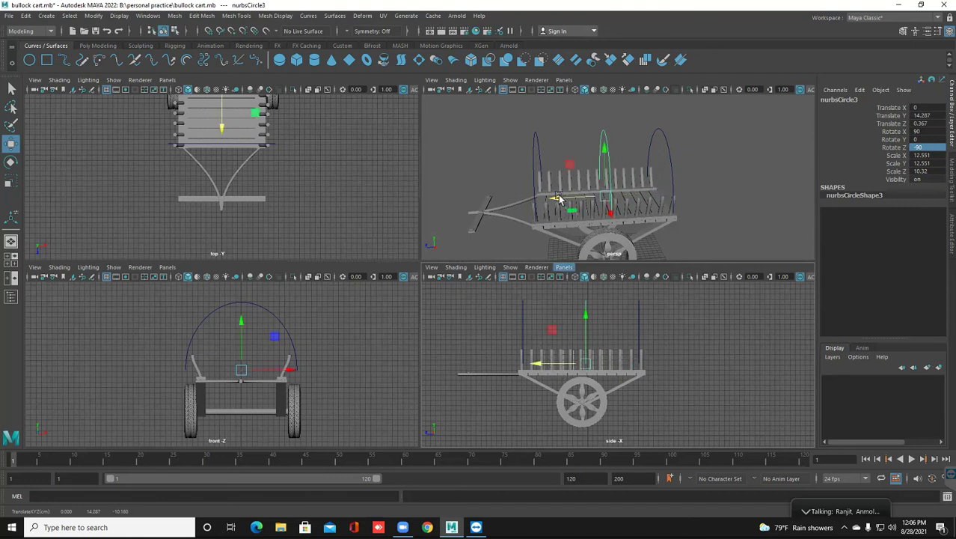
pyautogui.scroll(-3, 560, 201)
pyautogui.keyDown('alt'); pyautogui.moveTo(570, 213); pyautogui.dragTo(596, 158); pyautogui.keyUp('alt')
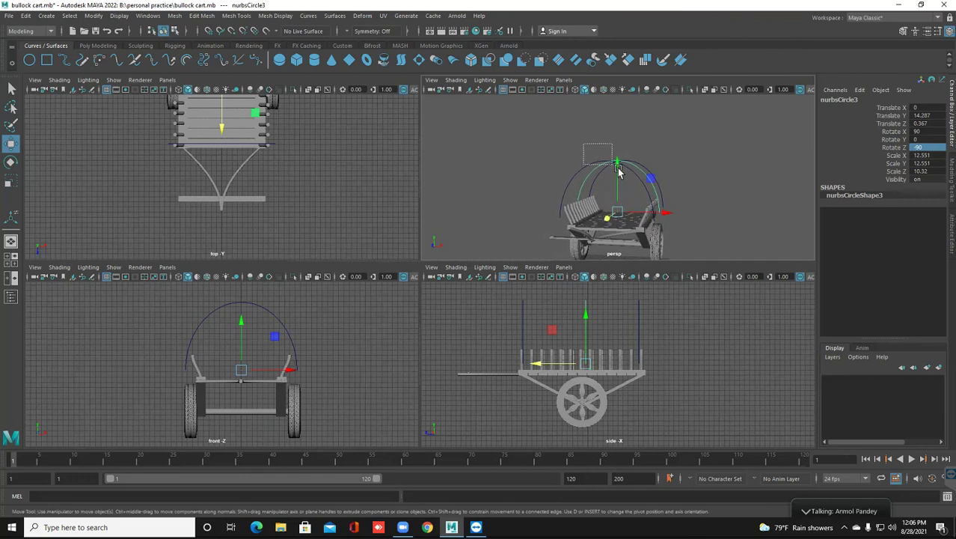
pyautogui.click(568, 157)
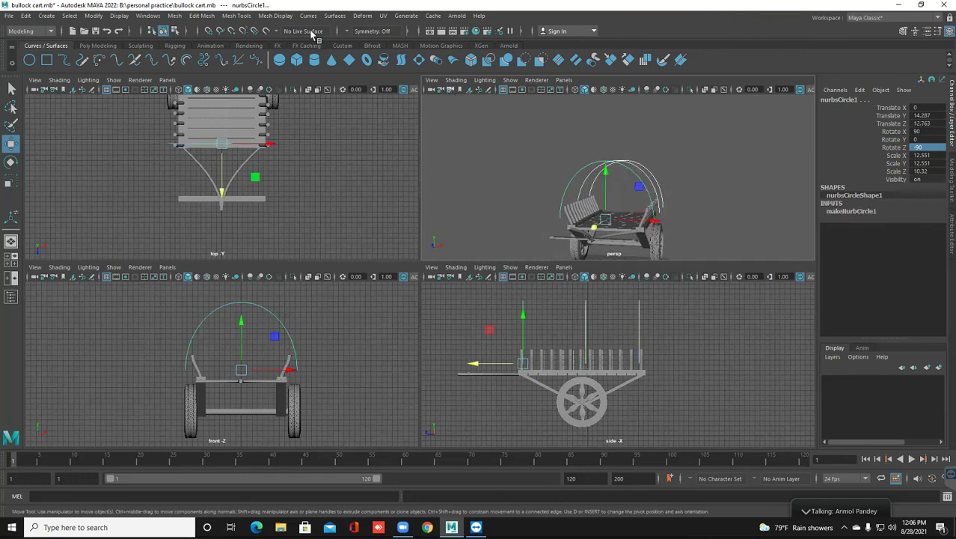
pyautogui.click(173, 16)
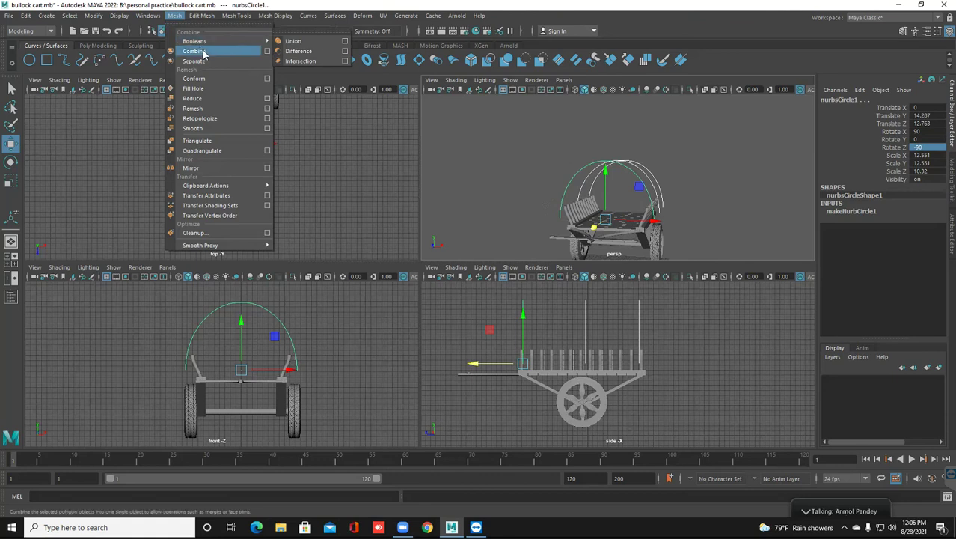
pyautogui.click(678, 238)
# Select all three arch curves and try to create a Planar surface from them.
pyautogui.keyDown('alt'); pyautogui.moveTo(679, 237); pyautogui.dragTo(592, 184); pyautogui.keyUp('alt')
pyautogui.click(548, 173)
pyautogui.scroll(5, 575, 200)
pyautogui.scroll(-4, 592, 184)
pyautogui.moveTo(547, 125); pyautogui.dragTo(593, 252)
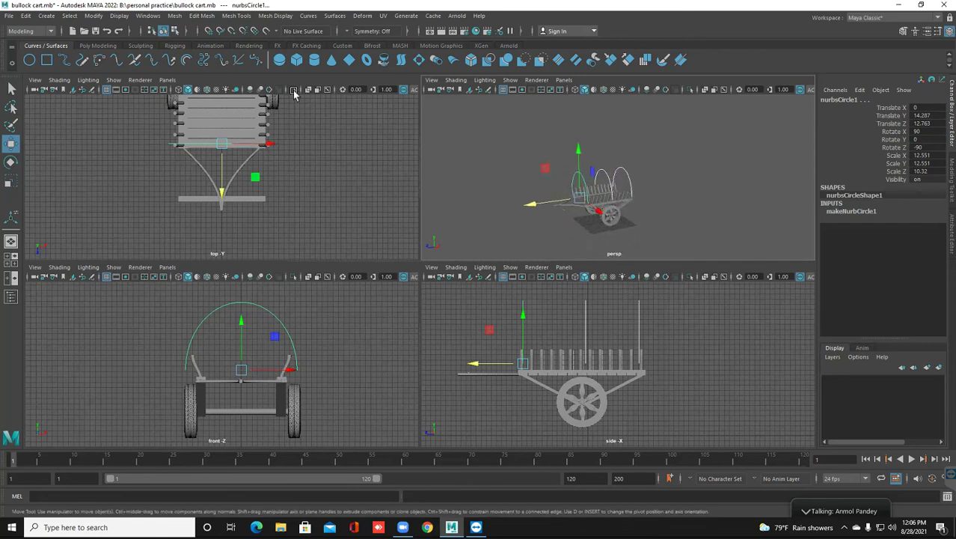
pyautogui.click(336, 17)
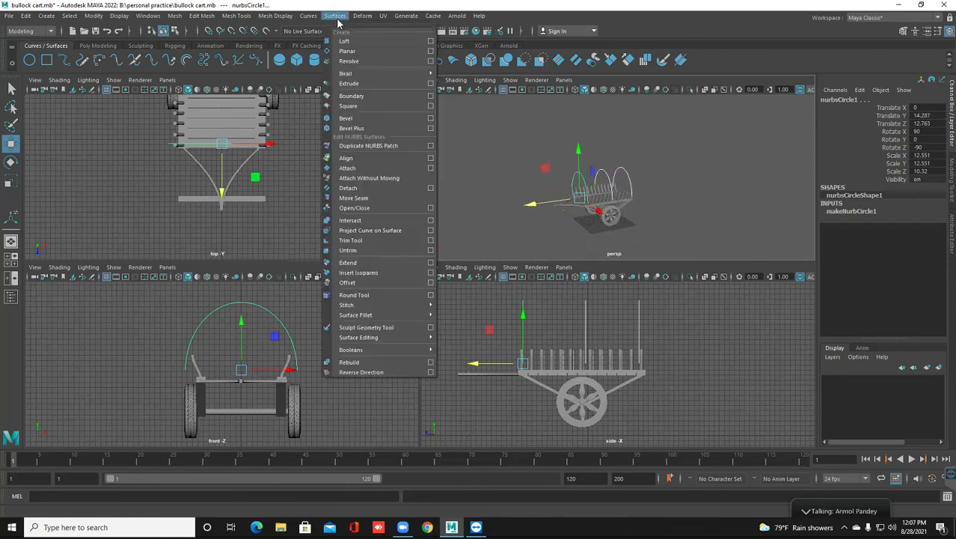
pyautogui.click(352, 53)
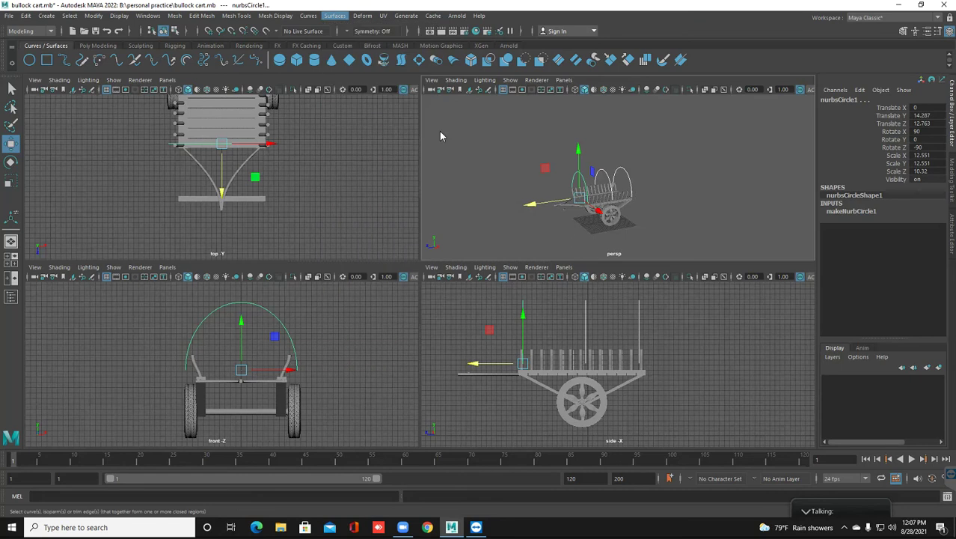
# Select the three arch curves and loft a surface across them to form the canopy.
pyautogui.scroll(5, 551, 223)
pyautogui.scroll(-6, 547, 223)
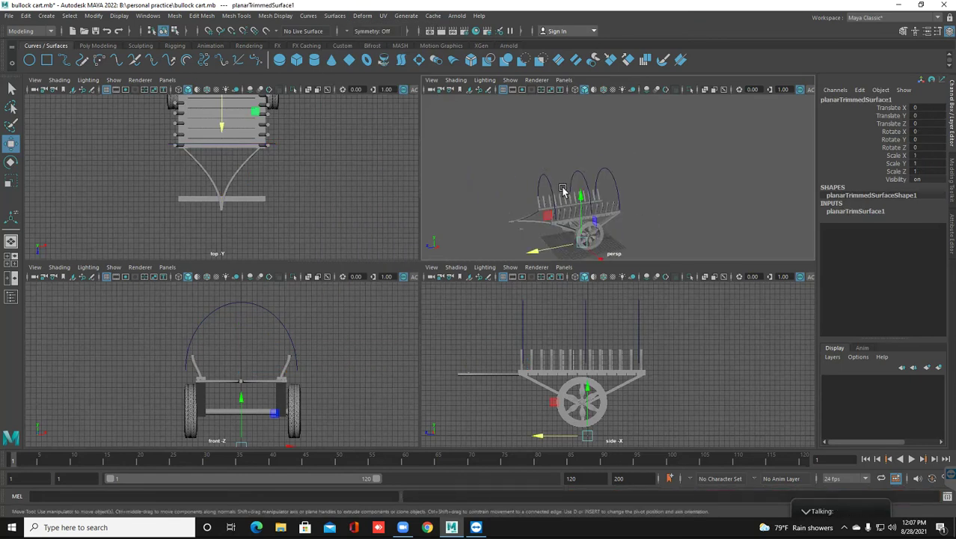
pyautogui.click(620, 180)
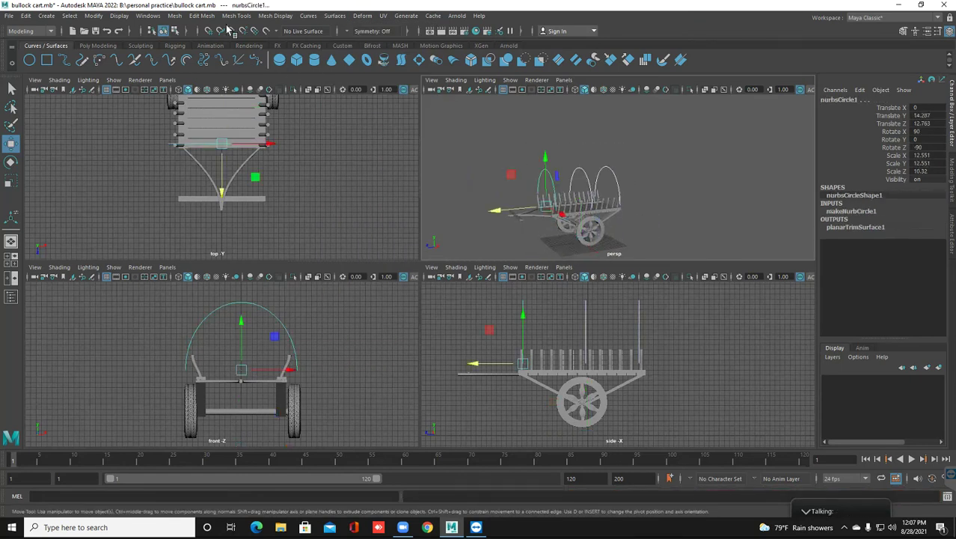
pyautogui.click(329, 16)
pyautogui.click(348, 41)
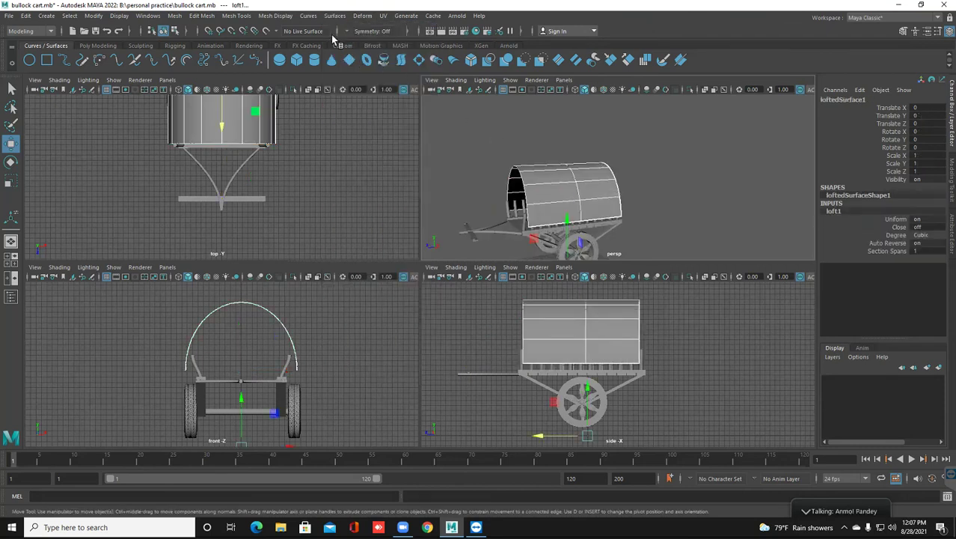
# Examine the lofted canopy and how it sits over the side posts from the cart's front end.
pyautogui.click(335, 16)
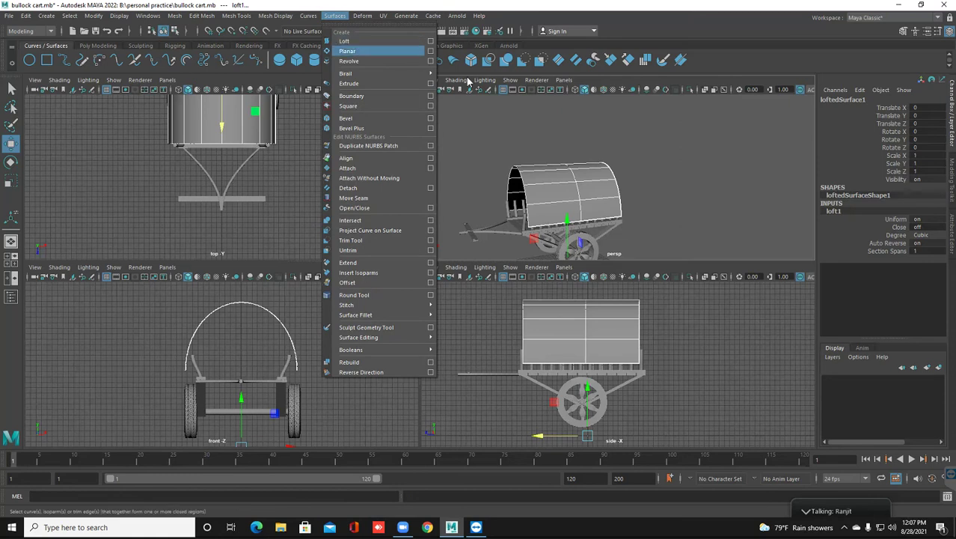
pyautogui.click(514, 186)
pyautogui.keyDown('alt'); pyautogui.moveTo(553, 188); pyautogui.dragTo(545, 179, button='middle'); pyautogui.keyUp('alt')
pyautogui.keyDown('alt'); pyautogui.moveTo(545, 178); pyautogui.dragTo(559, 180); pyautogui.keyUp('alt')
pyautogui.scroll(2, 558, 180)
pyautogui.keyDown('alt'); pyautogui.moveTo(555, 184); pyautogui.dragTo(533, 179, button='middle'); pyautogui.keyUp('alt')
pyautogui.keyDown('alt'); pyautogui.moveTo(532, 179); pyautogui.dragTo(552, 191); pyautogui.keyUp('alt')
pyautogui.scroll(-4, 563, 185)
pyautogui.scroll(4, 553, 191)
pyautogui.keyDown('alt'); pyautogui.moveTo(554, 192); pyautogui.dragTo(572, 196, button='middle'); pyautogui.keyUp('alt')
pyautogui.keyDown('alt'); pyautogui.moveTo(570, 195); pyautogui.dragTo(565, 194); pyautogui.keyUp('alt')
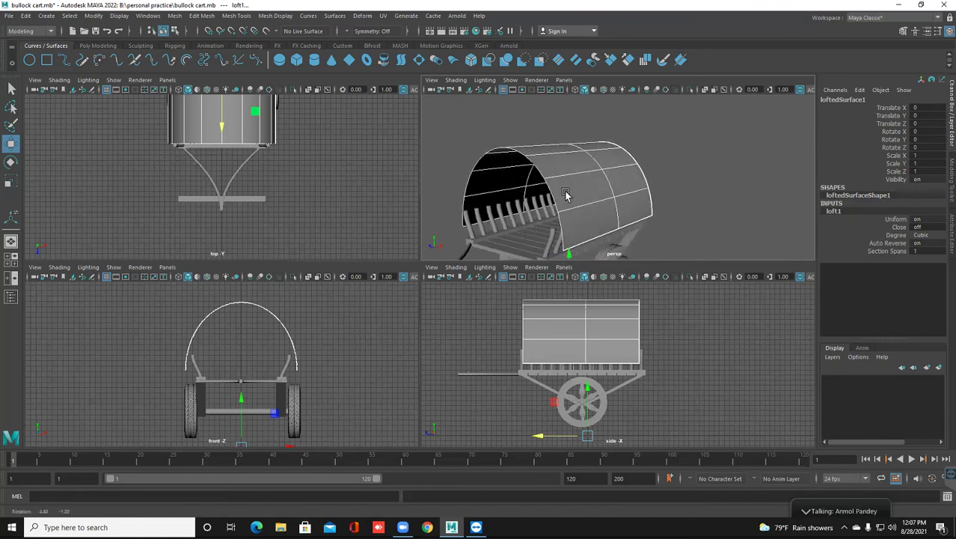
# Show the Outliner and bring the arch curves and lofted surface entries into view.
pyautogui.click(11, 298)
pyautogui.scroll(-10, 62, 252)
pyautogui.scroll(-2, 372, 174)
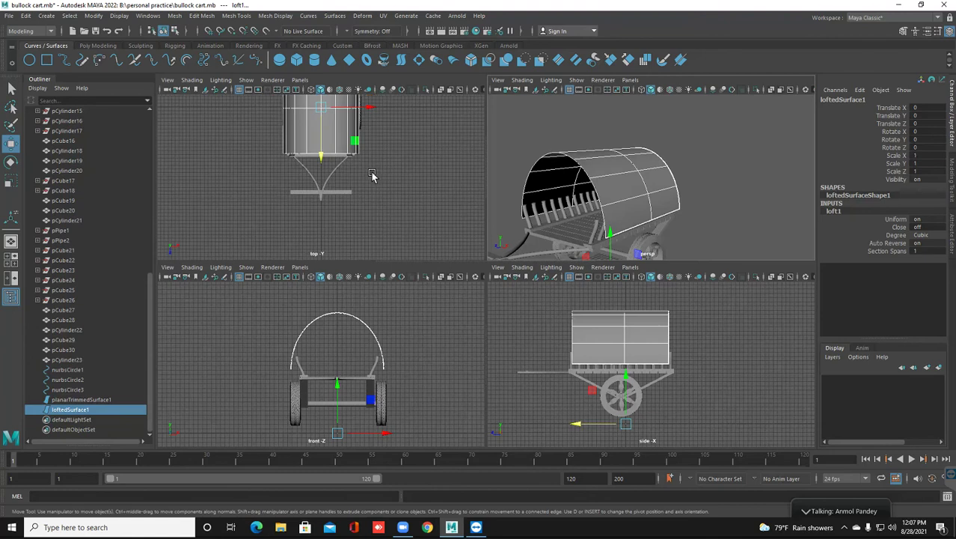
# Inspect how far the canopy covers the cart bed in the top and perspective views.
pyautogui.keyDown('alt'); pyautogui.moveTo(372, 178); pyautogui.dragTo(376, 195, button='middle'); pyautogui.keyUp('alt')
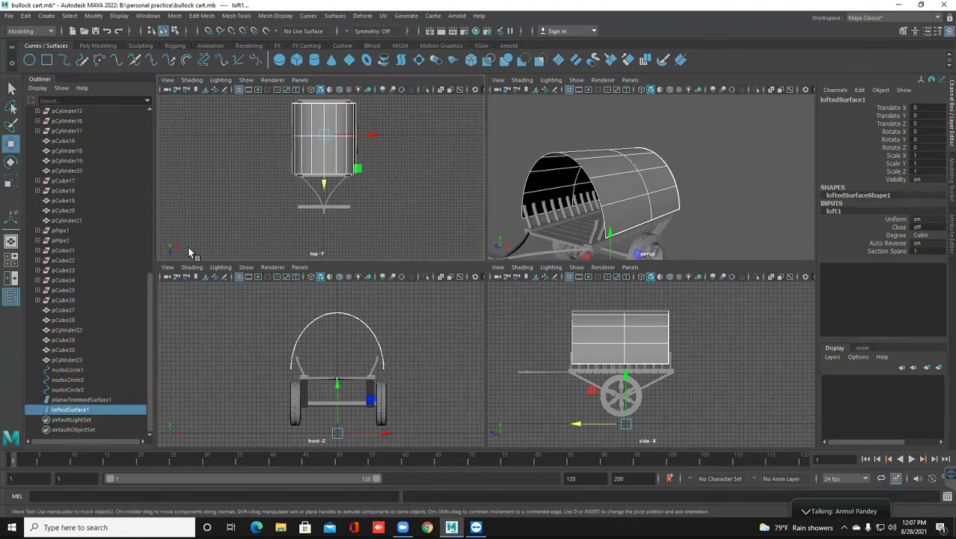
pyautogui.scroll(-2, 260, 188)
pyautogui.keyDown('alt'); pyautogui.moveTo(260, 189); pyautogui.dragTo(258, 202, button='middle'); pyautogui.keyUp('alt')
pyautogui.scroll(2, 262, 201)
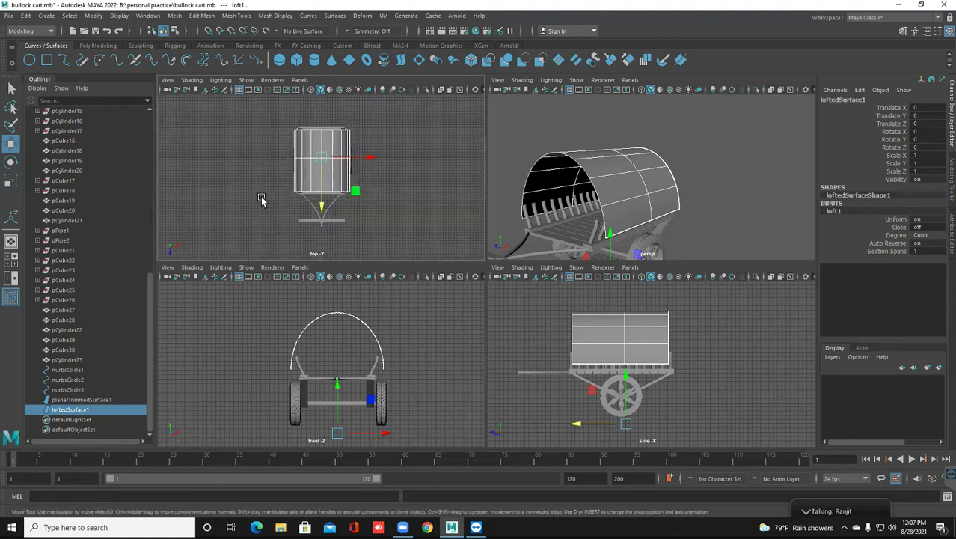
pyautogui.keyDown('alt'); pyautogui.moveTo(580, 196); pyautogui.dragTo(571, 183); pyautogui.keyUp('alt')
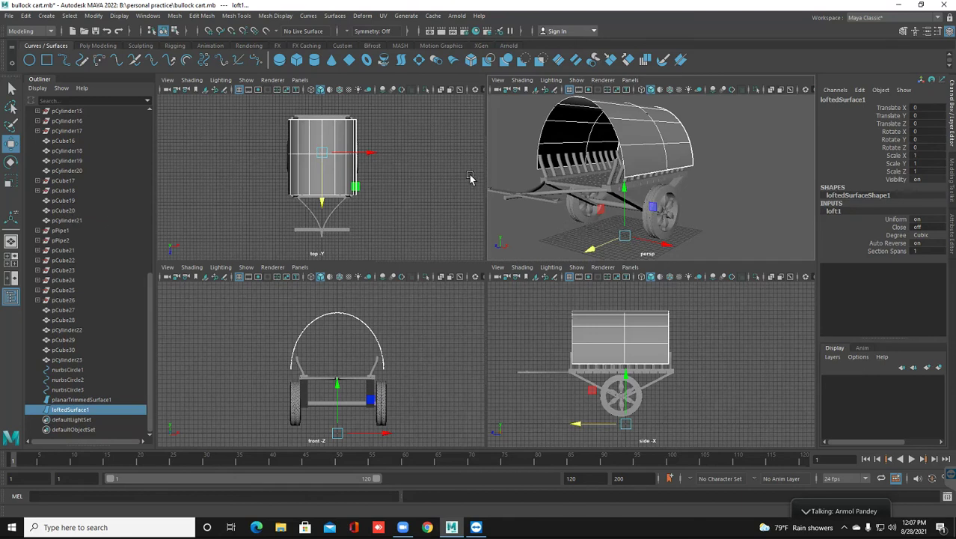
pyautogui.scroll(-4, 582, 193)
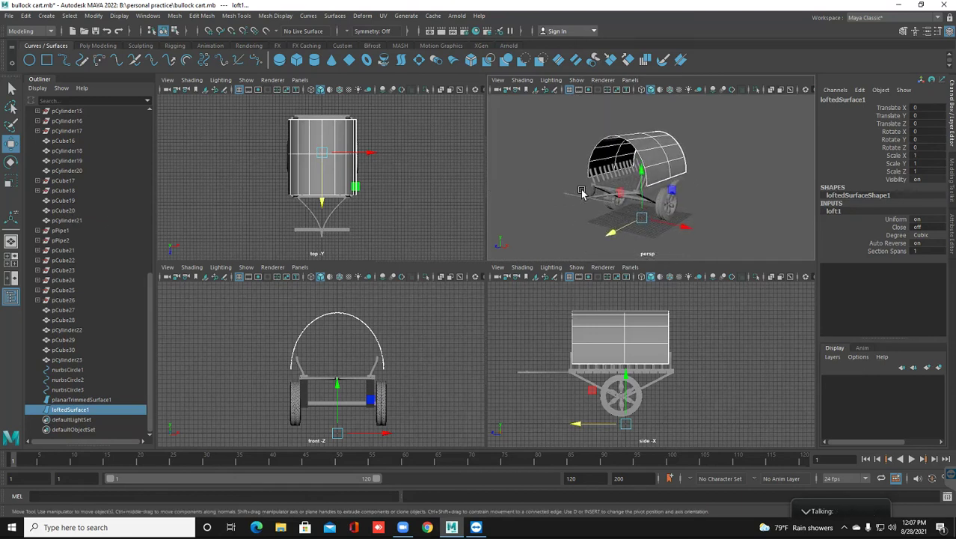
pyautogui.scroll(5, 583, 183)
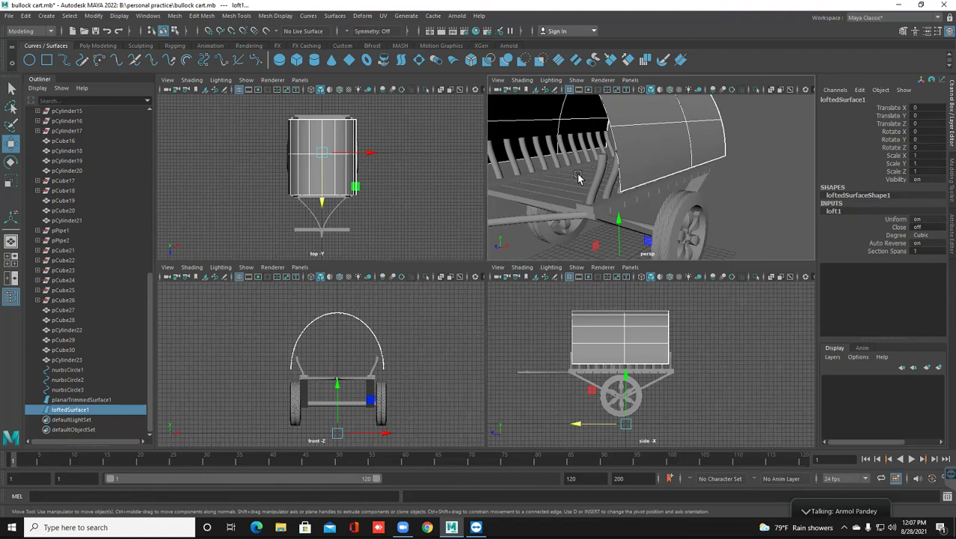
pyautogui.scroll(-5, 573, 192)
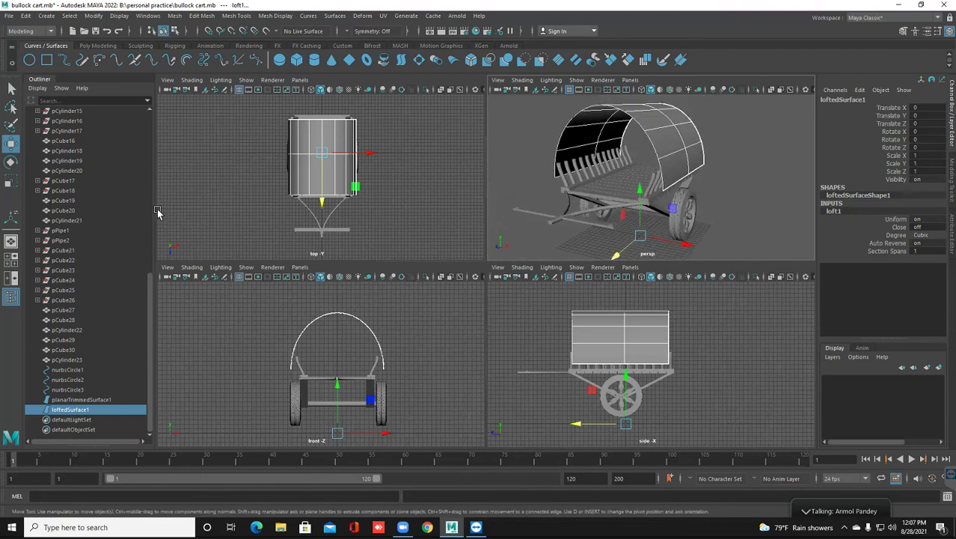
pyautogui.scroll(-2, 276, 193)
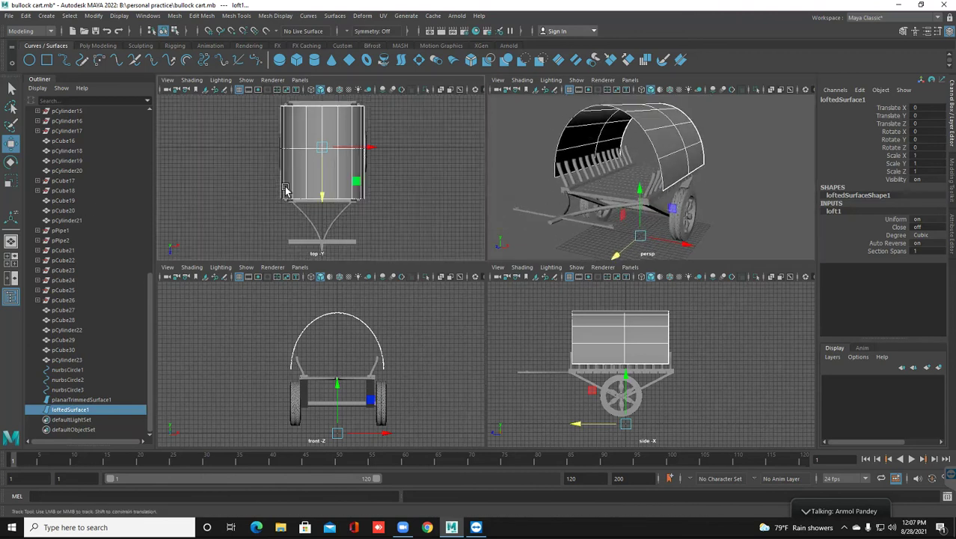
pyautogui.keyDown('alt'); pyautogui.moveTo(324, 203); pyautogui.dragTo(299, 213); pyautogui.keyUp('alt')
pyautogui.scroll(5, 190, 226)
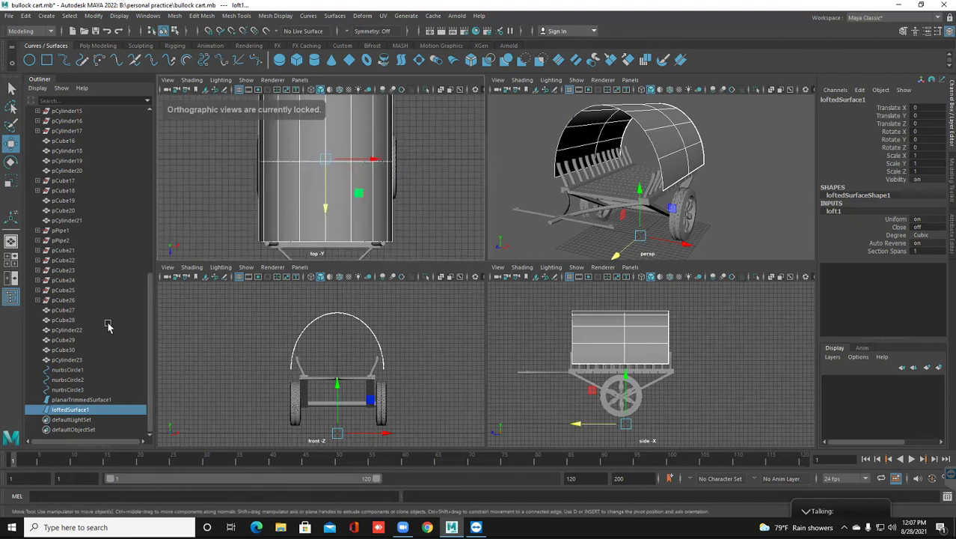
# Move the rear arch curve to about -11.98 on Z to extend the canopy towards the bed's rear edge.
pyautogui.click(67, 389)
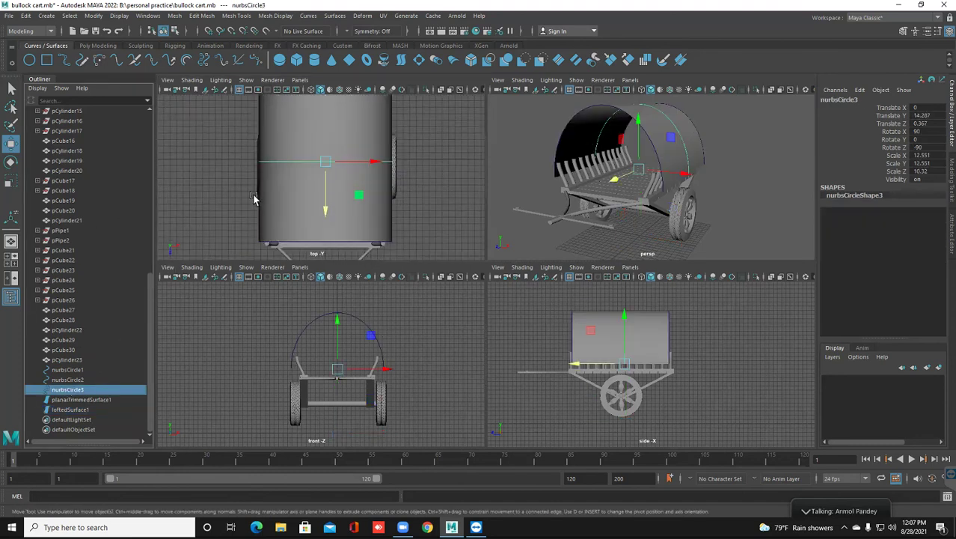
pyautogui.scroll(-2, 253, 193)
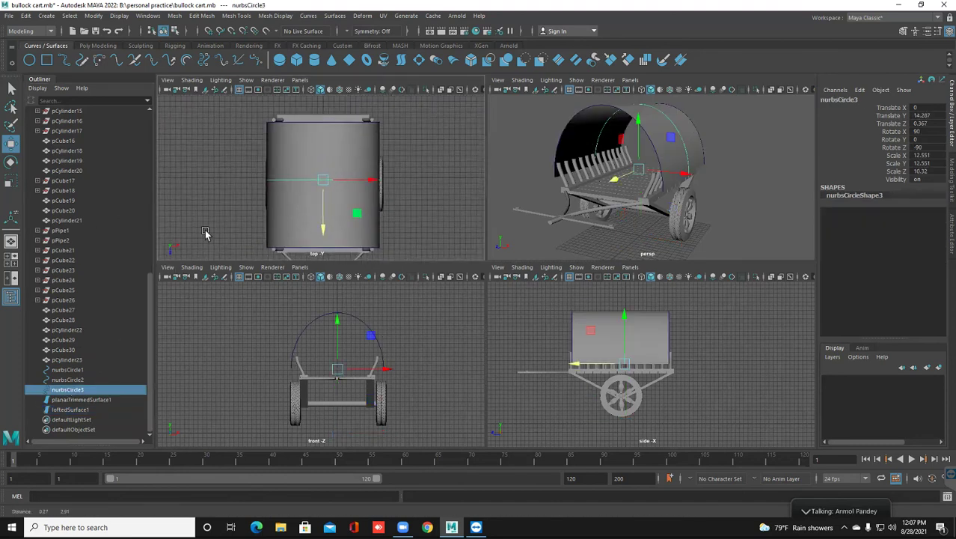
pyautogui.click(67, 380)
pyautogui.moveTo(322, 167); pyautogui.dragTo(321, 158)
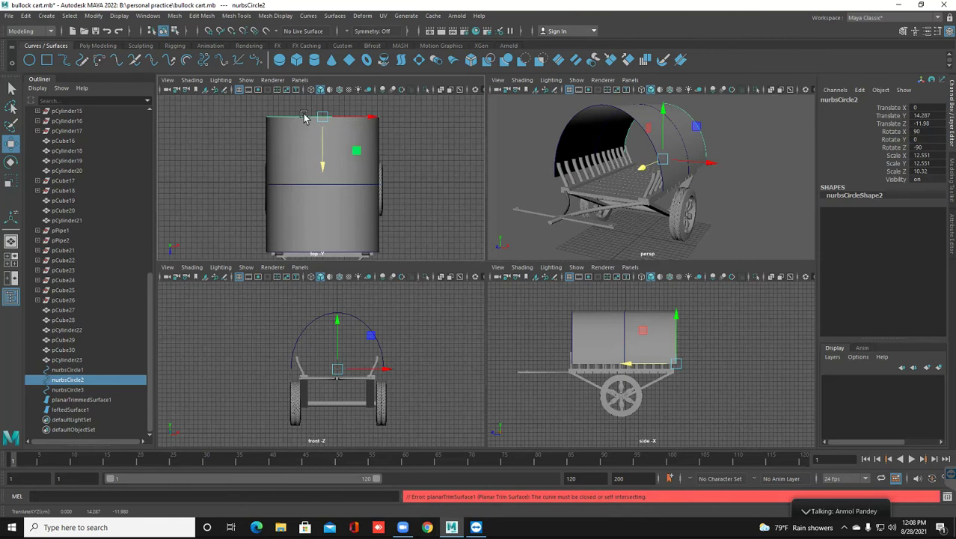
# Move the front arch curve slightly forward to extend the canopy towards the bed's front edge.
pyautogui.keyDown('alt'); pyautogui.moveTo(313, 185); pyautogui.dragTo(320, 146); pyautogui.keyUp('alt')
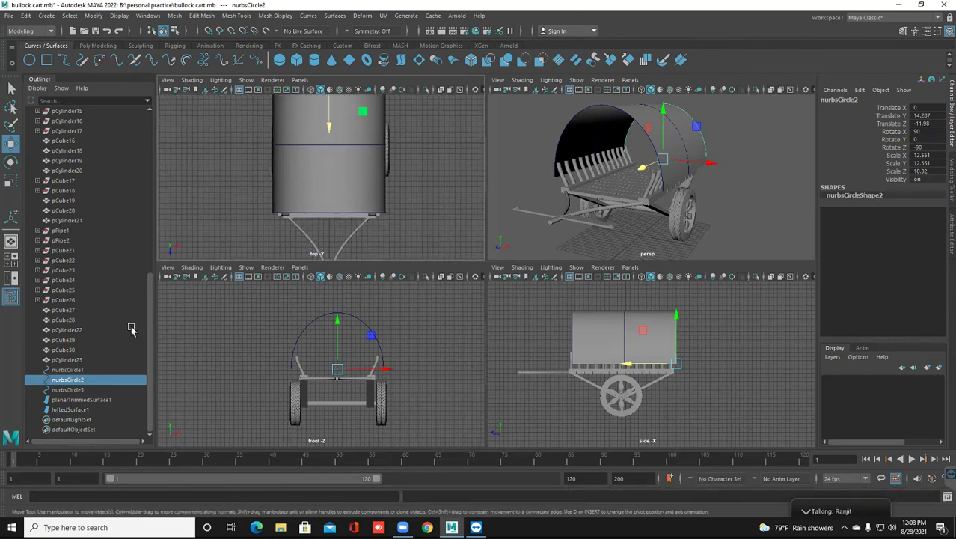
pyautogui.click(68, 369)
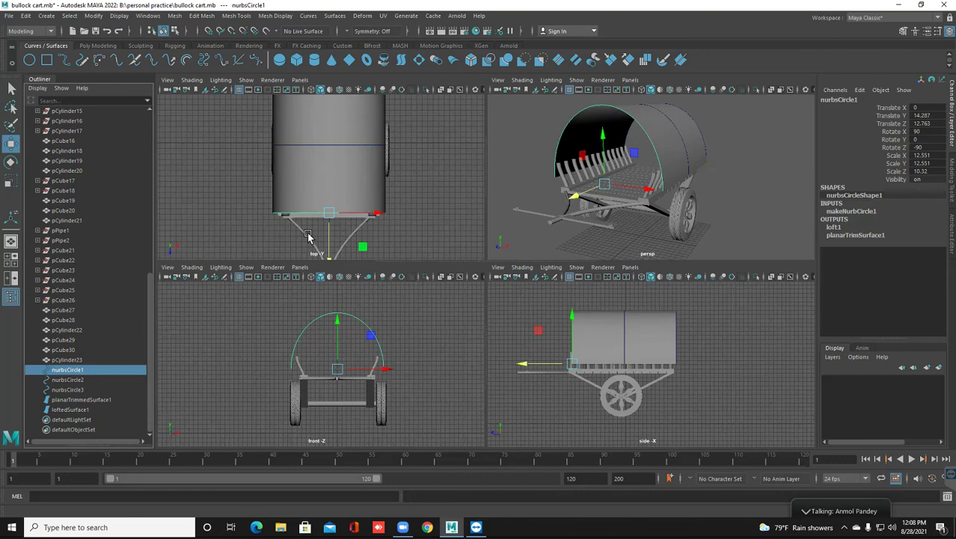
pyautogui.moveTo(330, 236); pyautogui.dragTo(330, 241)
# Select the canopy surface together with its three arch curves and center their pivots.
pyautogui.scroll(-3, 655, 164)
pyautogui.keyDown('alt'); pyautogui.moveTo(656, 165); pyautogui.dragTo(612, 192); pyautogui.keyUp('alt')
pyautogui.keyDown('alt'); pyautogui.moveTo(671, 174); pyautogui.dragTo(612, 148); pyautogui.keyUp('alt')
pyautogui.moveTo(556, 110); pyautogui.dragTo(727, 155)
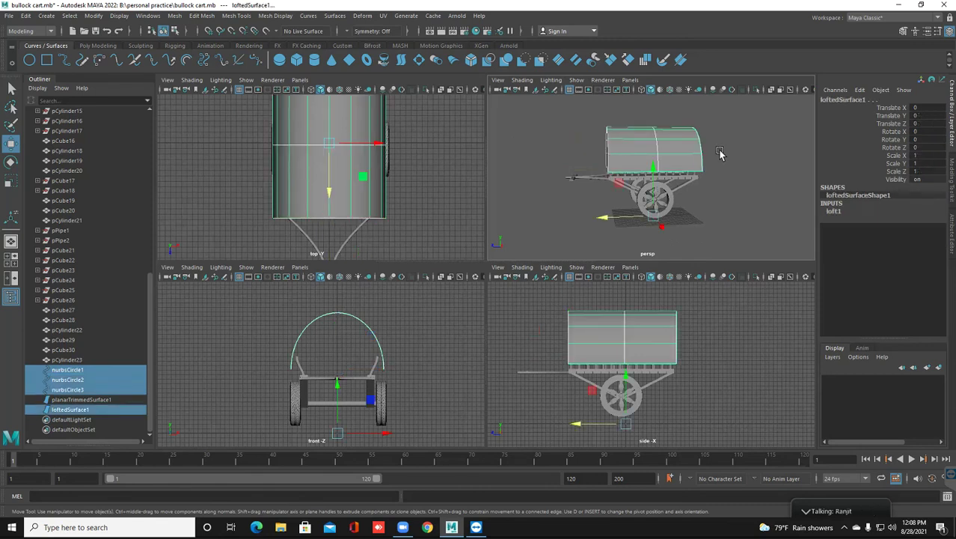
pyautogui.click(98, 46)
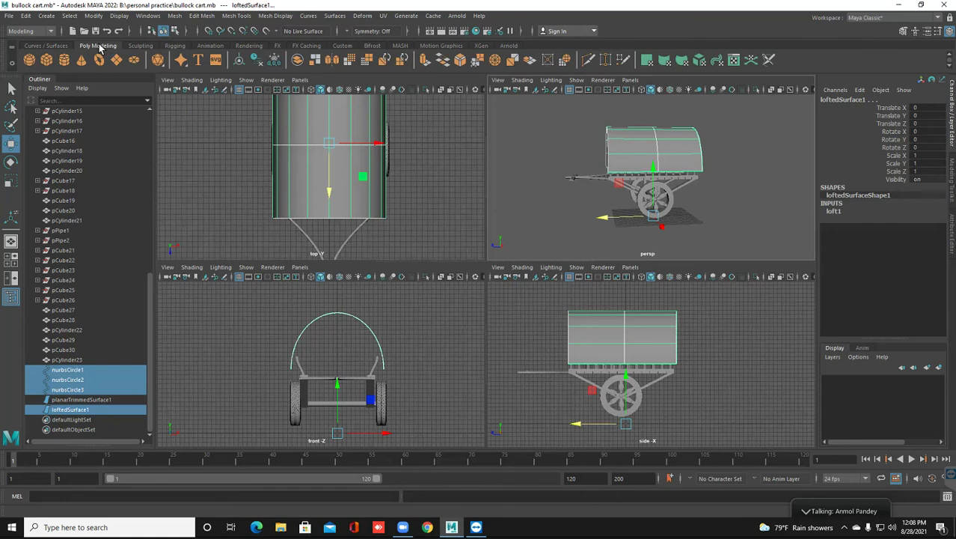
pyautogui.click(239, 62)
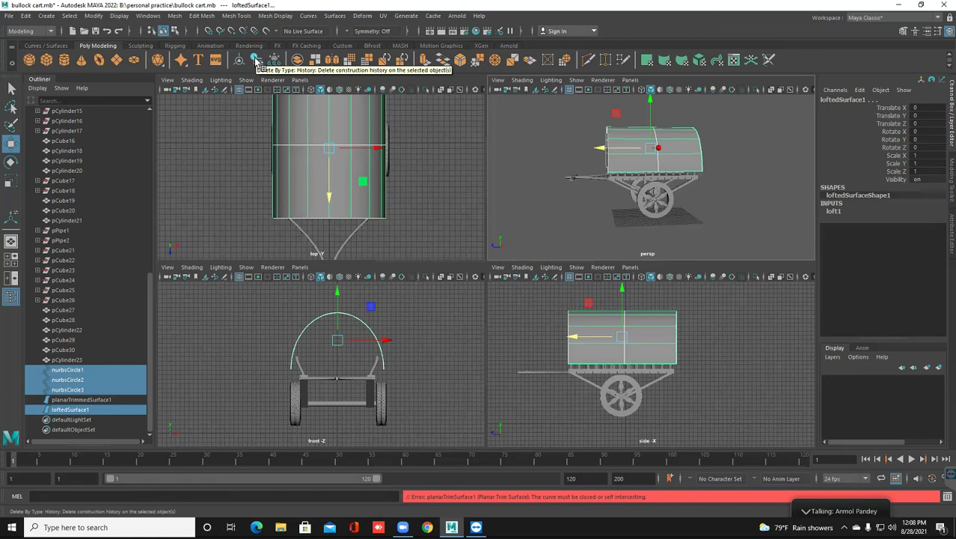
# Delete the construction history of the selected canopy and arch curves and freeze their transformations.
pyautogui.click(257, 60)
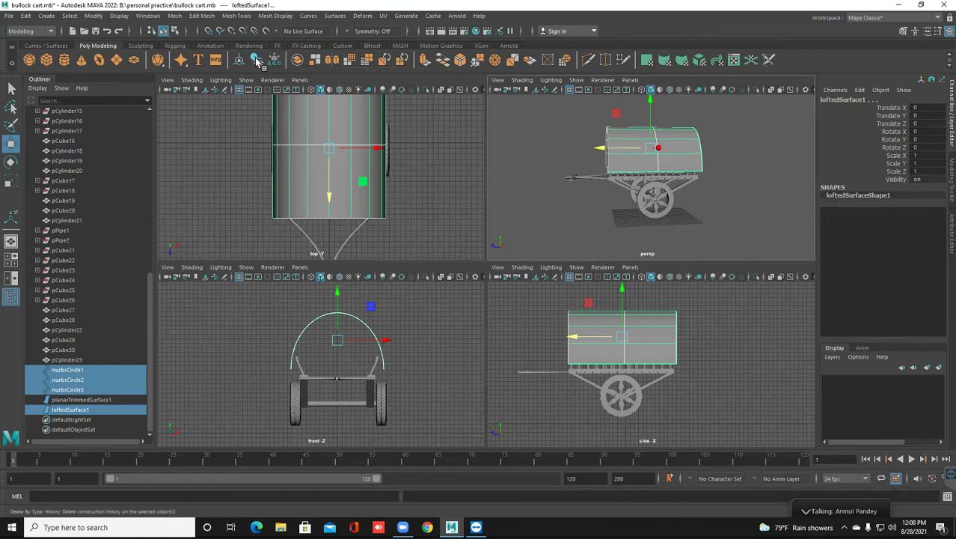
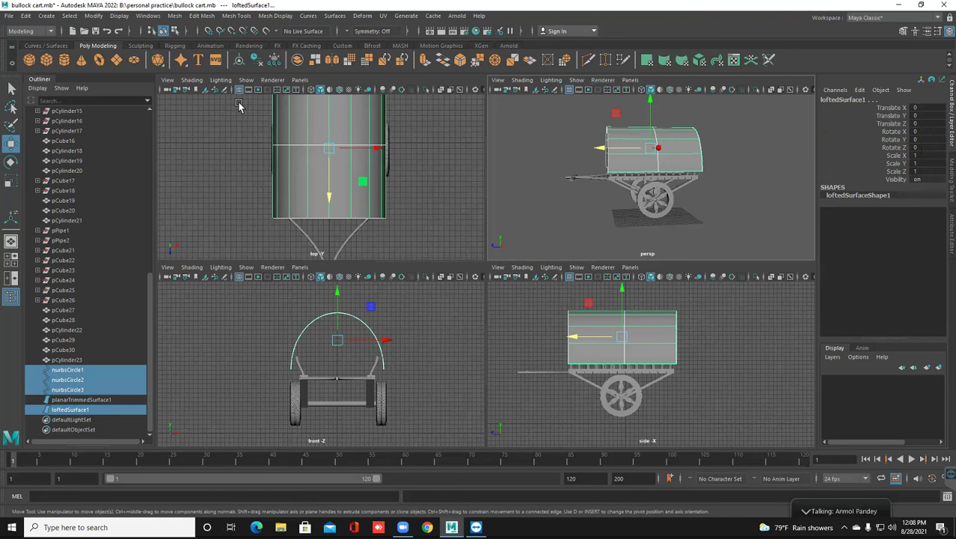
pyautogui.click(275, 62)
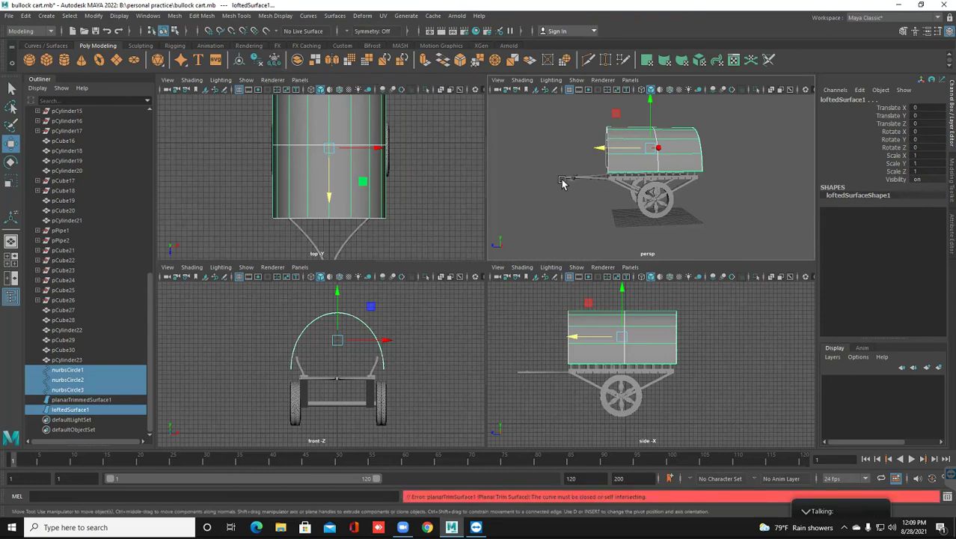
pyautogui.click(446, 152)
# Delete the three arch curves nurbsCircle1, nurbsCircle2 and nurbsCircle3.
pyautogui.moveTo(56, 370); pyautogui.dragTo(60, 390)
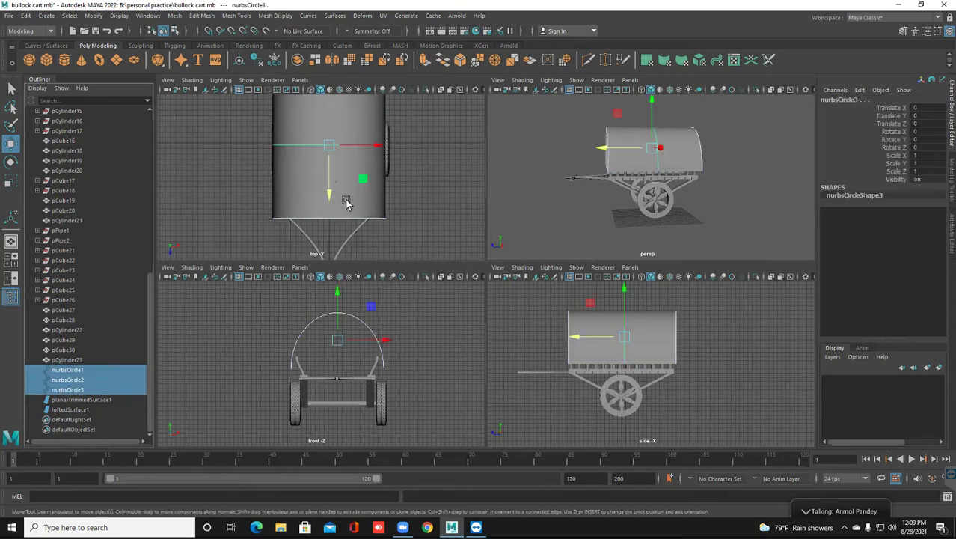
pyautogui.scroll(-1, 331, 176)
pyautogui.keyDown('alt'); pyautogui.moveTo(304, 186); pyautogui.dragTo(298, 208, button='middle'); pyautogui.keyUp('alt')
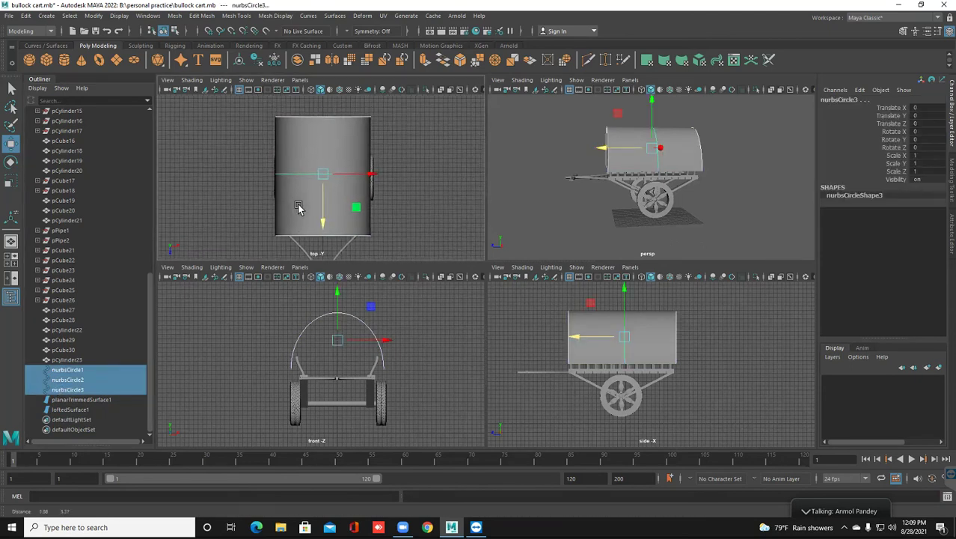
pyautogui.press('Delete')
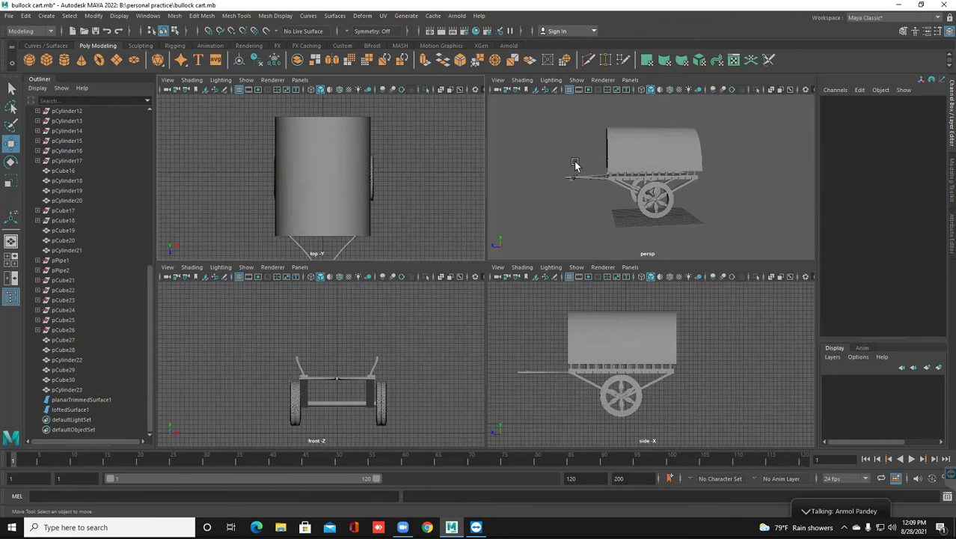
# Select the lofted canopy surface and frame it closely from the cart's front end.
pyautogui.scroll(4, 610, 166)
pyautogui.moveTo(609, 184)
pyautogui.keyDown('alt'); pyautogui.mouseDown()
pyautogui.moveTo(619, 181)
pyautogui.moveTo(608, 188)
pyautogui.moveTo(618, 192)
pyautogui.mouseUp(); pyautogui.keyUp('alt')
pyautogui.click(641, 136)
pyautogui.scroll(3, 621, 161)
pyautogui.scroll(-3, 621, 163)
pyautogui.keyDown('alt'); pyautogui.moveTo(625, 168); pyautogui.dragTo(628, 173, button='middle'); pyautogui.keyUp('alt')
pyautogui.keyDown('alt'); pyautogui.moveTo(628, 173); pyautogui.dragTo(627, 175); pyautogui.keyUp('alt')
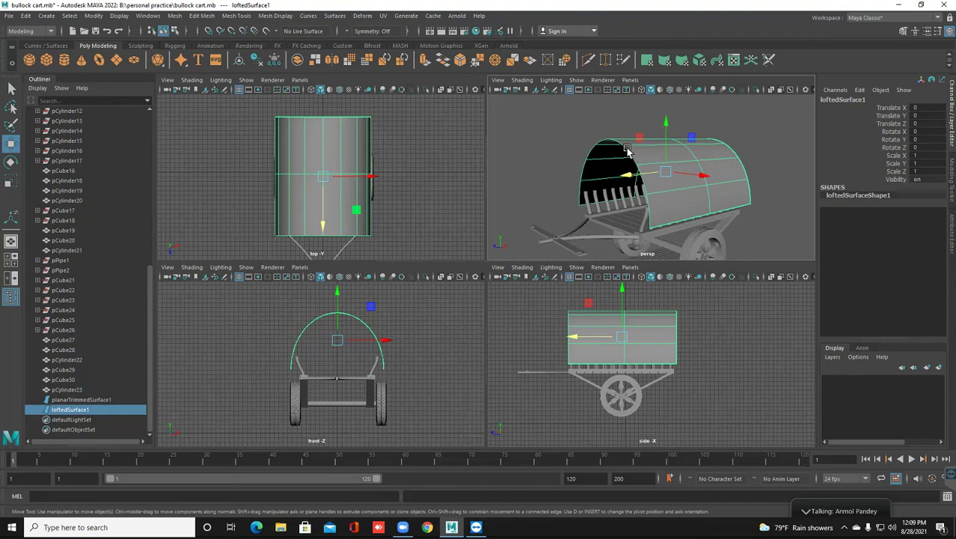
pyautogui.rightClick(631, 158)
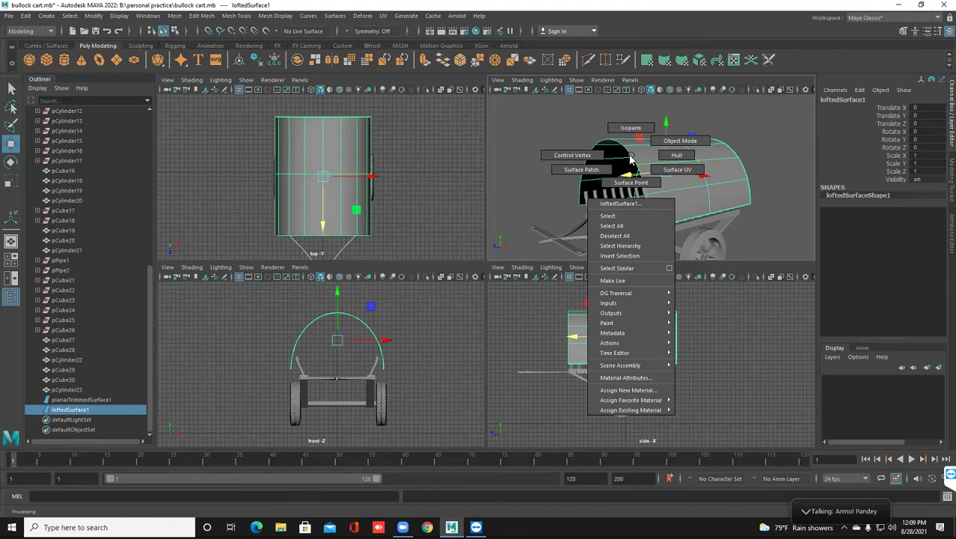
pyautogui.moveTo(630, 156); pyautogui.dragTo(631, 156, button='right')
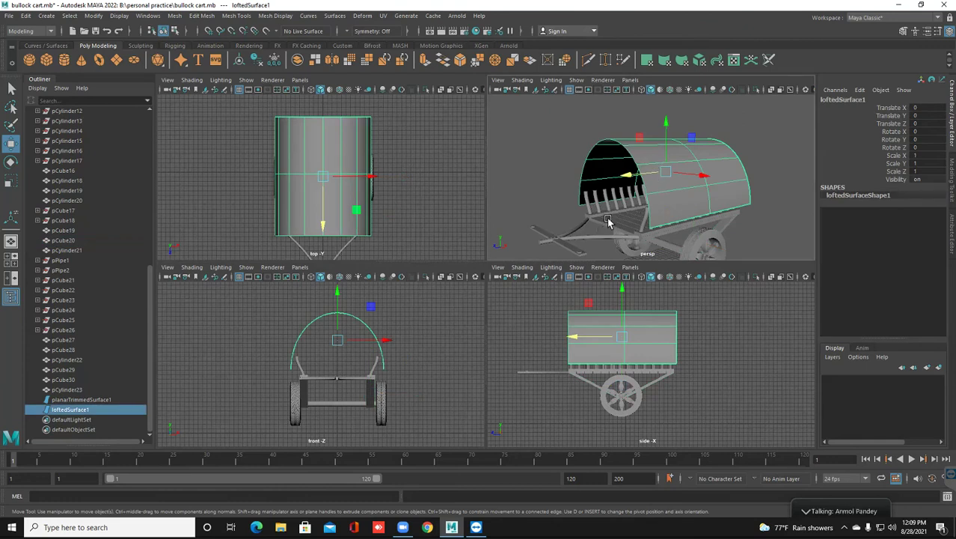
pyautogui.rightClick(630, 153)
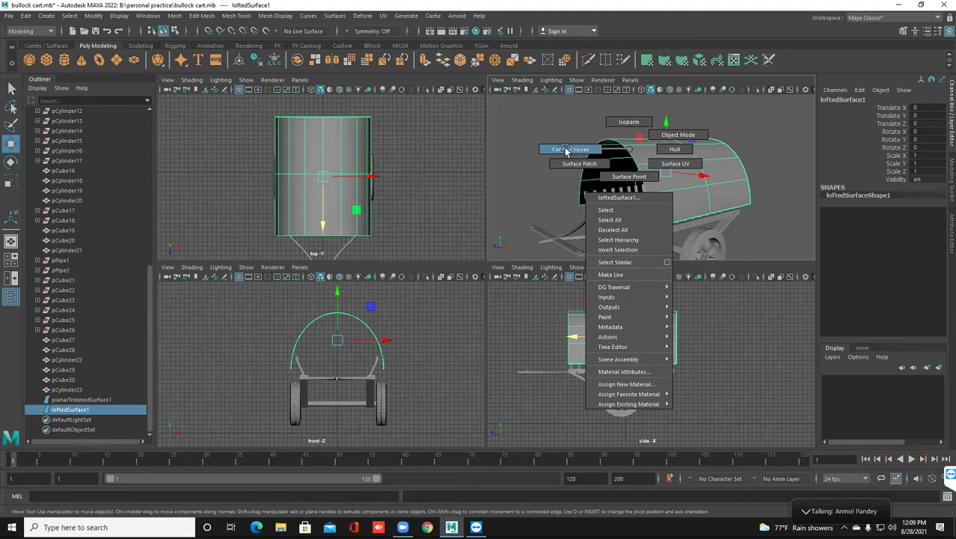
pyautogui.click(566, 151)
pyautogui.click(608, 138)
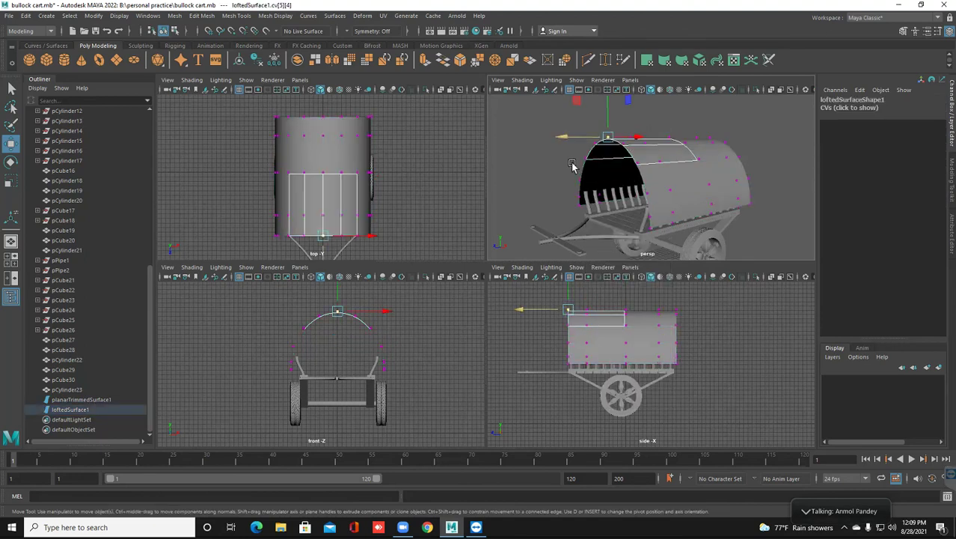
pyautogui.rightClick(613, 151)
pyautogui.click(670, 131)
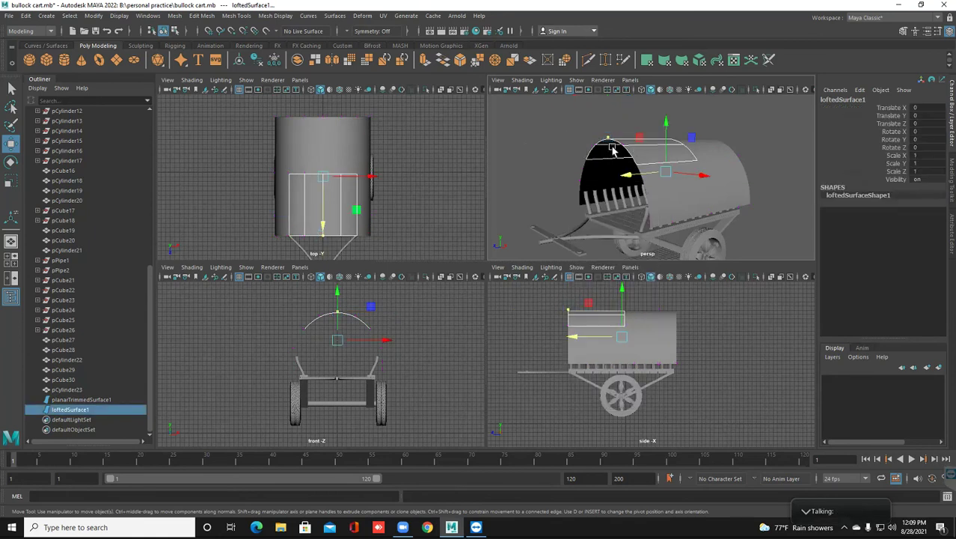
pyautogui.click(575, 129)
pyautogui.click(634, 153)
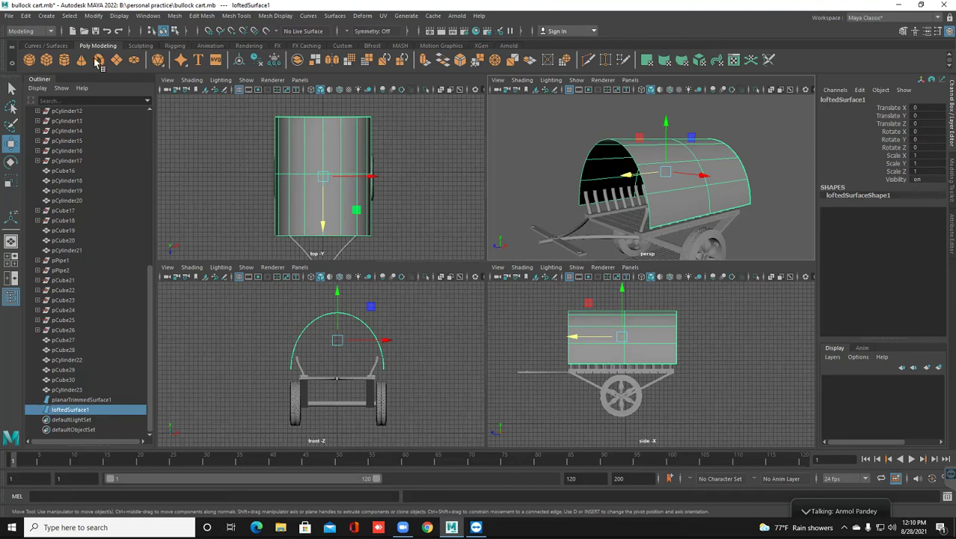
# Convert the lofted canopy surface from NURBS to polygons.
pyautogui.click(92, 17)
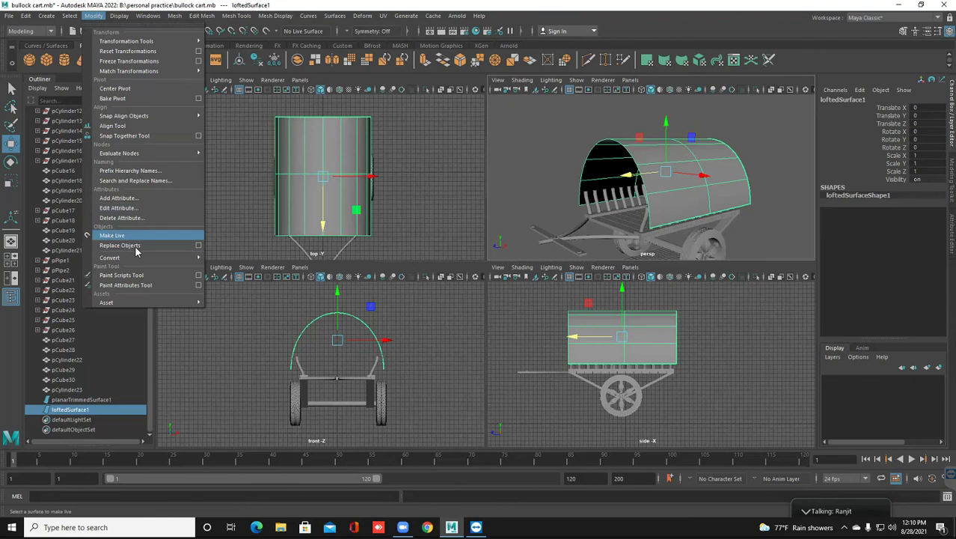
pyautogui.moveTo(140, 259)
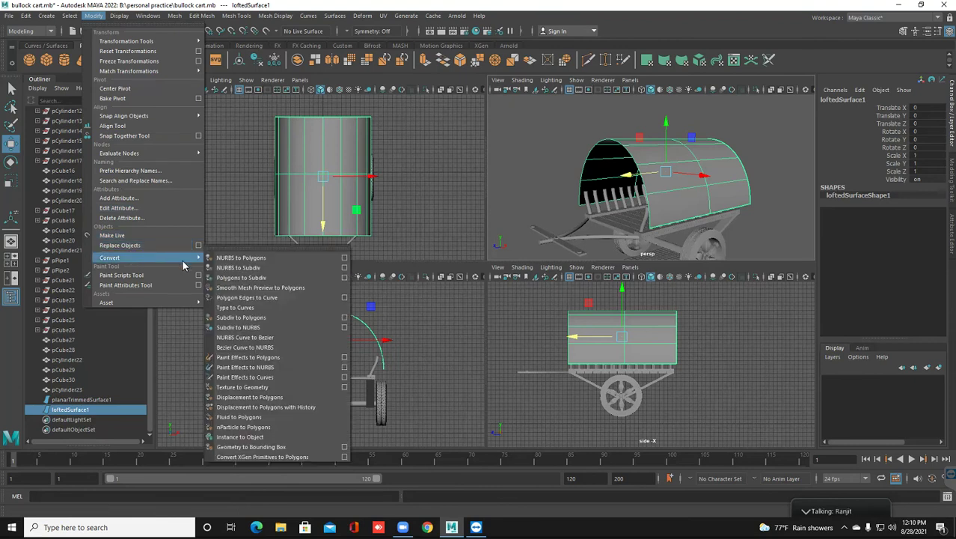
pyautogui.click(241, 258)
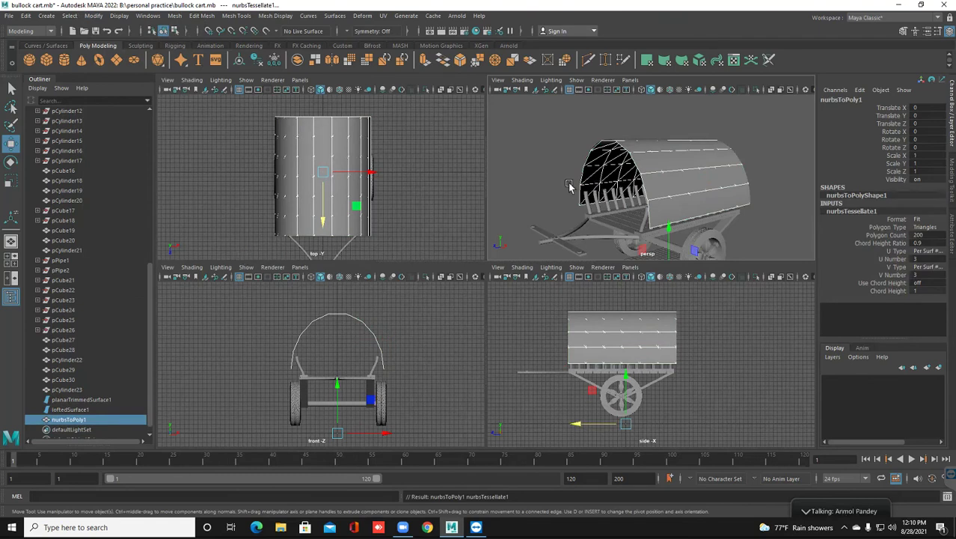
# Delete the original loftedSurface1 and the leftover planarTrimmedSurface1, keeping the polygon canopy.
pyautogui.click(68, 409)
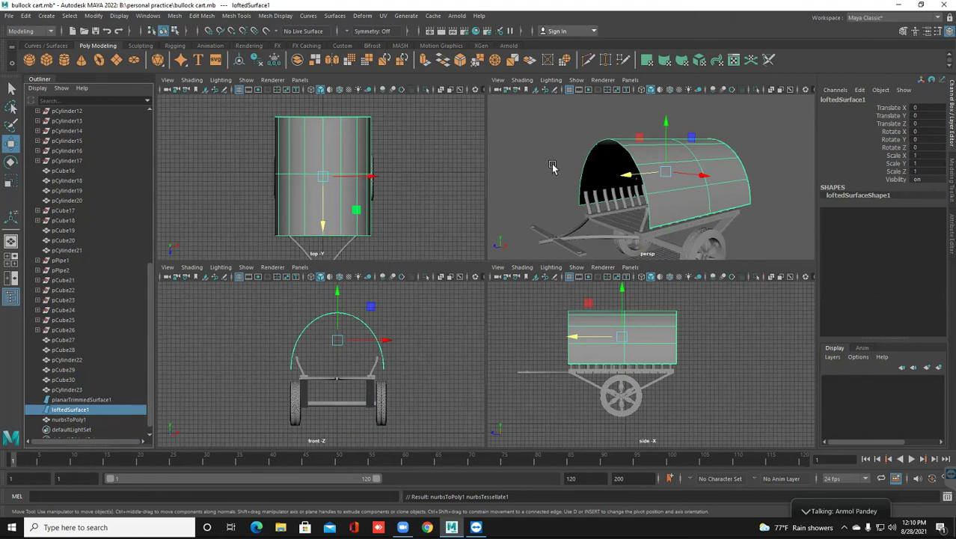
pyautogui.press('Delete')
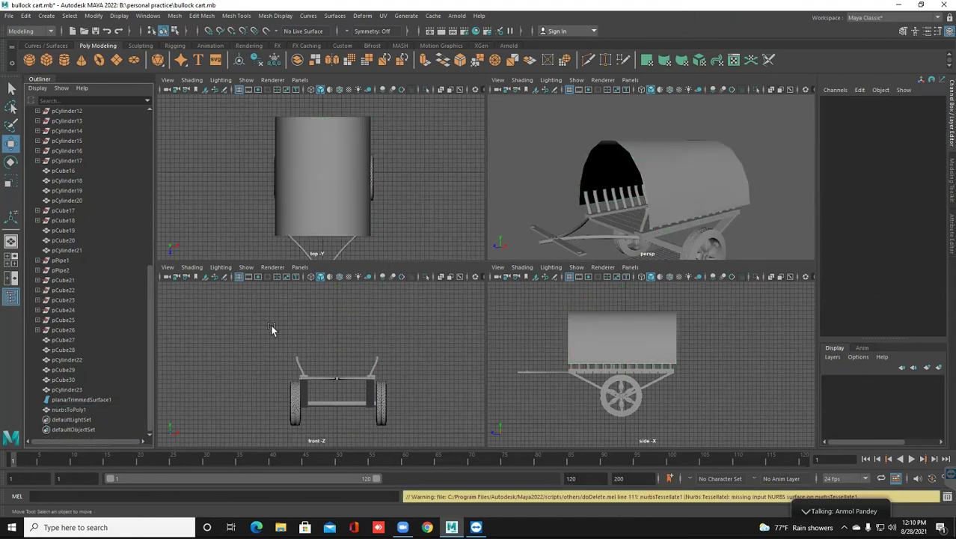
pyautogui.click(101, 400)
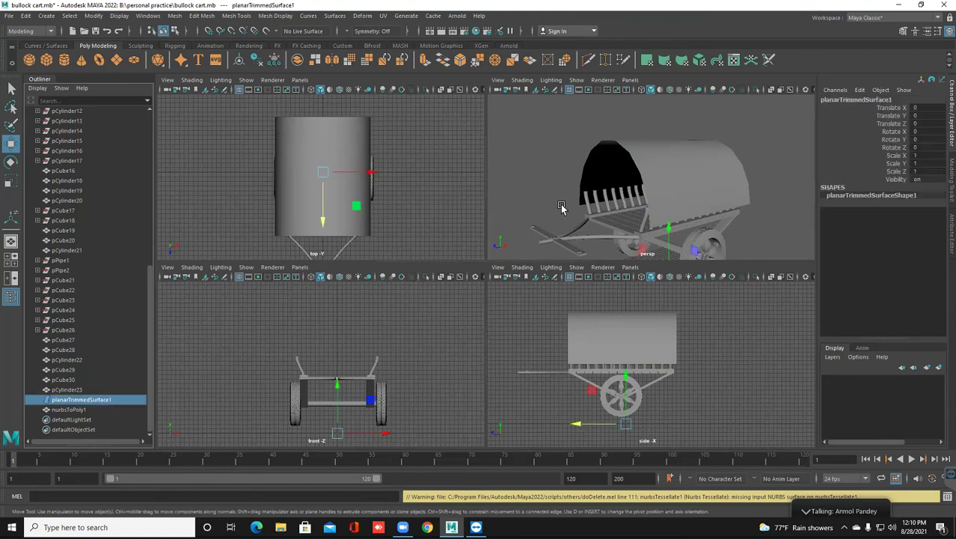
pyautogui.scroll(-2, 542, 201)
pyautogui.press('Delete')
pyautogui.scroll(3, 562, 201)
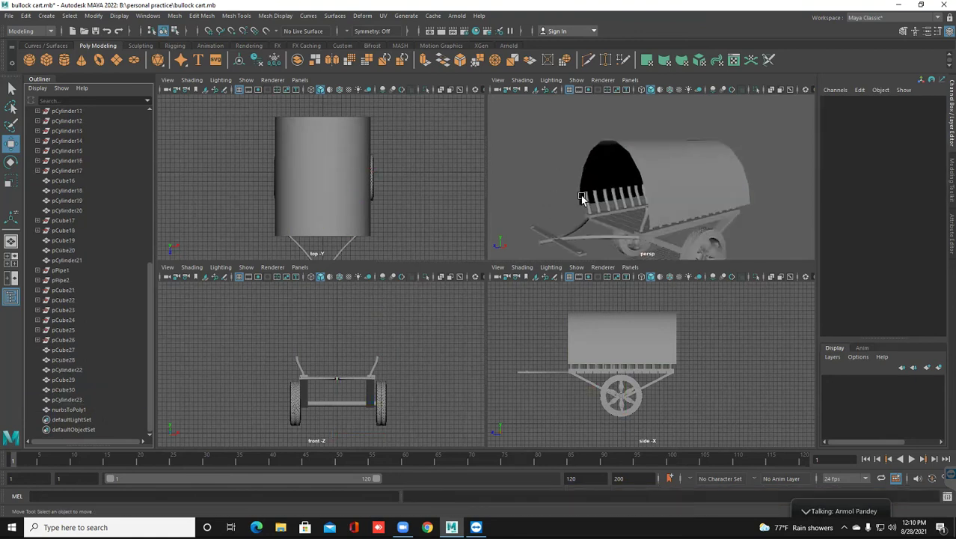
# Extrude the polygon canopy's faces outward by about 0.448 in Local Translate Z, then return to object mode with nothing selected.
pyautogui.scroll(-3, 584, 212)
pyautogui.keyDown('alt'); pyautogui.moveTo(592, 213); pyautogui.dragTo(612, 219); pyautogui.keyUp('alt')
pyautogui.scroll(3, 612, 218)
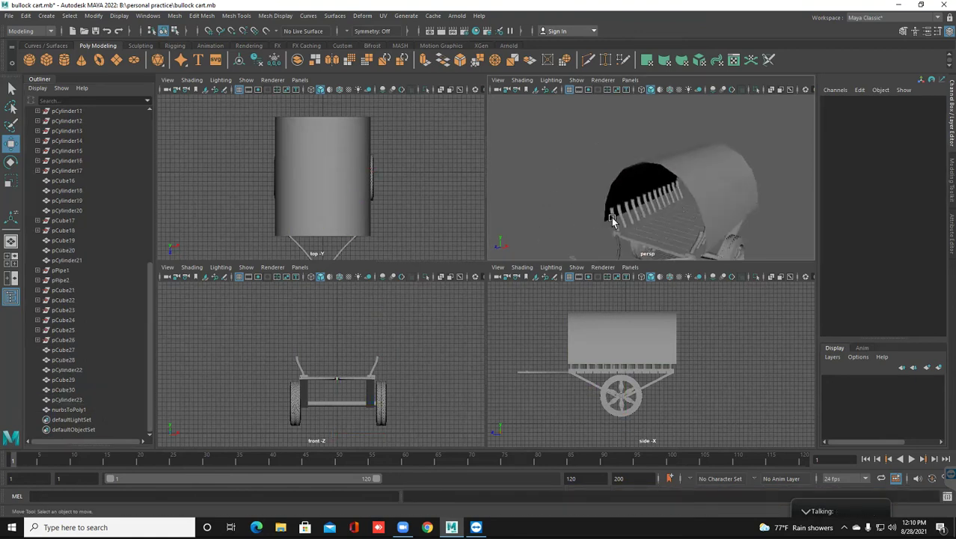
pyautogui.scroll(2, 610, 217)
pyautogui.scroll(-2, 604, 215)
pyautogui.click(673, 179)
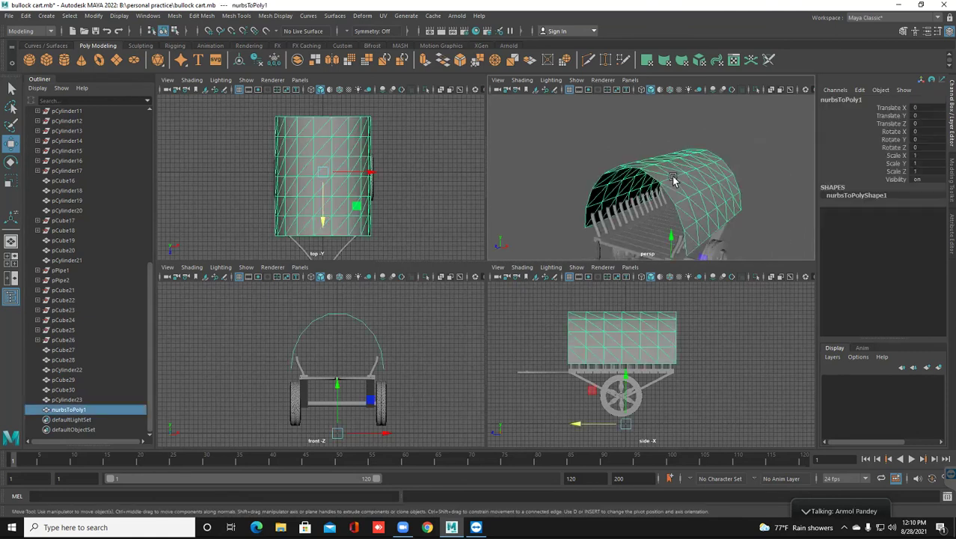
pyautogui.scroll(3, 674, 181)
pyautogui.scroll(-3, 670, 180)
pyautogui.click(425, 61)
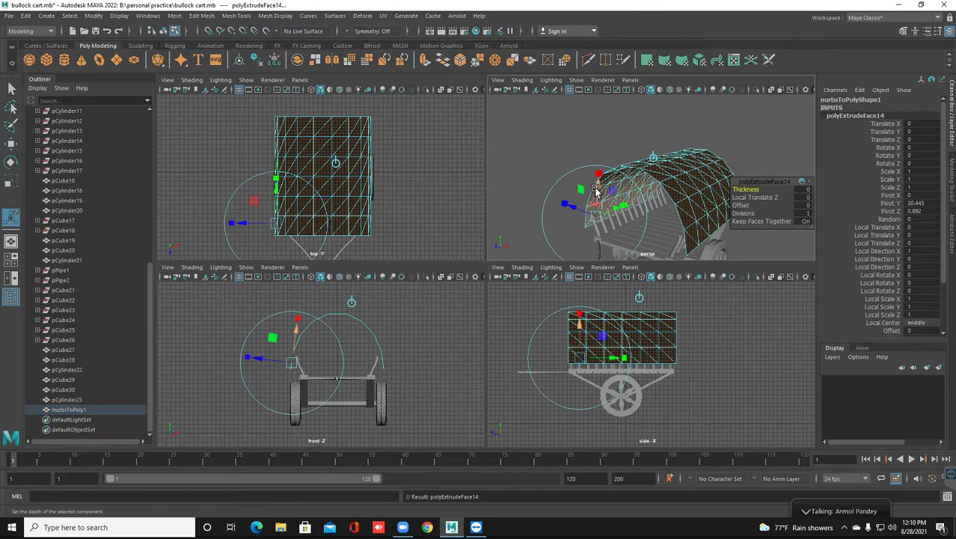
pyautogui.moveTo(596, 192); pyautogui.dragTo(596, 190)
pyautogui.hotkey('ctrl', 'z')
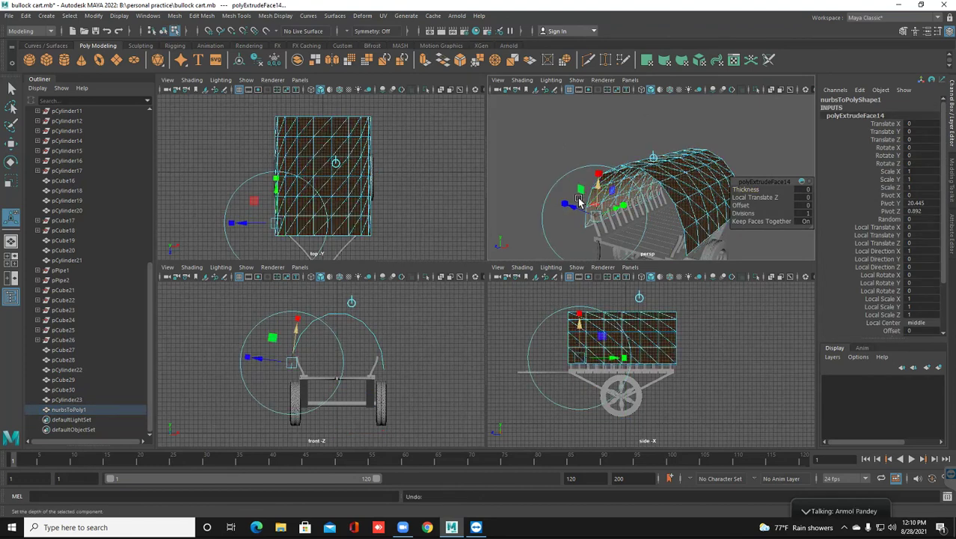
pyautogui.moveTo(578, 210); pyautogui.dragTo(575, 209)
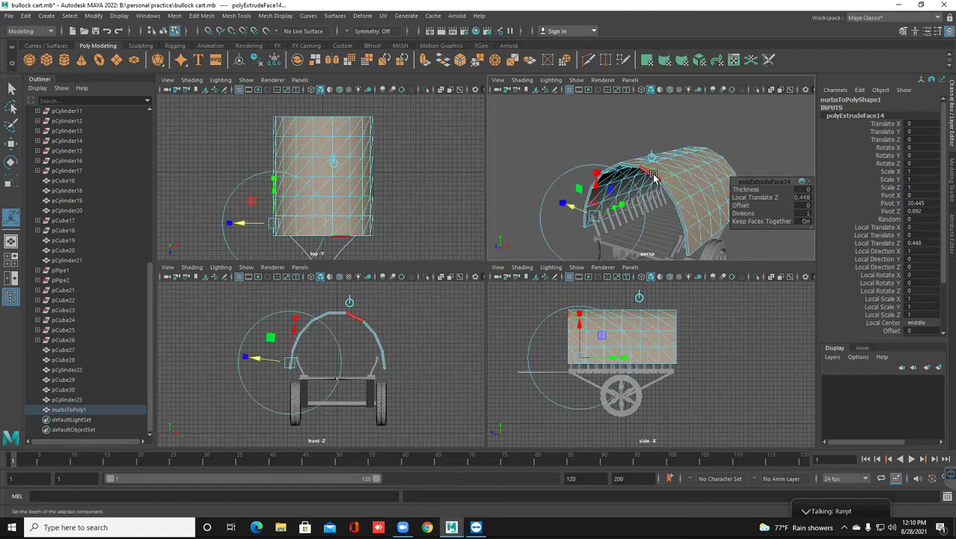
pyautogui.moveTo(659, 177); pyautogui.dragTo(696, 161, button='right')
pyautogui.click(631, 144)
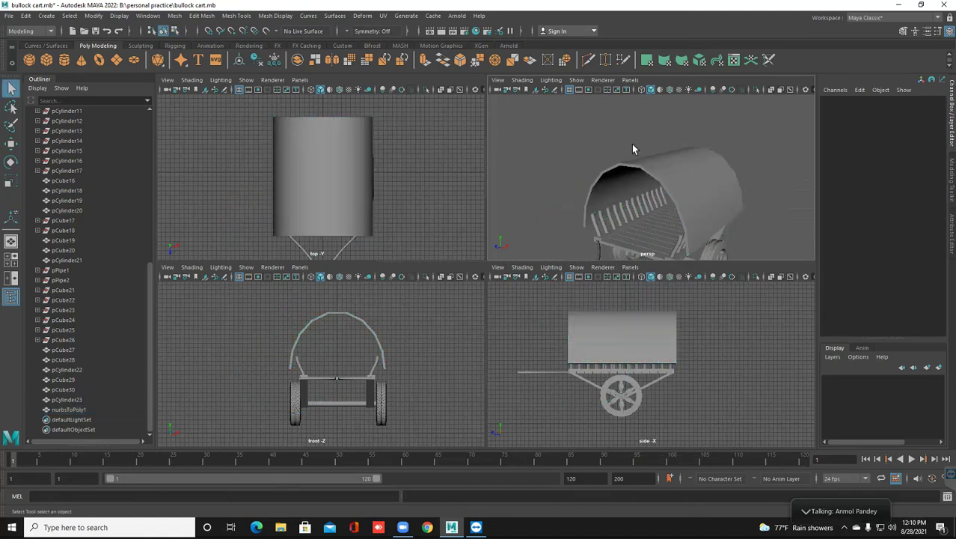
# Enlarge the perspective view and examine the thickened canopy's rim and its fit over the cart bed.
pyautogui.press('space')
pyautogui.keyDown('alt'); pyautogui.moveTo(623, 213); pyautogui.dragTo(583, 239); pyautogui.keyUp('alt')
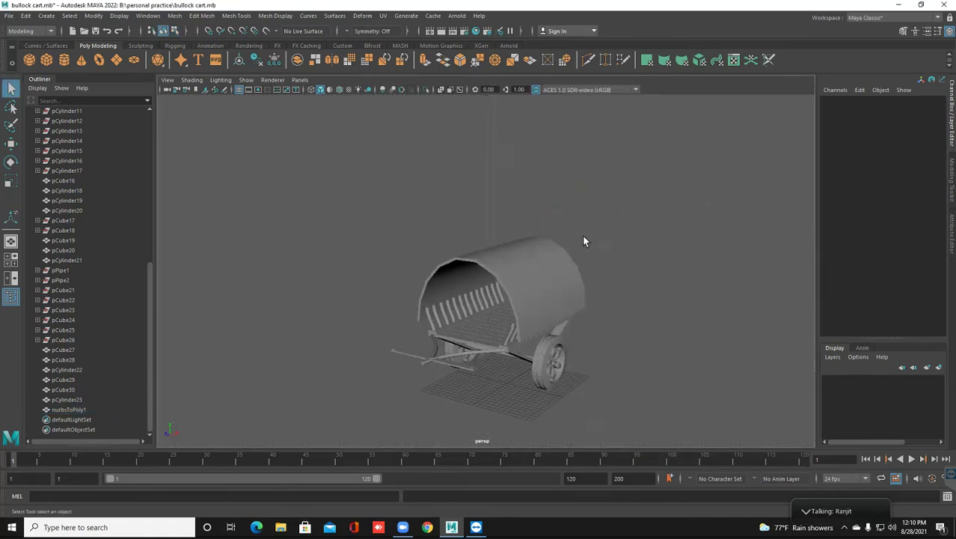
pyautogui.keyDown('alt'); pyautogui.moveTo(623, 198); pyautogui.dragTo(565, 247); pyautogui.keyUp('alt')
pyautogui.scroll(5, 533, 264)
pyautogui.keyDown('alt'); pyautogui.moveTo(559, 290); pyautogui.dragTo(523, 307); pyautogui.keyUp('alt')
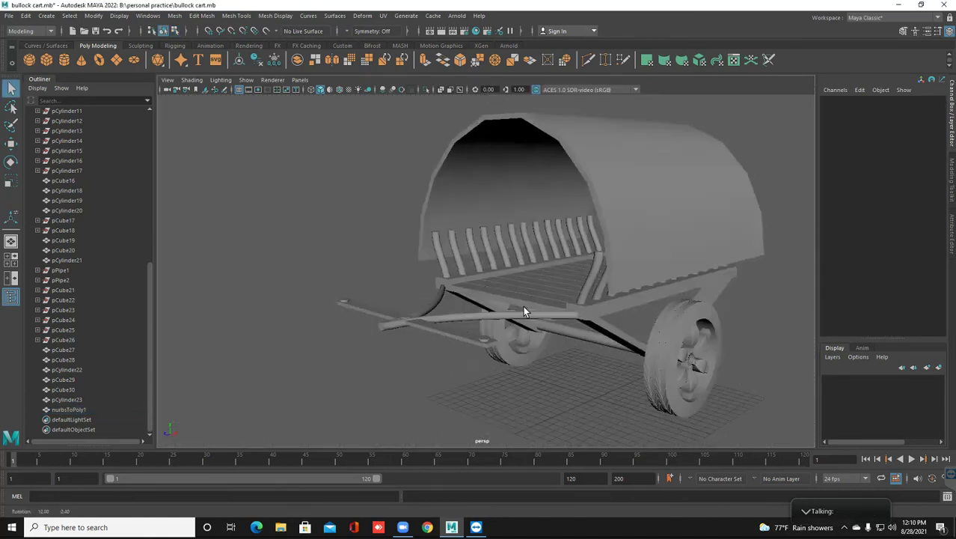
pyautogui.scroll(-3, 523, 309)
pyautogui.keyDown('alt'); pyautogui.moveTo(521, 314); pyautogui.dragTo(527, 334, button='middle'); pyautogui.keyUp('alt')
pyautogui.keyDown('alt'); pyautogui.moveTo(527, 338); pyautogui.dragTo(566, 260); pyautogui.keyUp('alt')
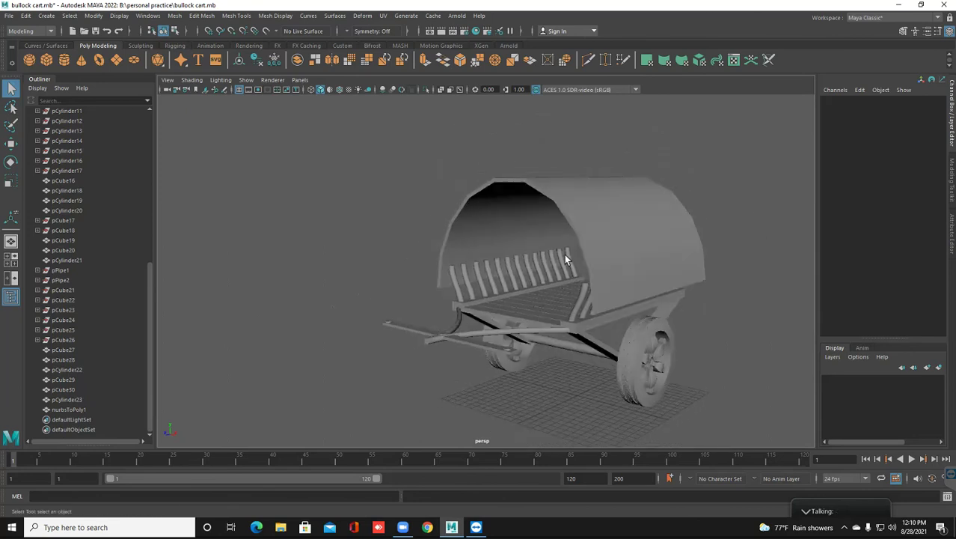
# Set the Divisions of the canopy's face extrusion to 2.
pyautogui.click(602, 217)
pyautogui.press('f')
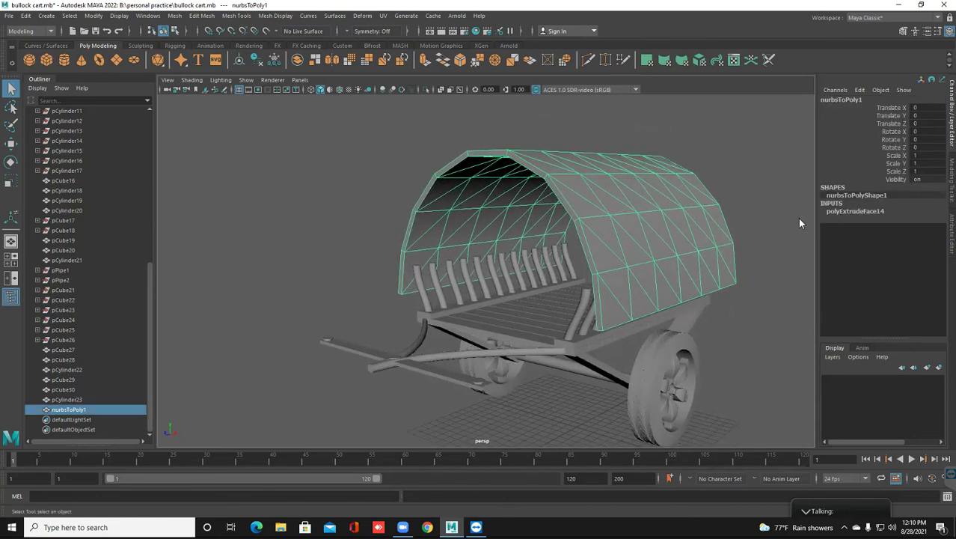
pyautogui.click(788, 220)
pyautogui.click(681, 204)
pyautogui.click(838, 211)
pyautogui.scroll(-3, 708, 241)
pyautogui.keyDown('alt'); pyautogui.moveTo(709, 241); pyautogui.dragTo(811, 277); pyautogui.keyUp('alt')
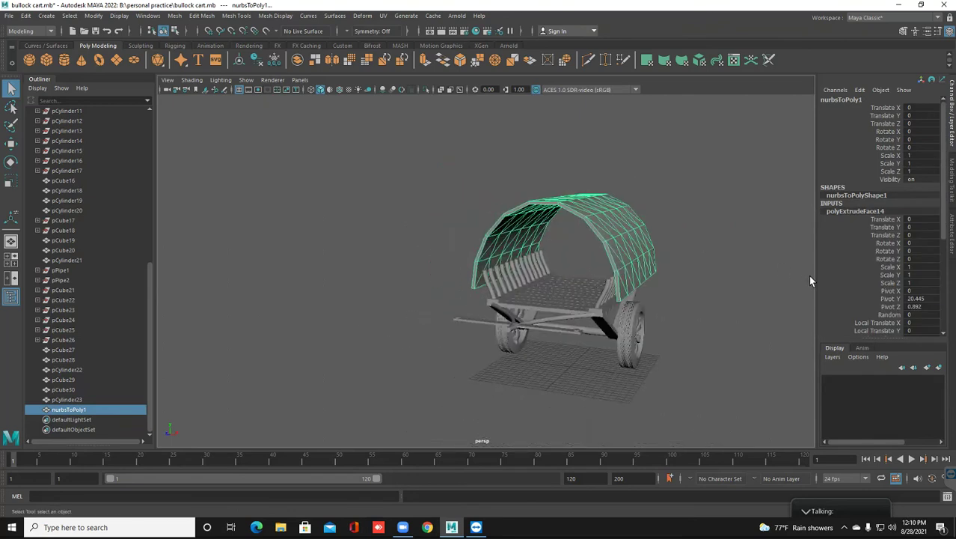
pyautogui.scroll(-2, 872, 298)
pyautogui.scroll(-4, 871, 297)
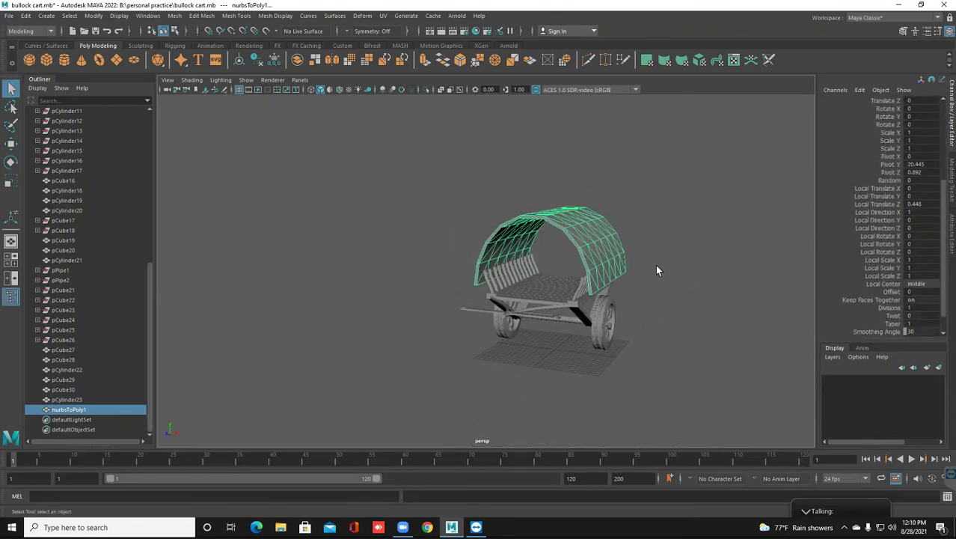
pyautogui.click(883, 308)
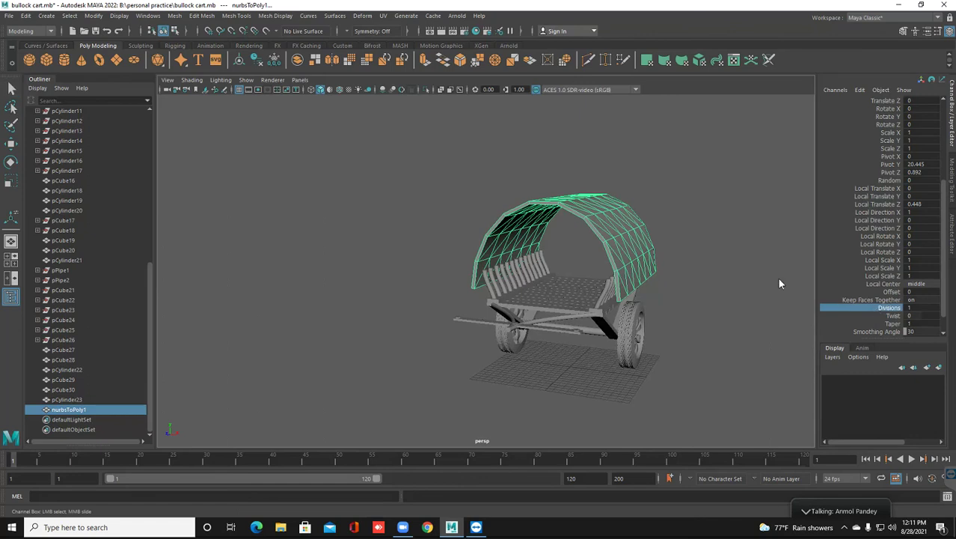
pyautogui.moveTo(741, 264); pyautogui.dragTo(743, 264, button='middle')
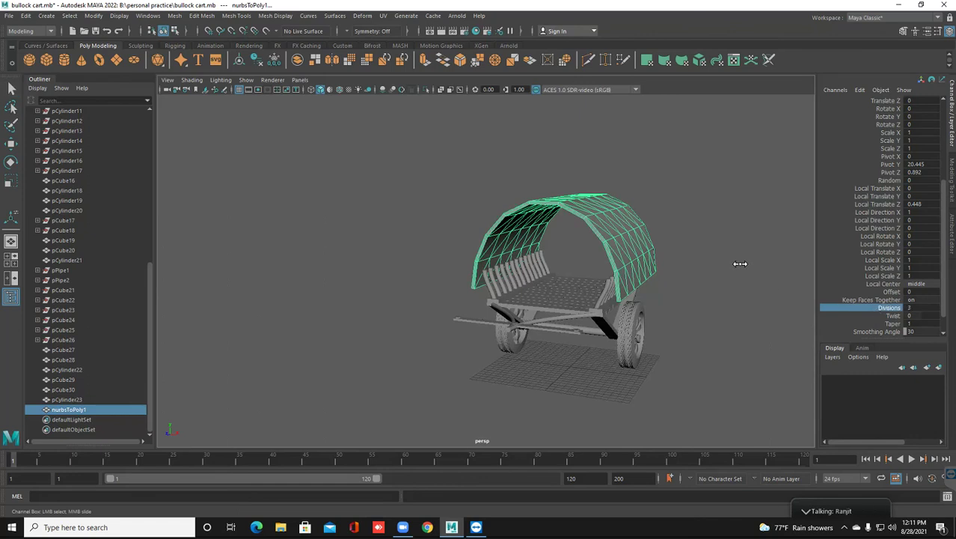
# Inspect the canopy's subdivided rim up close and the whole cart from the front and side, clearing the selection.
pyautogui.scroll(3, 724, 267)
pyautogui.scroll(-1, 704, 284)
pyautogui.keyDown('alt'); pyautogui.moveTo(699, 288); pyautogui.dragTo(689, 303, button='middle'); pyautogui.keyUp('alt')
pyautogui.keyDown('alt'); pyautogui.moveTo(690, 303); pyautogui.dragTo(656, 294); pyautogui.keyUp('alt')
pyautogui.scroll(3, 665, 295)
pyautogui.keyDown('alt'); pyautogui.moveTo(621, 294); pyautogui.dragTo(643, 294, button='middle'); pyautogui.keyUp('alt')
pyautogui.scroll(-2, 593, 314)
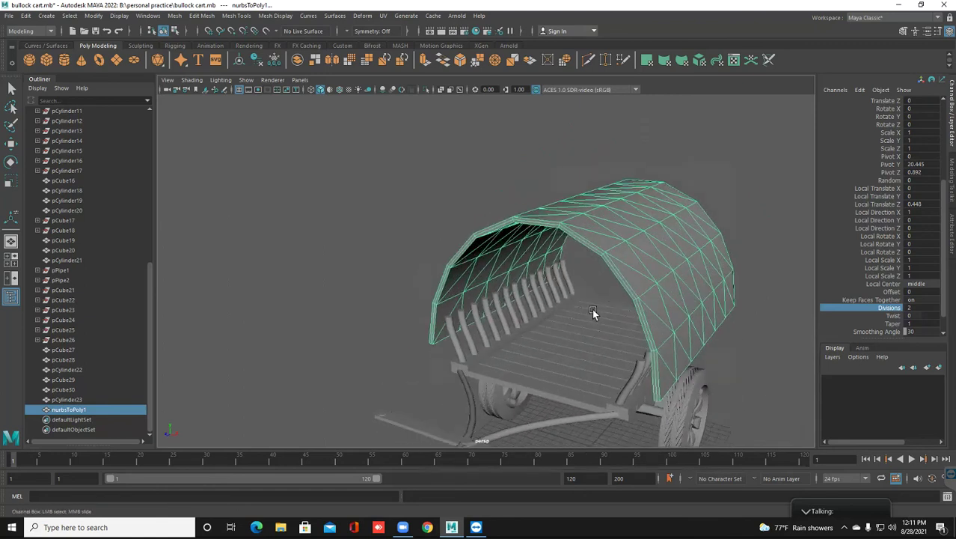
pyautogui.scroll(-2, 551, 298)
pyautogui.keyDown('alt'); pyautogui.moveTo(553, 304); pyautogui.dragTo(673, 293); pyautogui.keyUp('alt')
pyautogui.click(674, 293)
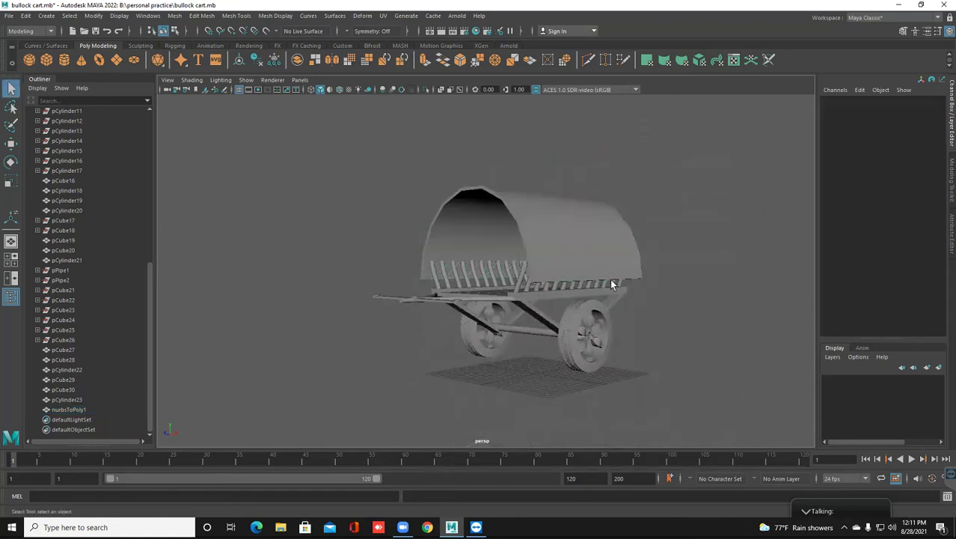
pyautogui.scroll(-2, 583, 292)
pyautogui.keyDown('alt'); pyautogui.moveTo(584, 291); pyautogui.dragTo(568, 292); pyautogui.keyUp('alt')
pyautogui.scroll(2, 567, 291)
pyautogui.keyDown('alt'); pyautogui.moveTo(568, 291); pyautogui.dragTo(568, 255, button='middle'); pyautogui.keyUp('alt')
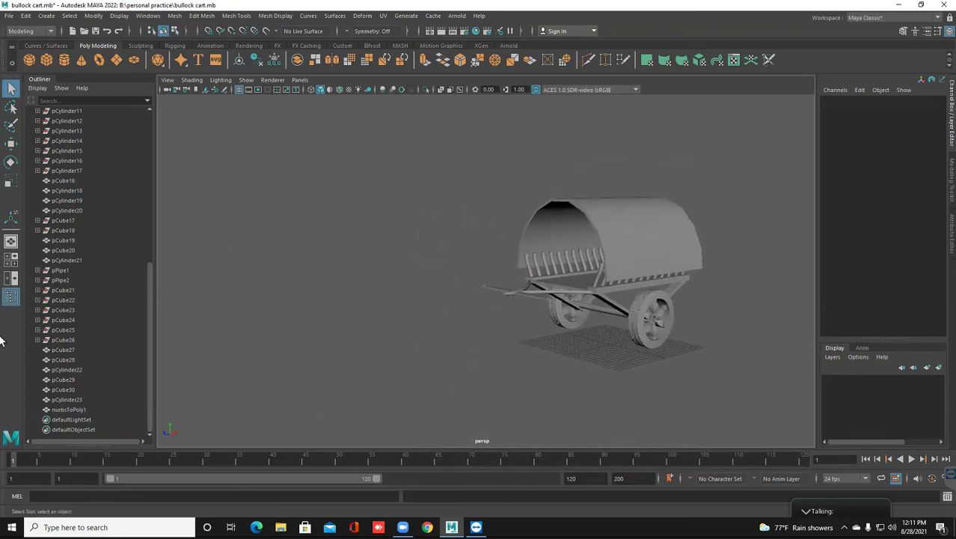
# Hide the Outliner and clean up all cart parts together by deleting history, freezing transformations and centering pivots.
pyautogui.click(11, 297)
pyautogui.moveTo(342, 326)
pyautogui.keyDown('alt'); pyautogui.mouseDown()
pyautogui.moveTo(380, 307)
pyautogui.moveTo(371, 320)
pyautogui.moveTo(344, 314)
pyautogui.mouseUp(); pyautogui.keyUp('alt')
pyautogui.scroll(-2, 386, 315)
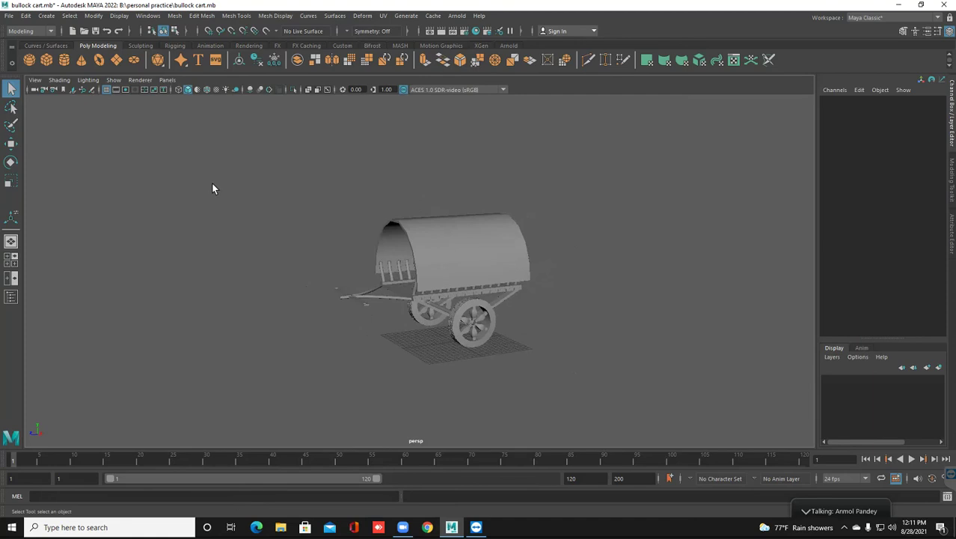
pyautogui.moveTo(205, 170); pyautogui.dragTo(609, 352)
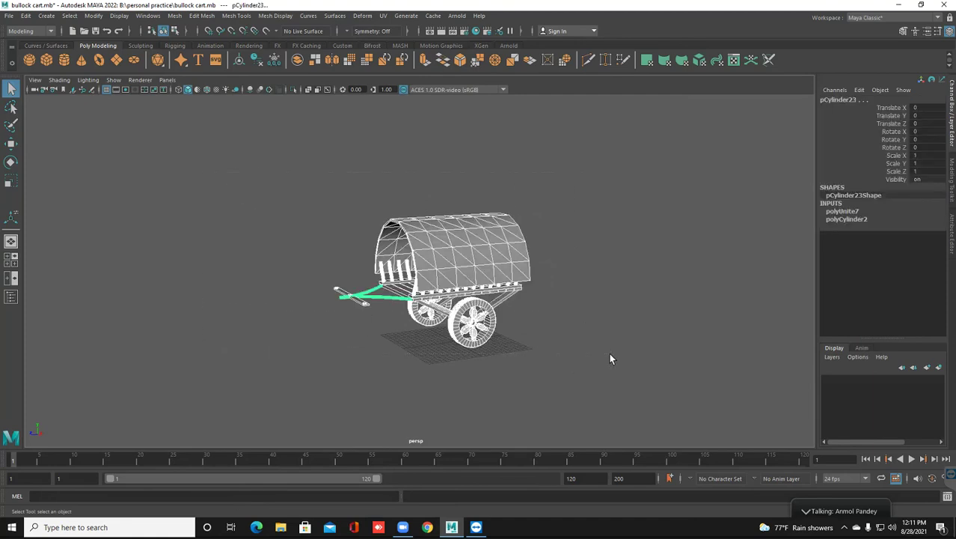
pyautogui.click(255, 60)
pyautogui.click(273, 60)
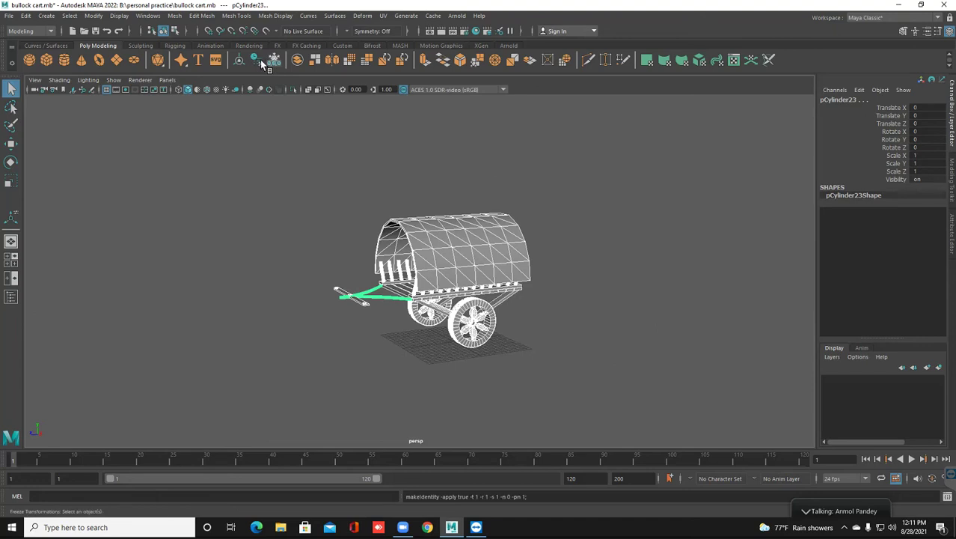
pyautogui.click(255, 61)
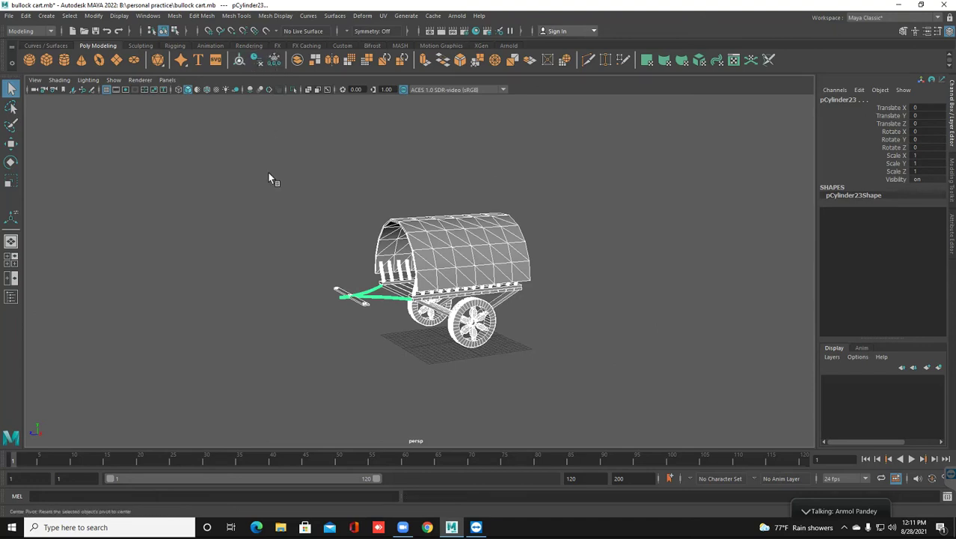
pyautogui.keyDown('alt'); pyautogui.moveTo(277, 212); pyautogui.dragTo(291, 217); pyautogui.keyUp('alt')
# Show the Outliner again, clear the selection and save the bullock cart scene.
pyautogui.click(11, 298)
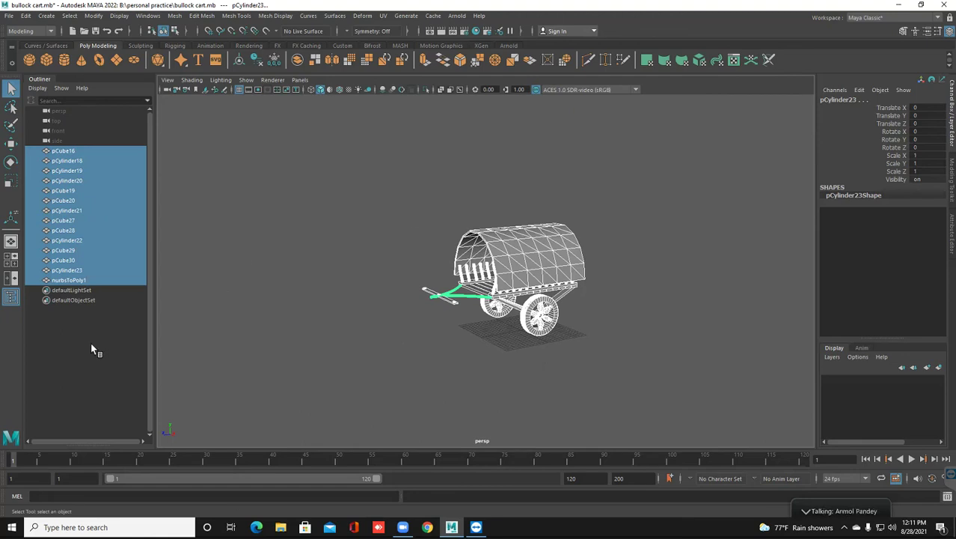
pyautogui.click(410, 292)
pyautogui.scroll(5, 410, 288)
pyautogui.keyDown('alt'); pyautogui.moveTo(409, 288); pyautogui.dragTo(442, 324); pyautogui.keyUp('alt')
pyautogui.scroll(-4, 385, 301)
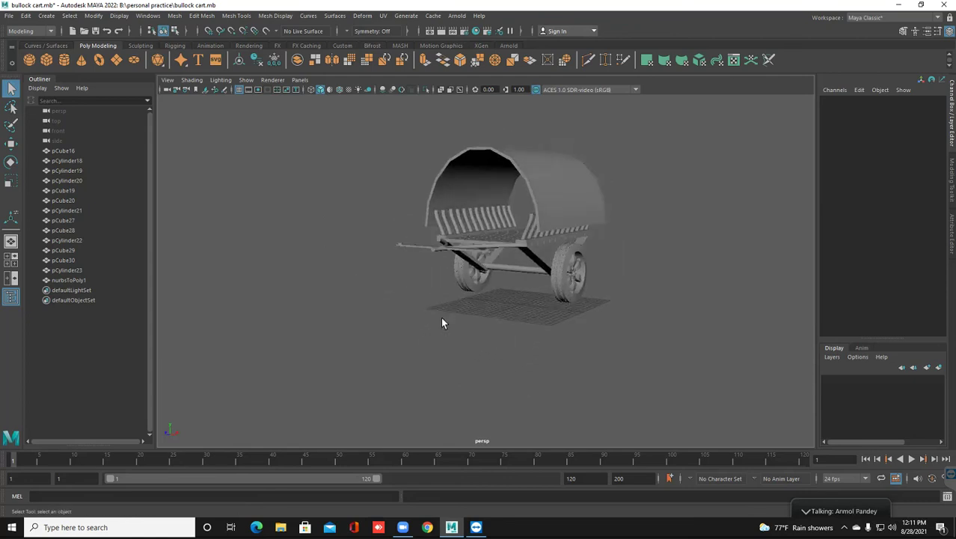
pyautogui.hotkey('ctrl', 's')
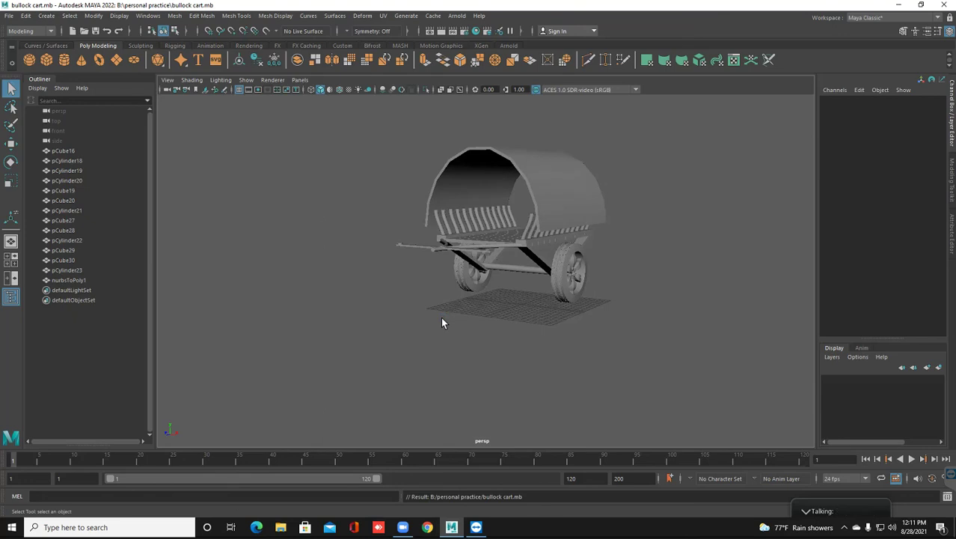
# Assign a new Phong material to the cart bed's planks and frame, pCube30 and pCube29.
pyautogui.keyDown('alt'); pyautogui.moveTo(435, 262); pyautogui.dragTo(479, 257); pyautogui.keyUp('alt')
pyautogui.click(507, 271)
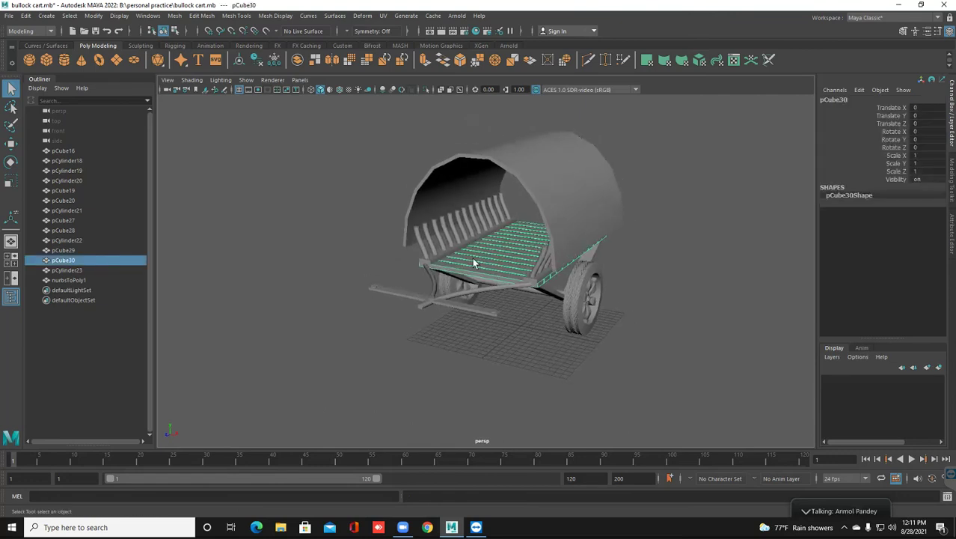
pyautogui.keyDown('shift'); pyautogui.click(441, 259); pyautogui.keyUp('shift')
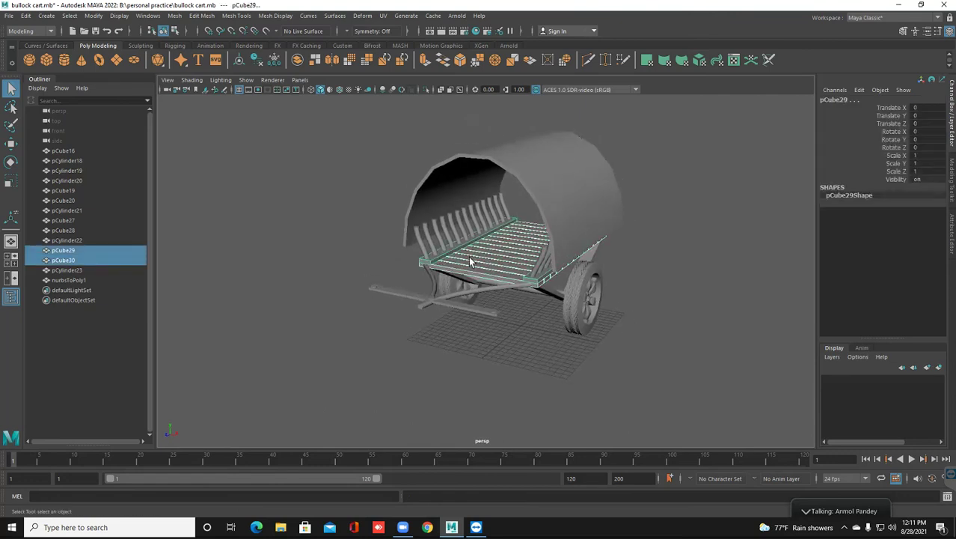
pyautogui.moveTo(473, 254); pyautogui.dragTo(475, 508, button='right')
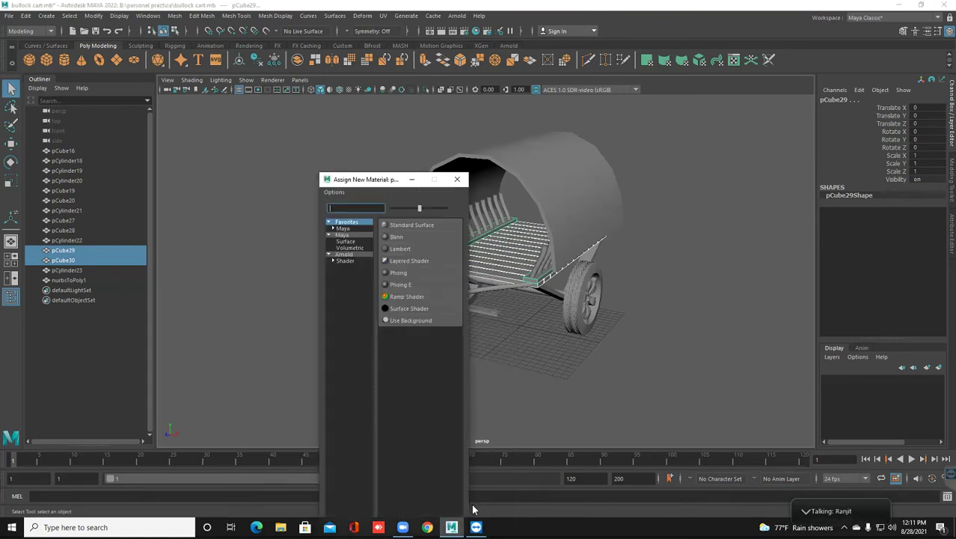
pyautogui.click(402, 274)
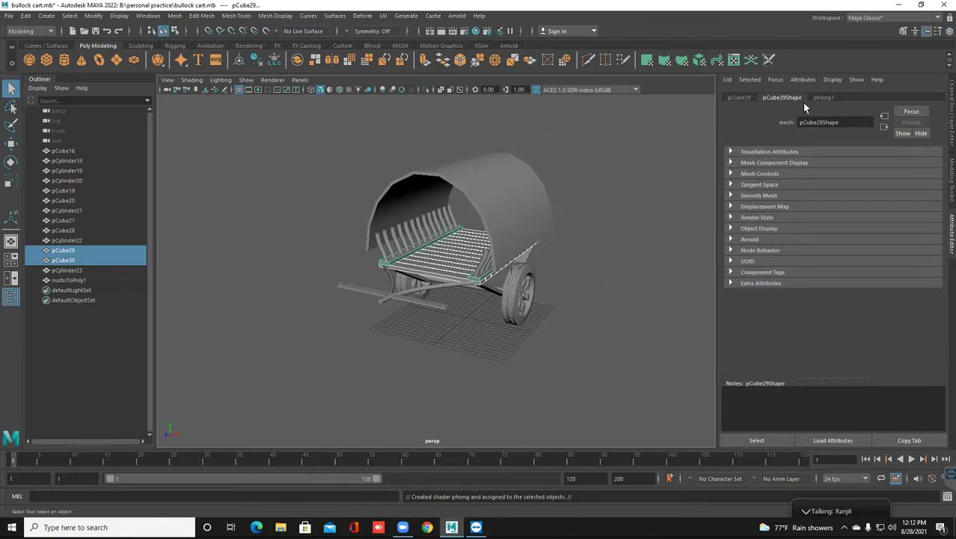
# Connect a File texture to the Color attribute of the cart bed's phong1 material.
pyautogui.click(822, 98)
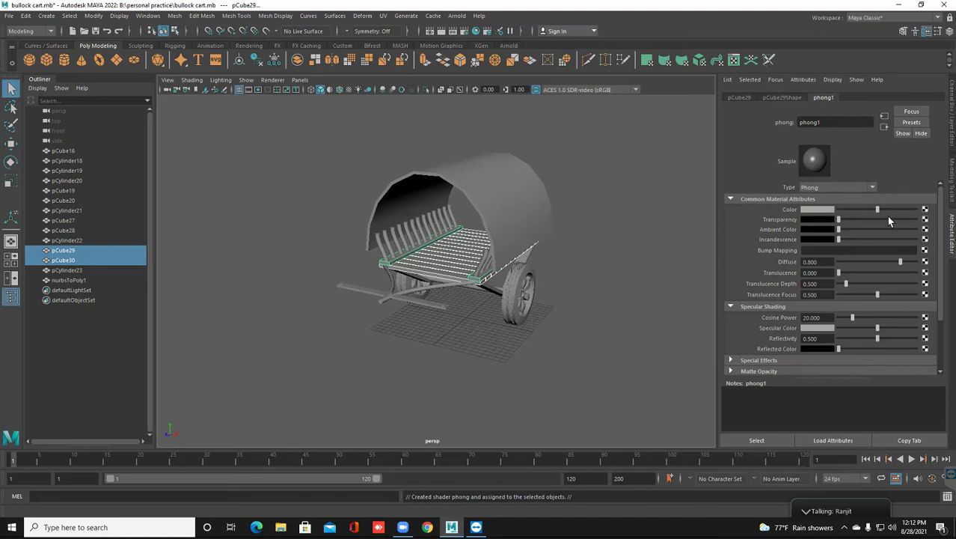
pyautogui.click(823, 210)
pyautogui.click(925, 210)
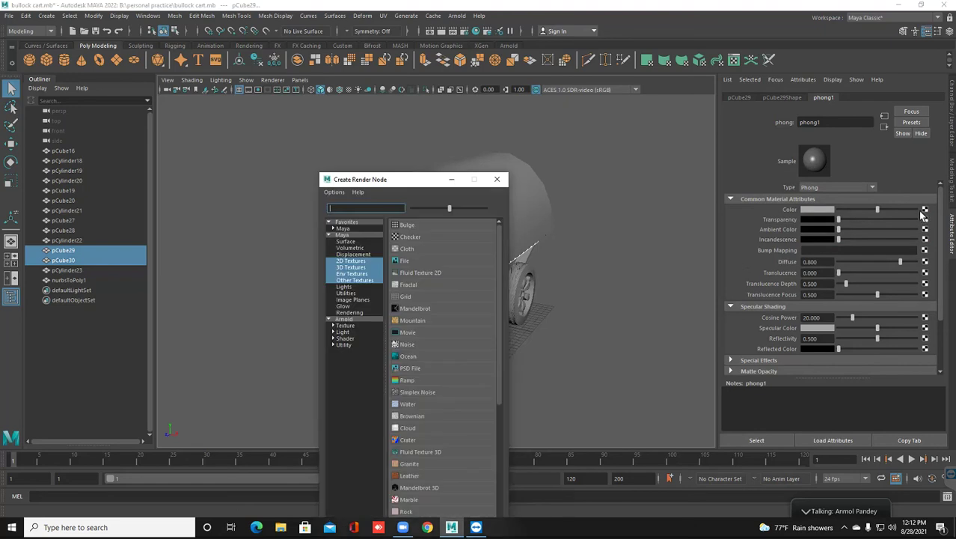
pyautogui.click(472, 259)
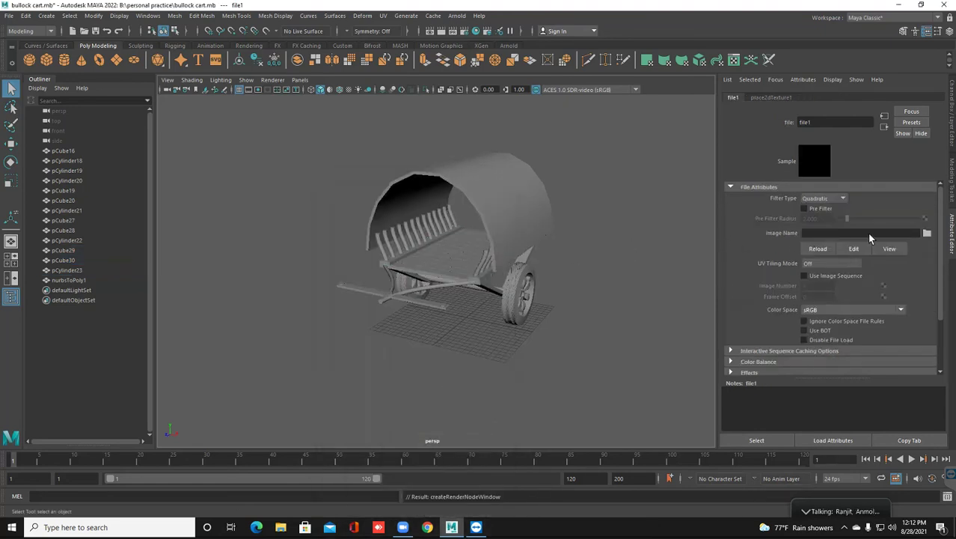
# Load the wood image images.jpg from B:\color\wood into the file1 texture node.
pyautogui.click(927, 233)
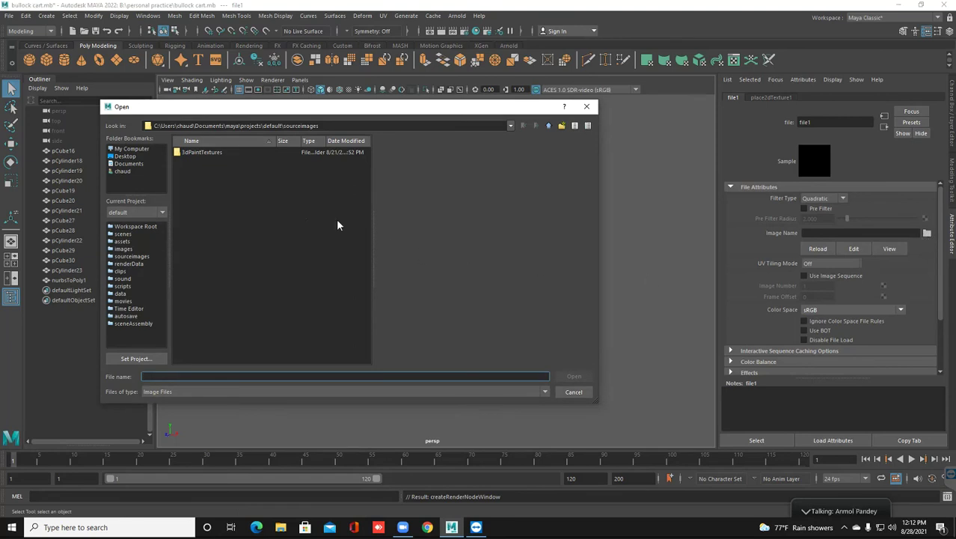
pyautogui.click(132, 149)
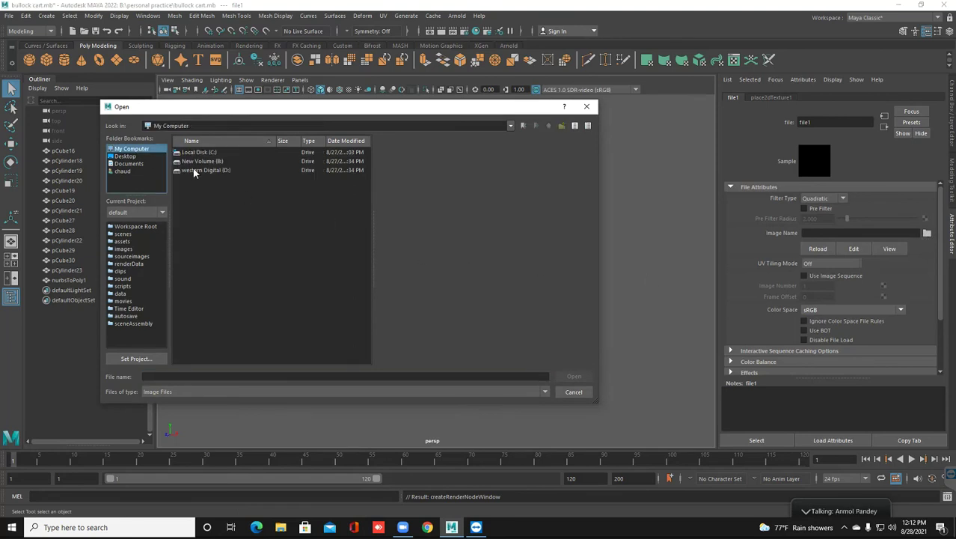
pyautogui.doubleClick(213, 166)
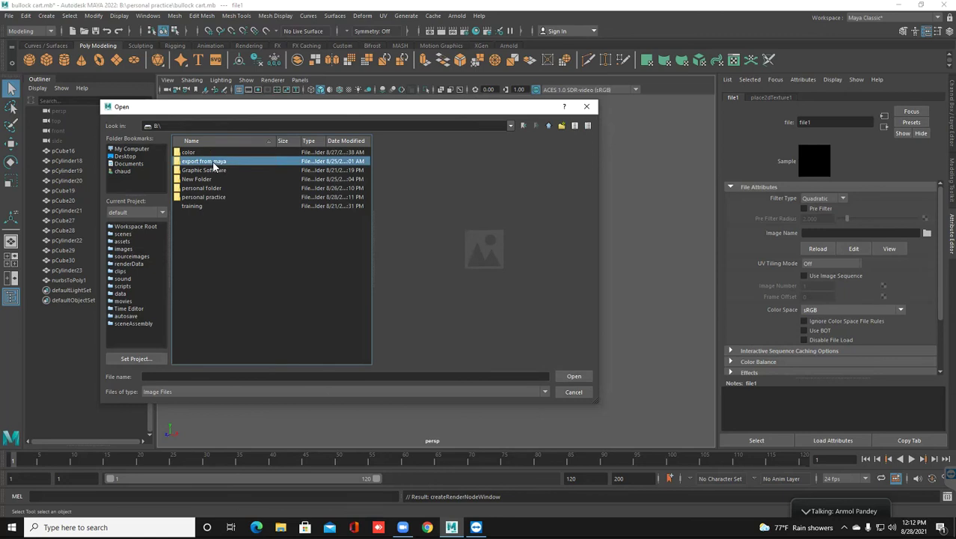
pyautogui.doubleClick(196, 153)
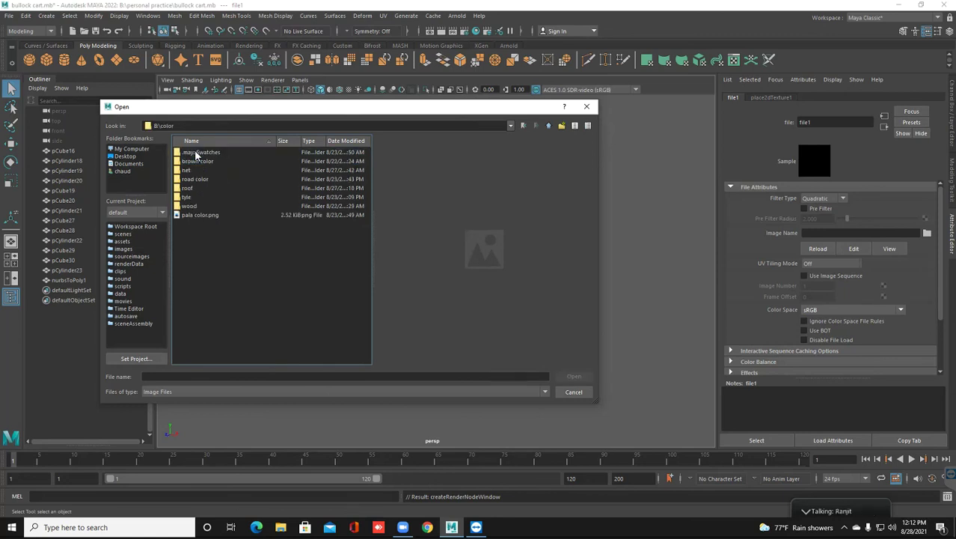
pyautogui.doubleClick(188, 206)
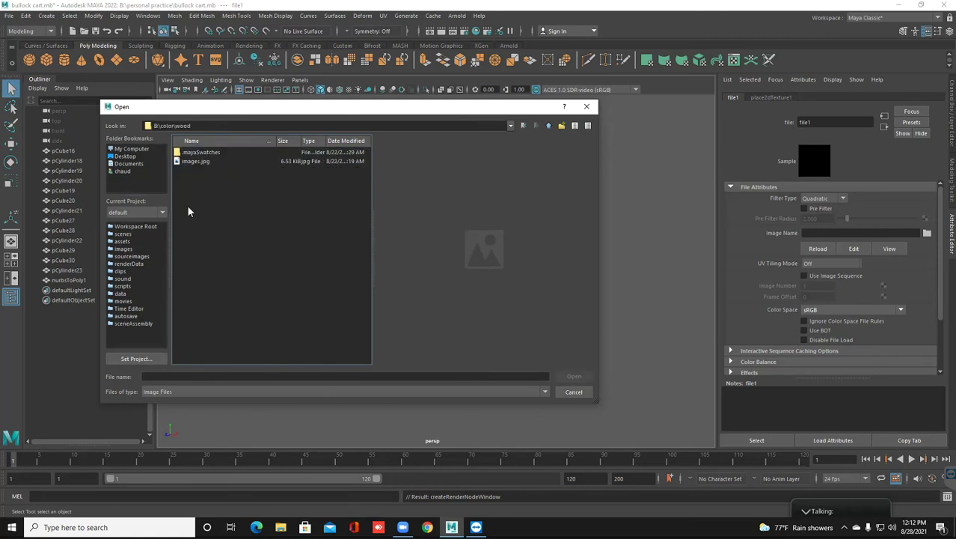
pyautogui.click(193, 162)
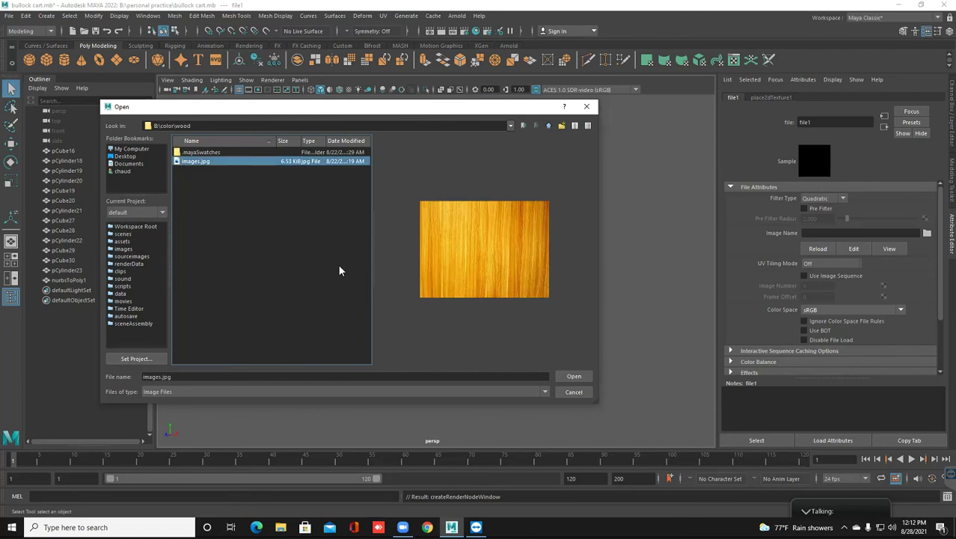
pyautogui.press('Return')
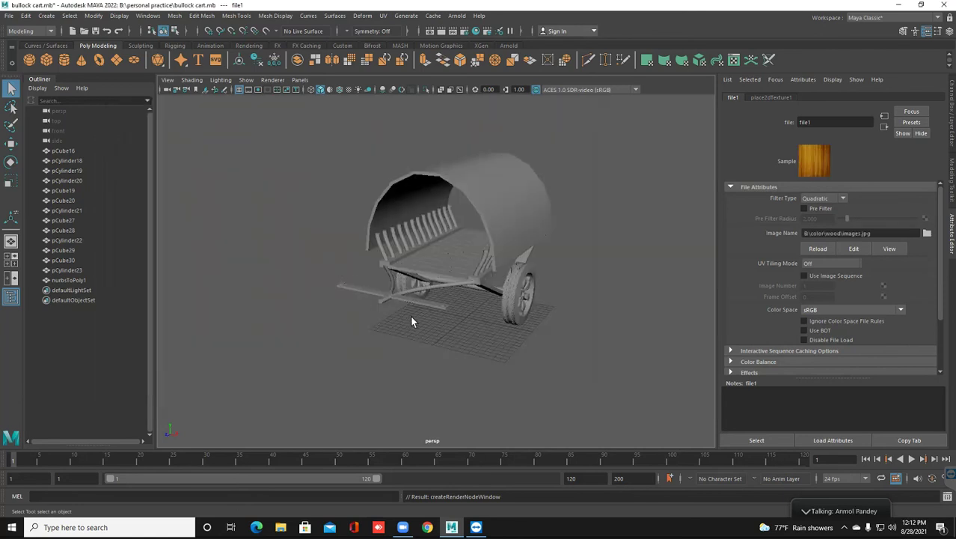
# Turn on textured display in the perspective view and inspect the wood texture on the cart bed up close.
pyautogui.scroll(10, 410, 322)
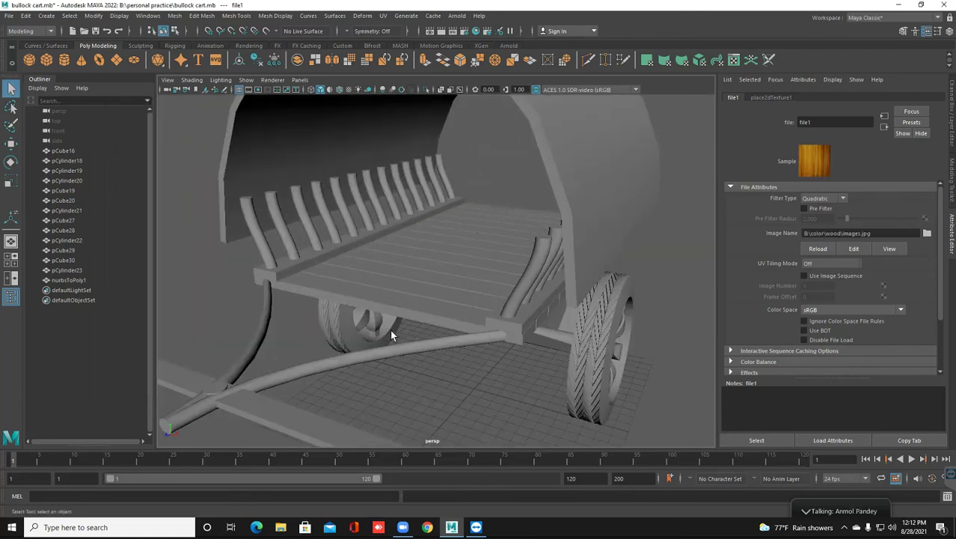
pyautogui.keyDown('alt'); pyautogui.moveTo(394, 328); pyautogui.dragTo(390, 331, button='middle'); pyautogui.keyUp('alt')
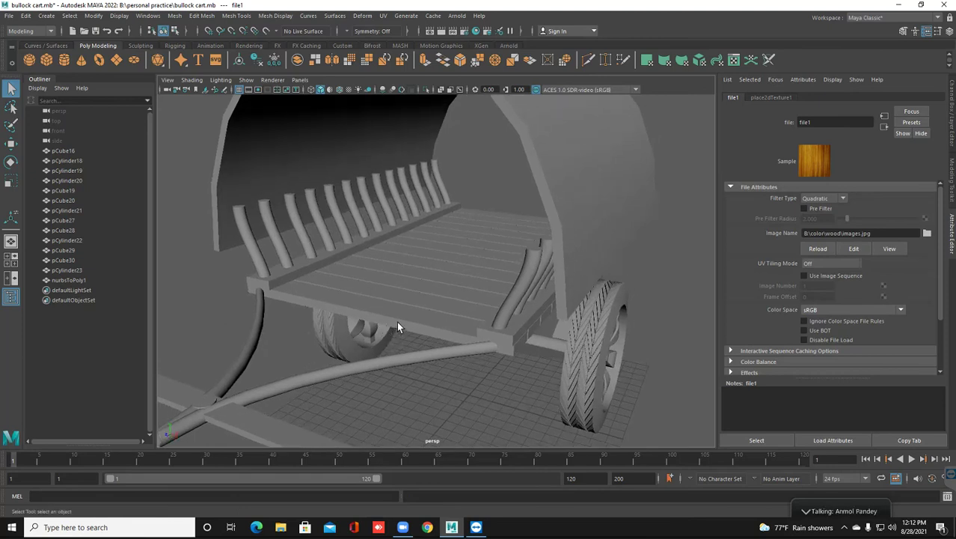
pyautogui.click(346, 86)
pyautogui.keyDown('alt'); pyautogui.moveTo(409, 255); pyautogui.dragTo(427, 326); pyautogui.keyUp('alt')
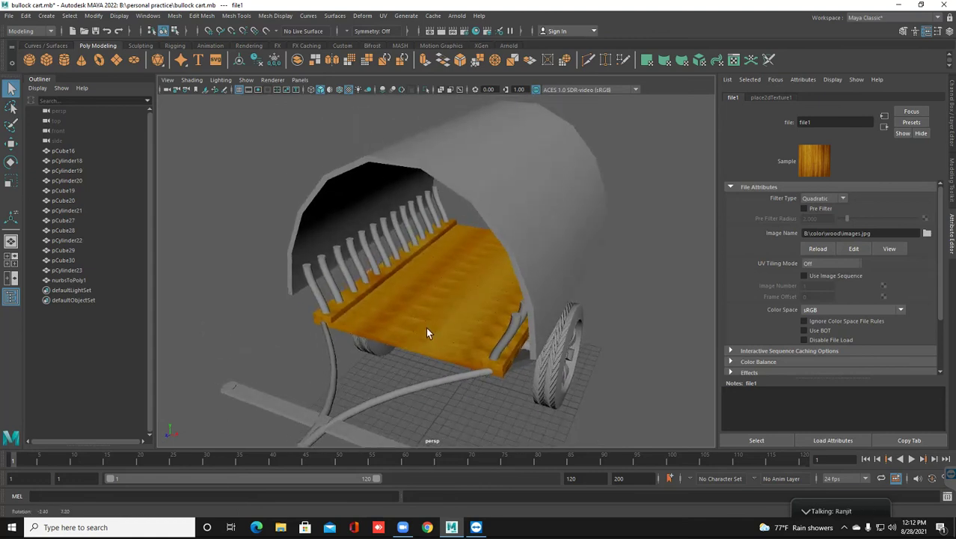
pyautogui.scroll(5, 427, 326)
pyautogui.keyDown('alt'); pyautogui.moveTo(428, 327); pyautogui.dragTo(612, 250, button='middle'); pyautogui.keyUp('alt')
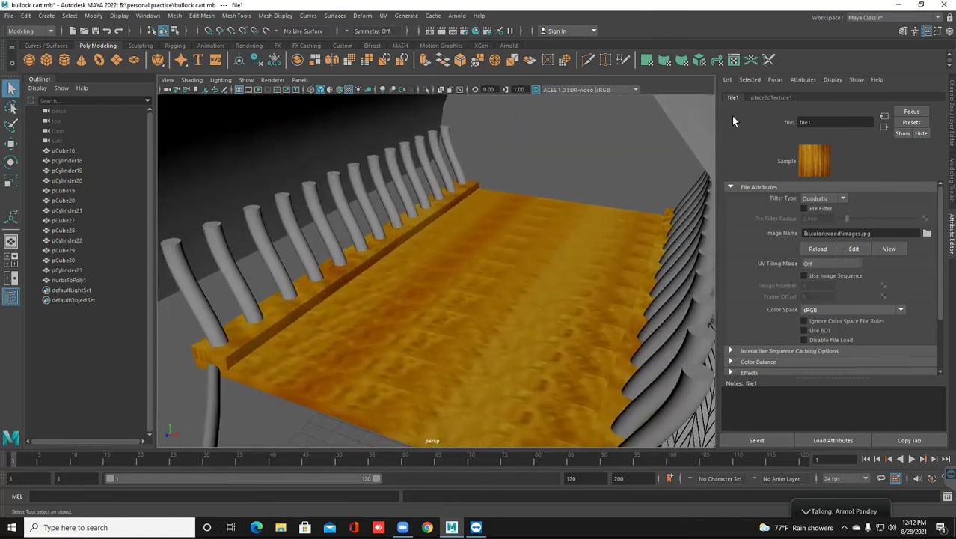
# Set the wood texture's Repeat UV to 2 in both directions in its place2dTexture1 node.
pyautogui.click(756, 96)
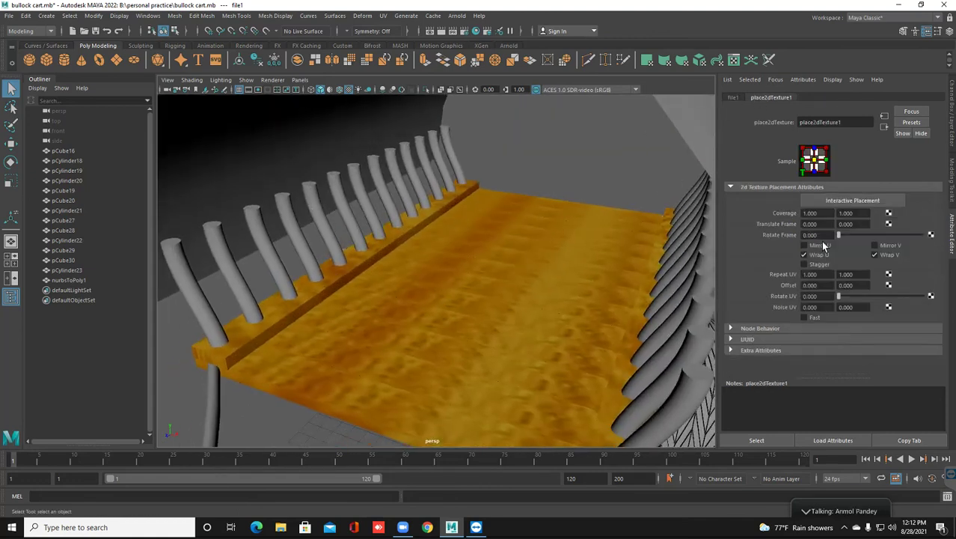
pyautogui.click(806, 275)
pyautogui.write('2')
pyautogui.press('Return')
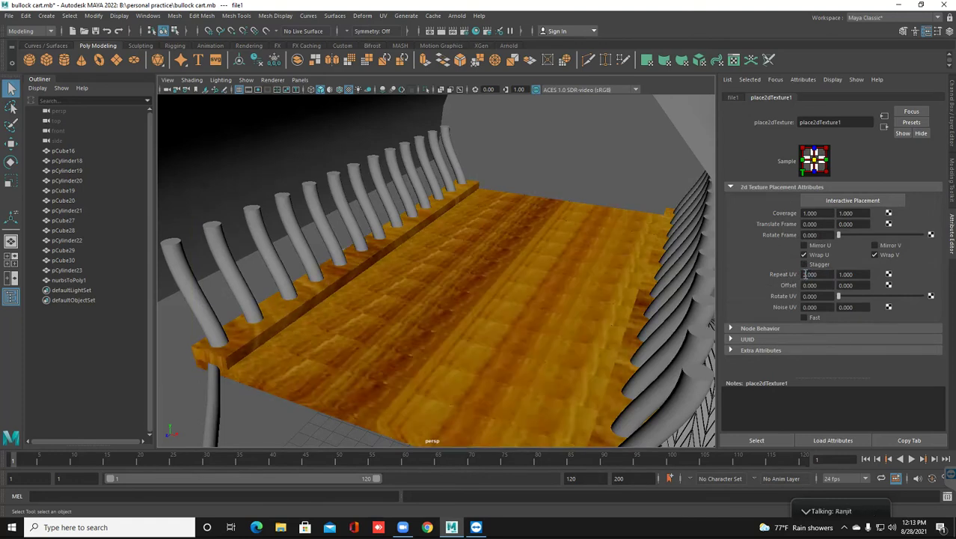
pyautogui.click(860, 274)
pyautogui.write('2')
pyautogui.press('Return')
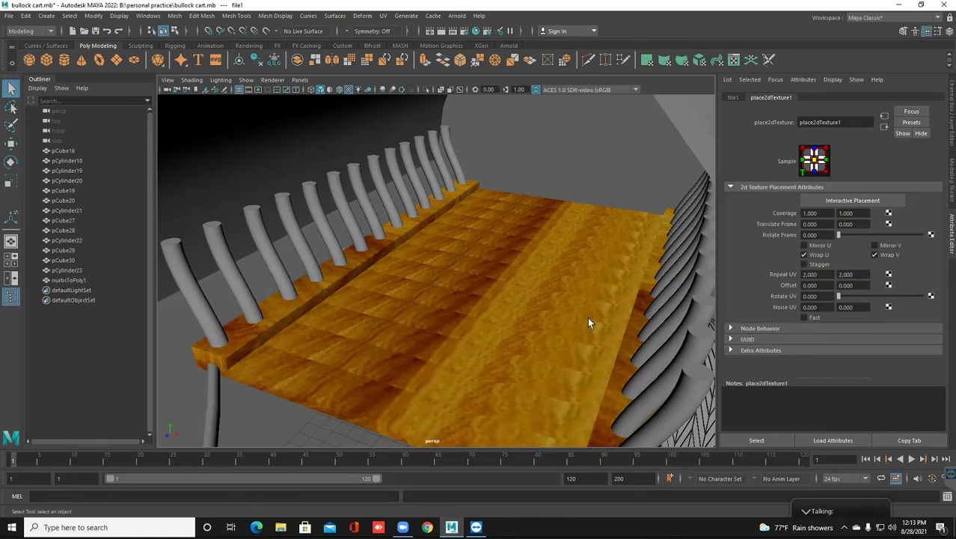
# Set the wood texture's Repeat UV to 20 in both U and V.
pyautogui.moveTo(830, 274); pyautogui.dragTo(750, 274)
pyautogui.write('20')
pyautogui.press('Return')
pyautogui.moveTo(860, 275); pyautogui.dragTo(825, 283)
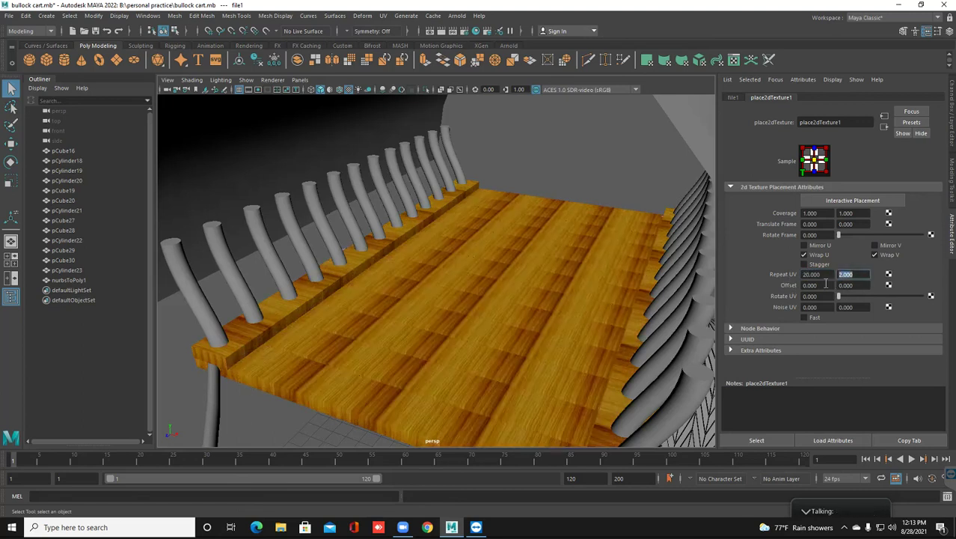
pyautogui.write('20')
pyautogui.press('Return')
# Select the curved side posts, pCylinder22, and assign them a new Phong E material.
pyautogui.keyDown('alt'); pyautogui.moveTo(595, 331); pyautogui.dragTo(488, 370); pyautogui.keyUp('alt')
pyautogui.scroll(-3, 487, 369)
pyautogui.click(407, 270)
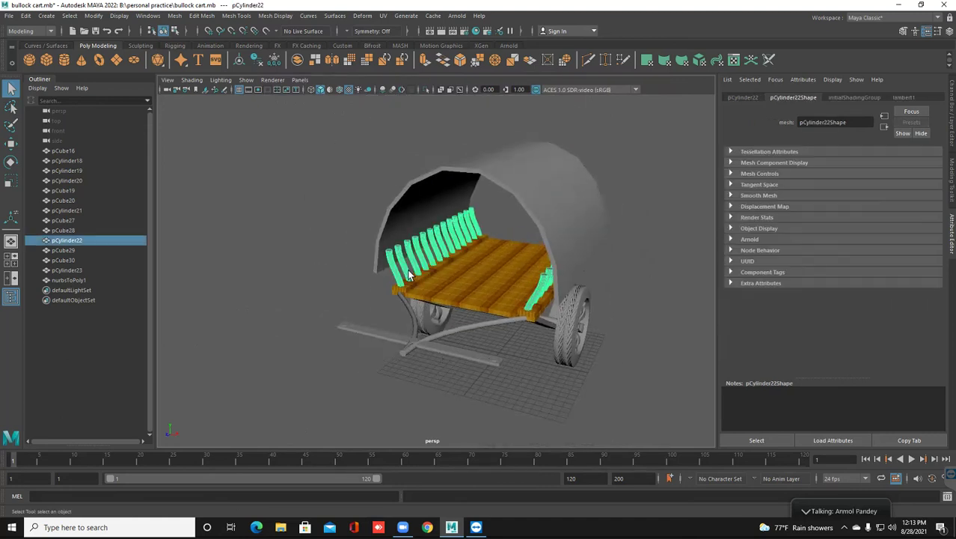
pyautogui.scroll(3, 415, 273)
pyautogui.rightClick(430, 255)
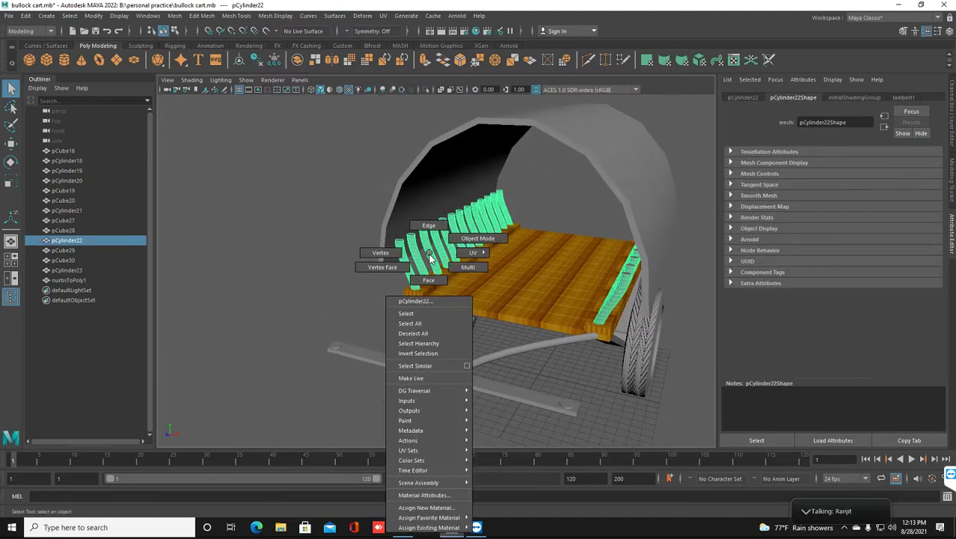
pyautogui.click(424, 508)
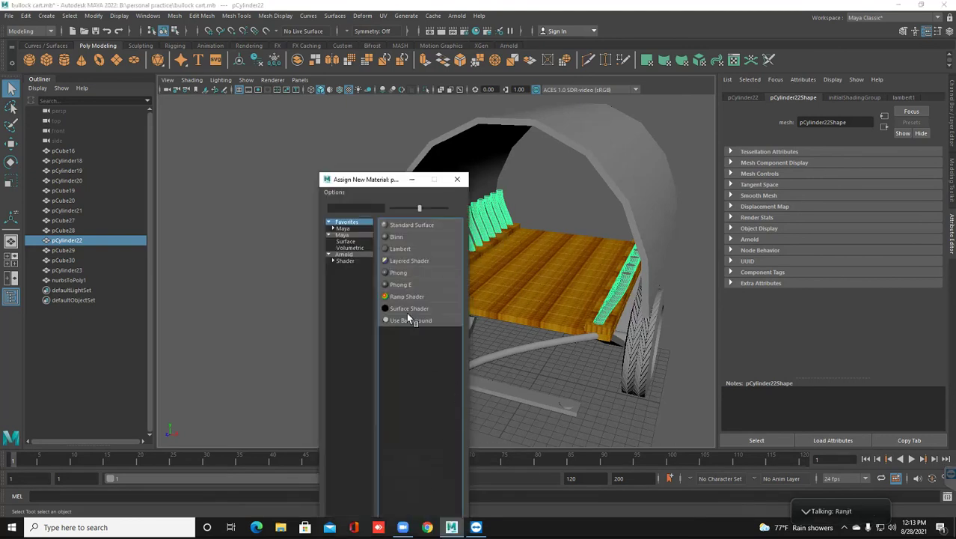
pyautogui.click(403, 285)
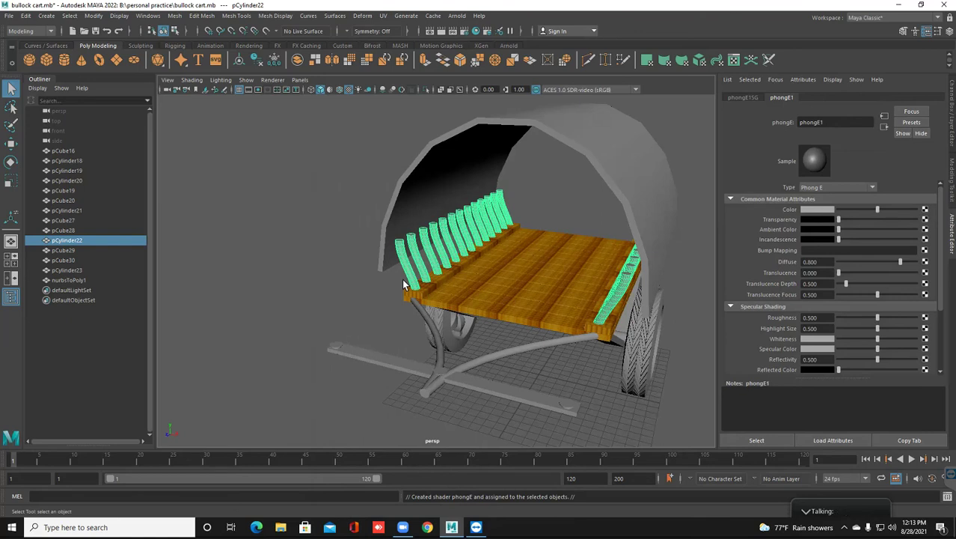
# Switch to File Explorer and open the wood color folder inside Color on New Volume (E:).
pyautogui.press('super+e')
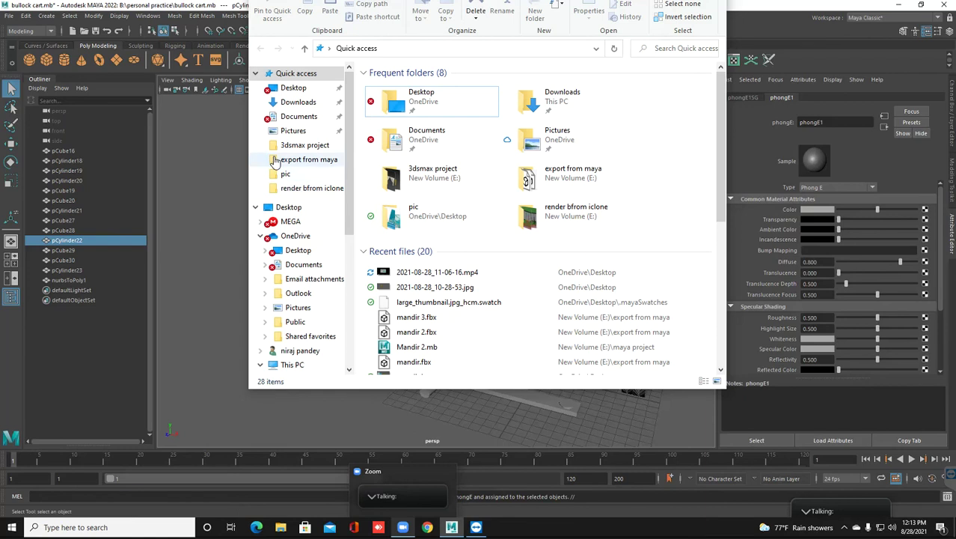
pyautogui.scroll(-4, 303, 346)
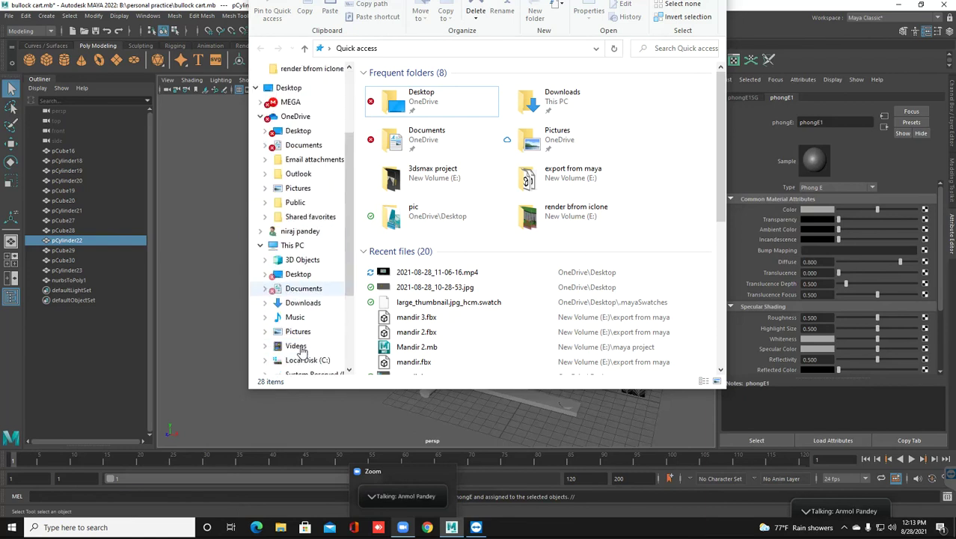
pyautogui.click(308, 340)
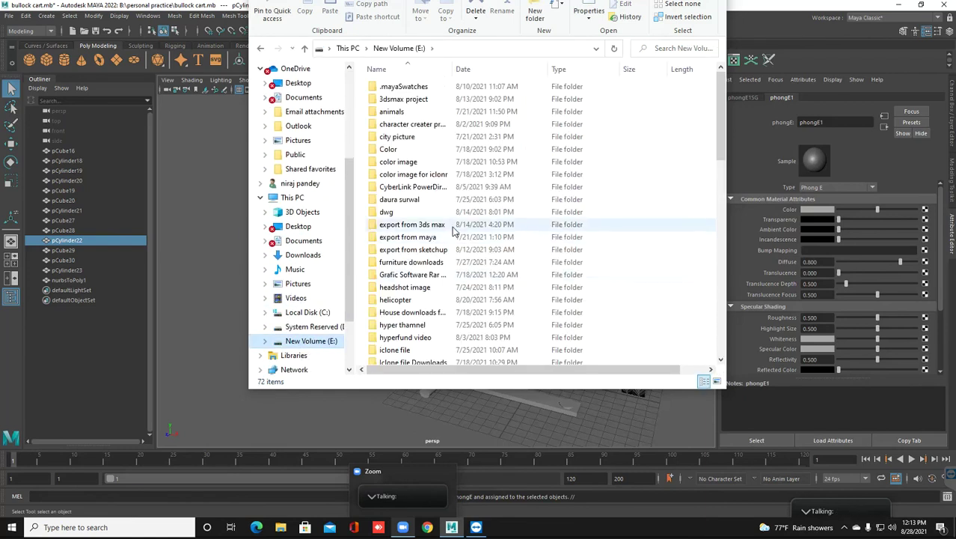
pyautogui.click(400, 151)
pyautogui.doubleClick(401, 152)
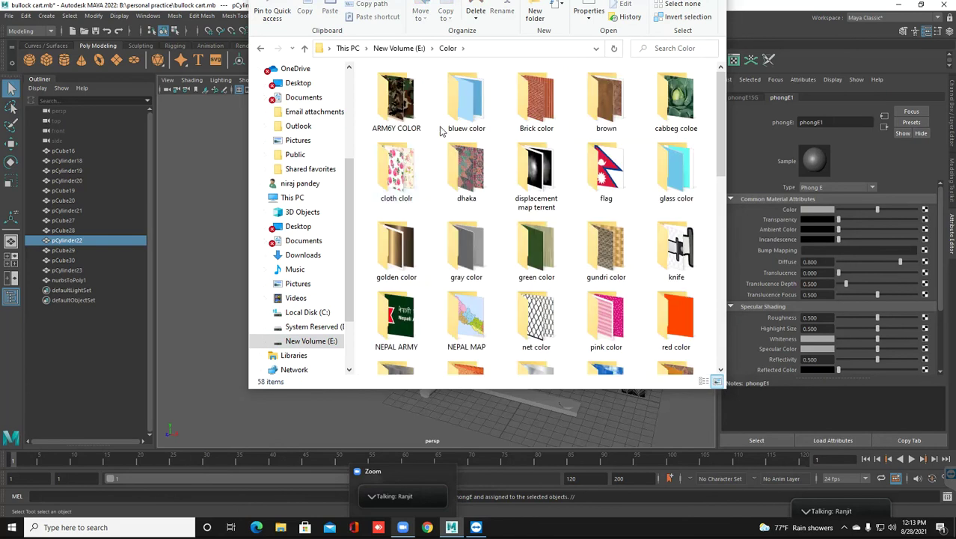
pyautogui.scroll(-10, 541, 240)
pyautogui.scroll(10, 542, 247)
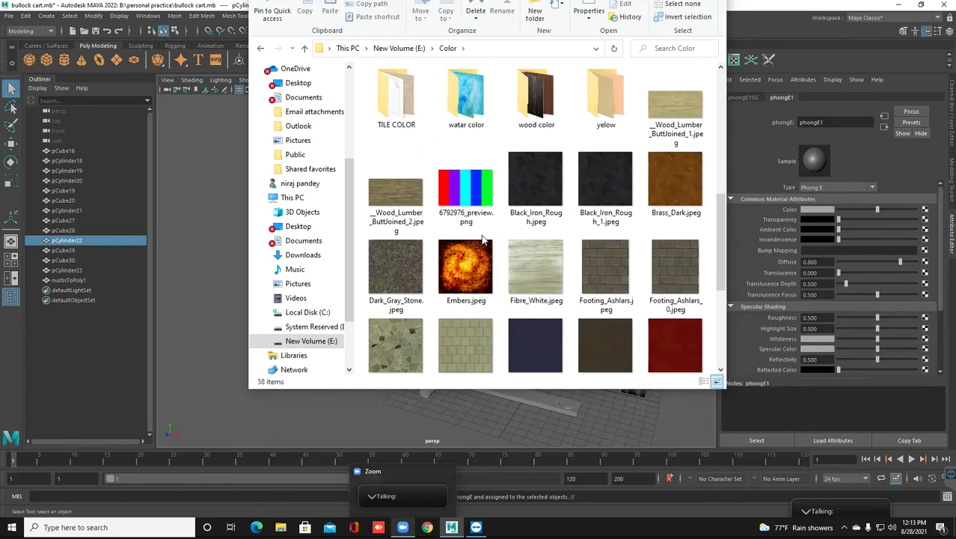
pyautogui.doubleClick(536, 126)
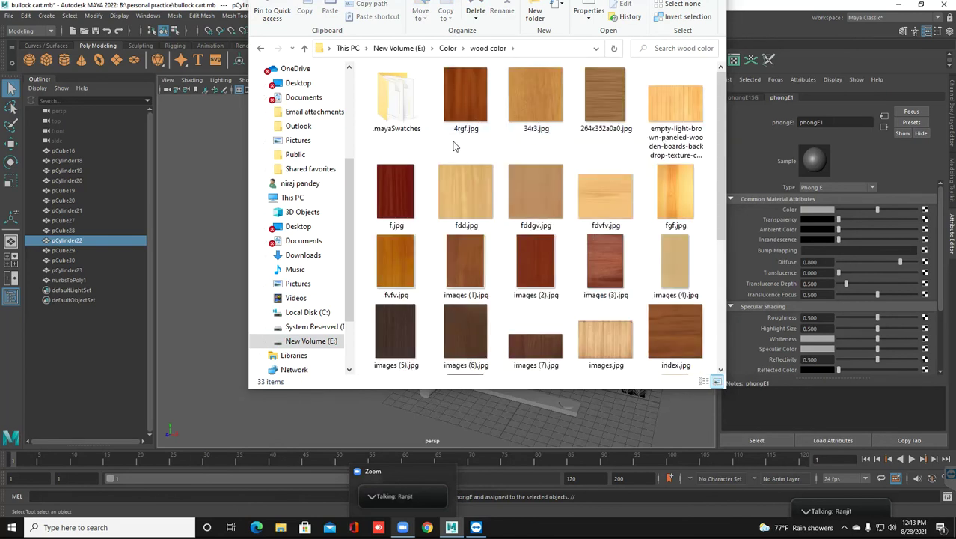
# Copy the six wood images 4rgf.jpg, 34r3.jpg, 264x352a0a0.jpg, fdd.jpg, fddgv.jpg and fdvfv.jpg.
pyautogui.moveTo(432, 110); pyautogui.dragTo(602, 185)
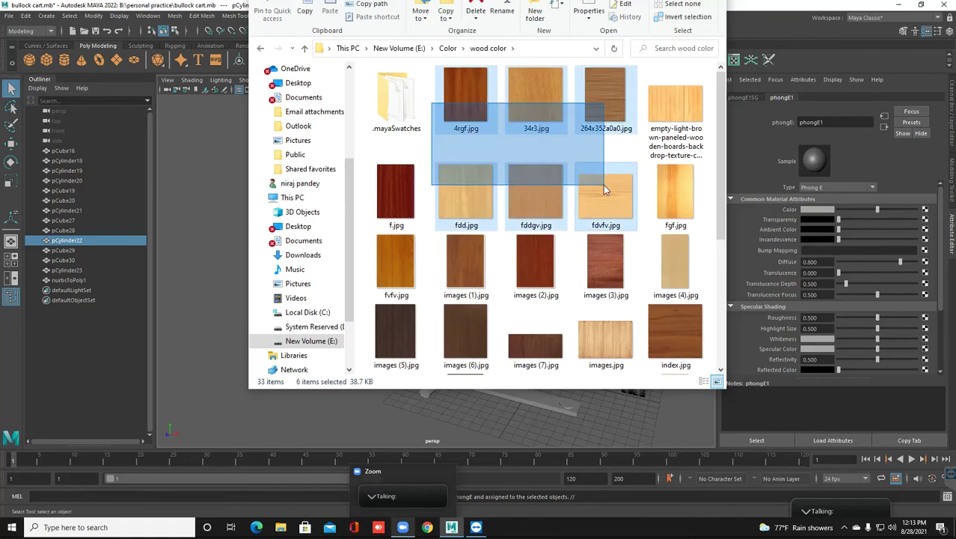
pyautogui.rightClick(523, 102)
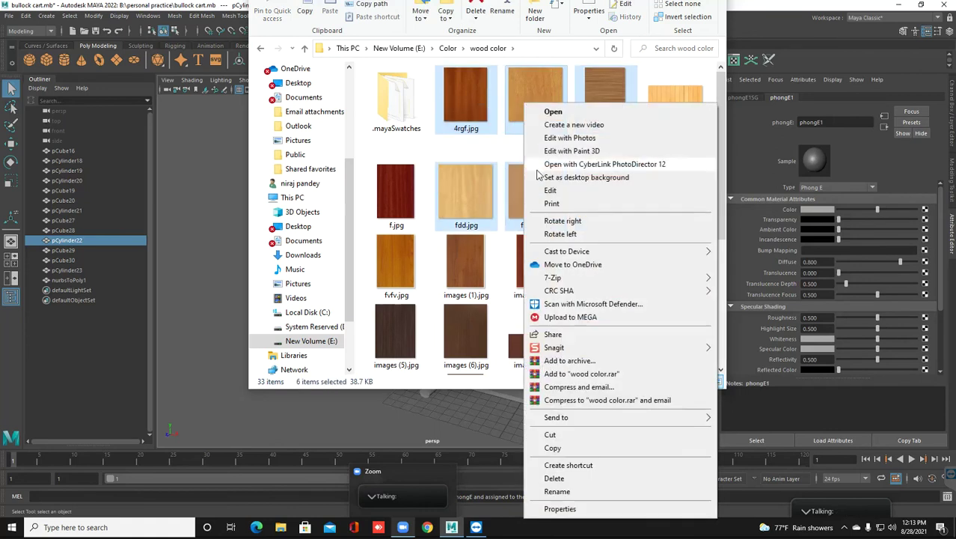
pyautogui.click(553, 448)
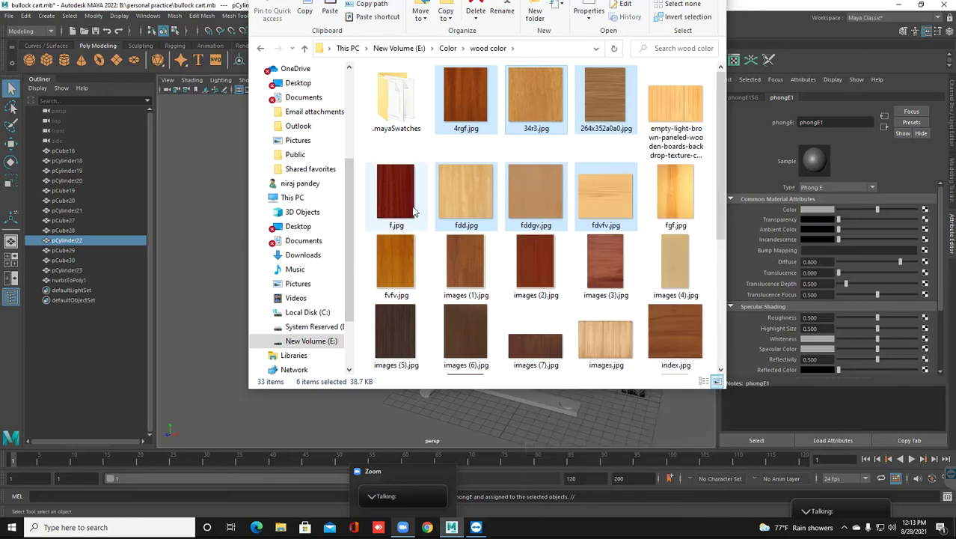
# Open another File Explorer window at the wood folder inside color on New Volume (B:).
pyautogui.click(451, 526)
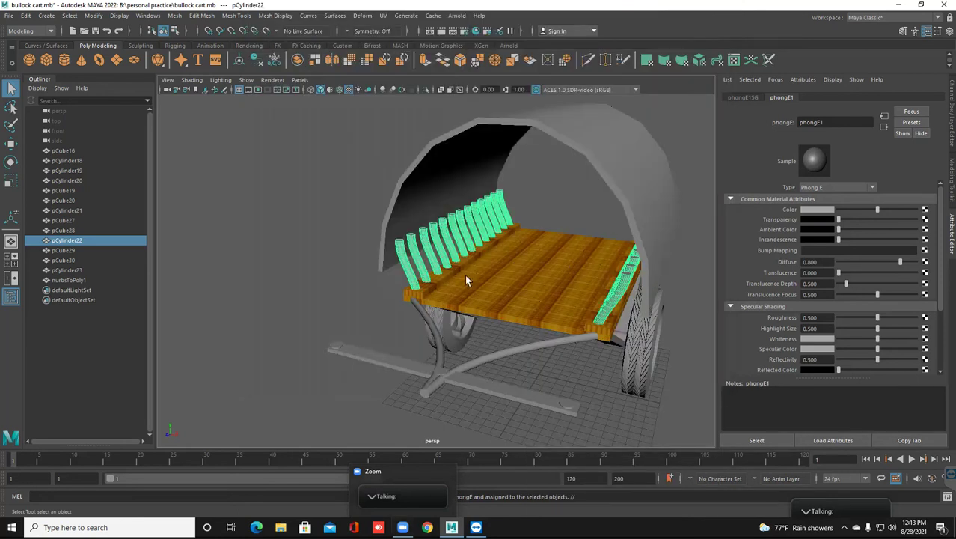
pyautogui.click(284, 524)
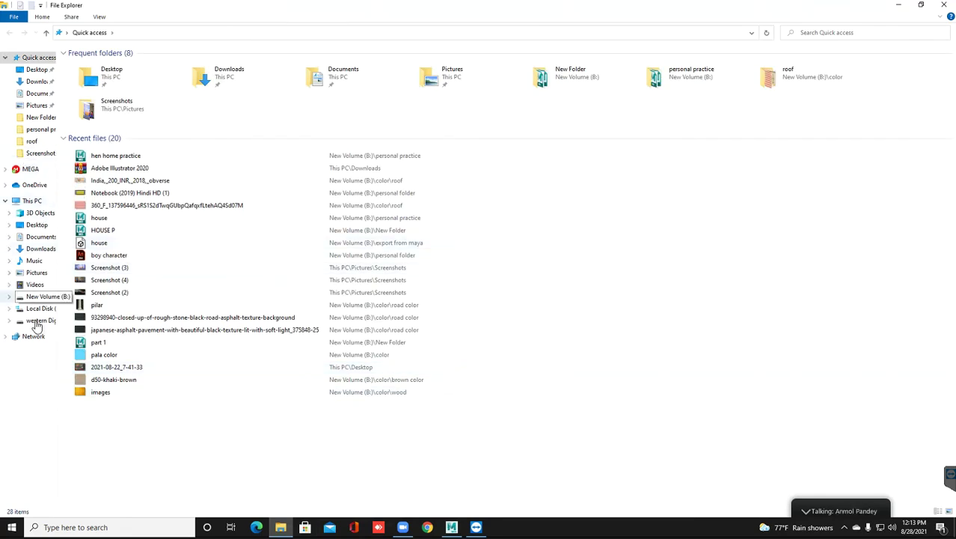
pyautogui.click(32, 202)
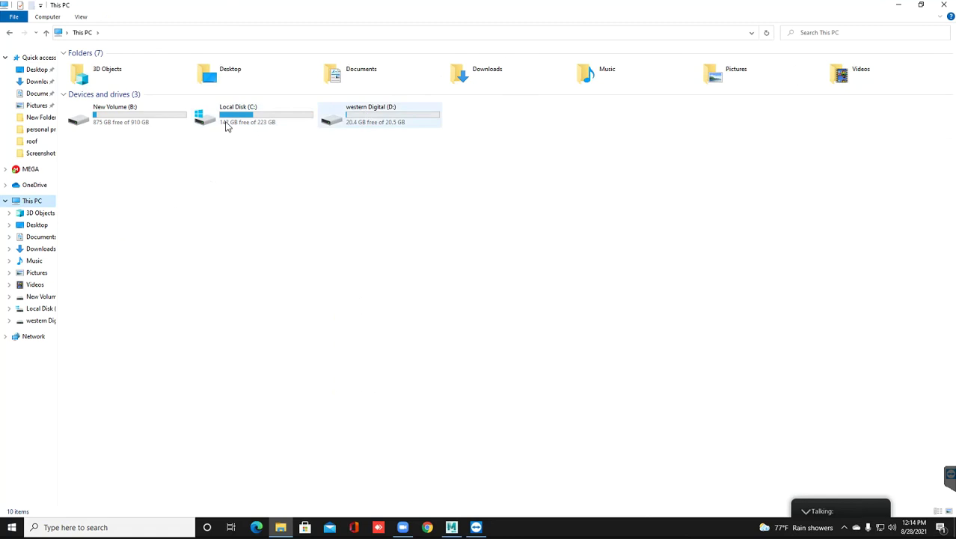
pyautogui.doubleClick(155, 114)
pyautogui.doubleClick(83, 65)
pyautogui.doubleClick(83, 128)
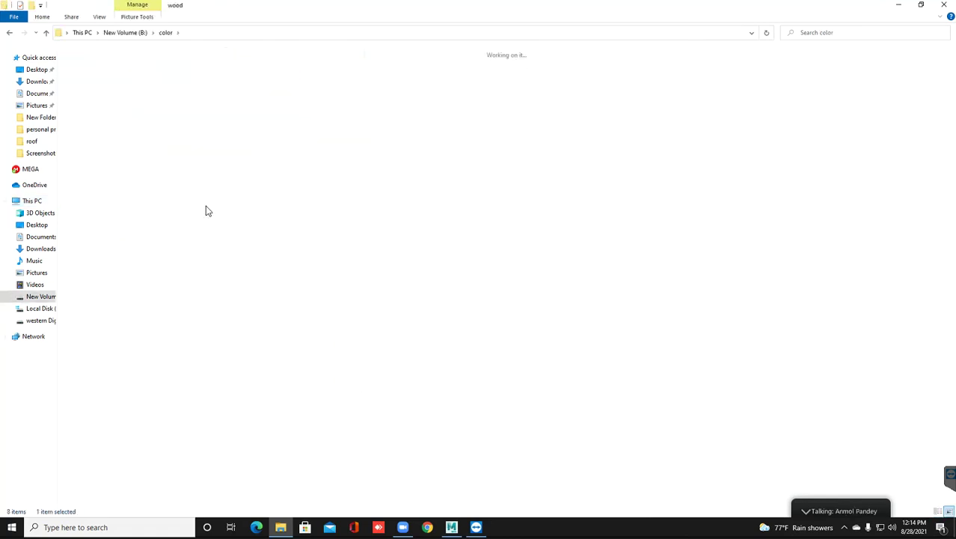
# Paste the six copied wood images into B:\color\wood and switch back to Maya.
pyautogui.rightClick(215, 167)
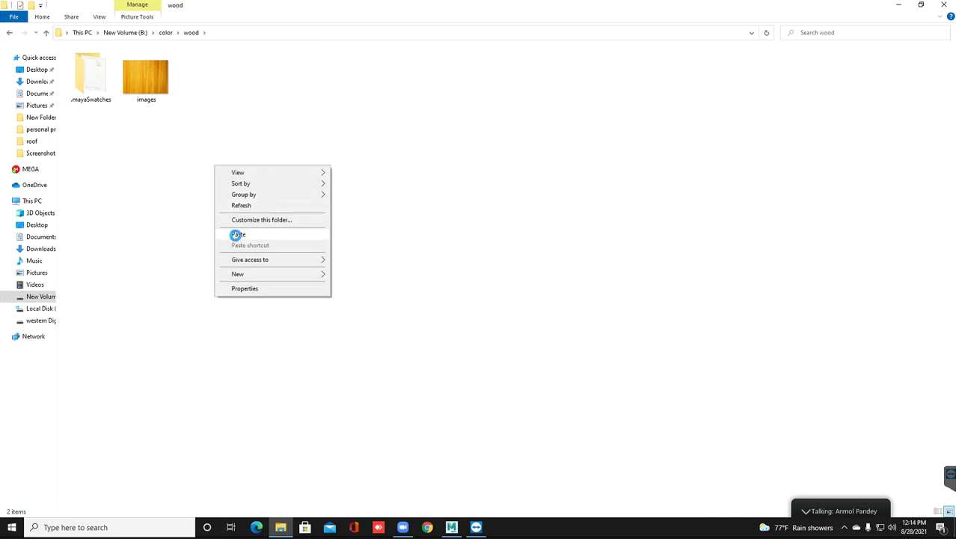
pyautogui.click(238, 235)
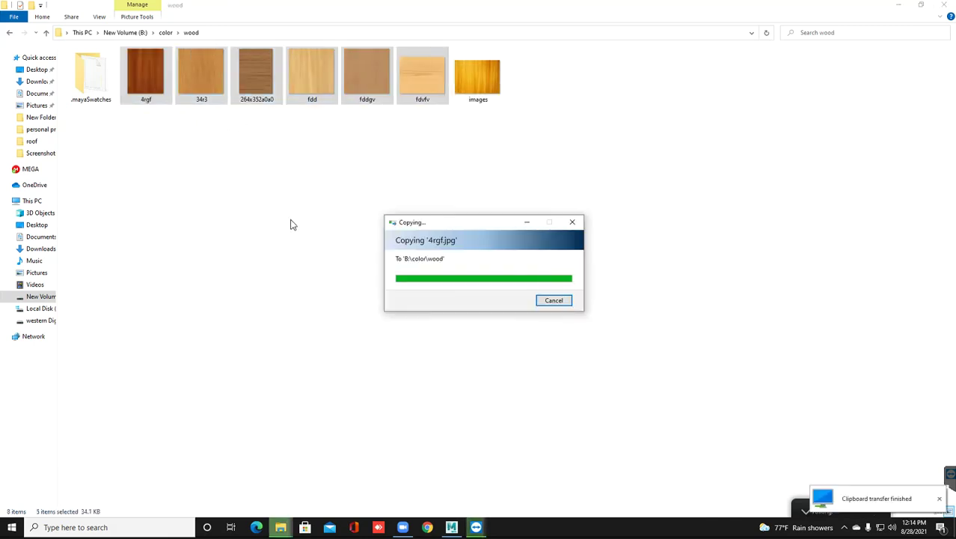
pyautogui.click(338, 228)
pyautogui.click(898, 6)
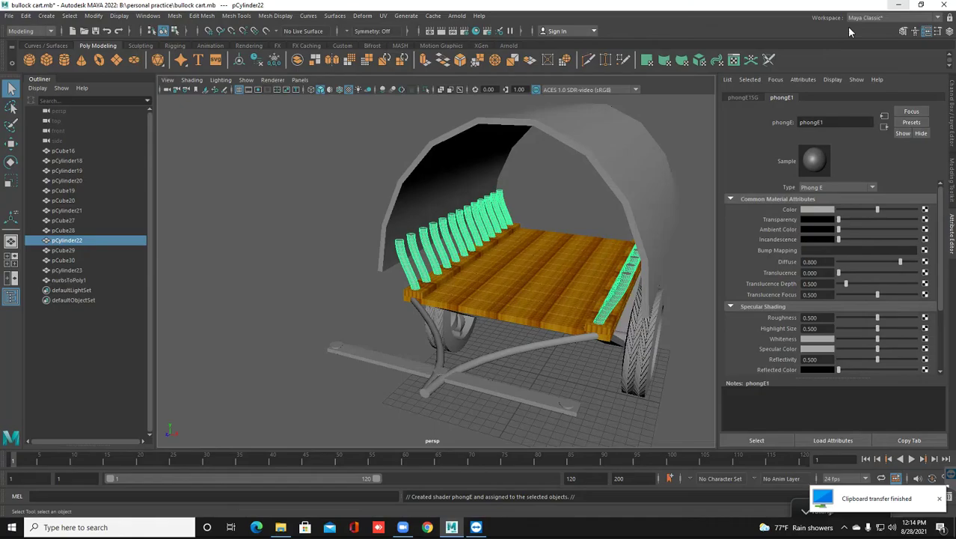
# Connect a File texture to the Color of the curved side posts' Phong E material.
pyautogui.rightClick(480, 238)
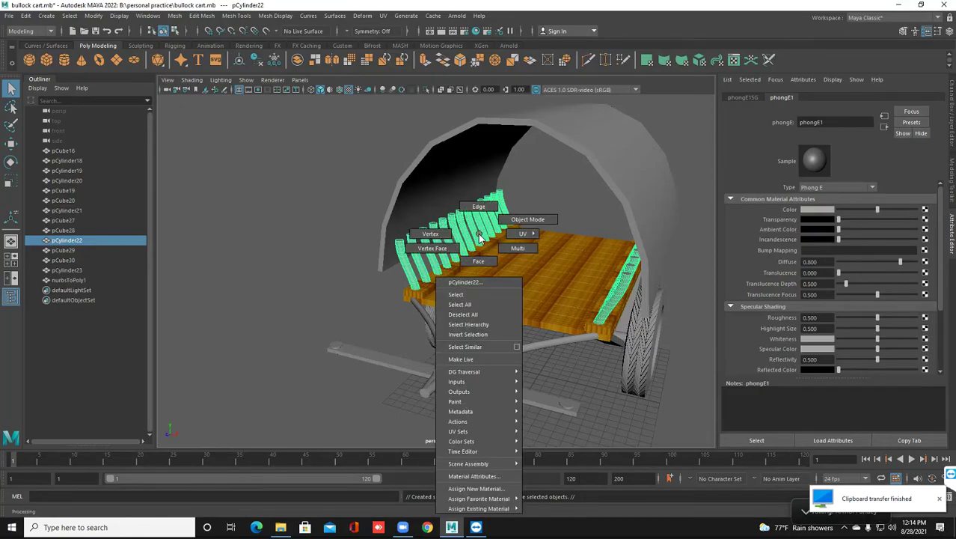
pyautogui.click(924, 210)
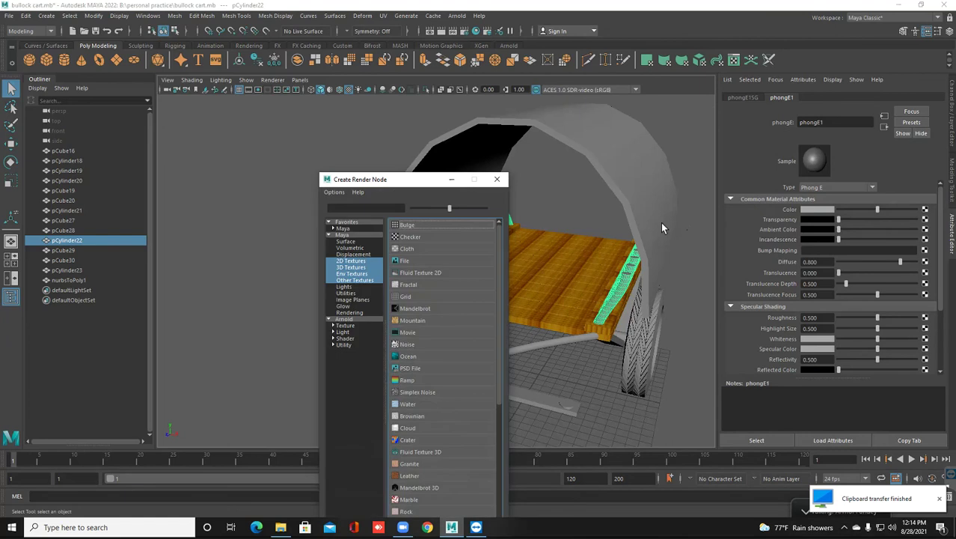
pyautogui.click(423, 262)
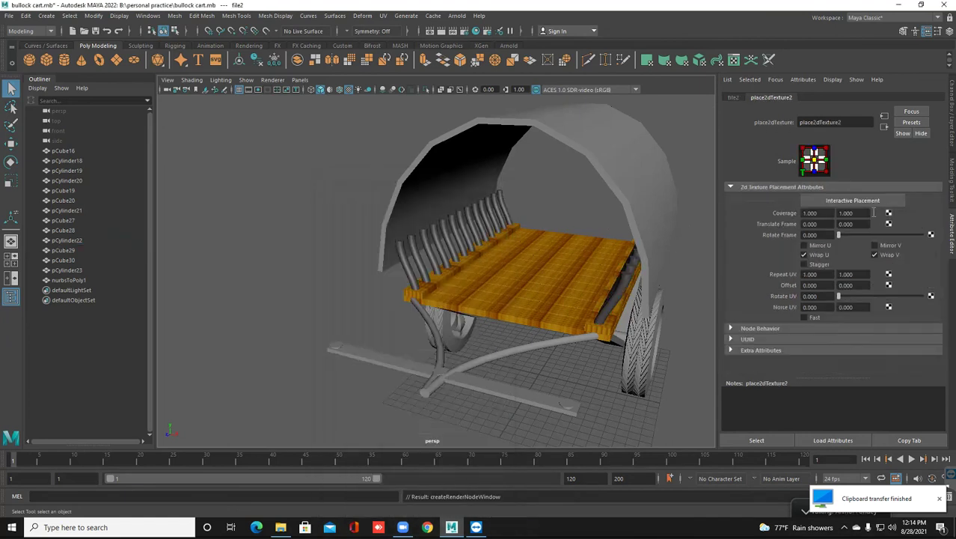
# Load 34r3.jpg from B:\color\wood as the image of the side posts' File texture.
pyautogui.click(733, 97)
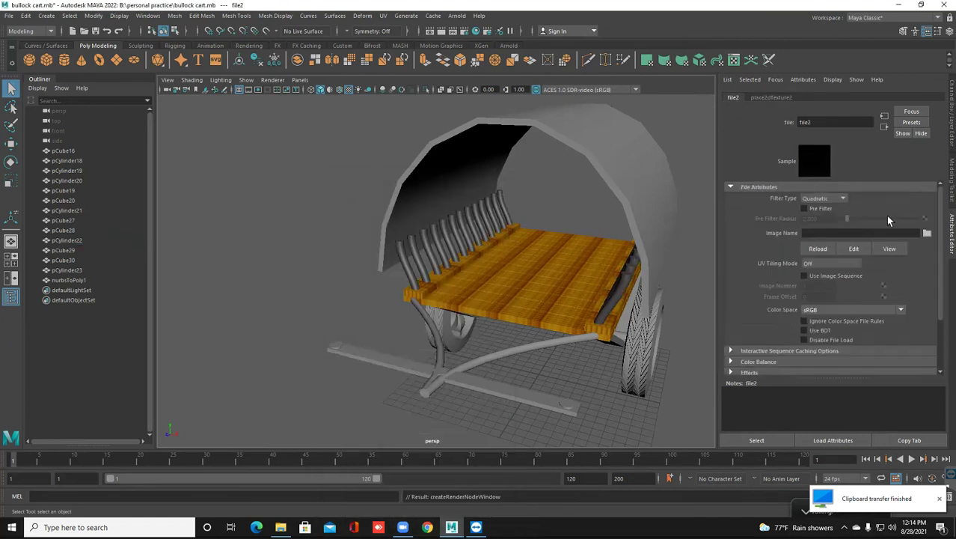
pyautogui.click(927, 233)
pyautogui.click(129, 150)
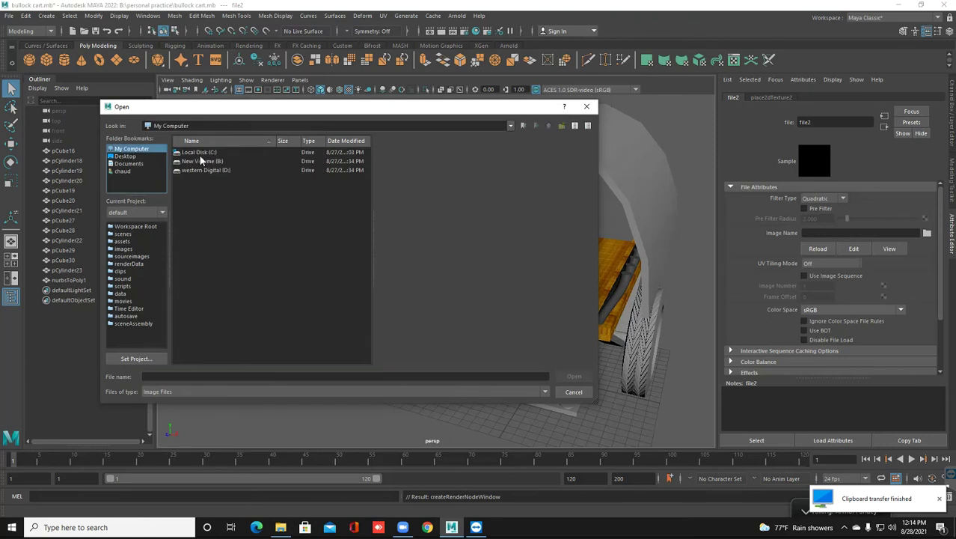
pyautogui.doubleClick(206, 162)
pyautogui.doubleClick(196, 159)
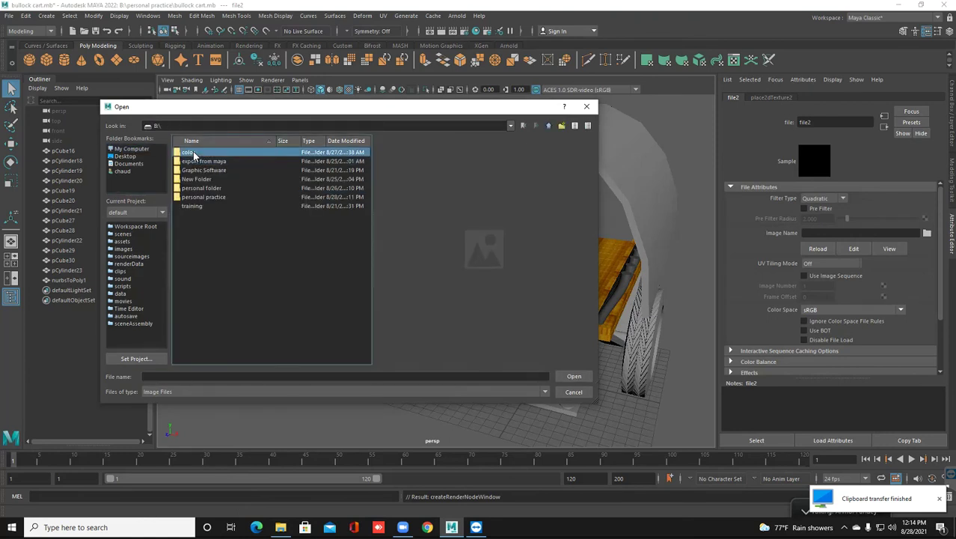
pyautogui.doubleClick(188, 198)
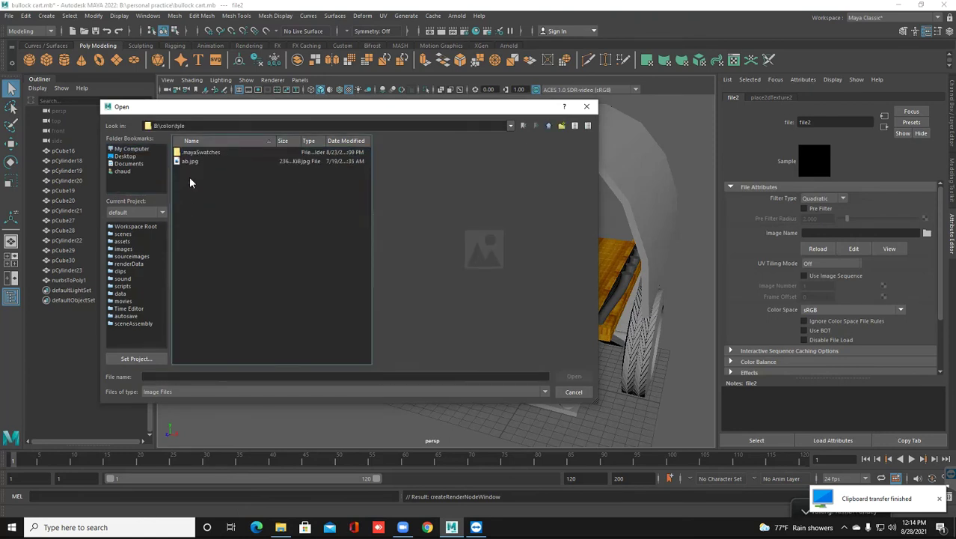
pyautogui.click(523, 125)
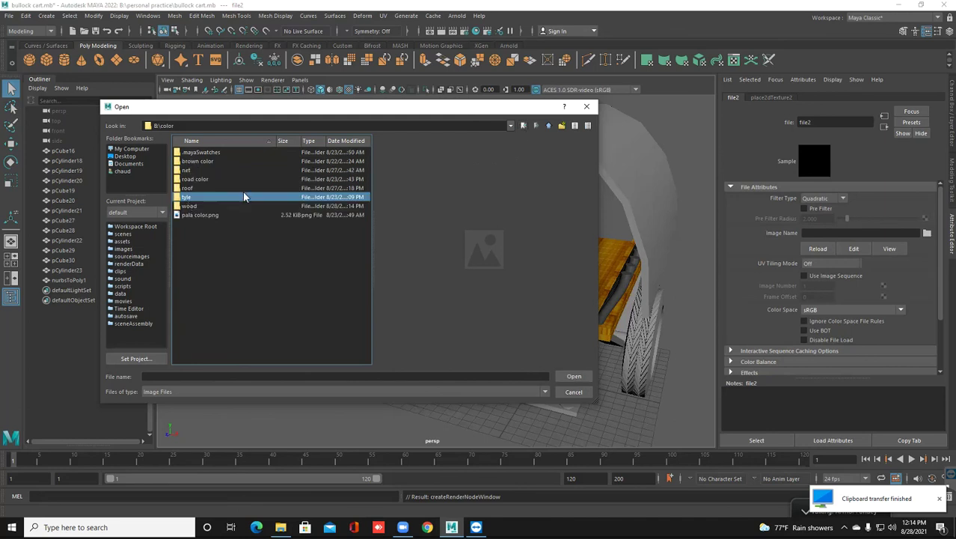
pyautogui.doubleClick(188, 207)
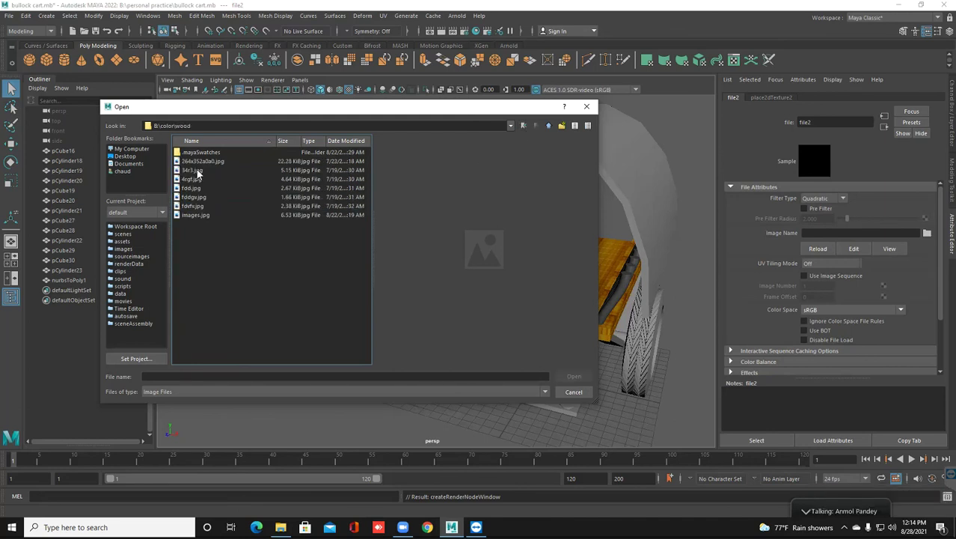
pyautogui.doubleClick(196, 171)
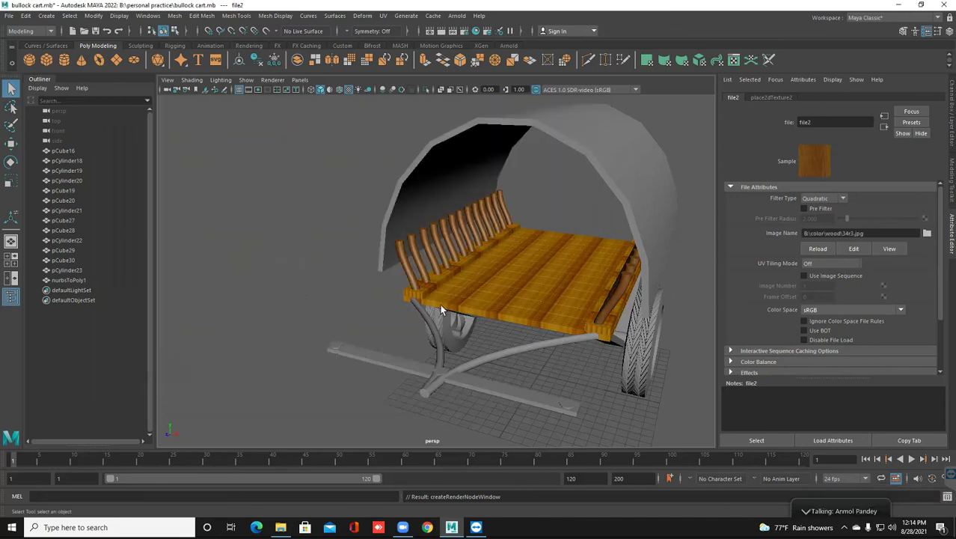
# Set the side posts' texture placement Repeat UV to 4 in both directions.
pyautogui.scroll(5, 468, 299)
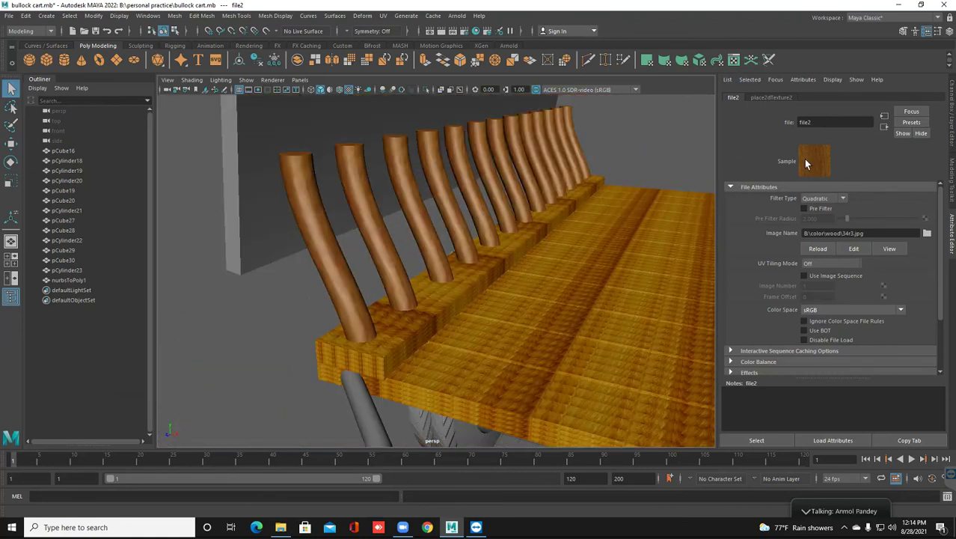
pyautogui.click(770, 96)
pyautogui.click(826, 275)
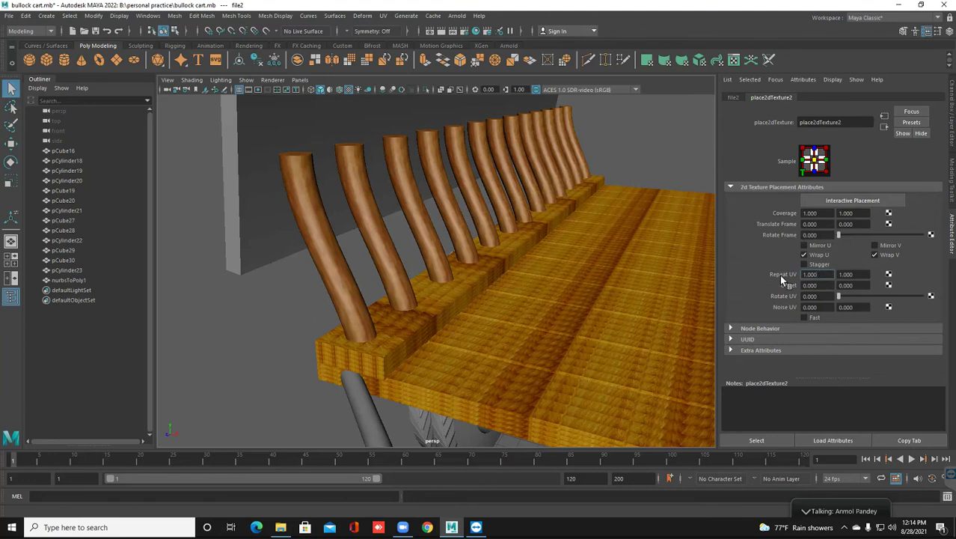
pyautogui.moveTo(828, 272); pyautogui.dragTo(789, 270)
pyautogui.write('4')
pyautogui.press('Tab')
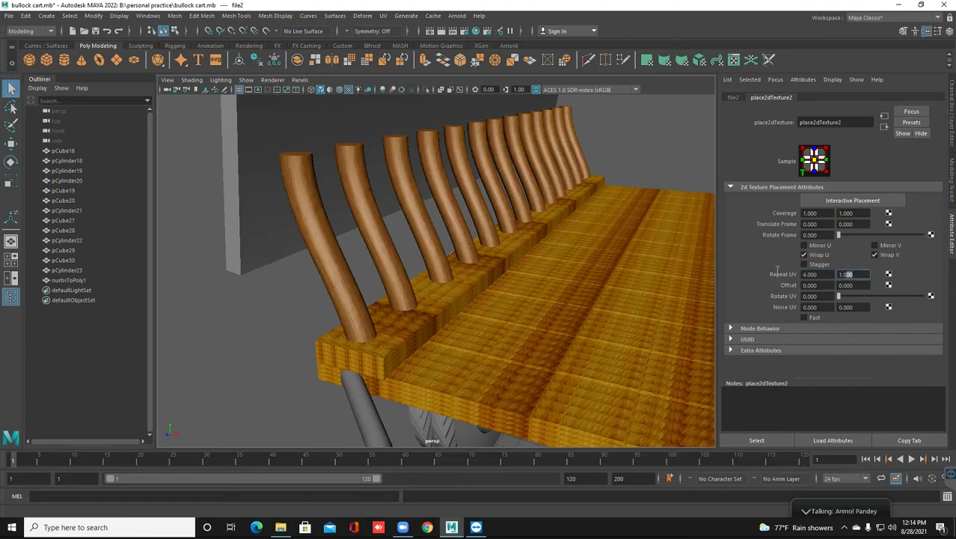
pyautogui.write('4')
# Combine the diagonal axle supports under the cart bed, pCube19 and pCube20, into one mesh.
pyautogui.keyDown('alt'); pyautogui.moveTo(483, 352); pyautogui.dragTo(452, 310); pyautogui.keyUp('alt')
pyautogui.keyDown('alt'); pyautogui.moveTo(476, 314); pyautogui.dragTo(463, 260); pyautogui.keyUp('alt')
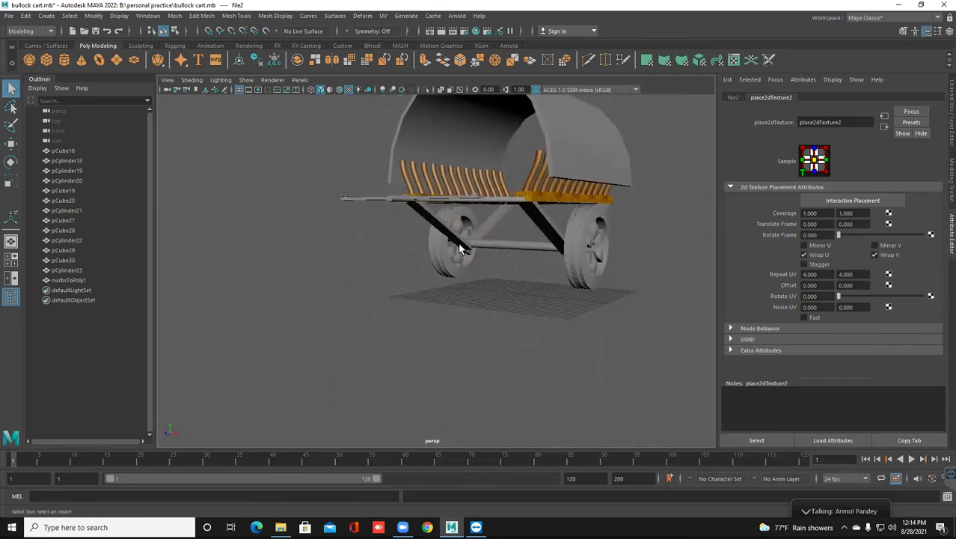
pyautogui.click(464, 252)
pyautogui.keyDown('shift'); pyautogui.click(552, 231); pyautogui.keyUp('shift')
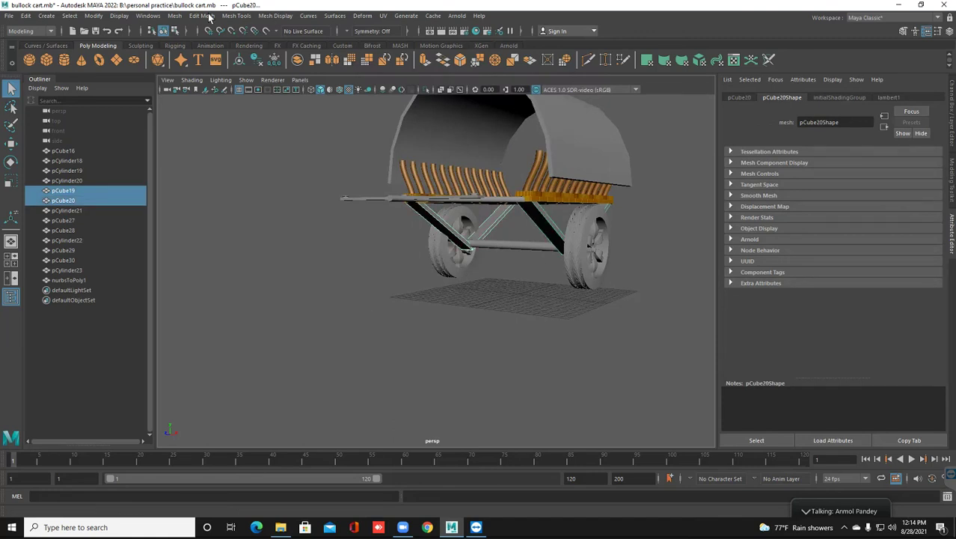
pyautogui.click(175, 15)
pyautogui.click(195, 51)
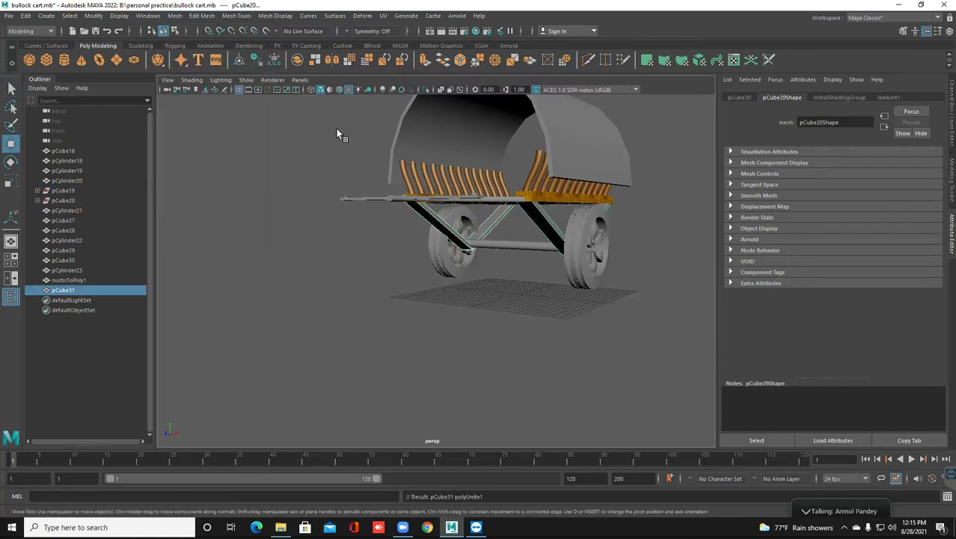
pyautogui.press('w')
# Assign the combined axle supports a new Phong material and connect a File texture to its Color.
pyautogui.rightClick(434, 240)
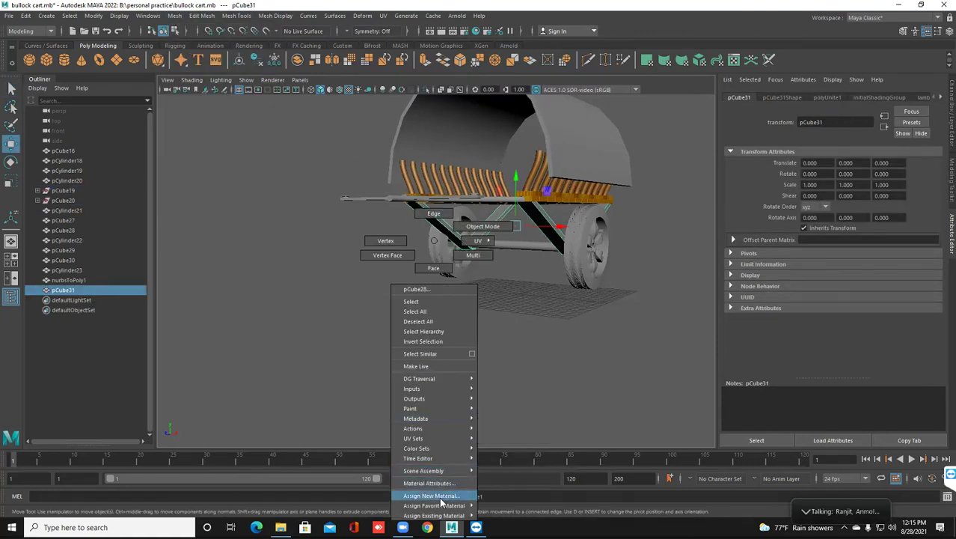
pyautogui.click(440, 498)
pyautogui.click(418, 273)
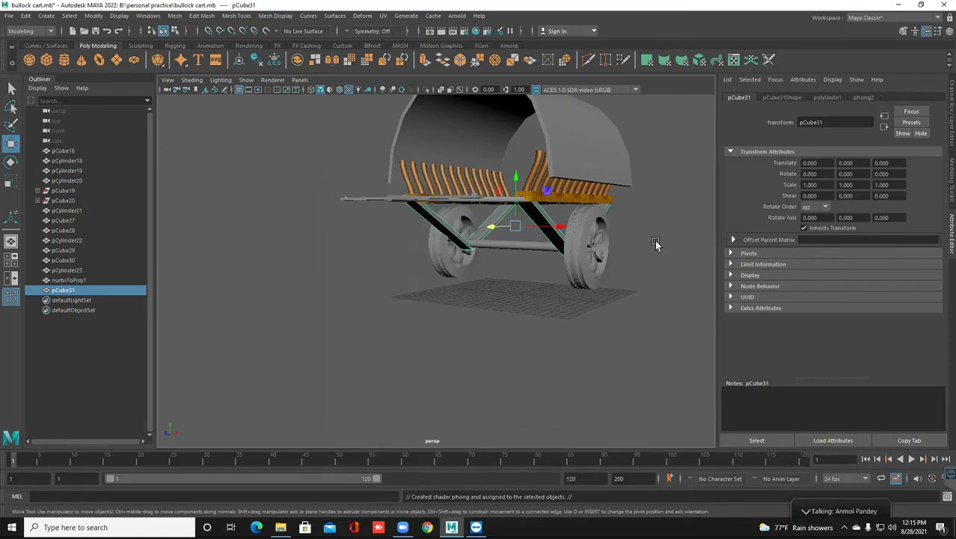
pyautogui.click(925, 212)
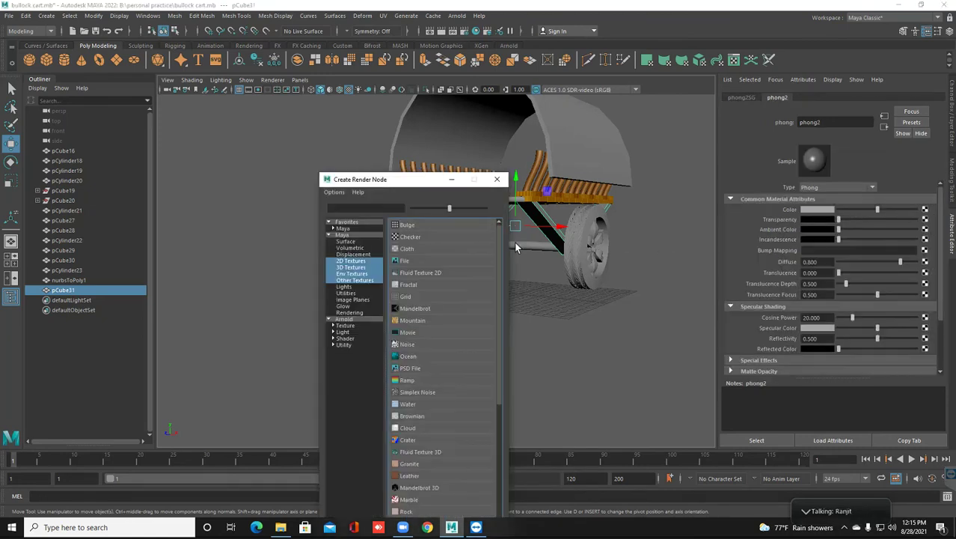
pyautogui.click(422, 256)
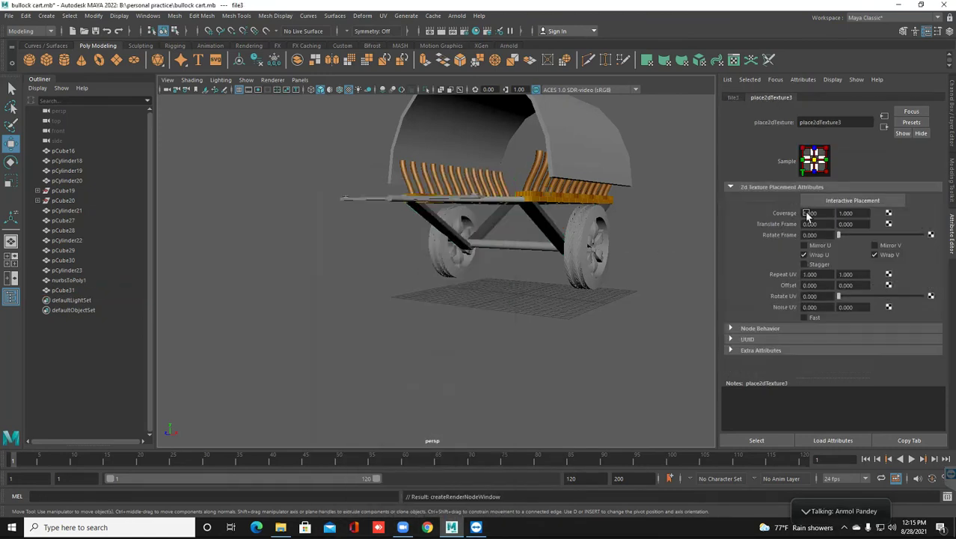
# Load 4rgf.jpg from B:\color\wood as the image of the axle supports' File texture.
pyautogui.click(733, 97)
pyautogui.click(926, 233)
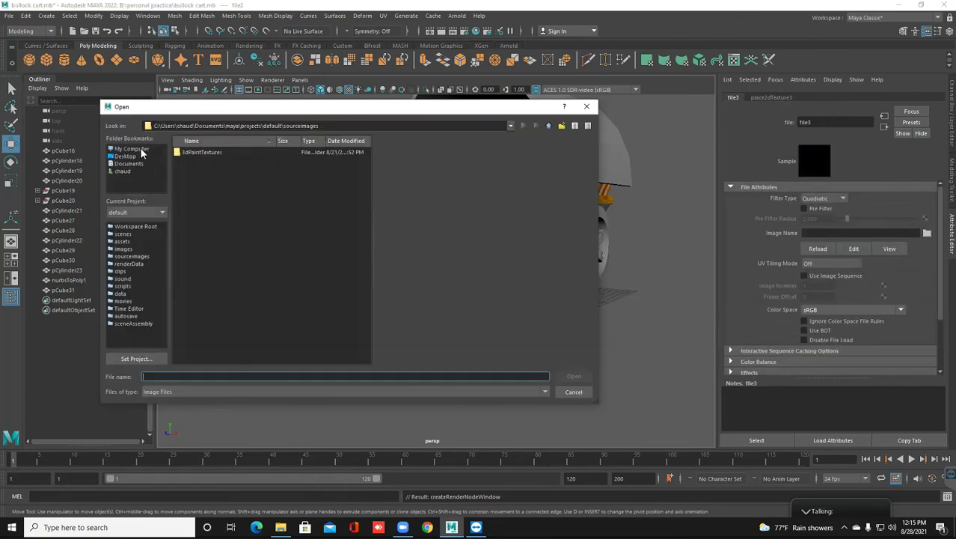
pyautogui.click(142, 150)
pyautogui.doubleClick(199, 162)
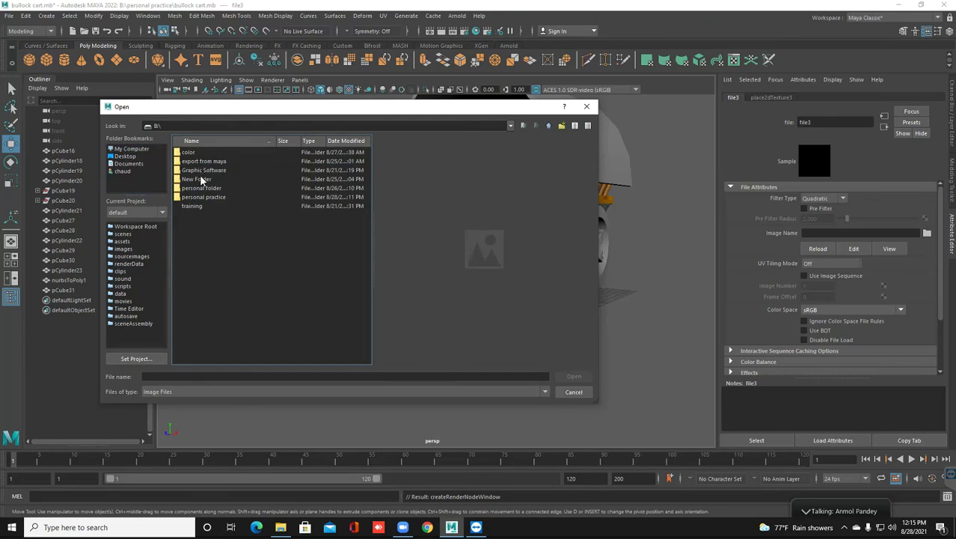
pyautogui.doubleClick(188, 152)
pyautogui.doubleClick(188, 207)
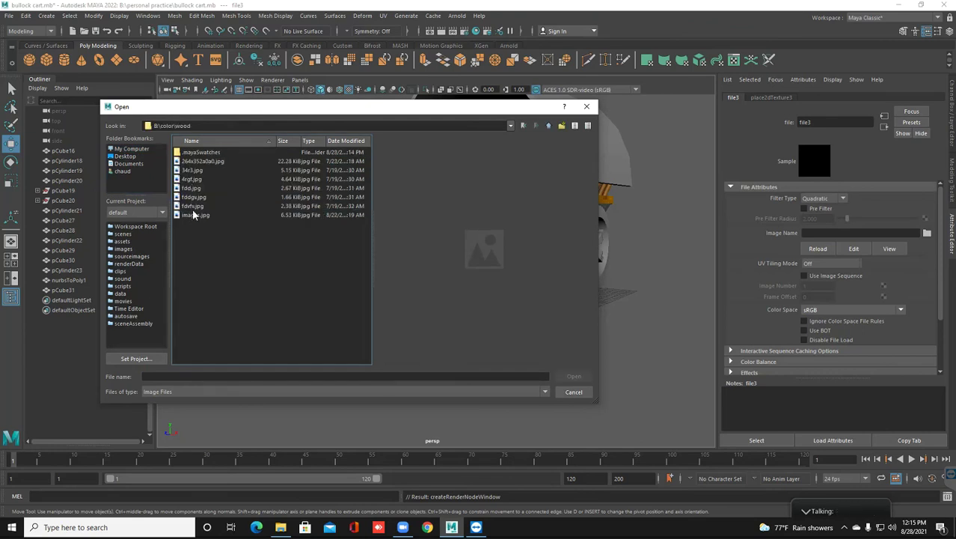
pyautogui.click(191, 180)
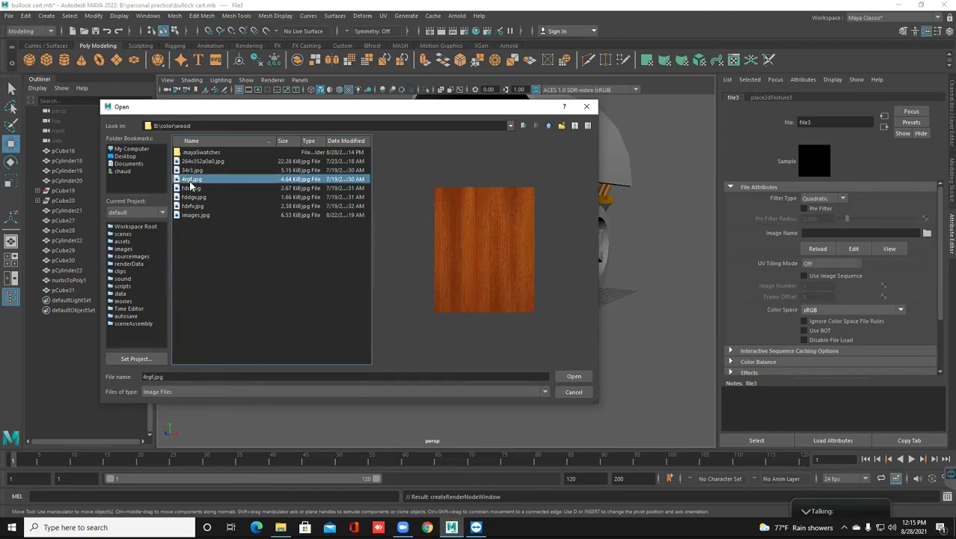
pyautogui.doubleClick(190, 182)
# Set the axle supports' texture placement Repeat UV to 3 in both directions.
pyautogui.keyDown('alt'); pyautogui.moveTo(369, 320); pyautogui.dragTo(403, 305); pyautogui.keyUp('alt')
pyautogui.click(787, 97)
pyautogui.click(821, 274)
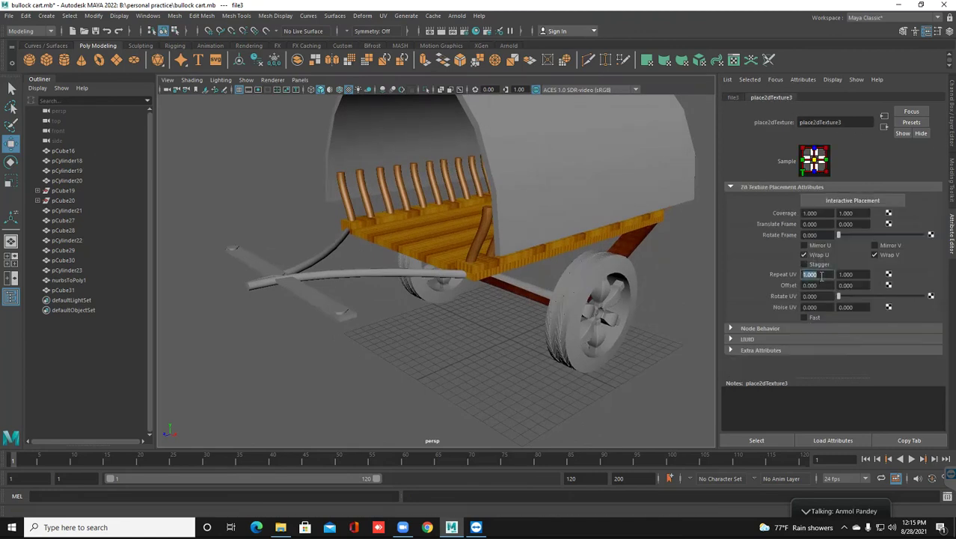
pyautogui.write('3')
pyautogui.press('Return')
pyautogui.click(847, 273)
pyautogui.write('3')
pyautogui.press('Return')
# Combine the three round pegs on the front yoke bar, pCylinder18, pCylinder19 and pCylinder20, into one mesh.
pyautogui.keyDown('alt'); pyautogui.moveTo(460, 351); pyautogui.dragTo(467, 385); pyautogui.keyUp('alt')
pyautogui.scroll(5, 383, 333)
pyautogui.click(483, 432)
pyautogui.keyDown('shift'); pyautogui.click(323, 330); pyautogui.keyUp('shift')
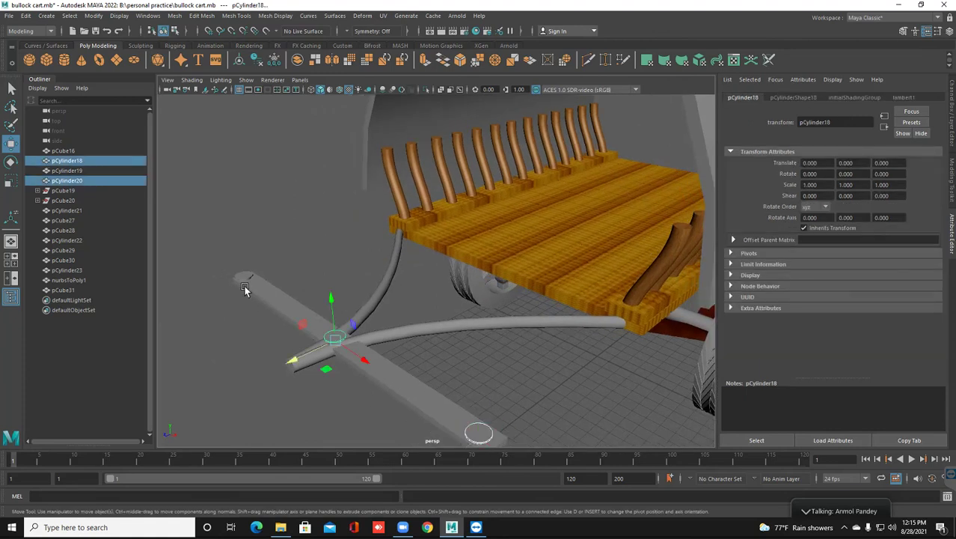
pyautogui.keyDown('shift'); pyautogui.click(245, 279); pyautogui.keyUp('shift')
pyautogui.click(174, 16)
pyautogui.click(194, 51)
# Assign the combined yoke pegs a new Phong E material and connect a File texture to its Color.
pyautogui.rightClick(239, 280)
pyautogui.click(238, 507)
pyautogui.click(402, 285)
pyautogui.keyDown('alt'); pyautogui.moveTo(407, 291); pyautogui.dragTo(406, 294); pyautogui.keyUp('alt')
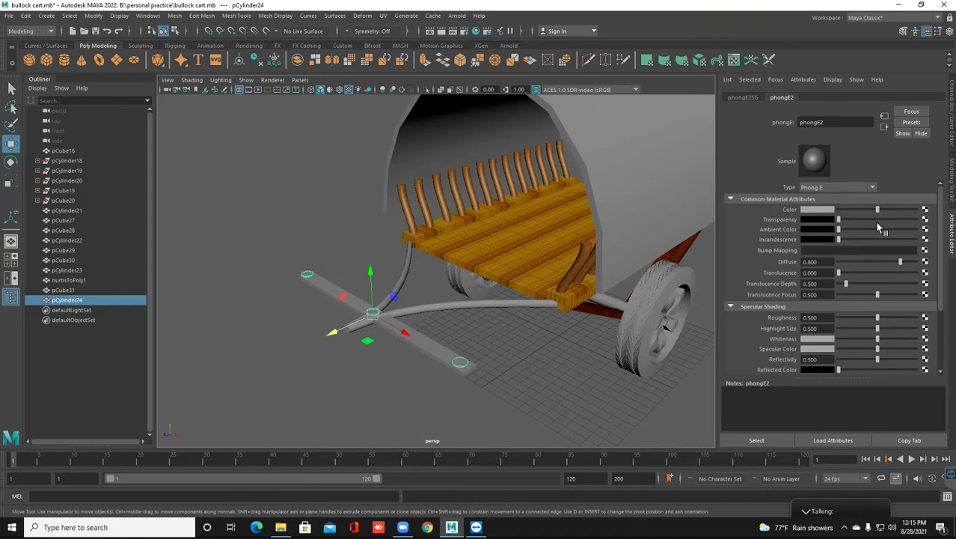
pyautogui.click(924, 210)
pyautogui.click(416, 262)
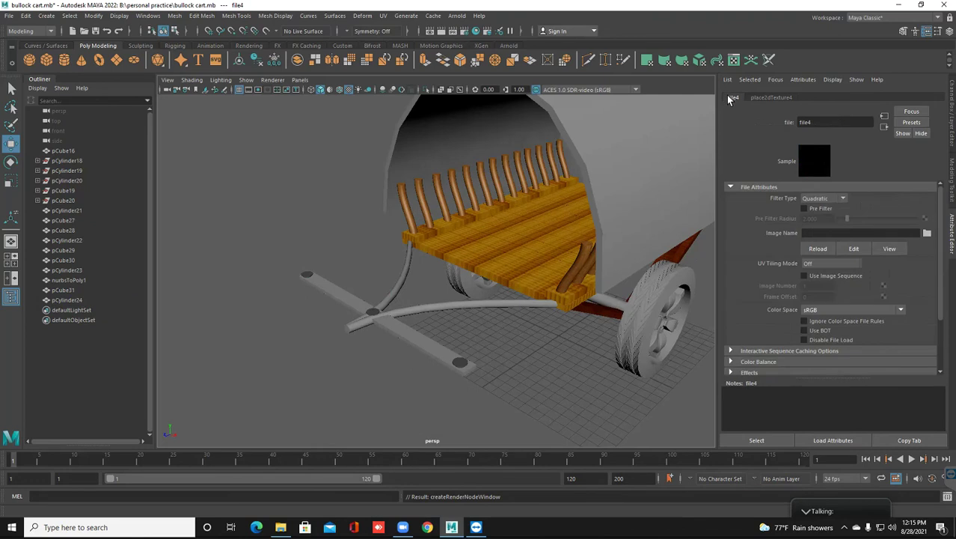
# Load 4rgf.jpg from B:\color\wood as the image of the yoke pegs' File texture.
pyautogui.click(926, 233)
pyautogui.click(142, 149)
pyautogui.click(200, 162)
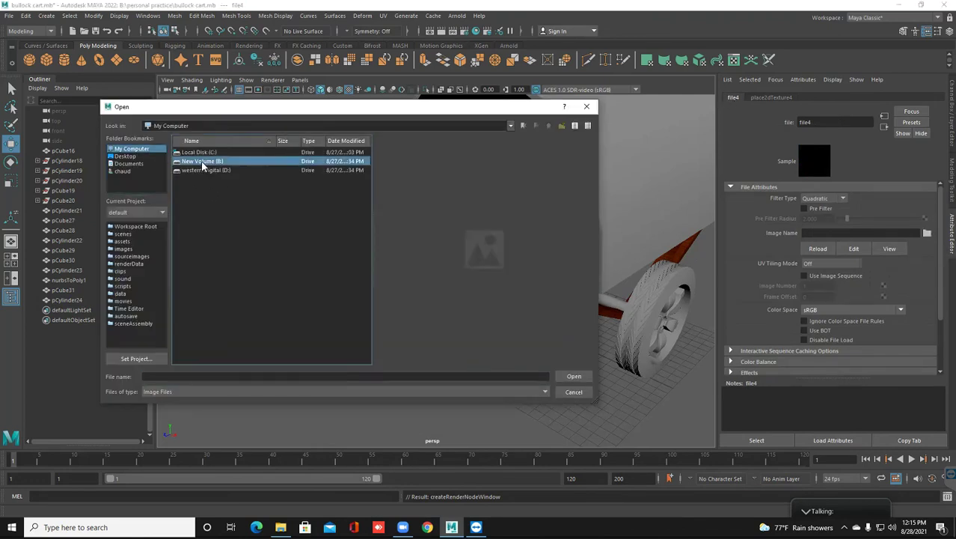
pyautogui.doubleClick(202, 163)
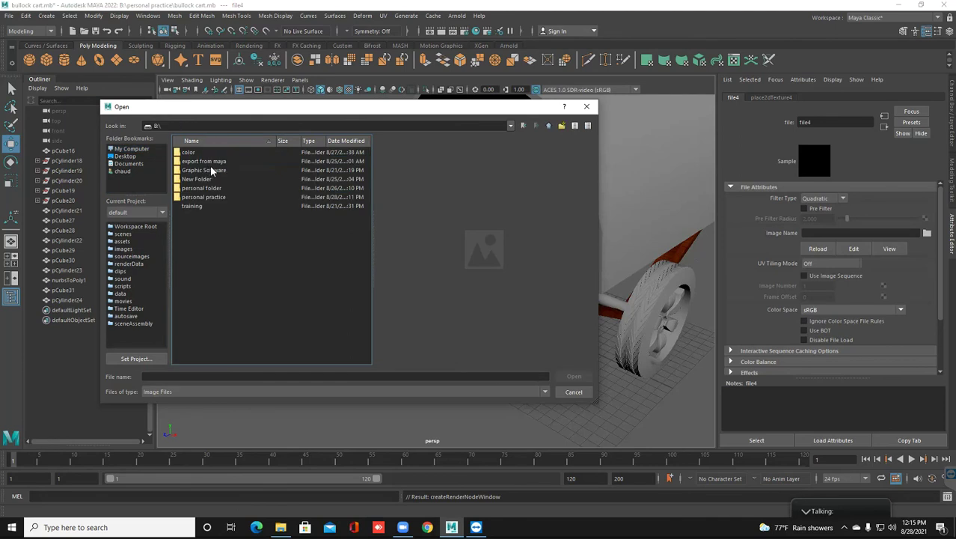
pyautogui.doubleClick(189, 153)
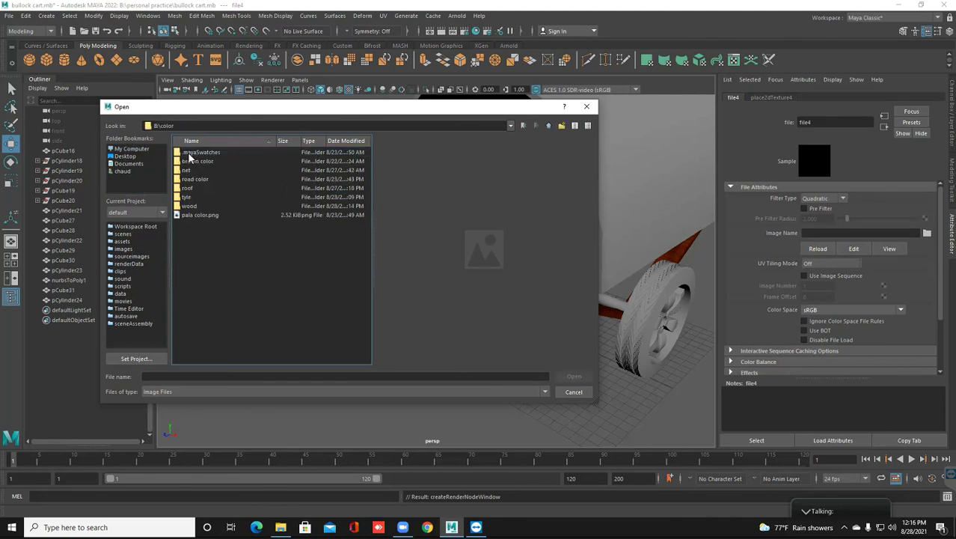
pyautogui.click(192, 205)
pyautogui.doubleClick(192, 205)
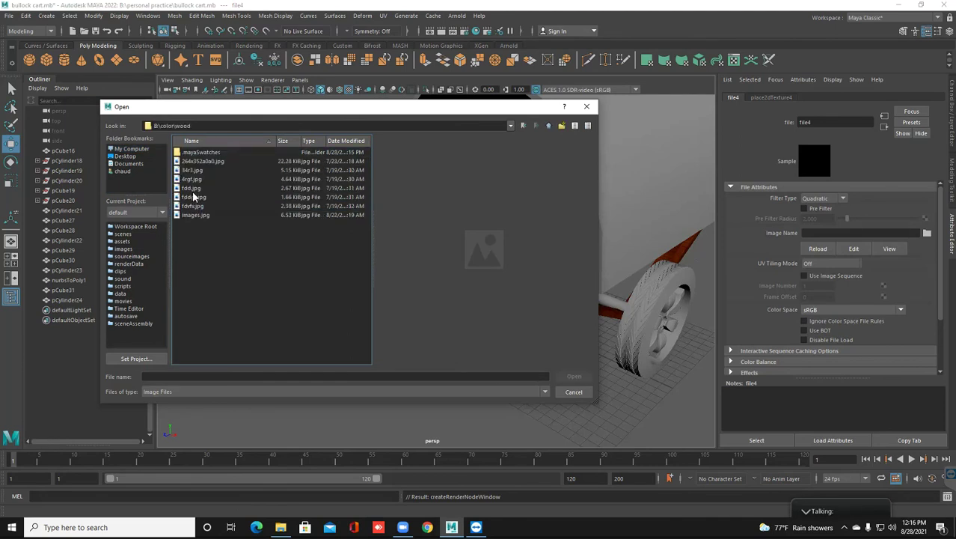
pyautogui.click(192, 188)
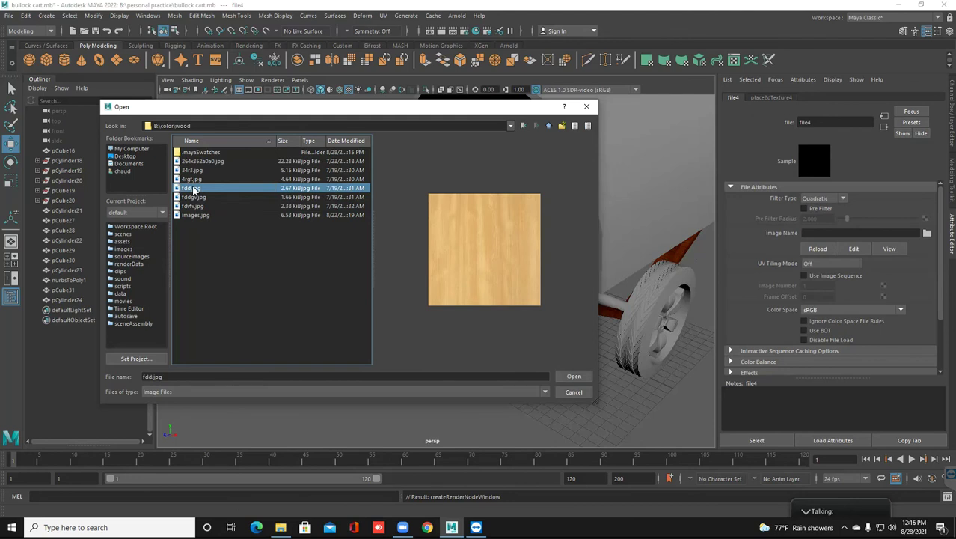
pyautogui.press('Up')
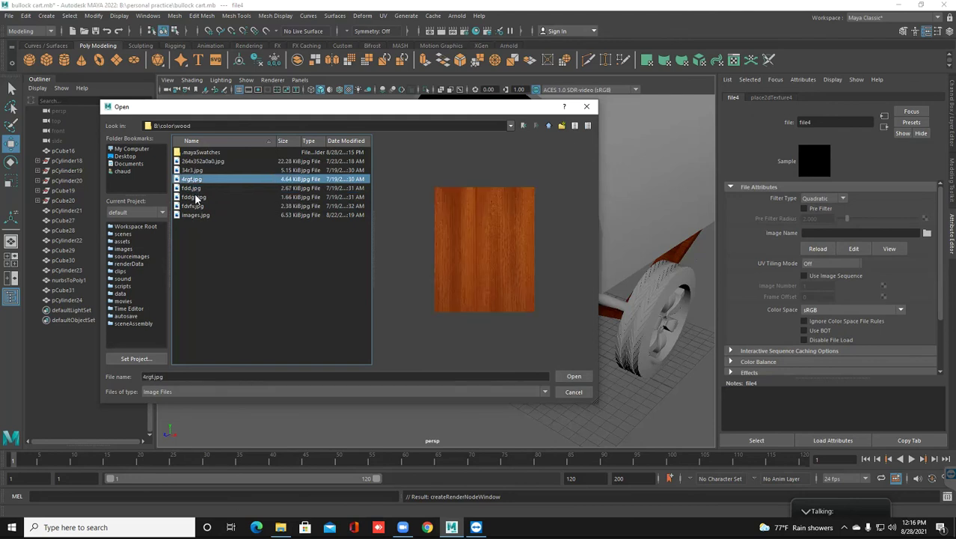
pyautogui.press('Return')
pyautogui.scroll(5, 367, 377)
pyautogui.scroll(3, 393, 385)
pyautogui.keyDown('alt'); pyautogui.moveTo(392, 385); pyautogui.dragTo(395, 314, button='middle'); pyautogui.keyUp('alt')
pyautogui.scroll(-3, 390, 305)
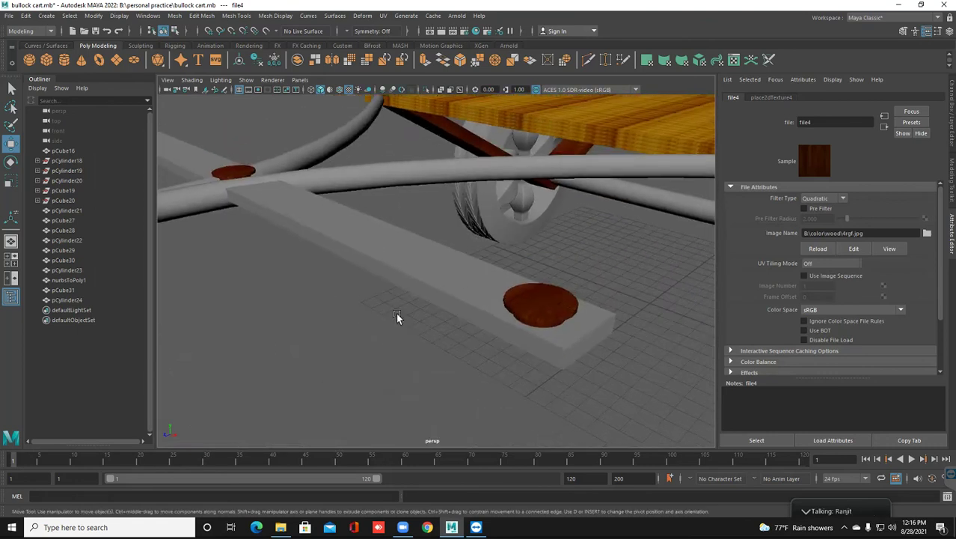
# Assign a new Phong E material to the curved front shafts, pCylinder23.
pyautogui.click(409, 278)
pyautogui.scroll(-5, 409, 277)
pyautogui.keyDown('alt'); pyautogui.moveTo(408, 278); pyautogui.dragTo(415, 297, button='middle'); pyautogui.keyUp('alt')
pyautogui.keyDown('alt'); pyautogui.moveTo(424, 298); pyautogui.dragTo(492, 264); pyautogui.keyUp('alt')
pyautogui.click(492, 259)
pyautogui.moveTo(507, 248); pyautogui.dragTo(526, 502, button='right')
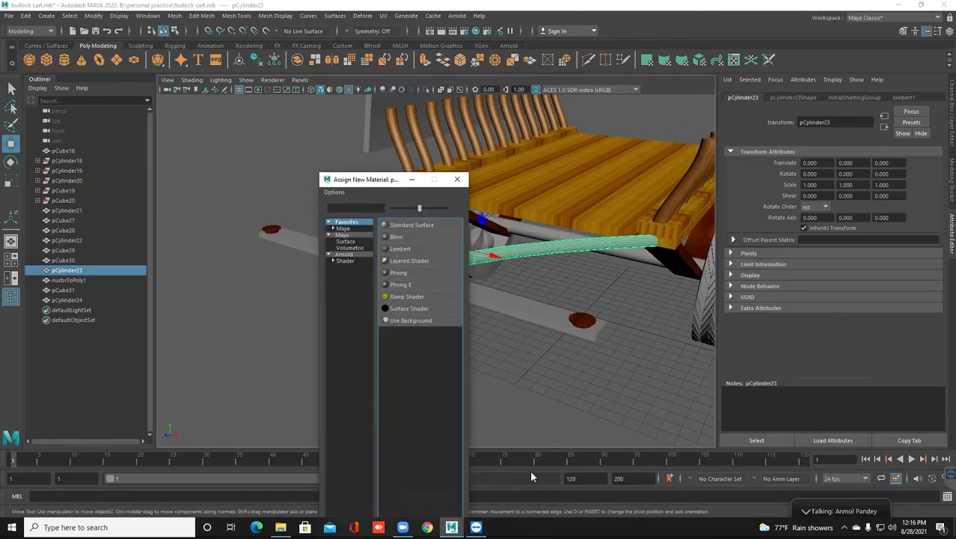
pyautogui.click(401, 285)
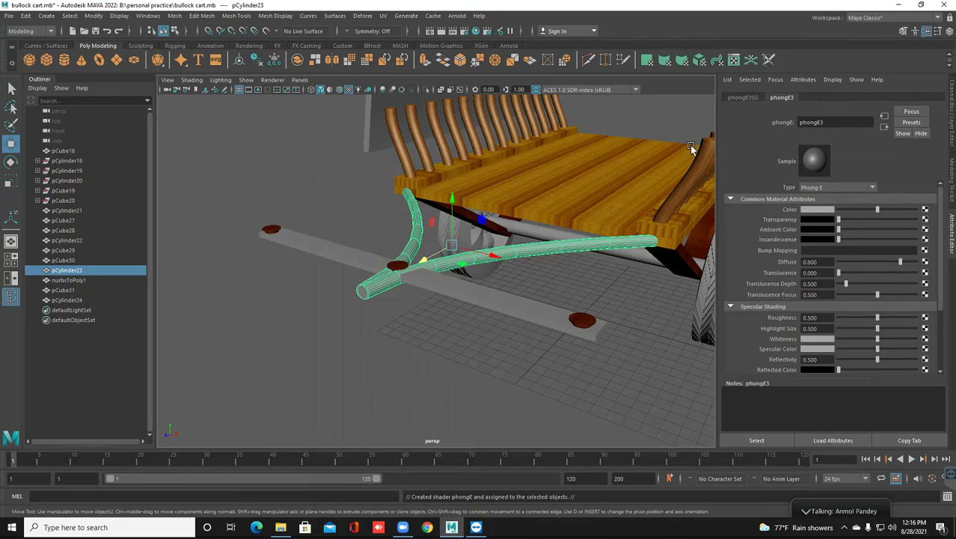
# Rename the shafts' material to wood and connect a File texture to its Color.
pyautogui.doubleClick(837, 124)
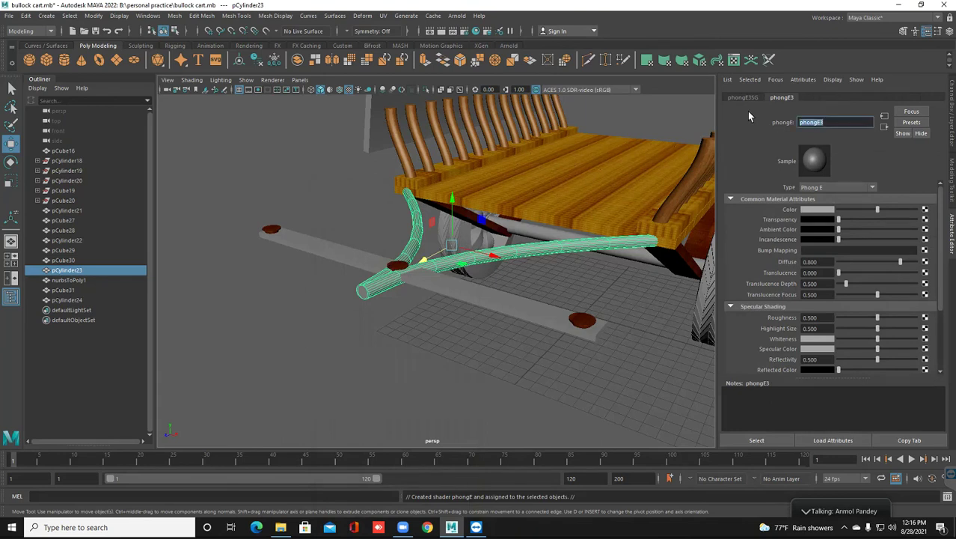
pyautogui.write('wood')
pyautogui.press('Return')
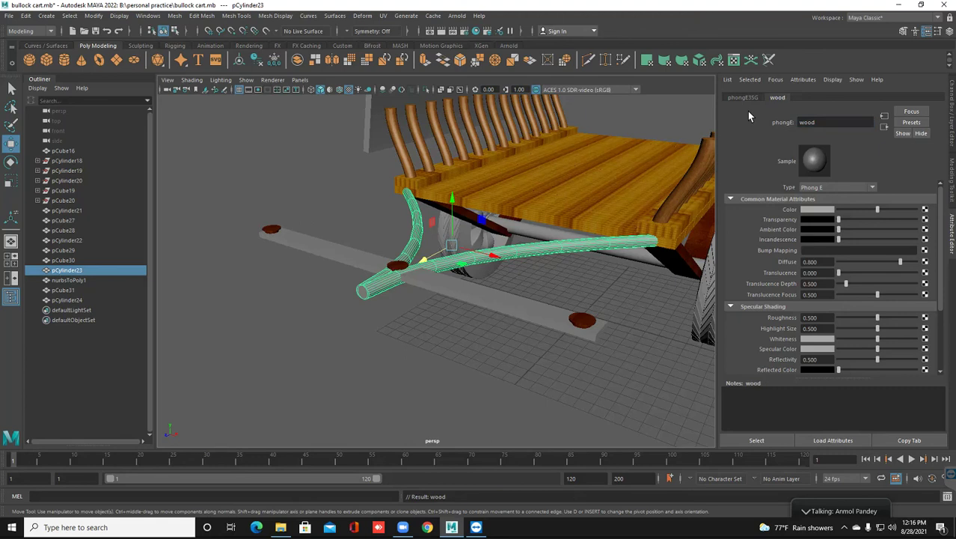
pyautogui.click(925, 209)
pyautogui.click(448, 259)
# Load 264x352a0a0.jpg from B:\color\wood as the image of the wood material's File texture.
pyautogui.click(926, 233)
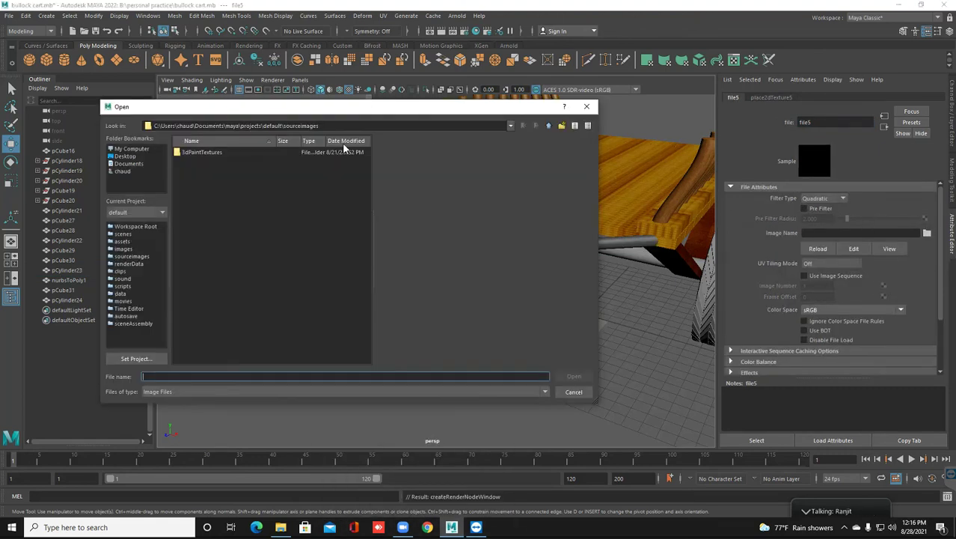
pyautogui.click(132, 149)
pyautogui.click(207, 162)
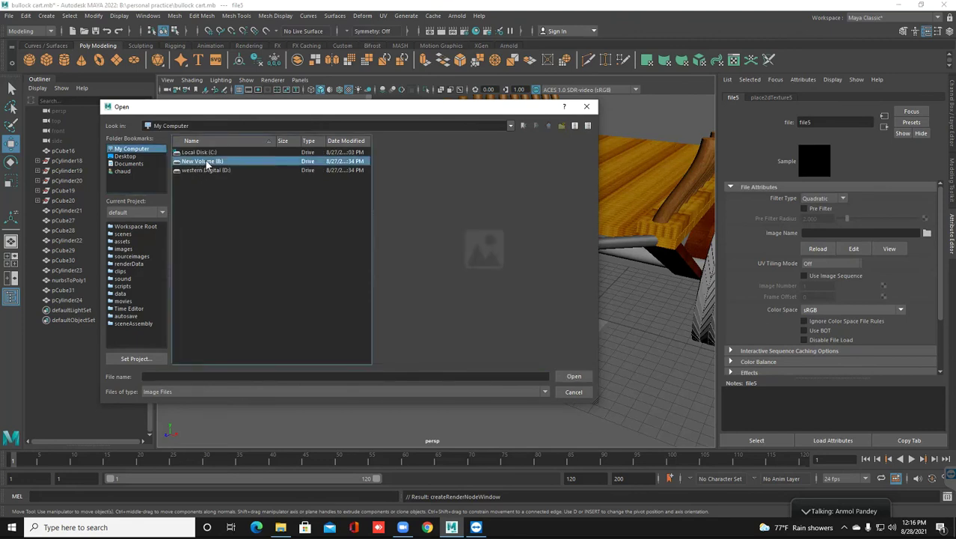
pyautogui.doubleClick(208, 163)
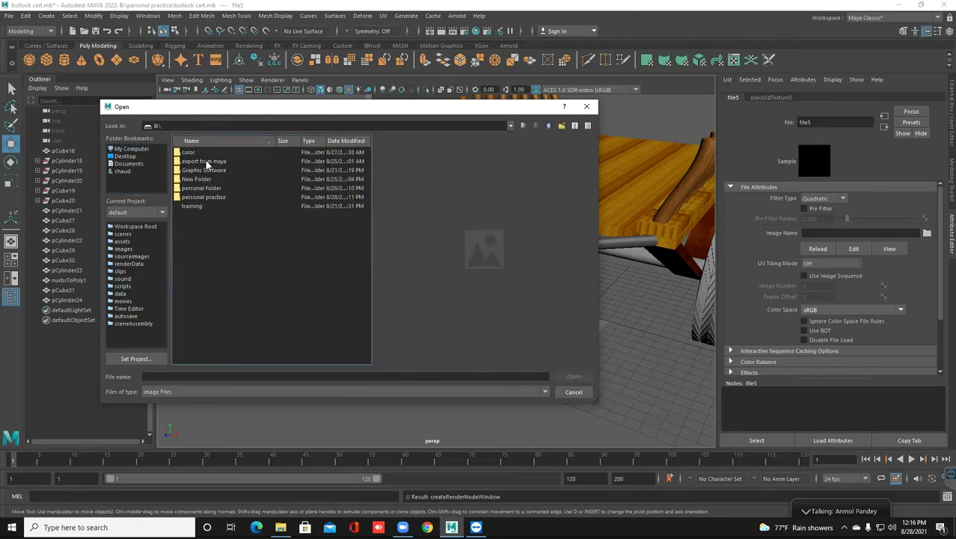
pyautogui.doubleClick(189, 153)
pyautogui.doubleClick(188, 205)
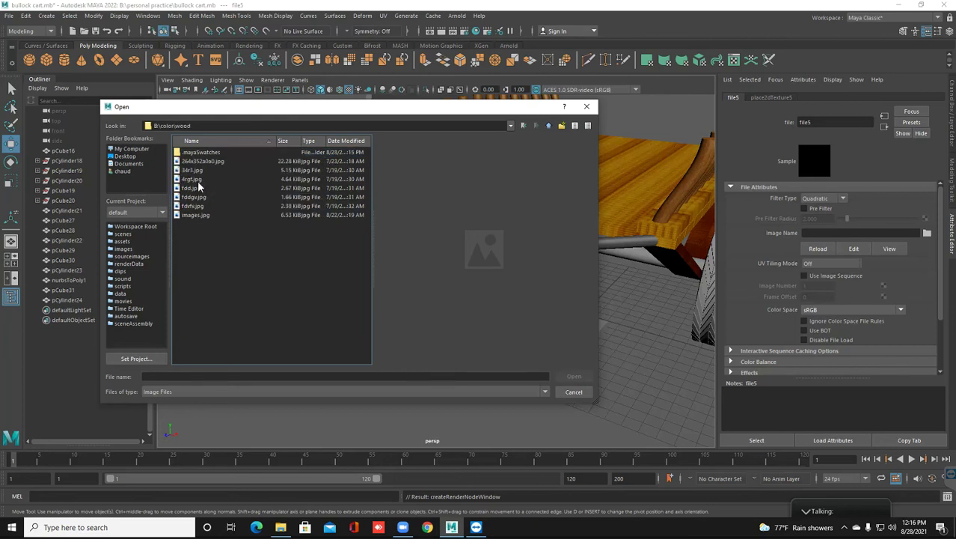
pyautogui.click(190, 163)
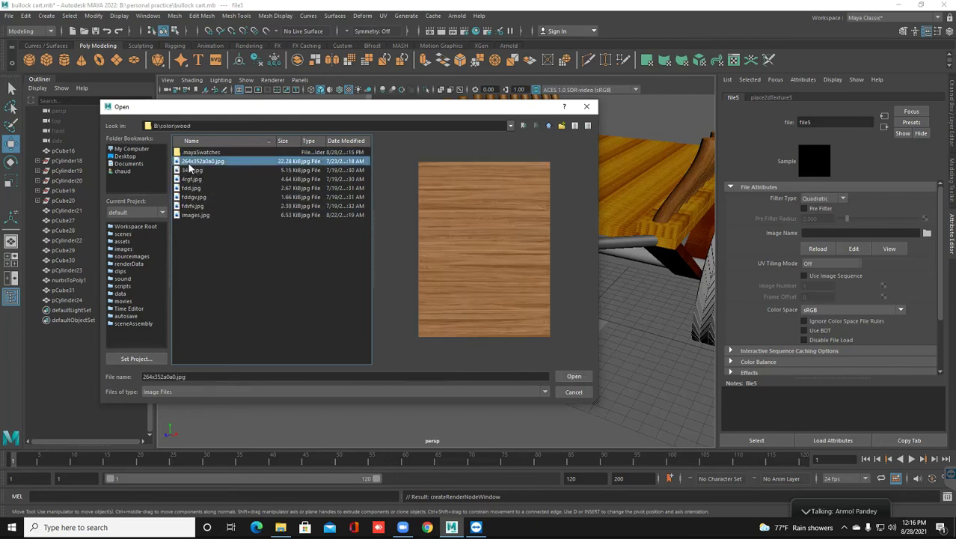
pyautogui.press('Return')
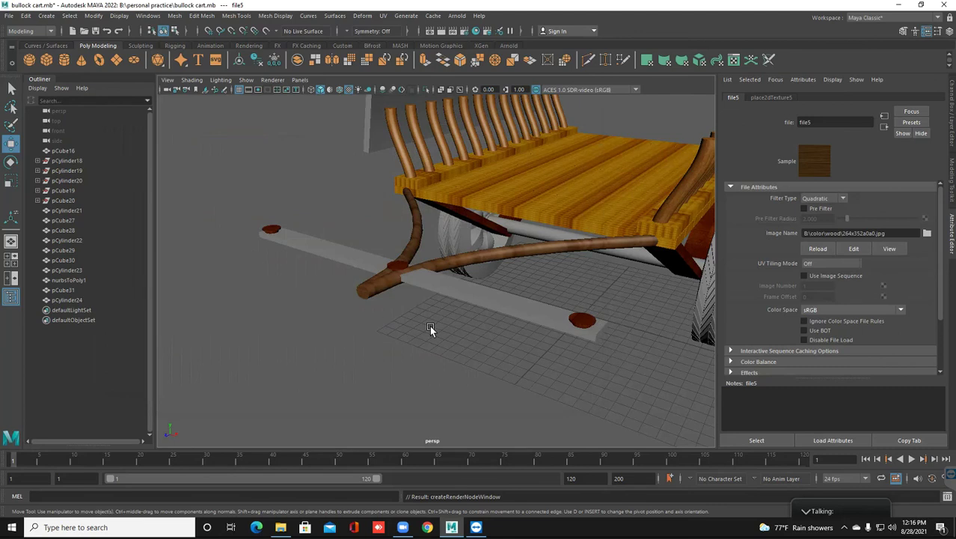
# Set the wood texture placement's Repeat UV to 5 in both directions.
pyautogui.click(770, 97)
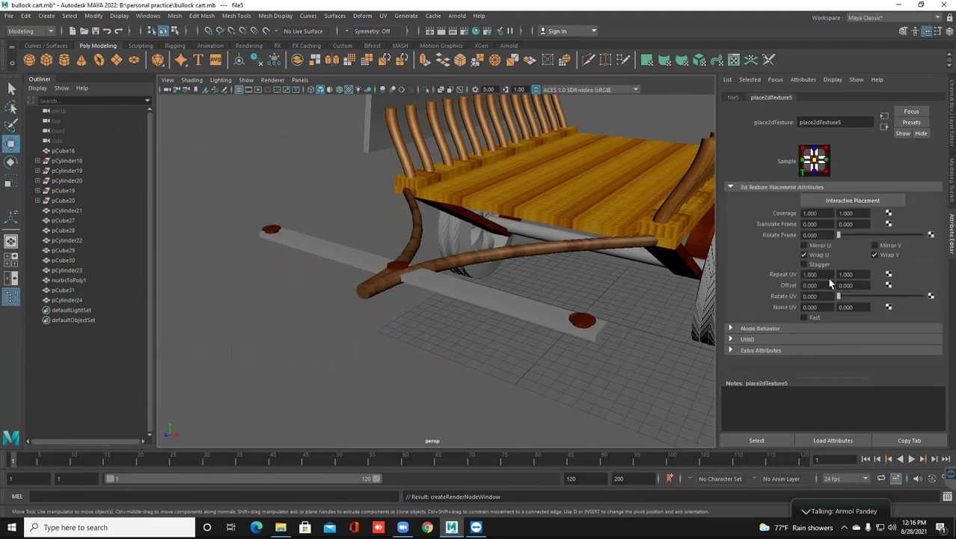
pyautogui.click(796, 275)
pyautogui.press('Return')
pyautogui.press('Tab')
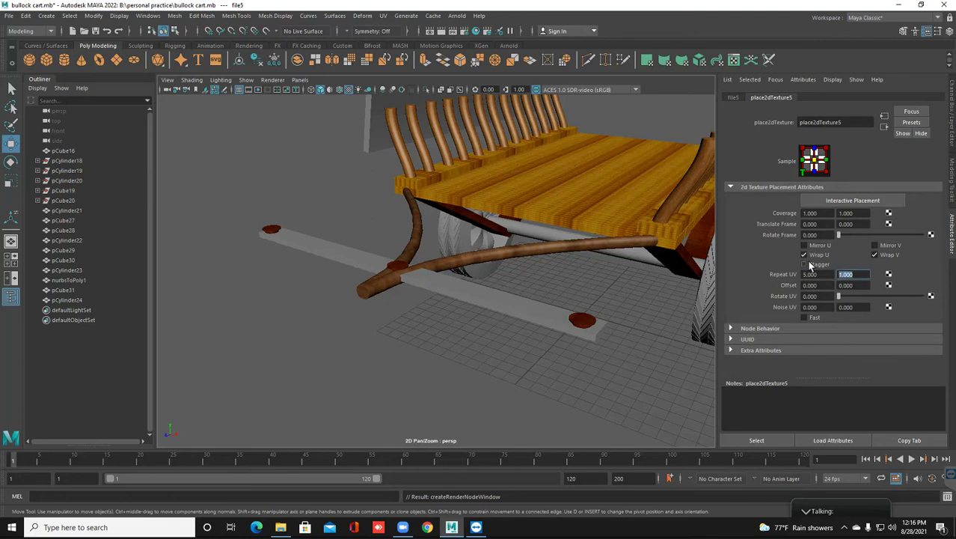
pyautogui.write('5')
pyautogui.press('Return')
pyautogui.scroll(5, 555, 288)
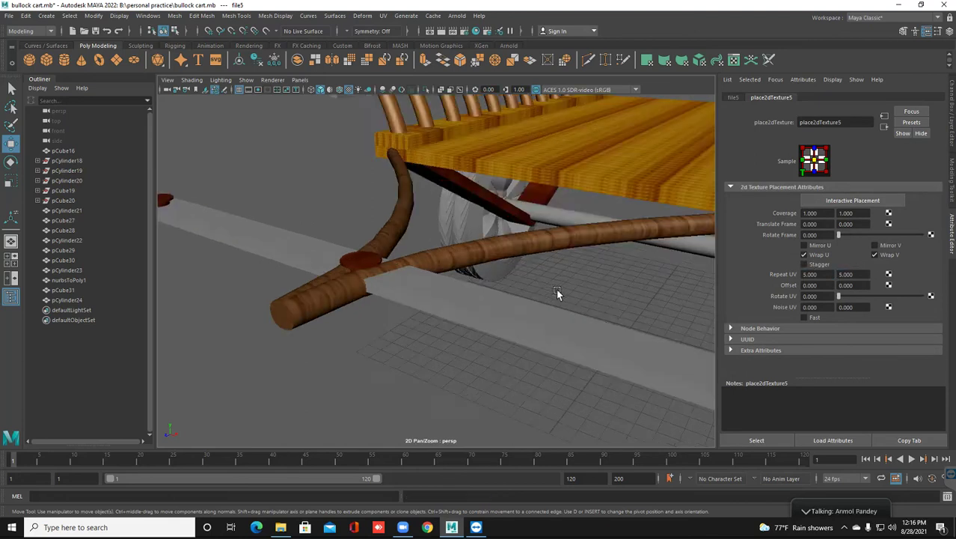
# Set the wood texture placement's Repeat UV to 10 in both directions.
pyautogui.doubleClick(803, 276)
pyautogui.write('10')
pyautogui.press('Return')
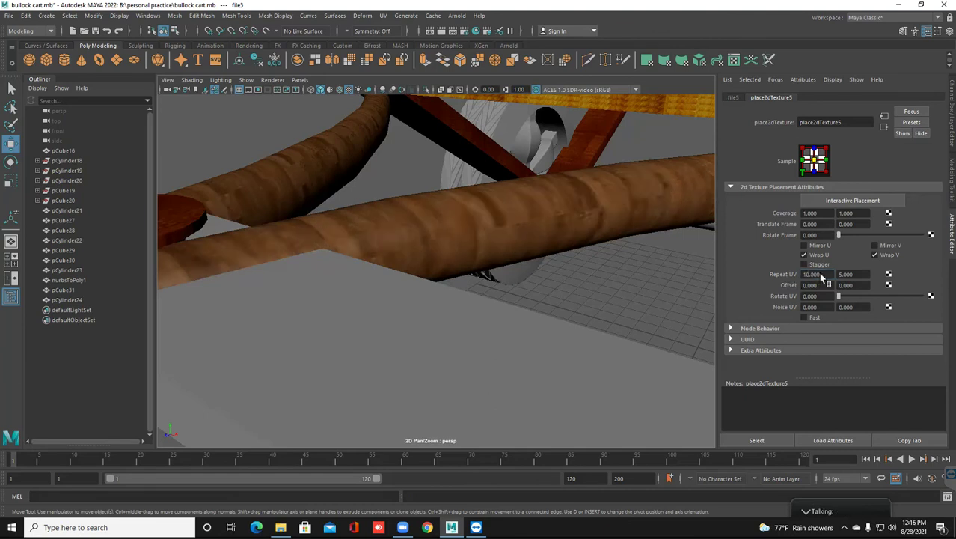
pyautogui.press('Tab')
pyautogui.write('10')
pyautogui.press('Return')
pyautogui.scroll(-6, 400, 319)
pyautogui.scroll(3, 401, 322)
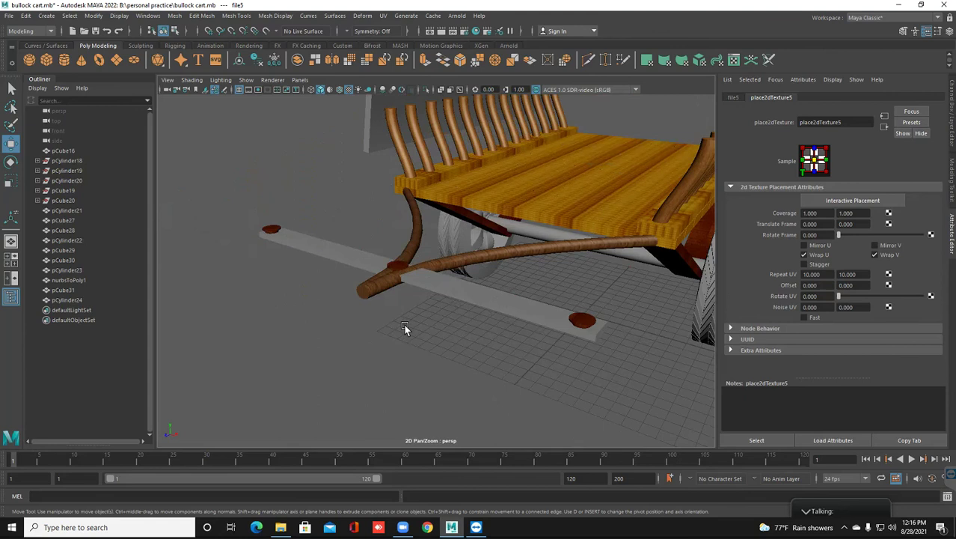
# Assign the existing wood material to the axle between the wheels, pCylinder21.
pyautogui.keyDown('alt'); pyautogui.moveTo(399, 323); pyautogui.dragTo(518, 223); pyautogui.keyUp('alt')
pyautogui.click(568, 191)
pyautogui.moveTo(517, 223); pyautogui.dragTo(512, 500, button='right')
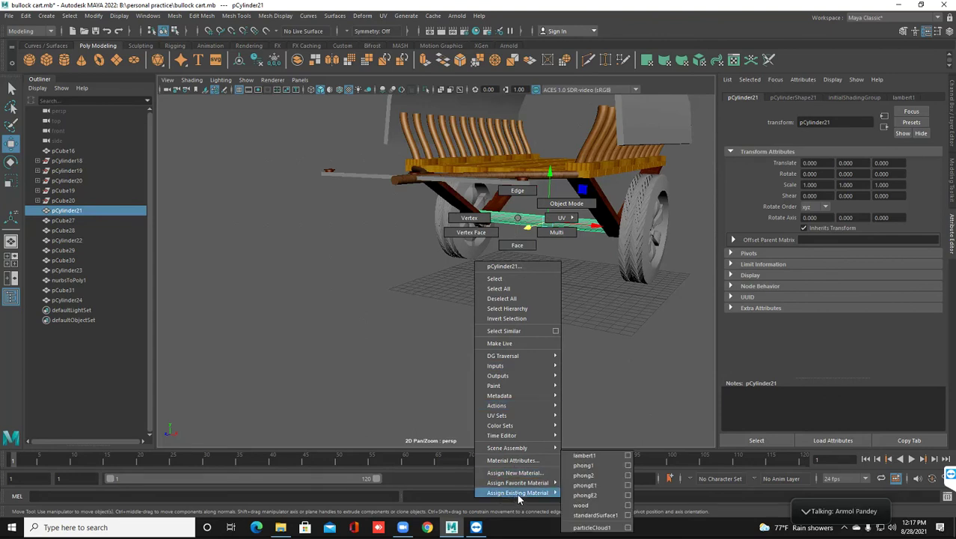
pyautogui.moveTo(582, 497)
pyautogui.mouseDown(button='right')
pyautogui.moveTo(591, 512)
pyautogui.moveTo(584, 509)
pyautogui.mouseUp(button='right')
pyautogui.click(567, 312)
pyautogui.scroll(5, 561, 284)
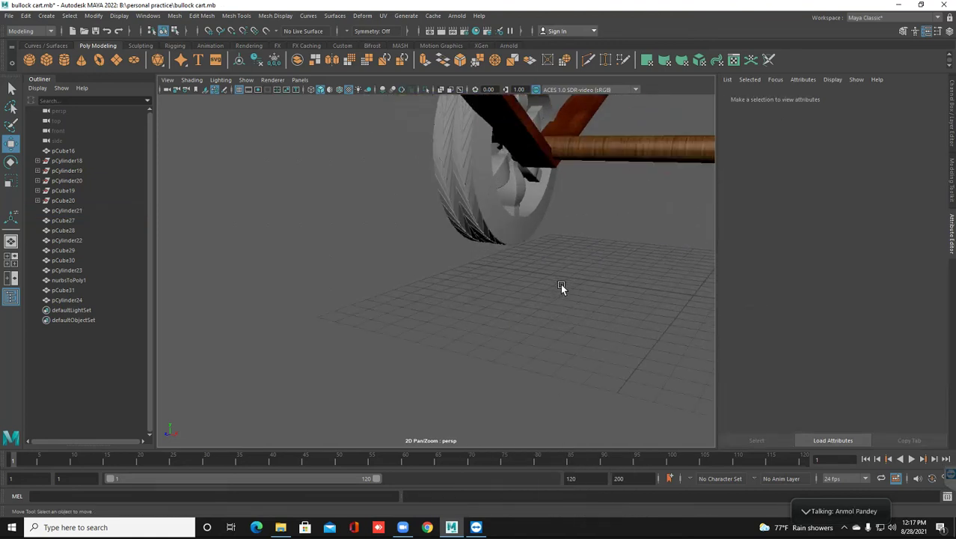
pyautogui.keyDown('alt'); pyautogui.moveTo(527, 297); pyautogui.dragTo(516, 294, button='middle'); pyautogui.keyUp('alt')
pyautogui.scroll(-7, 516, 295)
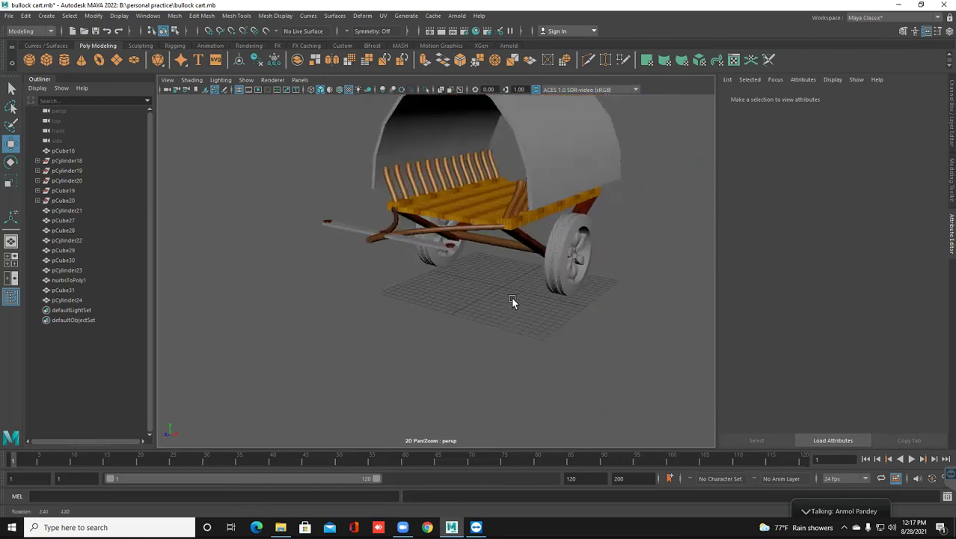
pyautogui.scroll(5, 430, 296)
pyautogui.scroll(-4, 430, 296)
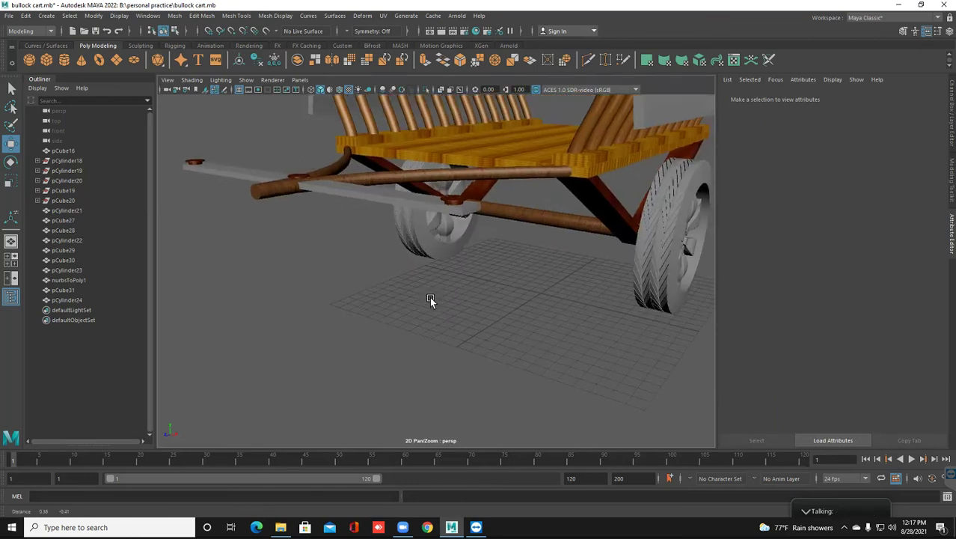
# Assign the existing wood material to the flat front yoke bar.
pyautogui.keyDown('alt'); pyautogui.moveTo(431, 273); pyautogui.dragTo(427, 263); pyautogui.keyUp('alt')
pyautogui.click(417, 268)
pyautogui.moveTo(417, 264); pyautogui.dragTo(484, 505, button='right')
pyautogui.click(443, 306)
pyautogui.scroll(4, 419, 328)
pyautogui.keyDown('alt'); pyautogui.moveTo(419, 328); pyautogui.dragTo(395, 334); pyautogui.keyUp('alt')
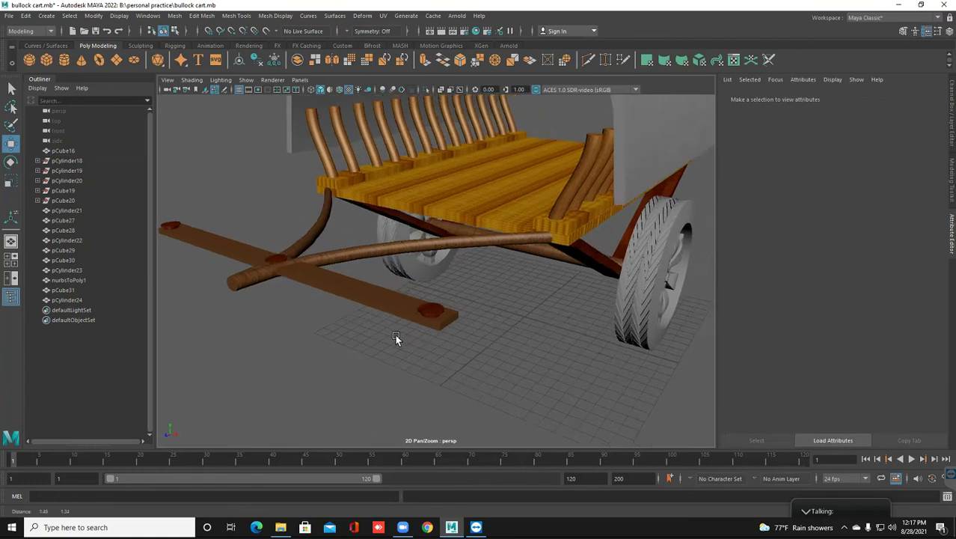
# Assign both wheels, pCube27 and pCube28, a new Phong E material and connect a File texture to its Color.
pyautogui.scroll(-5, 395, 334)
pyautogui.keyDown('alt'); pyautogui.moveTo(454, 316); pyautogui.dragTo(417, 284); pyautogui.keyUp('alt')
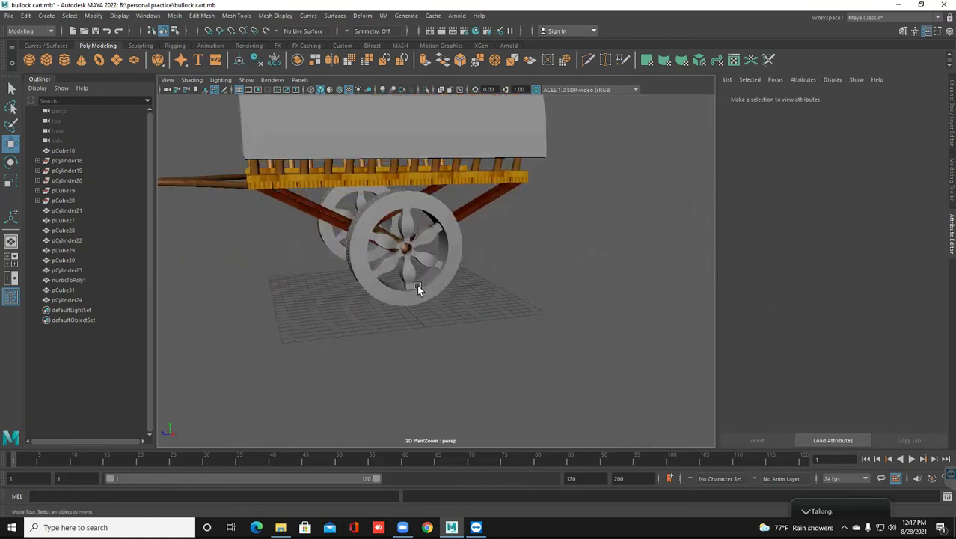
pyautogui.click(417, 284)
pyautogui.scroll(-2, 447, 323)
pyautogui.keyDown('alt'); pyautogui.moveTo(447, 323); pyautogui.dragTo(406, 276); pyautogui.keyUp('alt')
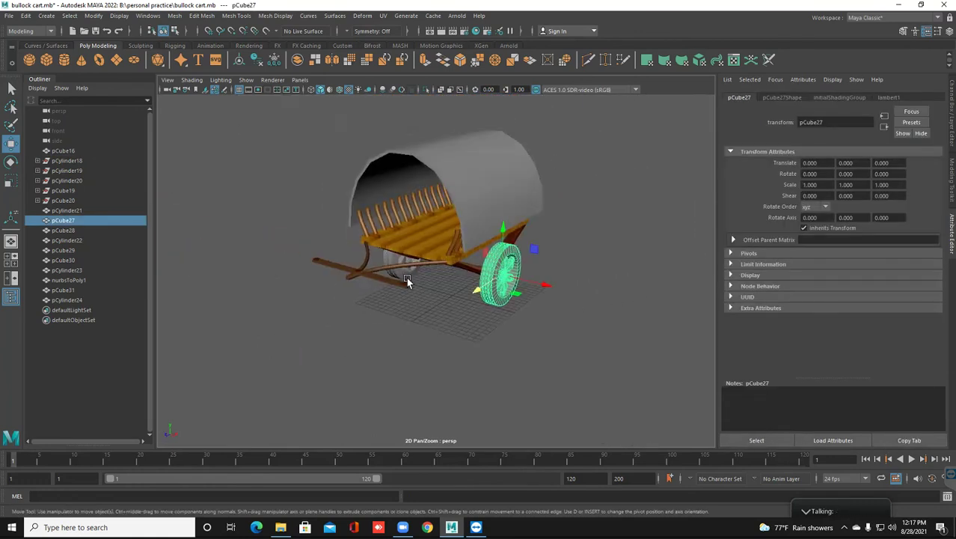
pyautogui.keyDown('shift'); pyautogui.click(407, 270); pyautogui.keyUp('shift')
pyautogui.rightClick(409, 271)
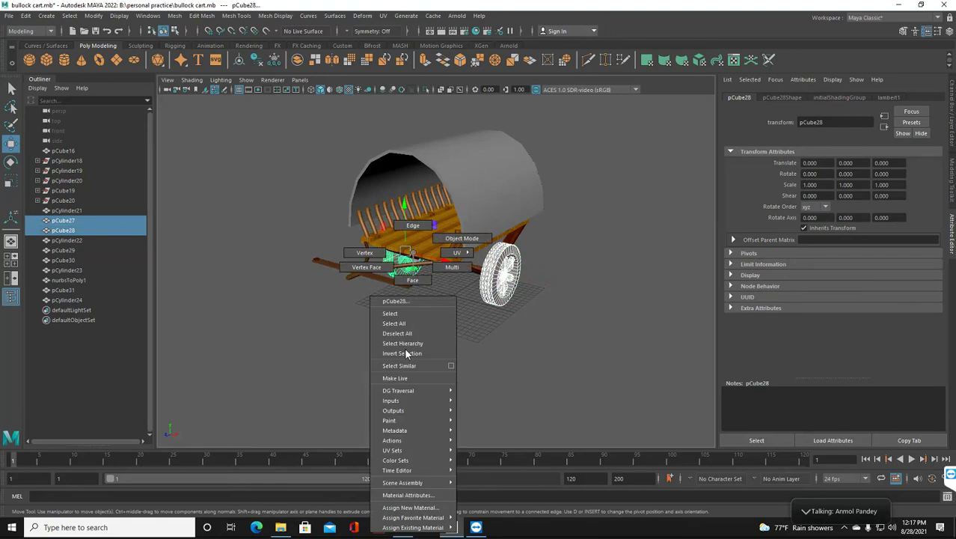
pyautogui.click(410, 507)
pyautogui.click(405, 289)
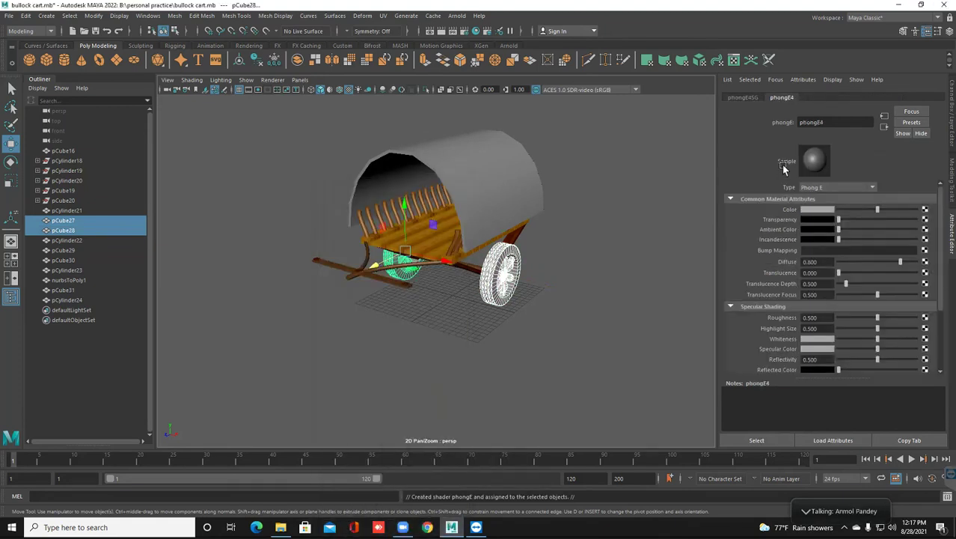
pyautogui.click(924, 210)
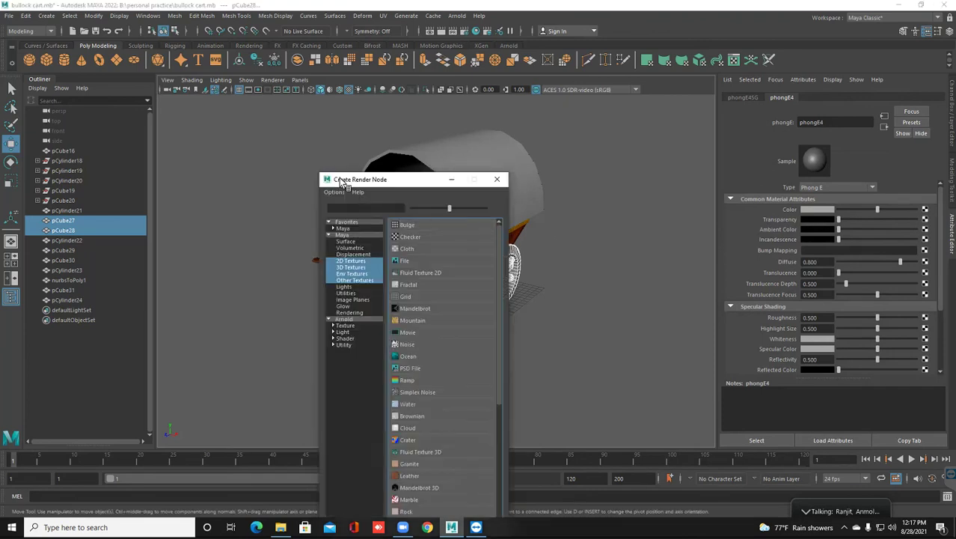
pyautogui.click(404, 262)
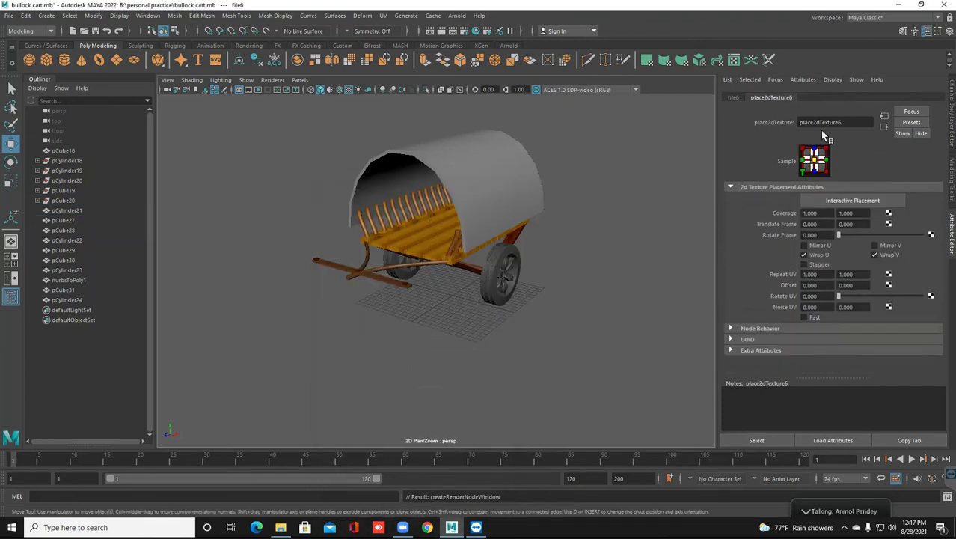
pyautogui.click(733, 96)
pyautogui.click(927, 233)
pyautogui.click(155, 150)
pyautogui.click(149, 149)
pyautogui.doubleClick(209, 162)
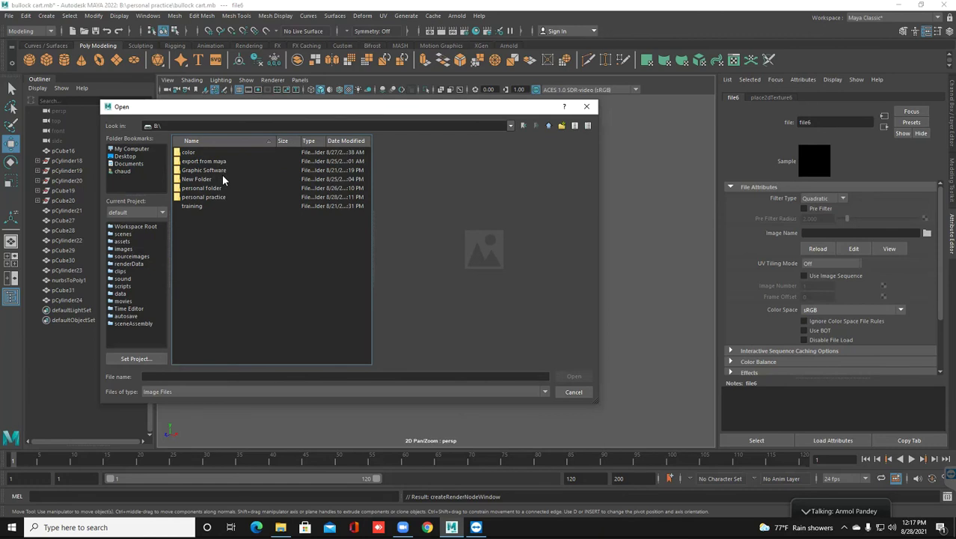
pyautogui.click(586, 106)
pyautogui.click(495, 275)
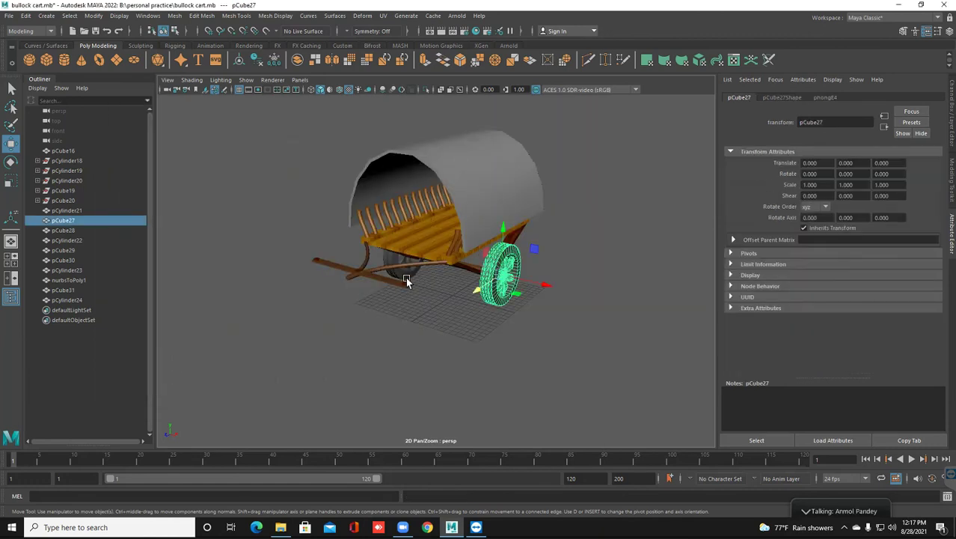
pyautogui.keyDown('shift'); pyautogui.click(406, 276); pyautogui.keyUp('shift')
pyautogui.moveTo(405, 277)
pyautogui.keyDown('shift'); pyautogui.mouseDown(button='right')
pyautogui.moveTo(408, 441)
pyautogui.moveTo(406, 271)
pyautogui.mouseUp(button='right'); pyautogui.keyUp('shift')
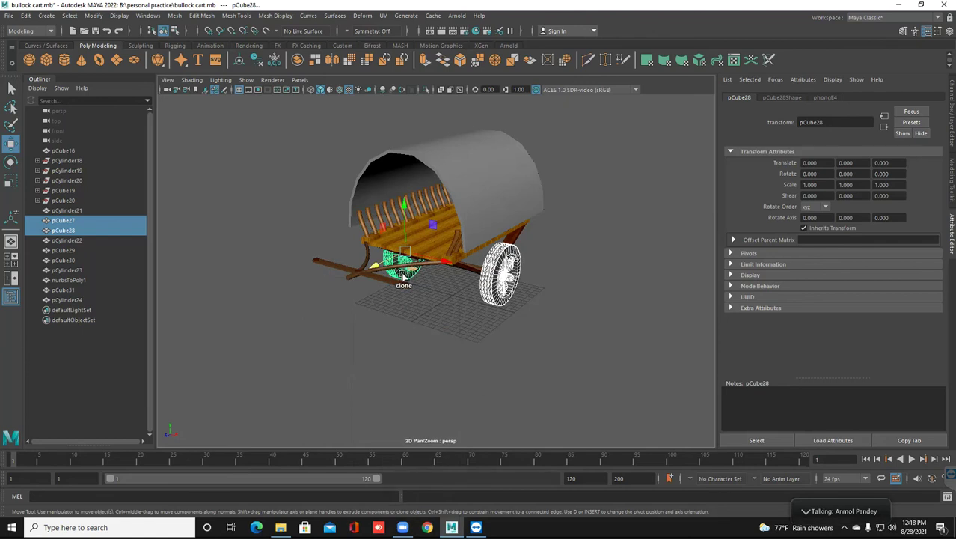
pyautogui.keyDown('shift'); pyautogui.rightClick(404, 279); pyautogui.keyUp('shift')
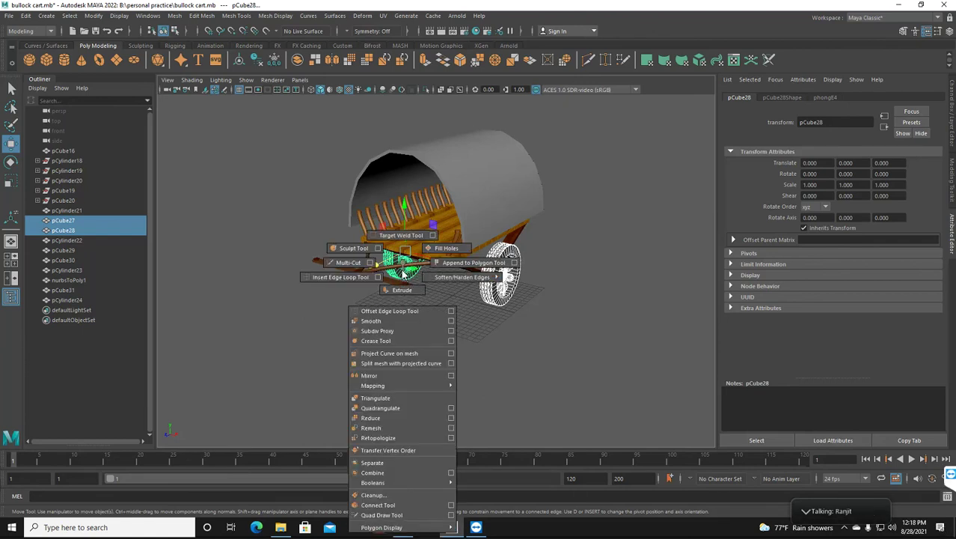
pyautogui.keyDown('shift'); pyautogui.moveTo(404, 268); pyautogui.dragTo(405, 265, button='right'); pyautogui.keyUp('shift')
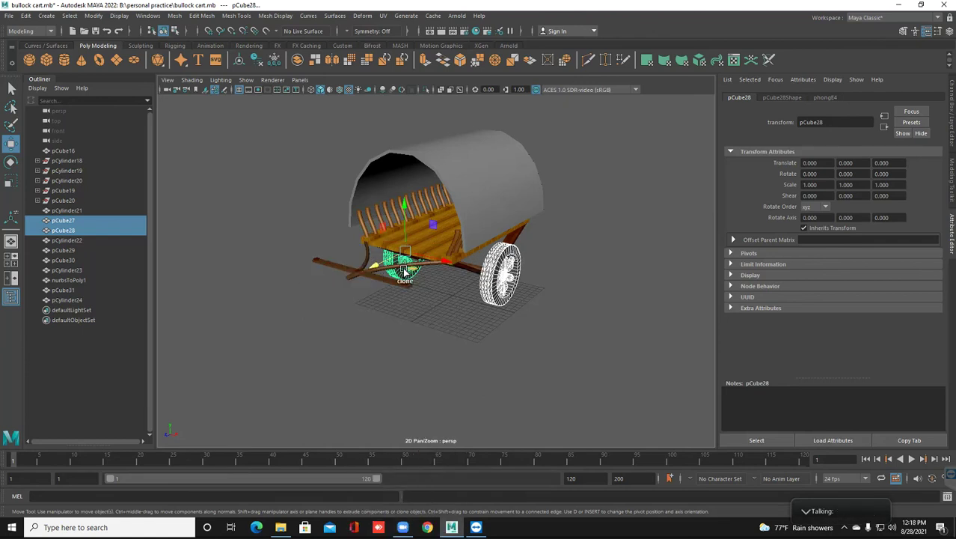
pyautogui.click(431, 320)
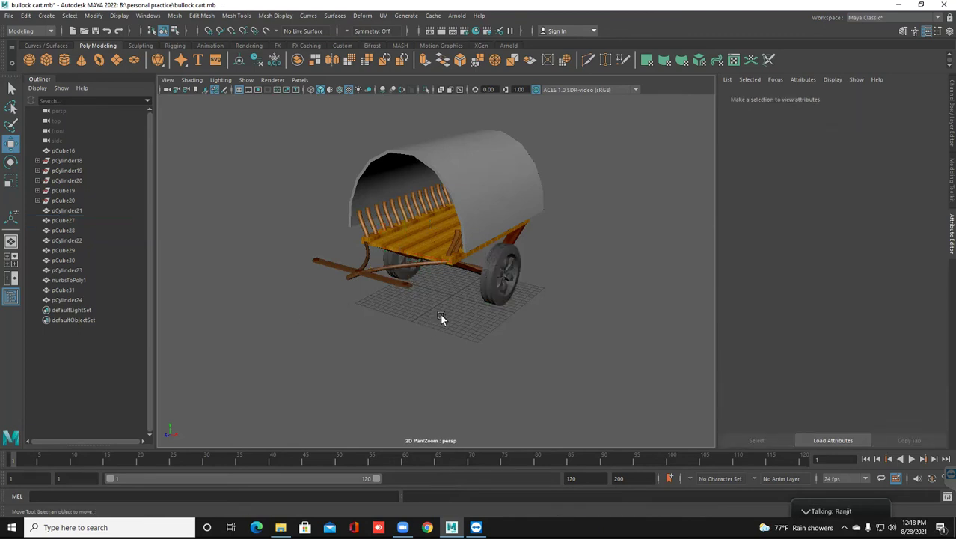
# Assign a new Phong E material to both wheels, pCube27 and pCube28.
pyautogui.click(492, 290)
pyautogui.keyDown('shift'); pyautogui.click(408, 272); pyautogui.keyUp('shift')
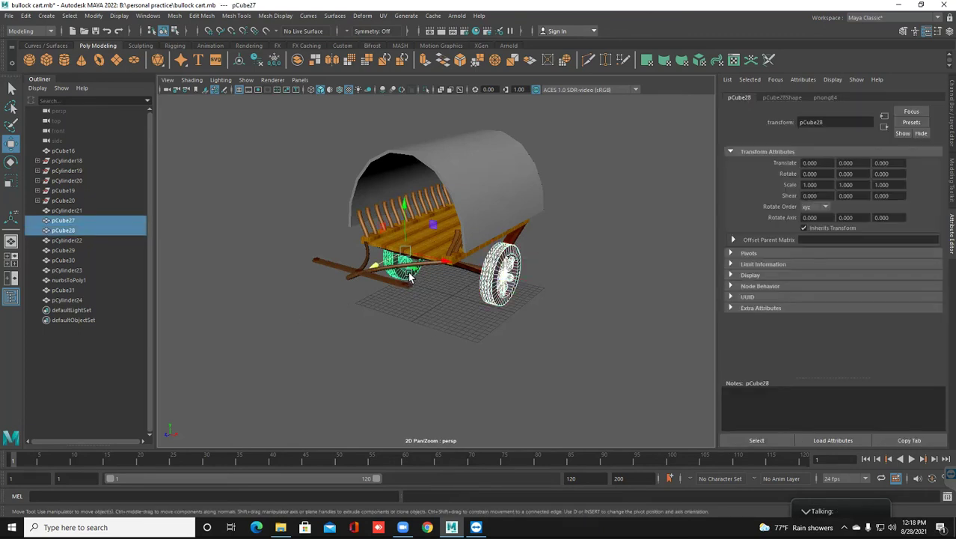
pyautogui.moveTo(410, 278); pyautogui.dragTo(409, 515, button='right')
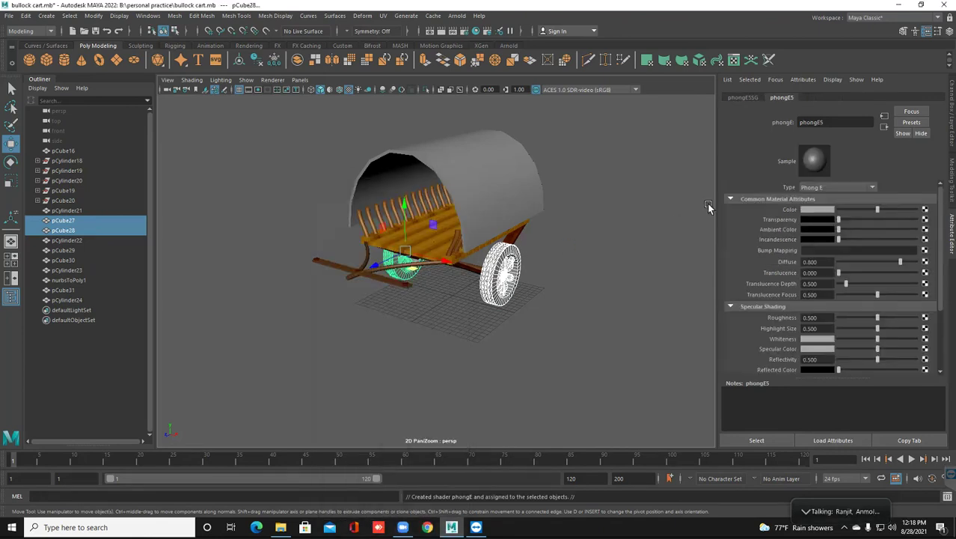
# Set the wheel material's Color to black and inspect the wheels, keeping both selected.
pyautogui.moveTo(865, 216); pyautogui.dragTo(815, 214)
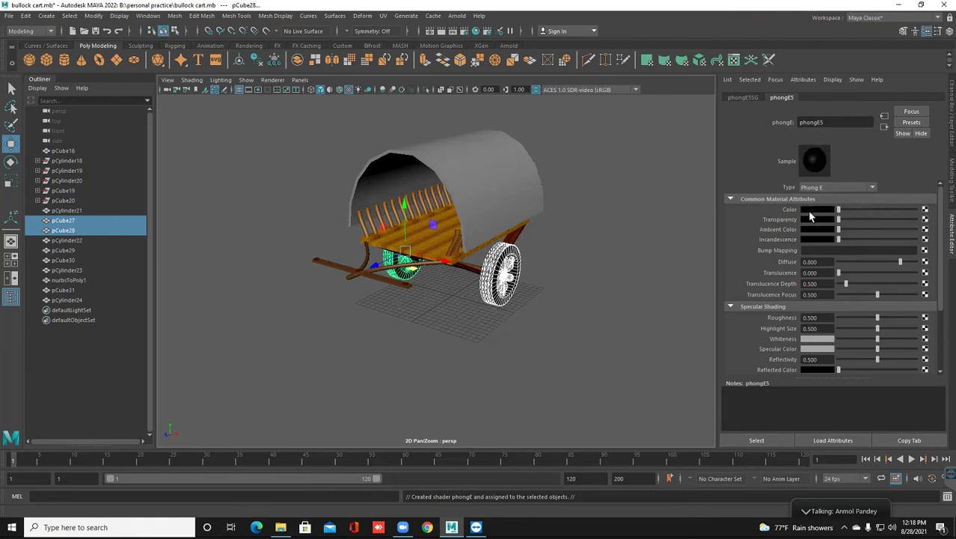
pyautogui.click(816, 211)
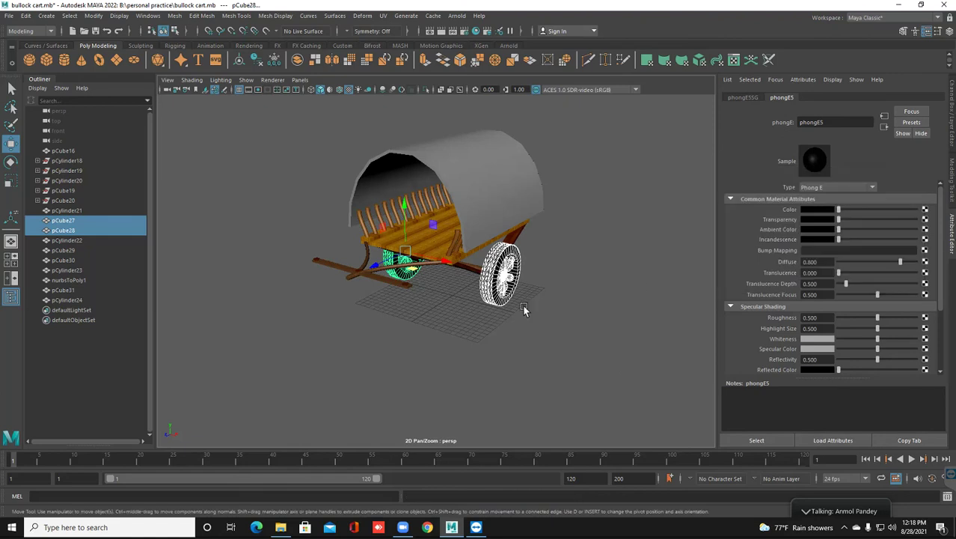
pyautogui.scroll(5, 522, 304)
pyautogui.click(512, 342)
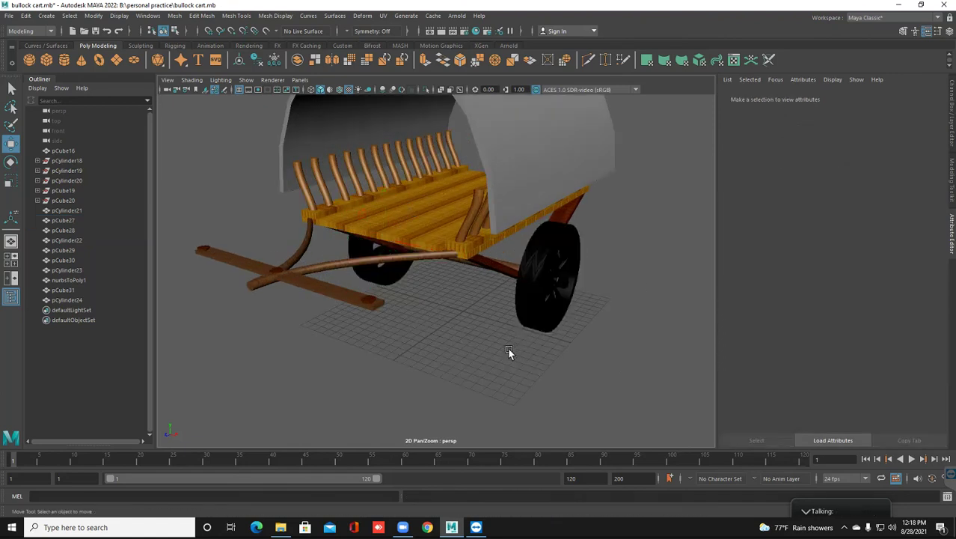
pyautogui.scroll(-3, 508, 348)
pyautogui.keyDown('alt'); pyautogui.moveTo(505, 342); pyautogui.dragTo(493, 337); pyautogui.keyUp('alt')
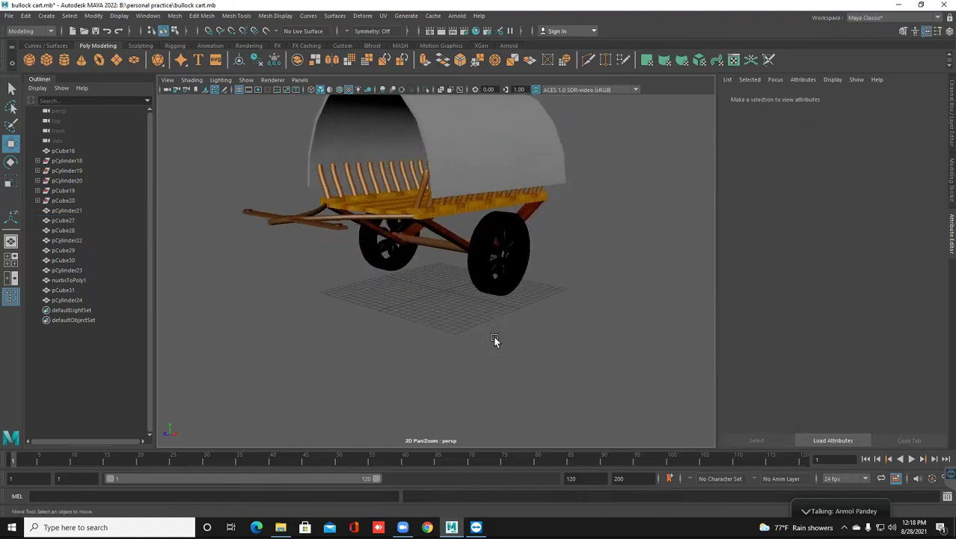
pyautogui.hotkey('ctrl', 'z')
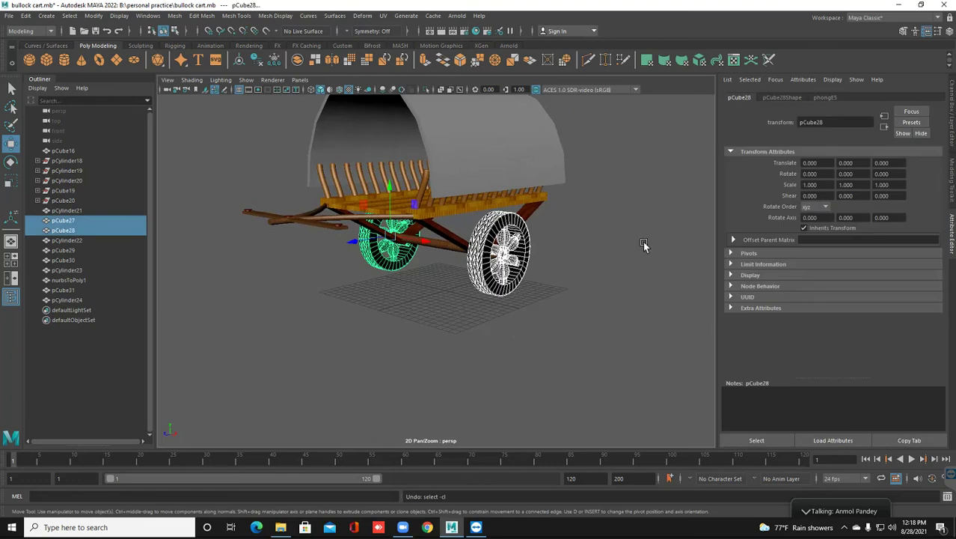
# Connect a File texture to the wheel material's Color and browse to B:\color\wood for its image.
pyautogui.click(823, 97)
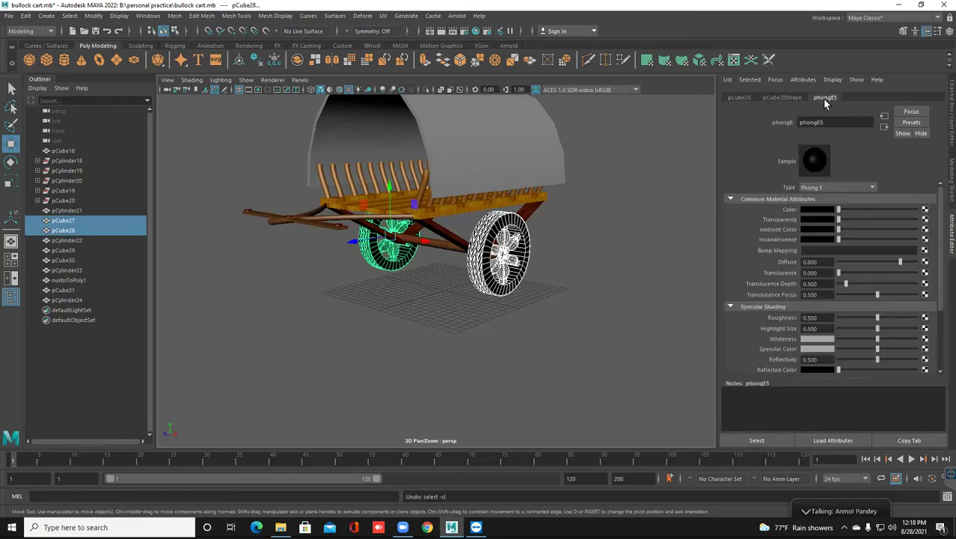
pyautogui.click(925, 212)
pyautogui.click(412, 264)
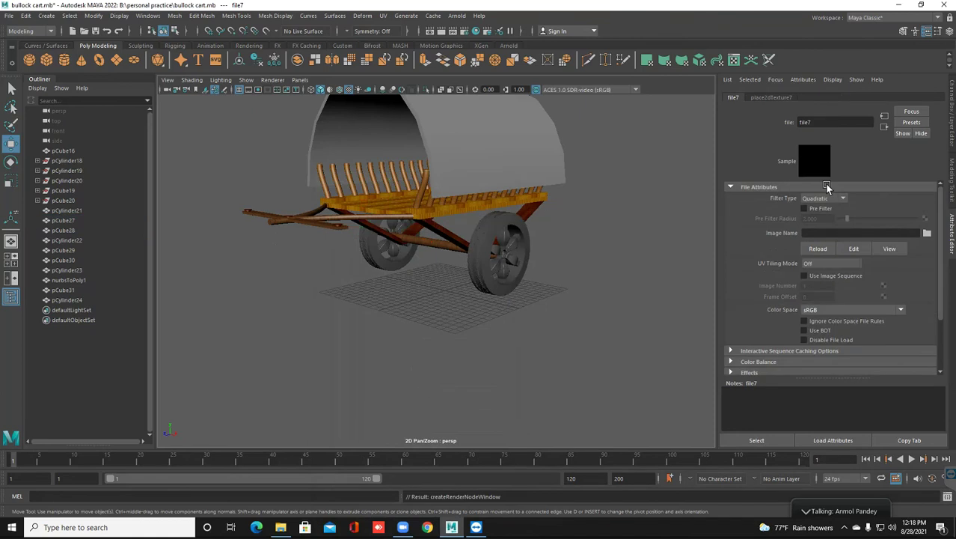
pyautogui.click(926, 233)
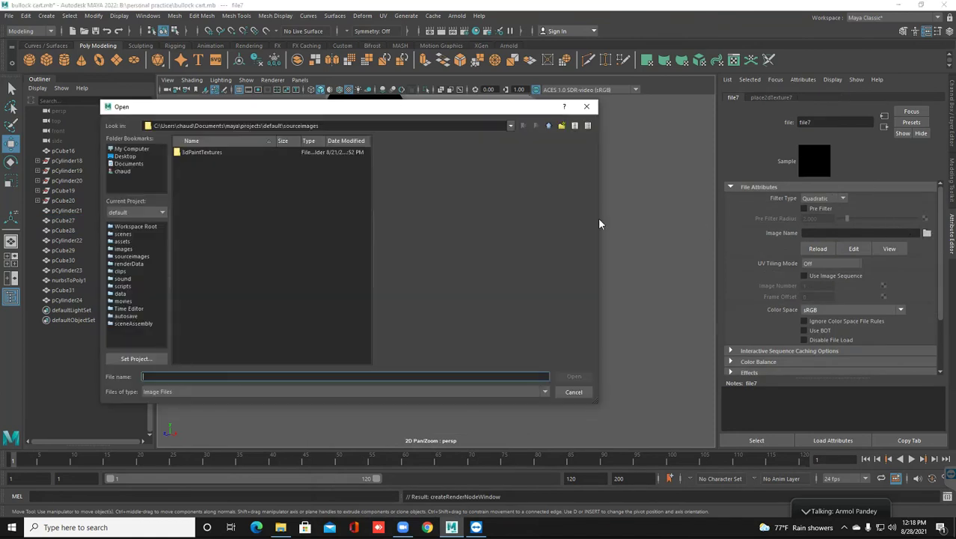
pyautogui.click(132, 151)
pyautogui.doubleClick(190, 161)
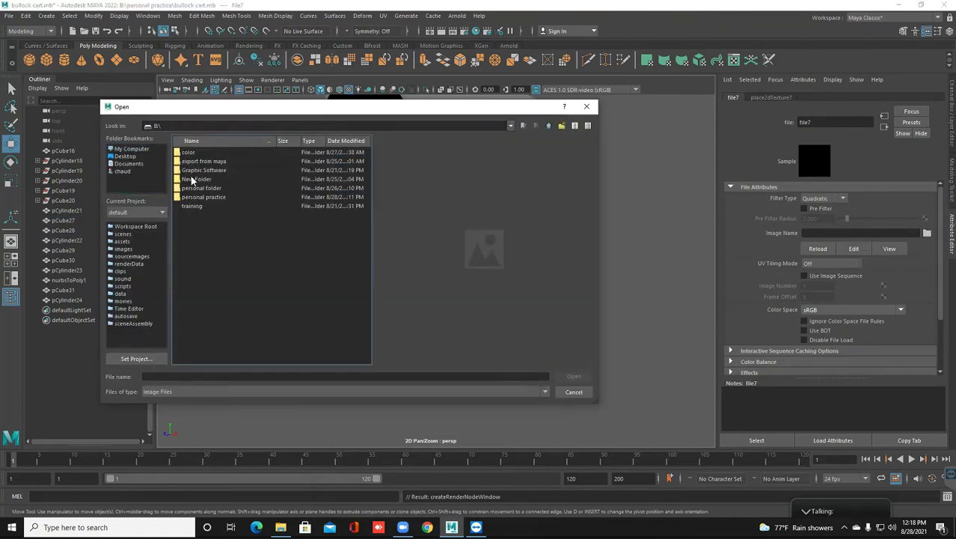
pyautogui.doubleClick(188, 153)
pyautogui.doubleClick(193, 206)
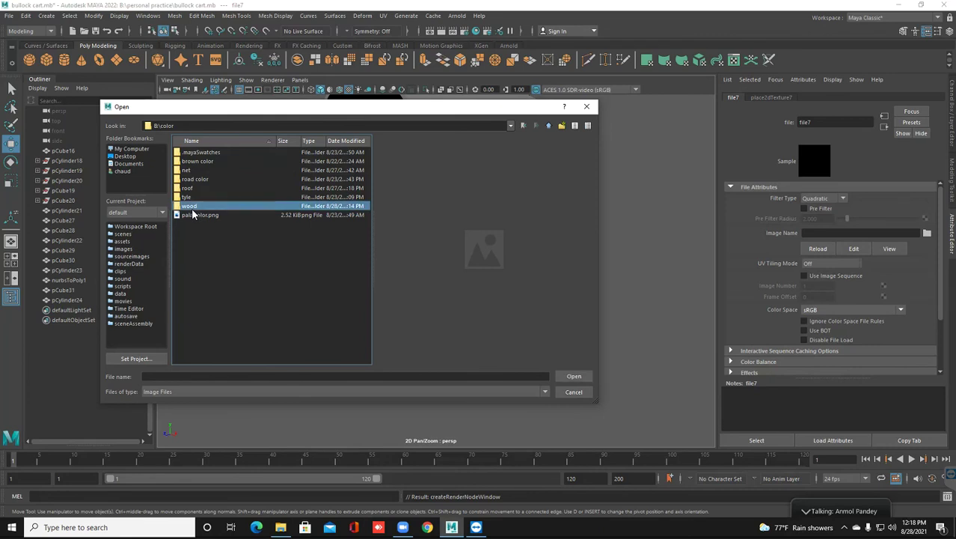
# Preview the wood images and load 34r3.jpg as the wheels' texture.
pyautogui.click(193, 207)
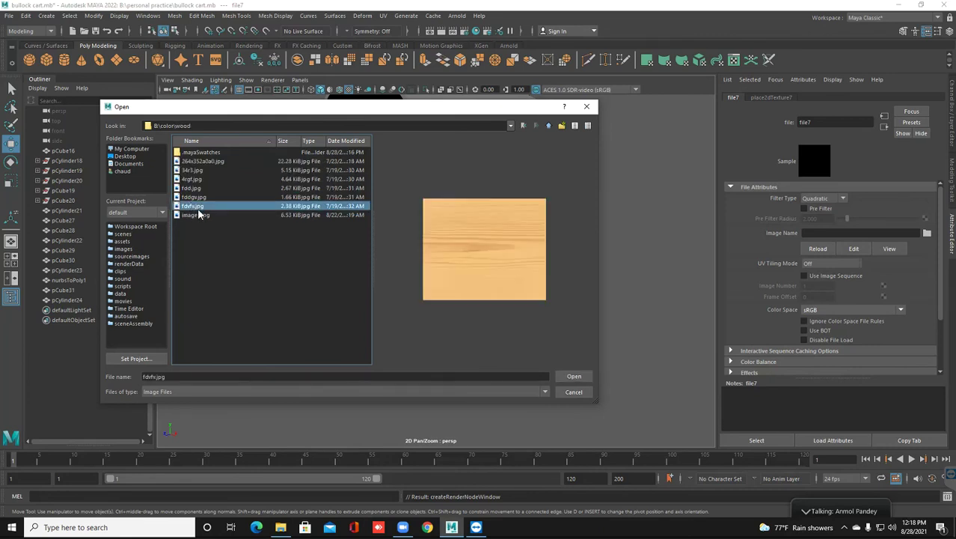
pyautogui.click(198, 215)
pyautogui.press('Up')
pyautogui.press('Up')
pyautogui.press('Up')
pyautogui.press('Up')
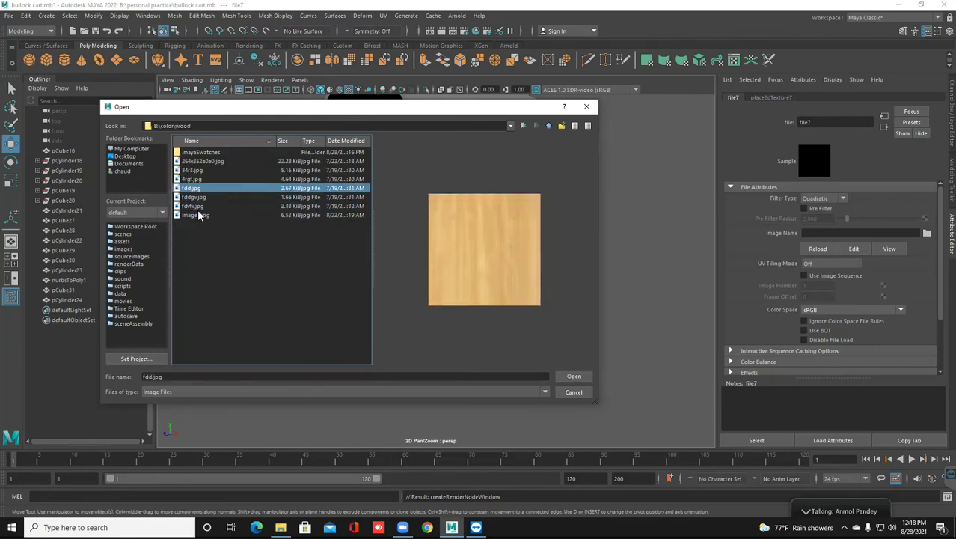
pyautogui.press('Up')
pyautogui.press('Up')
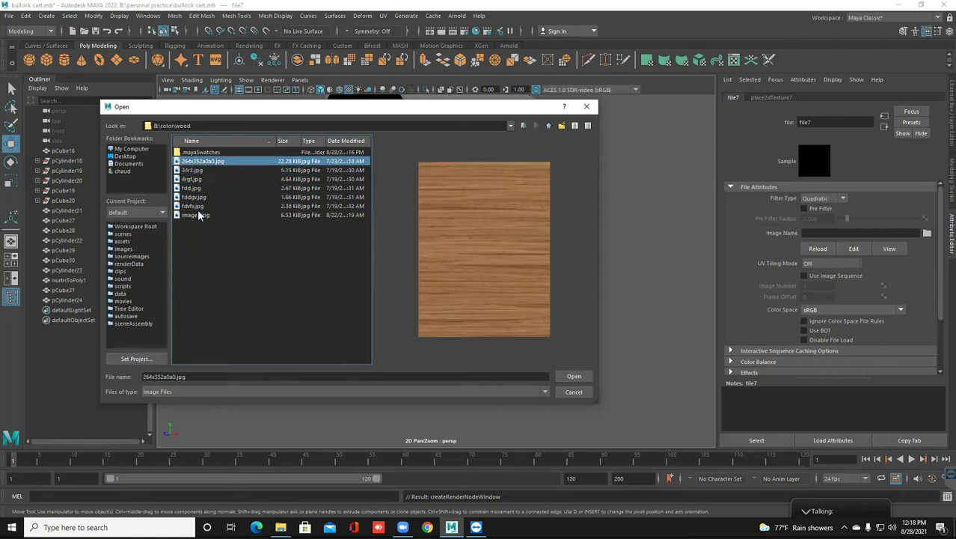
pyautogui.press('Down')
pyautogui.press('Return')
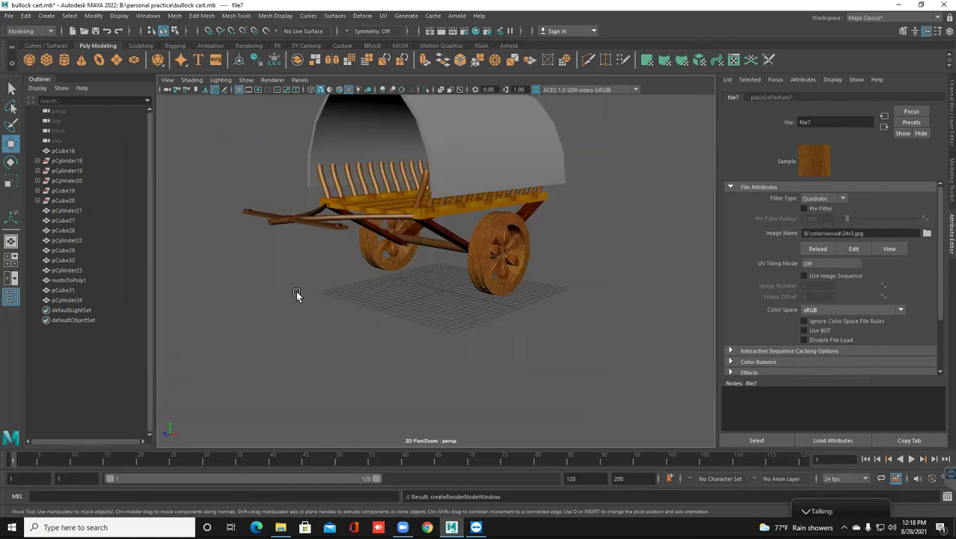
# Set the wheel texture placement's Repeat UV to 10 in both directions and check the wheels.
pyautogui.scroll(3, 418, 273)
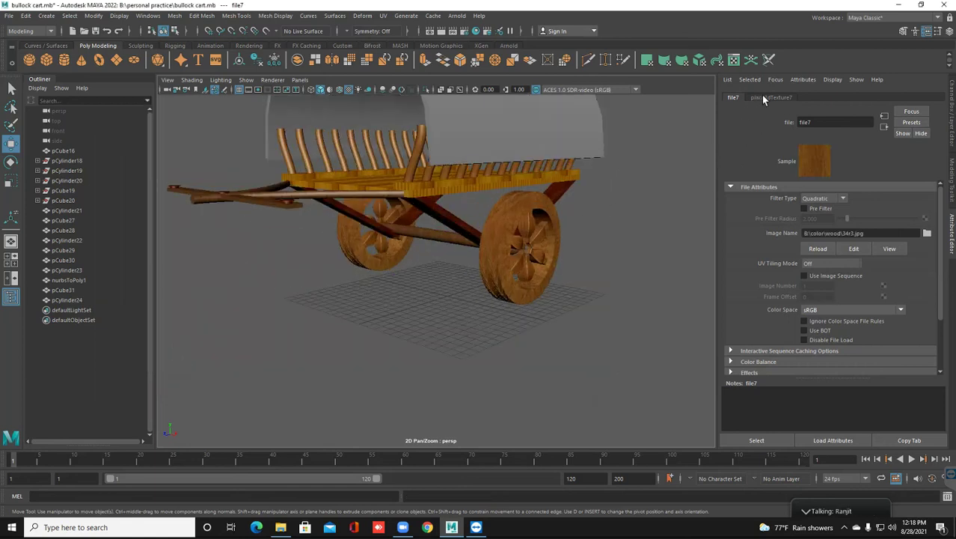
pyautogui.click(763, 96)
pyautogui.doubleClick(815, 274)
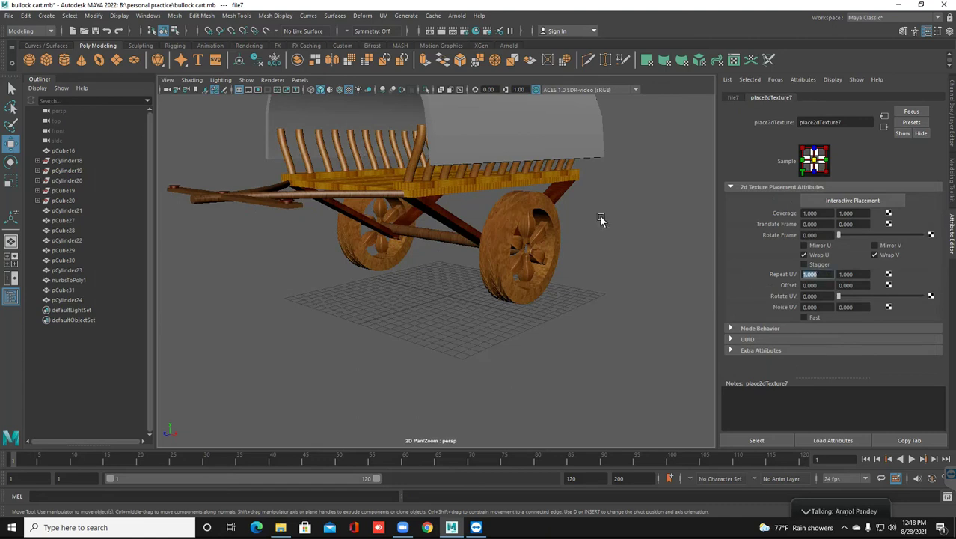
pyautogui.write('10')
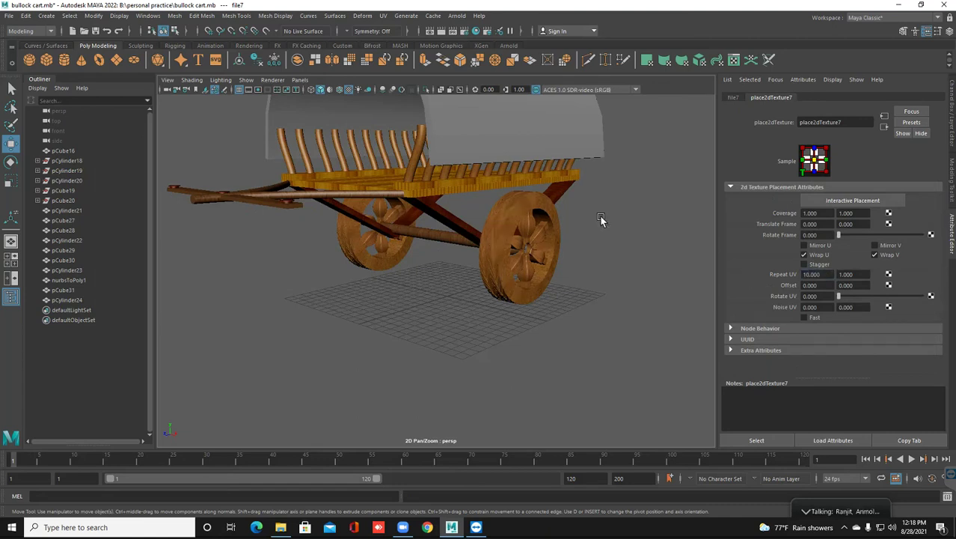
pyautogui.press('Tab')
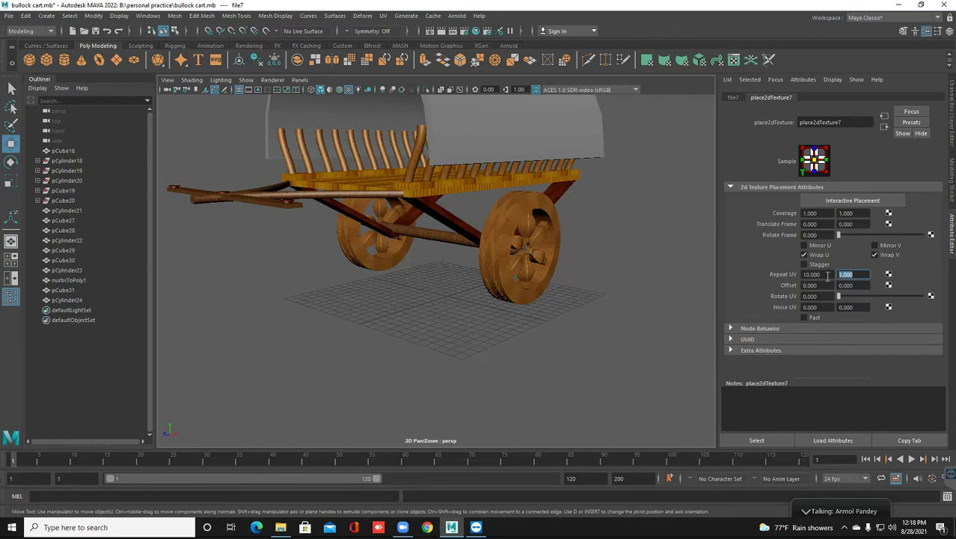
pyautogui.write('10')
pyautogui.press('Return')
pyautogui.click(463, 289)
pyautogui.scroll(1, 475, 290)
pyautogui.scroll(-3, 475, 291)
pyautogui.keyDown('alt'); pyautogui.moveTo(475, 291); pyautogui.dragTo(471, 299); pyautogui.keyUp('alt')
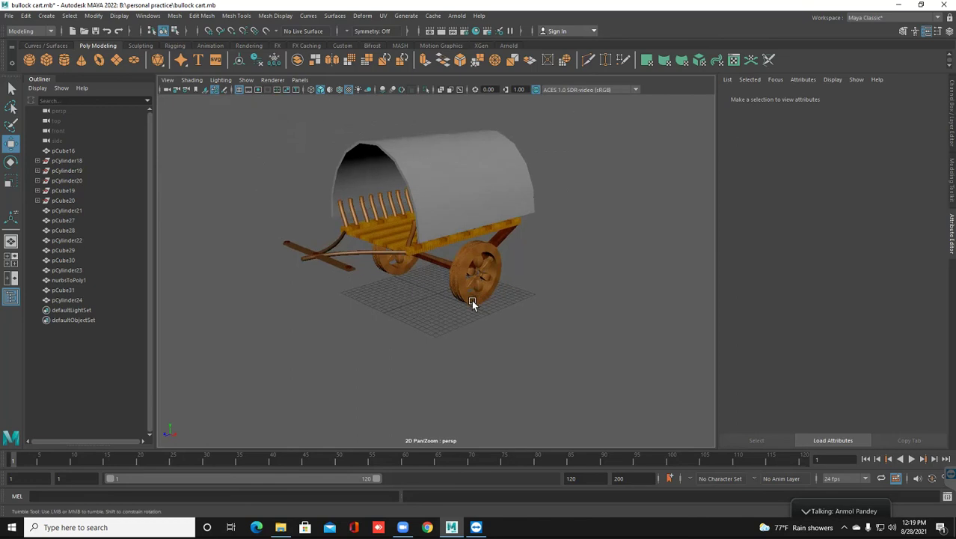
# Switch to File Explorer and open the gundri color folder inside E:\Color.
pyautogui.click(280, 528)
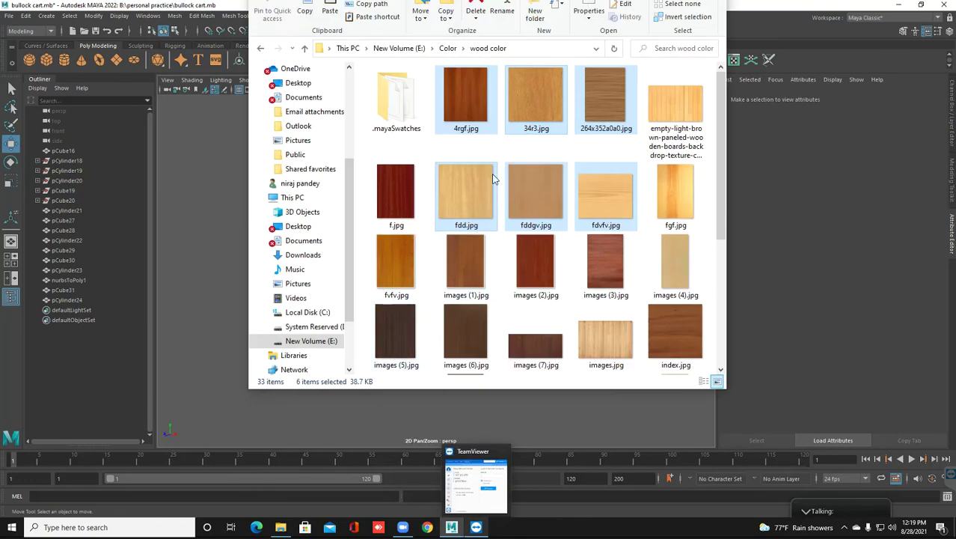
pyautogui.press('BackSpace')
pyautogui.doubleClick(606, 113)
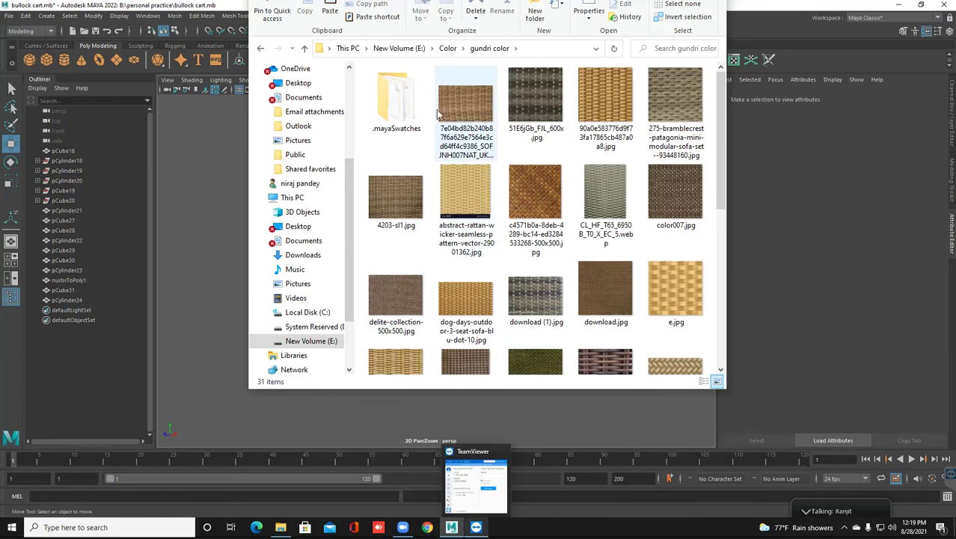
# Select e.jpg, dog-days-outdoor-3-seat-sofa-blu-dot-10.jpg and the tan wicker images starting with 90a0e583 and ea6bd5fa for copying.
pyautogui.click(491, 118)
pyautogui.moveTo(491, 118); pyautogui.dragTo(601, 144)
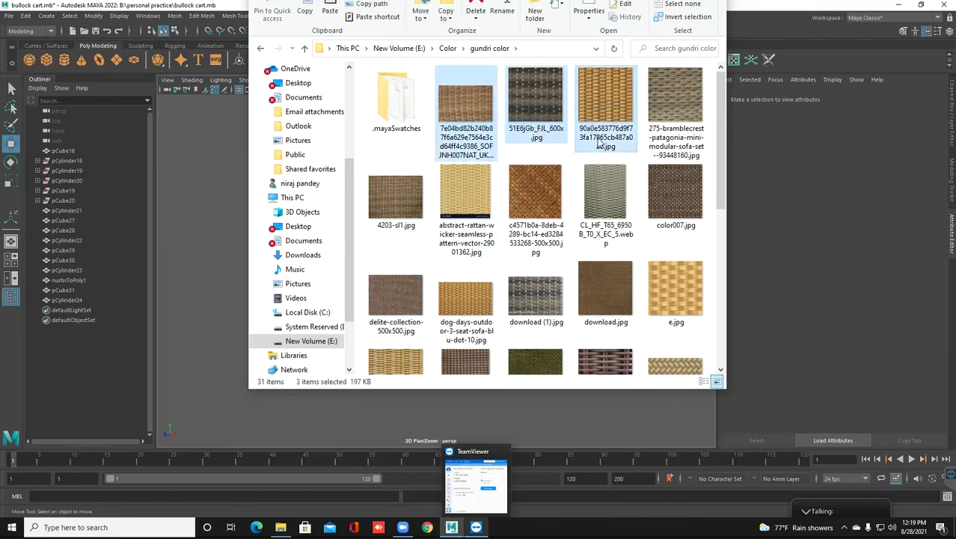
pyautogui.click(675, 298)
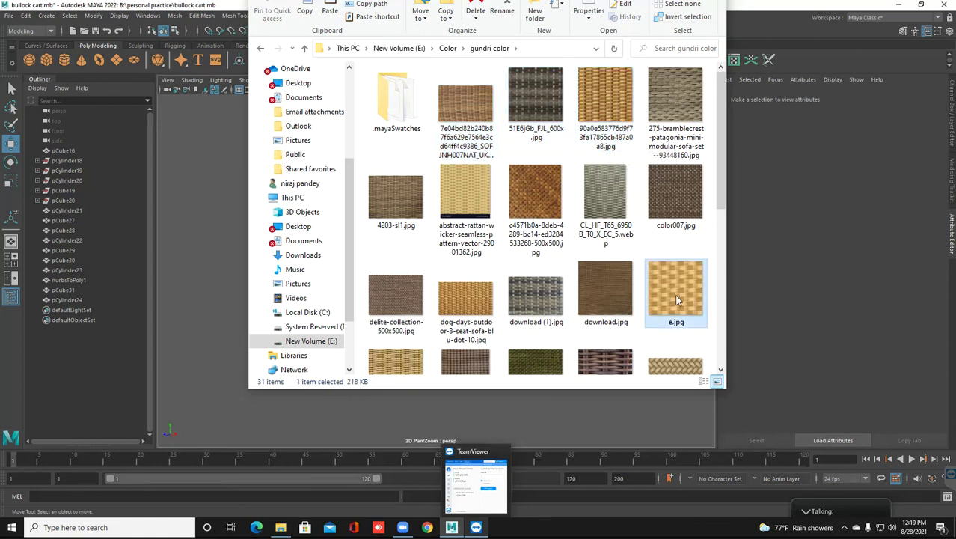
pyautogui.keyDown('ctrl'); pyautogui.click(607, 108); pyautogui.keyUp('ctrl')
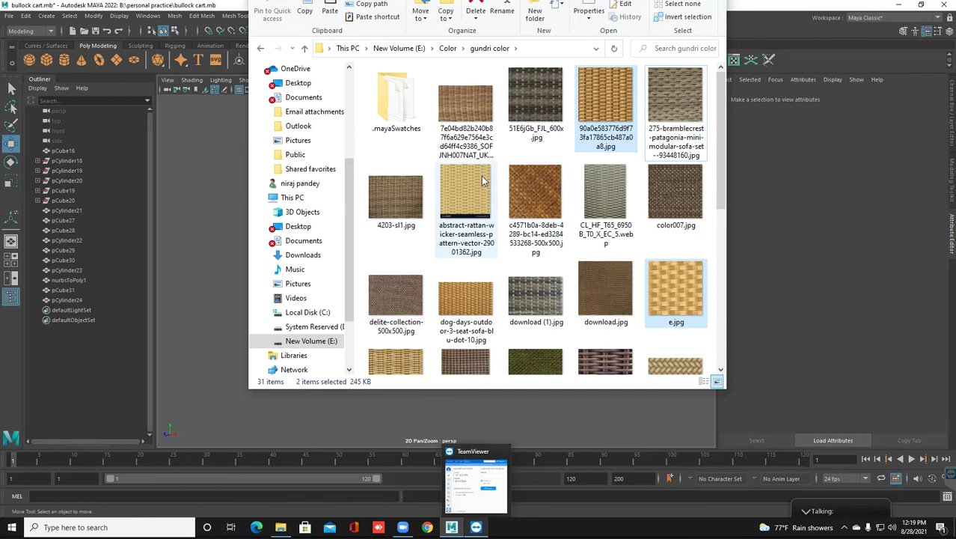
pyautogui.keyDown('ctrl'); pyautogui.click(471, 323); pyautogui.keyUp('ctrl')
pyautogui.keyDown('ctrl'); pyautogui.click(396, 362); pyautogui.keyUp('ctrl')
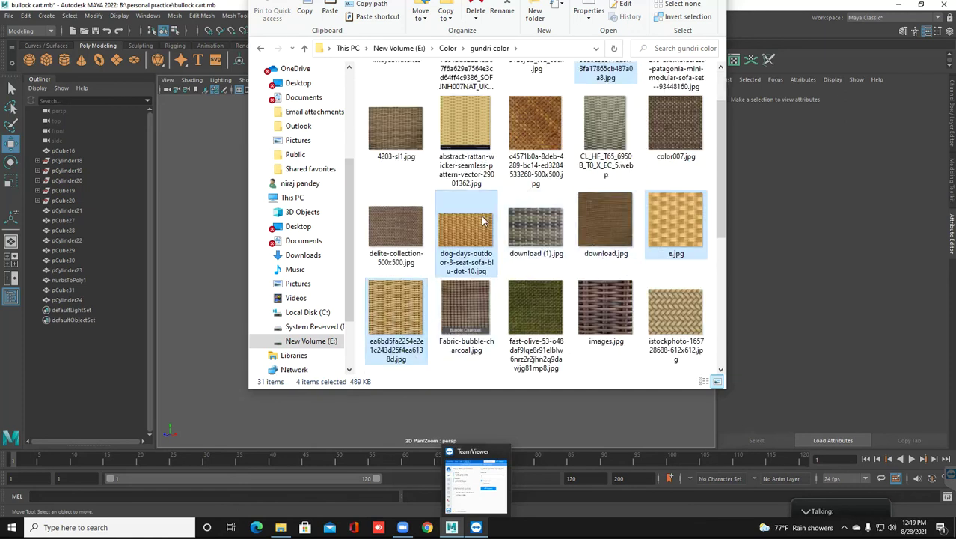
pyautogui.rightClick(482, 194)
# Switch from the remote session's window to File Explorer on the local computer.
pyautogui.click(512, 536)
pyautogui.click(452, 528)
pyautogui.click(281, 526)
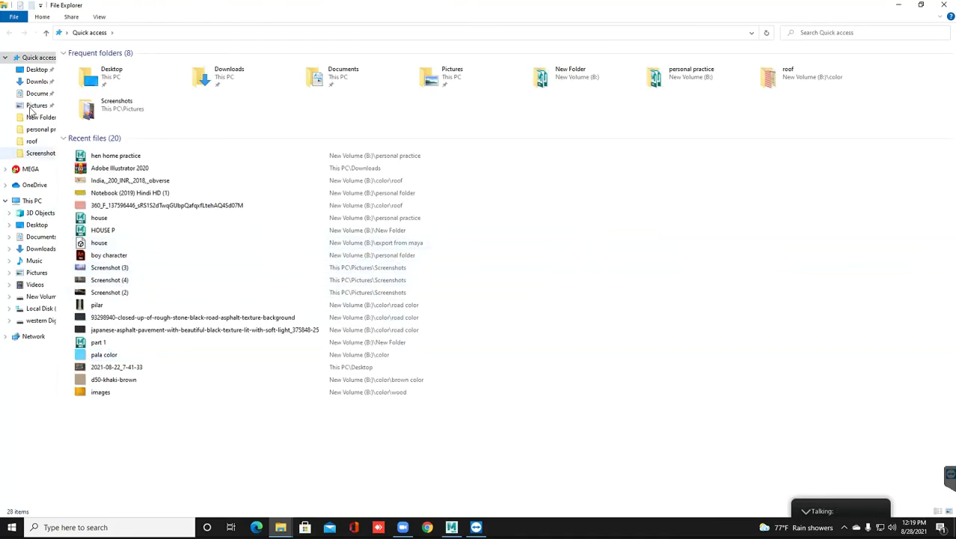
# Try to open the New Volume (B:) drive from This PC.
pyautogui.click(34, 200)
pyautogui.doubleClick(138, 118)
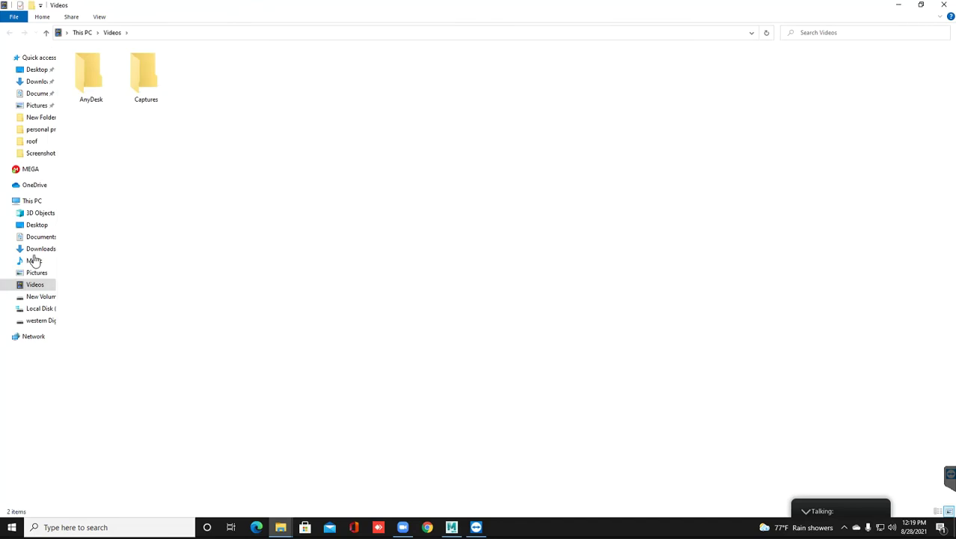
pyautogui.click(32, 200)
pyautogui.doubleClick(128, 119)
pyautogui.click(32, 201)
pyautogui.doubleClick(114, 124)
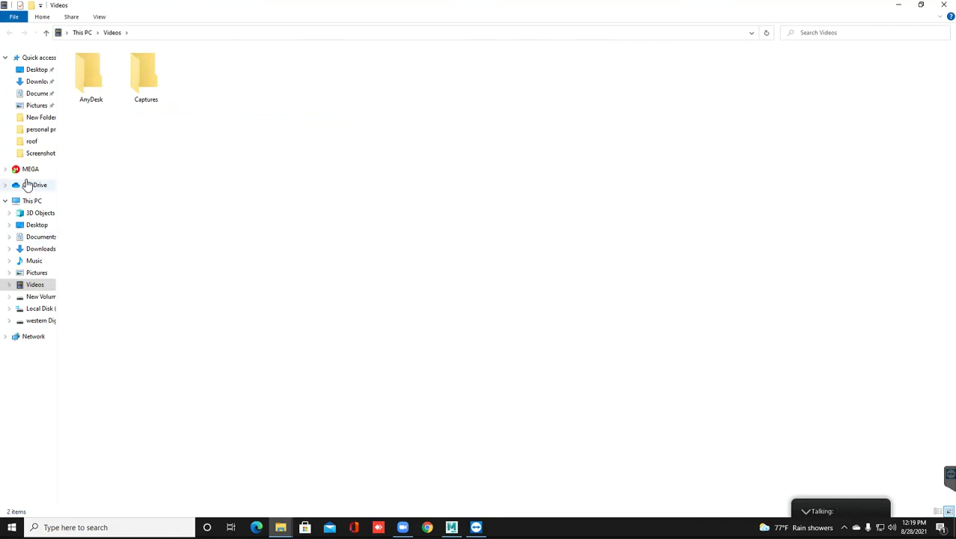
pyautogui.click(36, 202)
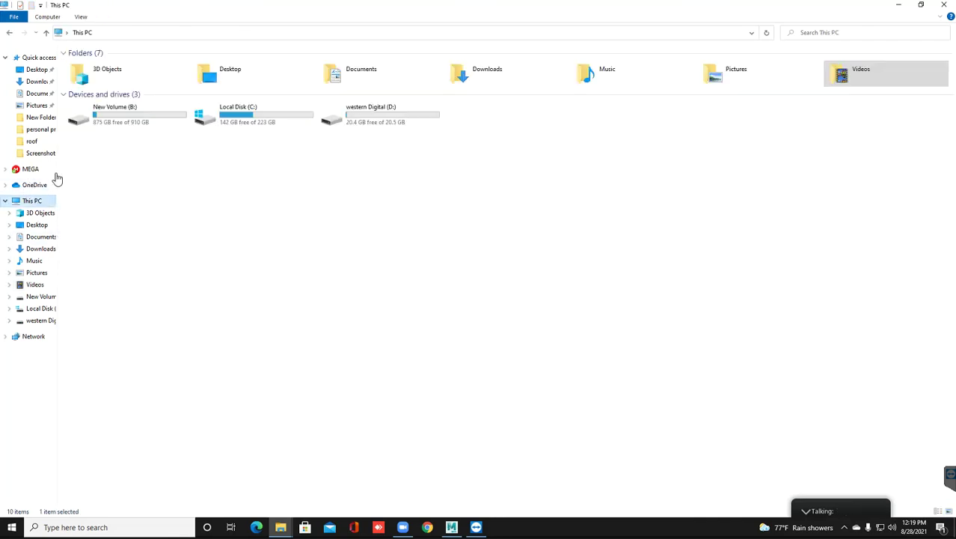
pyautogui.doubleClick(116, 124)
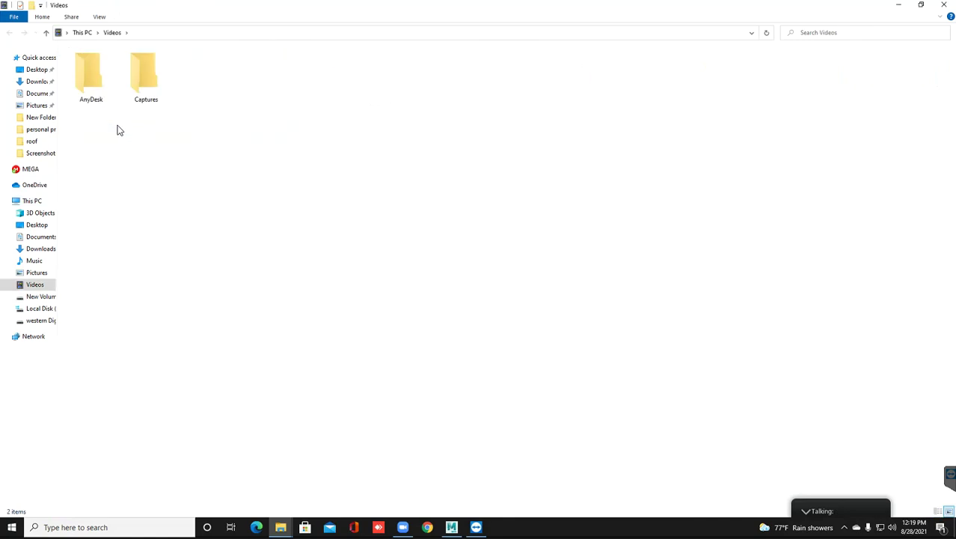
# Open the color folder on the New Volume (B:) drive.
pyautogui.click(36, 321)
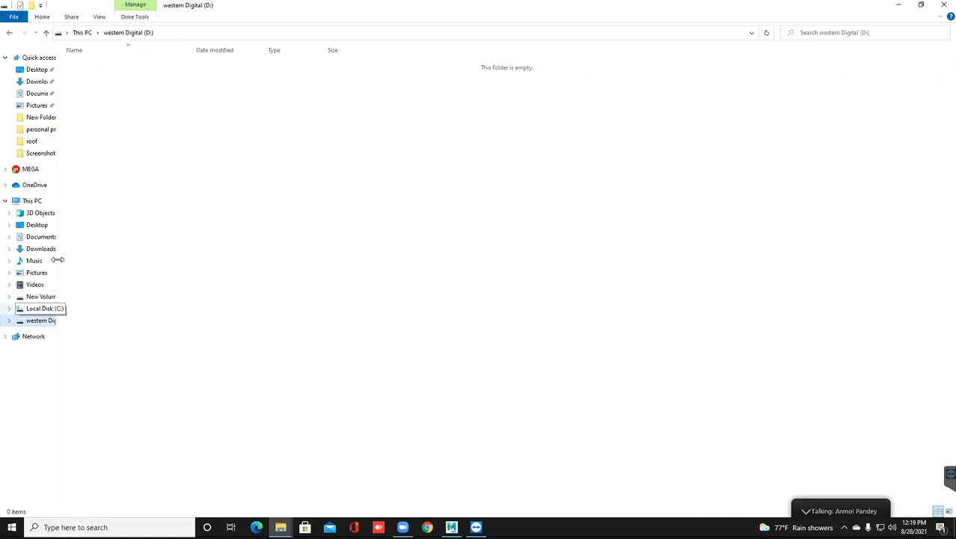
pyautogui.click(37, 298)
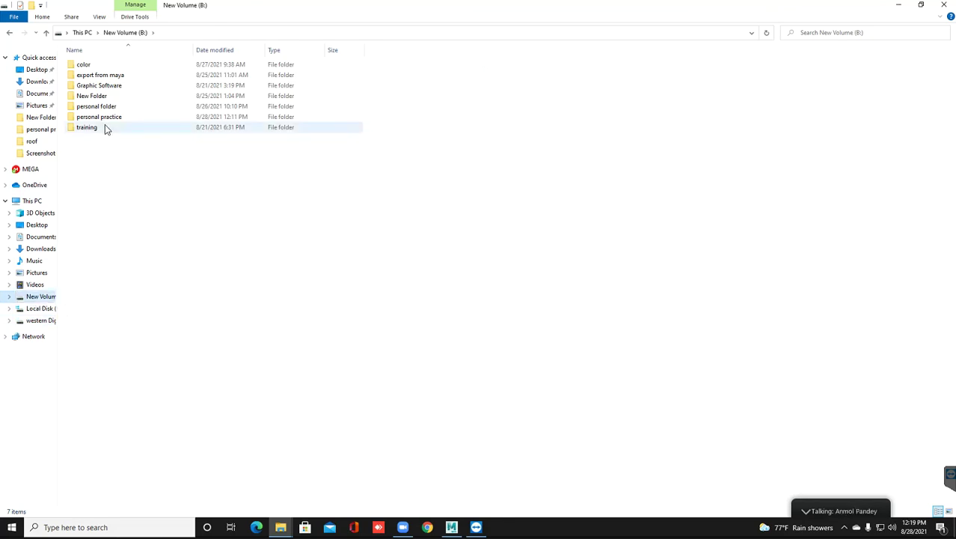
pyautogui.doubleClick(87, 64)
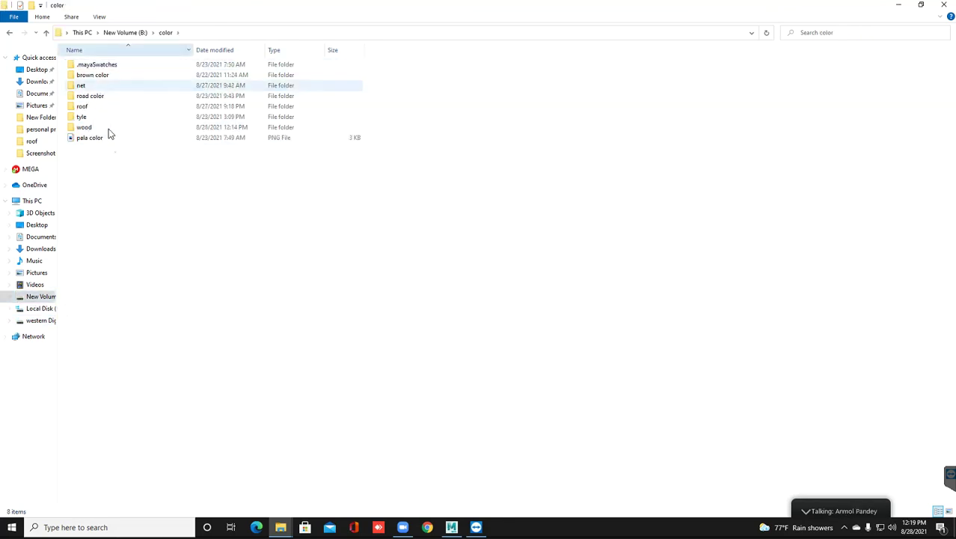
# Create a new folder named gunDRi inside B:\color and open it.
pyautogui.rightClick(113, 186)
pyautogui.moveTo(210, 303)
pyautogui.click(268, 307)
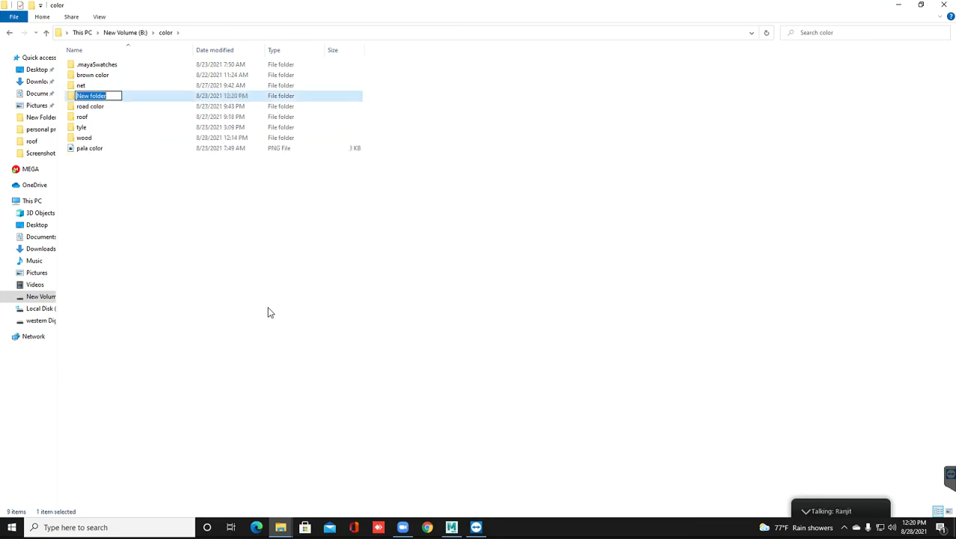
pyautogui.write('gund')
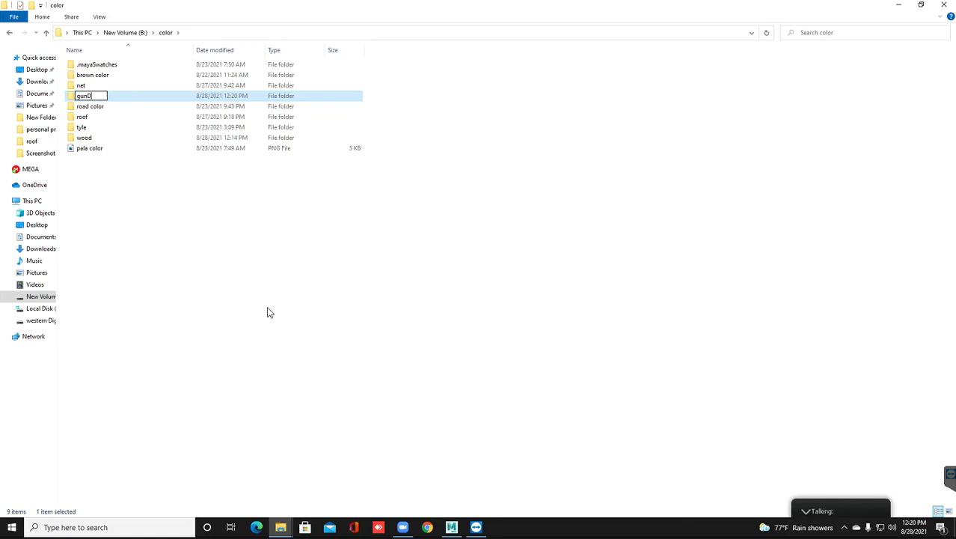
pyautogui.press('Return')
pyautogui.press('Return')
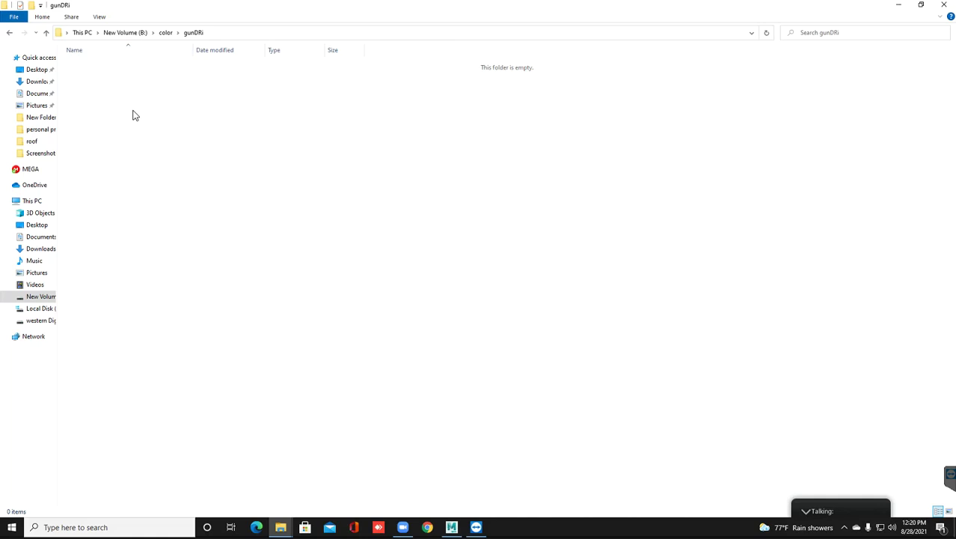
# Paste the four copied wicker images into the empty gunDRi folder.
pyautogui.rightClick(150, 89)
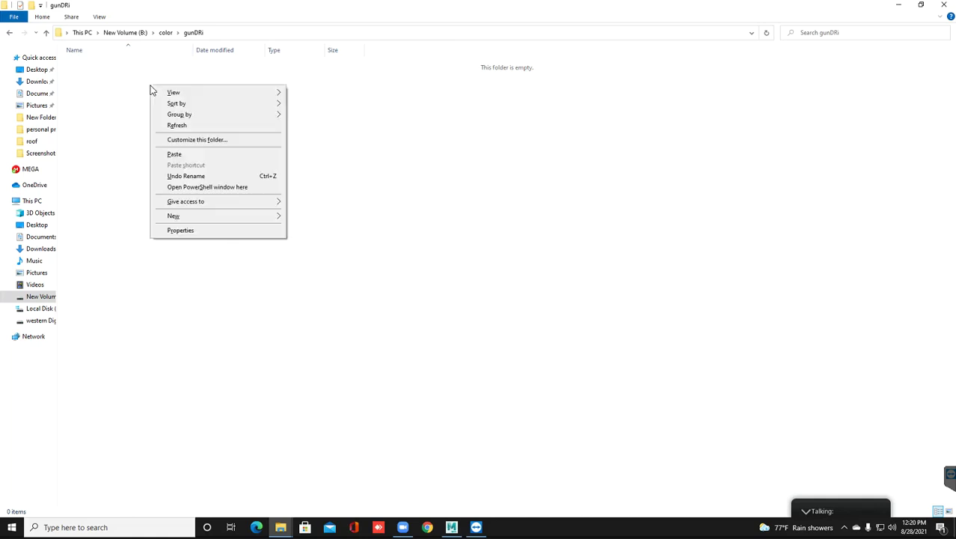
pyautogui.click(181, 160)
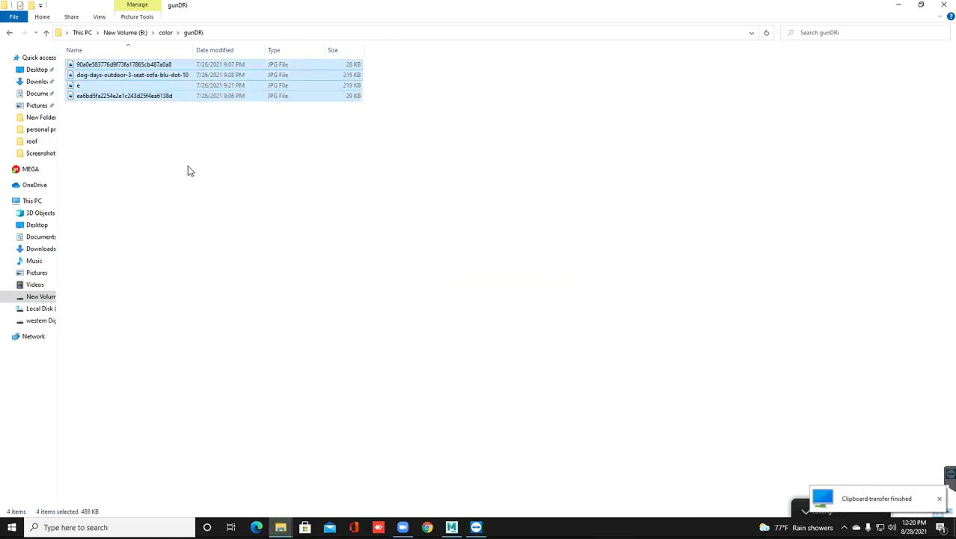
pyautogui.rightClick(181, 152)
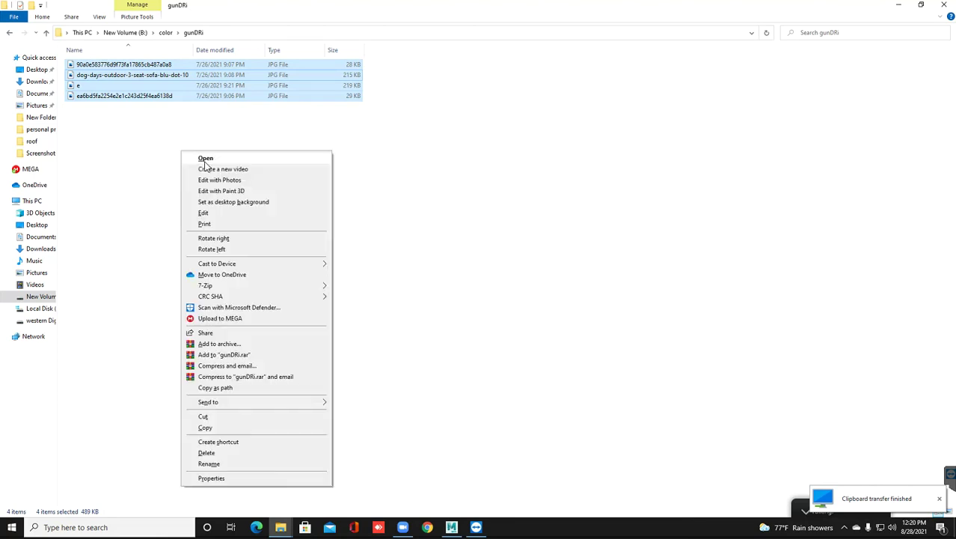
pyautogui.click(97, 165)
pyautogui.rightClick(127, 158)
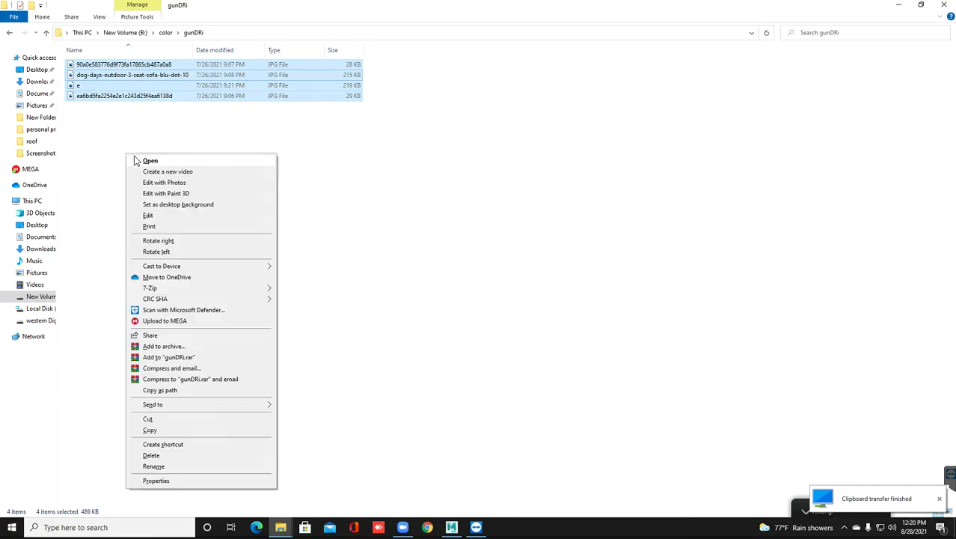
pyautogui.click(142, 141)
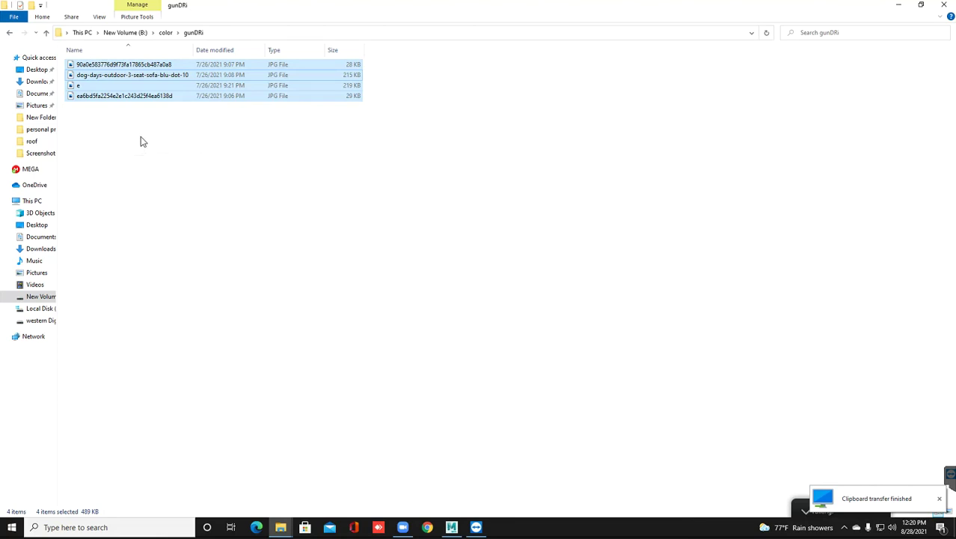
# Go back to the color folder and rename the gunDRi folder as gundri.
pyautogui.click(164, 34)
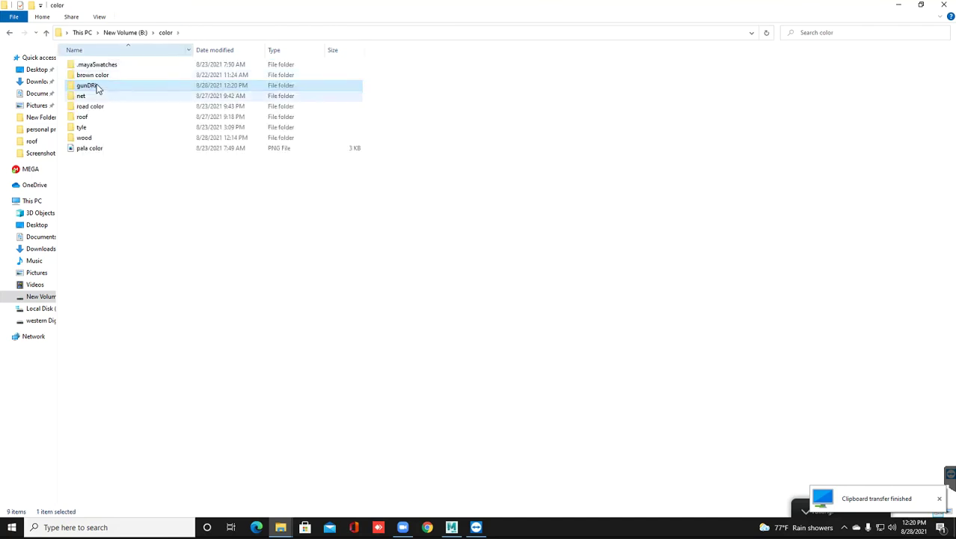
pyautogui.rightClick(97, 88)
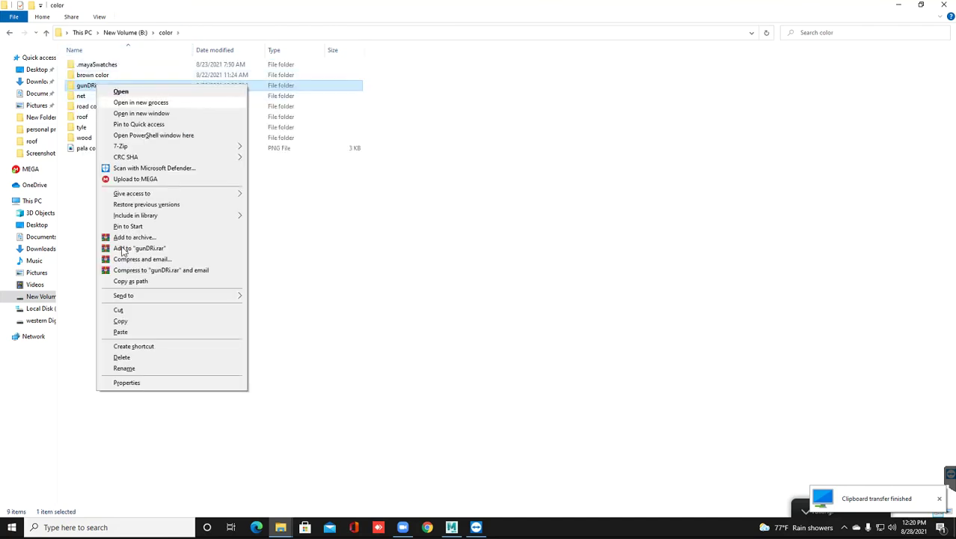
pyautogui.click(125, 368)
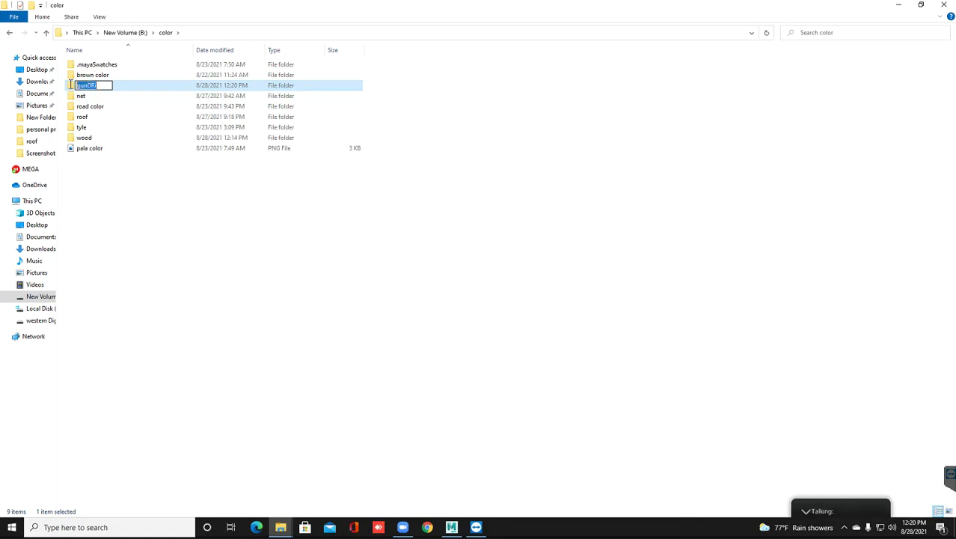
pyautogui.write('g')
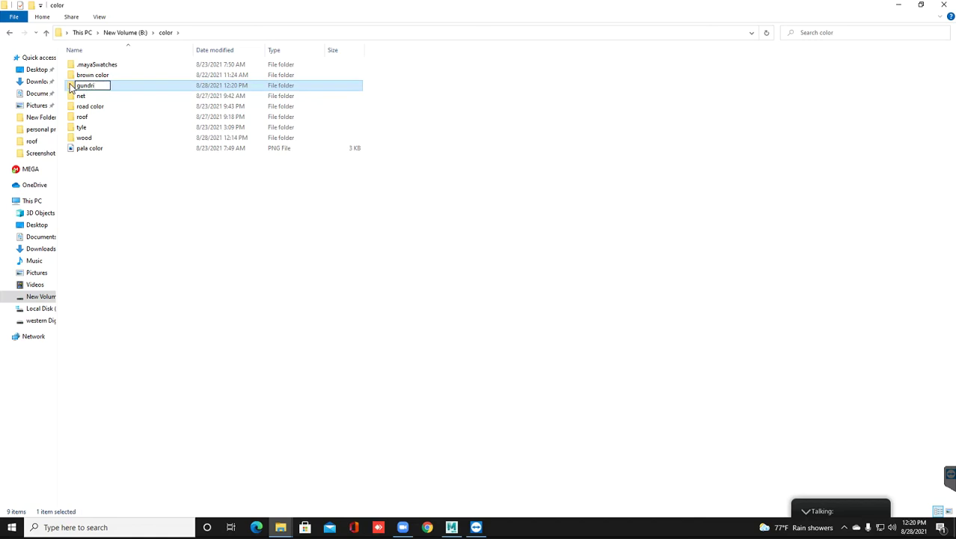
pyautogui.click(143, 183)
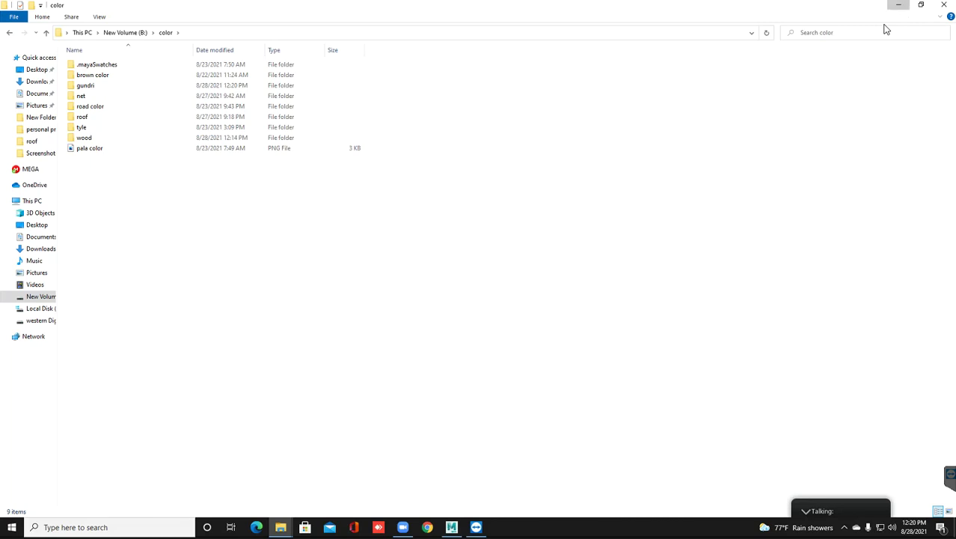
# Close all the open File Explorer windows and return to the bullock cart scene in Maya.
pyautogui.hotkey('alt', 'Up')
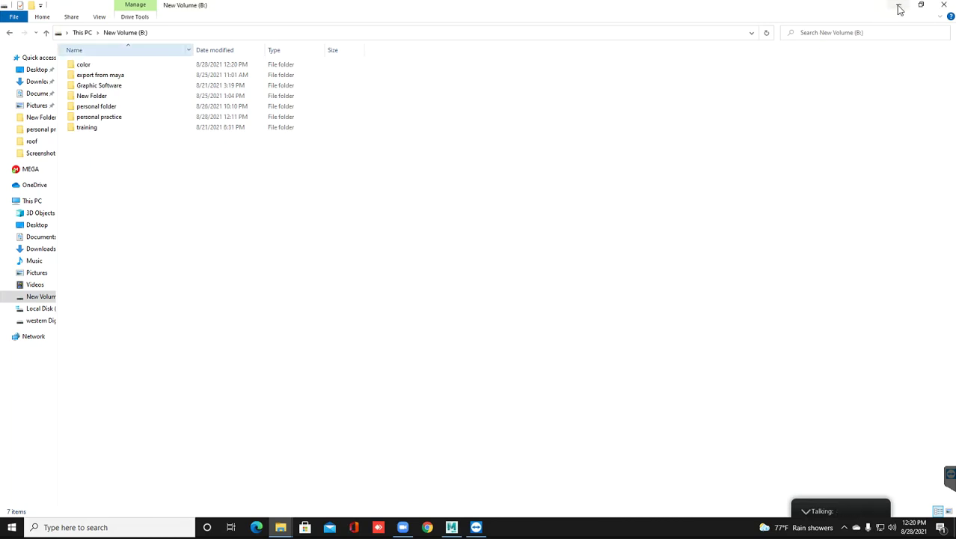
pyautogui.click(945, 6)
pyautogui.click(946, 7)
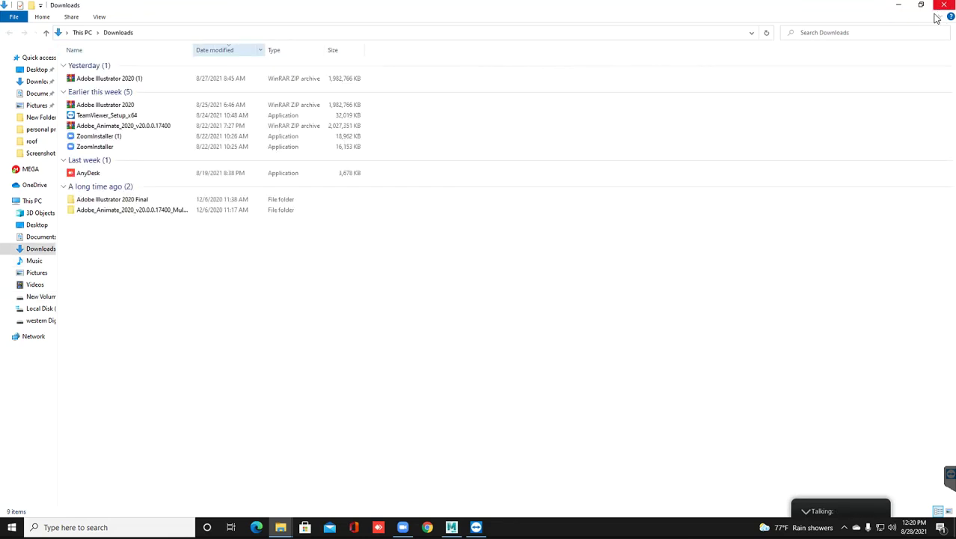
pyautogui.click(944, 6)
pyautogui.click(943, 6)
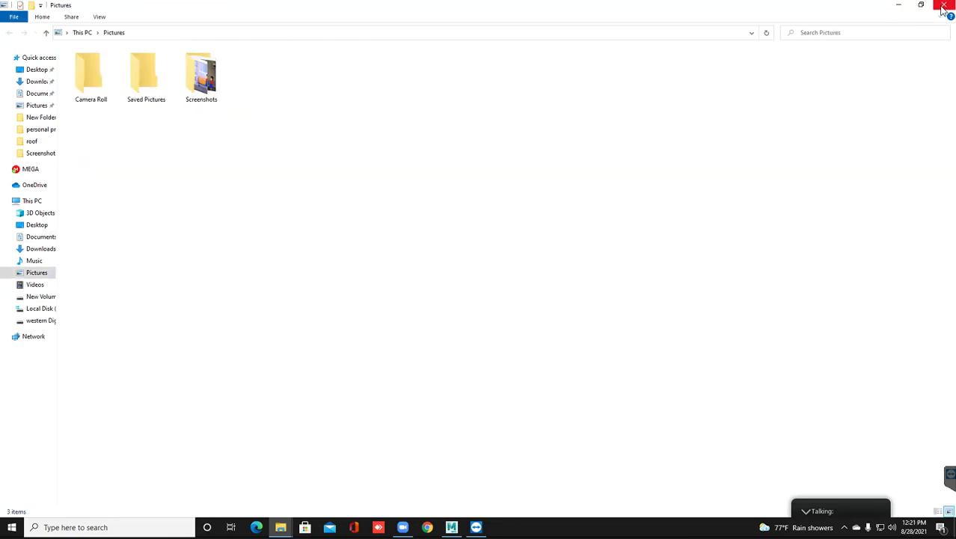
pyautogui.click(944, 7)
pyautogui.click(943, 7)
pyautogui.click(944, 7)
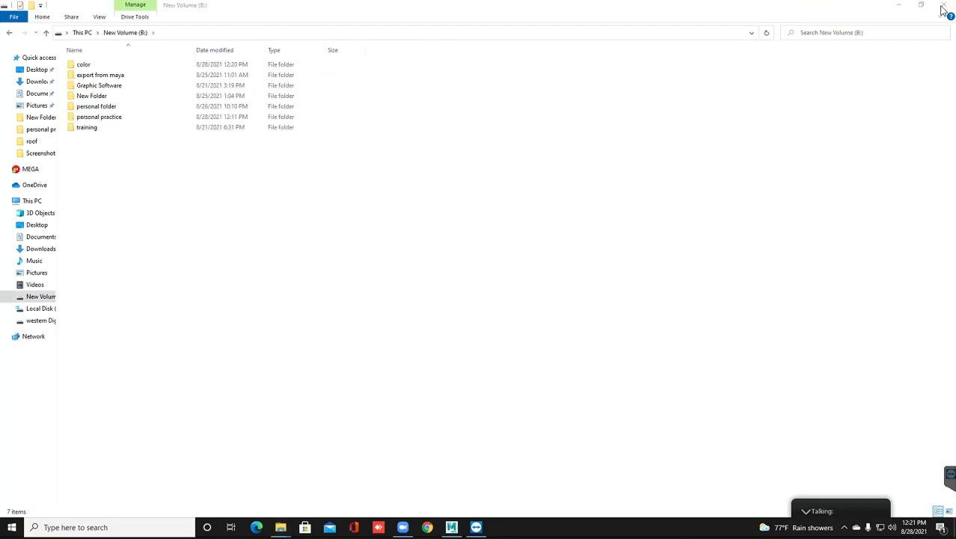
pyautogui.click(943, 7)
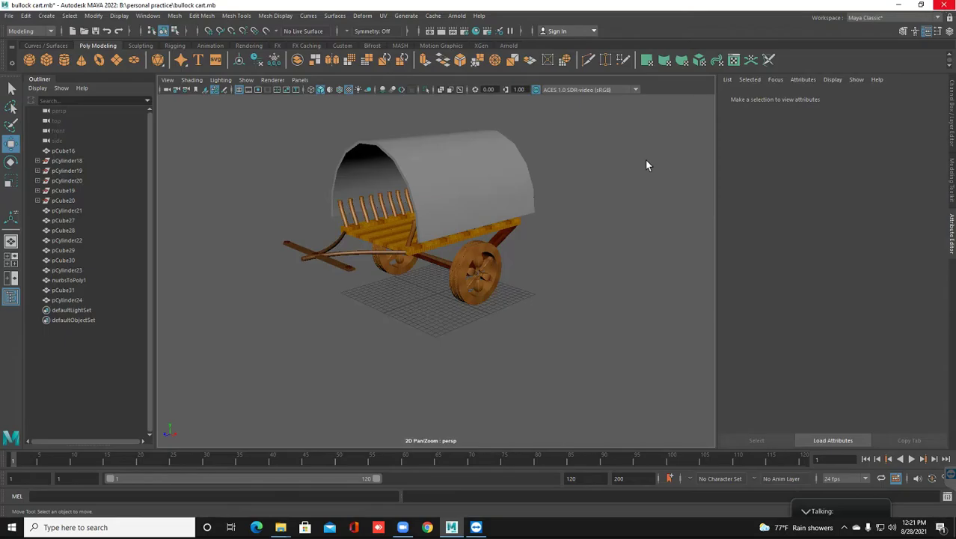
# Assign a new Phong E material to the cart's curved canopy and connect a File texture to its color.
pyautogui.click(476, 174)
pyautogui.rightClick(461, 152)
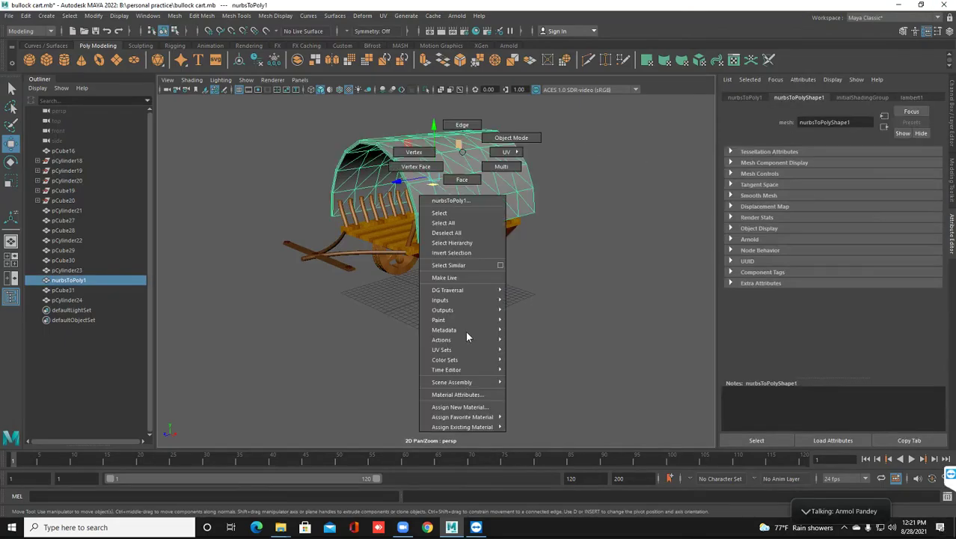
pyautogui.click(464, 406)
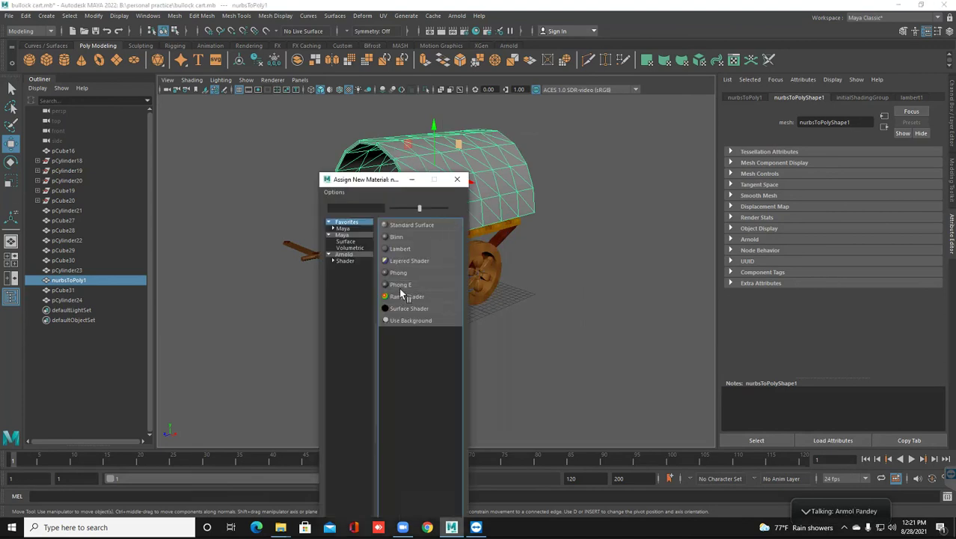
pyautogui.click(416, 284)
pyautogui.click(925, 209)
pyautogui.click(416, 260)
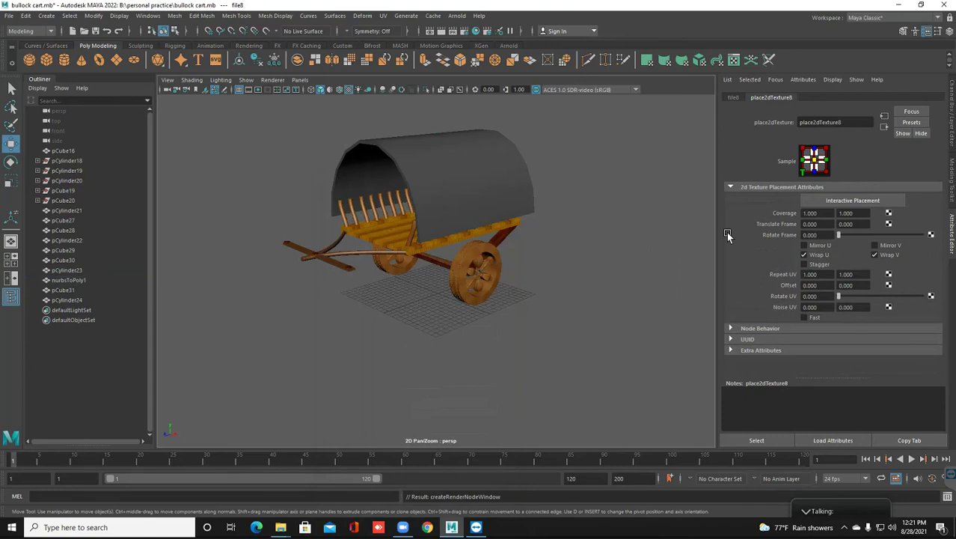
# Load the second wicker image, dog-days-outdoor-3-seat-sofa-blu-dot-10.jpg, from B:\color\gundri as the canopy's File texture.
pyautogui.click(733, 97)
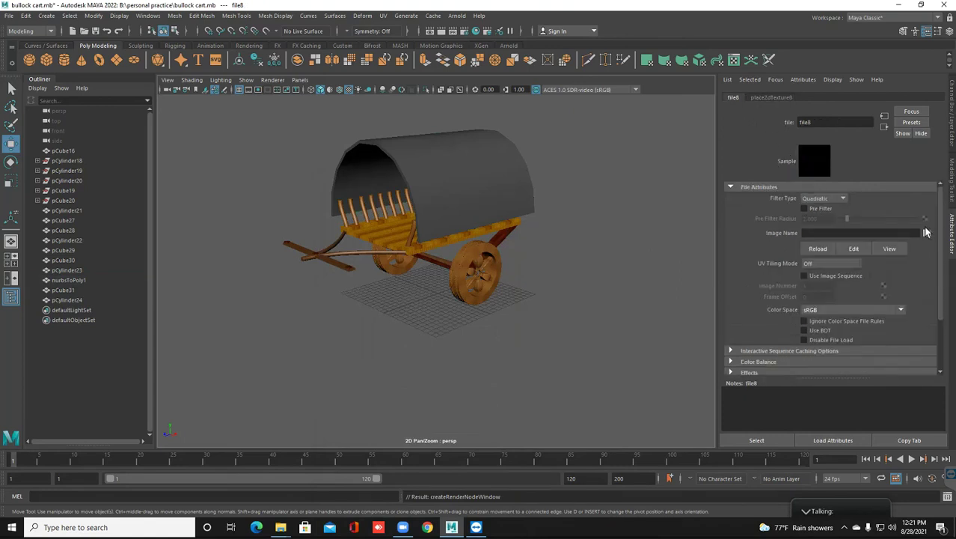
pyautogui.click(927, 233)
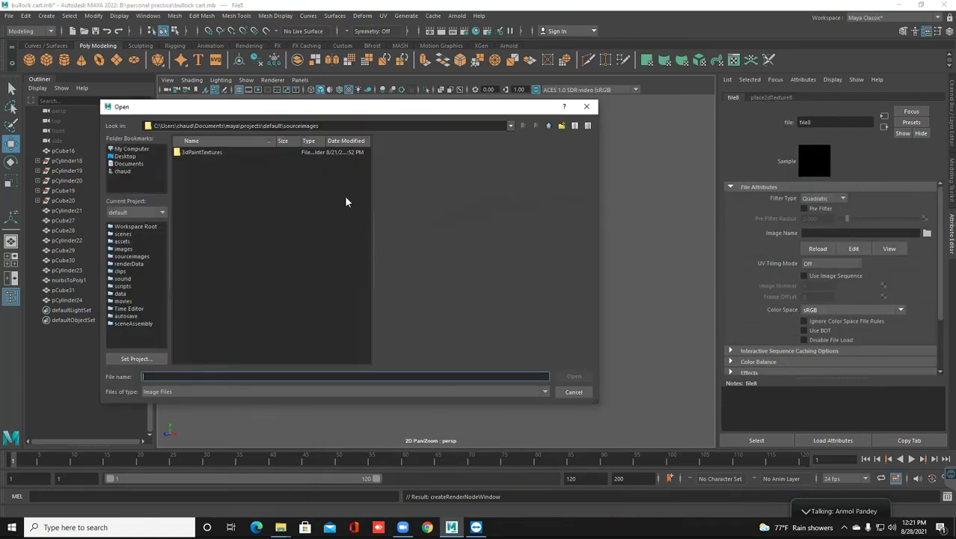
pyautogui.click(131, 149)
pyautogui.doubleClick(226, 164)
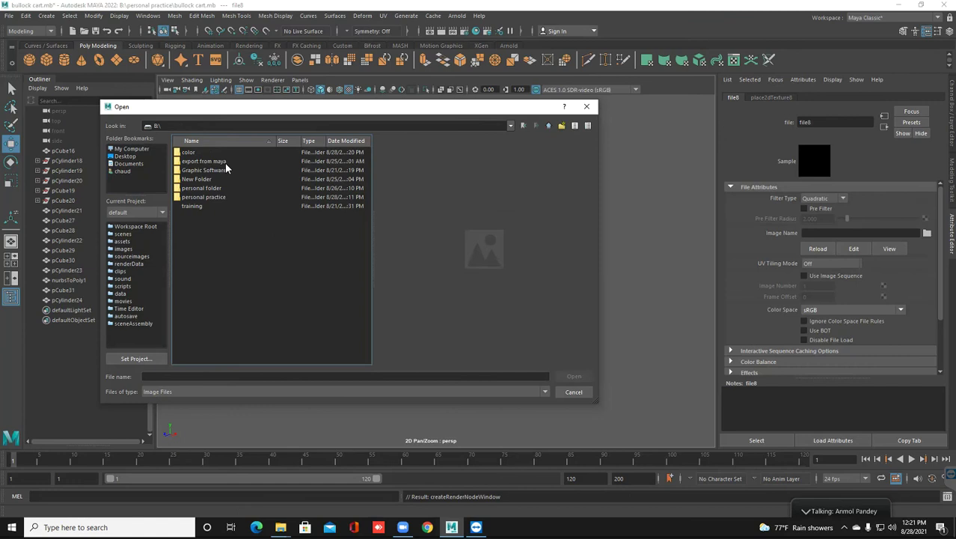
pyautogui.doubleClick(189, 153)
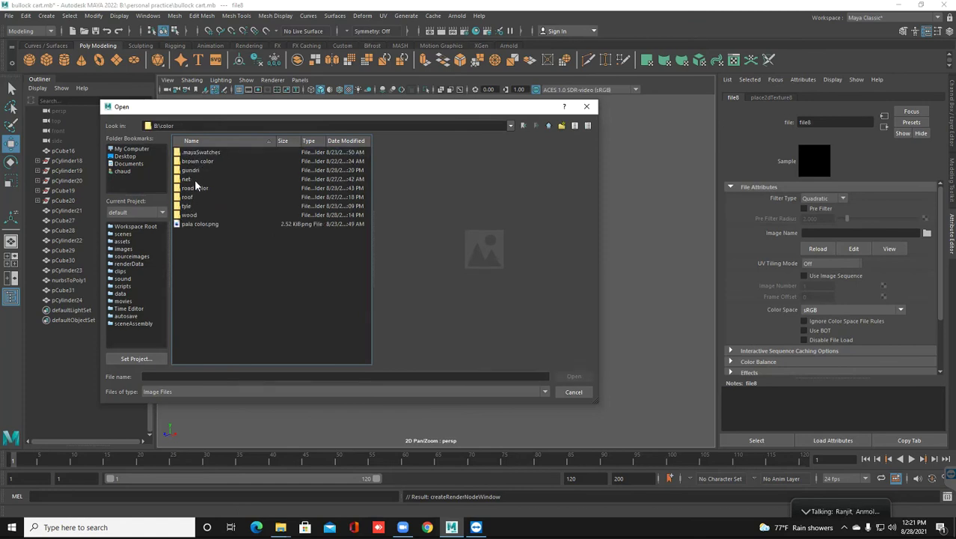
pyautogui.doubleClick(191, 171)
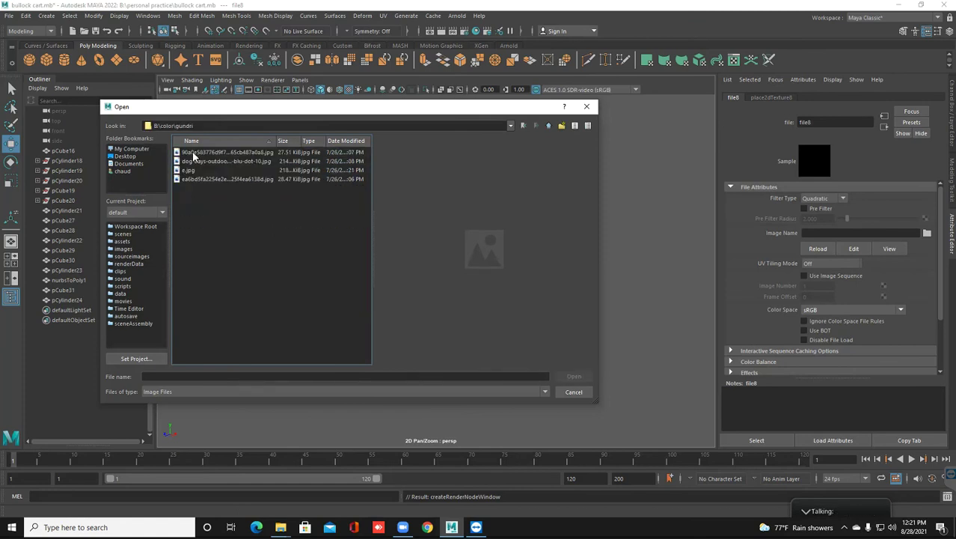
pyautogui.click(194, 154)
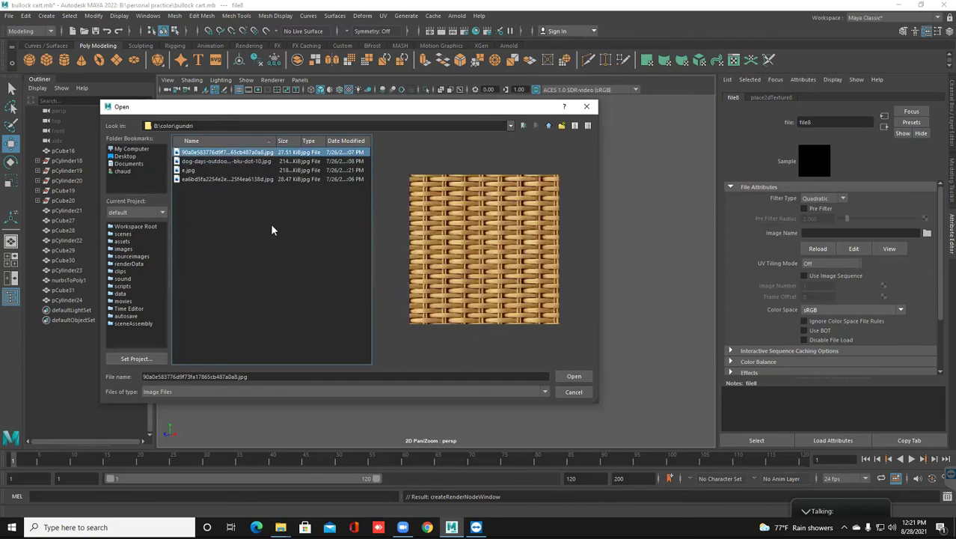
pyautogui.press('Down')
pyautogui.press('Return')
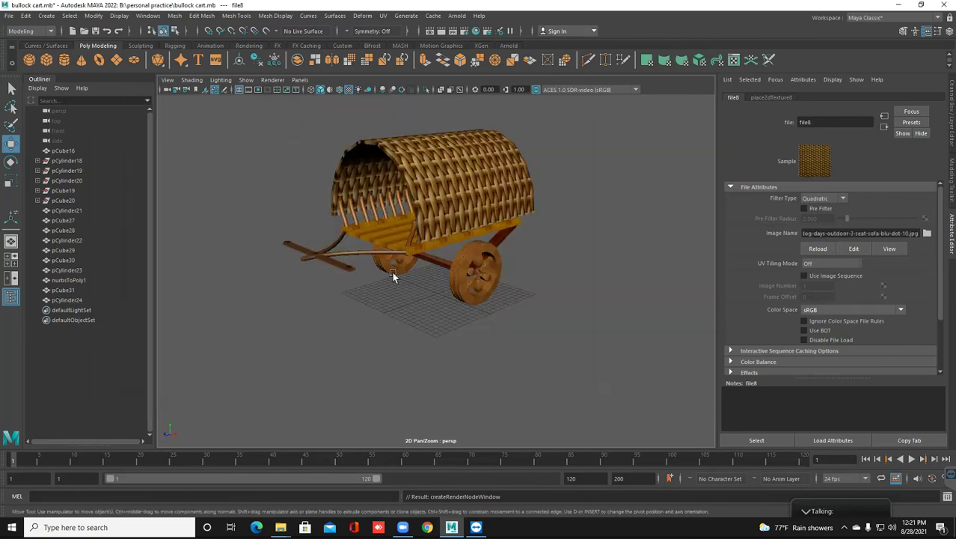
# Try a Repeat UV of 3 by 3 in the canopy texture's 2D placement attributes.
pyautogui.keyDown('alt'); pyautogui.moveTo(414, 255); pyautogui.dragTo(785, 208); pyautogui.keyUp('alt')
pyautogui.click(758, 97)
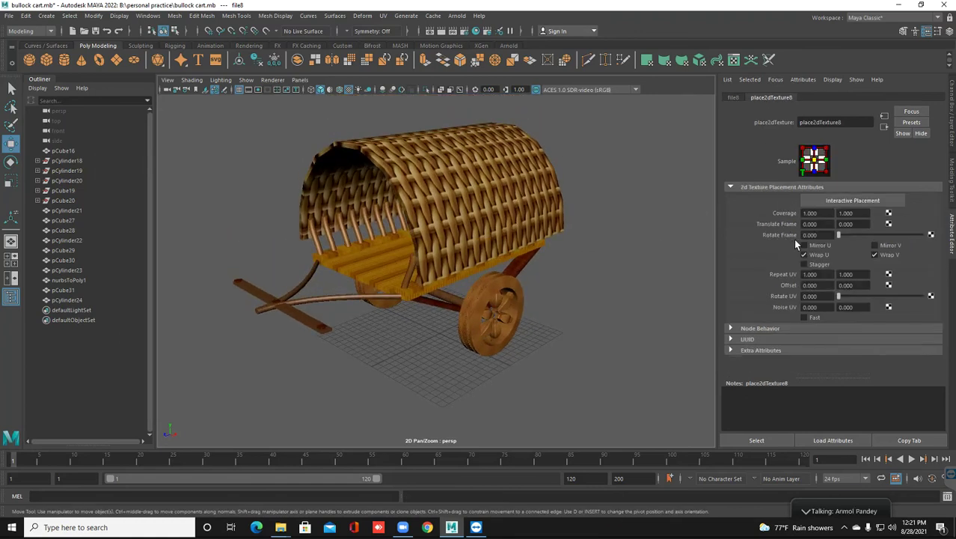
pyautogui.moveTo(819, 275); pyautogui.dragTo(767, 276)
pyautogui.write('3')
pyautogui.press('Return')
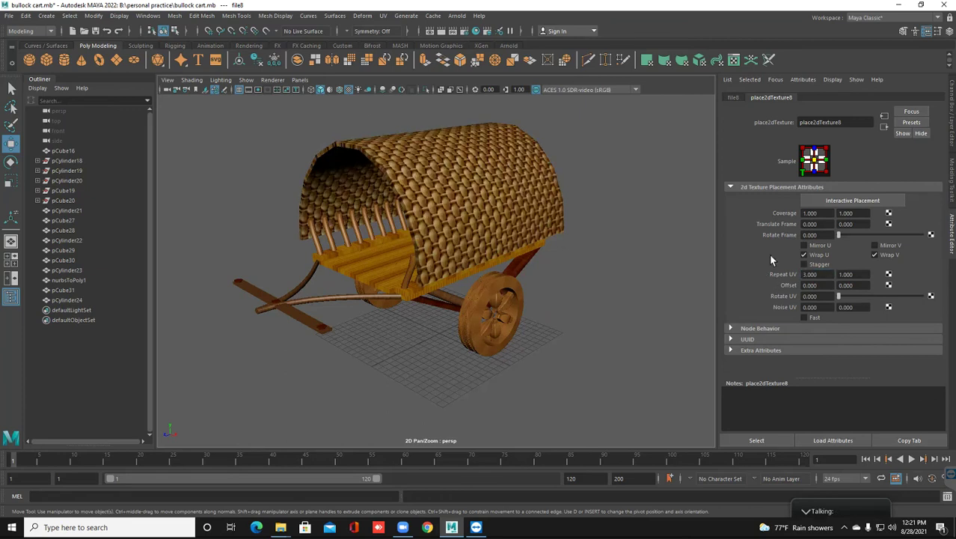
pyautogui.moveTo(856, 275); pyautogui.dragTo(828, 274)
pyautogui.write('3')
pyautogui.press('Return')
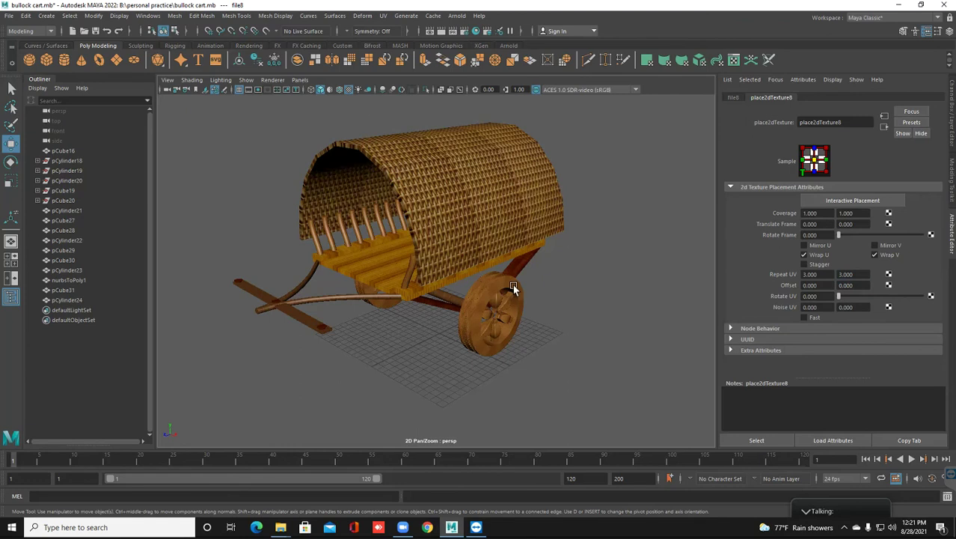
# Set the canopy texture's Repeat UV to 6 in U and 1 in V.
pyautogui.scroll(3, 513, 284)
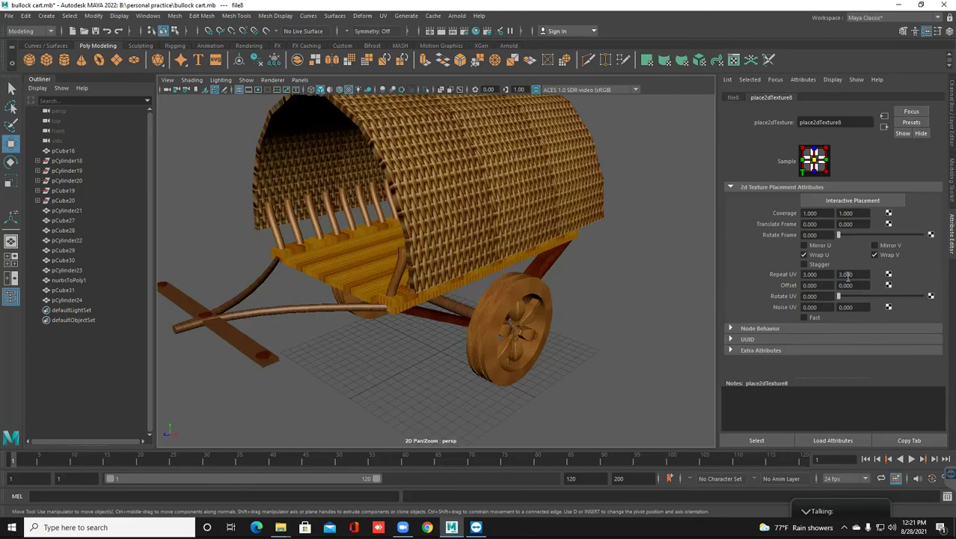
pyautogui.moveTo(854, 274); pyautogui.dragTo(827, 274)
pyautogui.write('1')
pyautogui.press('Return')
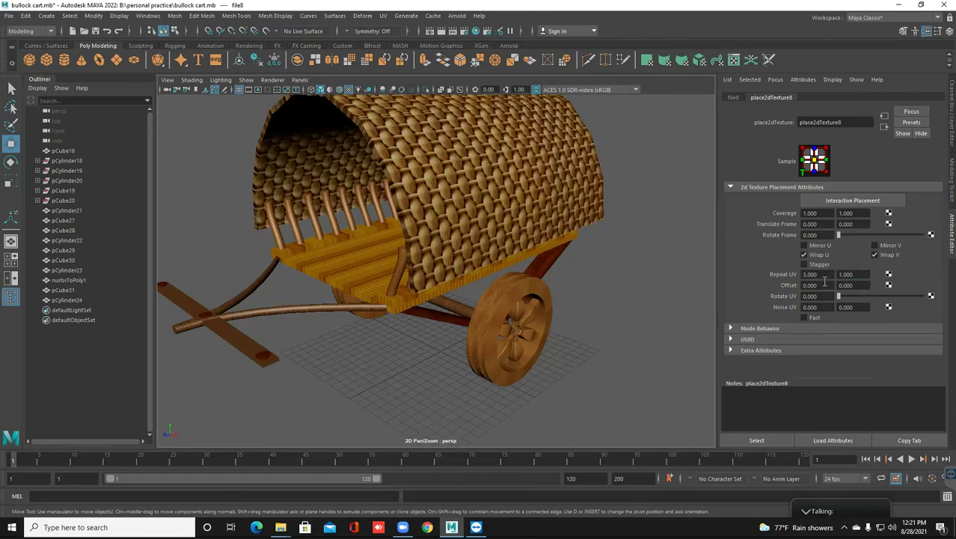
pyautogui.moveTo(817, 274); pyautogui.dragTo(772, 273)
pyautogui.write('6')
pyautogui.press('Return')
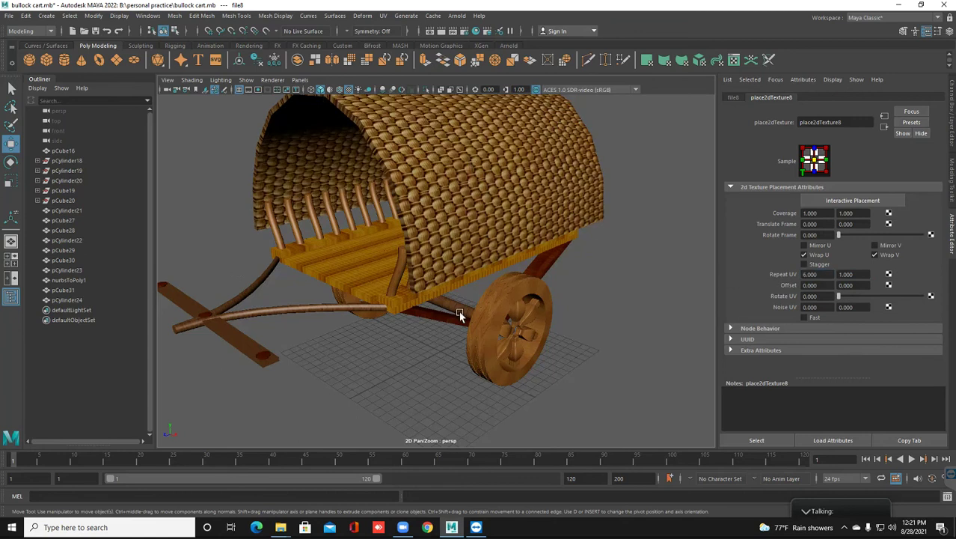
# Deselect the canopy and save the bullock cart scene.
pyautogui.click(441, 386)
pyautogui.scroll(-5, 410, 300)
pyautogui.keyDown('alt'); pyautogui.moveTo(410, 299); pyautogui.dragTo(440, 323); pyautogui.keyUp('alt')
pyautogui.scroll(-1, 381, 314)
pyautogui.hotkey('ctrl', 's')
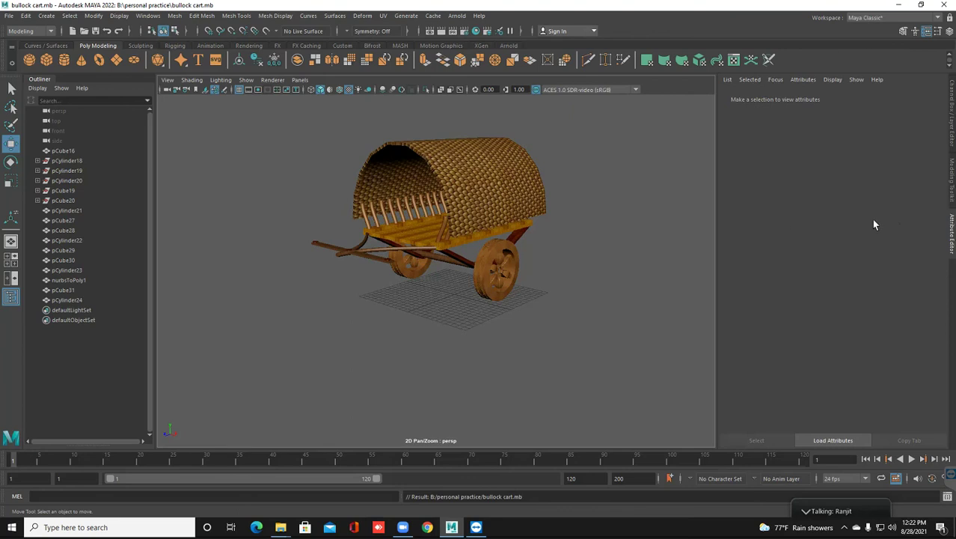
# Hide the Attribute Editor and examine the cart's textures from the side and rear, including the deck, rails and wheels.
pyautogui.hotkey('ctrl', 'a')
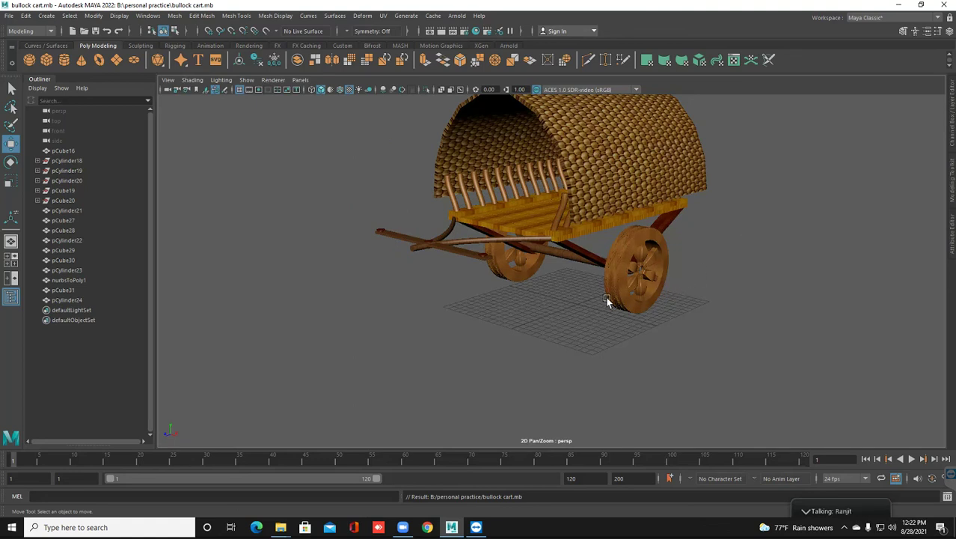
pyautogui.keyDown('alt'); pyautogui.moveTo(559, 276); pyautogui.dragTo(531, 224); pyautogui.keyUp('alt')
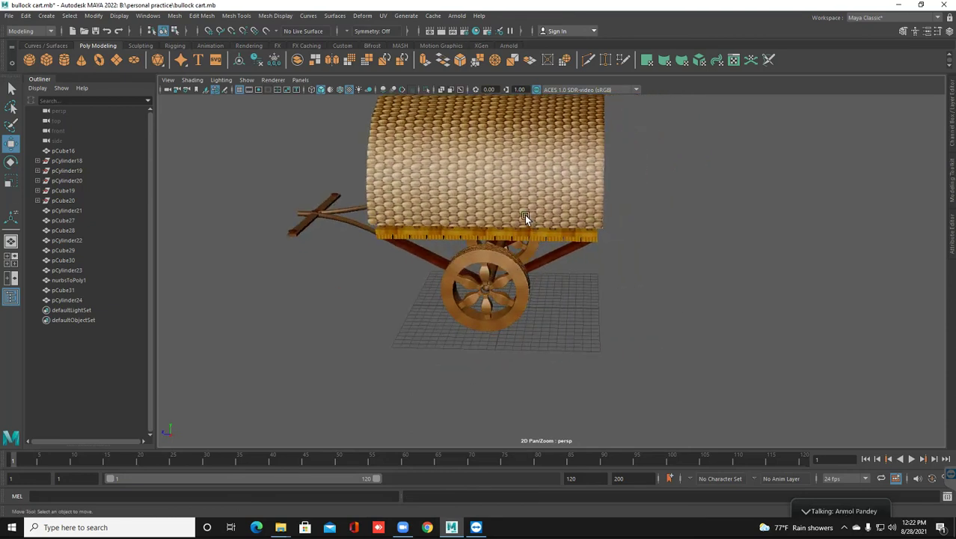
pyautogui.keyDown('alt'); pyautogui.moveTo(515, 210); pyautogui.dragTo(495, 292, button='middle'); pyautogui.keyUp('alt')
pyautogui.keyDown('alt'); pyautogui.moveTo(496, 292); pyautogui.dragTo(473, 255); pyautogui.keyUp('alt')
pyautogui.scroll(3, 472, 253)
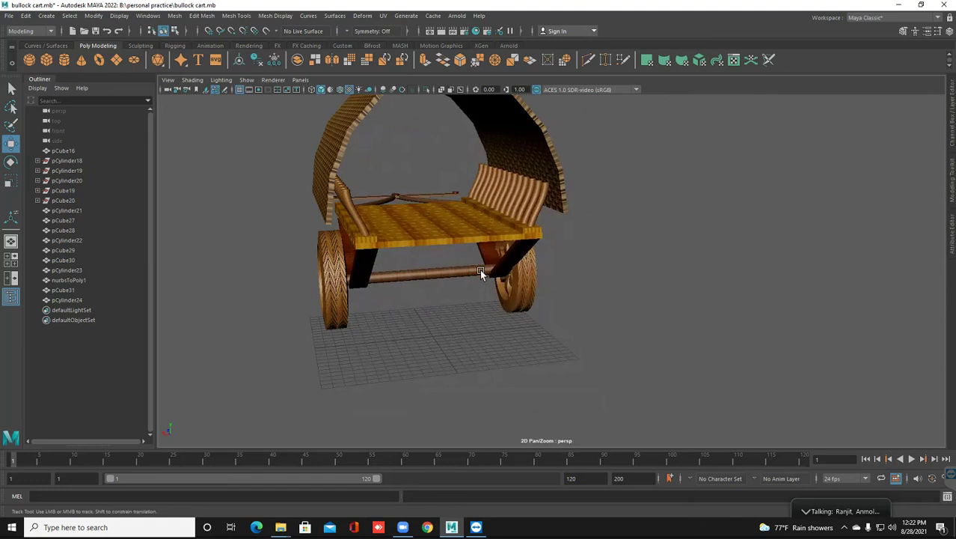
pyautogui.scroll(1, 480, 269)
pyautogui.keyDown('alt'); pyautogui.moveTo(480, 269); pyautogui.dragTo(549, 306); pyautogui.keyUp('alt')
pyautogui.scroll(3, 397, 297)
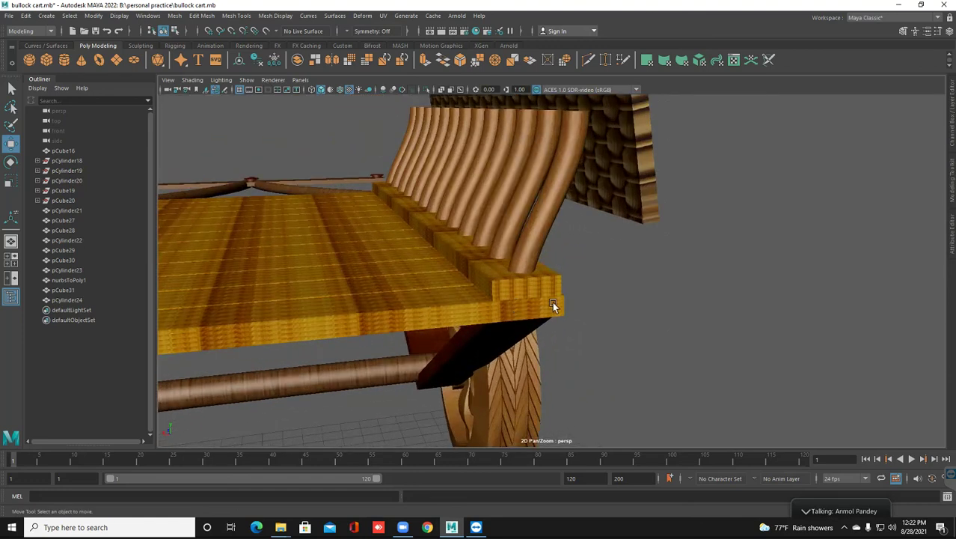
pyautogui.scroll(2, 561, 305)
pyautogui.scroll(-6, 561, 301)
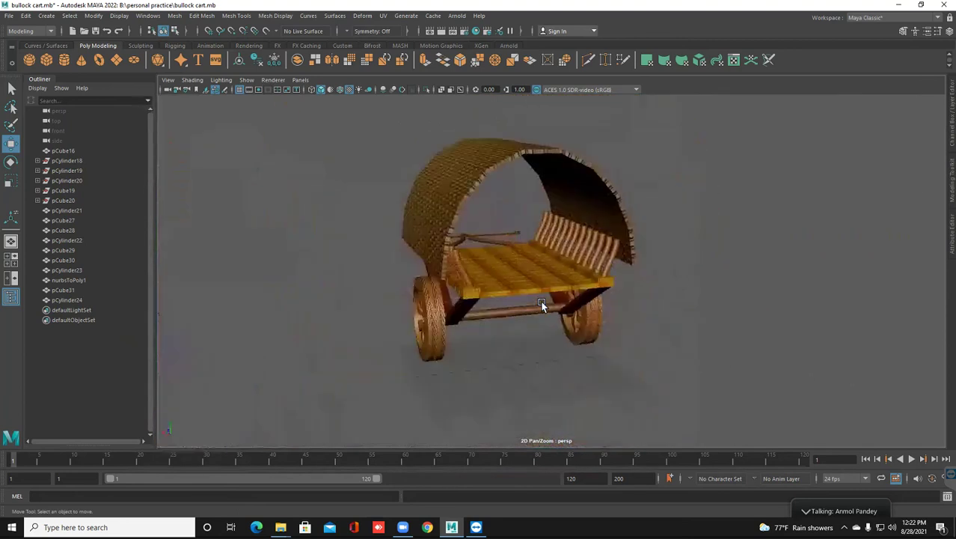
pyautogui.scroll(6, 500, 303)
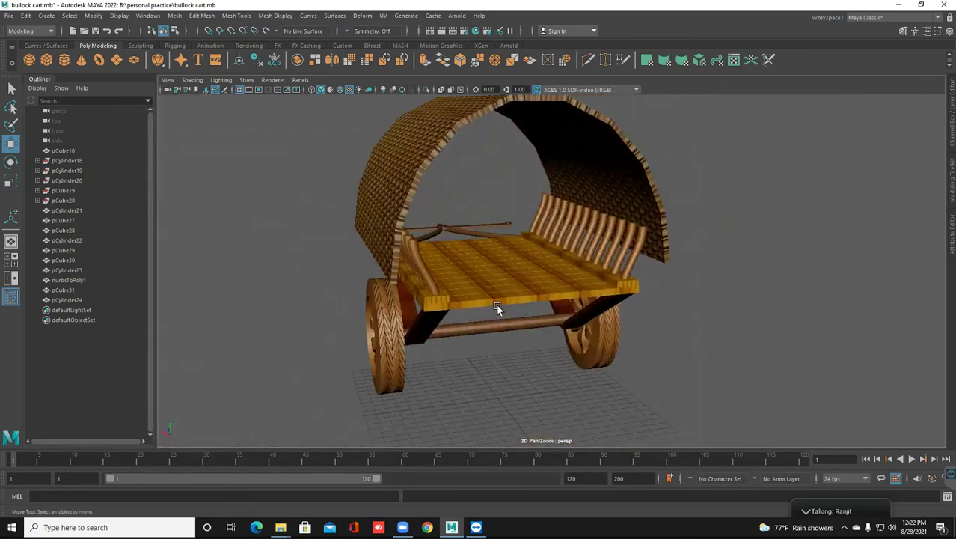
pyautogui.keyDown('alt'); pyautogui.moveTo(496, 304); pyautogui.dragTo(458, 304); pyautogui.keyUp('alt')
pyautogui.scroll(3, 448, 292)
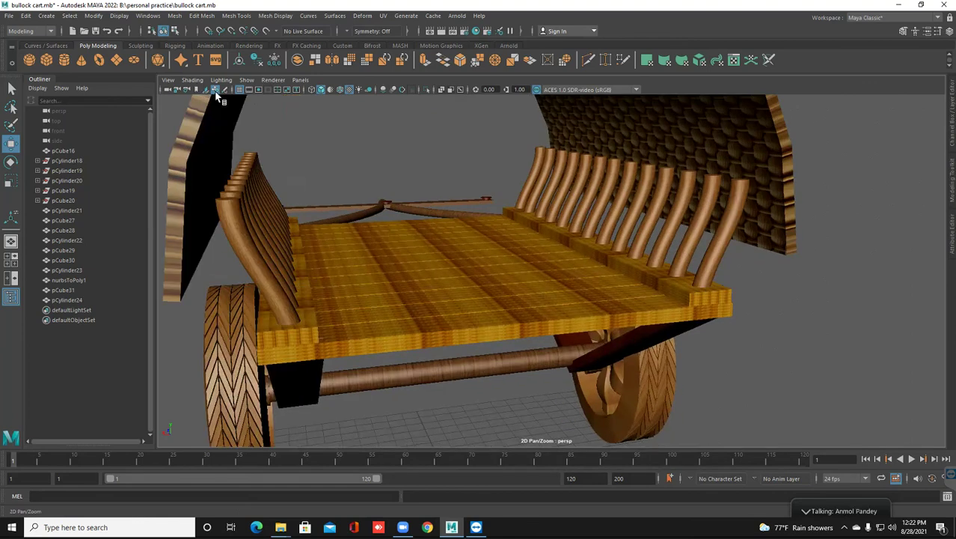
# Turn off 2D Pan/Zoom for the perspective view and save the bullock cart scene again.
pyautogui.click(215, 90)
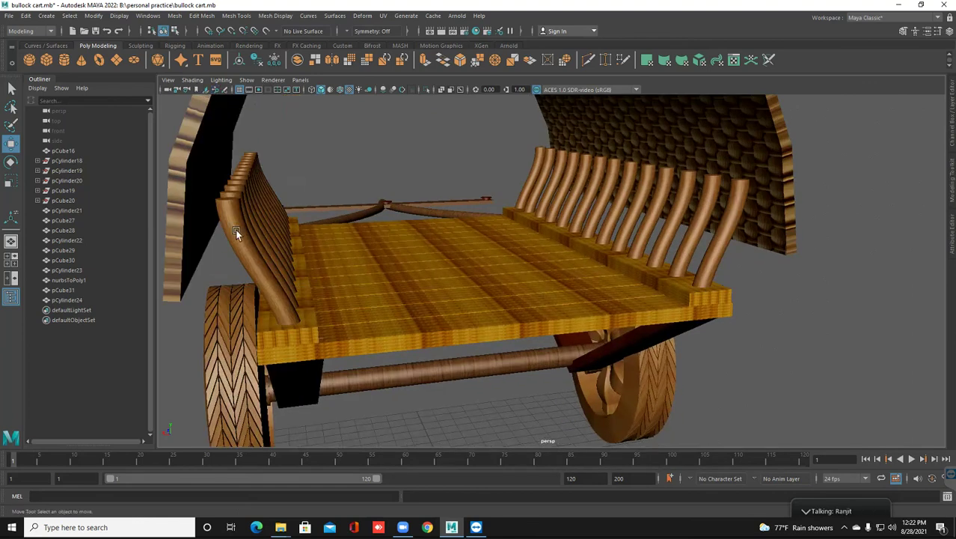
pyautogui.keyDown('alt'); pyautogui.moveTo(244, 237); pyautogui.dragTo(254, 278); pyautogui.keyUp('alt')
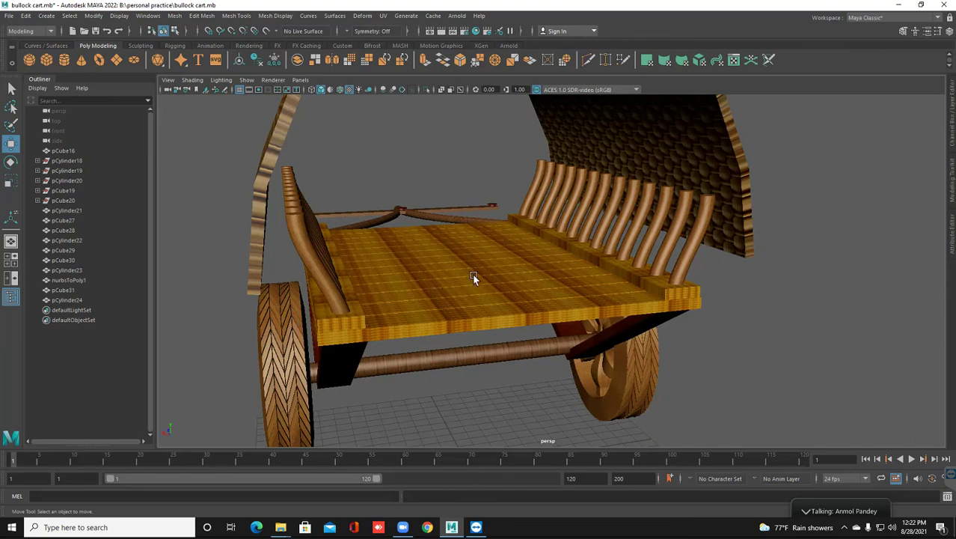
pyautogui.scroll(-6, 473, 276)
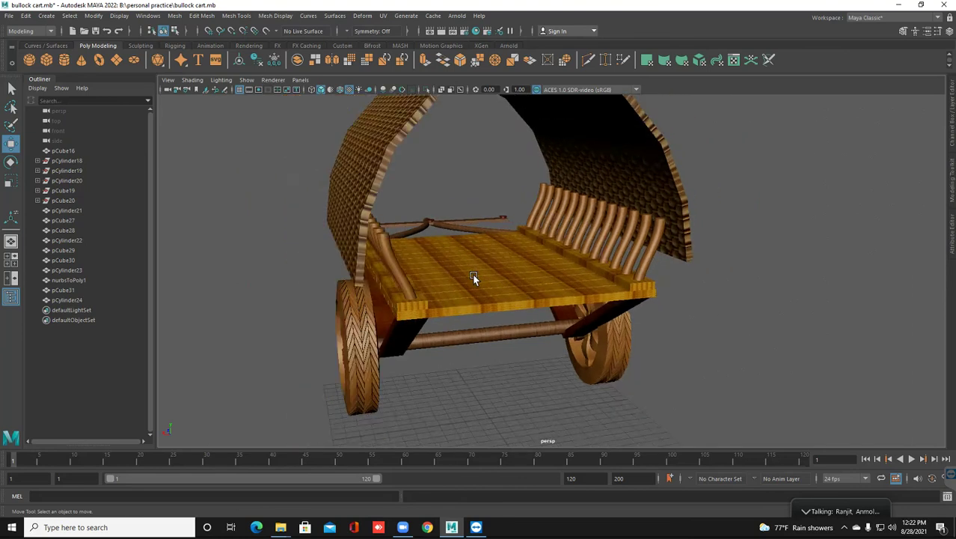
pyautogui.keyDown('alt'); pyautogui.moveTo(469, 322); pyautogui.dragTo(504, 325); pyautogui.keyUp('alt')
pyautogui.hotkey('ctrl', 's')
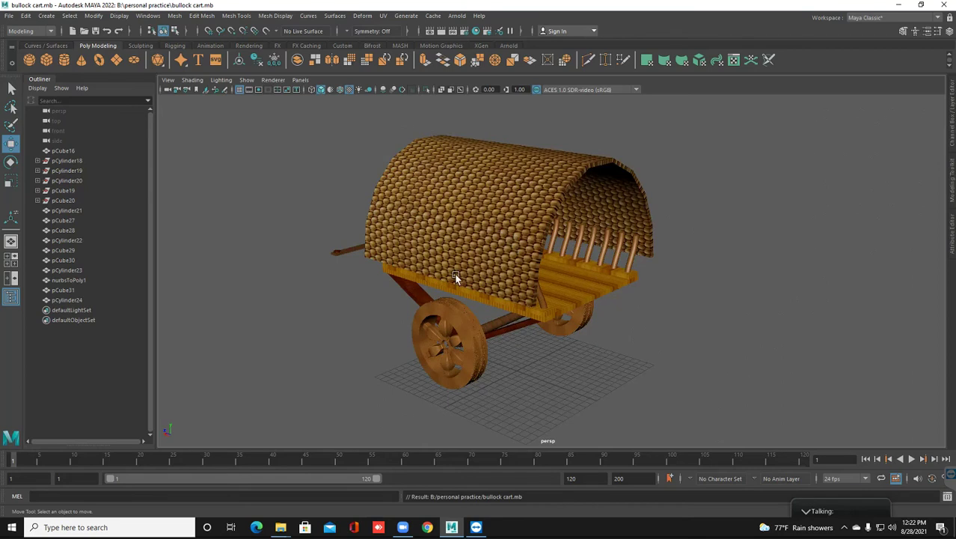
# Start a new empty scene without saving the remaining changes to bullock cart.mb.
pyautogui.scroll(-3, 309, 168)
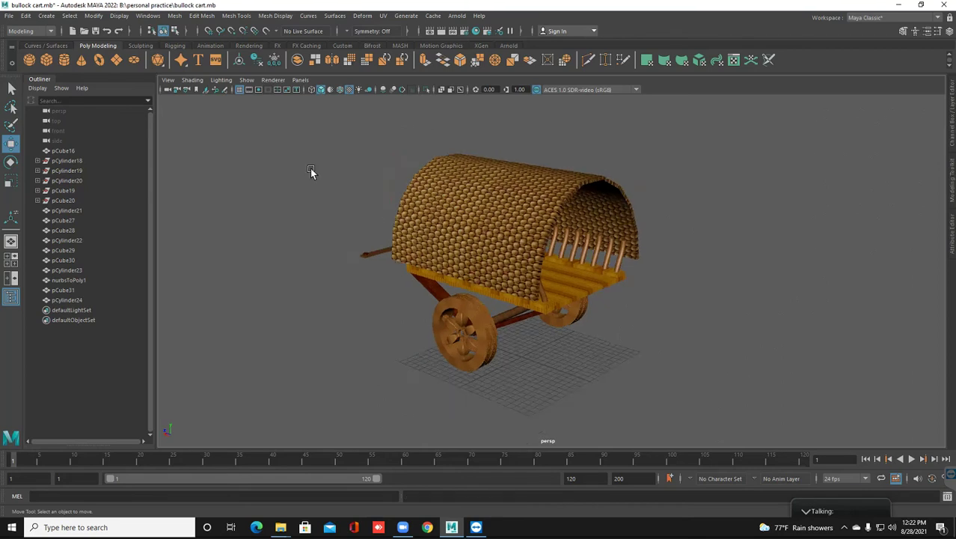
pyautogui.click(9, 16)
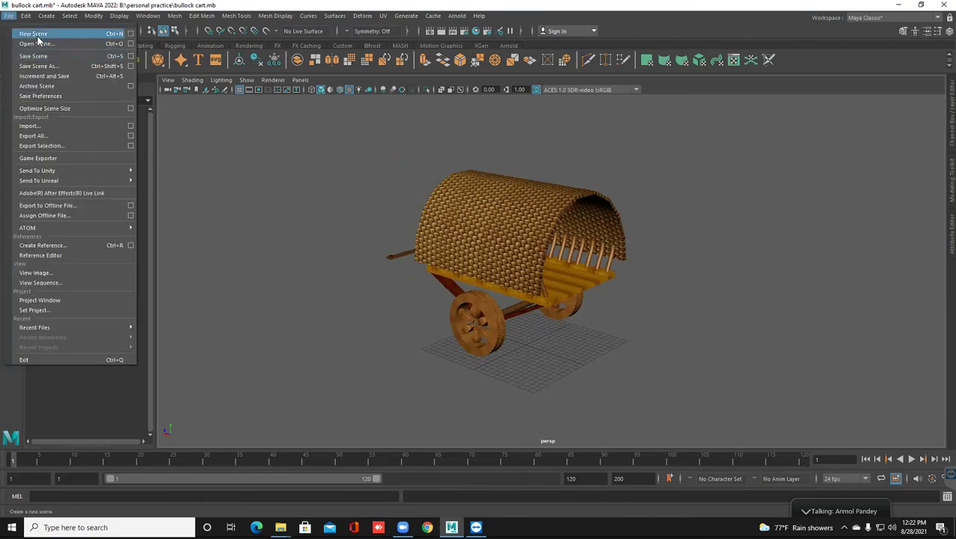
pyautogui.click(37, 35)
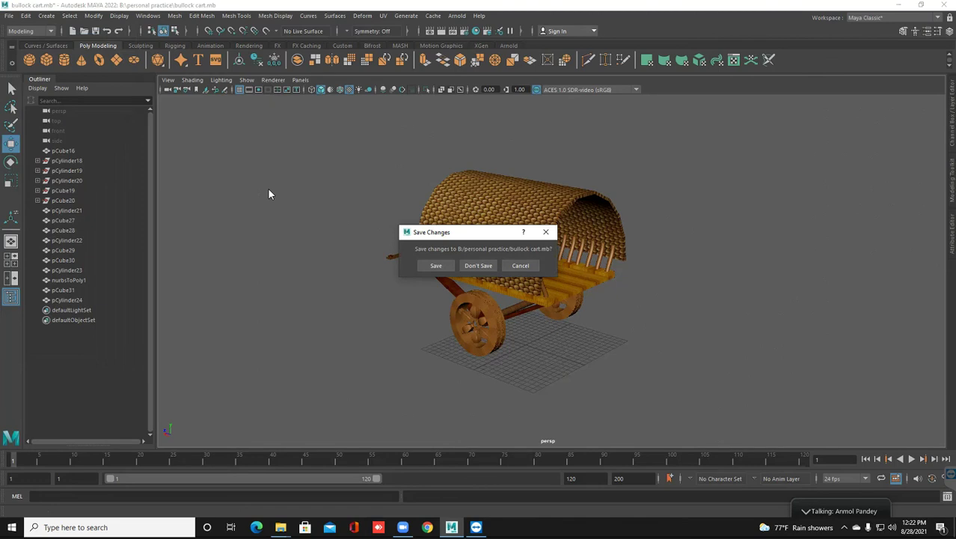
pyautogui.click(483, 264)
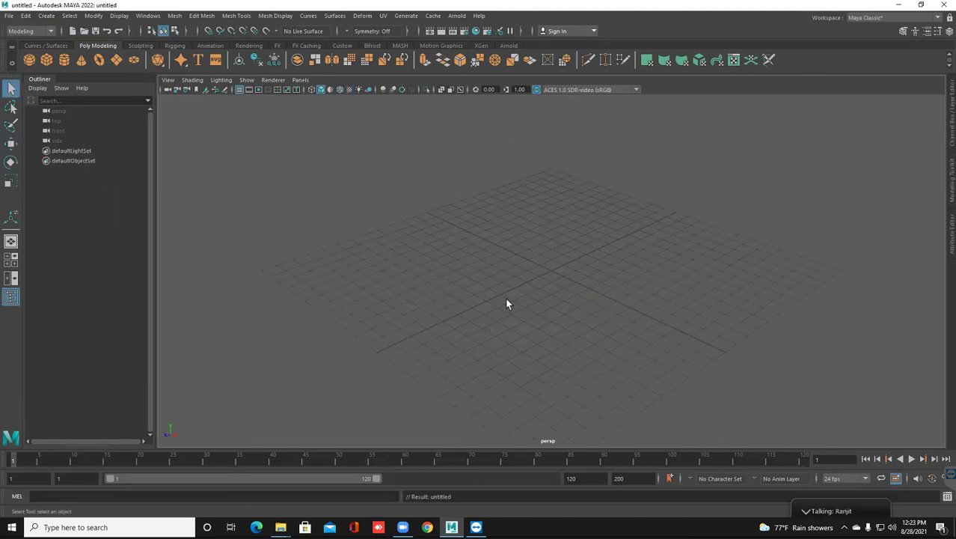
pyautogui.keyDown('alt'); pyautogui.moveTo(530, 305); pyautogui.dragTo(515, 300); pyautogui.keyUp('alt')
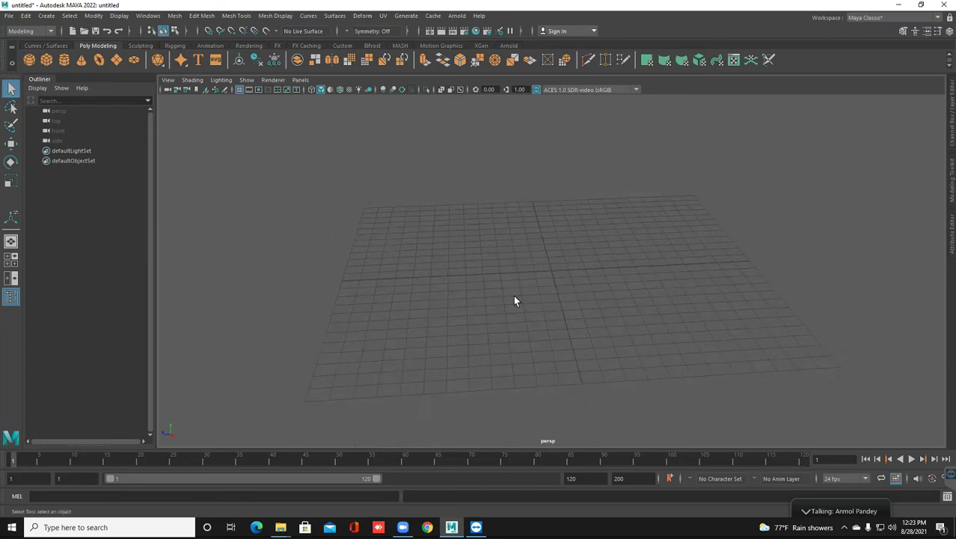